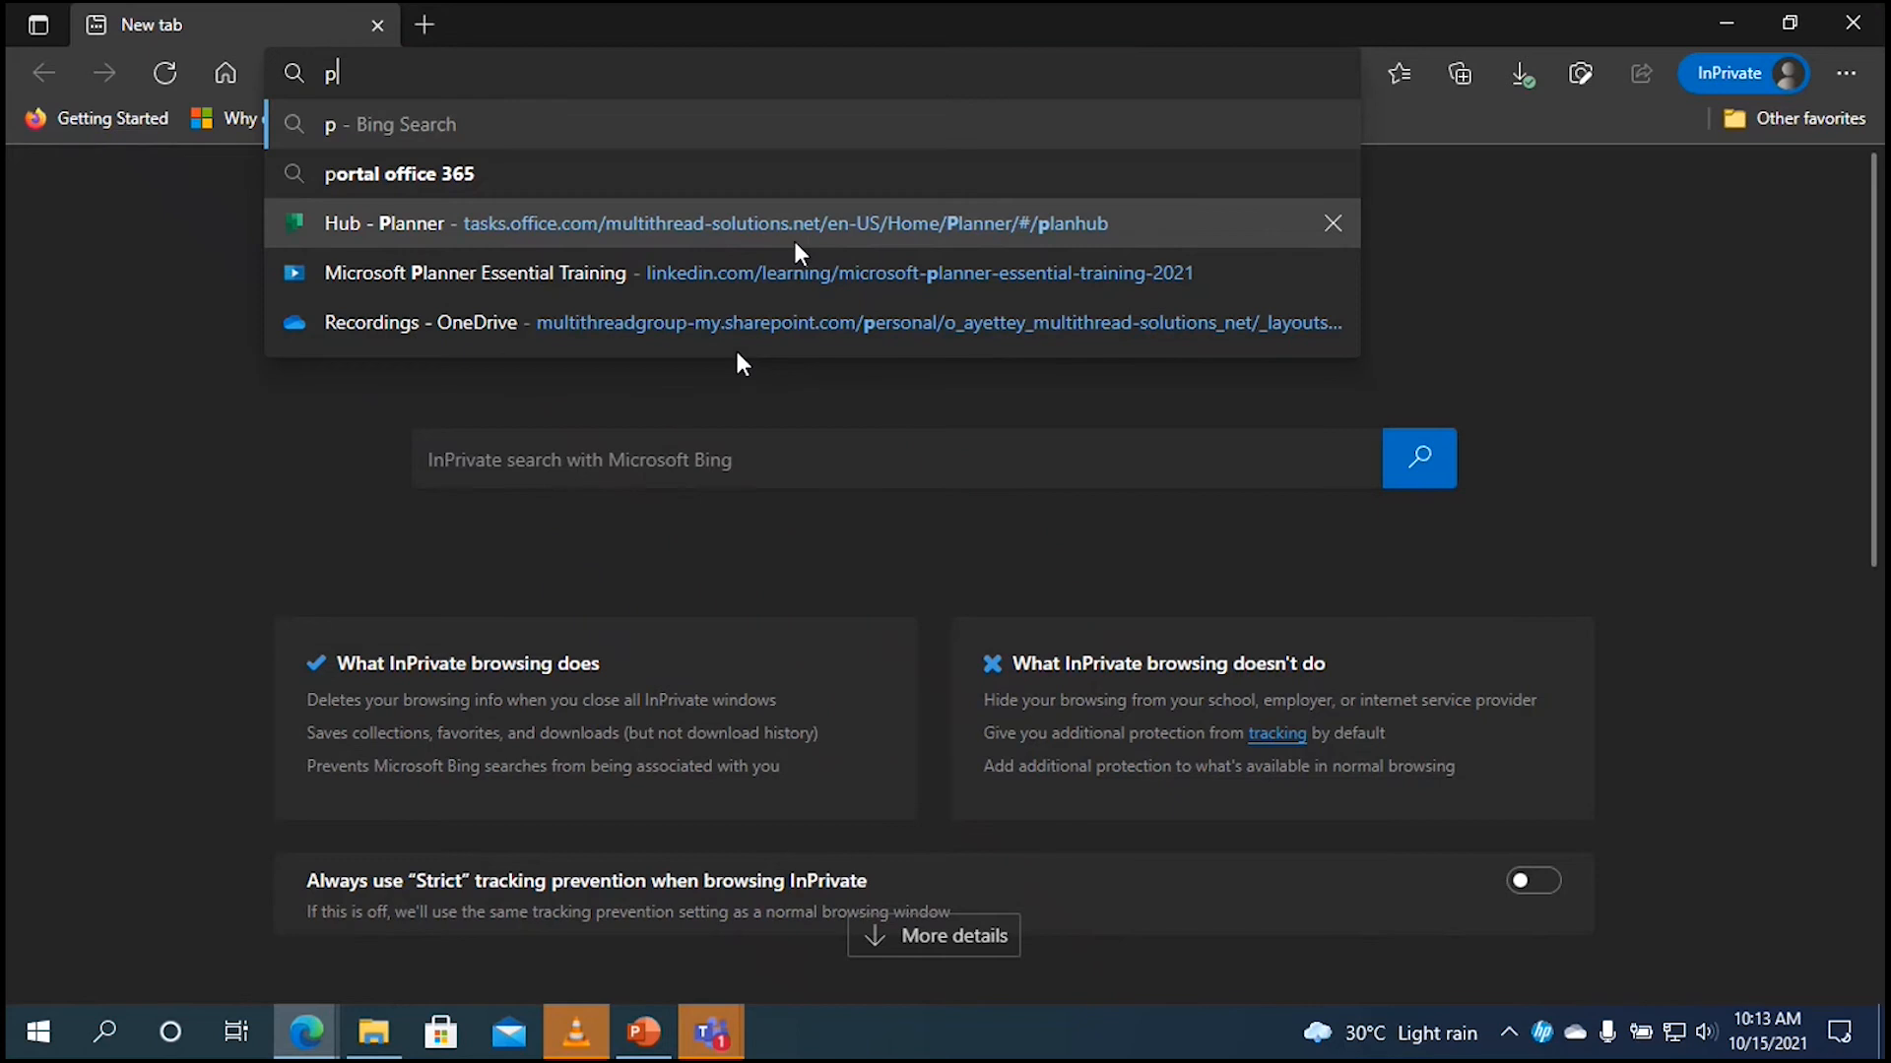
# Step: Sign in at portal.office.com with the training account's email and password, staying signed in
pyautogui.write('ortal')
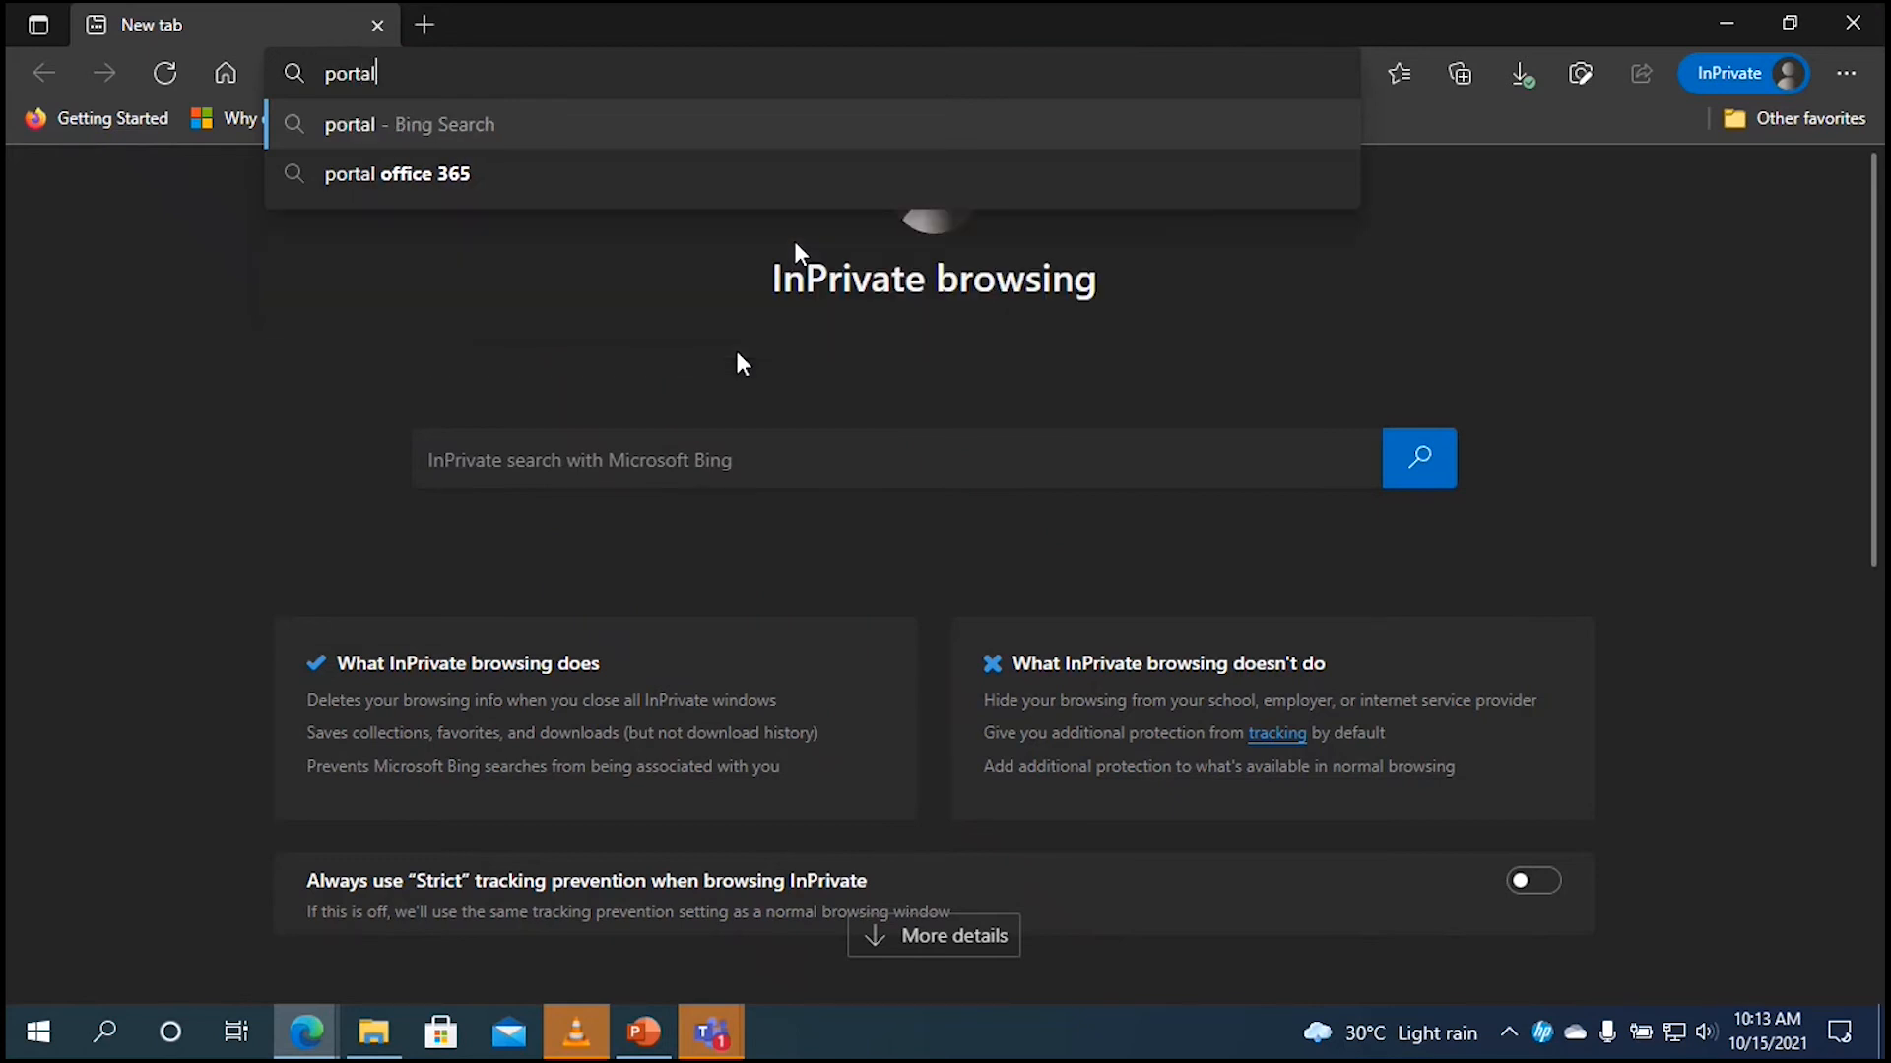
pyautogui.write('.o')
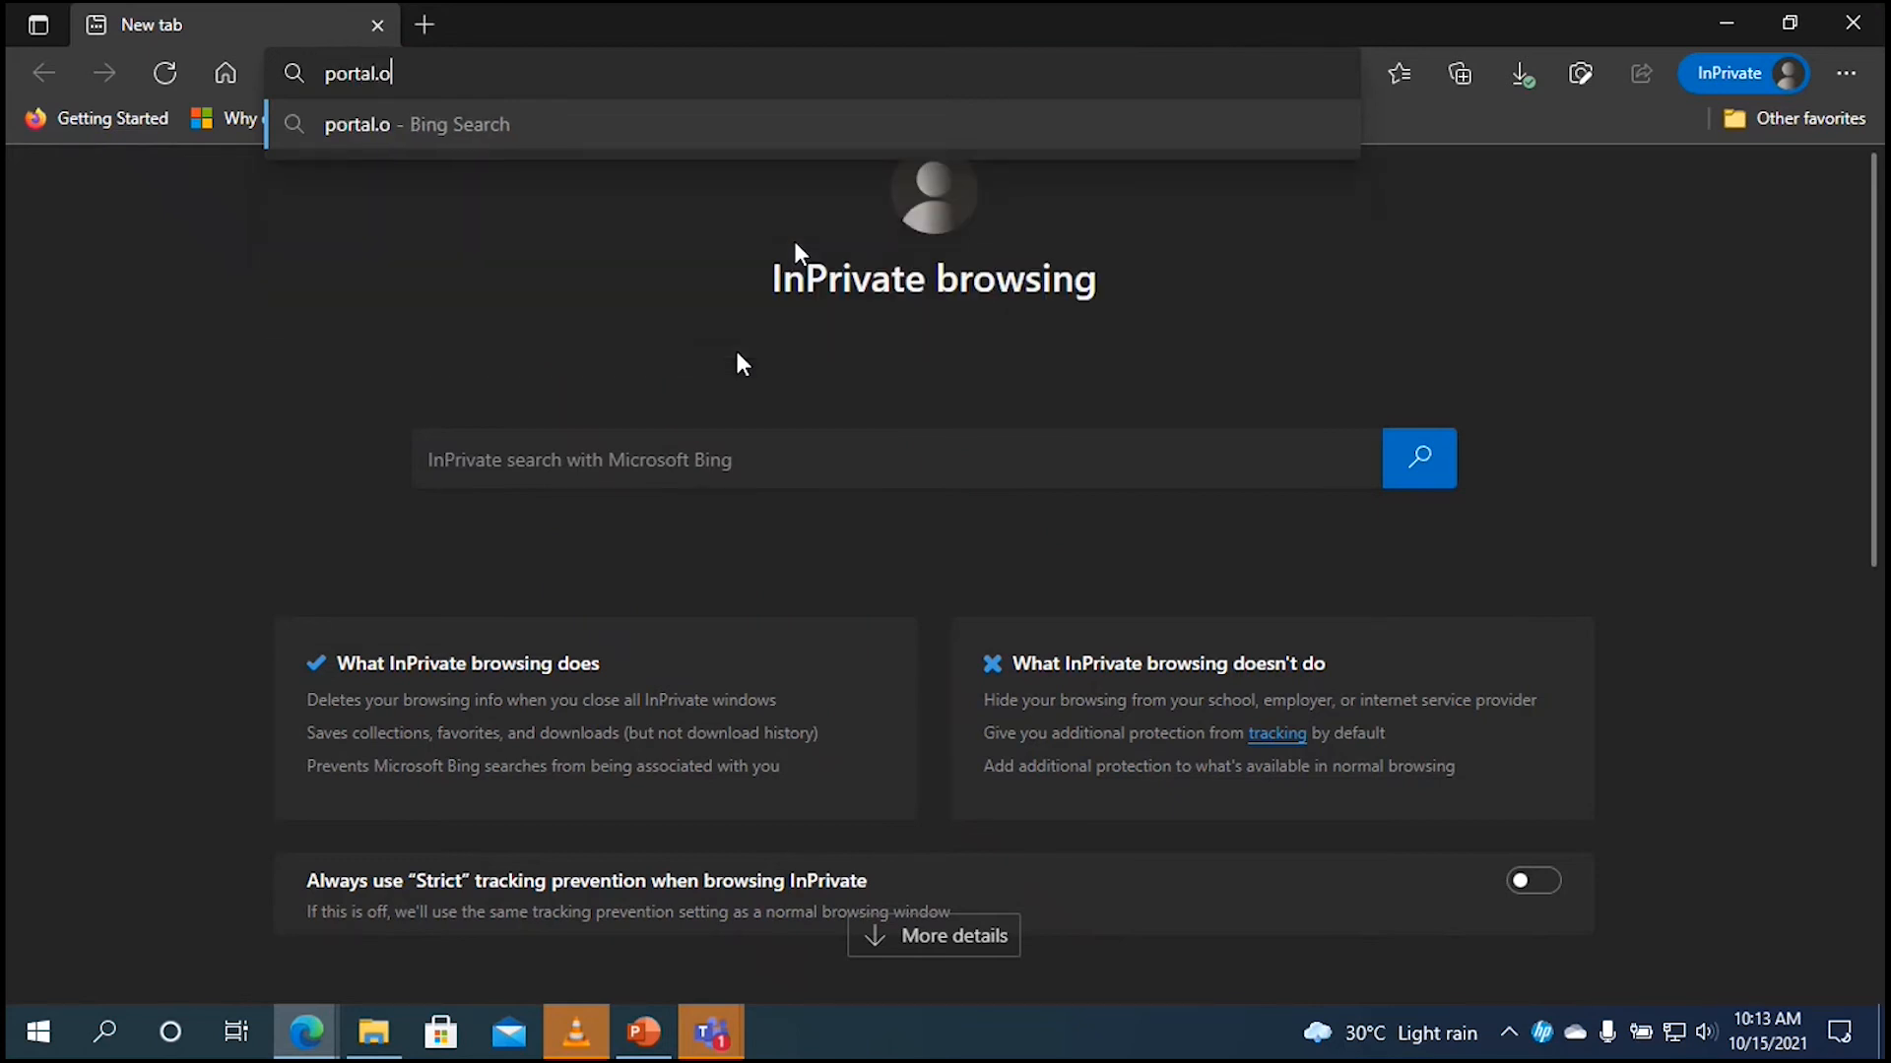
pyautogui.write('ffice.com')
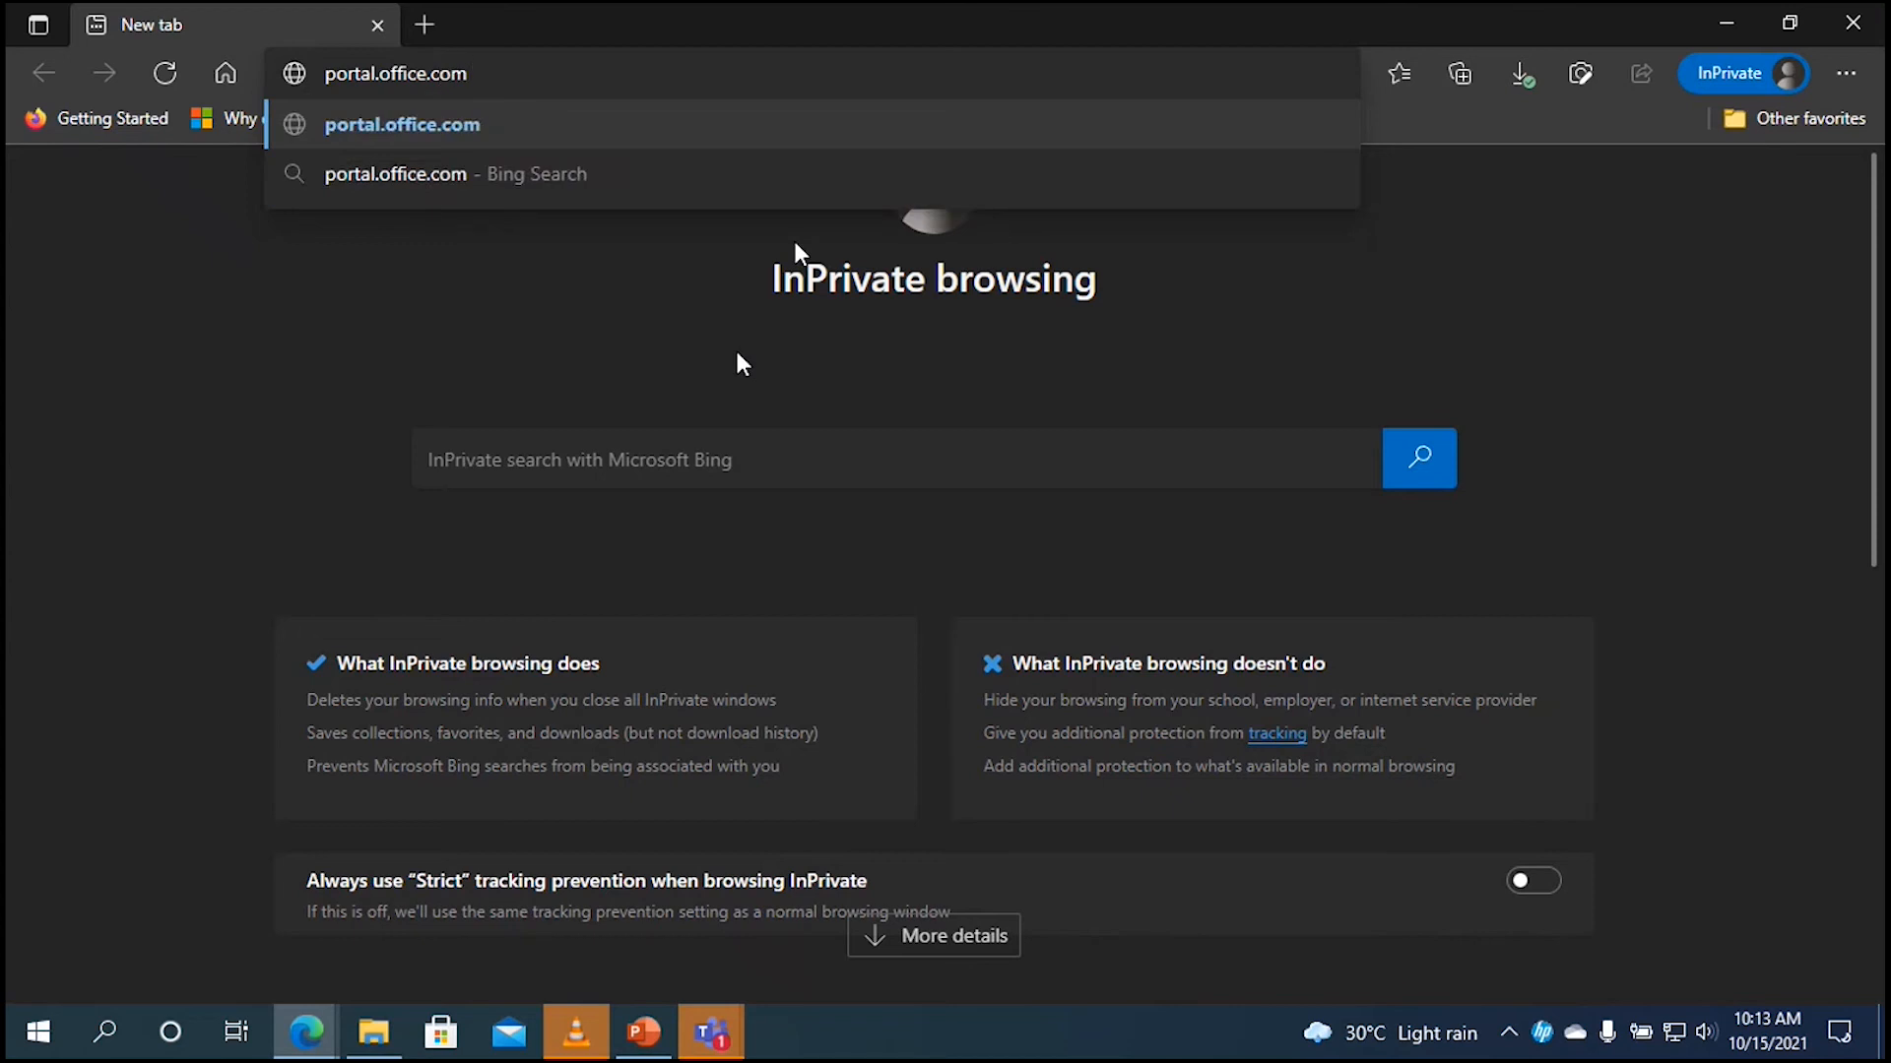
pyautogui.press('Return')
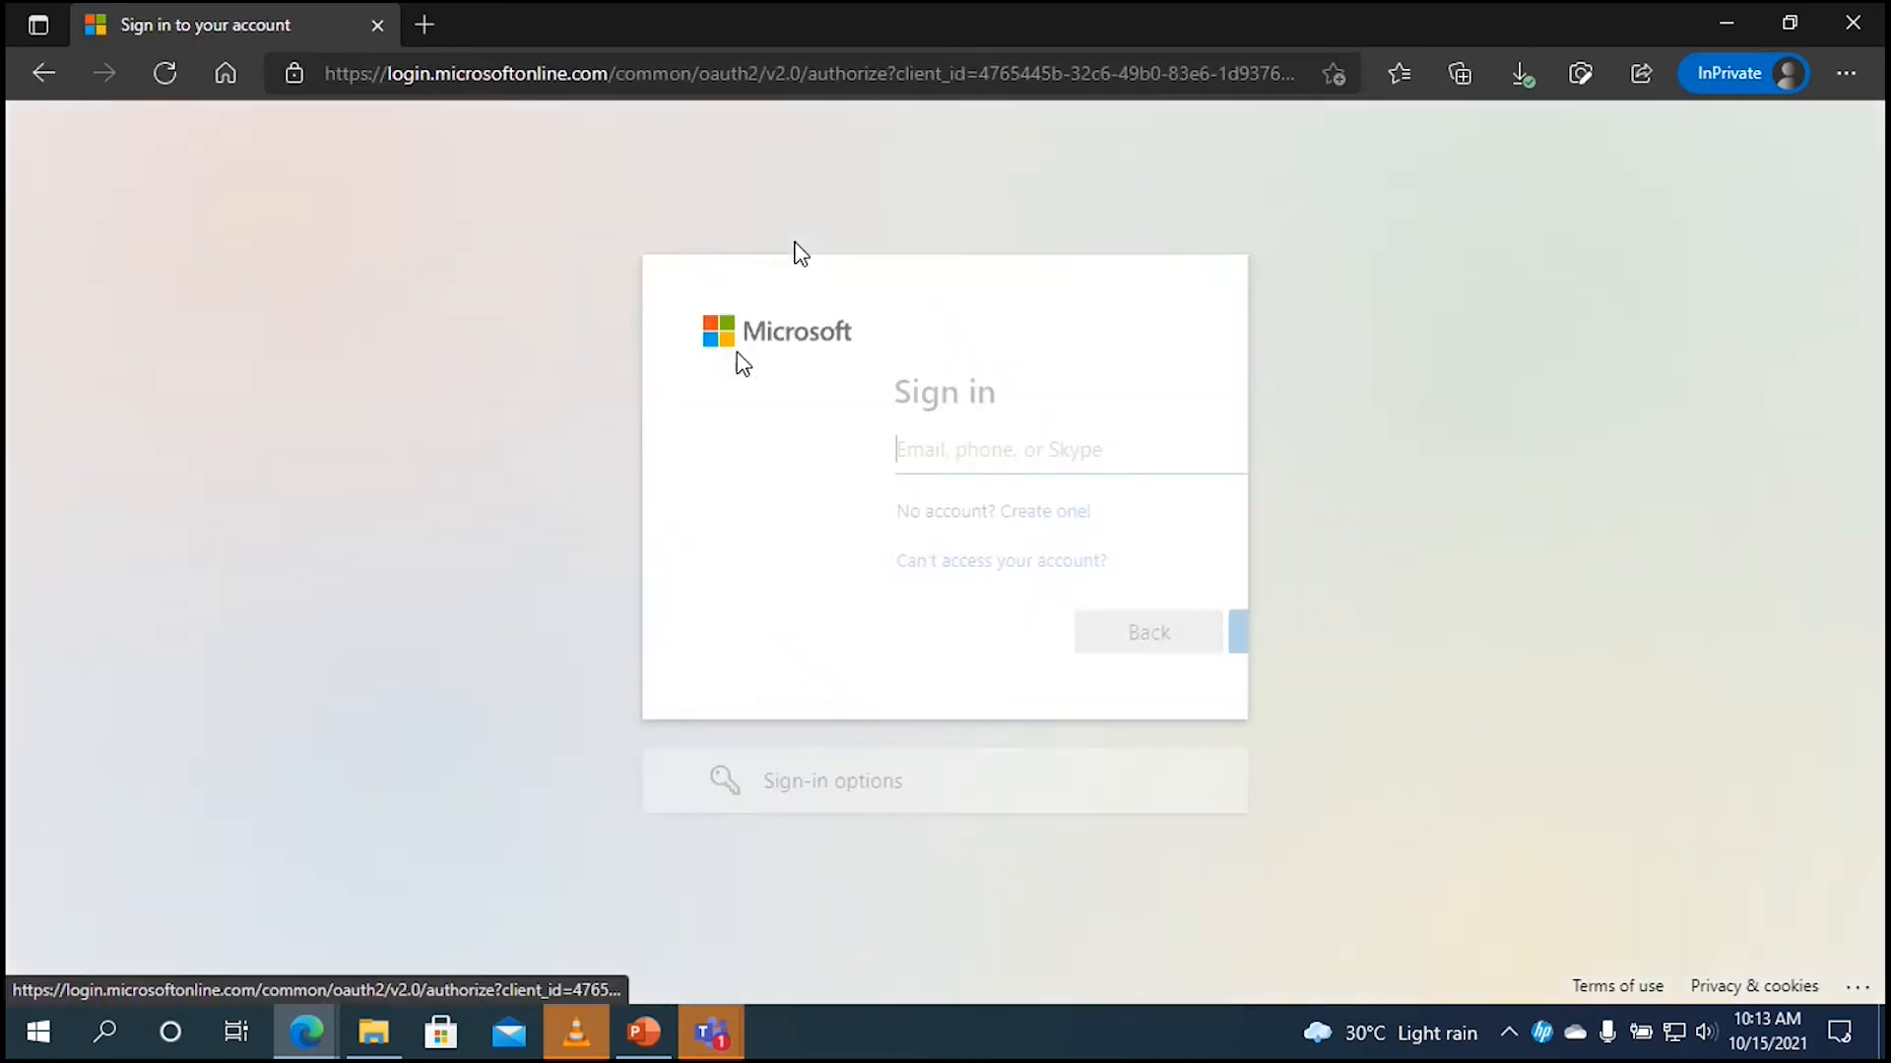
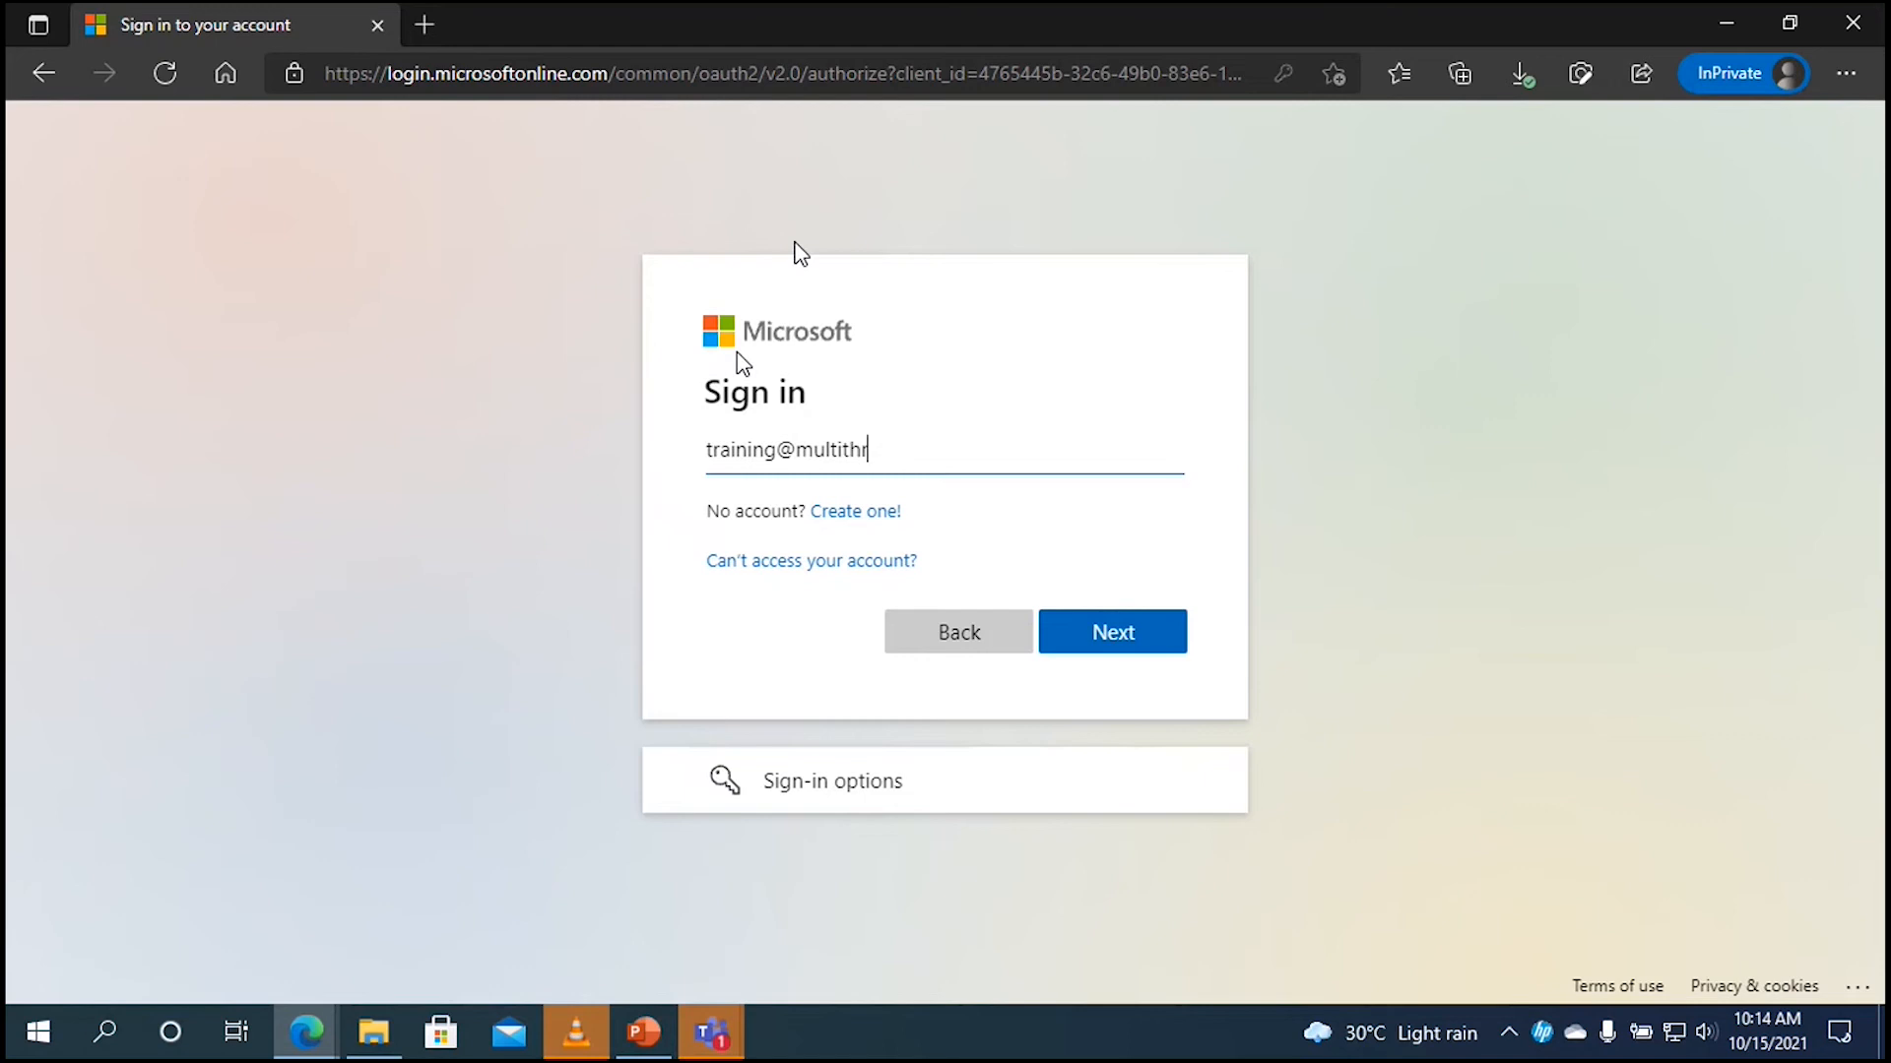
pyautogui.press('Return')
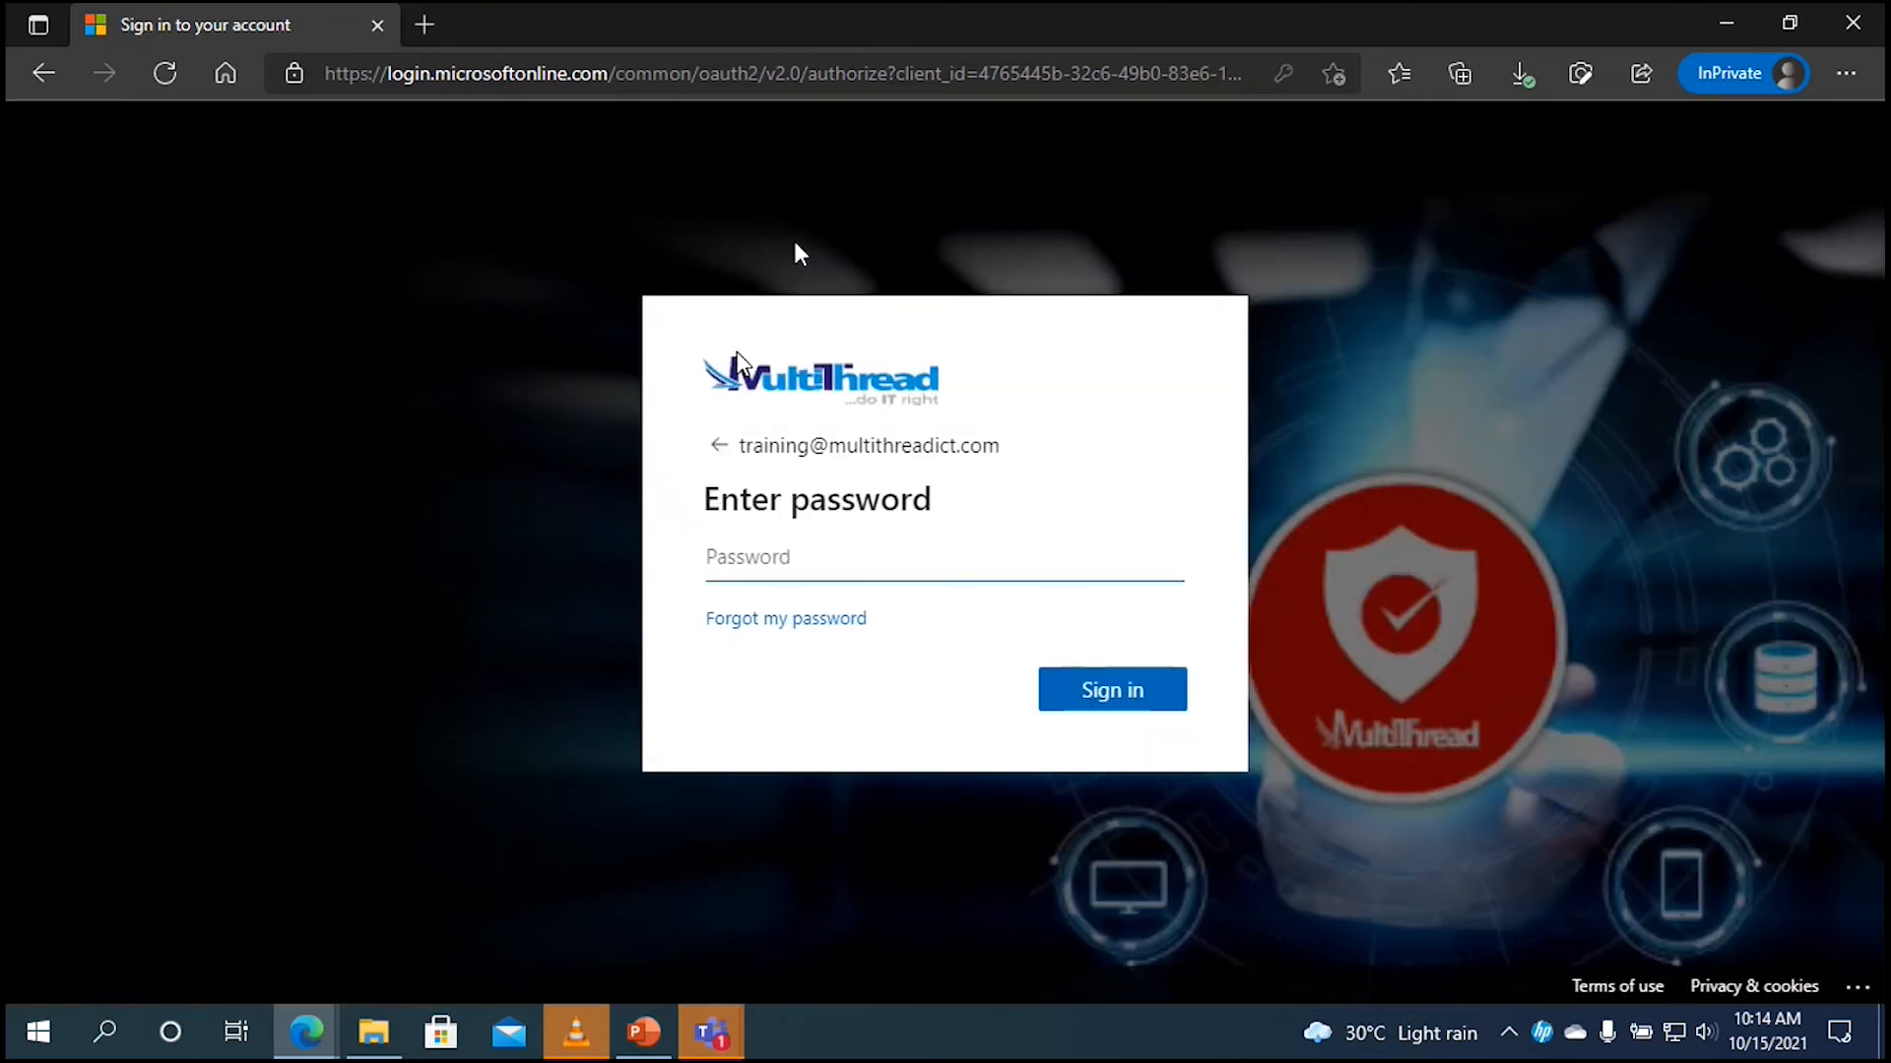
pyautogui.write('***')
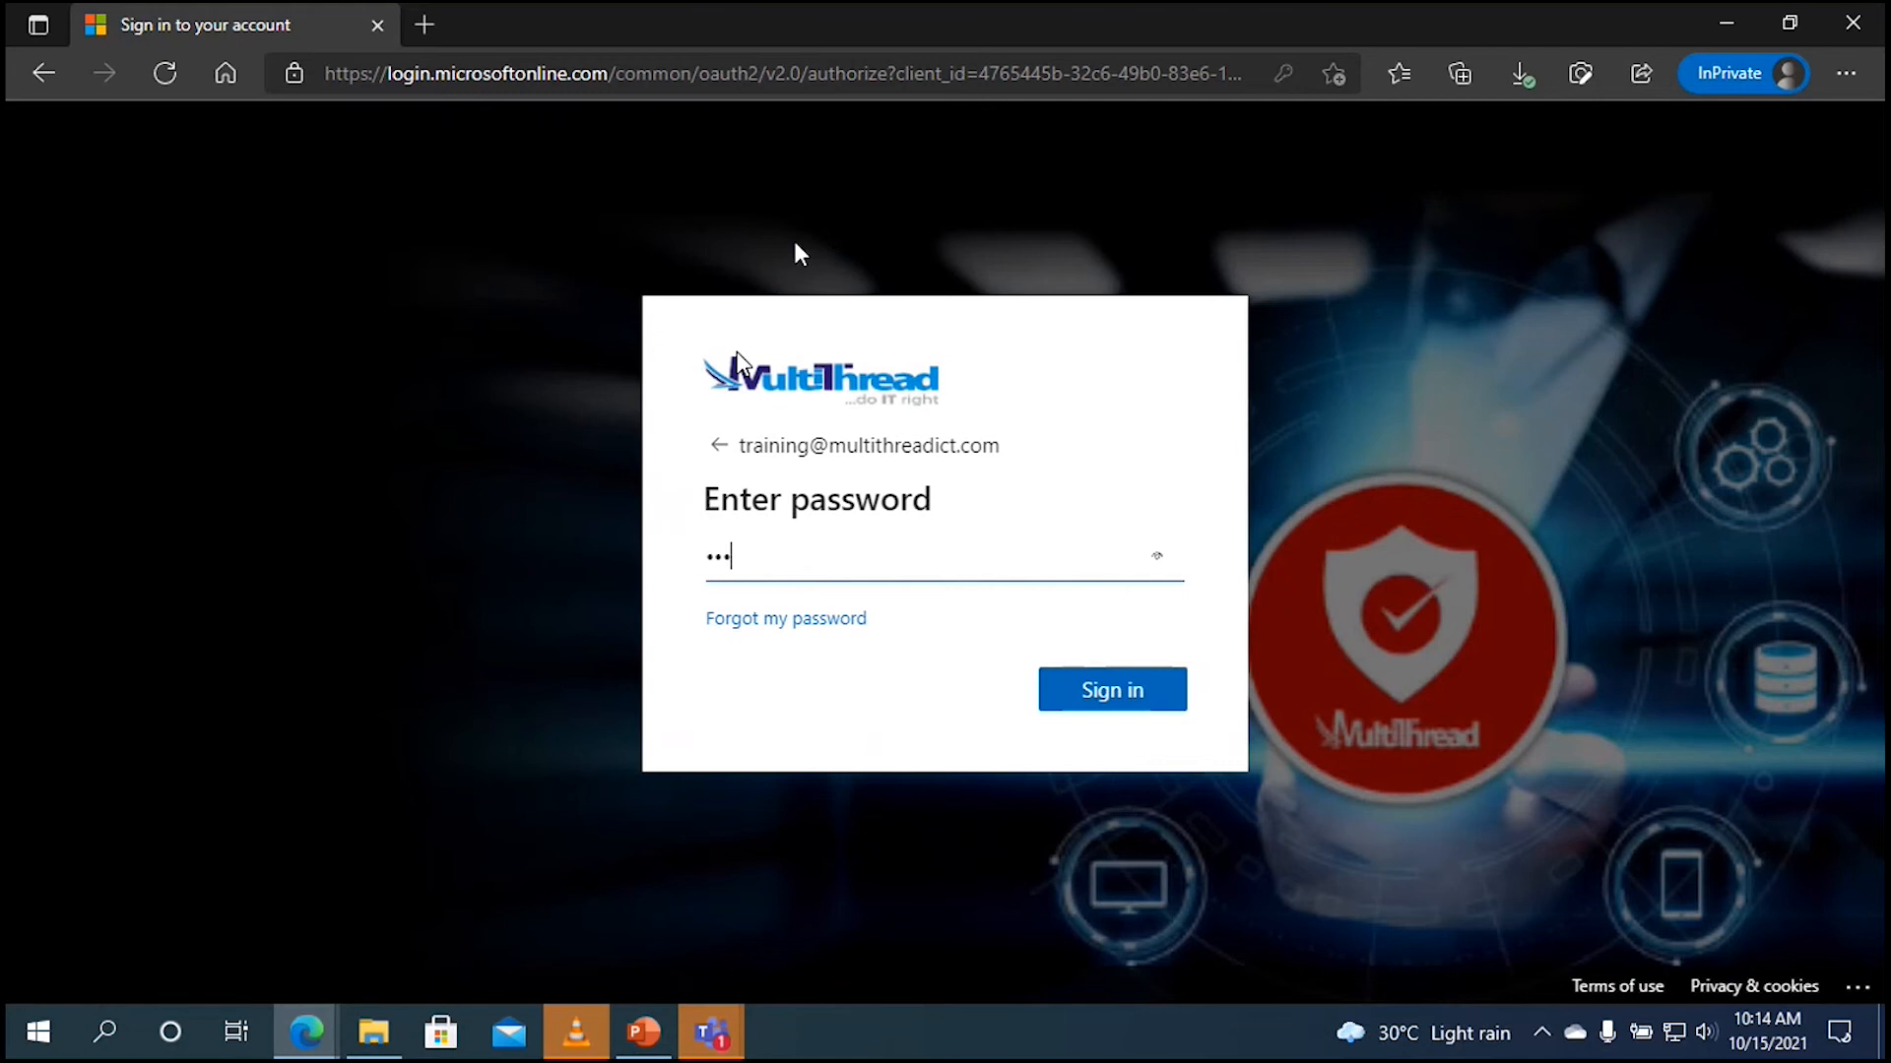
pyautogui.write('******')
pyautogui.press('Return')
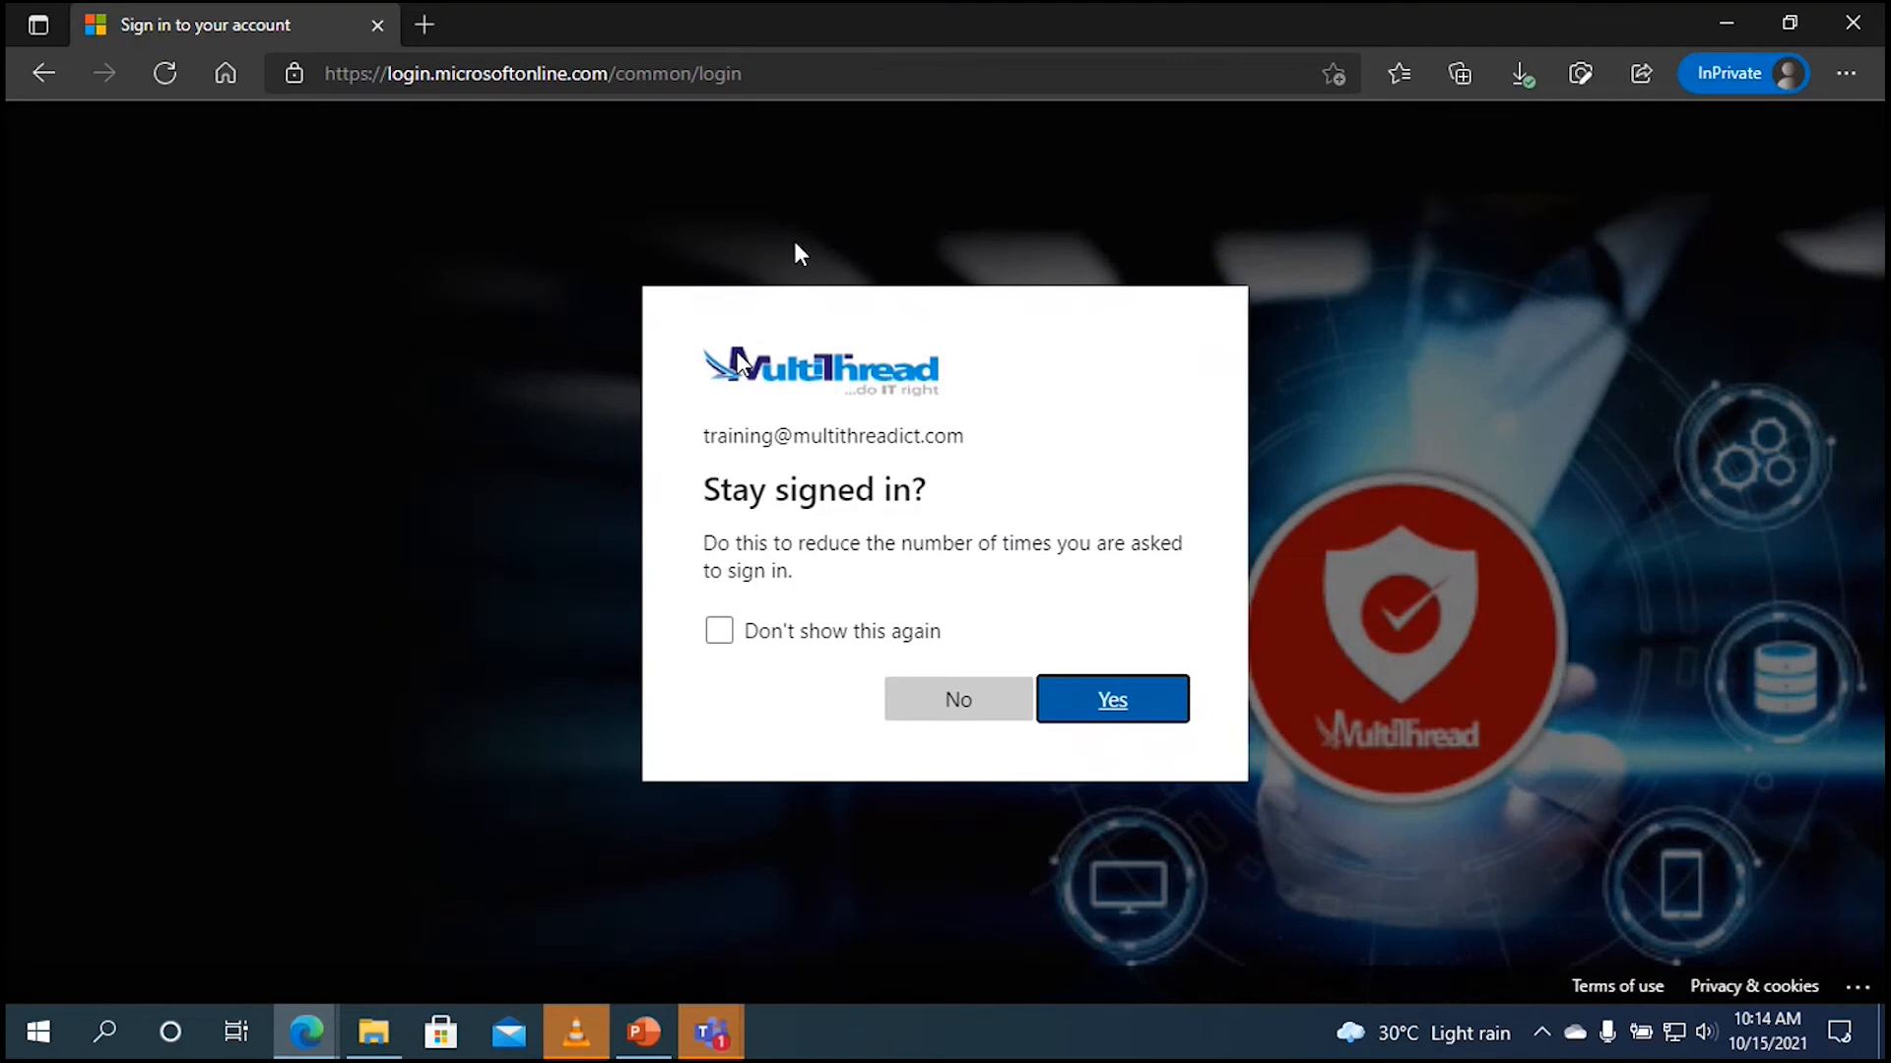
pyautogui.click(1072, 696)
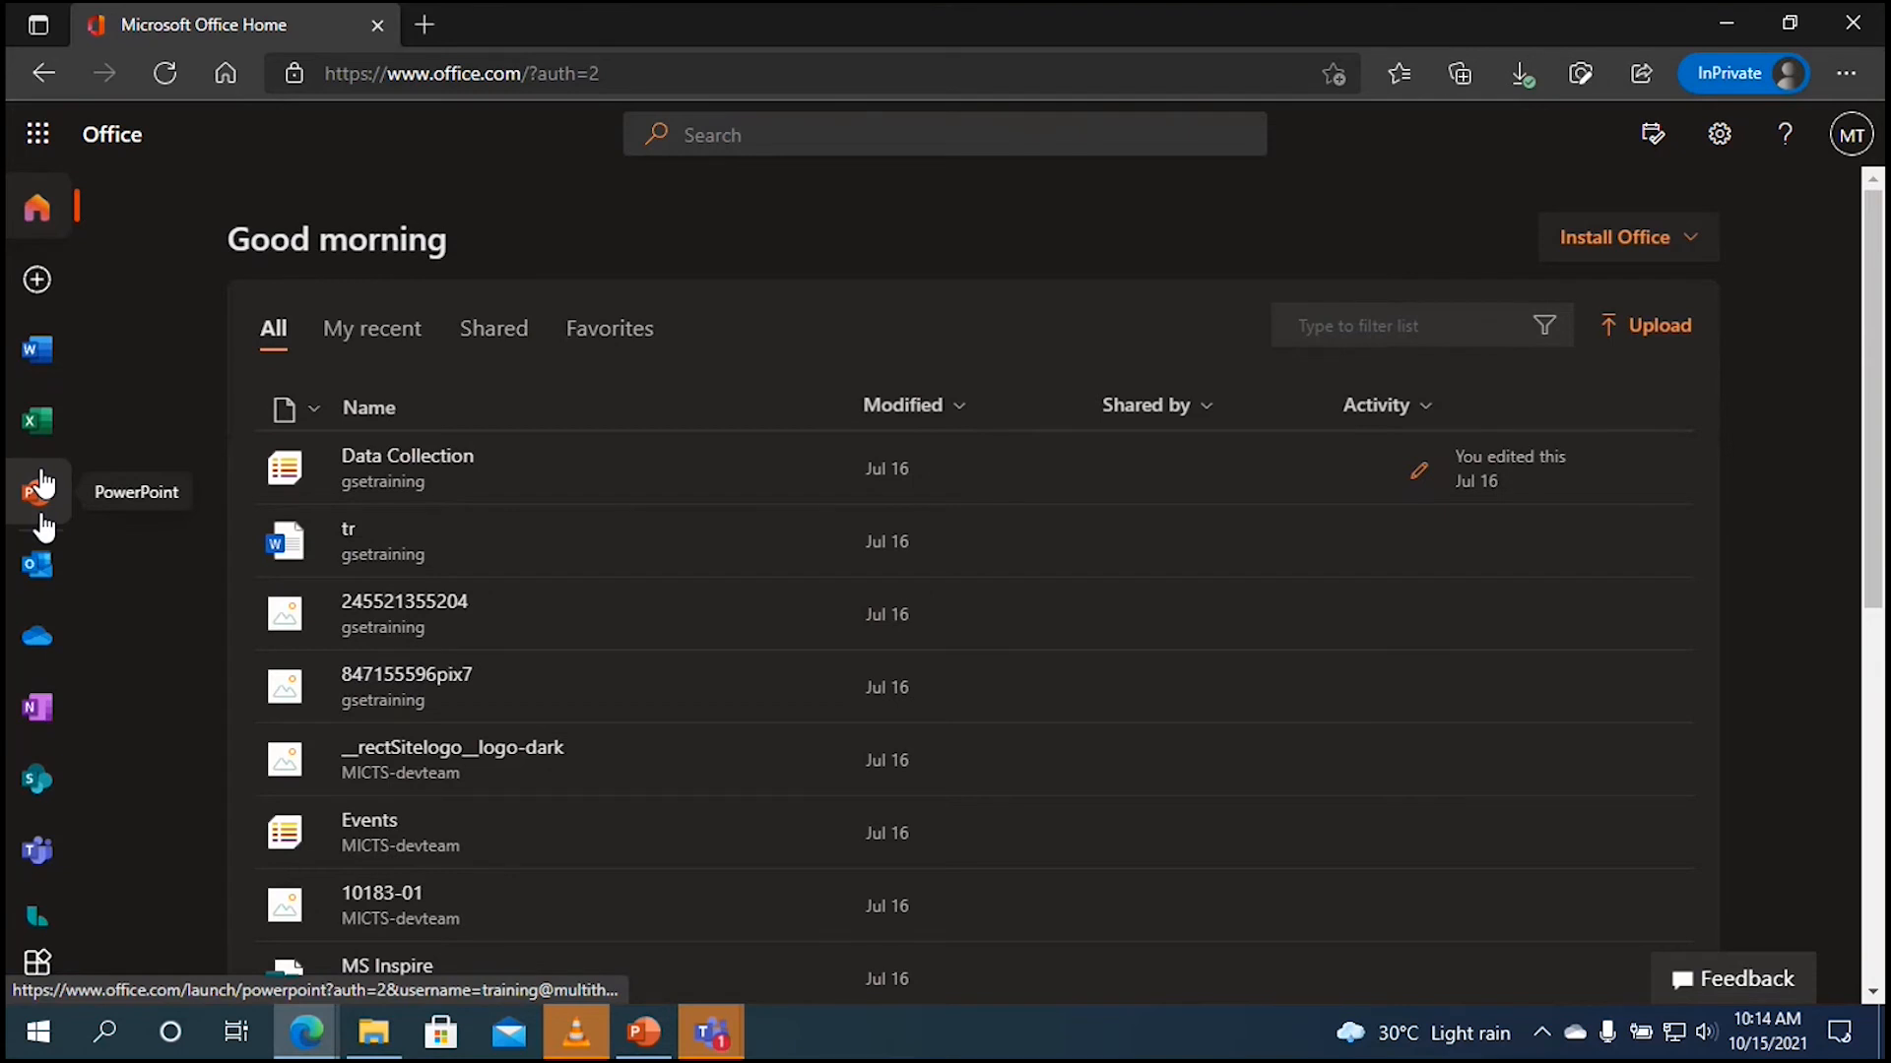
# Step: Launch Planner from the Microsoft 365 All apps list
pyautogui.click(37, 962)
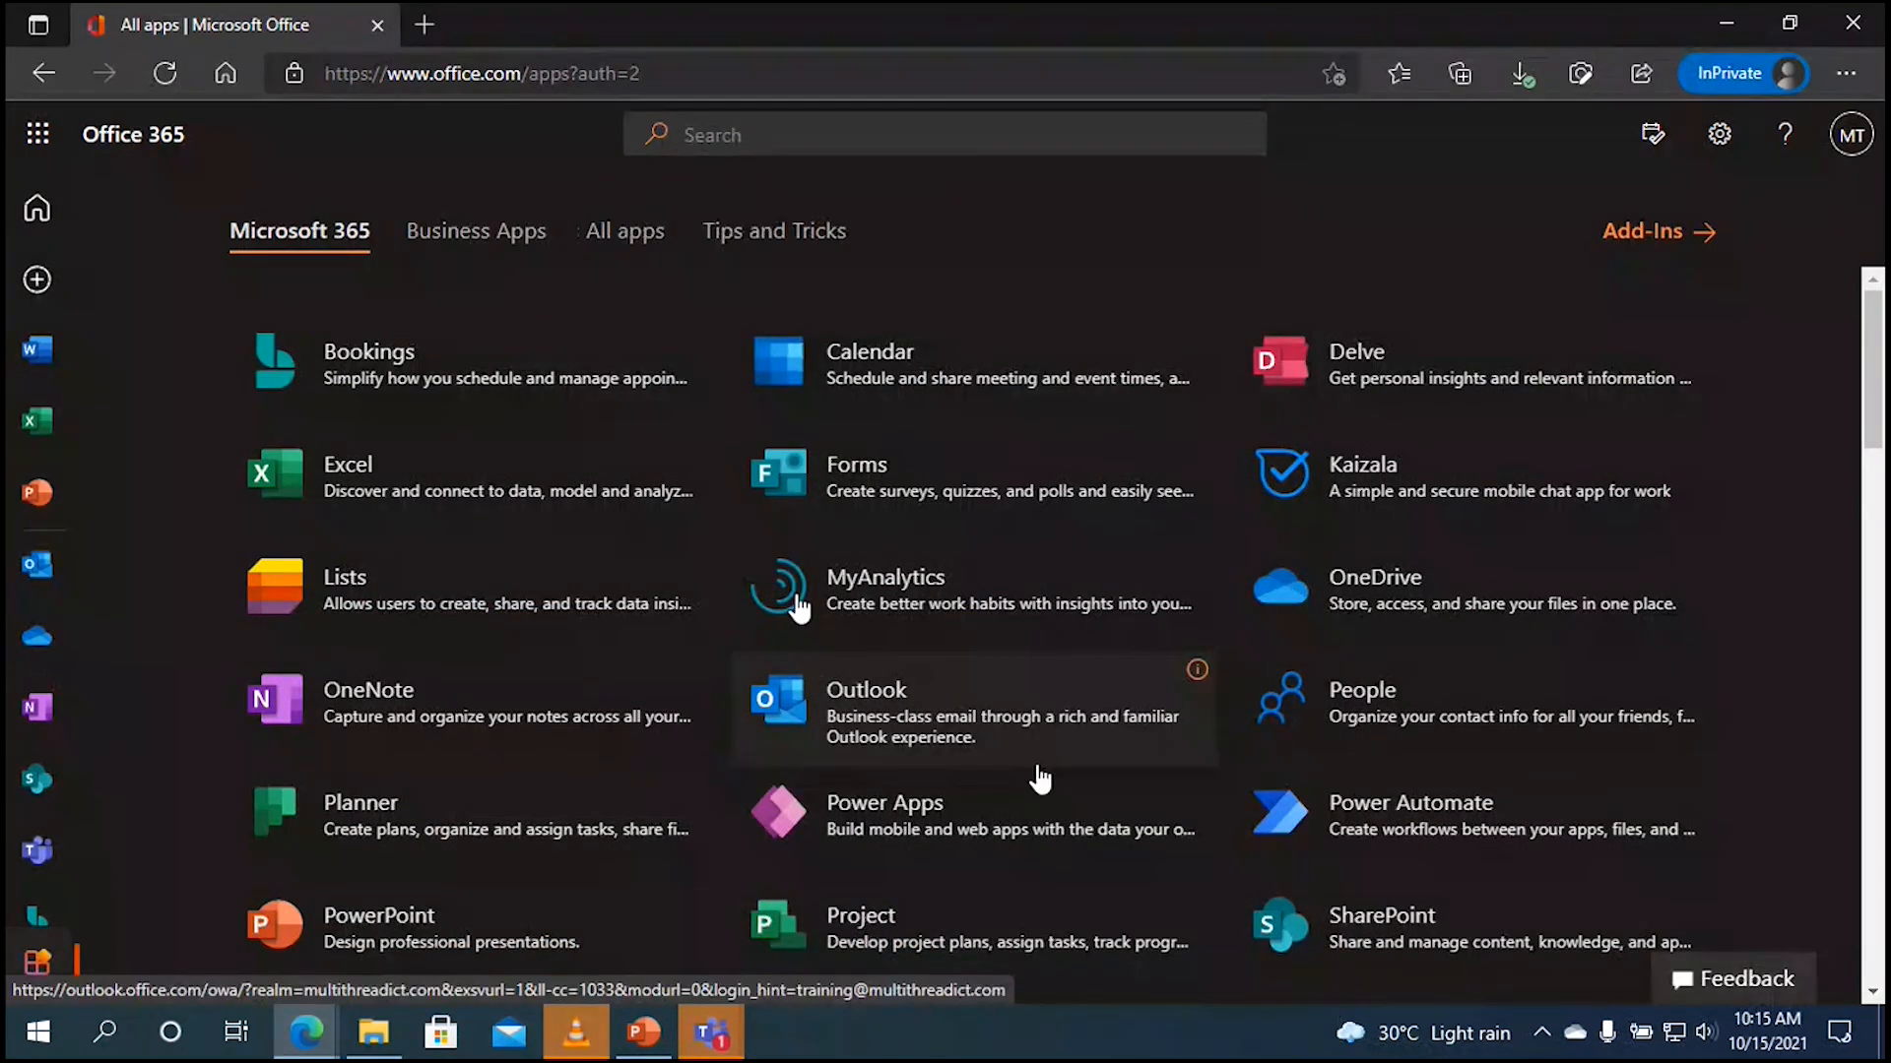
pyautogui.click(582, 833)
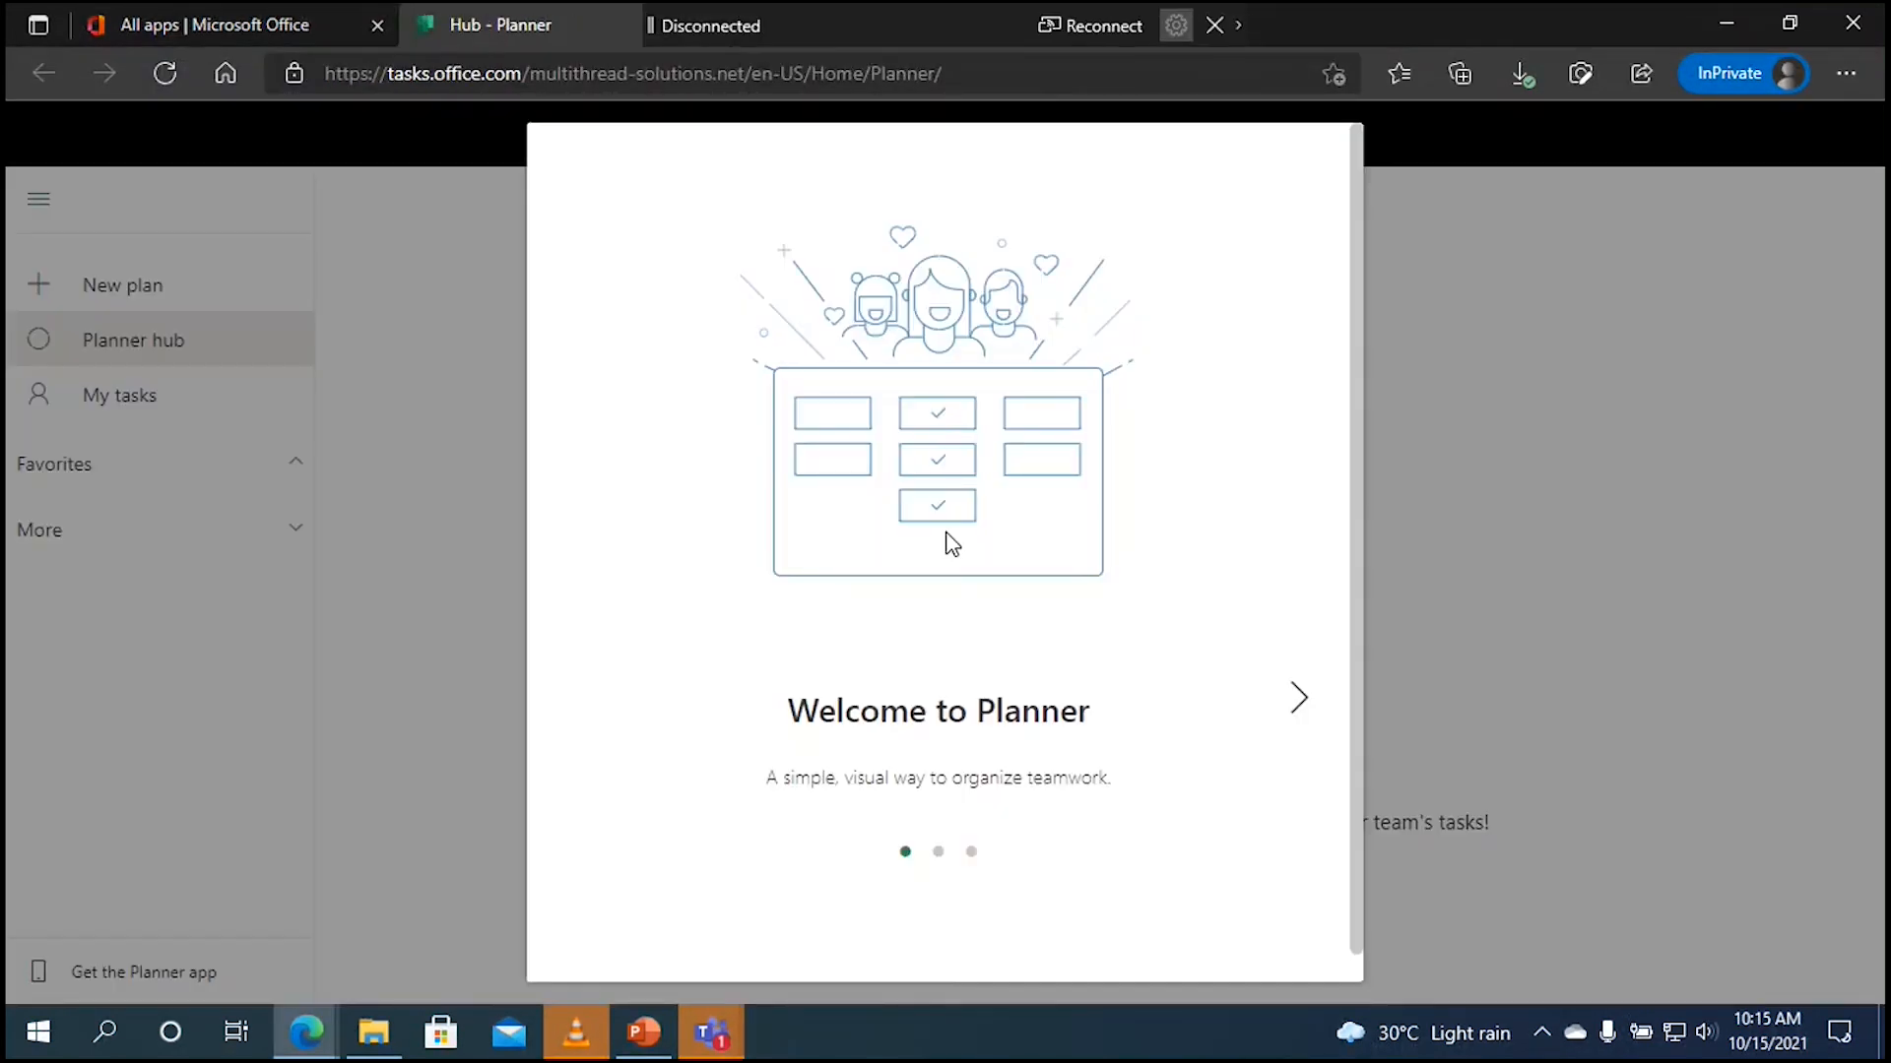
# Step: Skip through the Welcome to Planner tour and cancel the New Plan dialog
pyautogui.click(1300, 701)
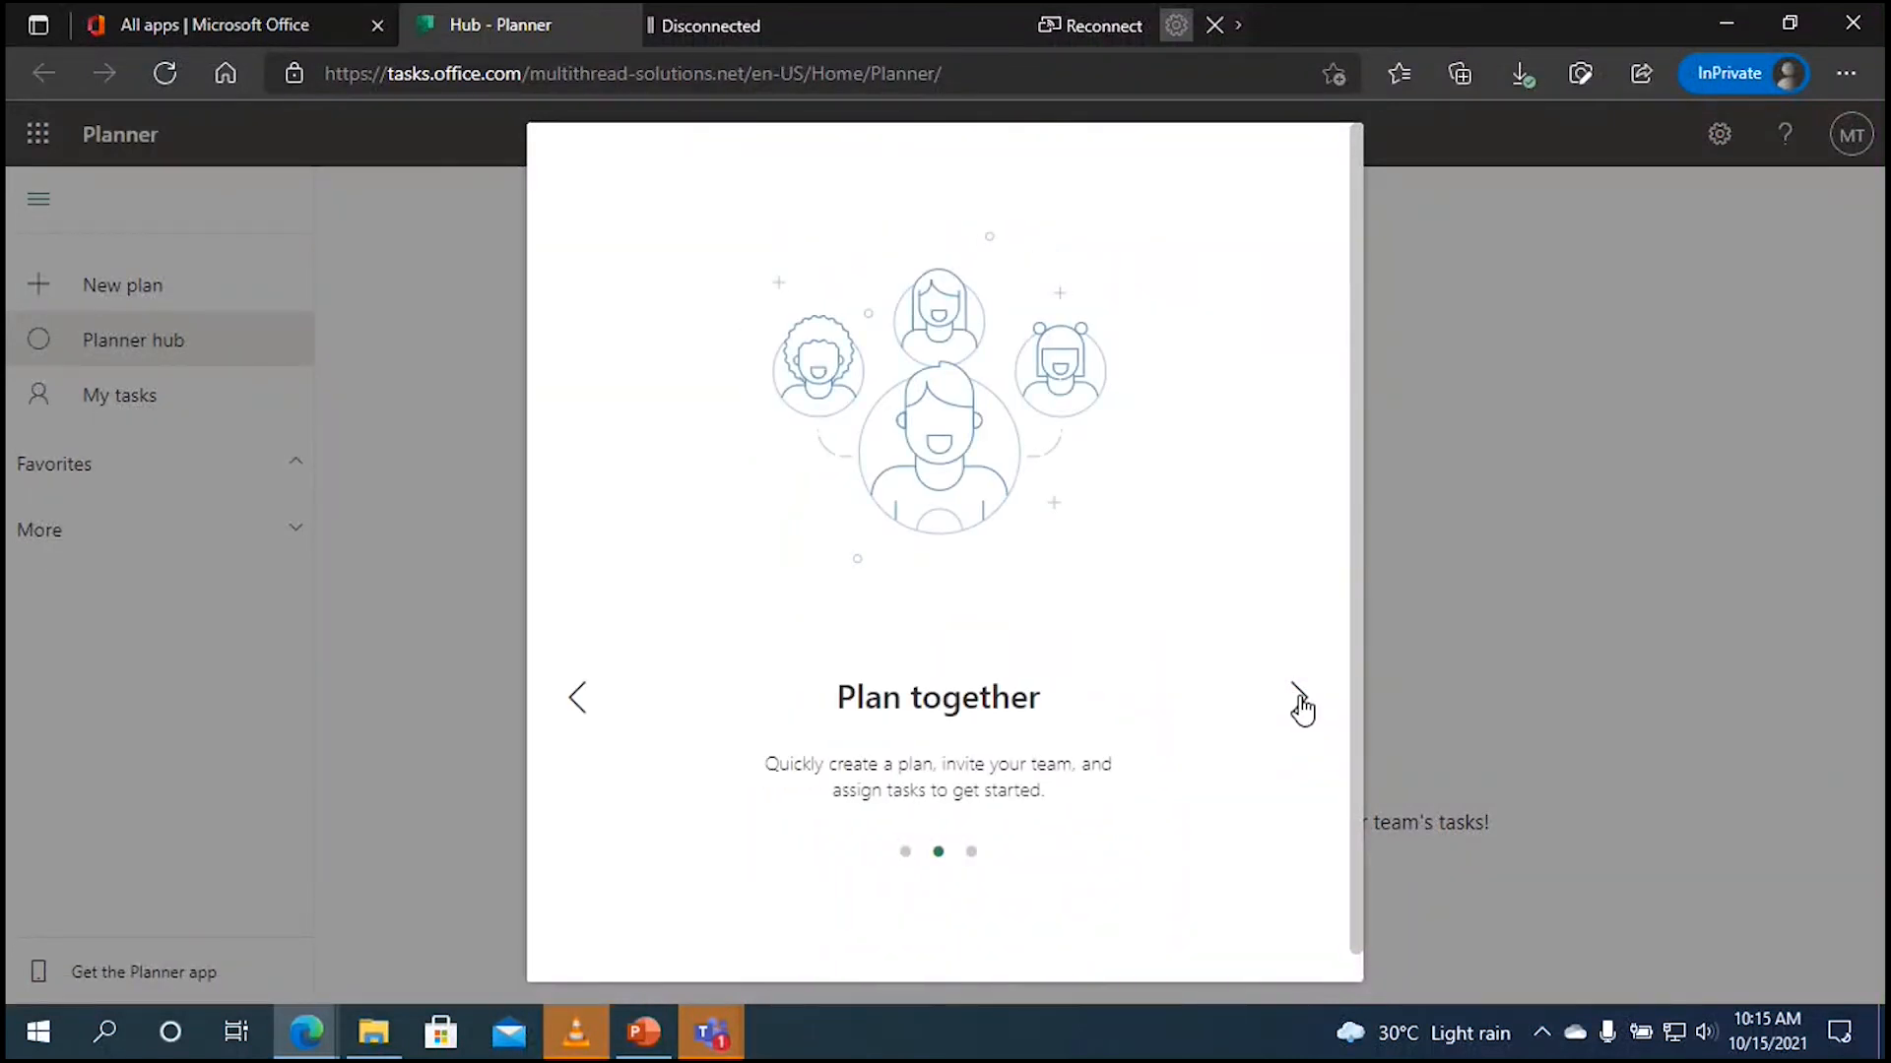
pyautogui.click(1299, 701)
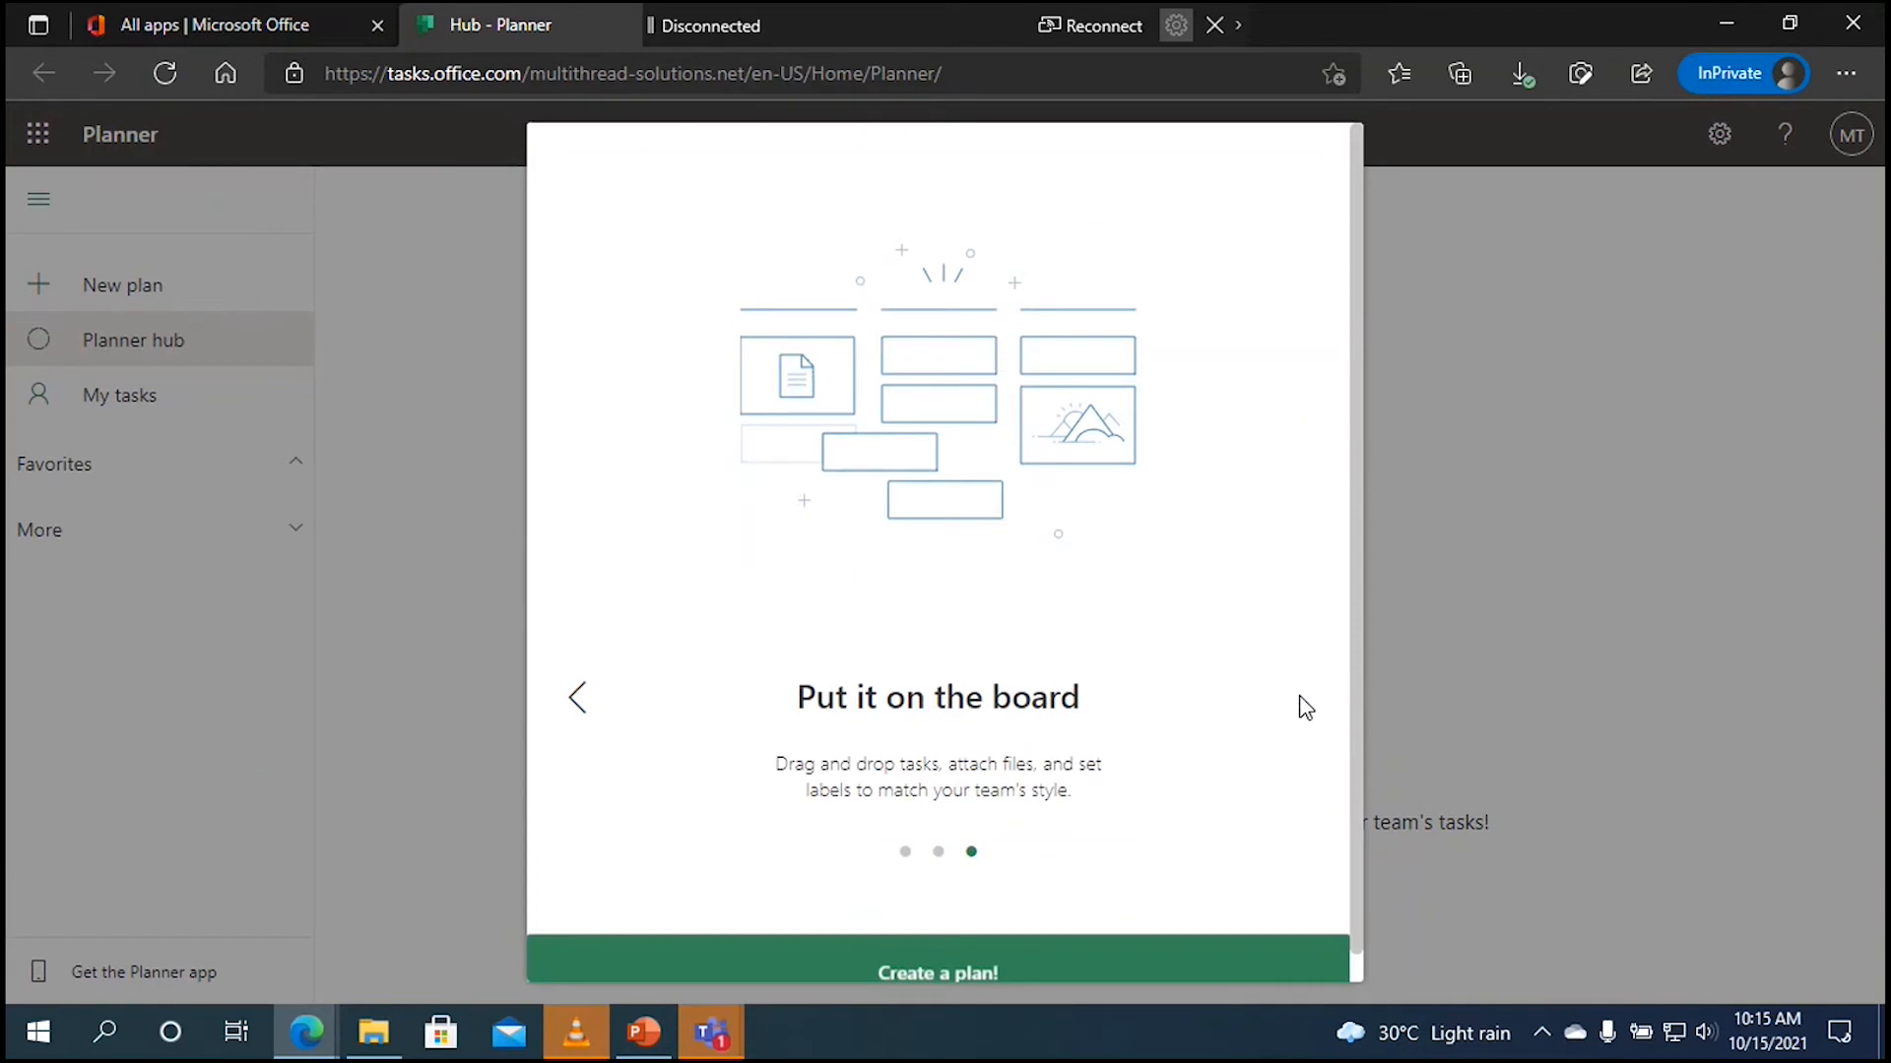
pyautogui.click(1030, 965)
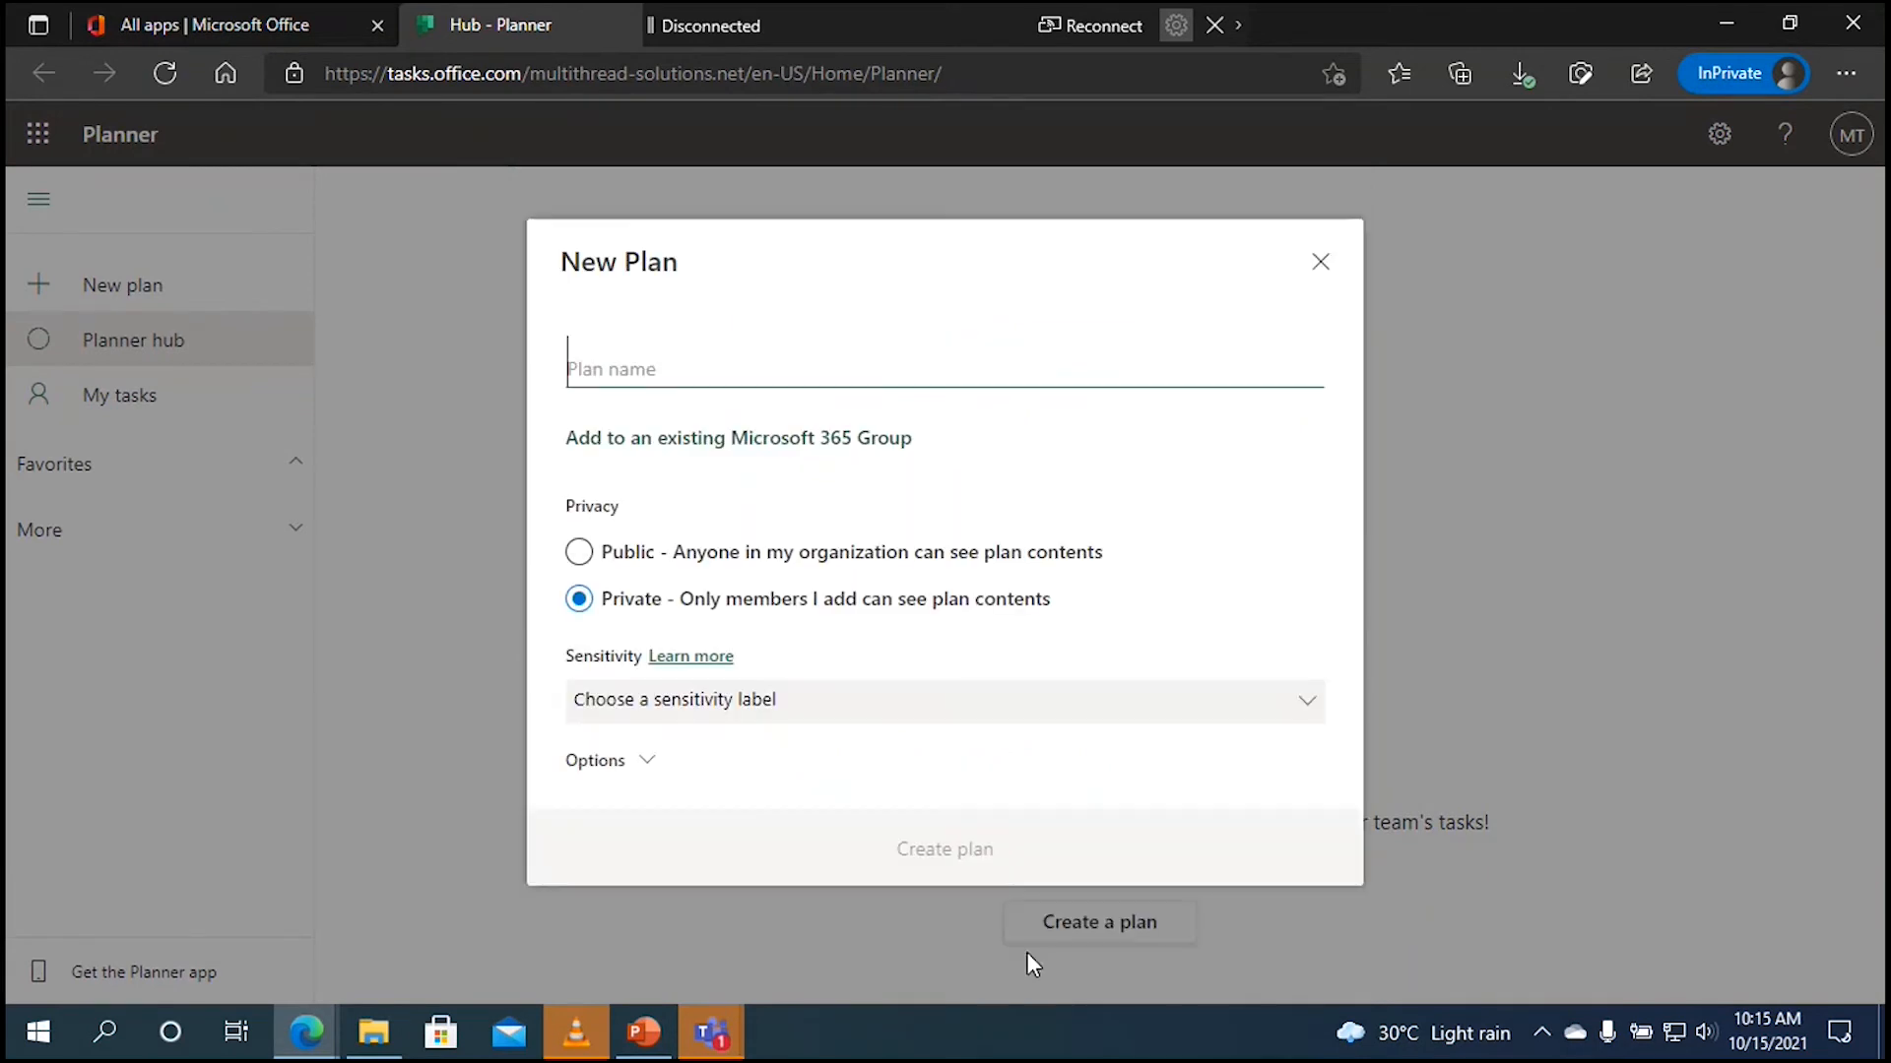
pyautogui.click(1026, 963)
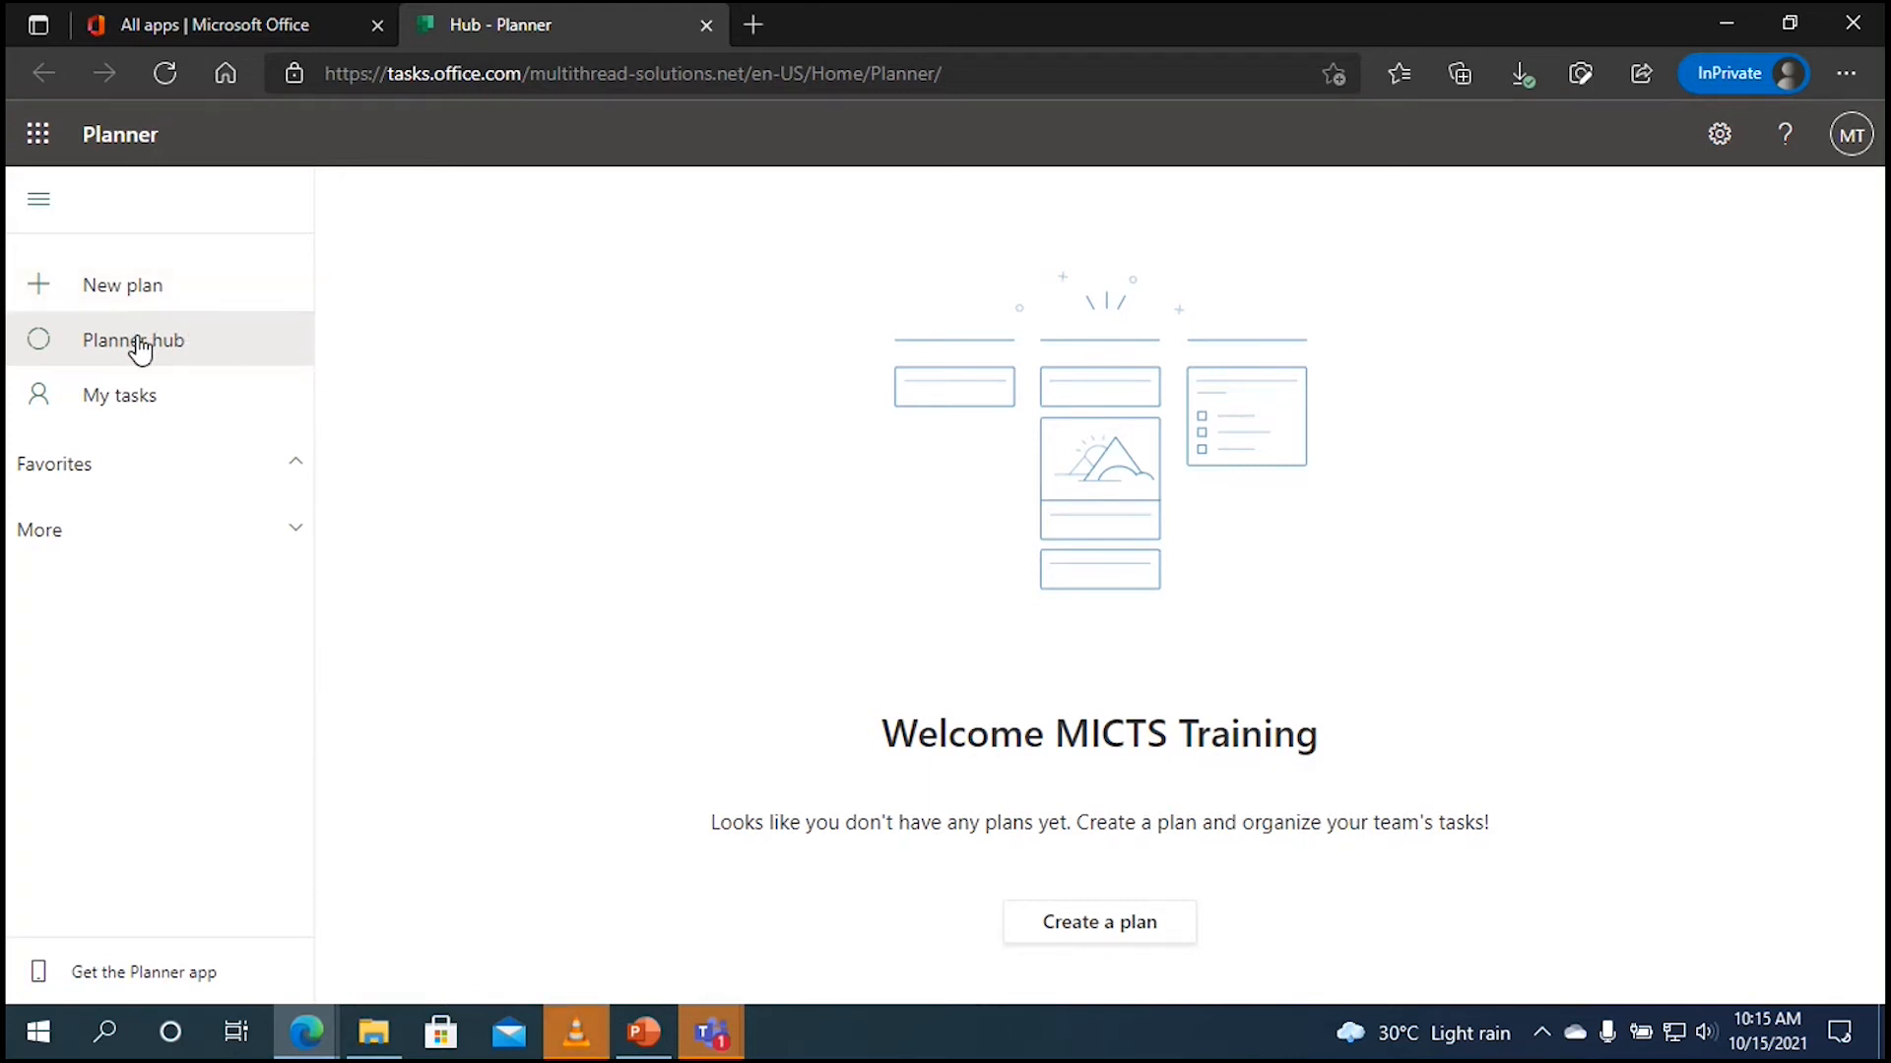
# Step: Go to the Planner hub and open the empty My tasks board
pyautogui.click(94, 346)
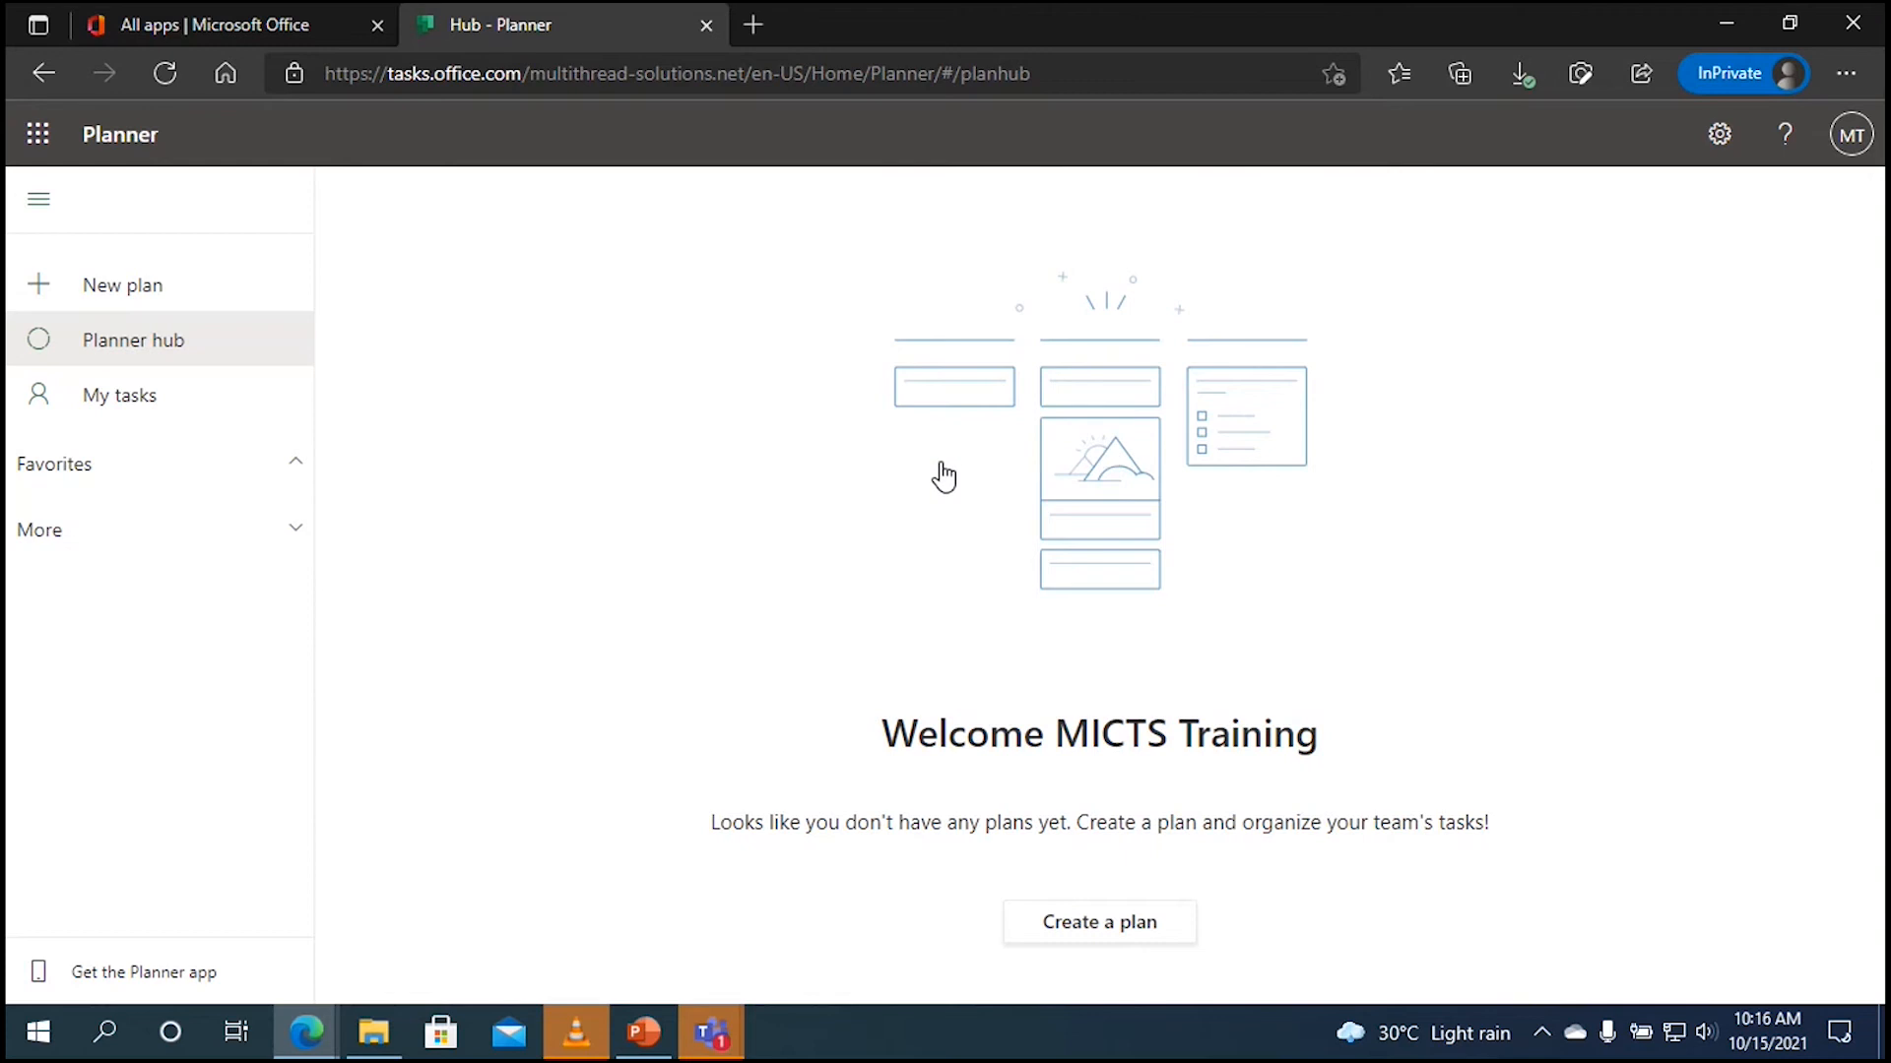
pyautogui.click(170, 400)
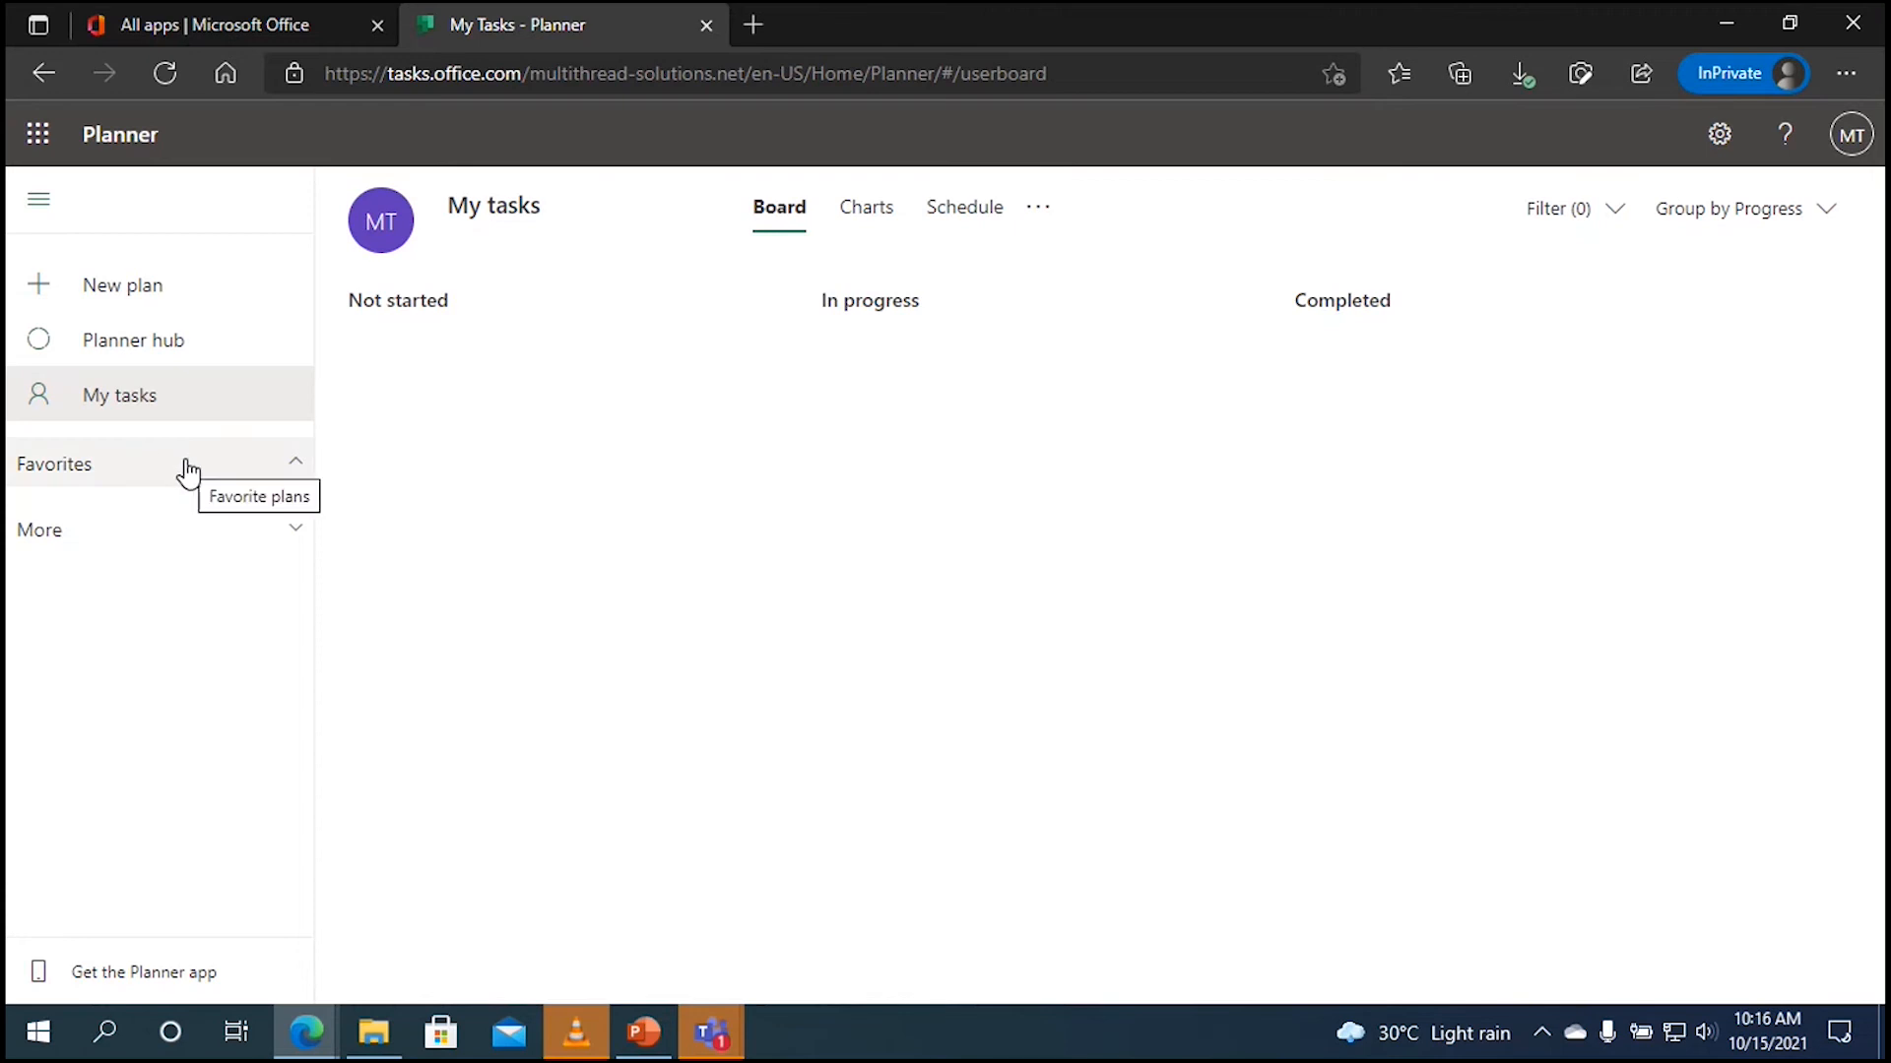
# Step: Collapse the Favorites section, expand More plans, and return to My tasks
pyautogui.click(131, 471)
pyautogui.click(241, 547)
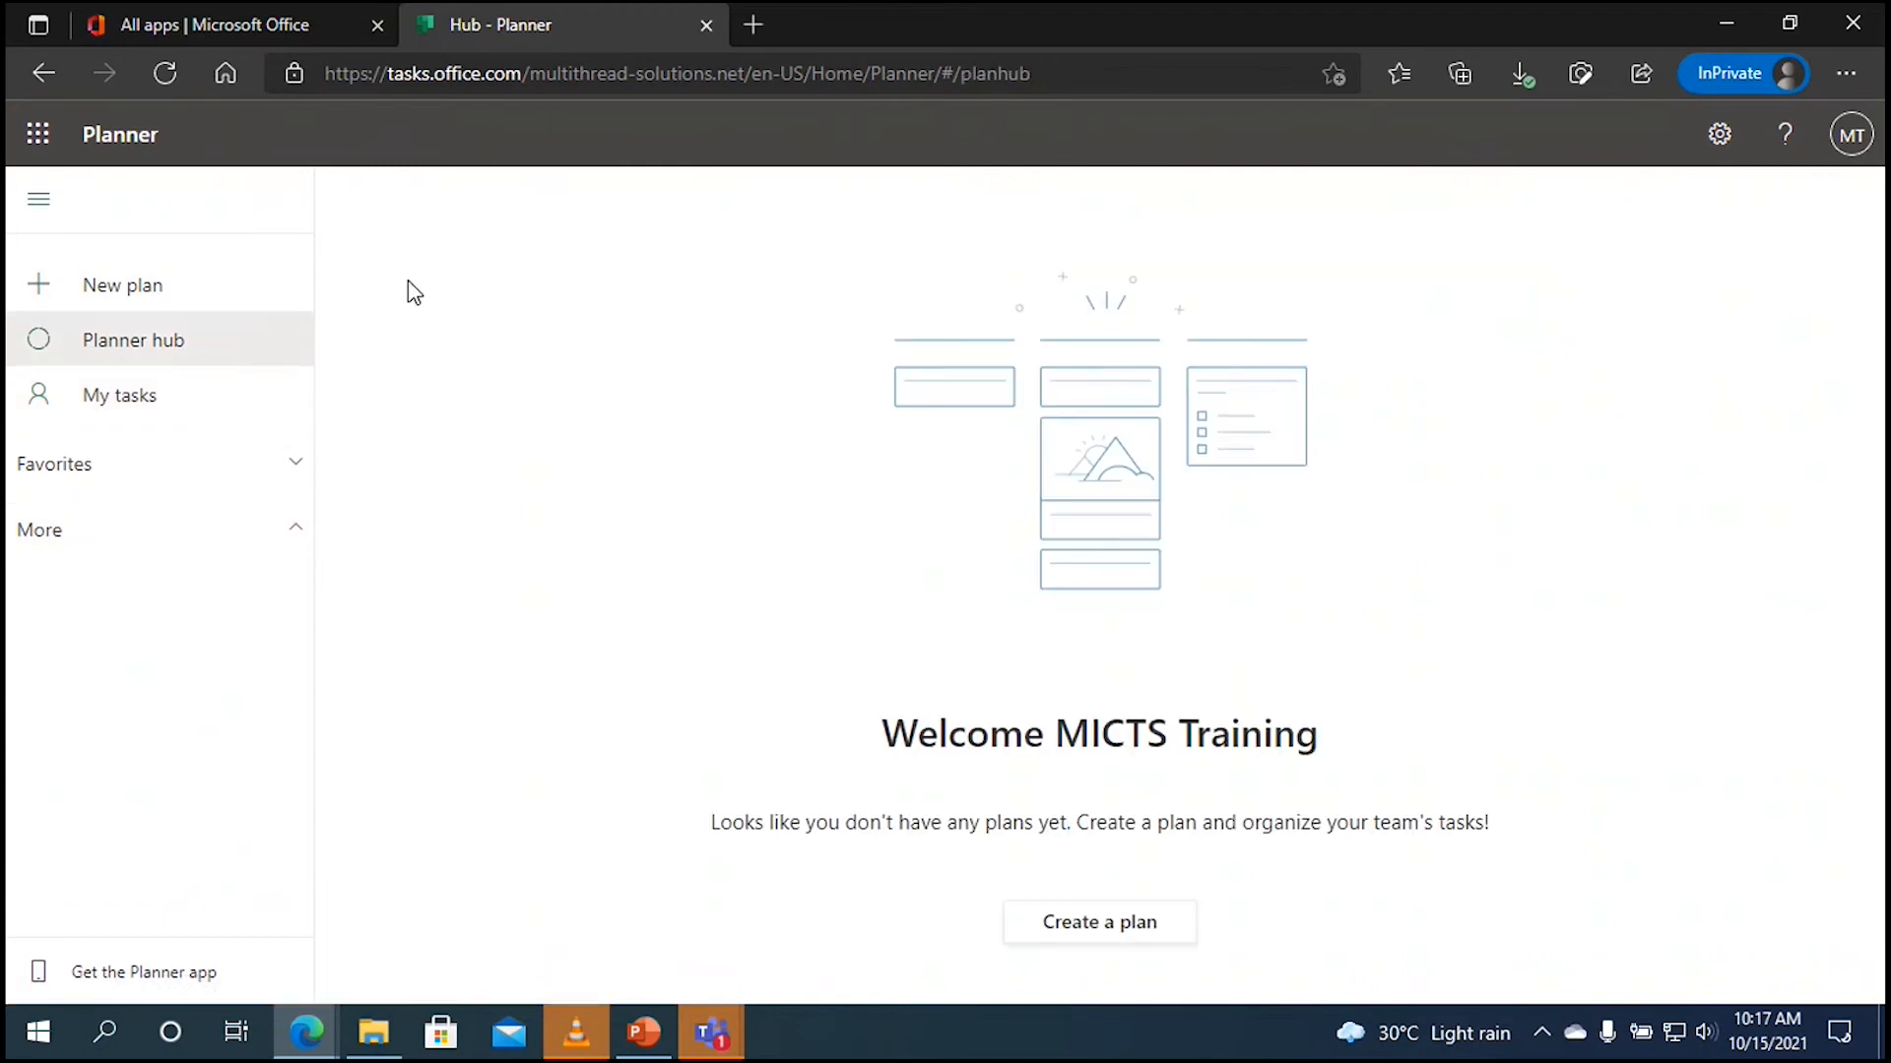
pyautogui.click(187, 403)
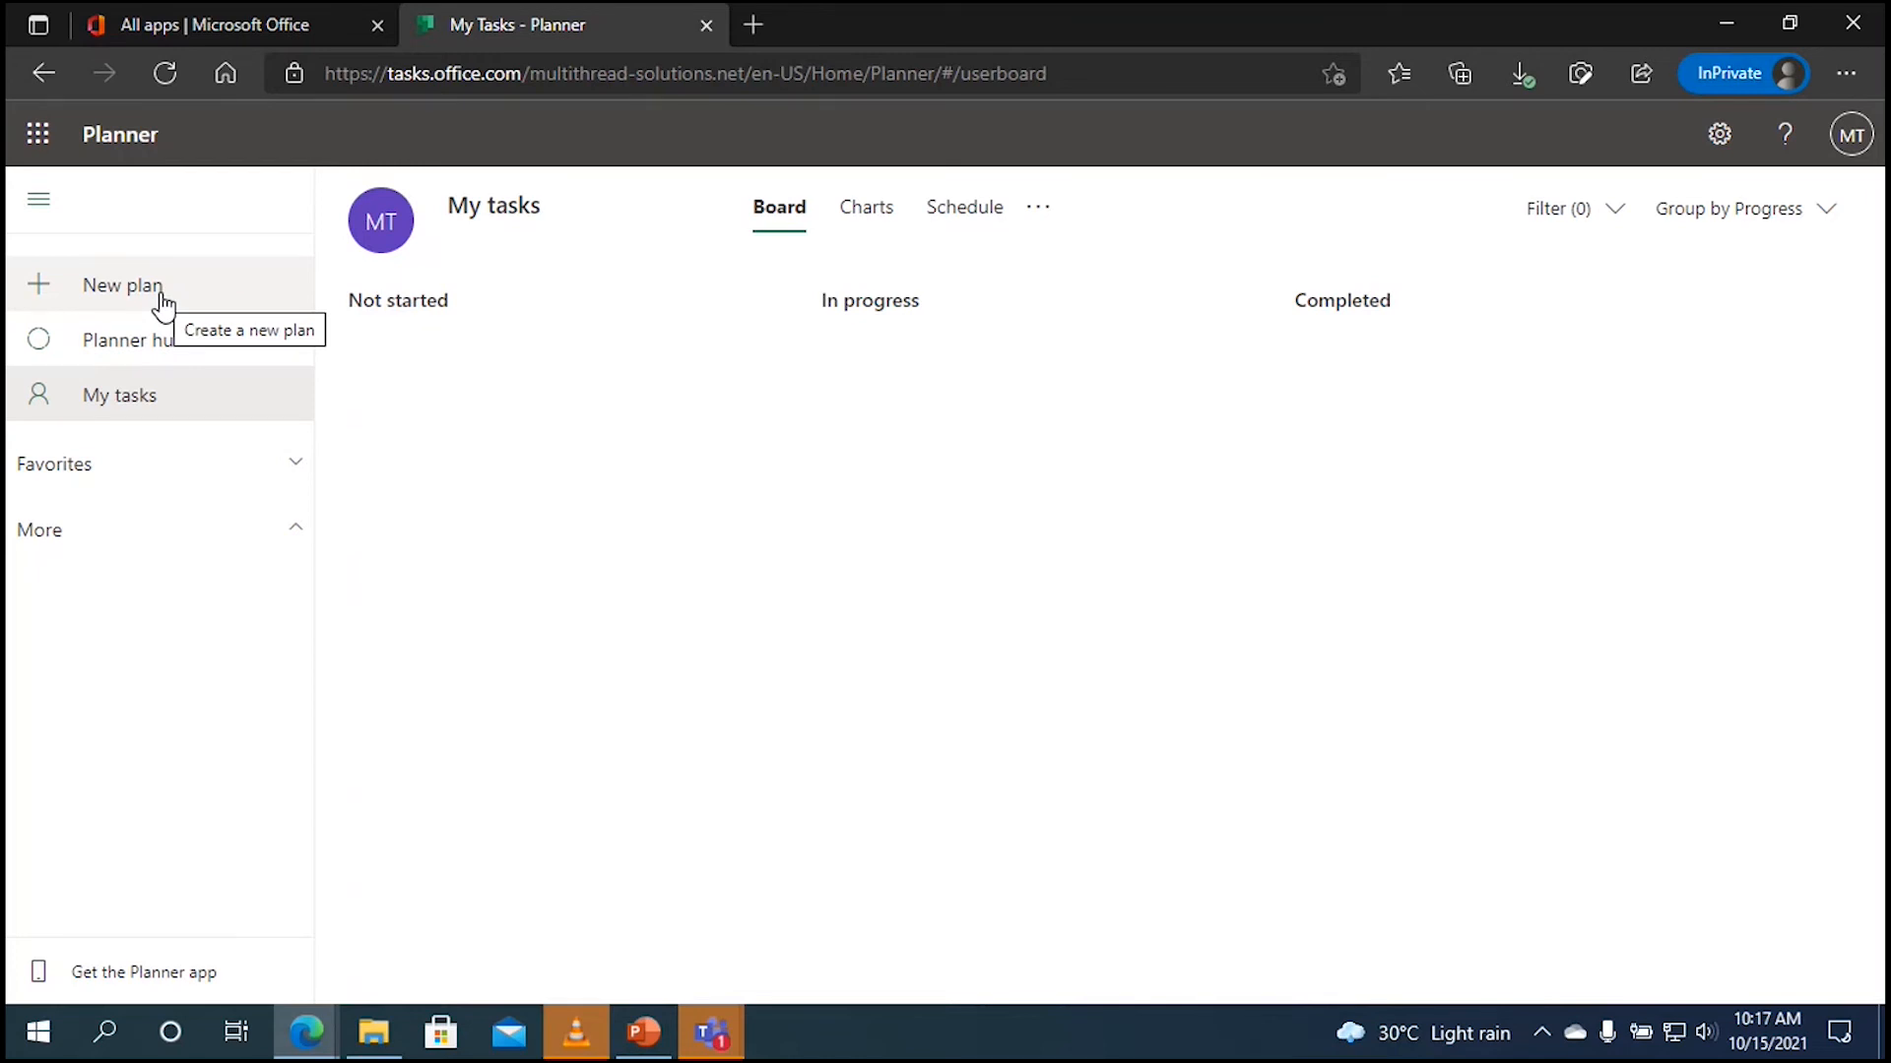
# Step: Create a private plan named TF Product Dev't
pyautogui.click(236, 295)
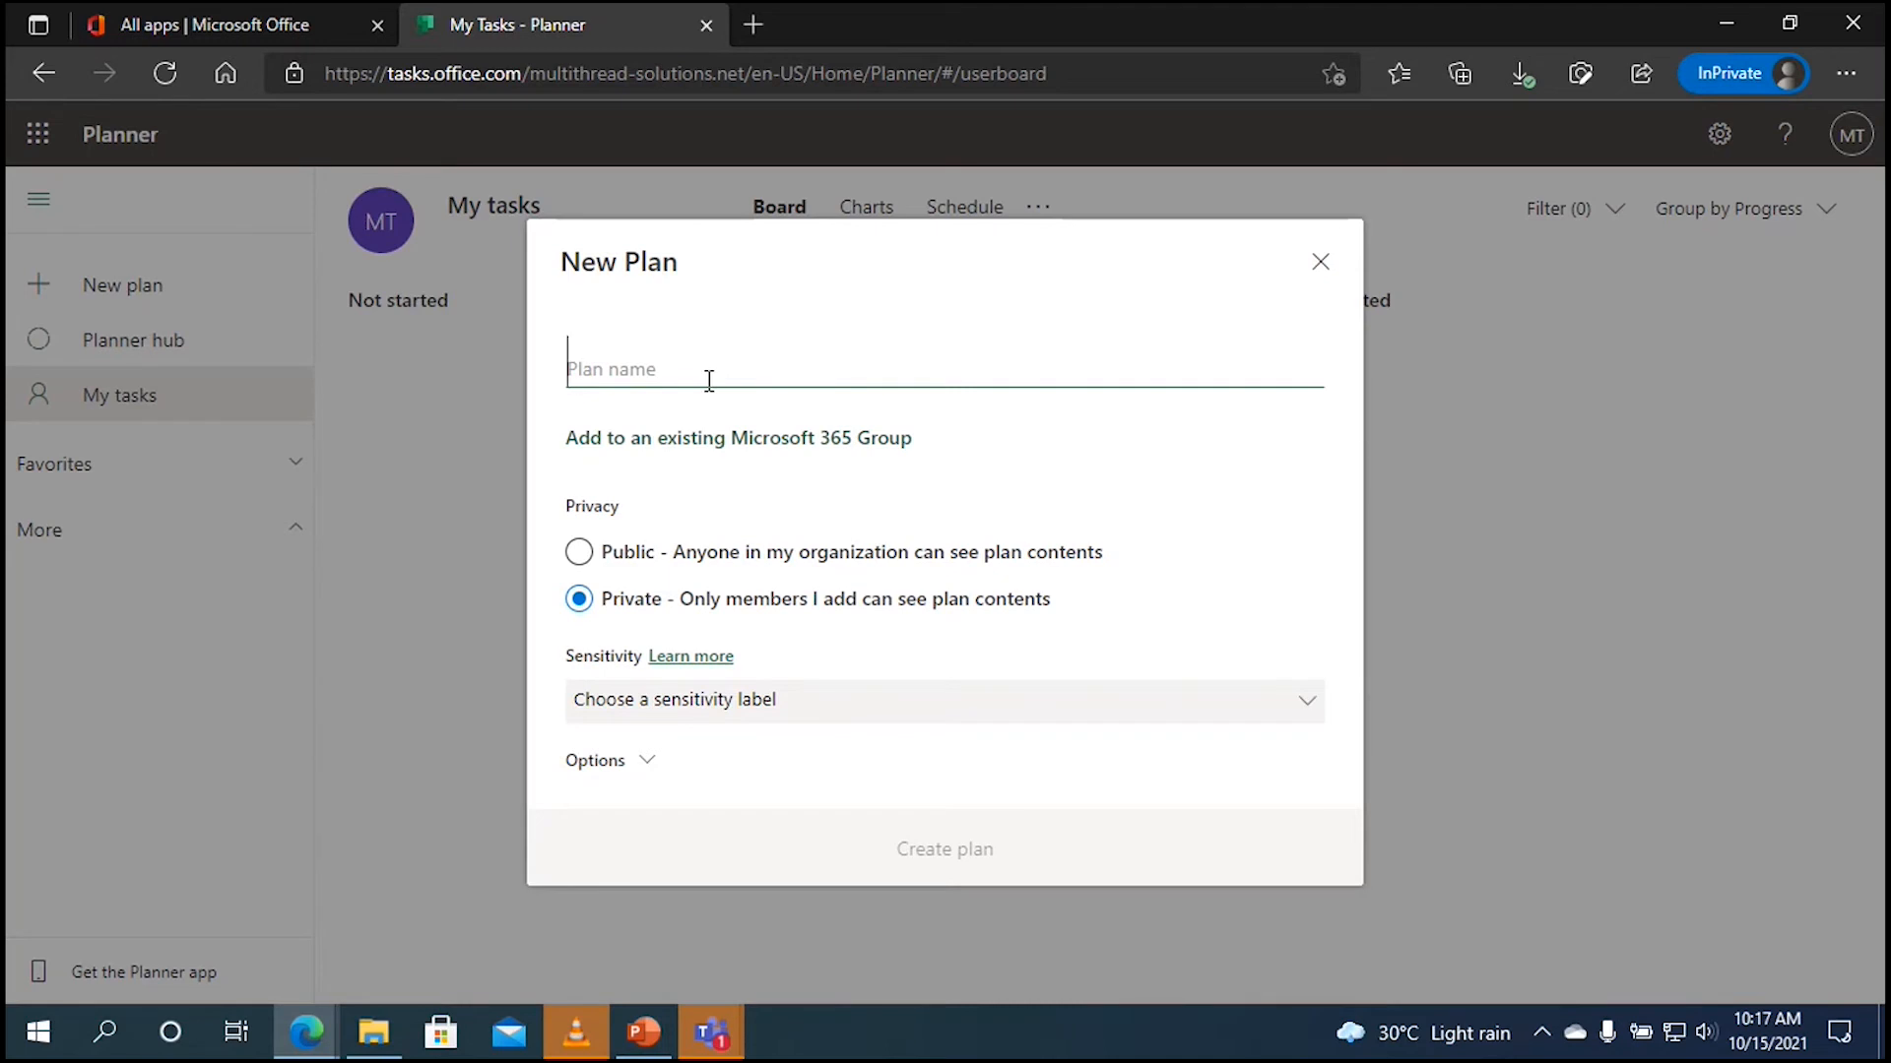
pyautogui.write('T')
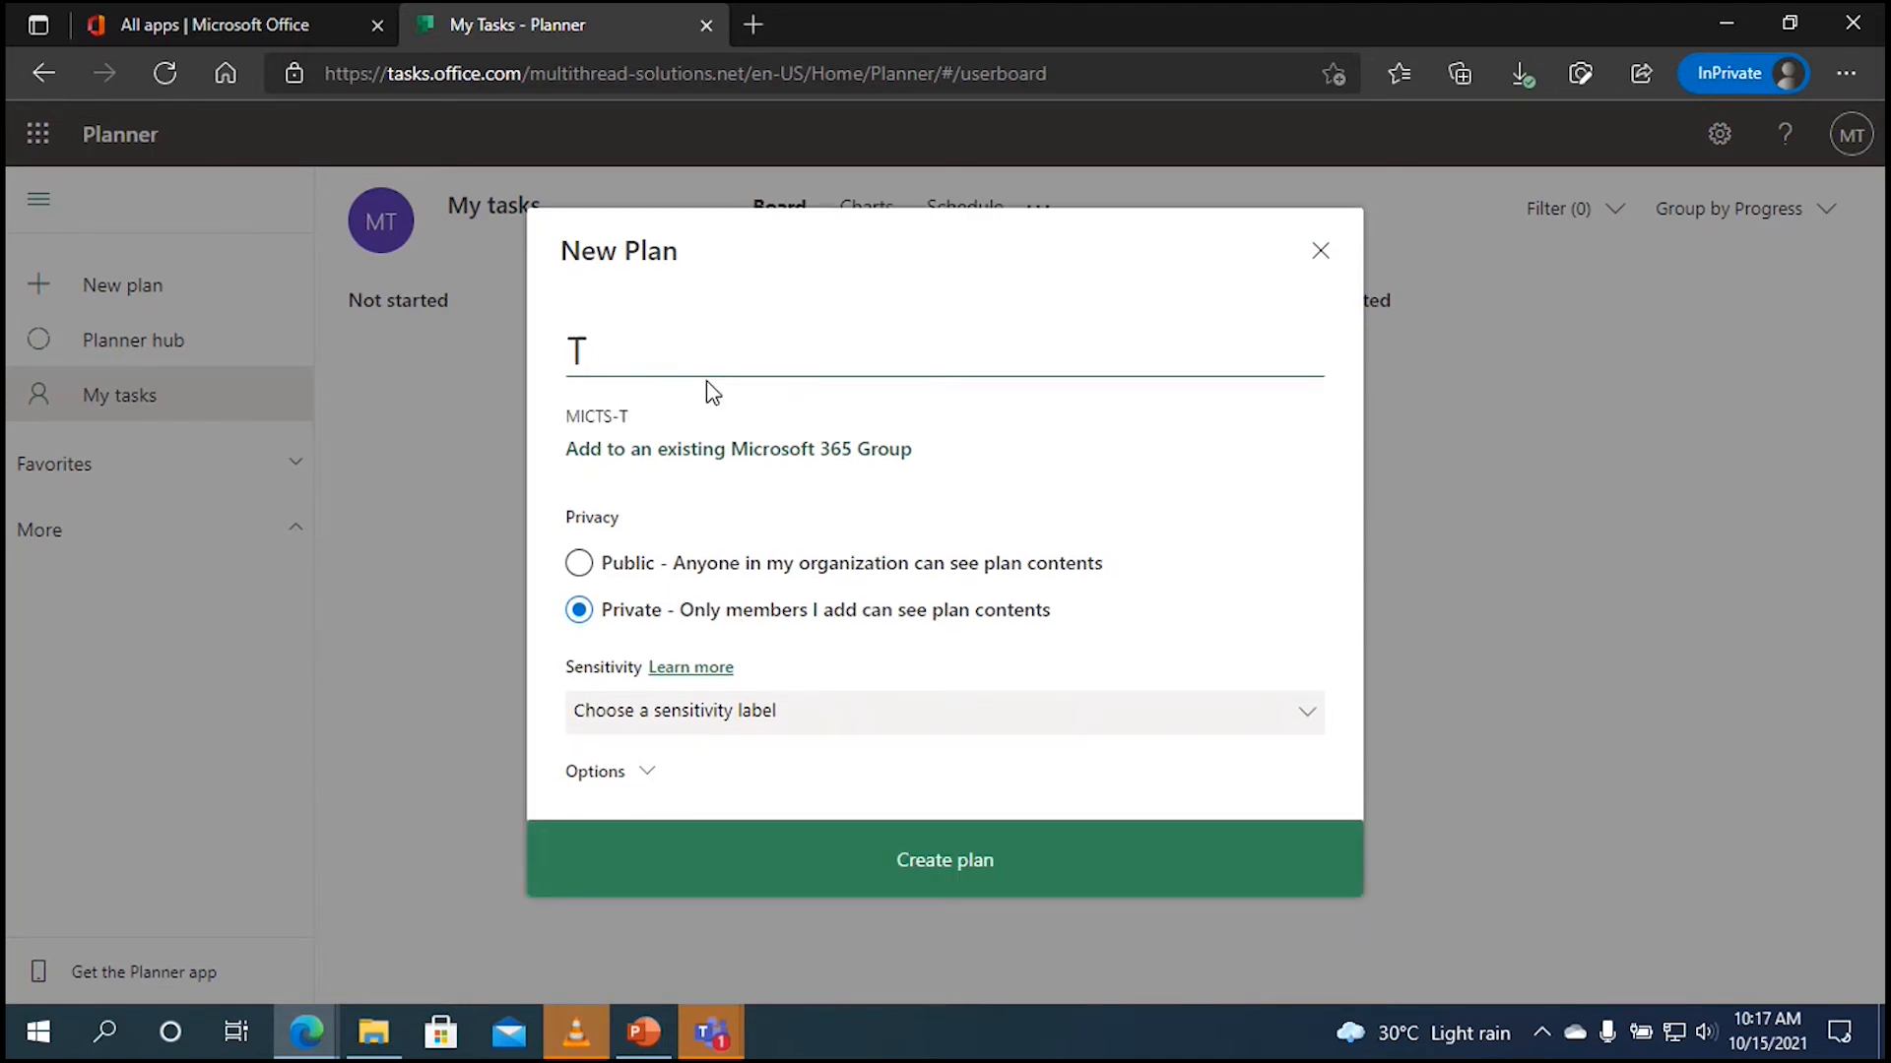
pyautogui.write('E')
pyautogui.press('BackSpace')
pyautogui.write('T')
pyautogui.press('BackSpace')
pyautogui.write('F Product')
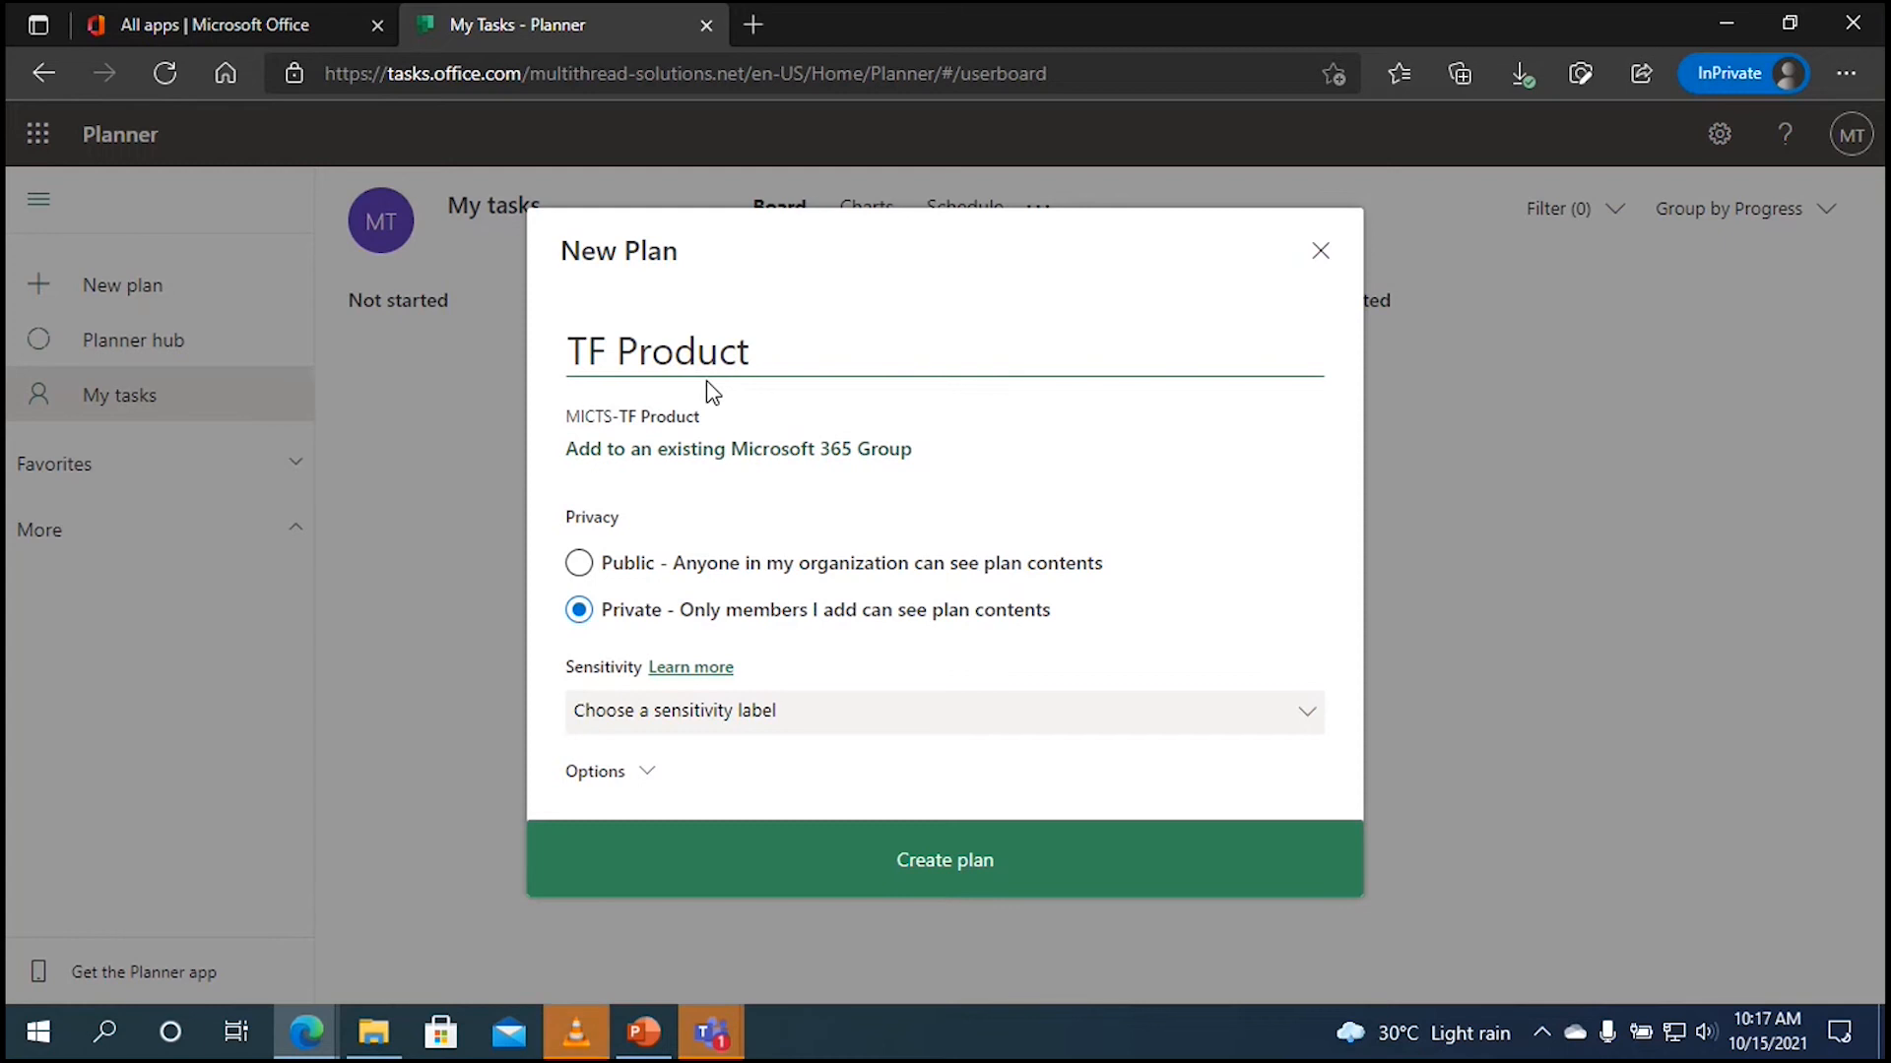
pyautogui.write(' Dev;')
pyautogui.press('BackSpace')
pyautogui.write("'t")
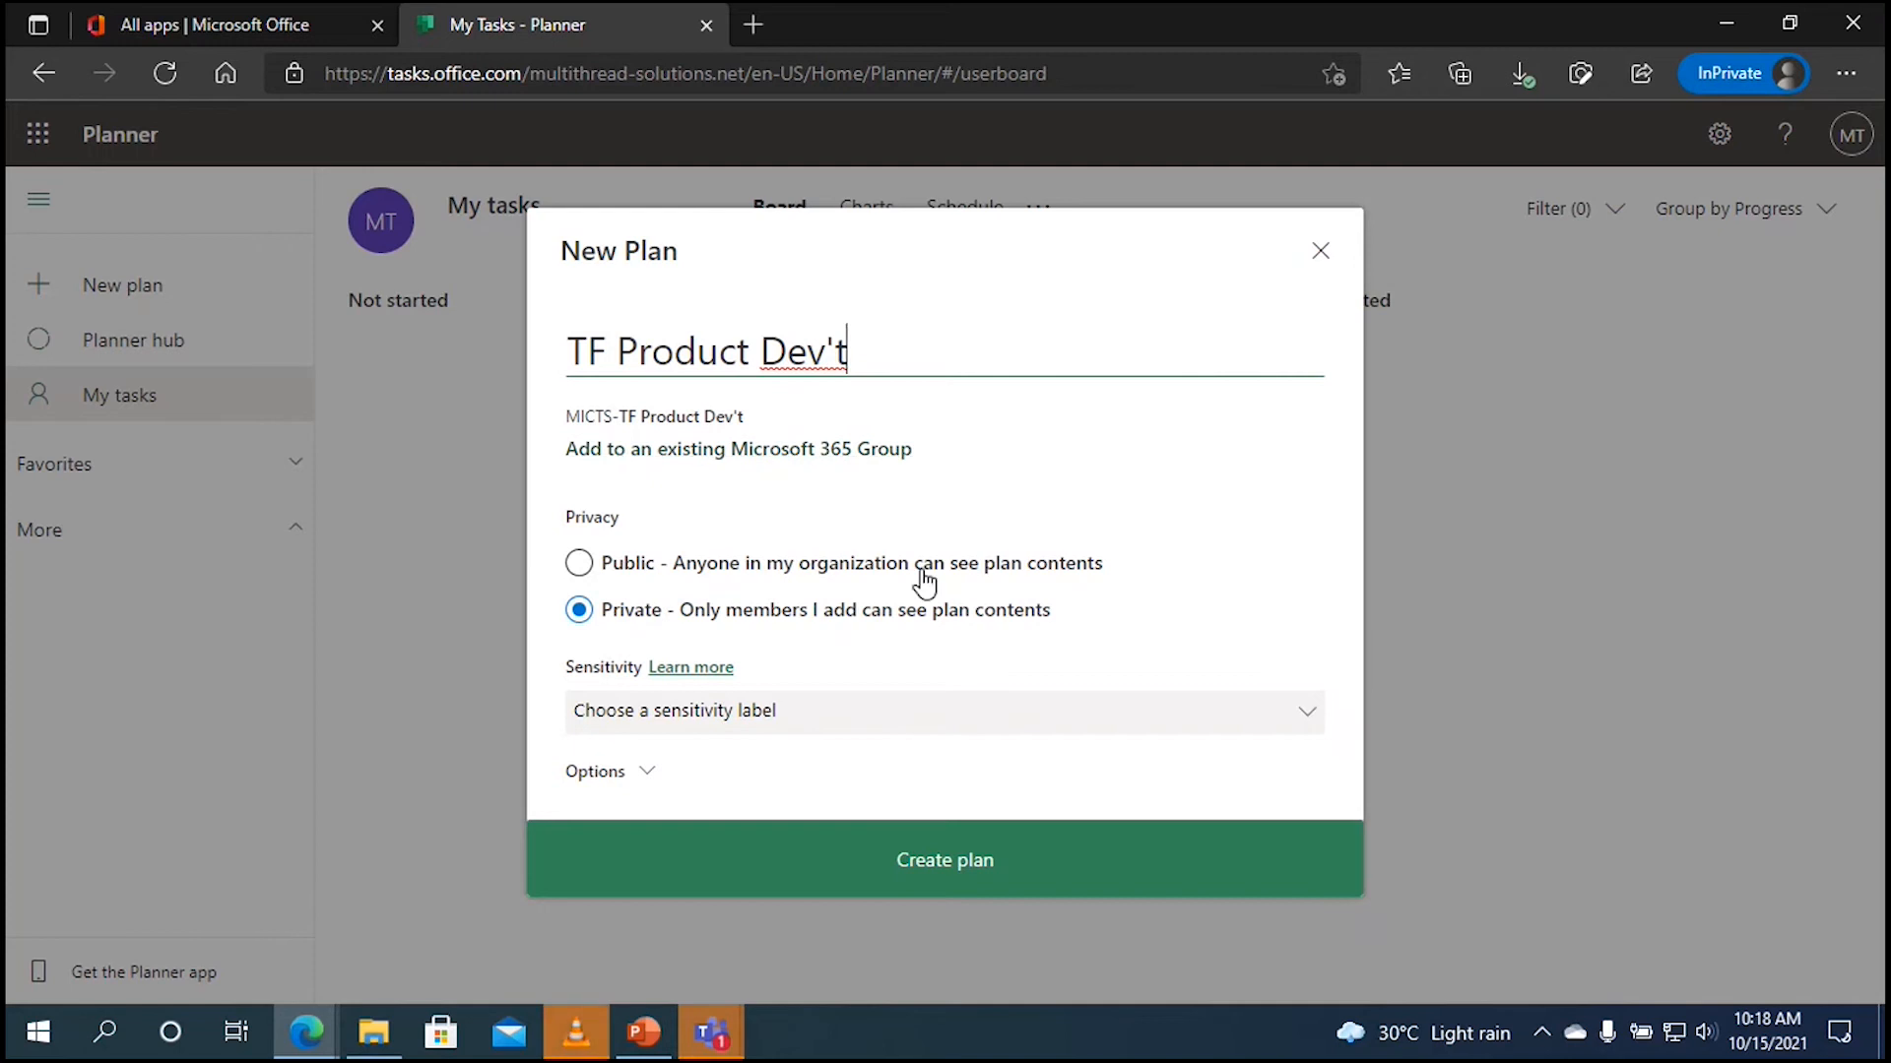
pyautogui.click(898, 838)
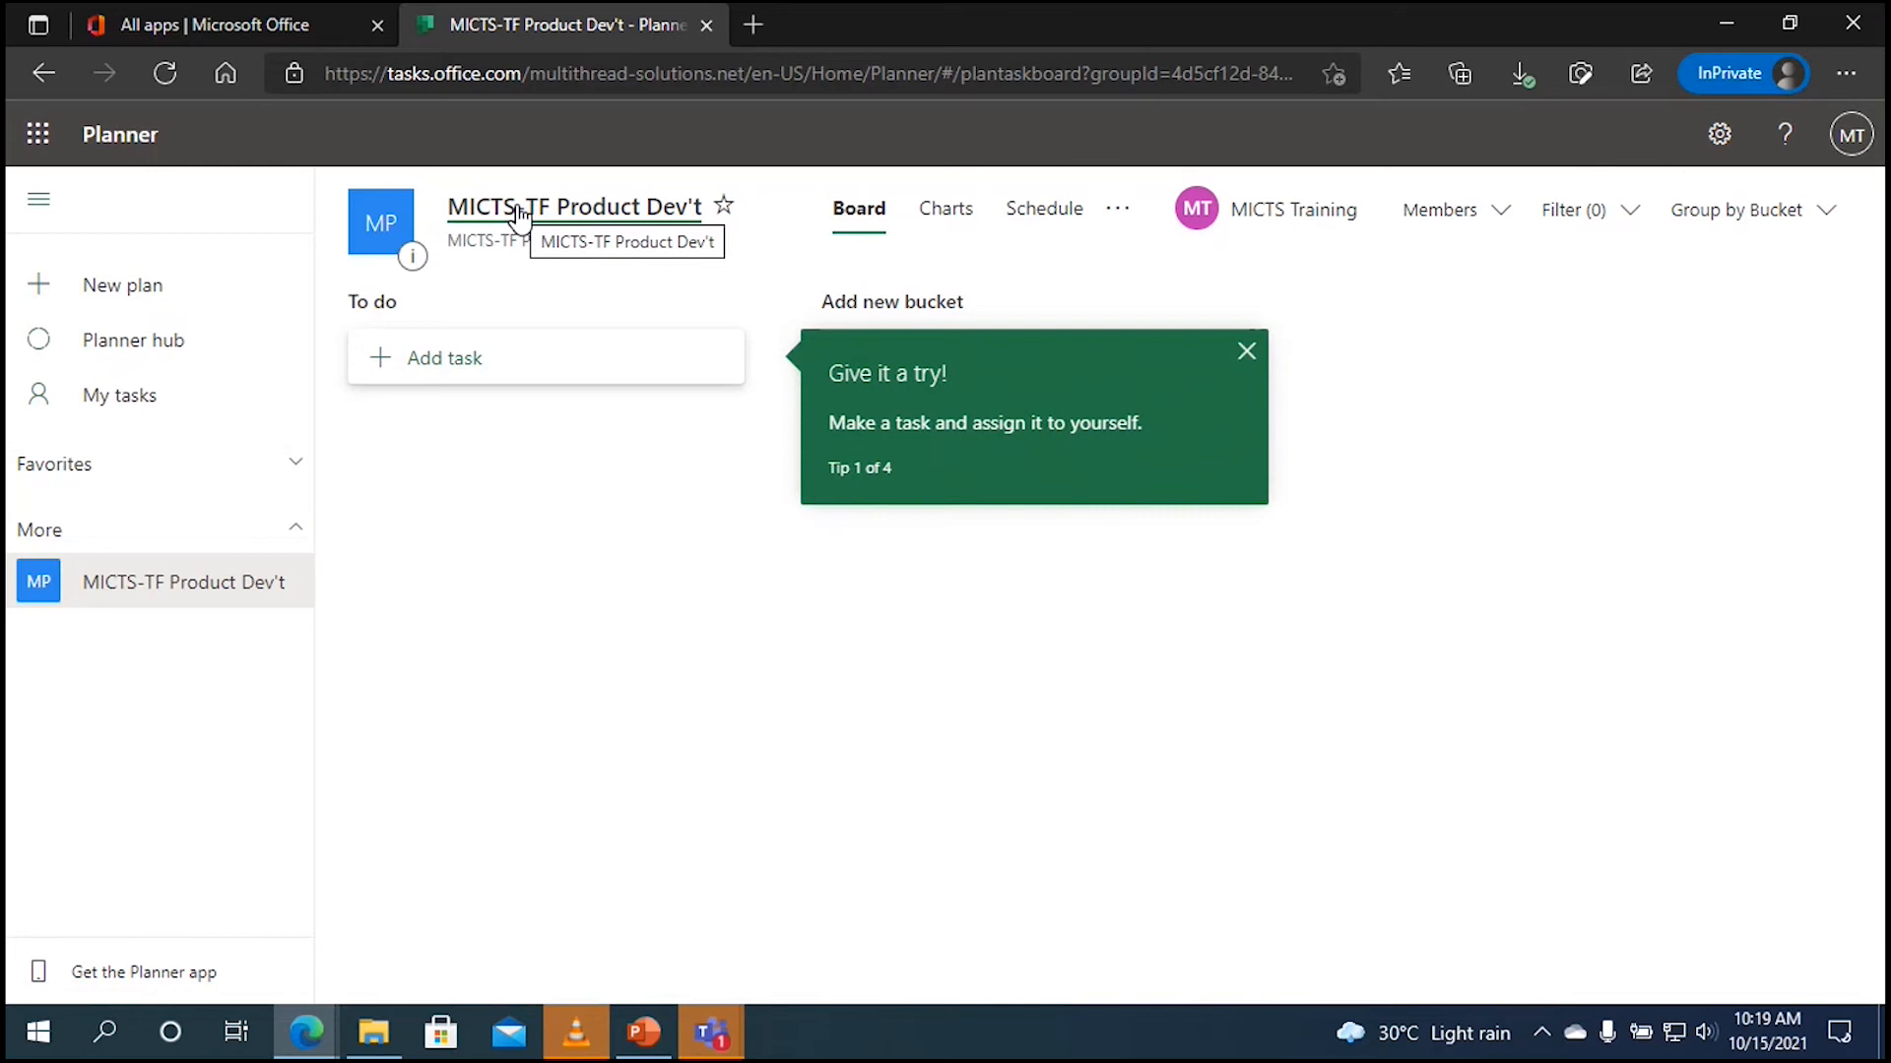
# Step: Open Plan settings from the MICTS-TF Product Dev't title on the board
pyautogui.click(583, 224)
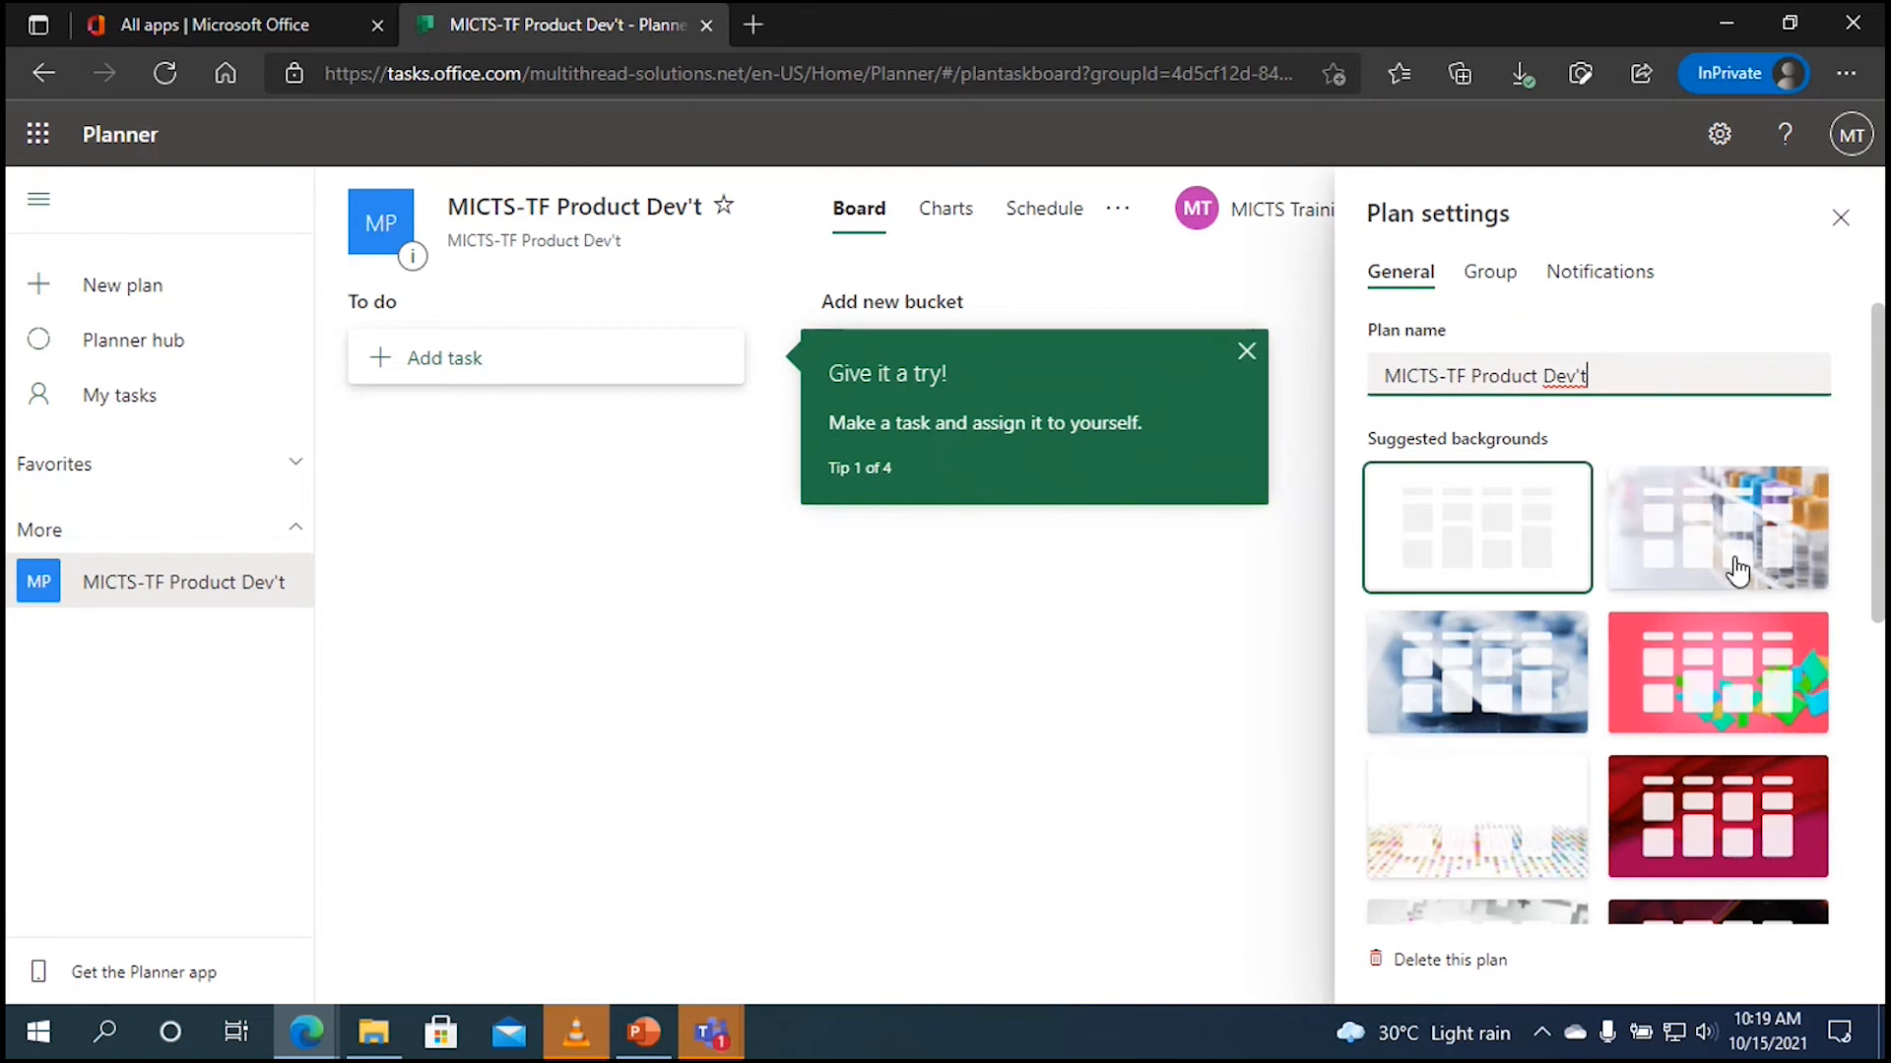
# Step: Apply the blue pill-photo background, review the group and email settings, then close Plan settings
pyautogui.click(1542, 696)
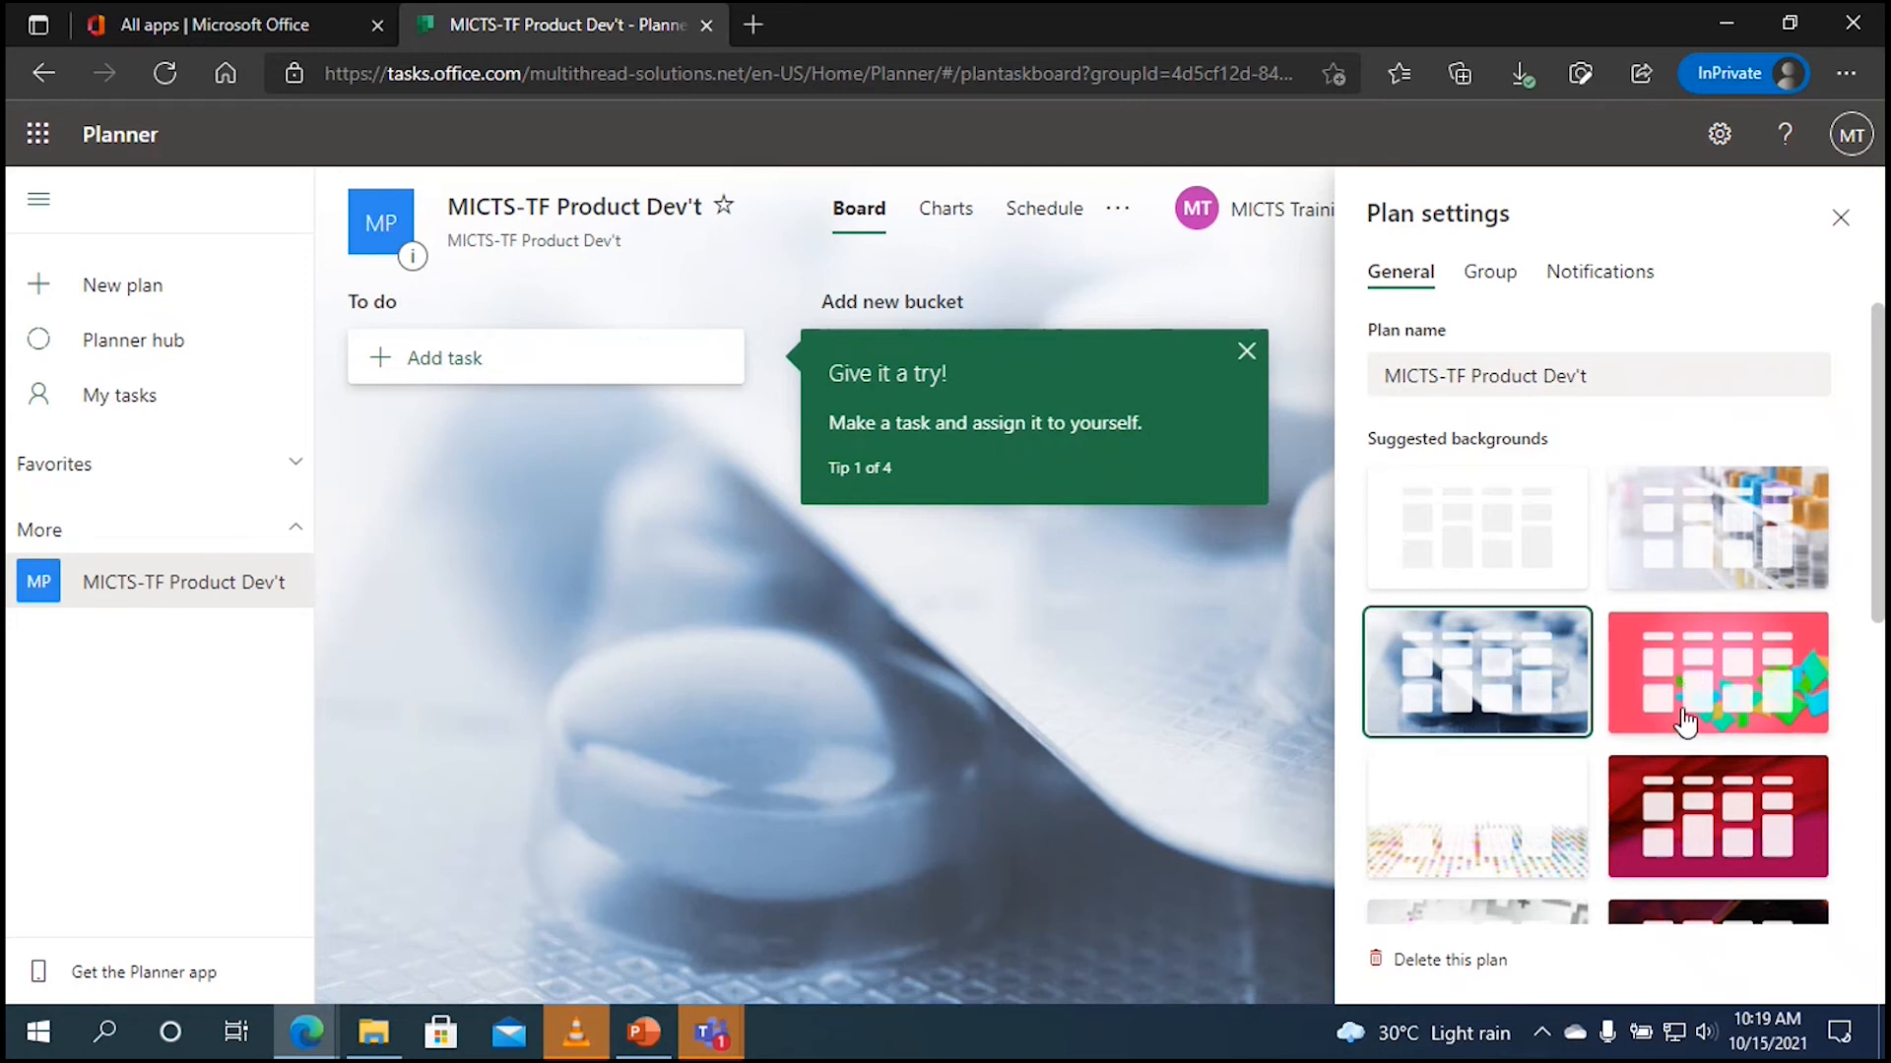
pyautogui.click(1485, 274)
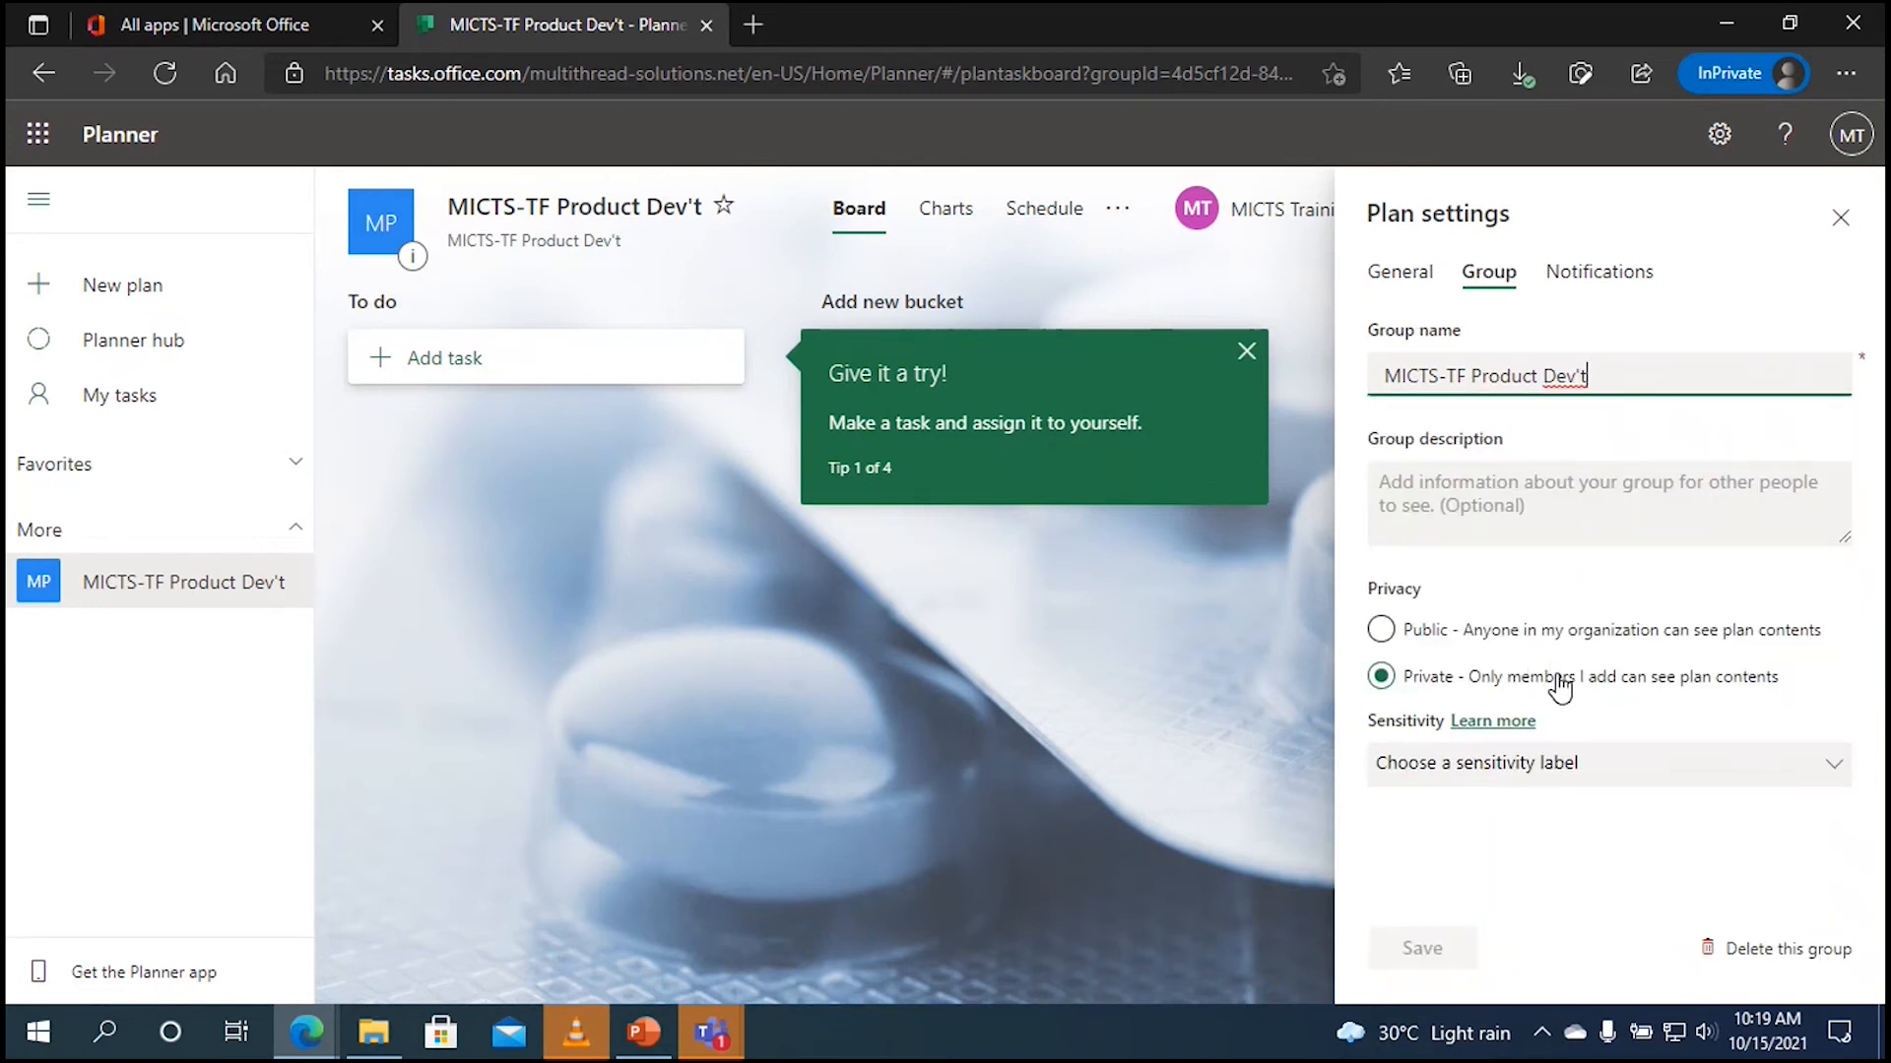
pyautogui.click(1593, 284)
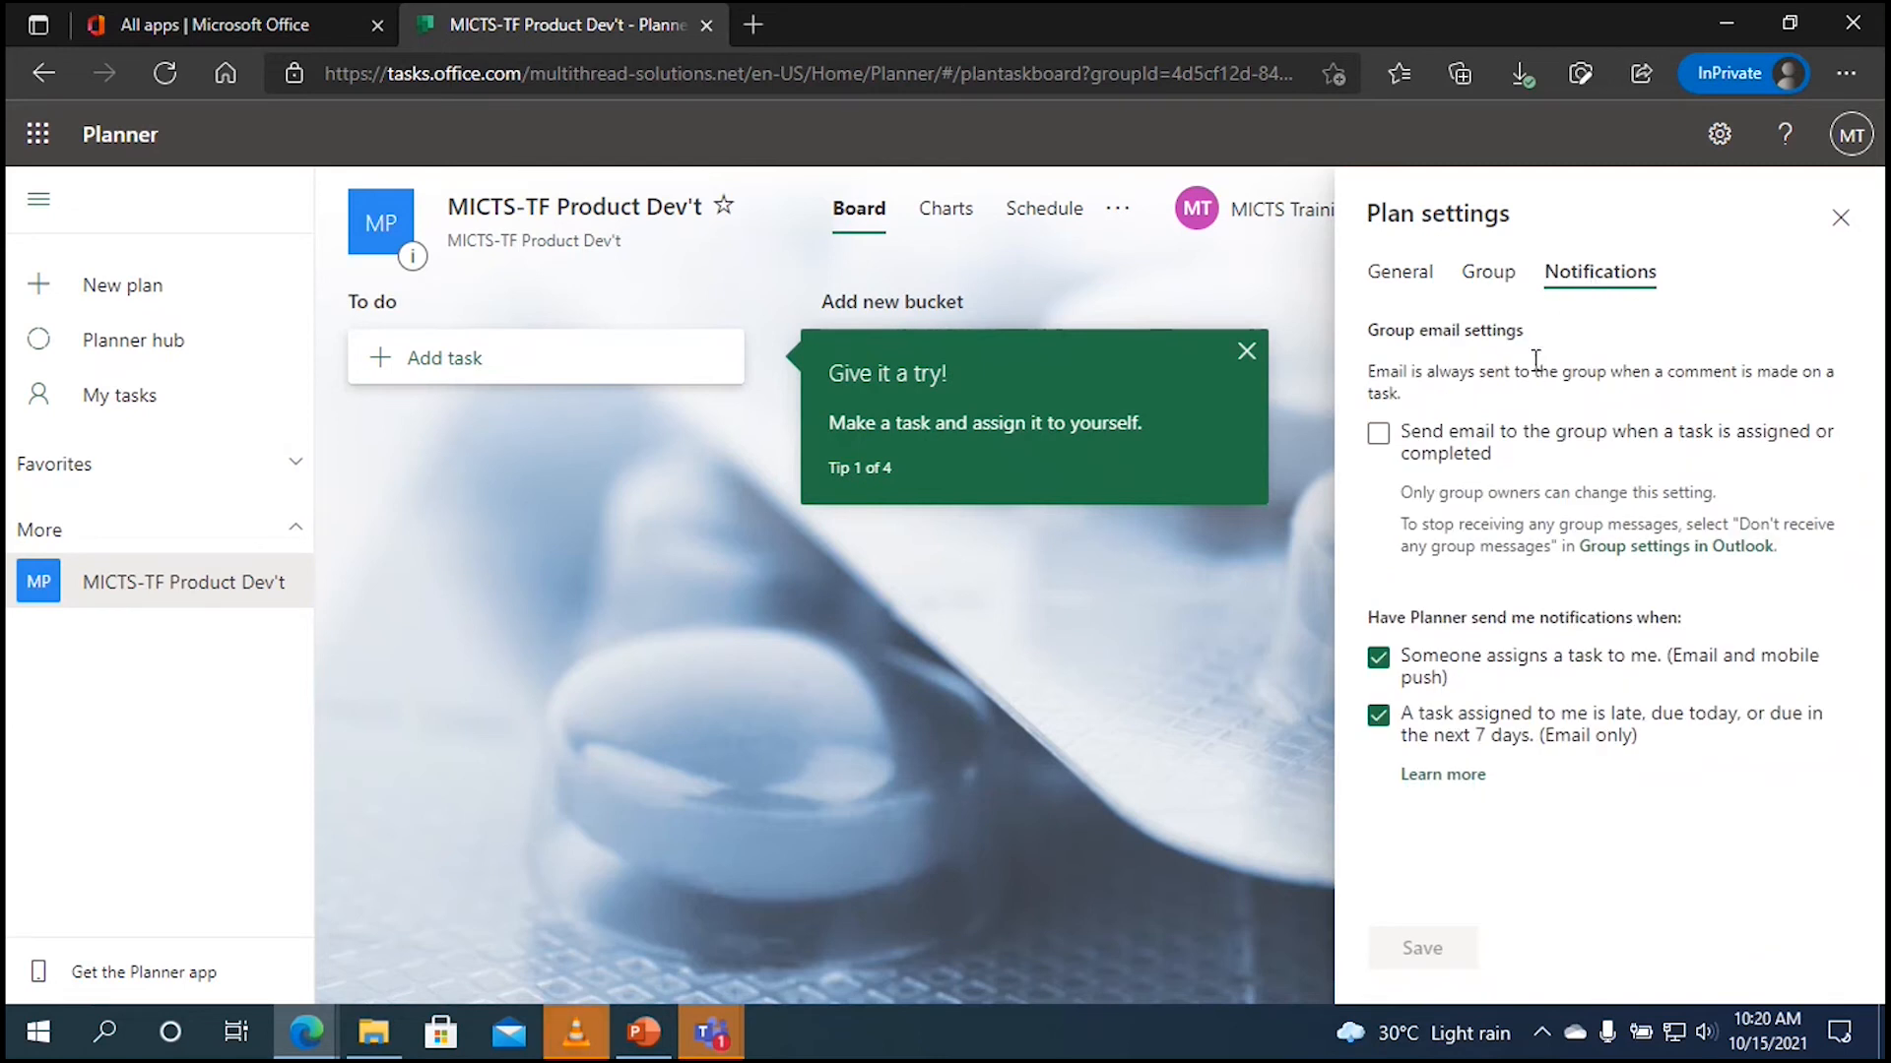
pyautogui.click(1841, 221)
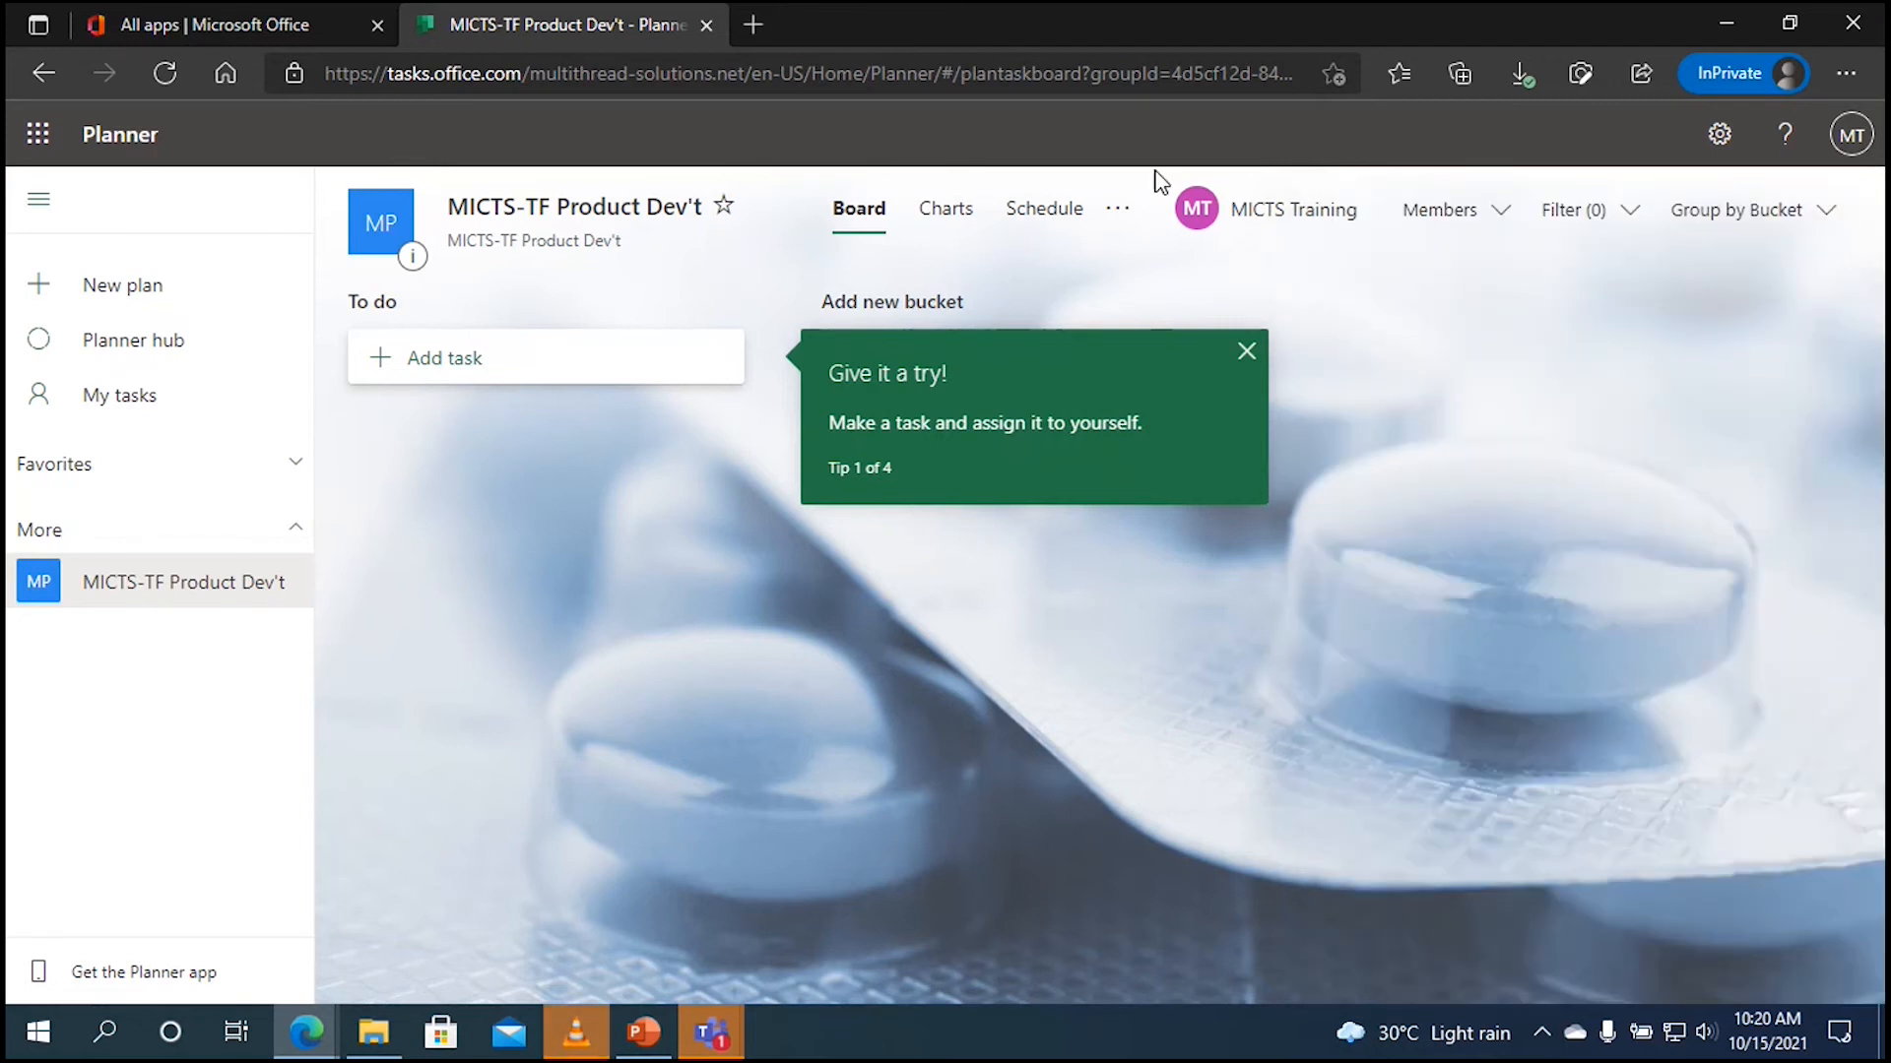
# Step: Star the MICTS-TF Product Dev't plan so it appears in the expanded Favorites list
pyautogui.click(722, 209)
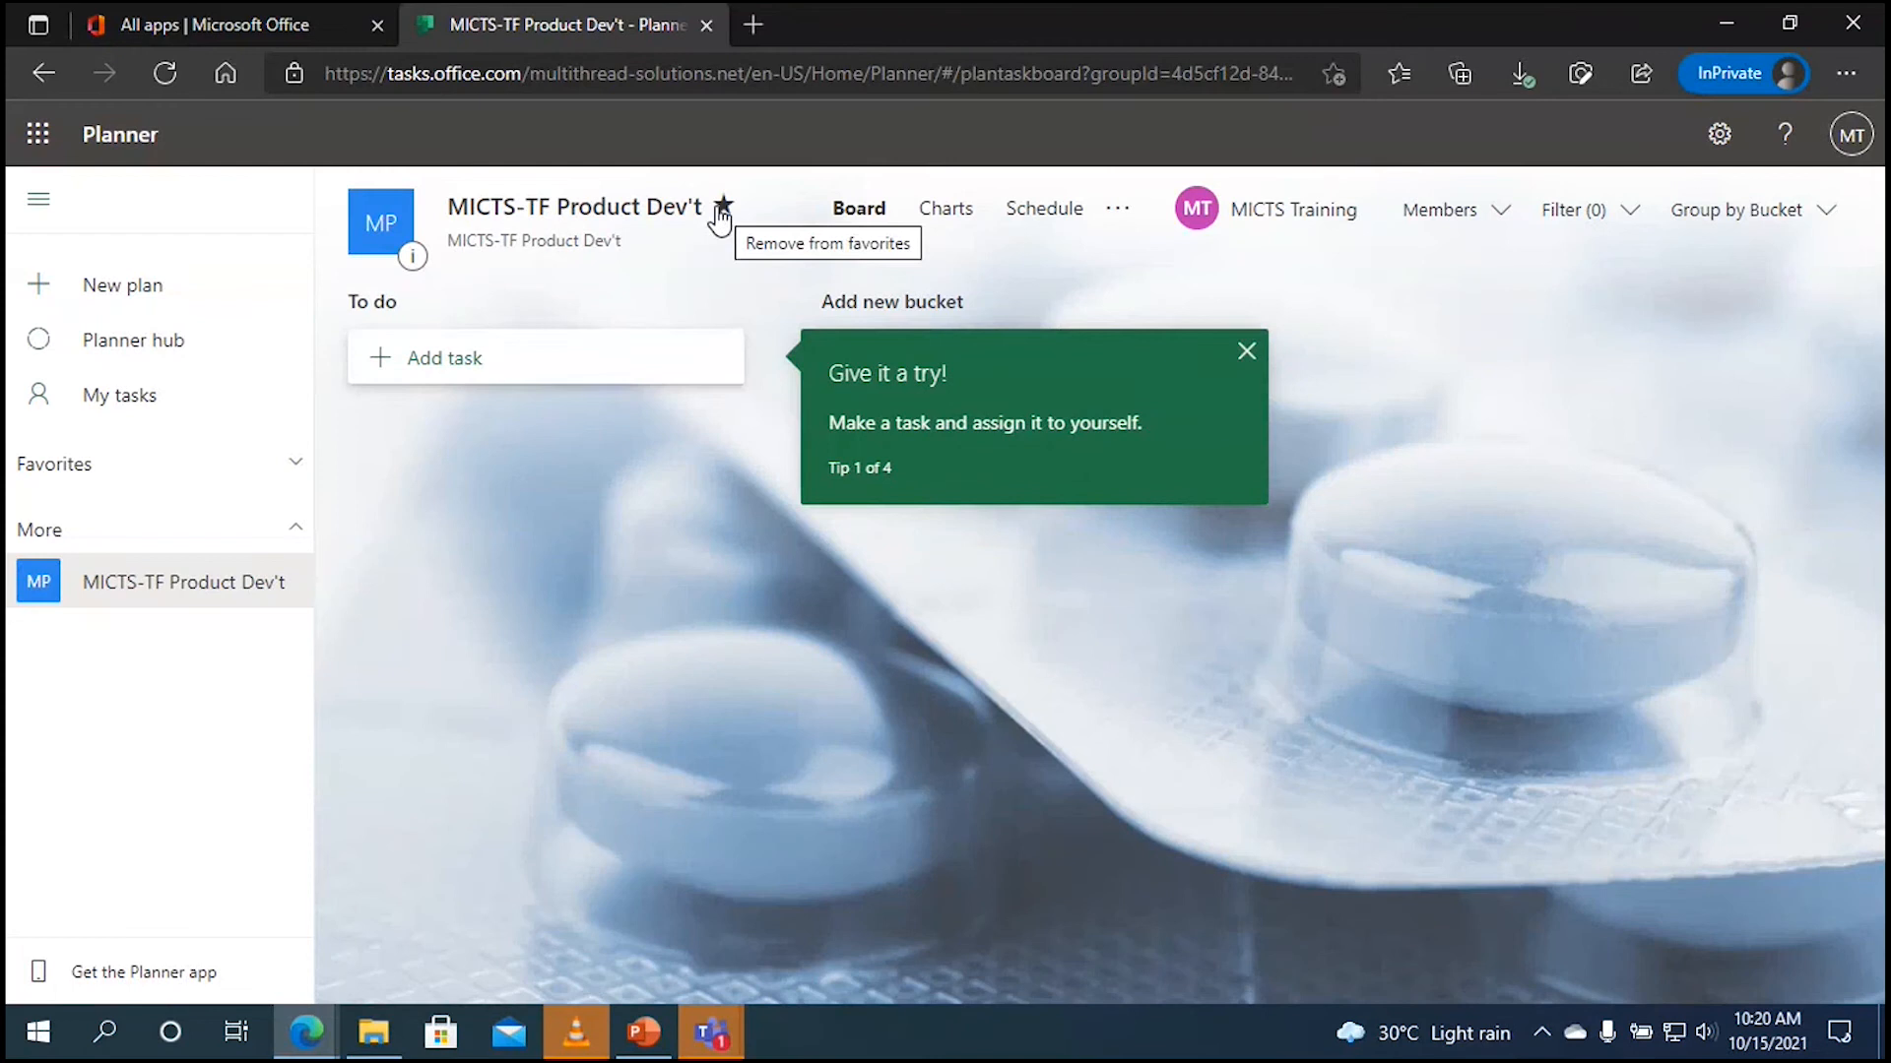
pyautogui.click(293, 467)
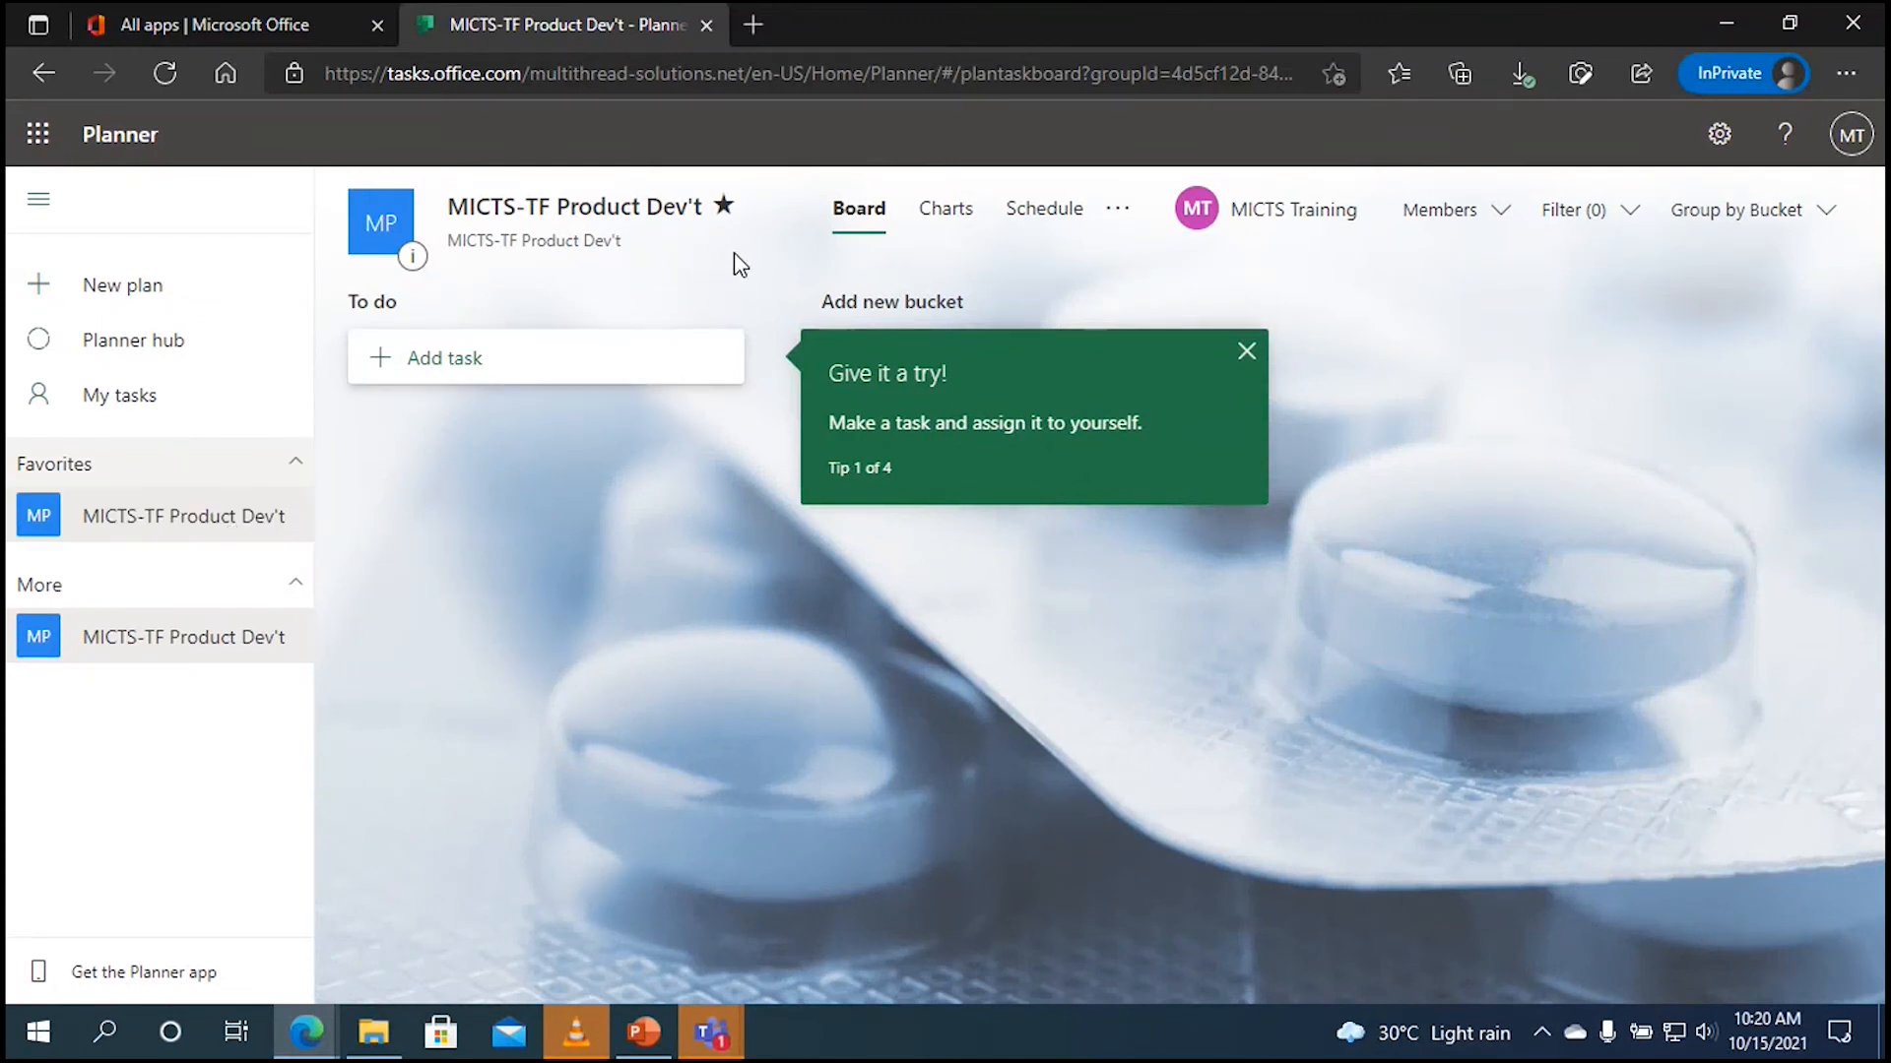
pyautogui.click(723, 206)
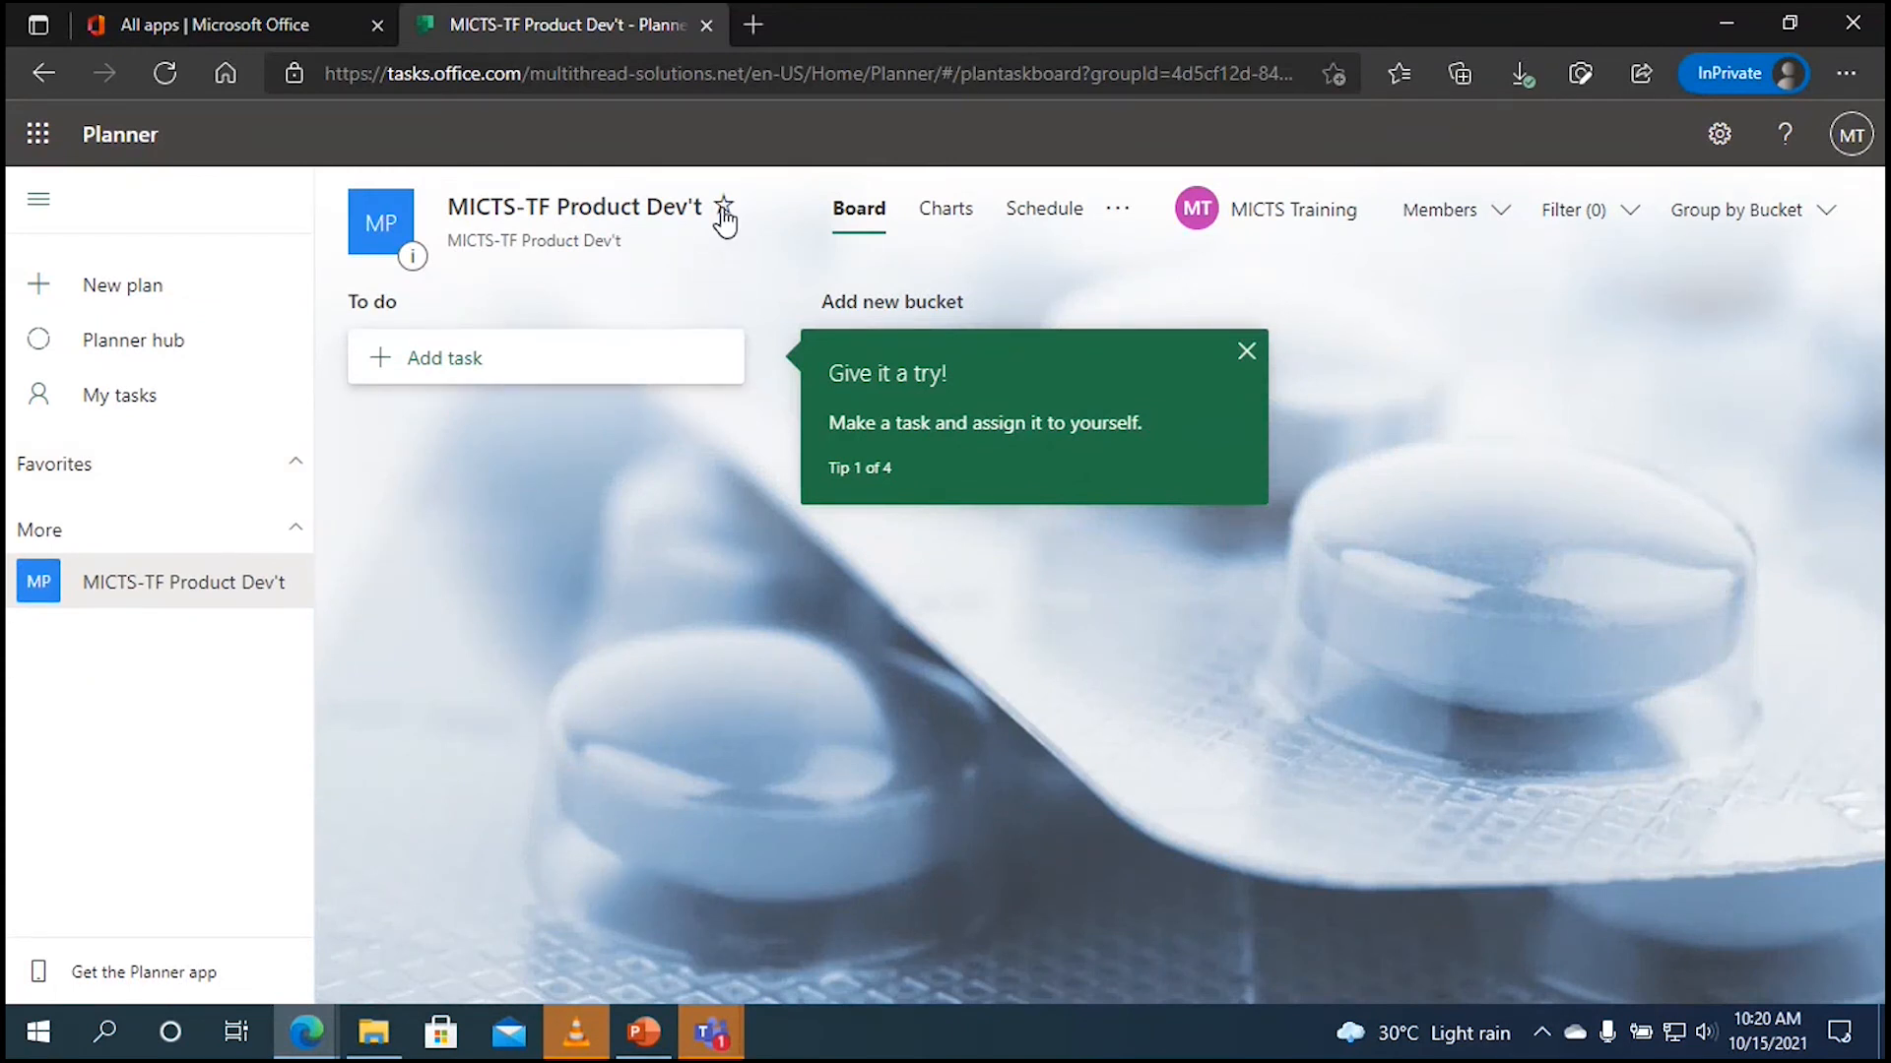
pyautogui.click(724, 212)
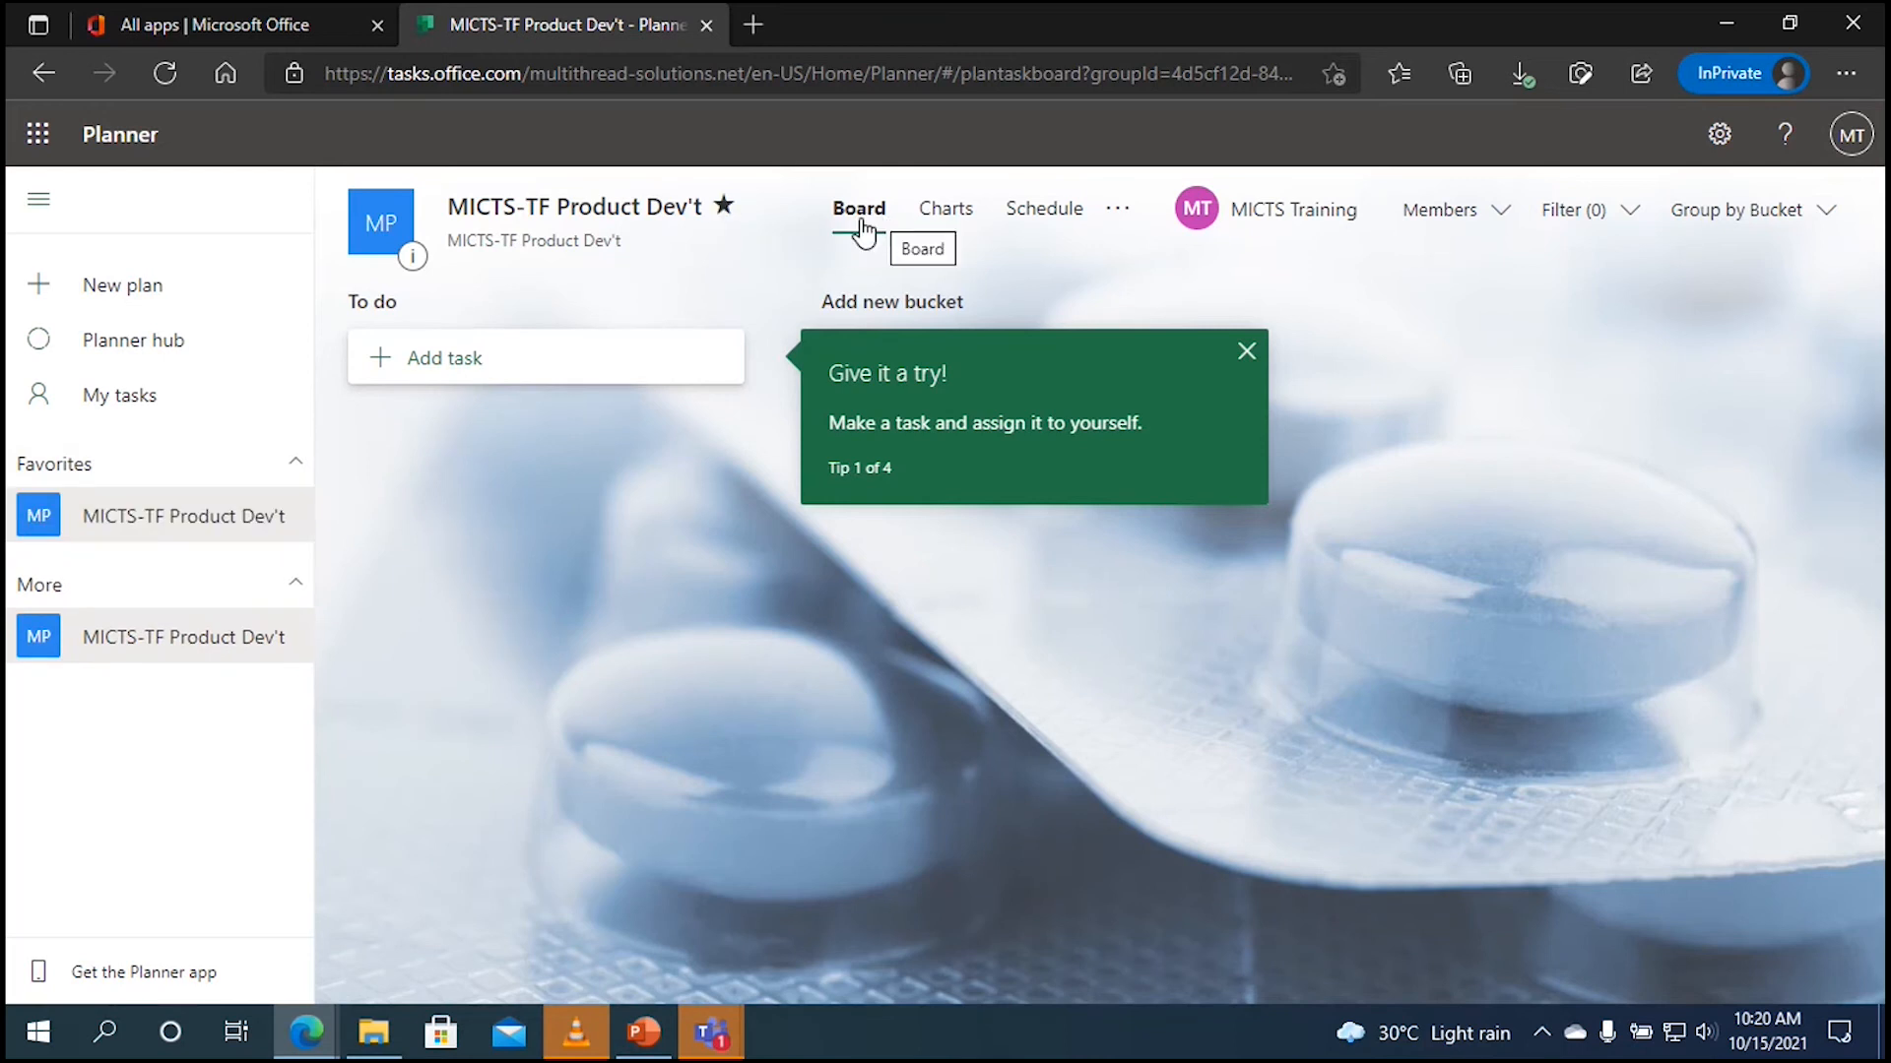
# Step: Dismiss the tip, review the plan's charts, then view the October 2021 schedule and its options
pyautogui.click(1246, 352)
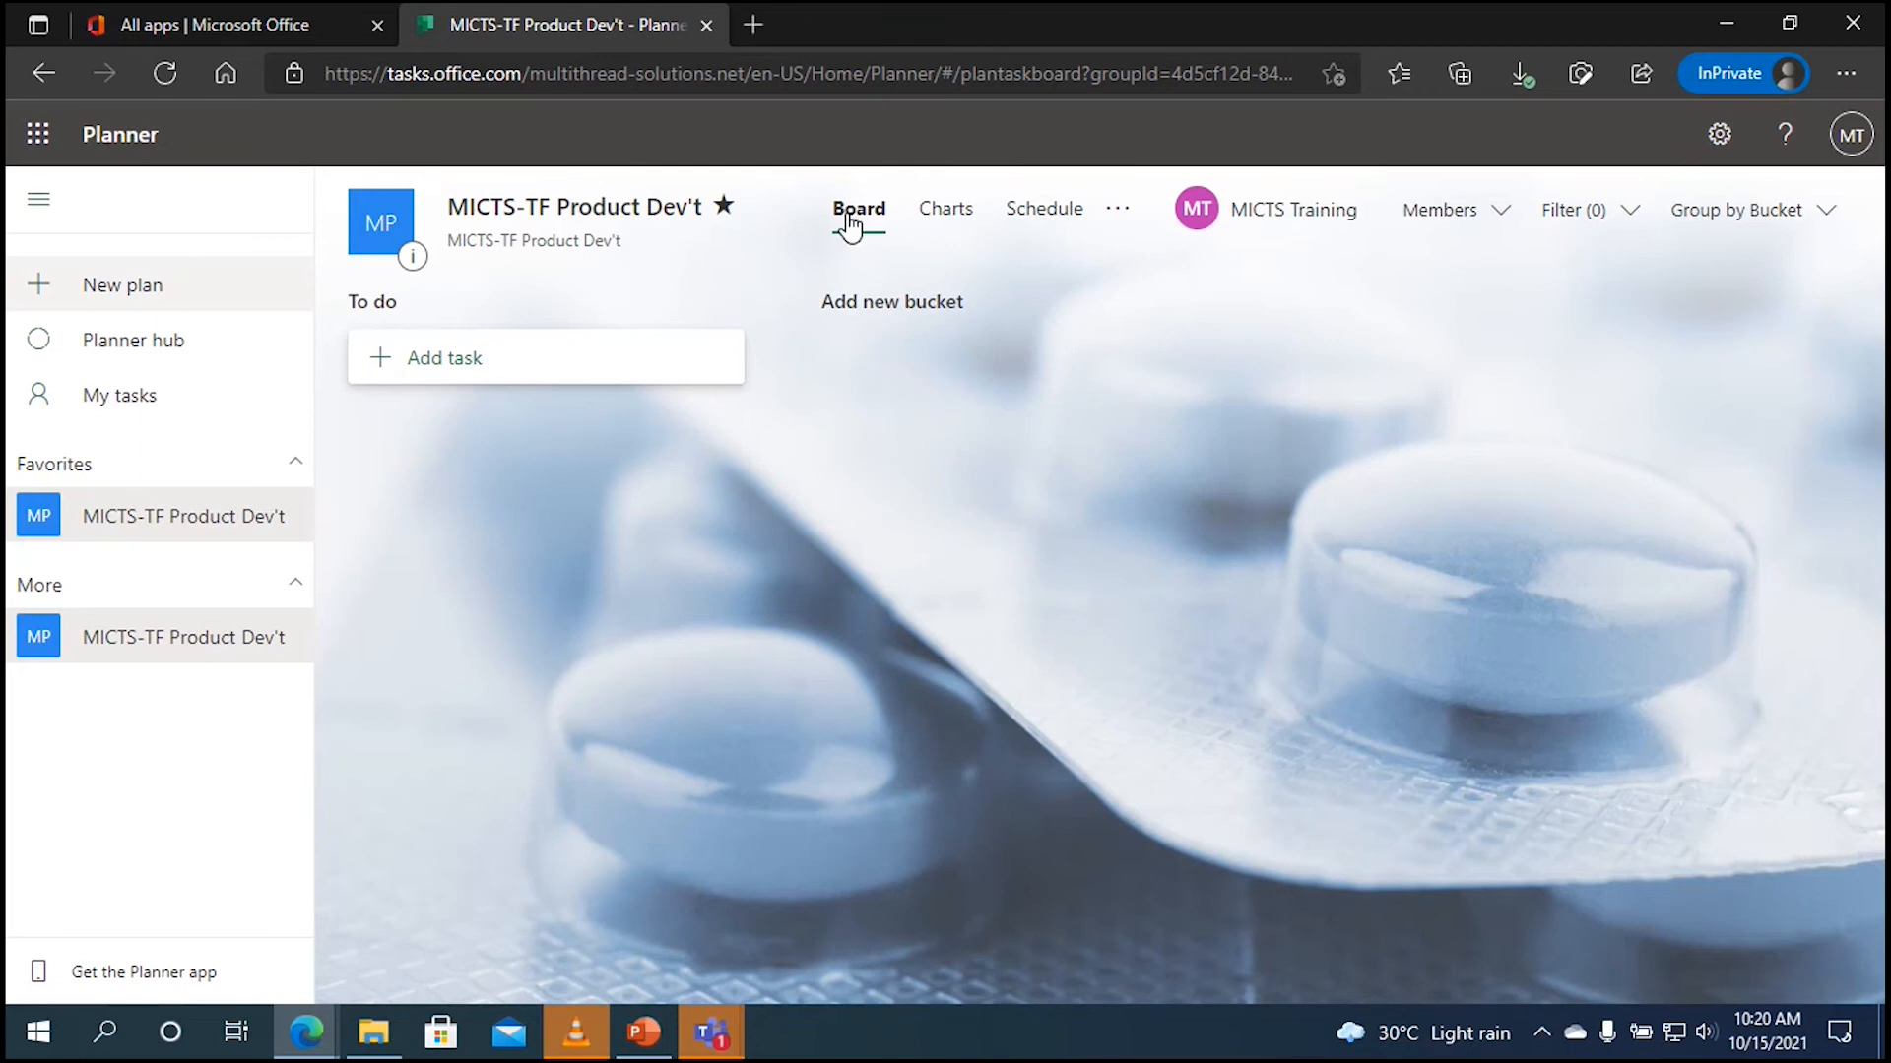
pyautogui.click(944, 233)
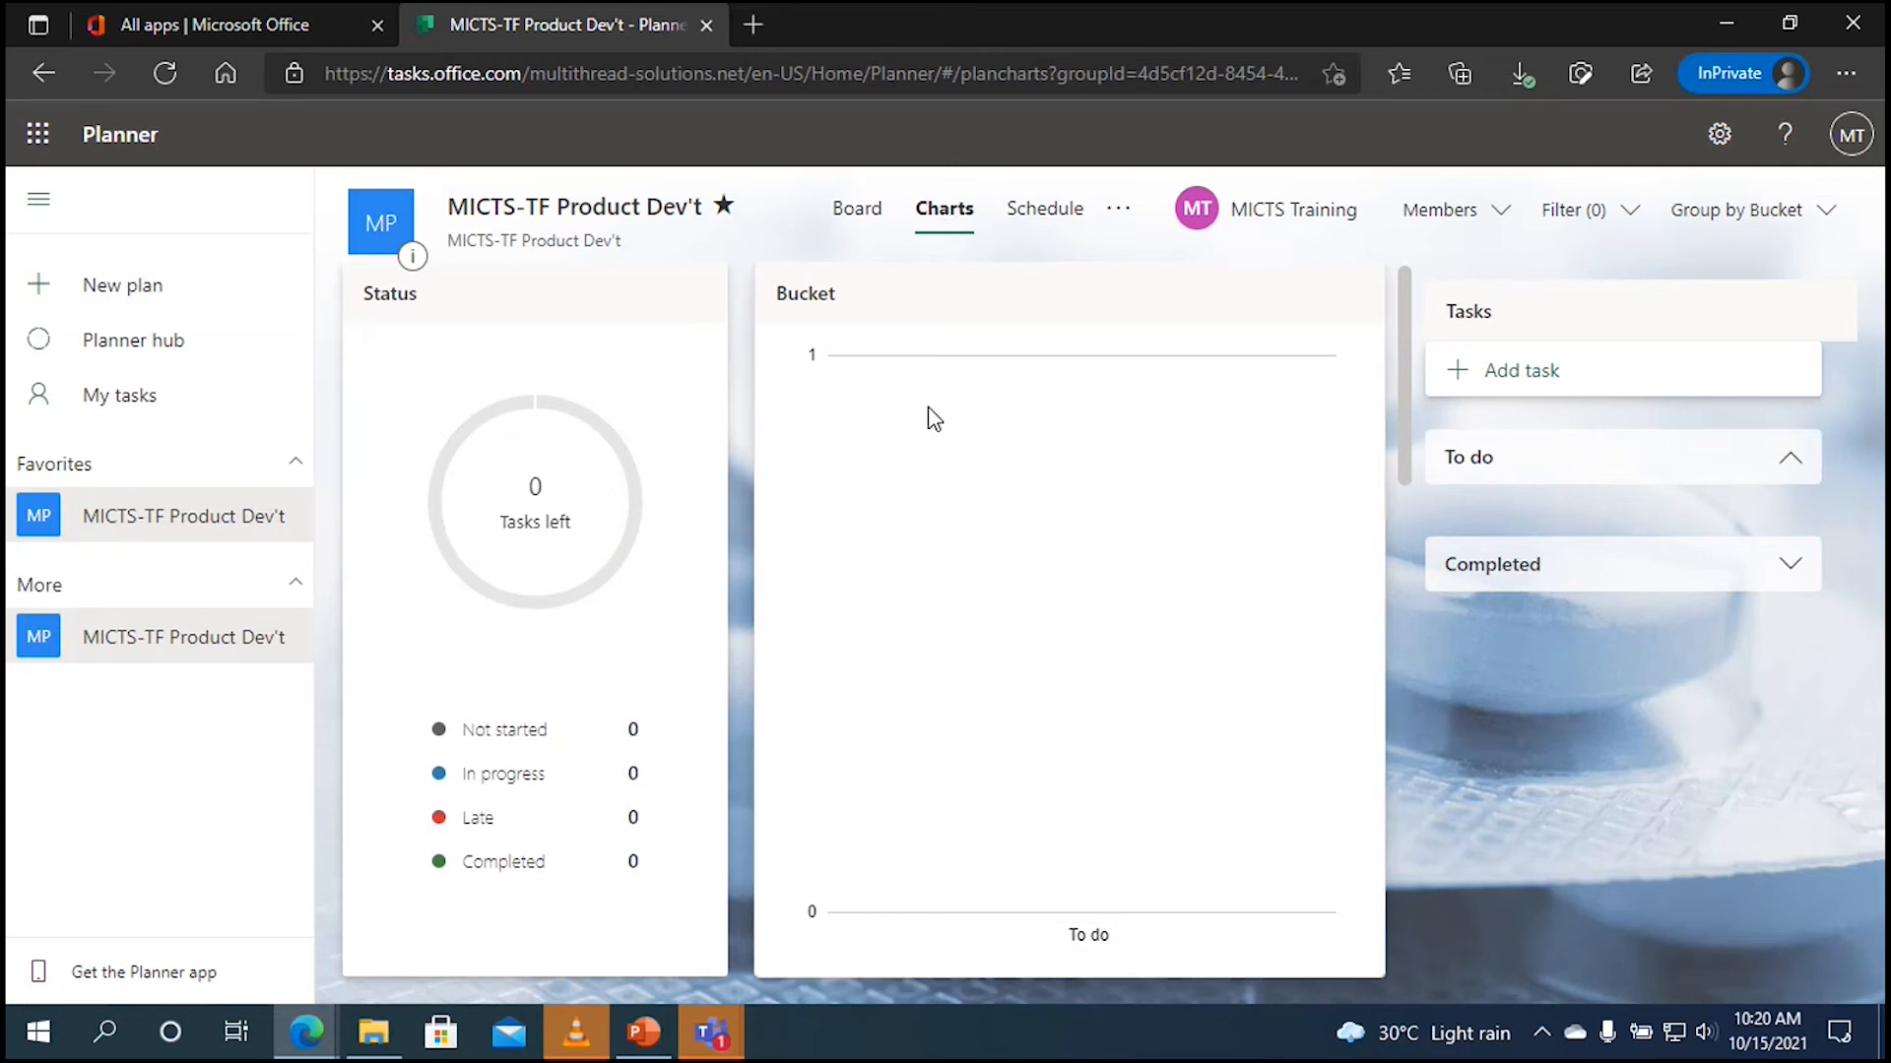
pyautogui.click(1033, 237)
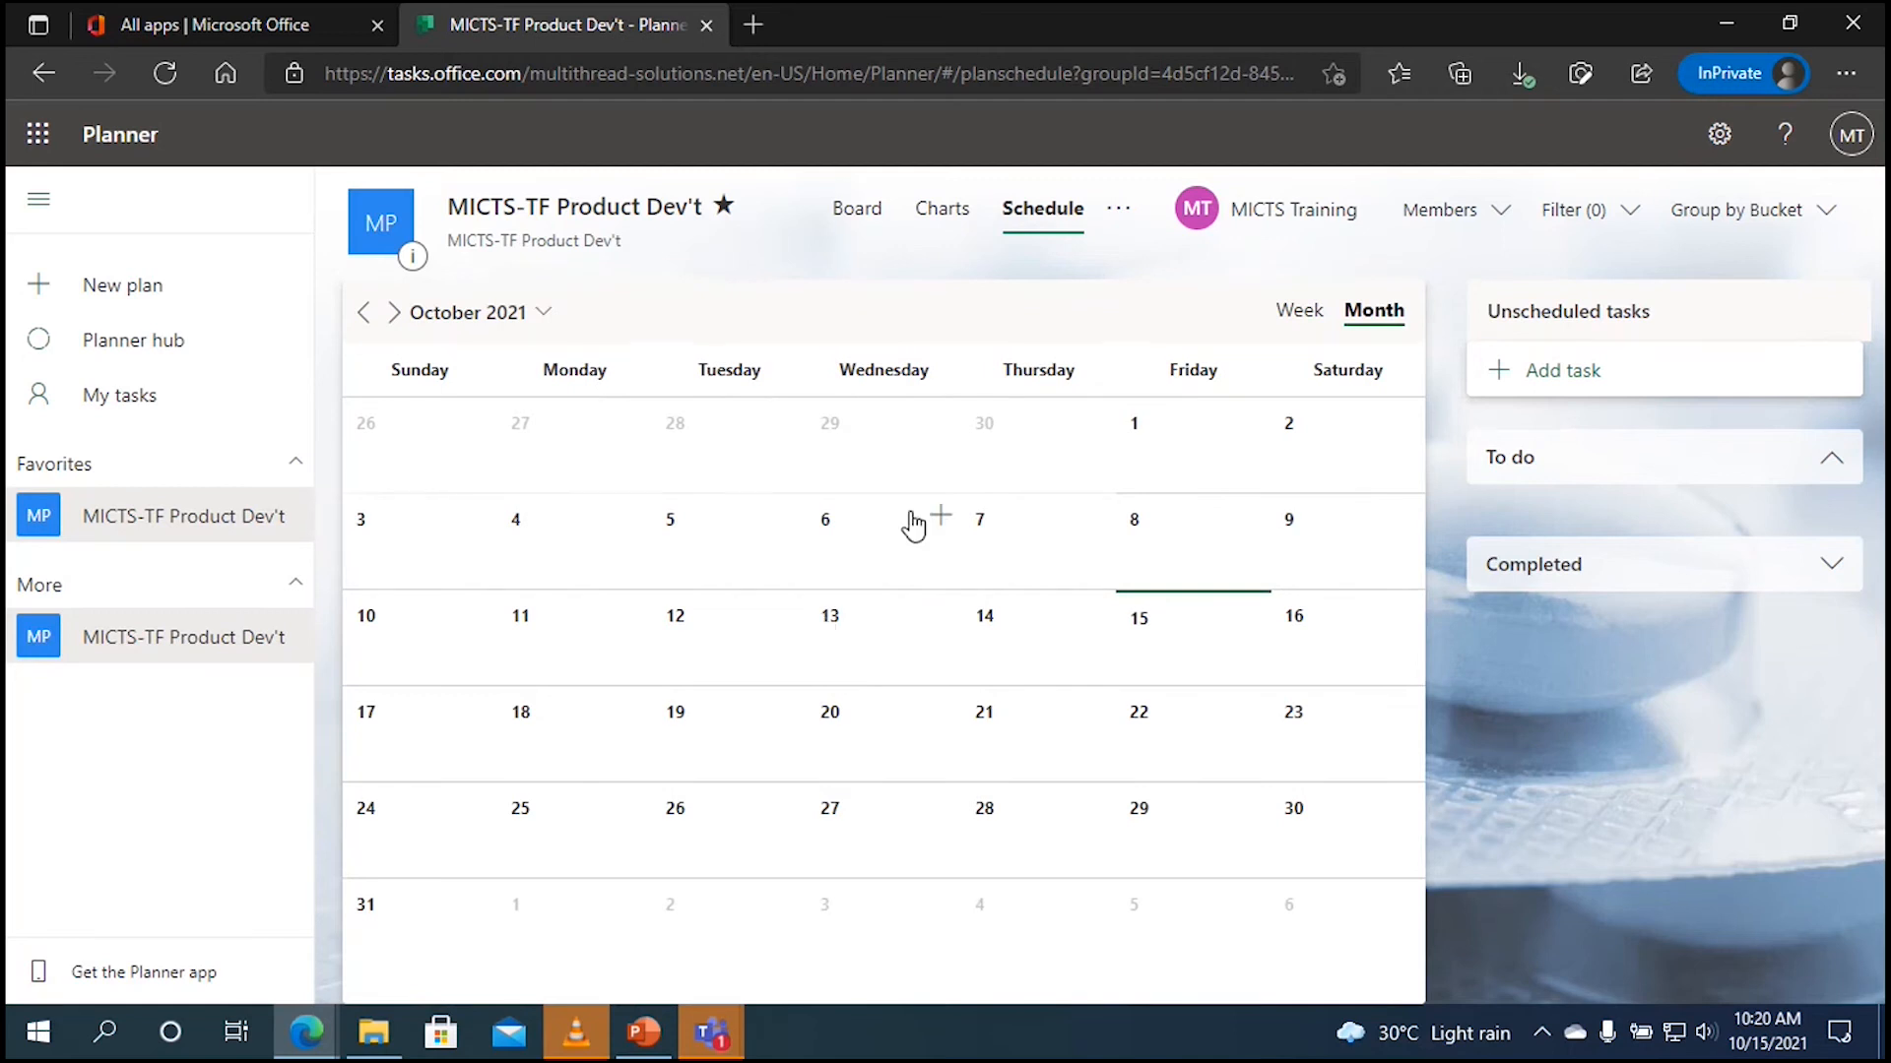
pyautogui.click(1118, 222)
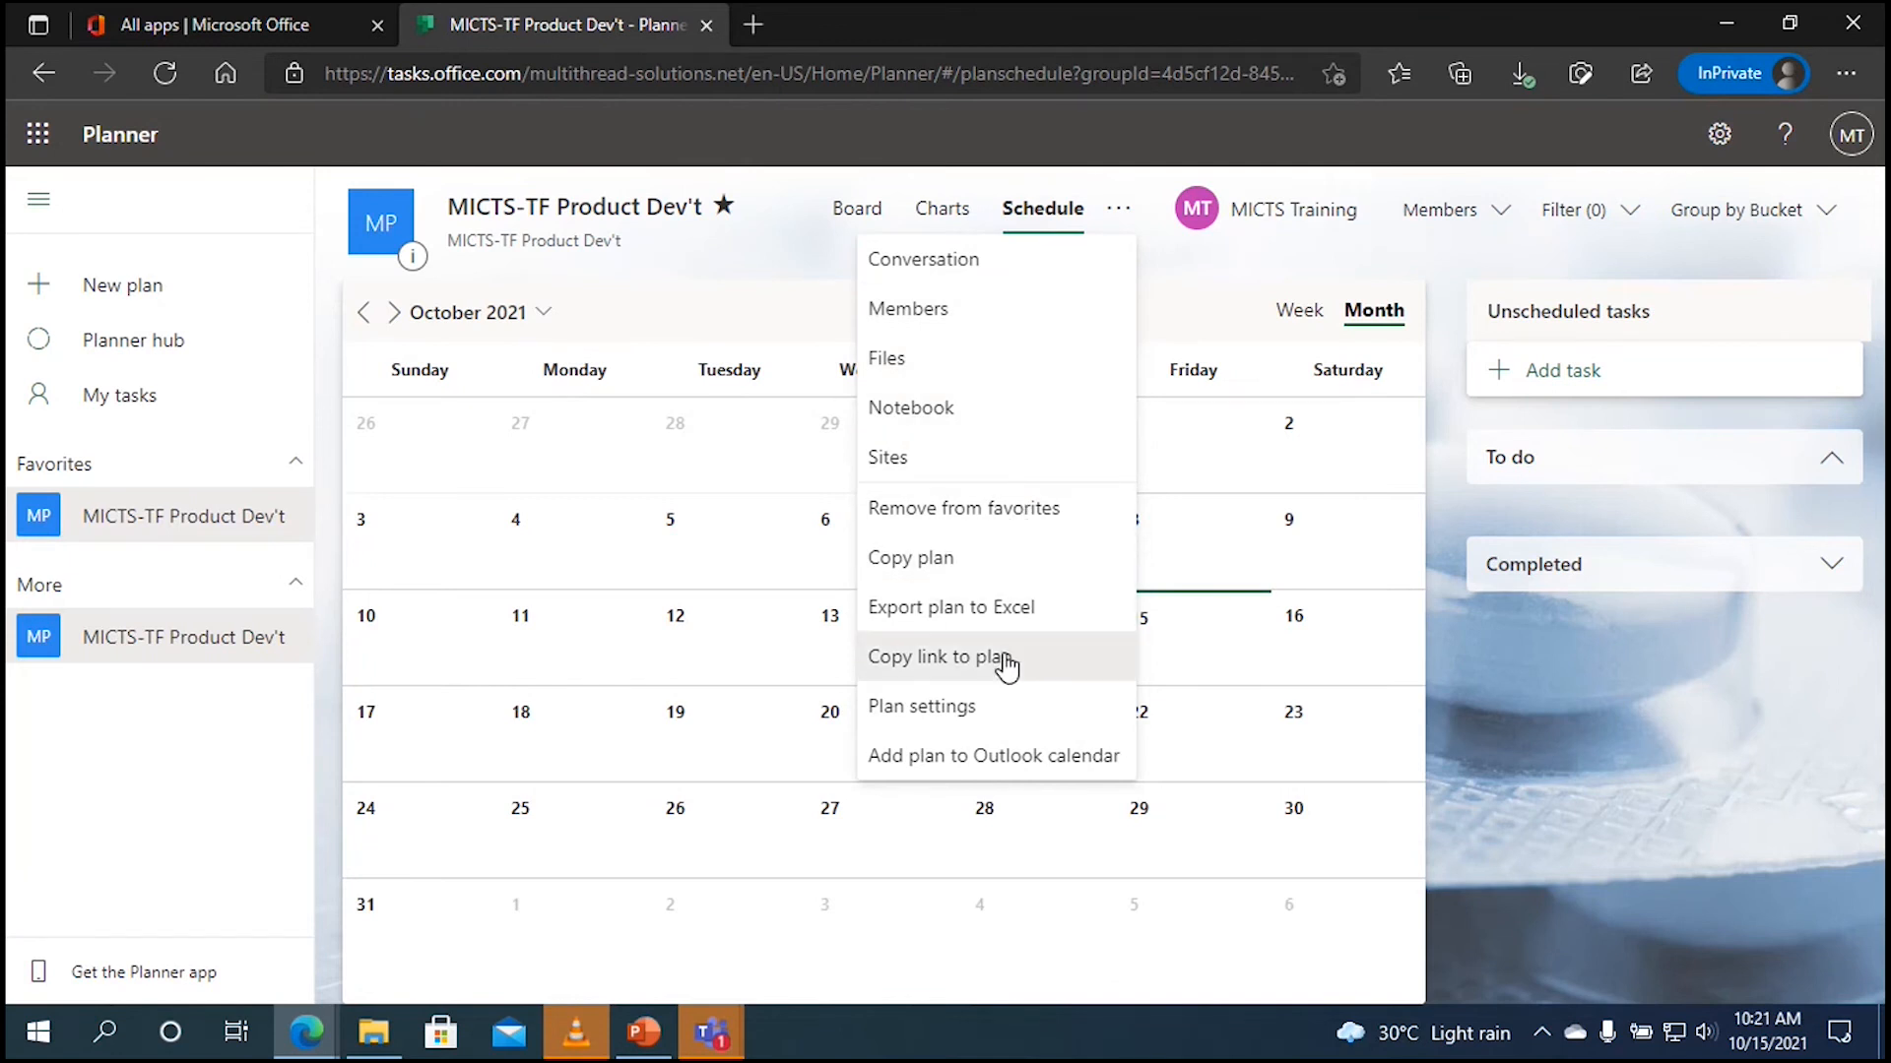
# Step: Add five colleagues to the plan's members, finding each by name, so six members are listed
pyautogui.click(1119, 209)
pyautogui.click(1477, 224)
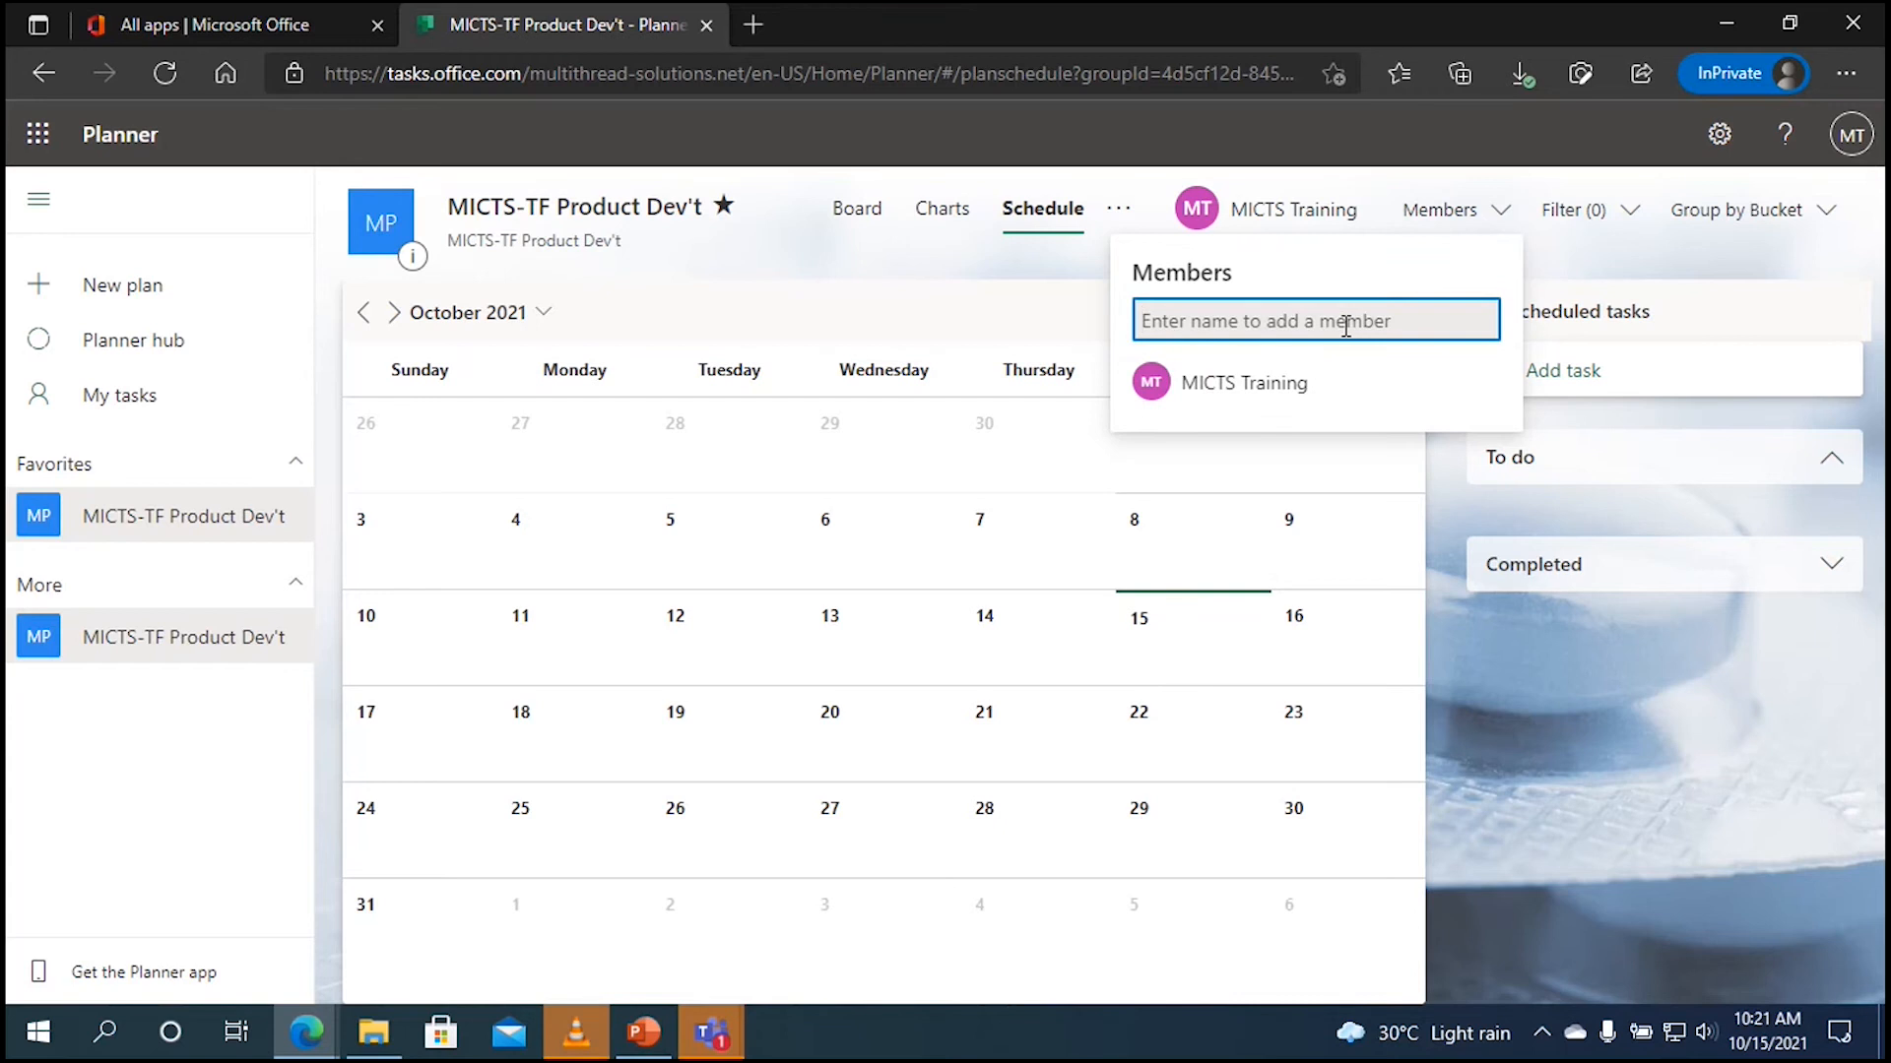
pyautogui.write('van')
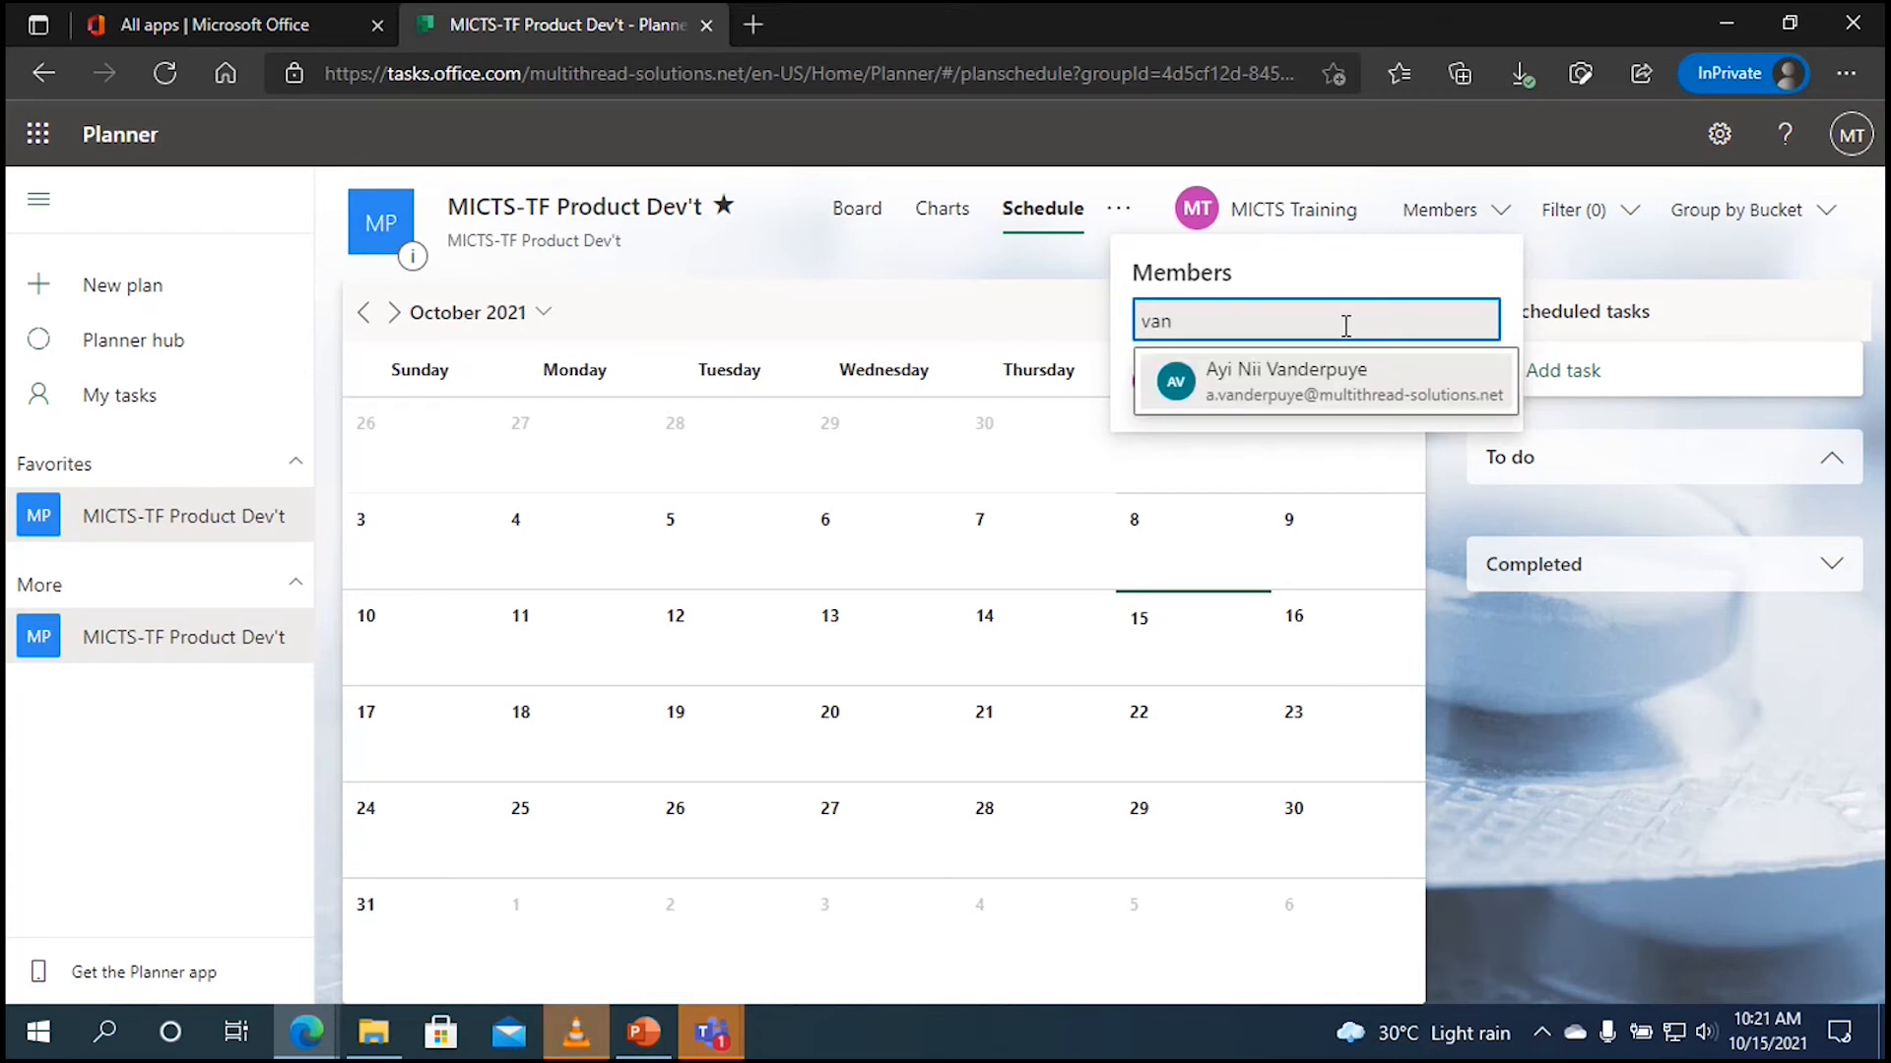
pyautogui.click(1309, 392)
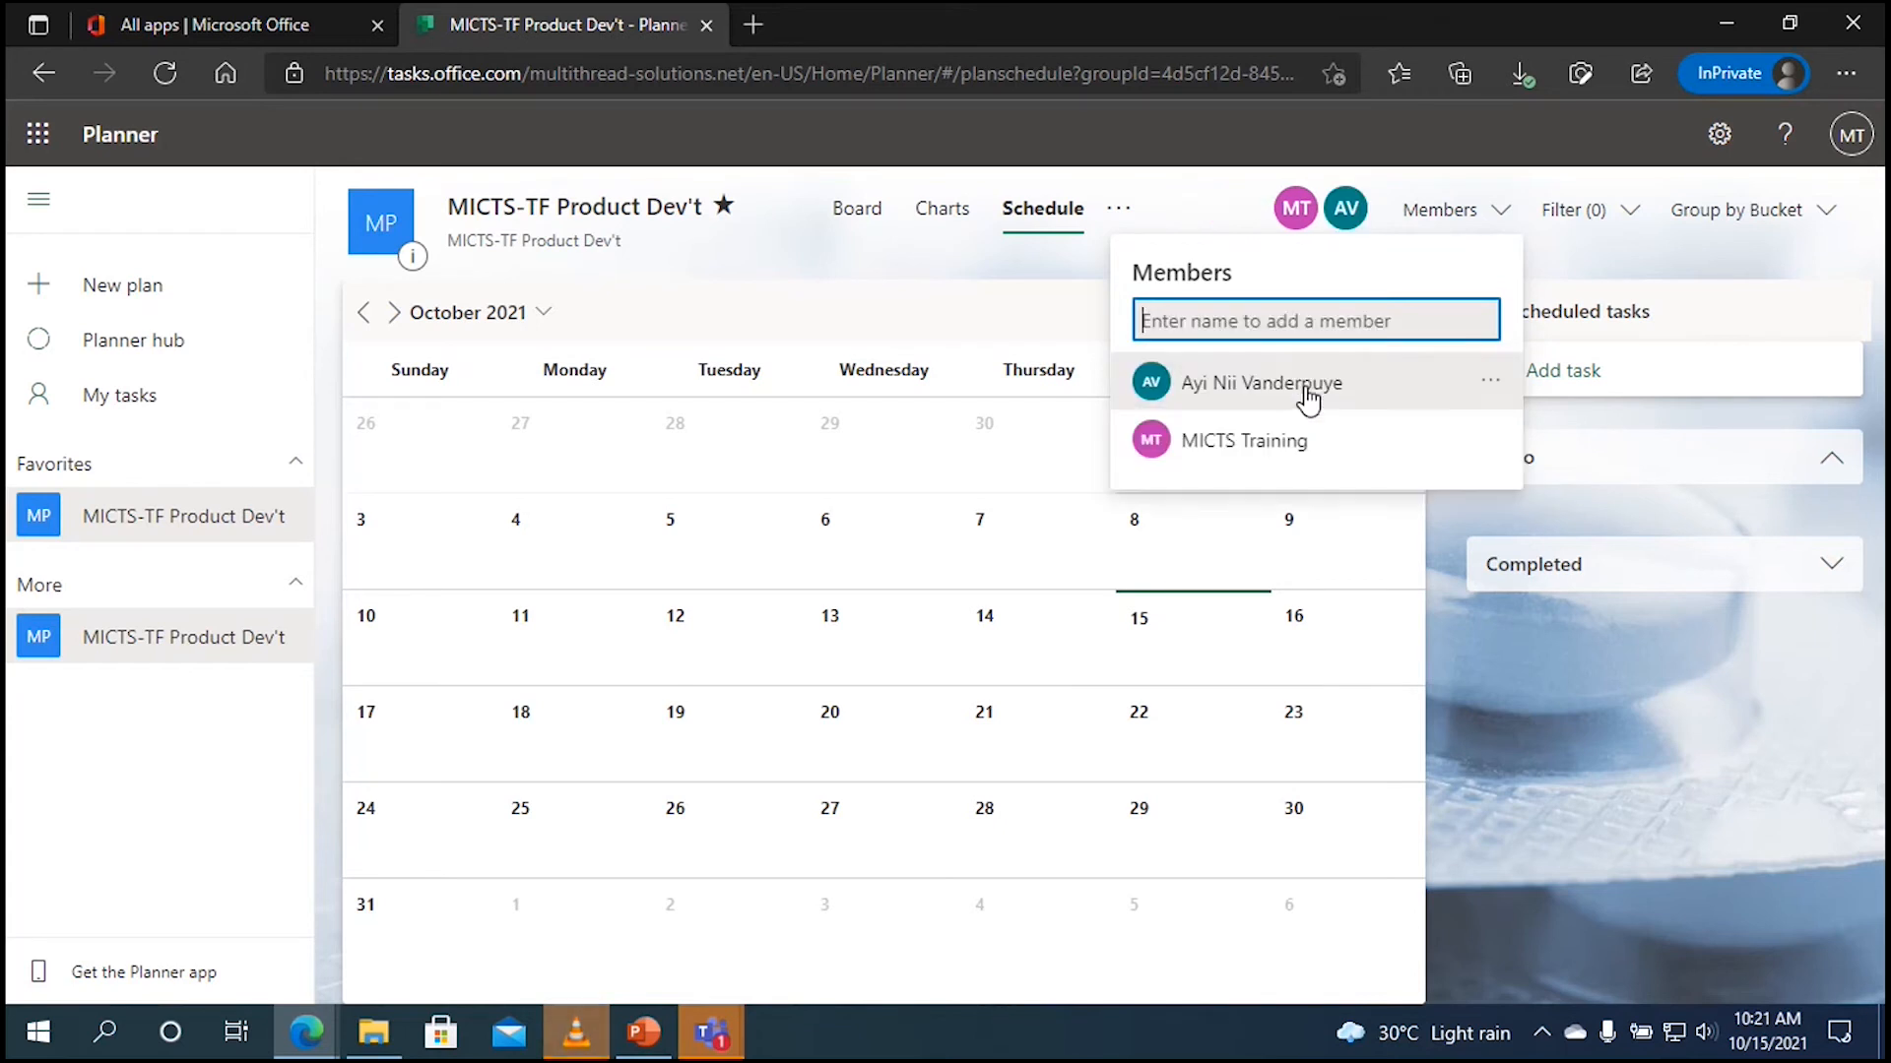
pyautogui.write('silvest')
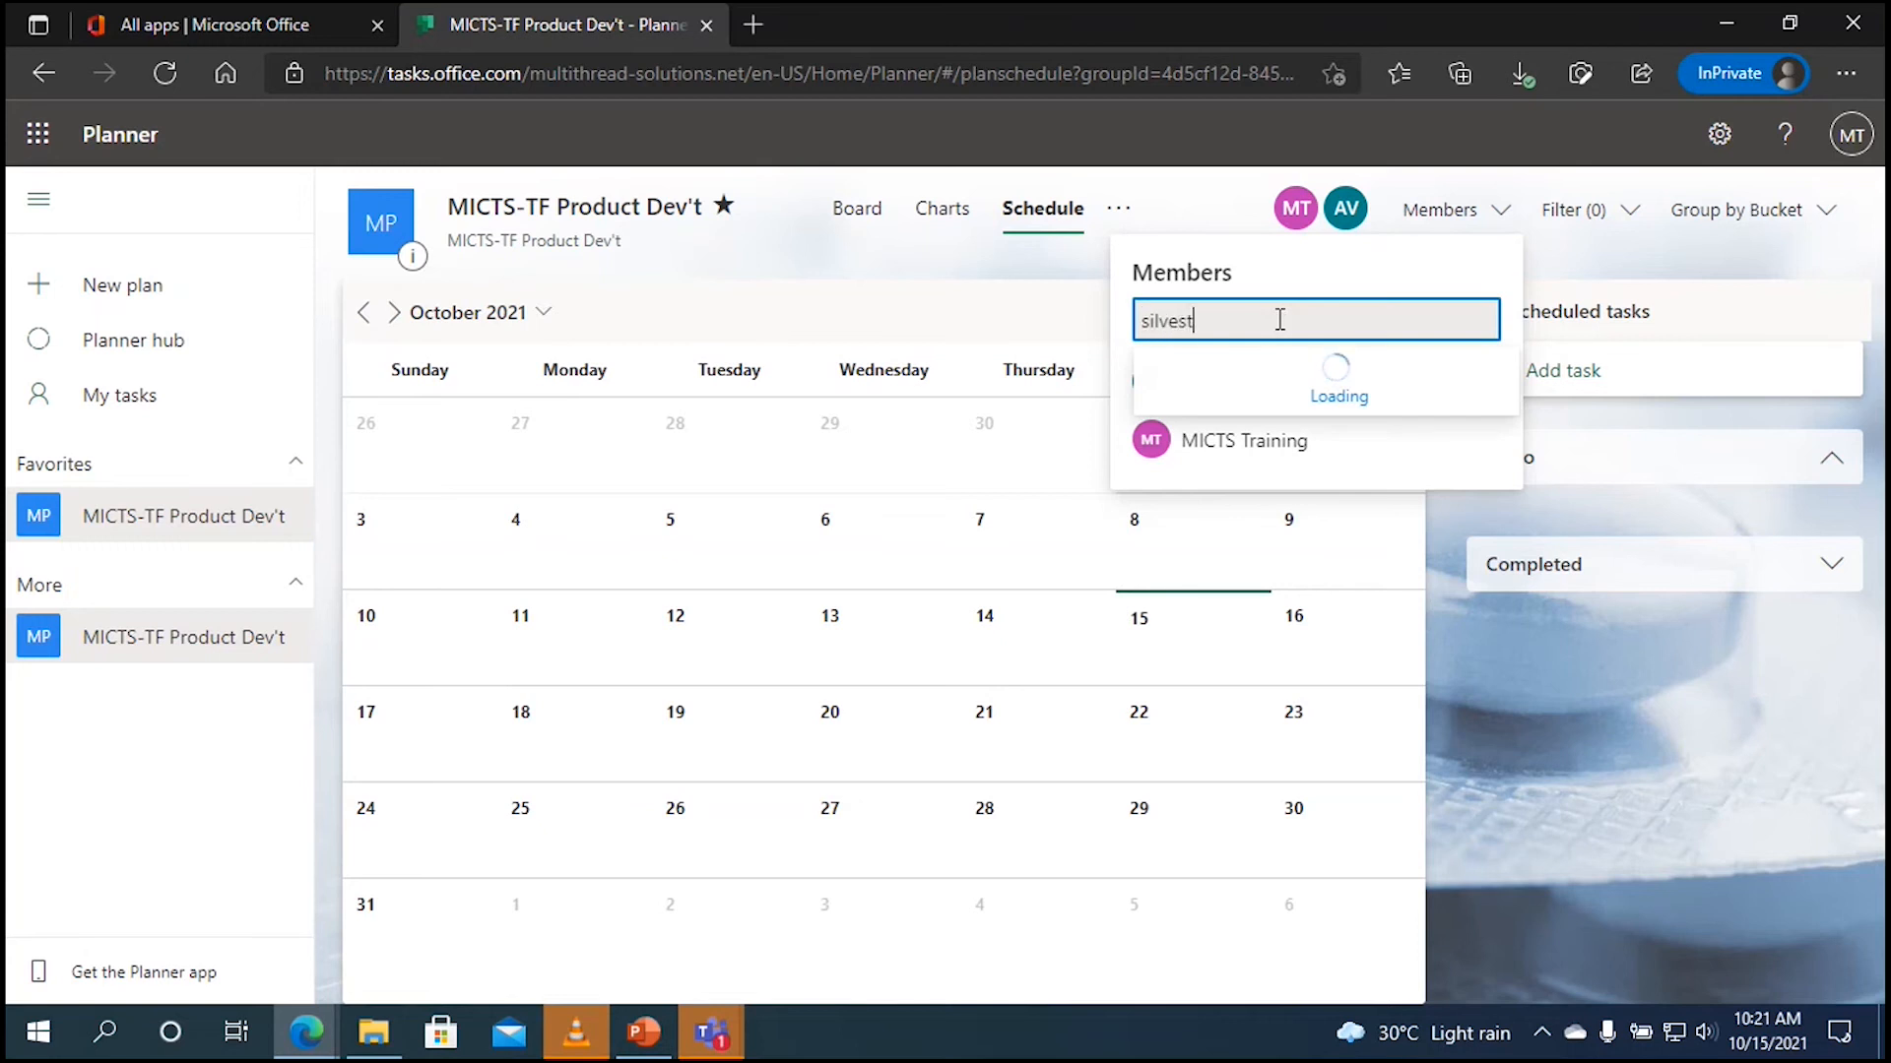
pyautogui.click(1254, 389)
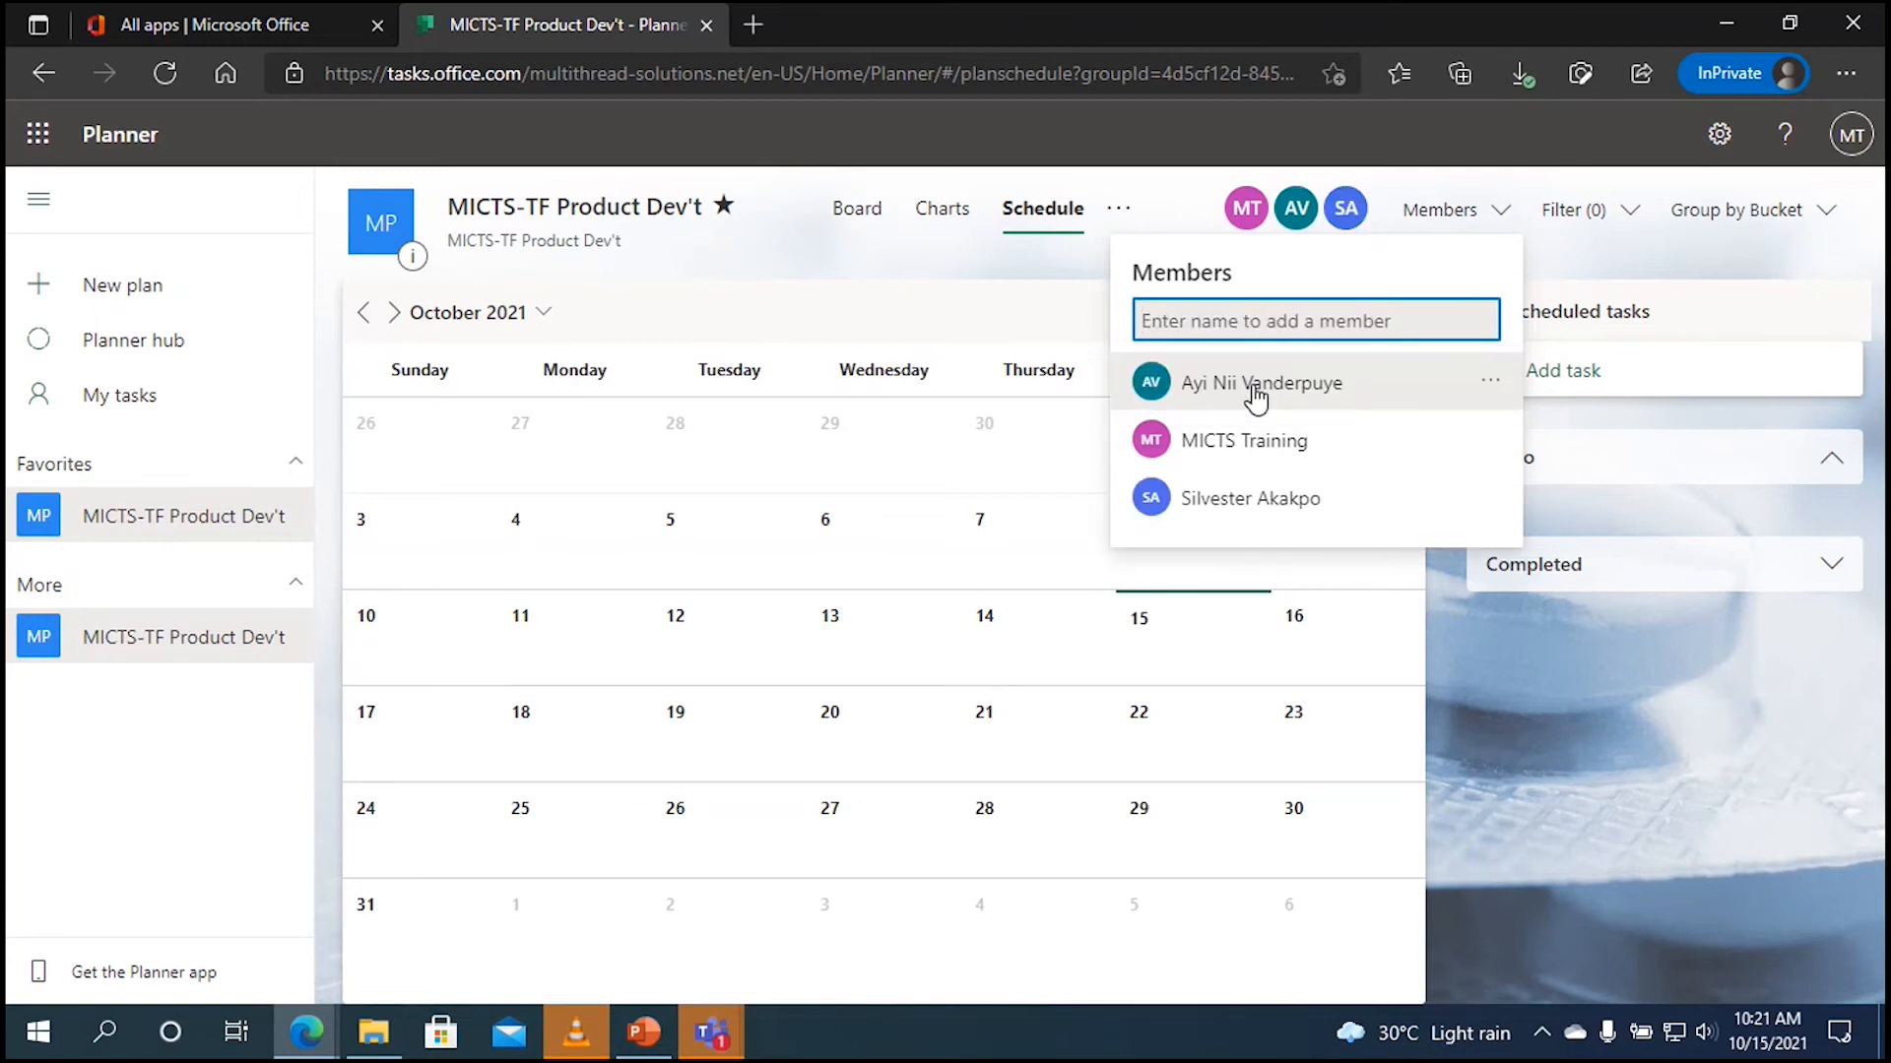
pyautogui.write('ew')
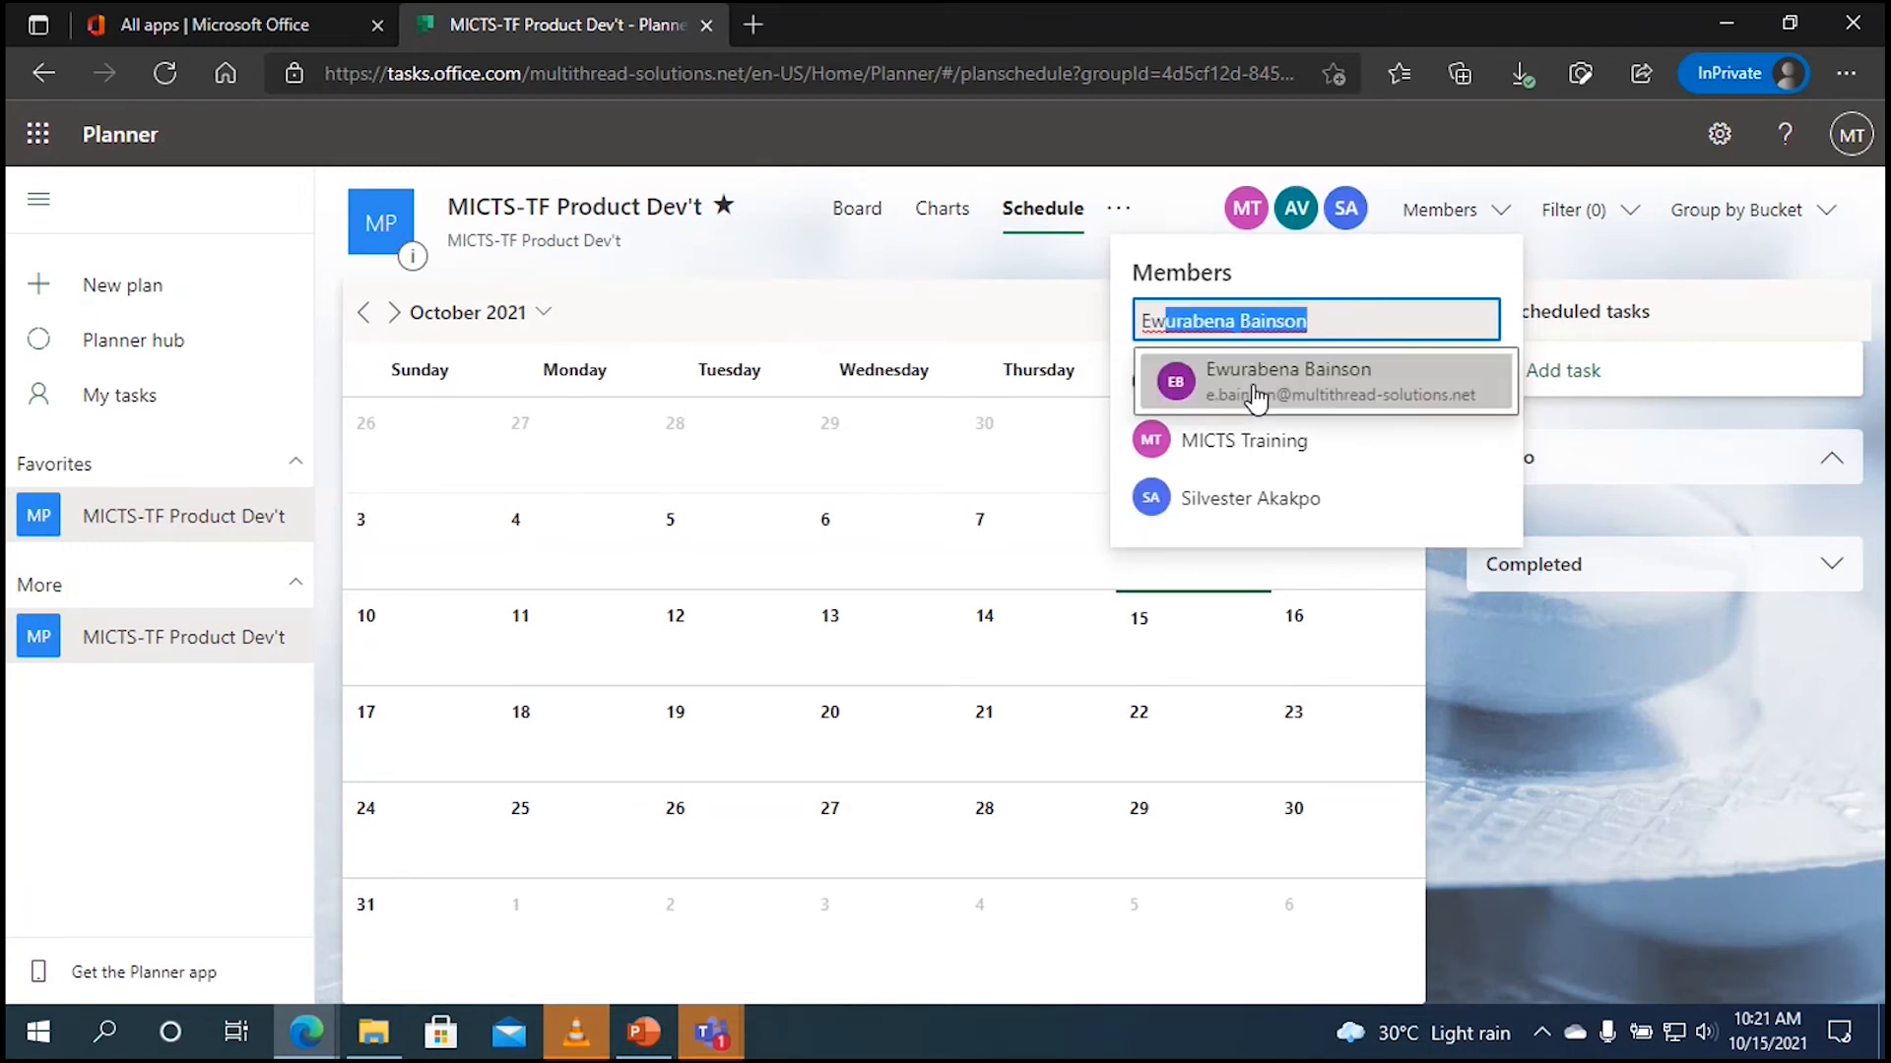
pyautogui.write('u')
pyautogui.click(1256, 395)
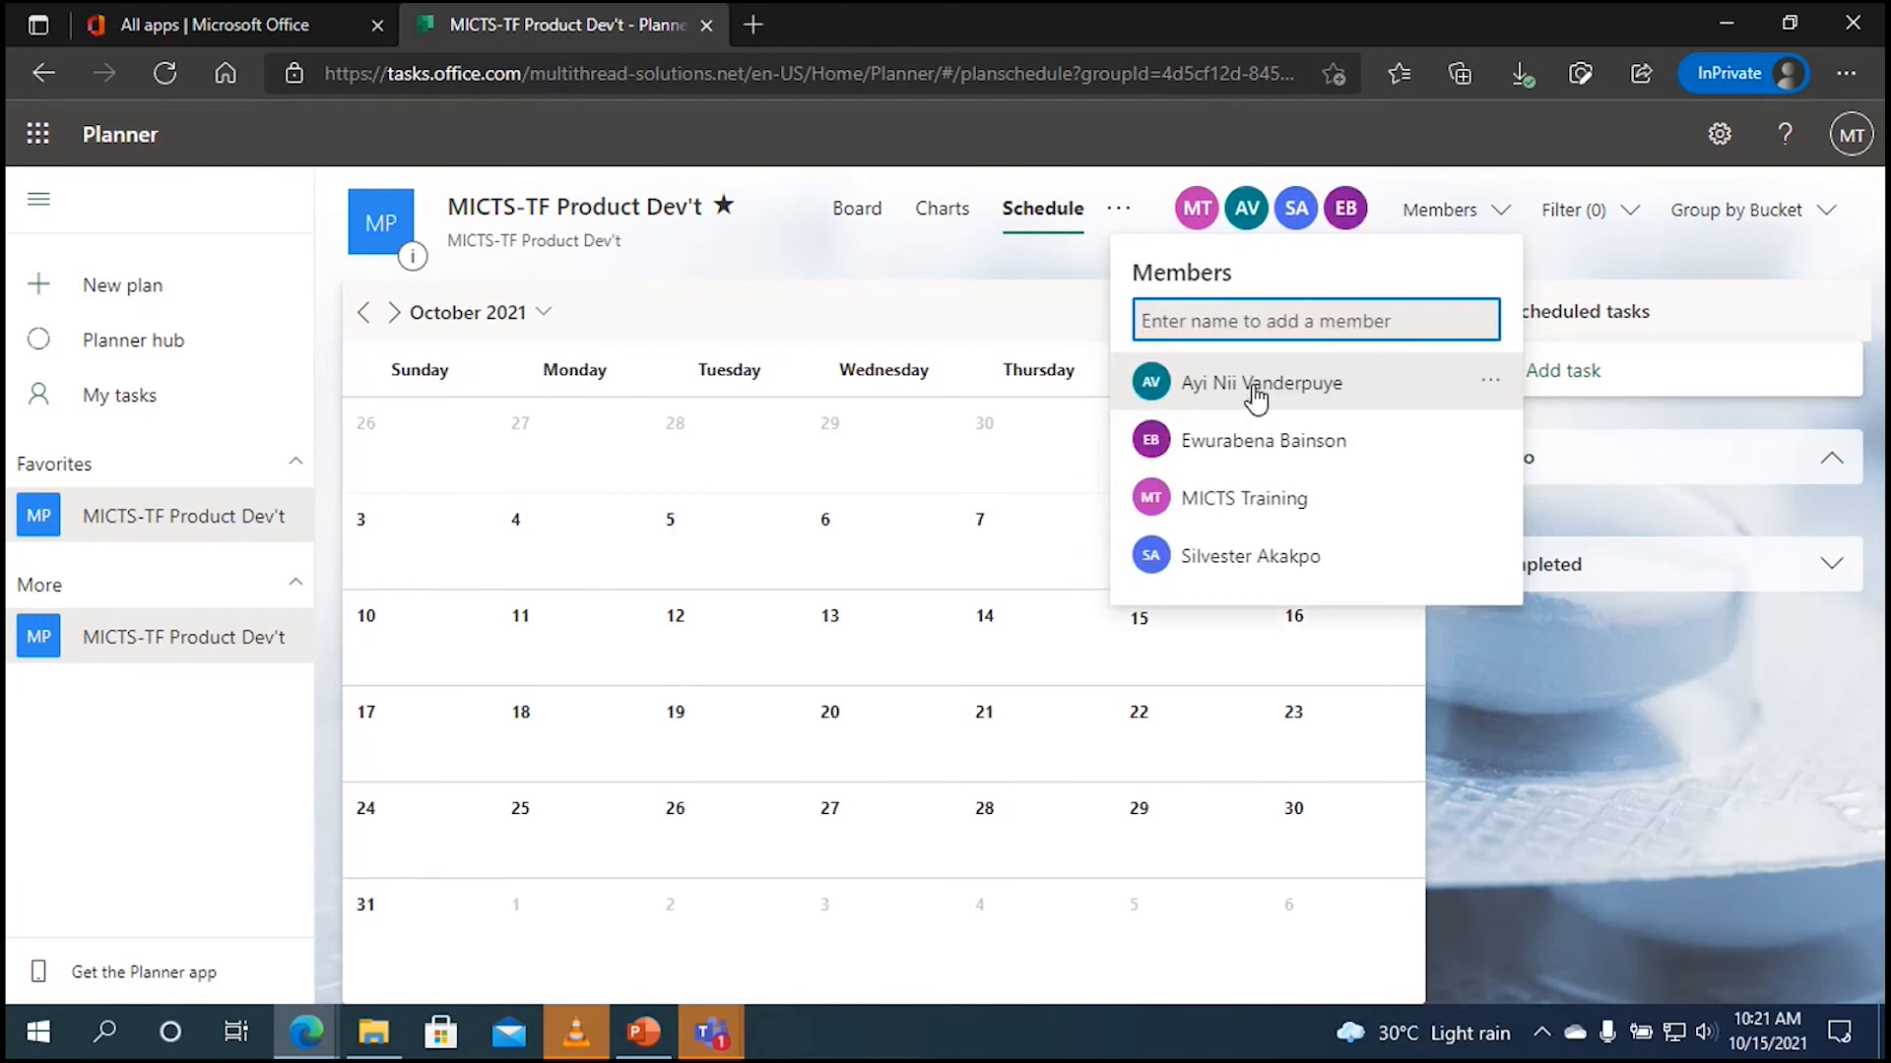
pyautogui.write('tc')
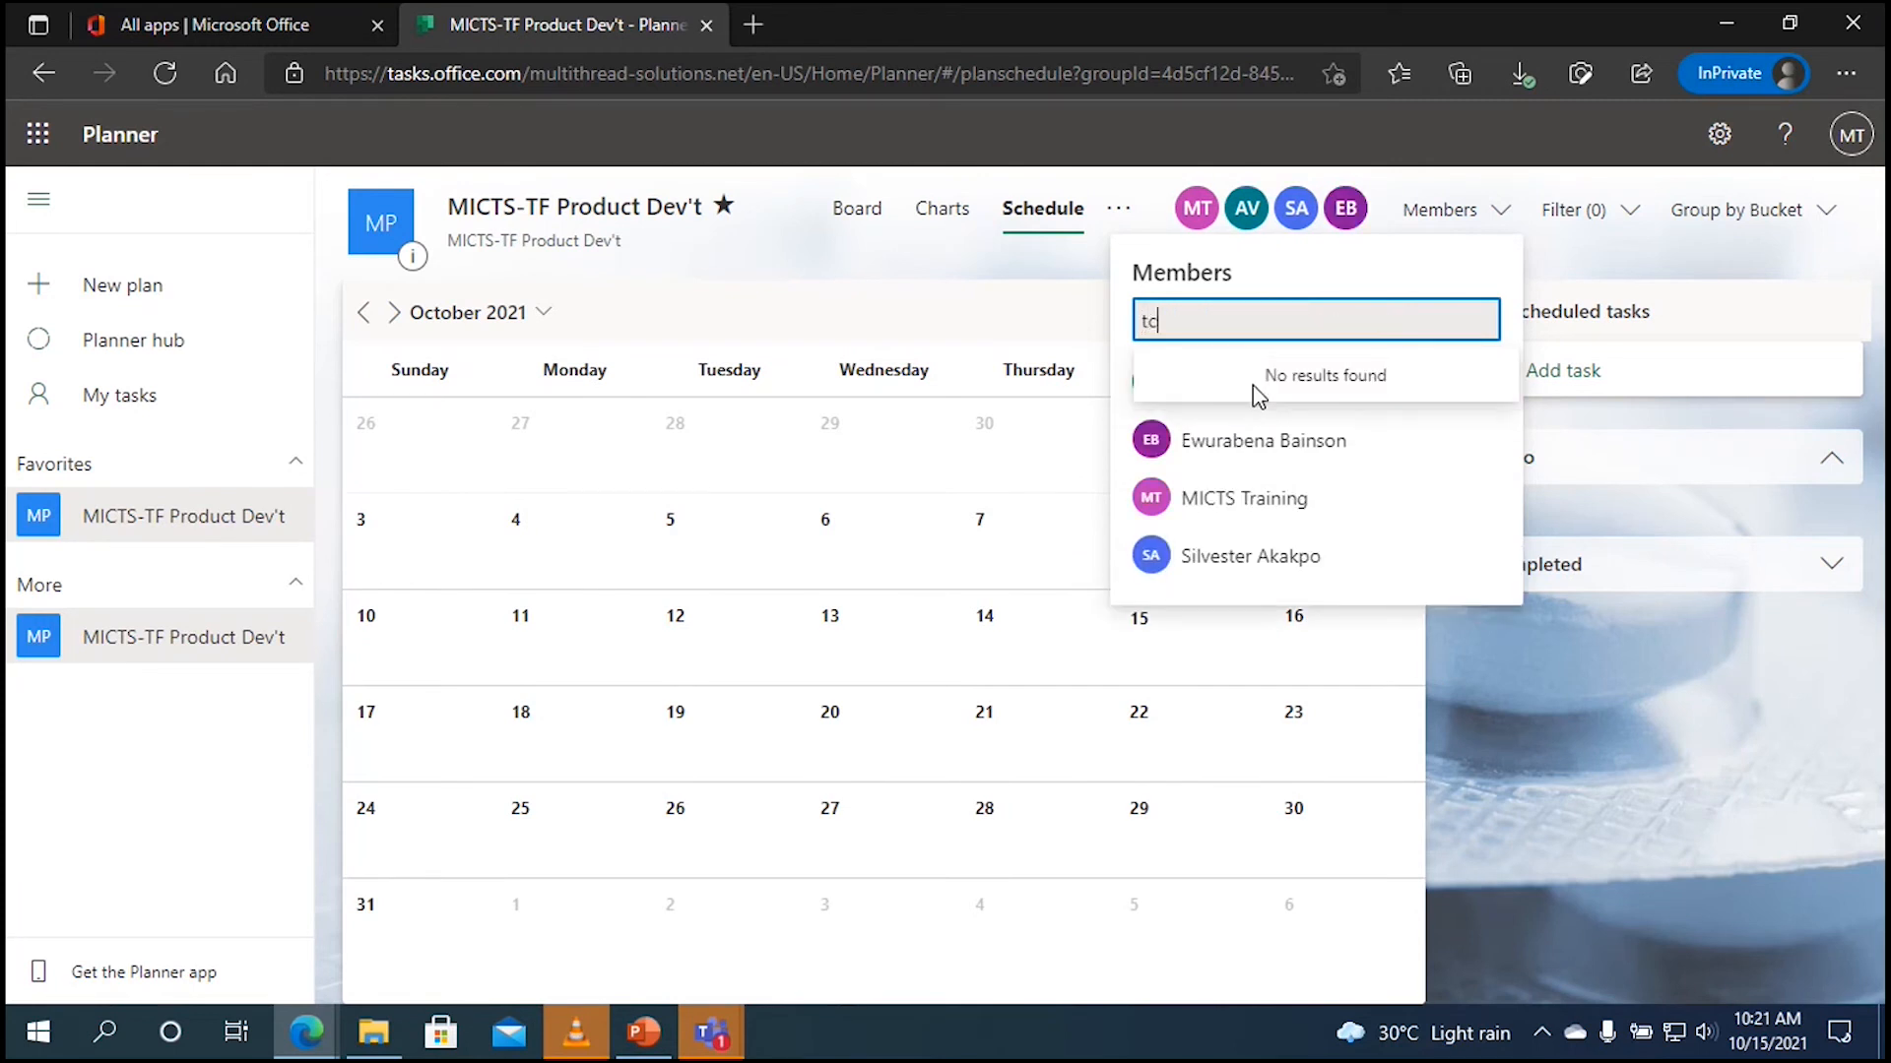
pyautogui.click(1257, 395)
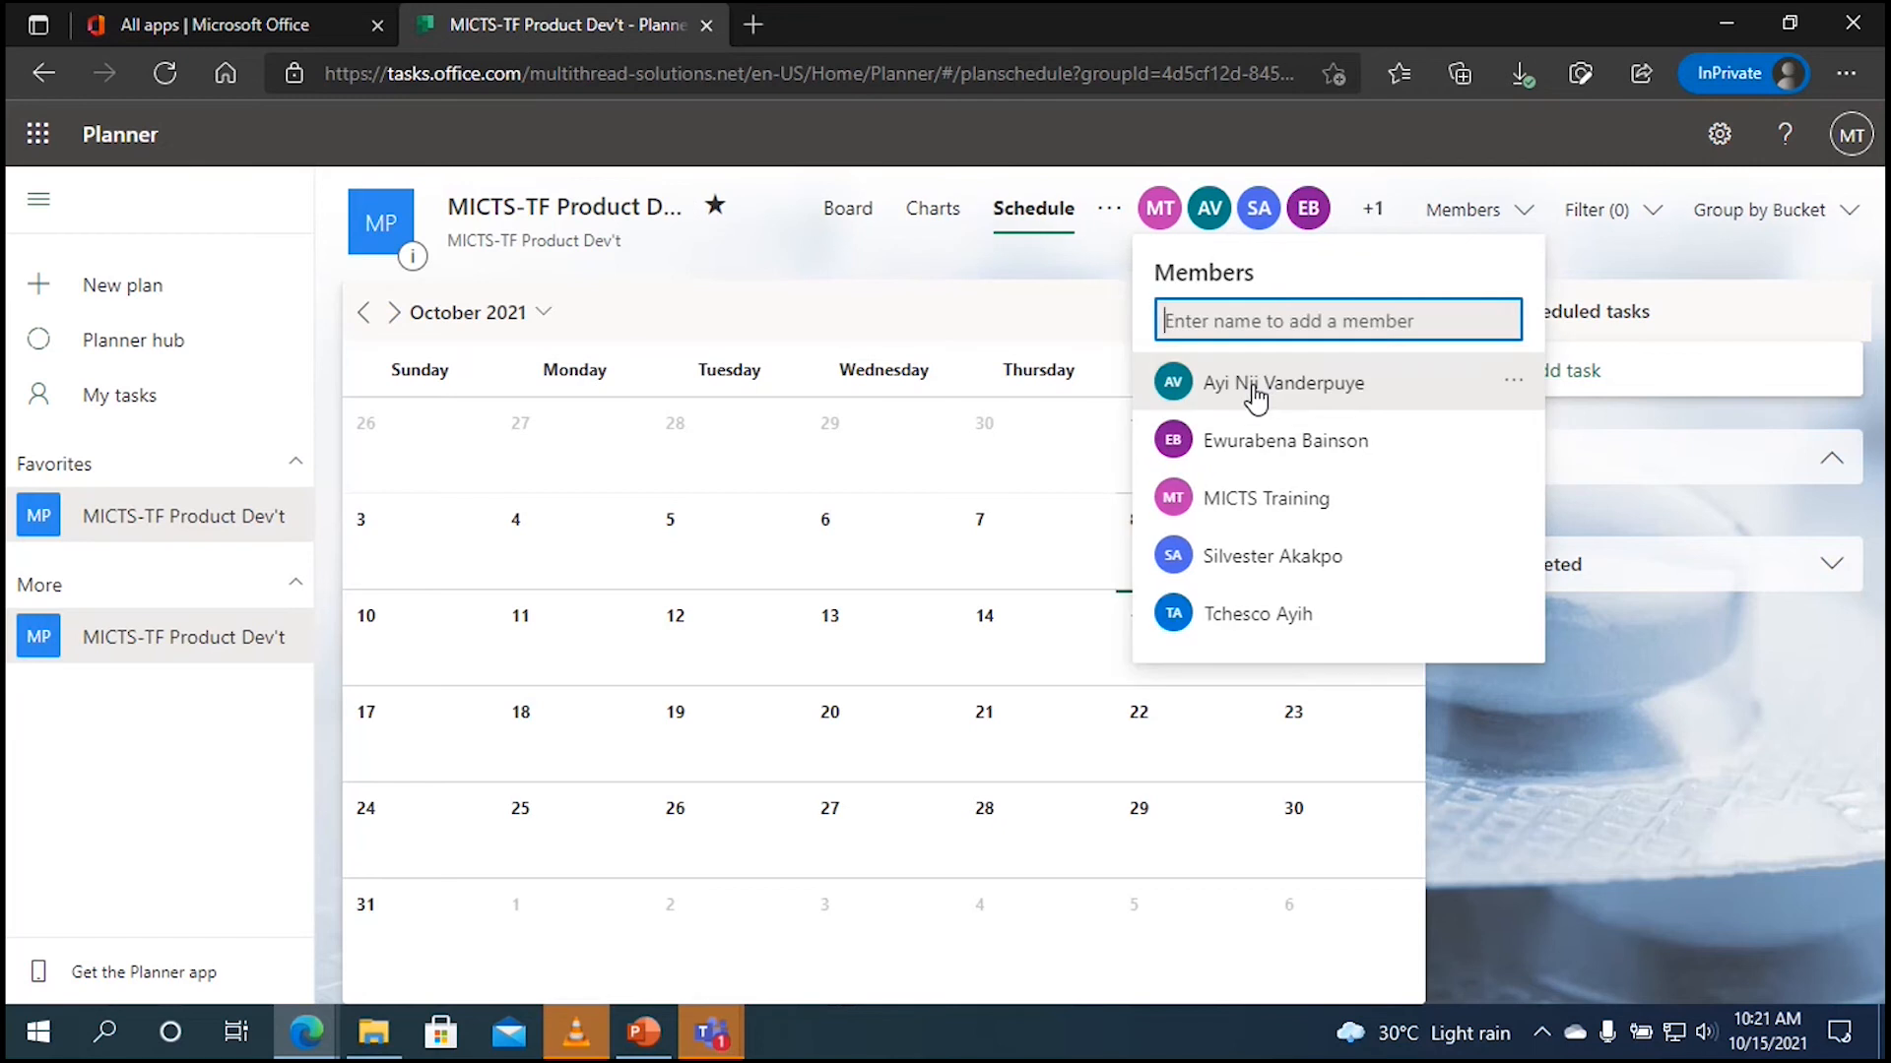
pyautogui.write('kar')
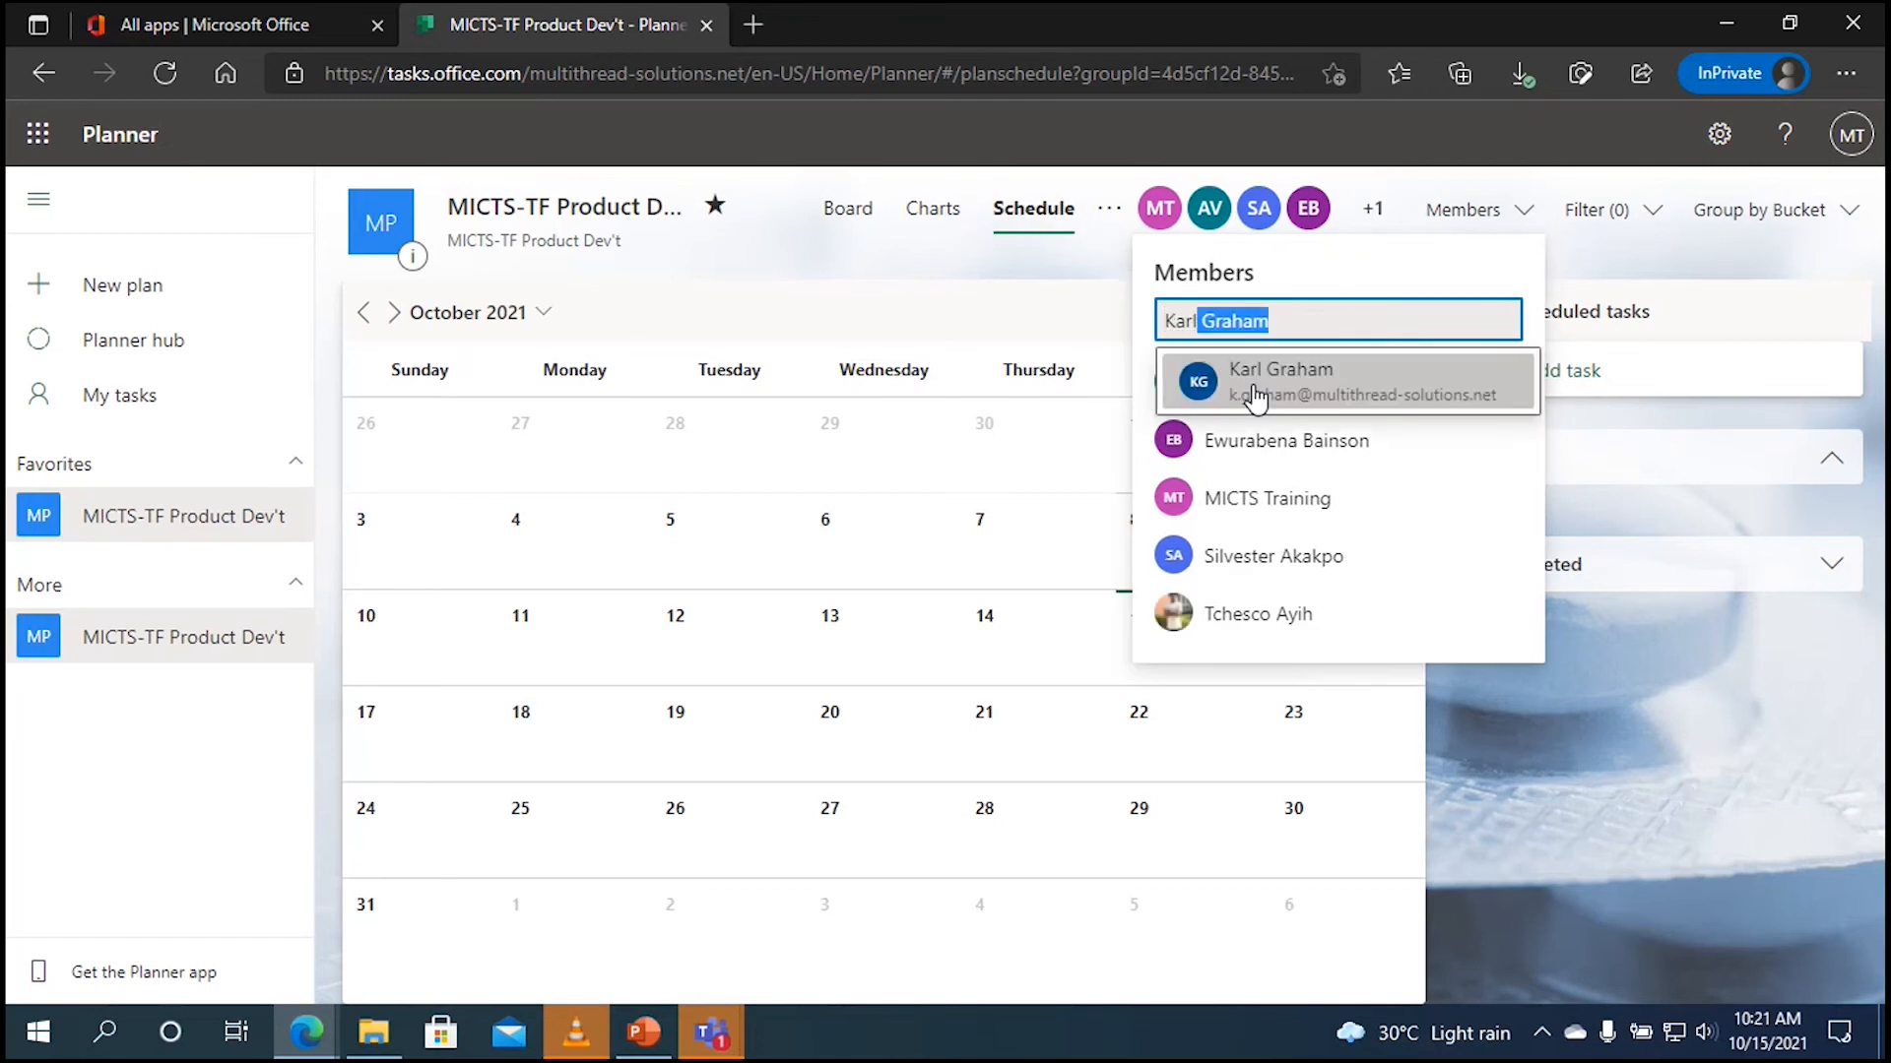
pyautogui.click(1256, 395)
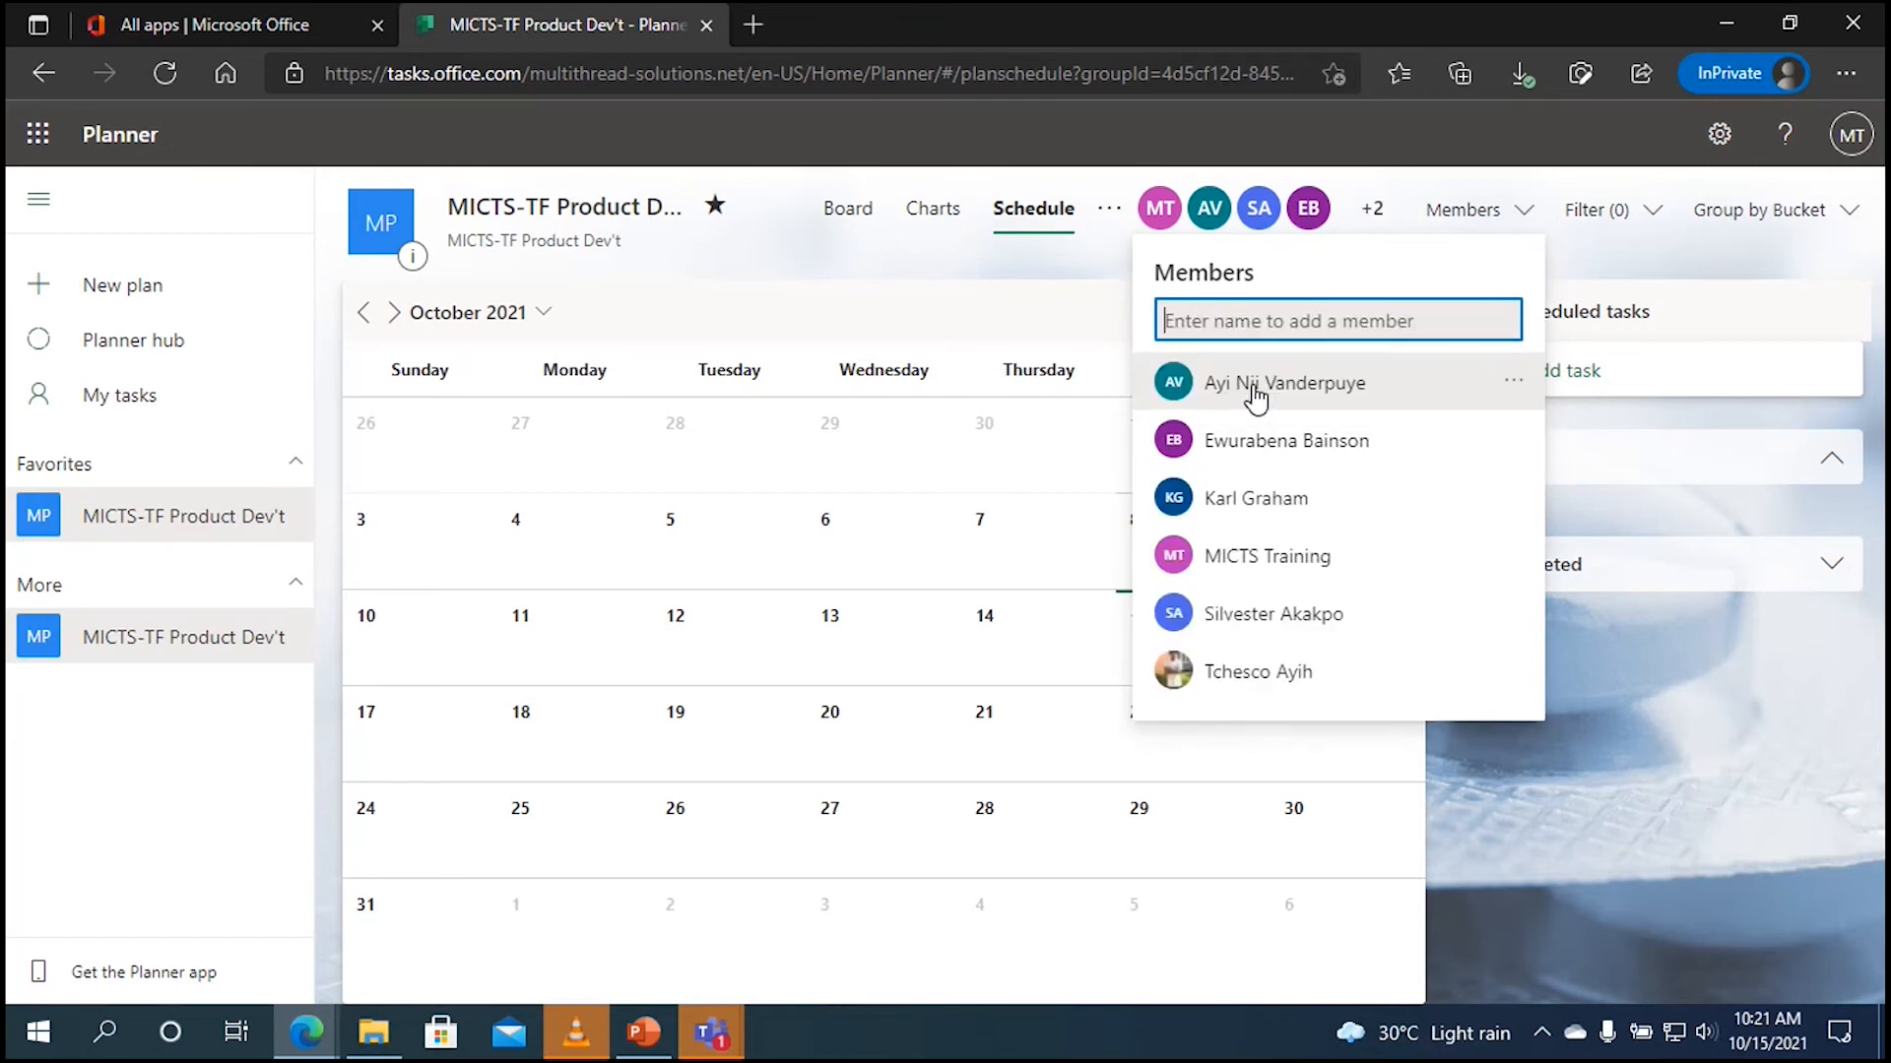
pyautogui.click(1526, 209)
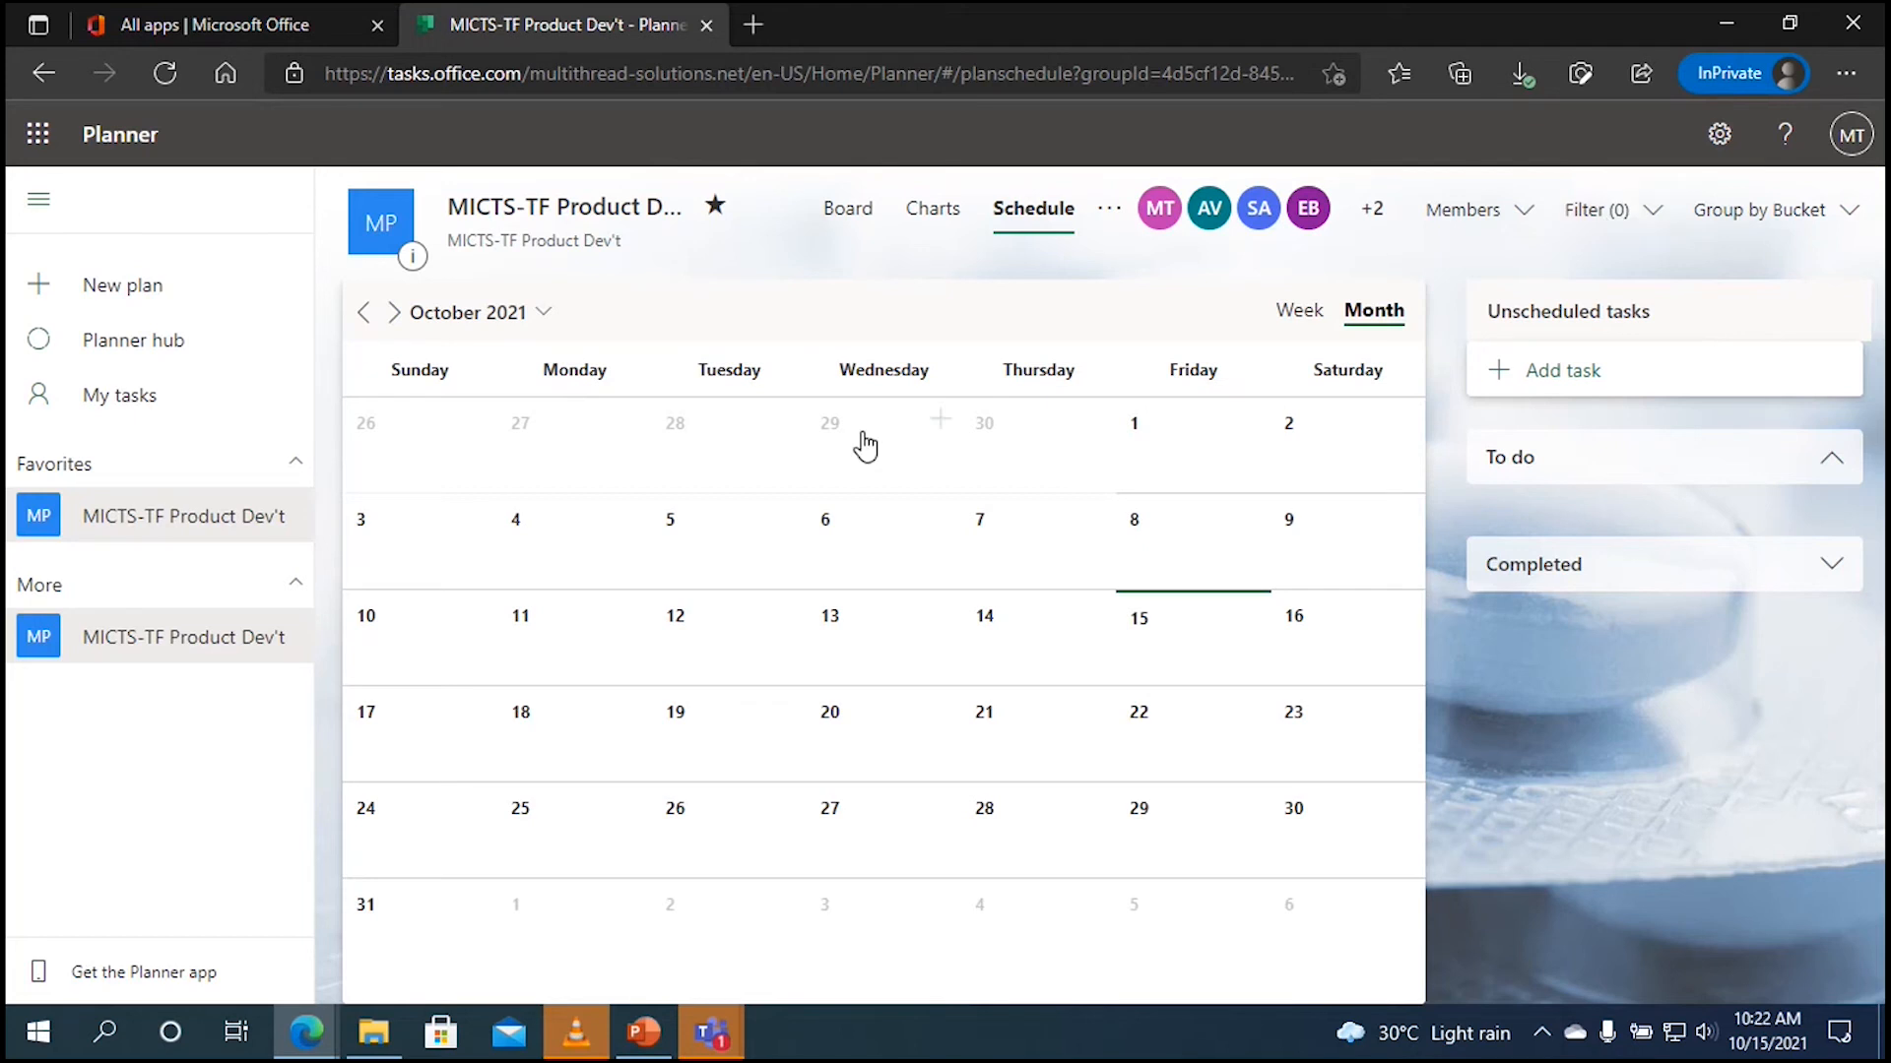
# Step: Look over the Due and Assignment filter choices without applying one, then return to the Board
pyautogui.click(1605, 211)
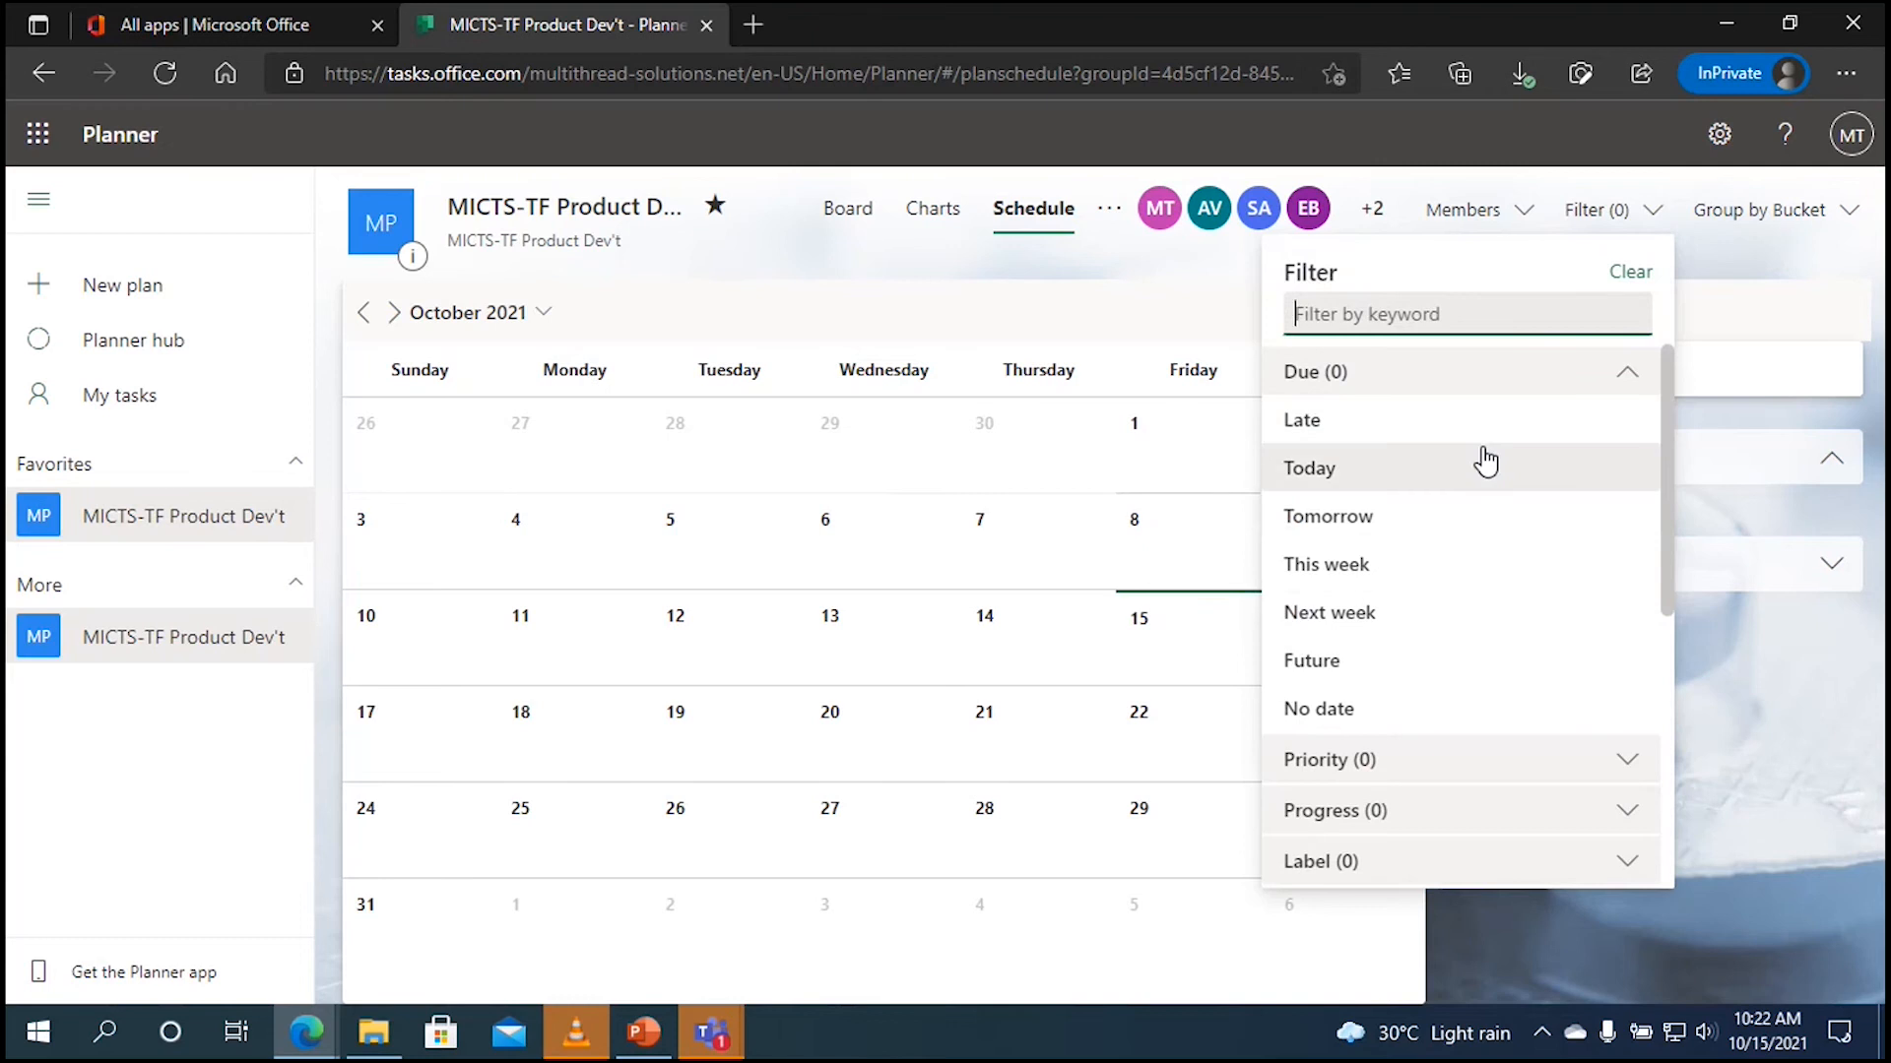
pyautogui.click(1625, 389)
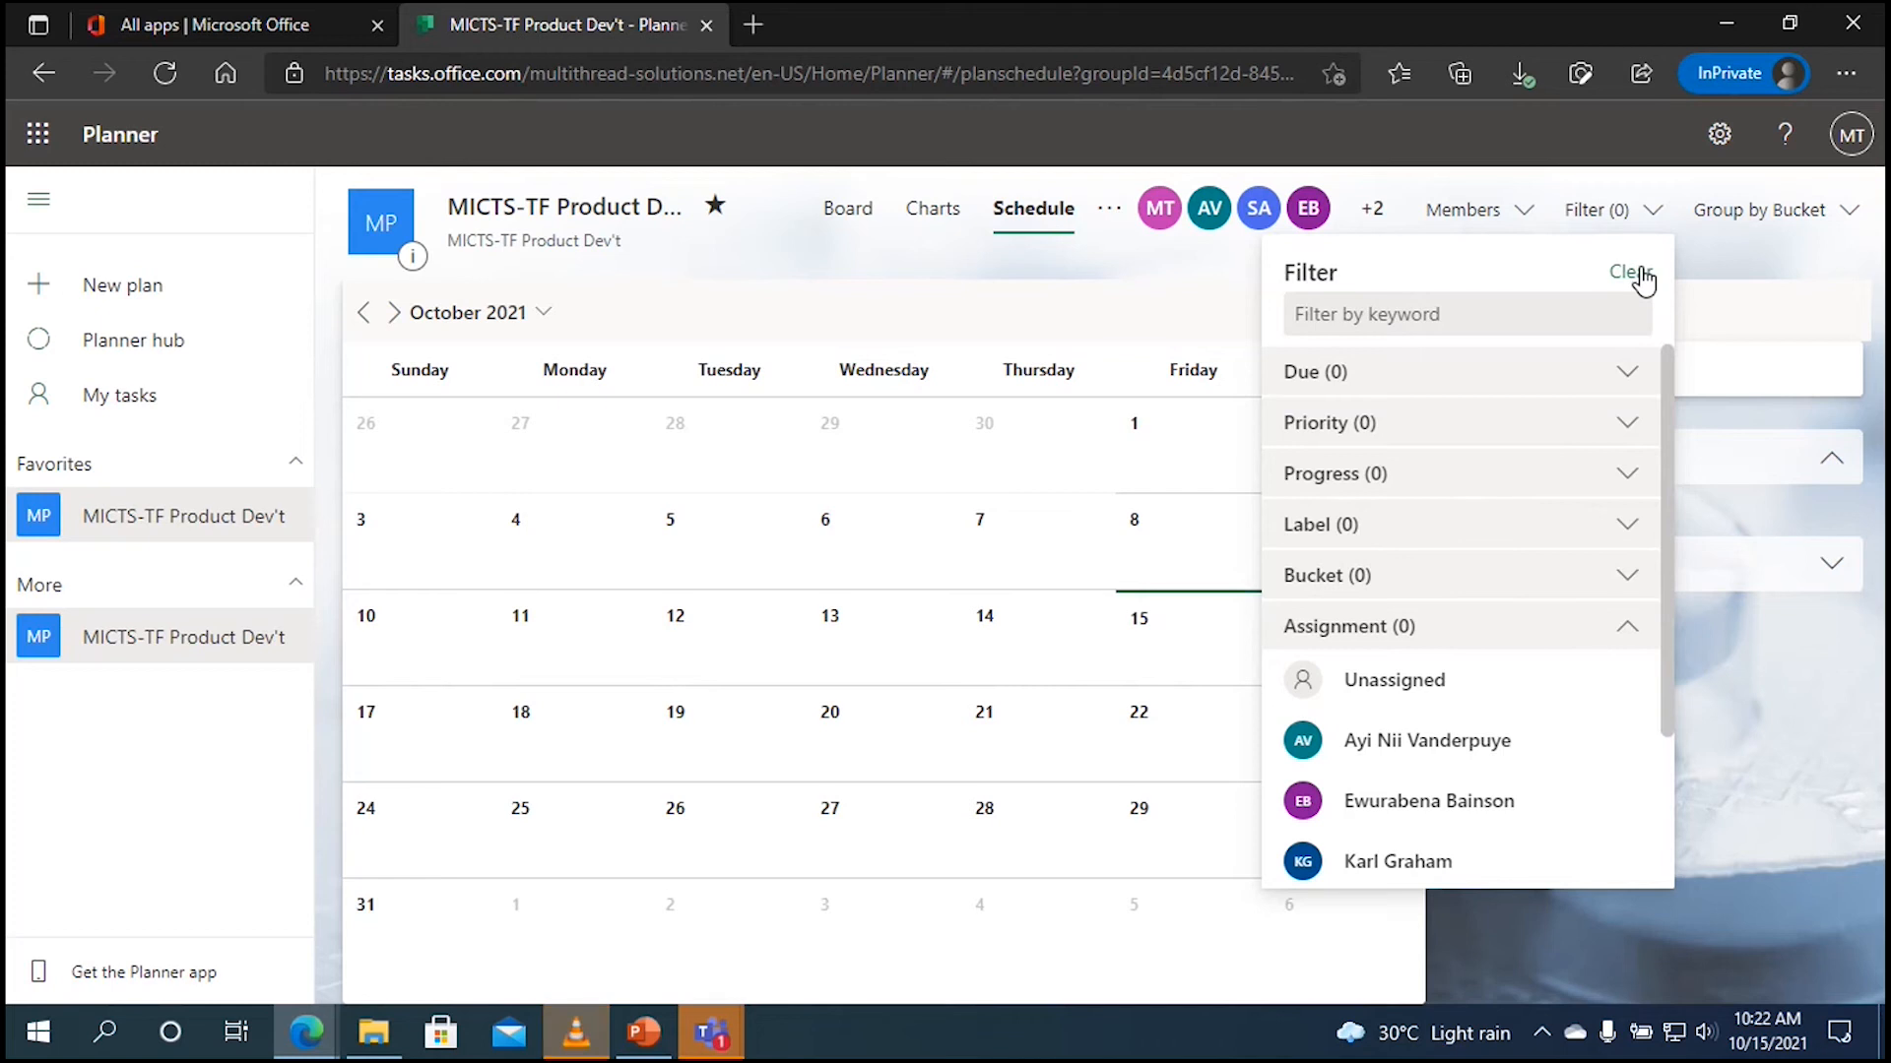
pyautogui.click(1711, 251)
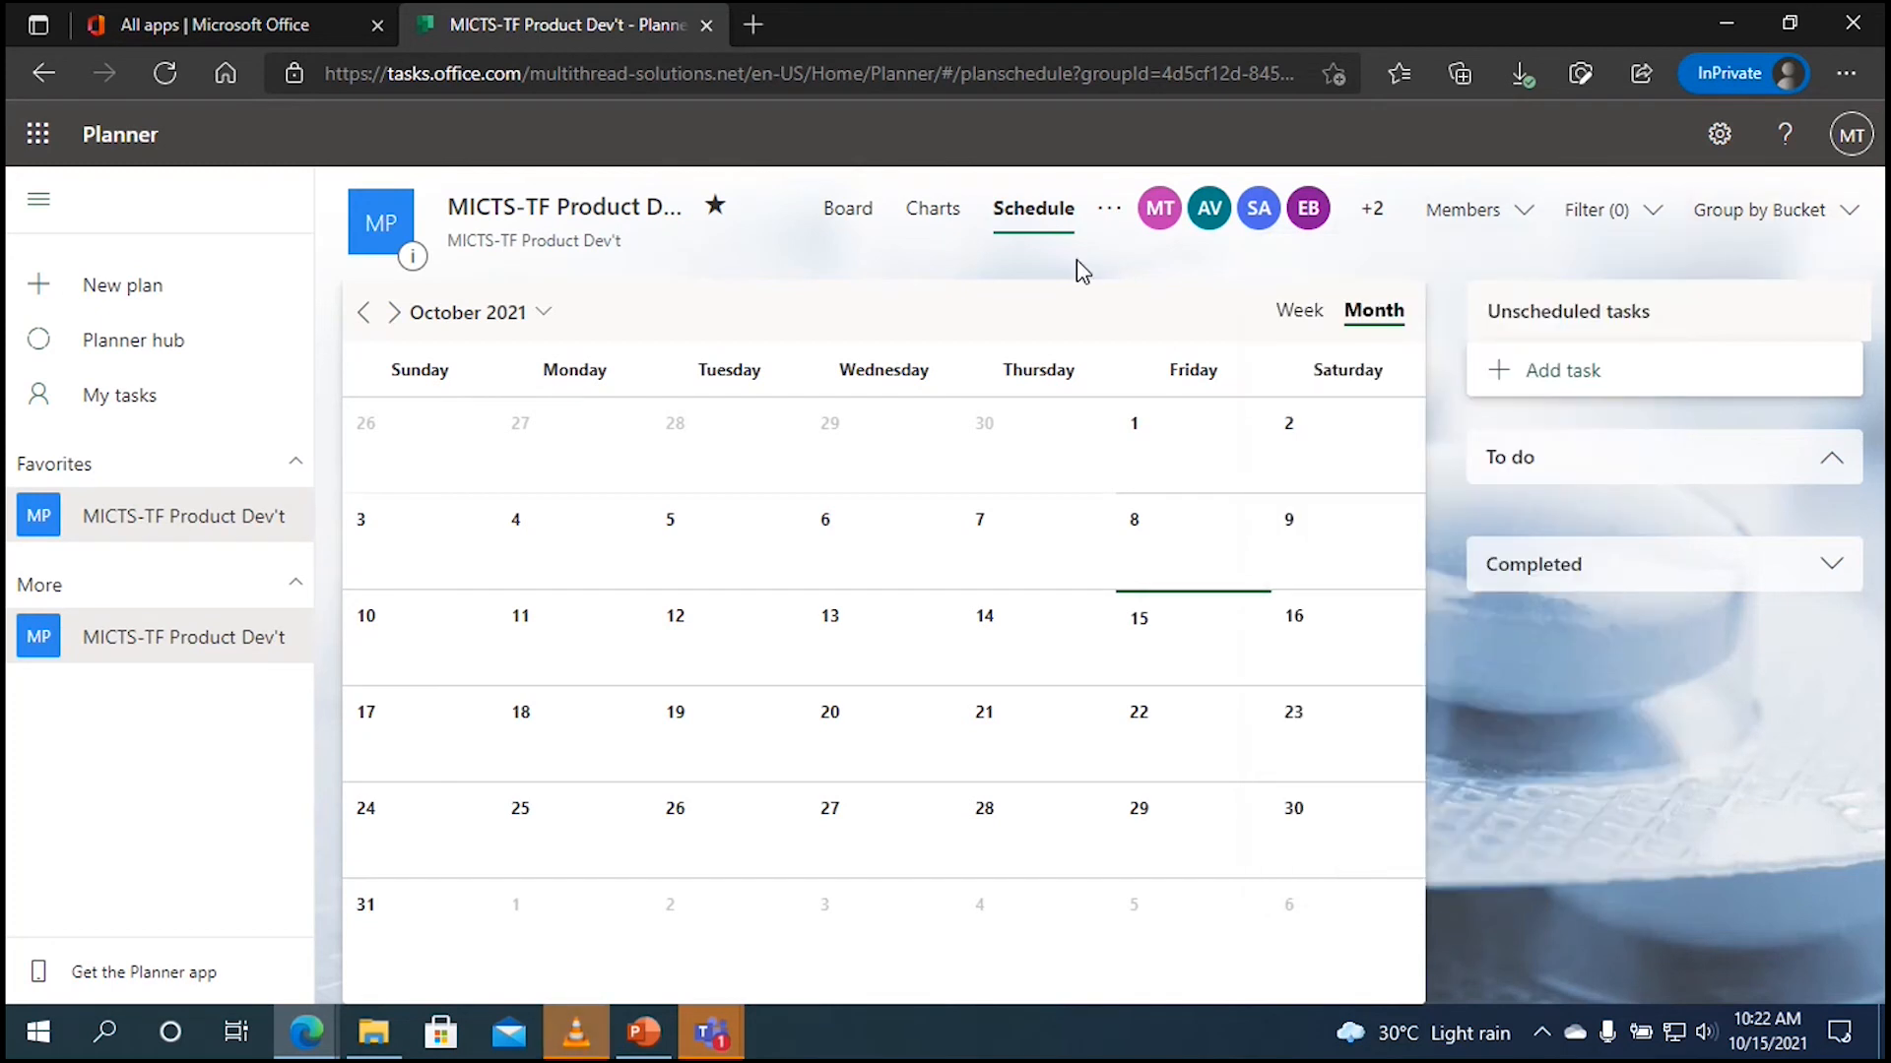
pyautogui.click(853, 208)
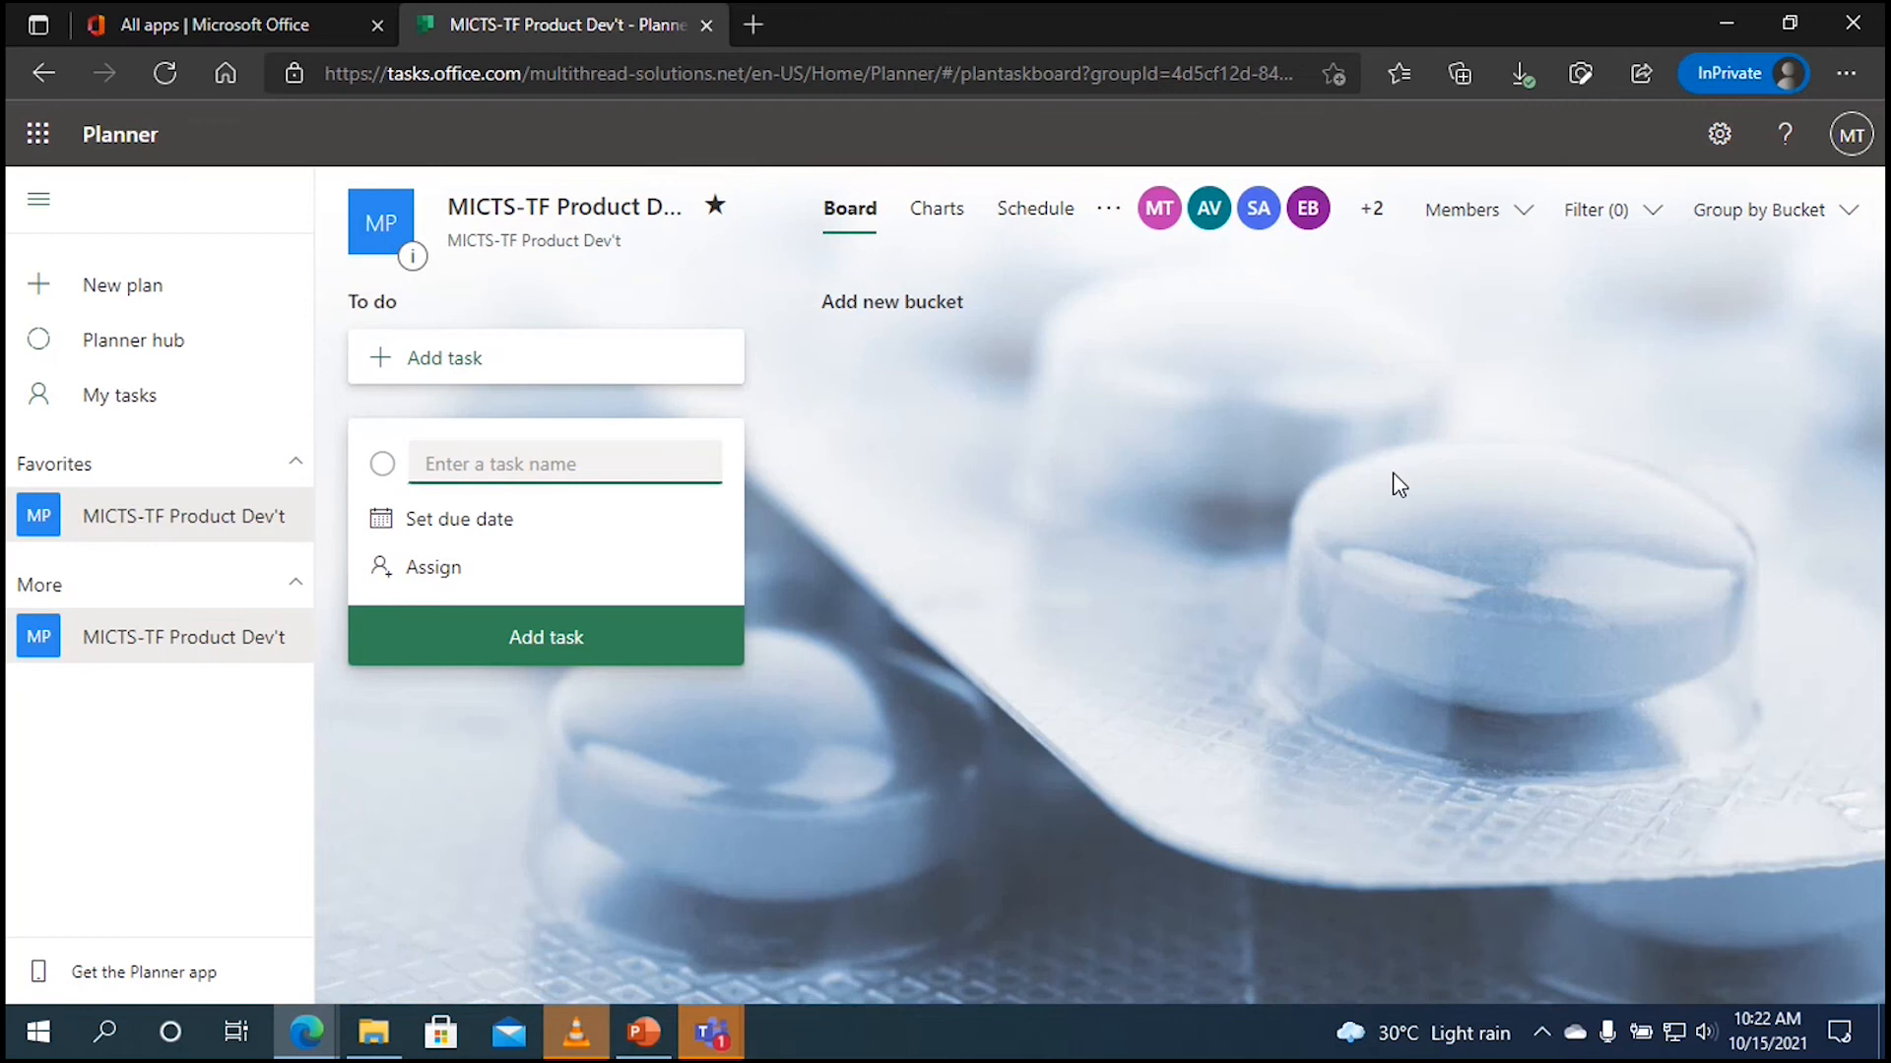
pyautogui.click(1773, 225)
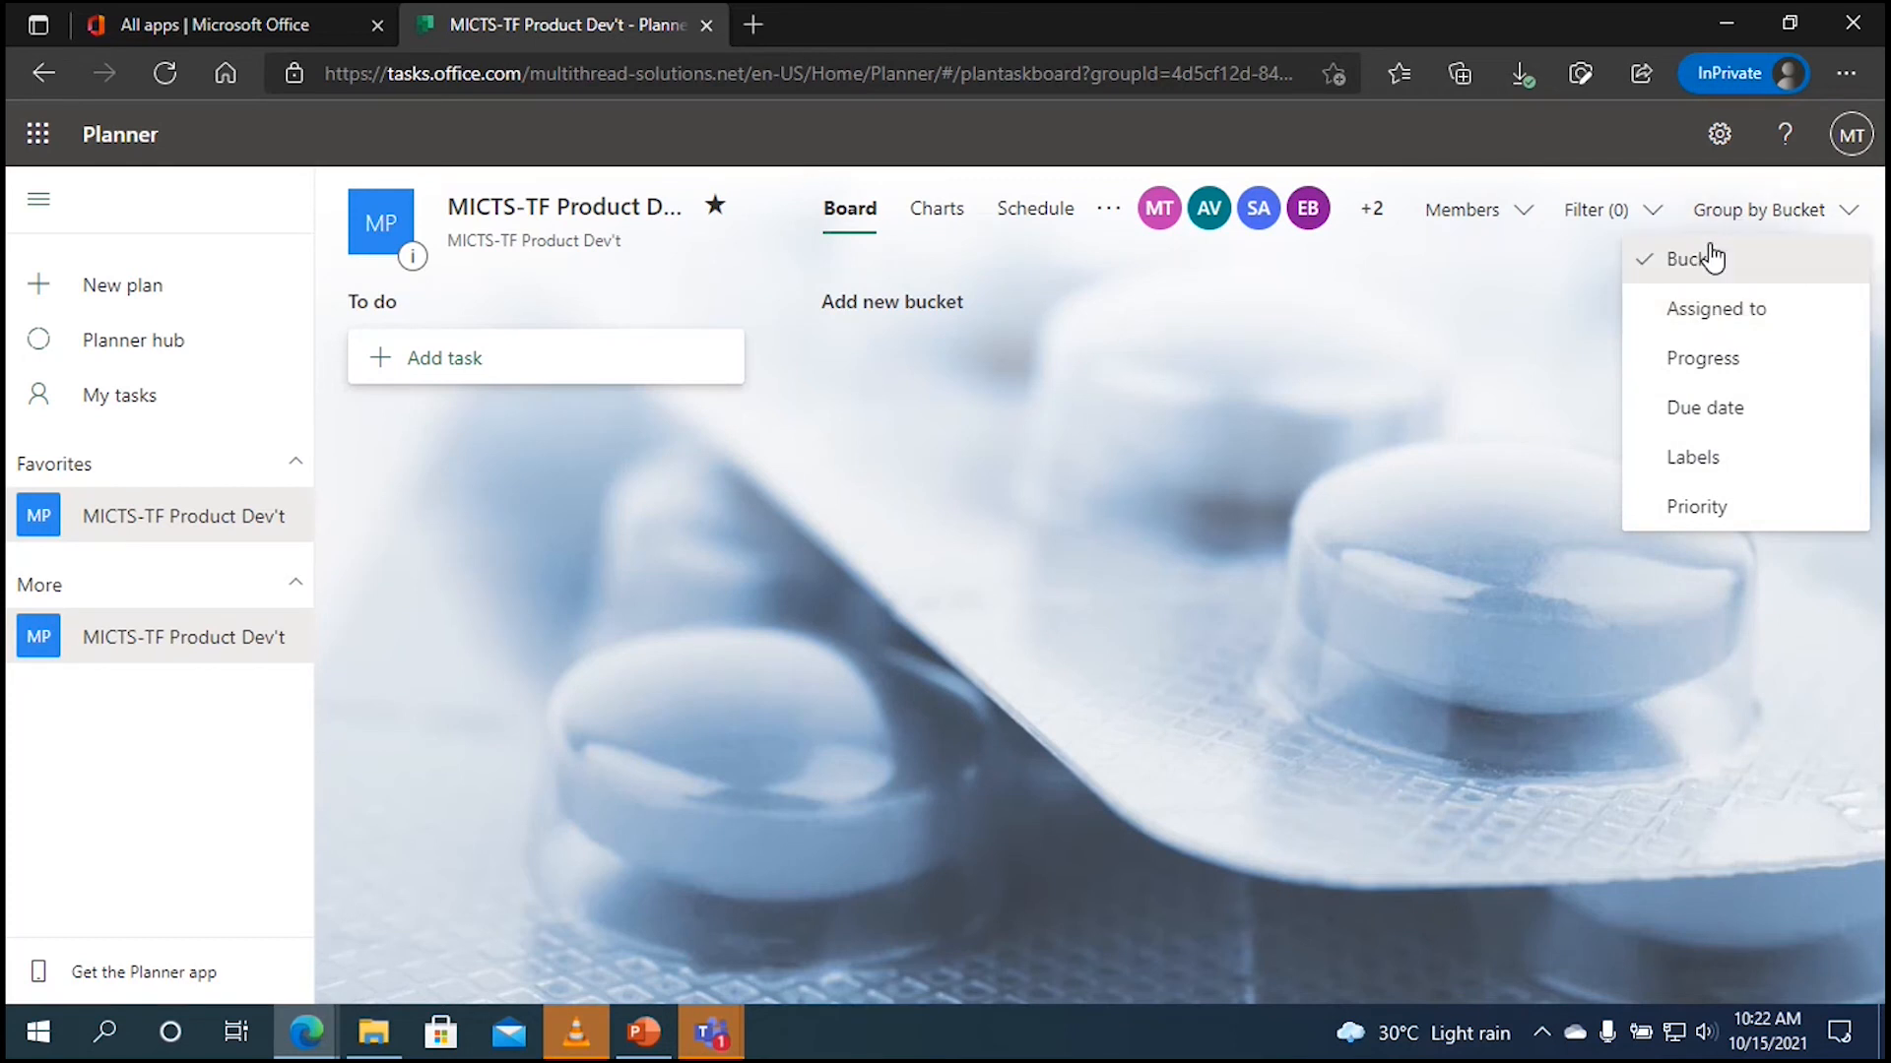
pyautogui.click(1780, 260)
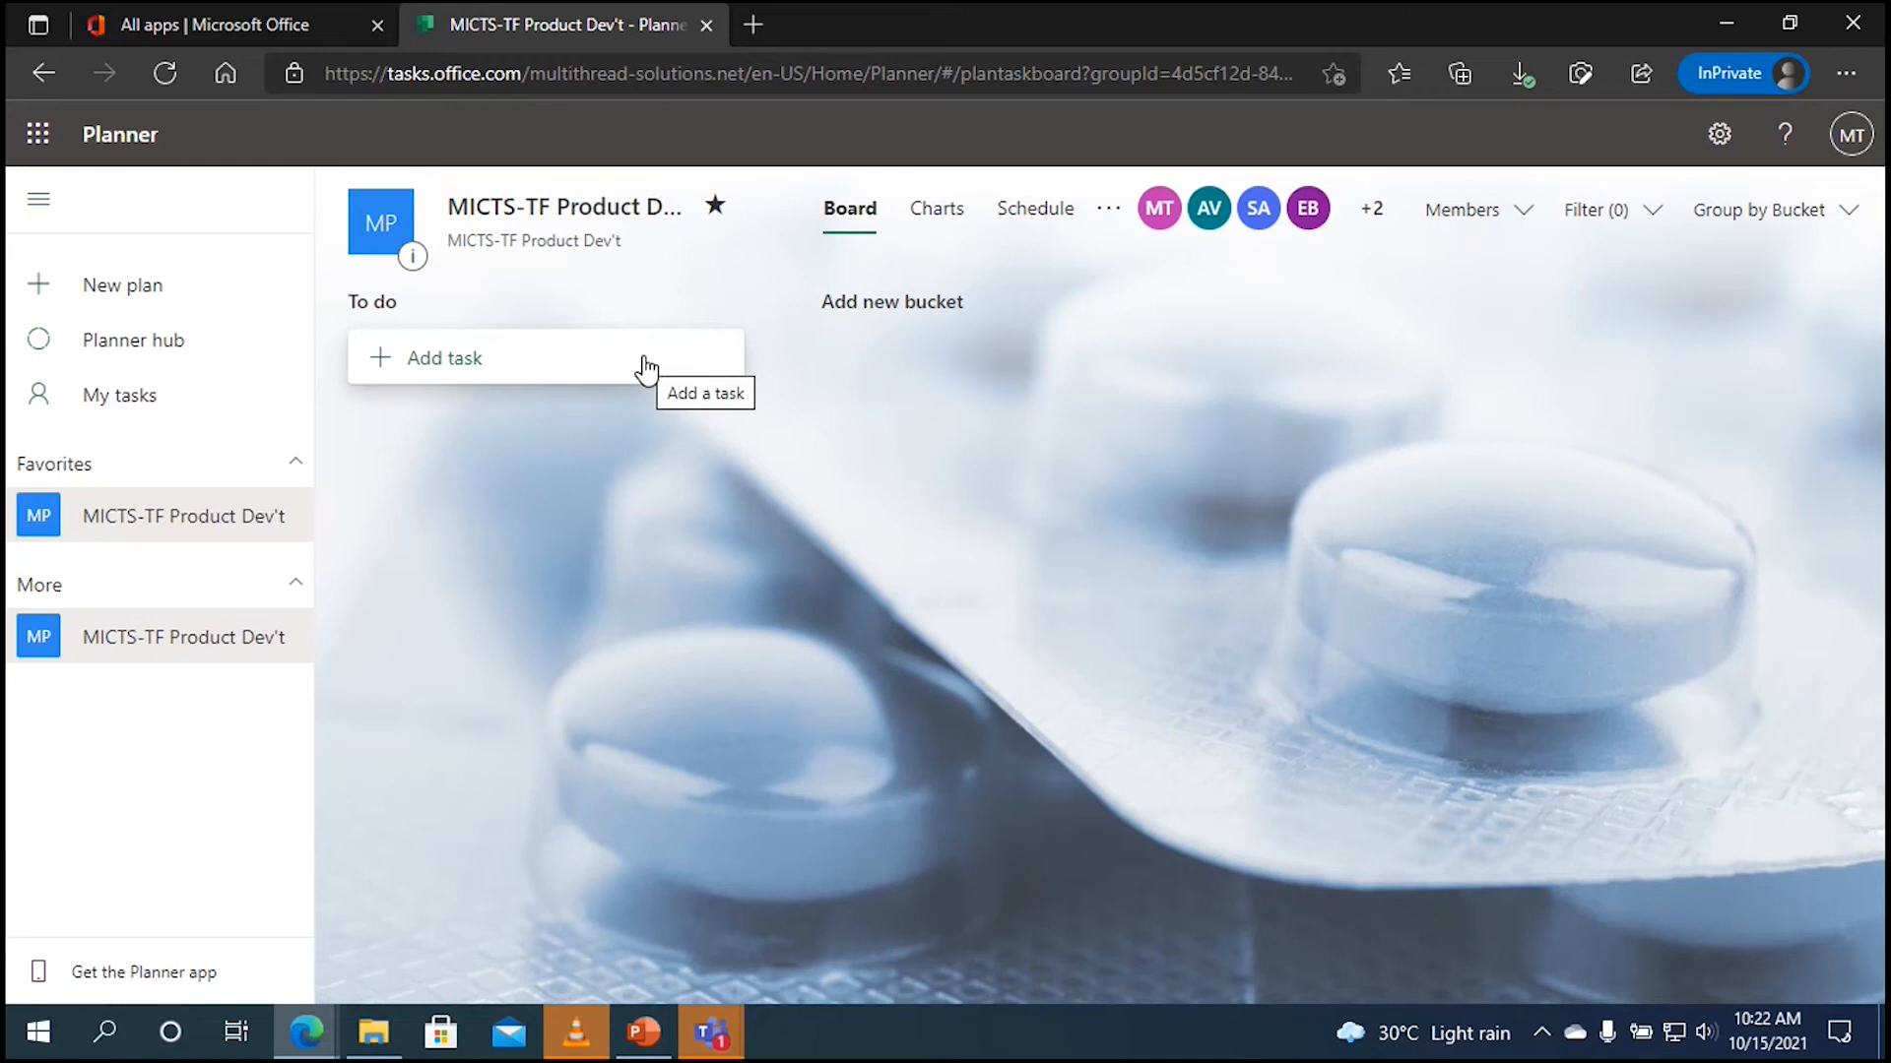
pyautogui.click(531, 376)
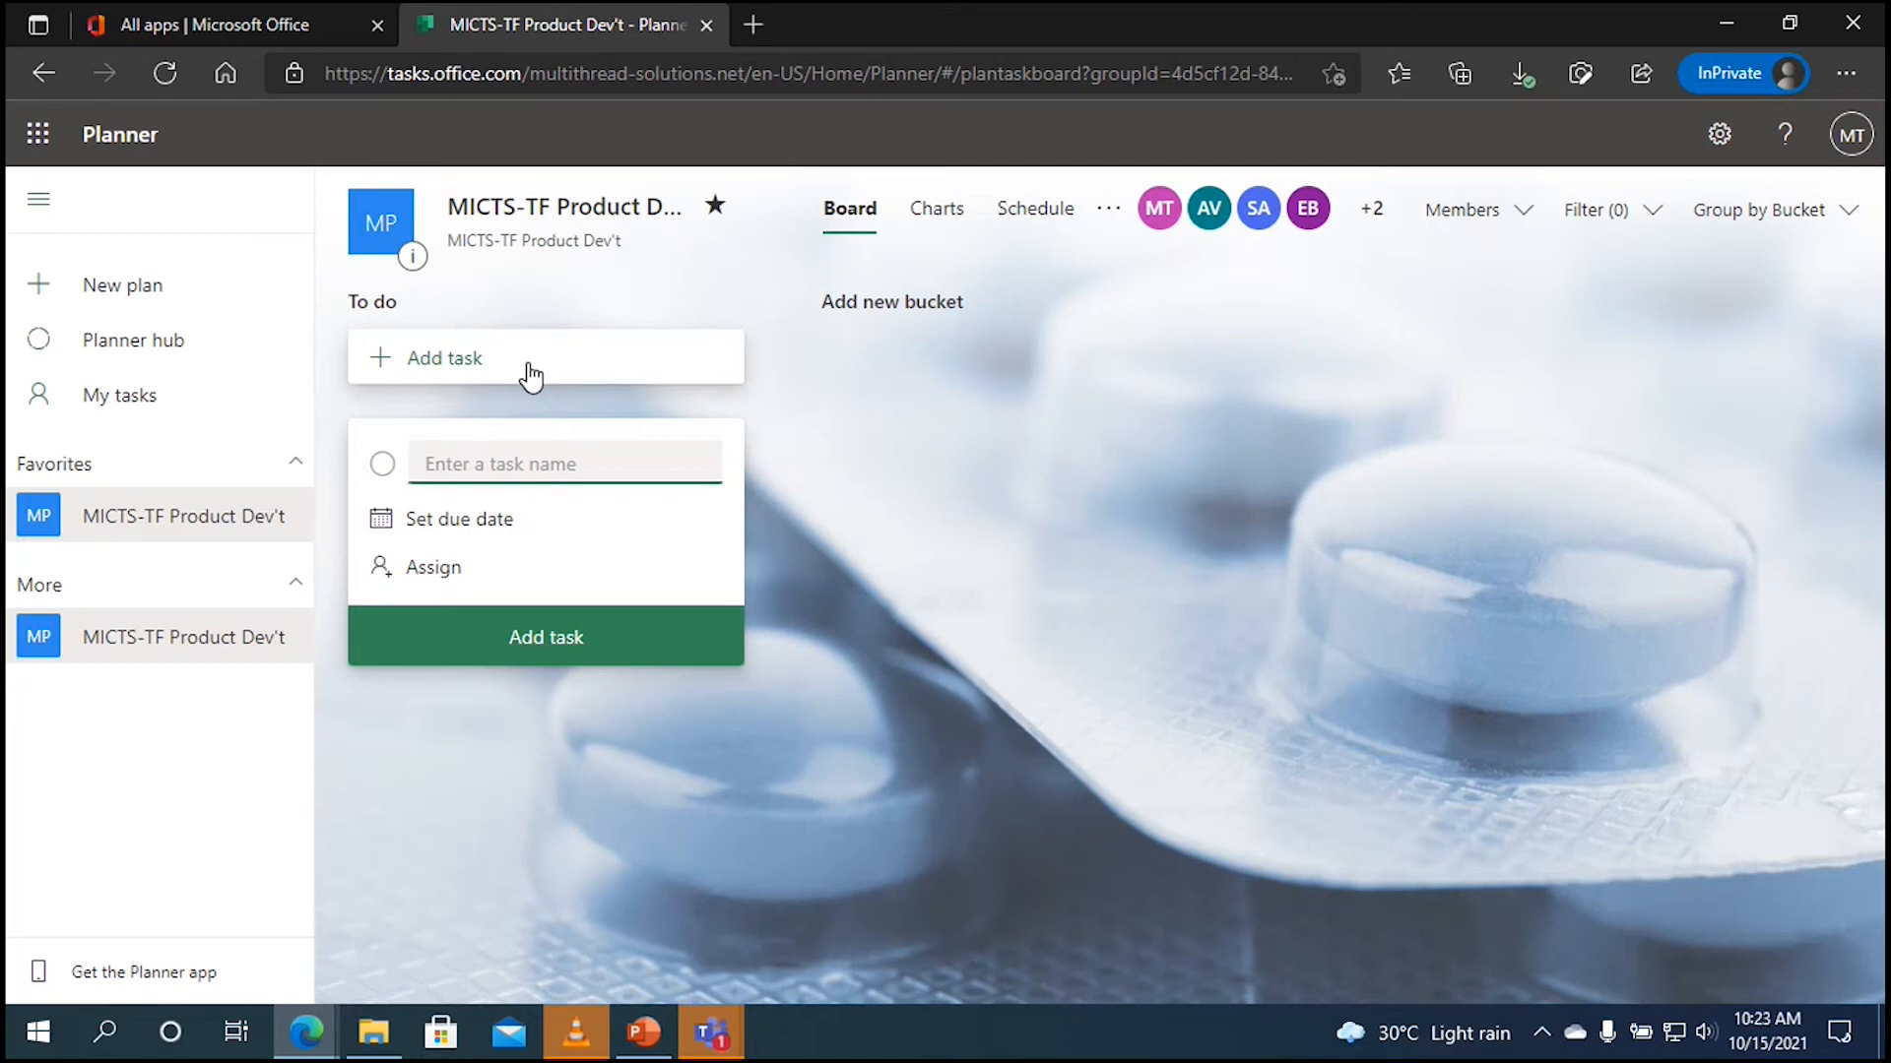
# Step: Add the tasks 'Collection of Ideas' and 'Dev't of Ideas' to the To do bucket
pyautogui.write('Collection of Ideas')
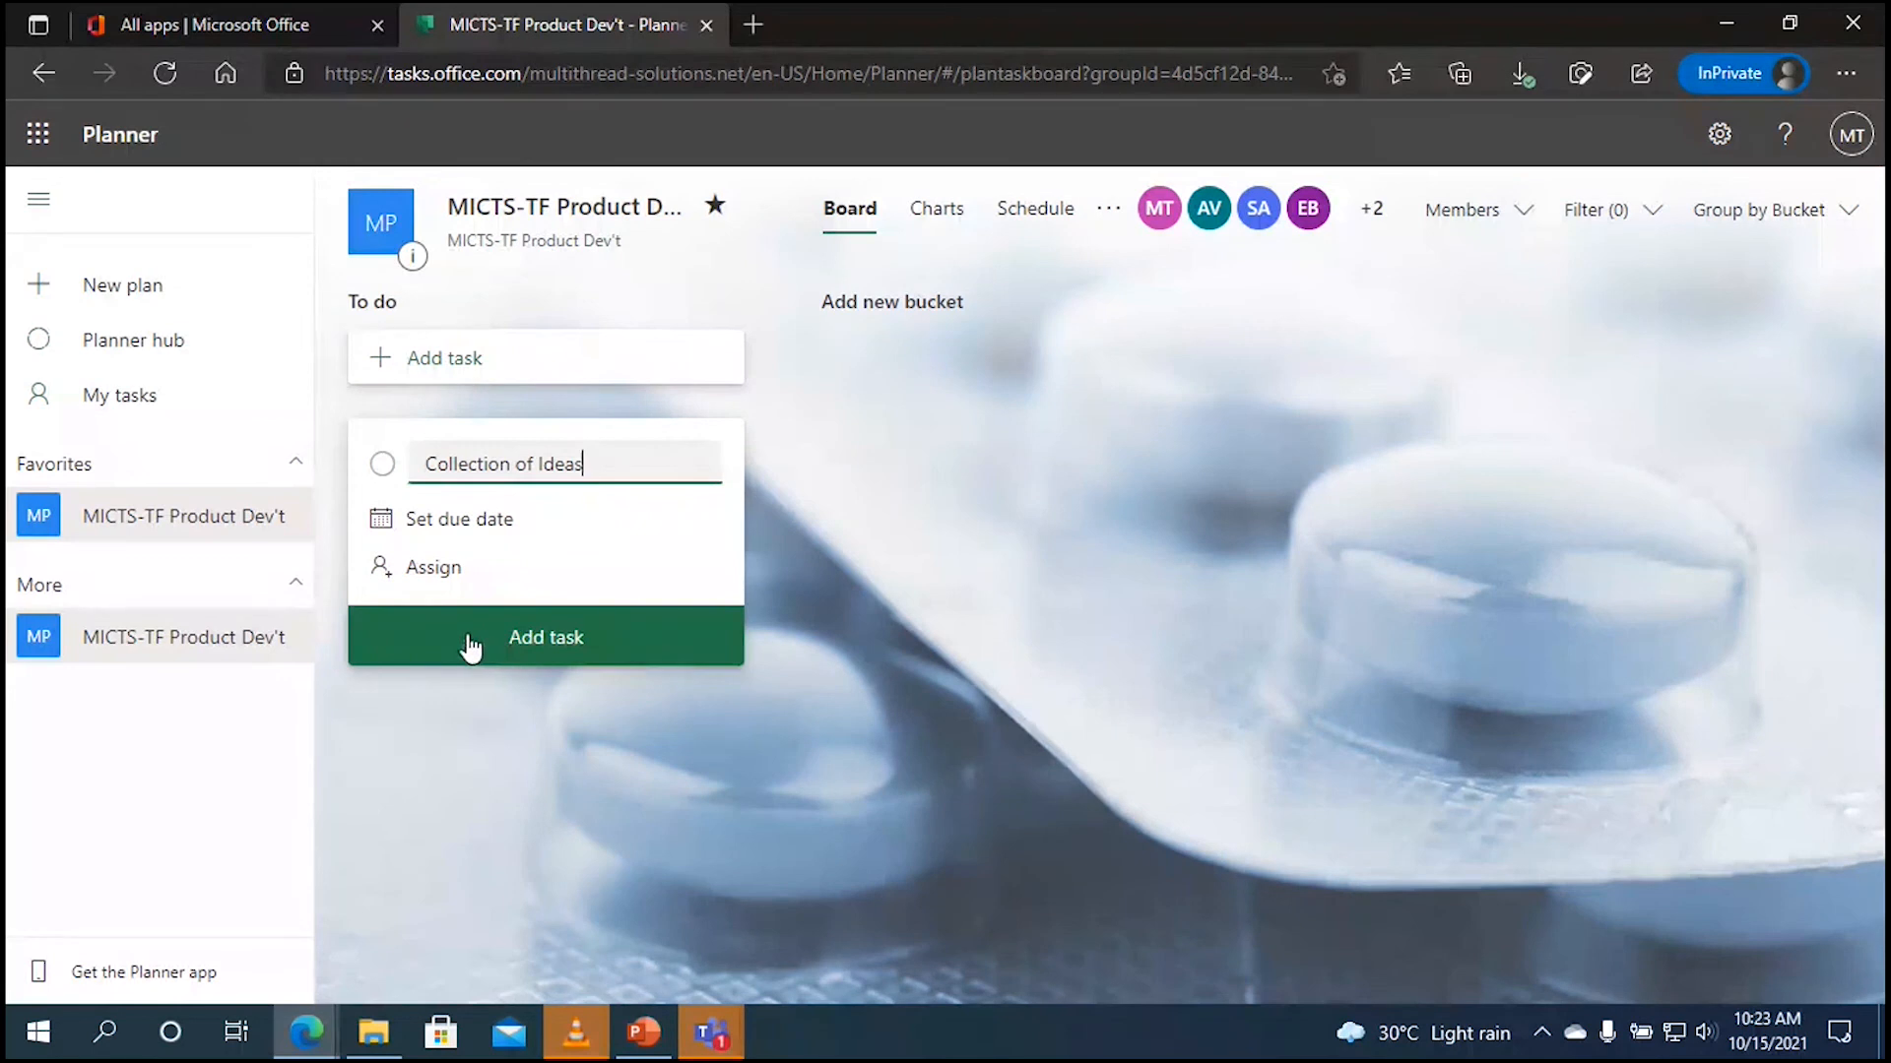
pyautogui.click(469, 646)
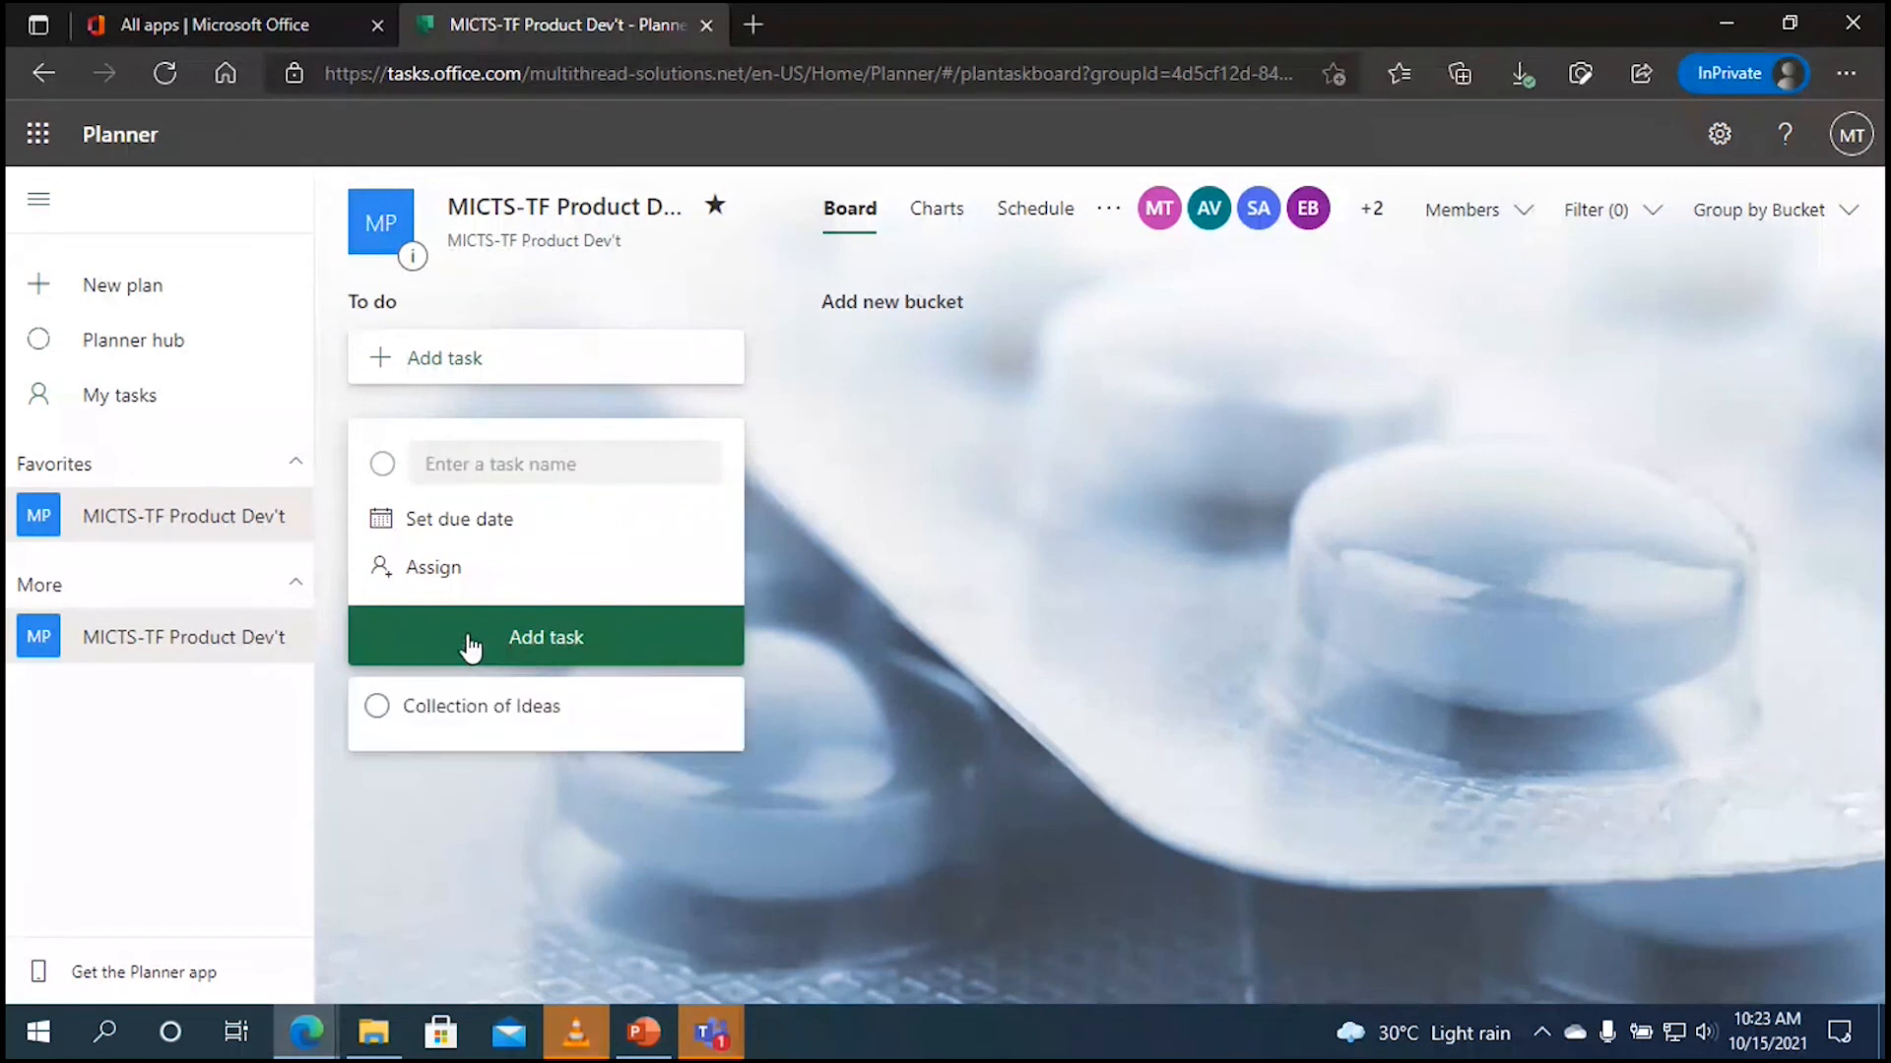
pyautogui.click(454, 707)
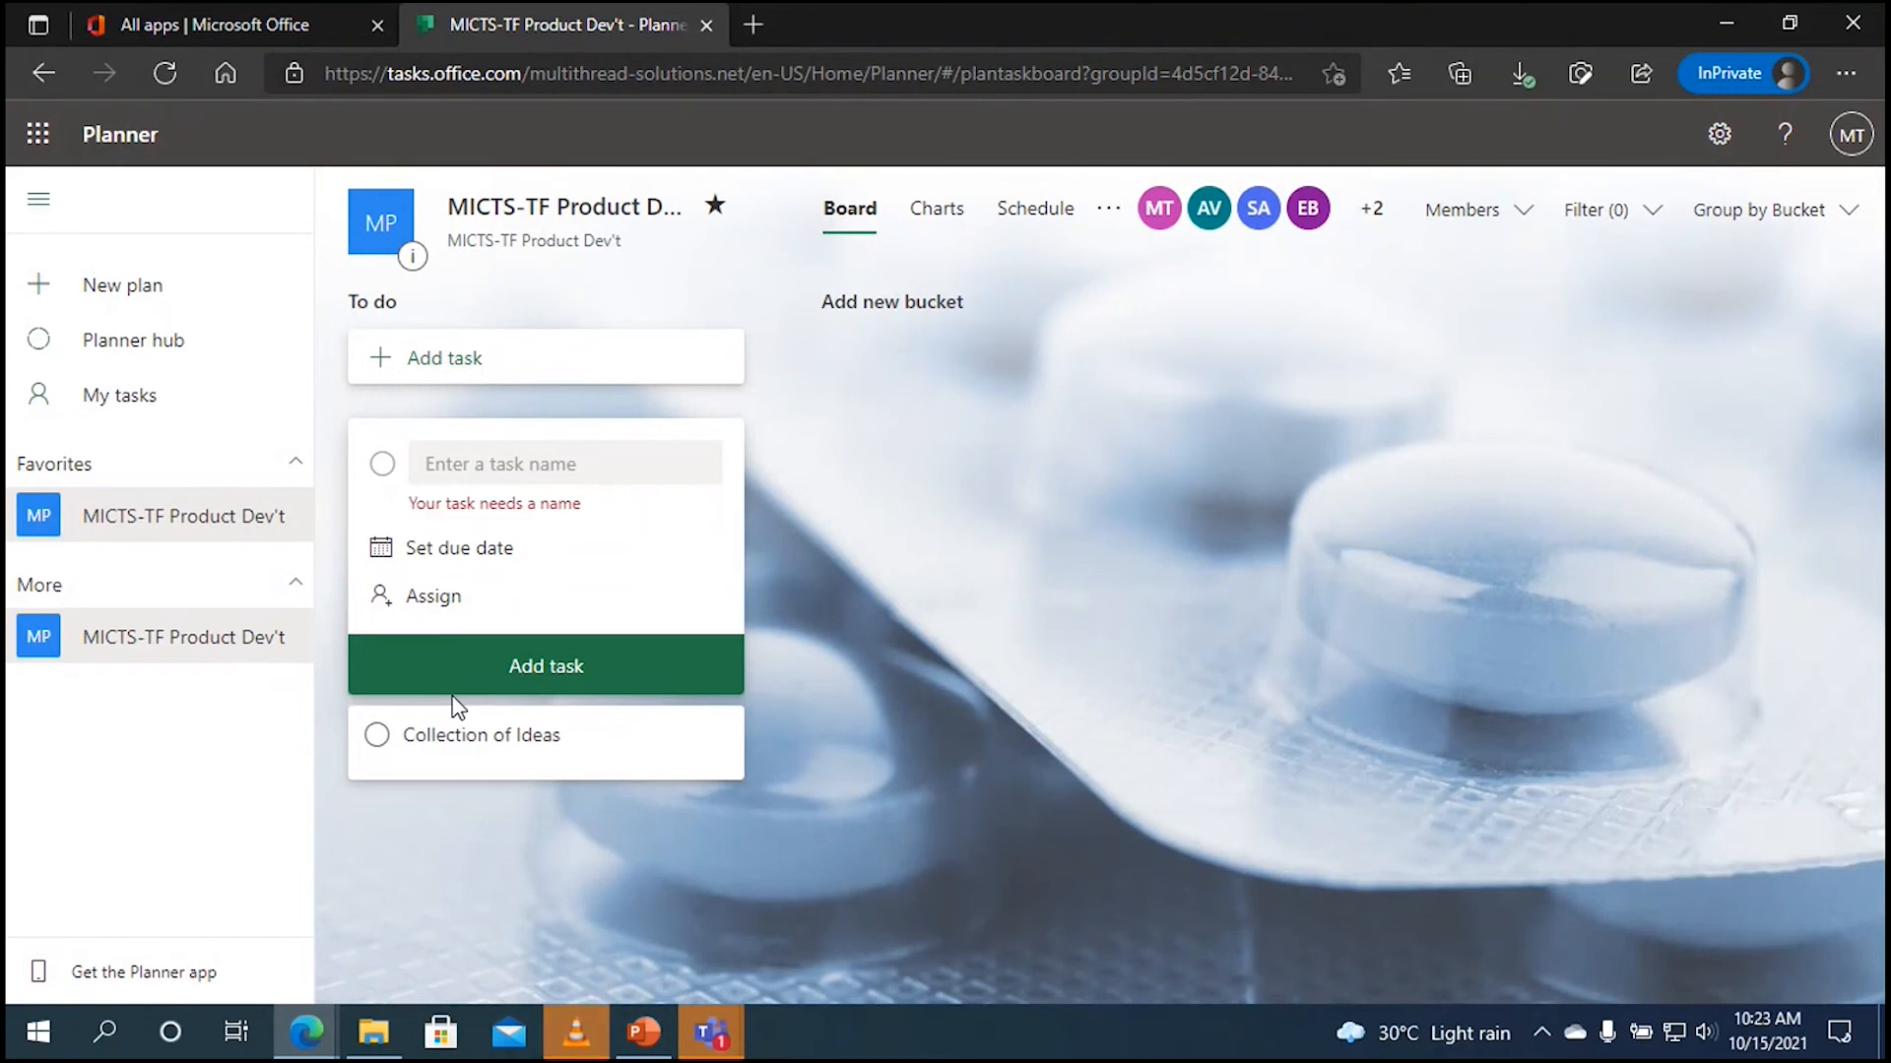
pyautogui.click(587, 465)
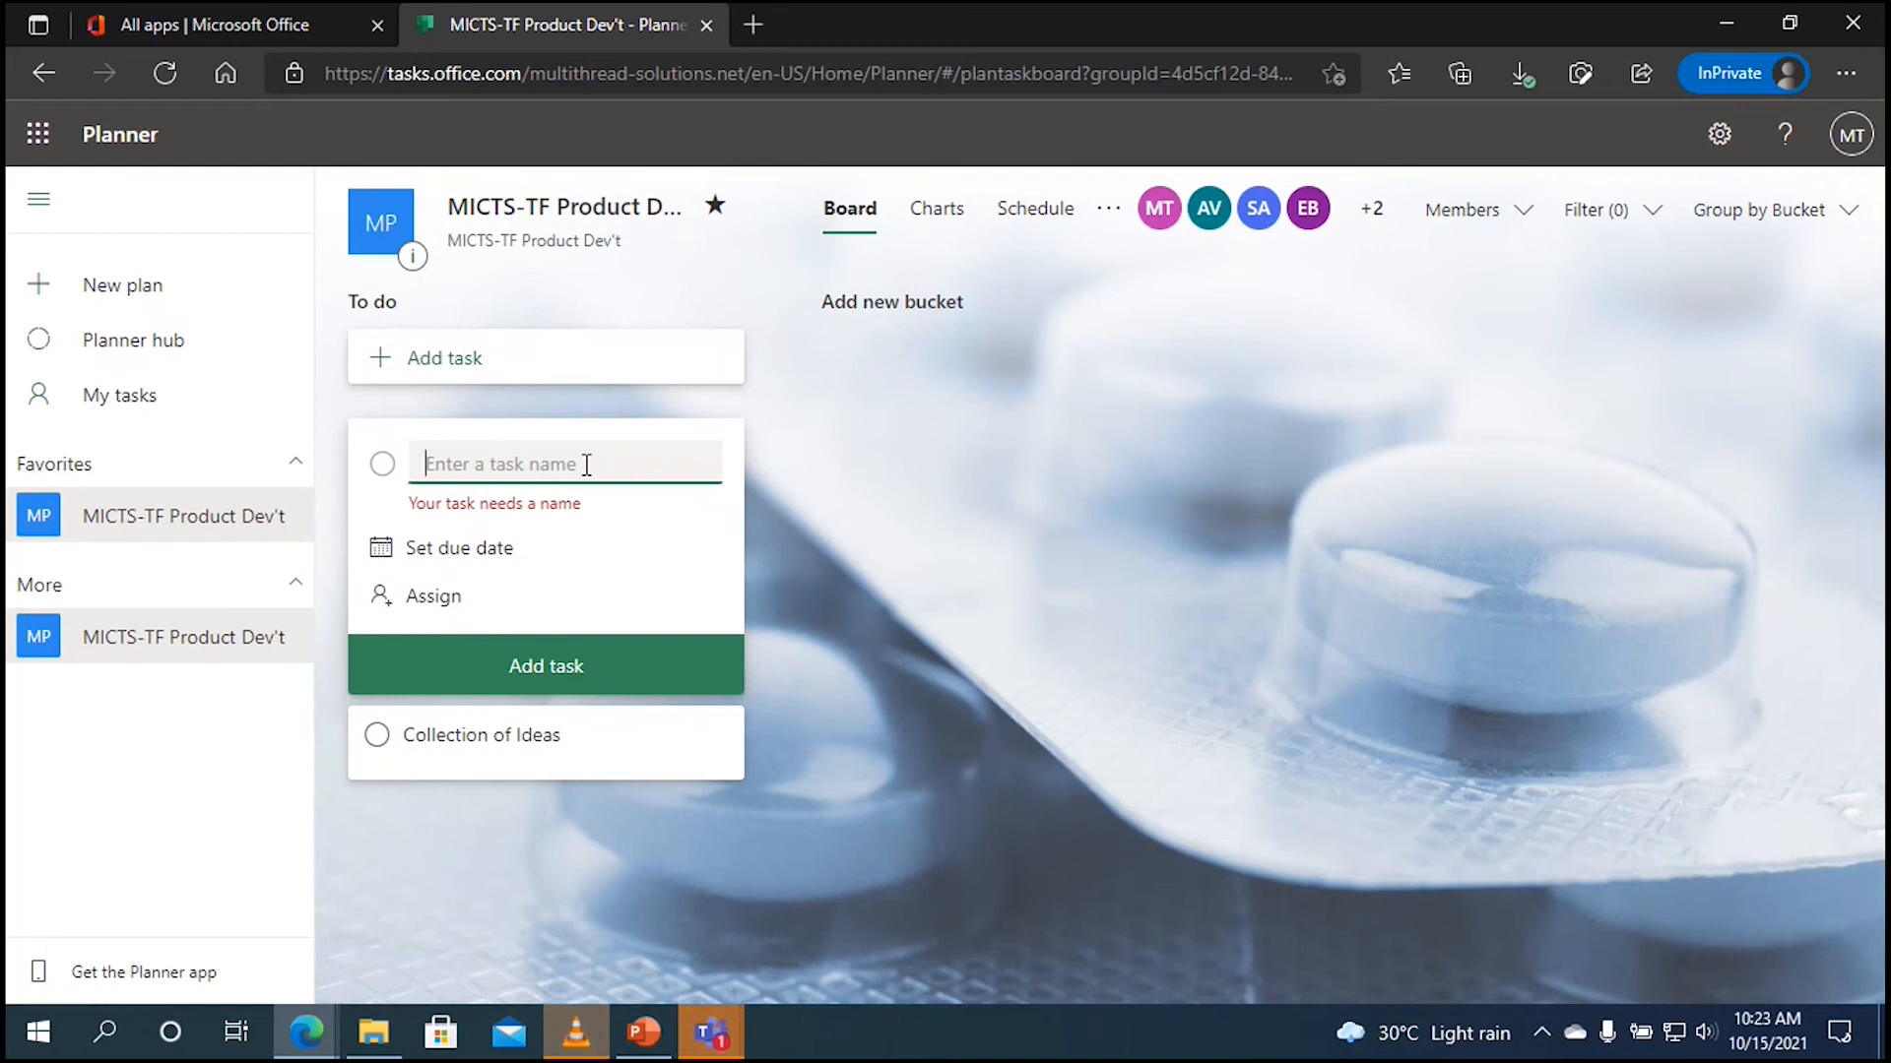
pyautogui.write('Dev')
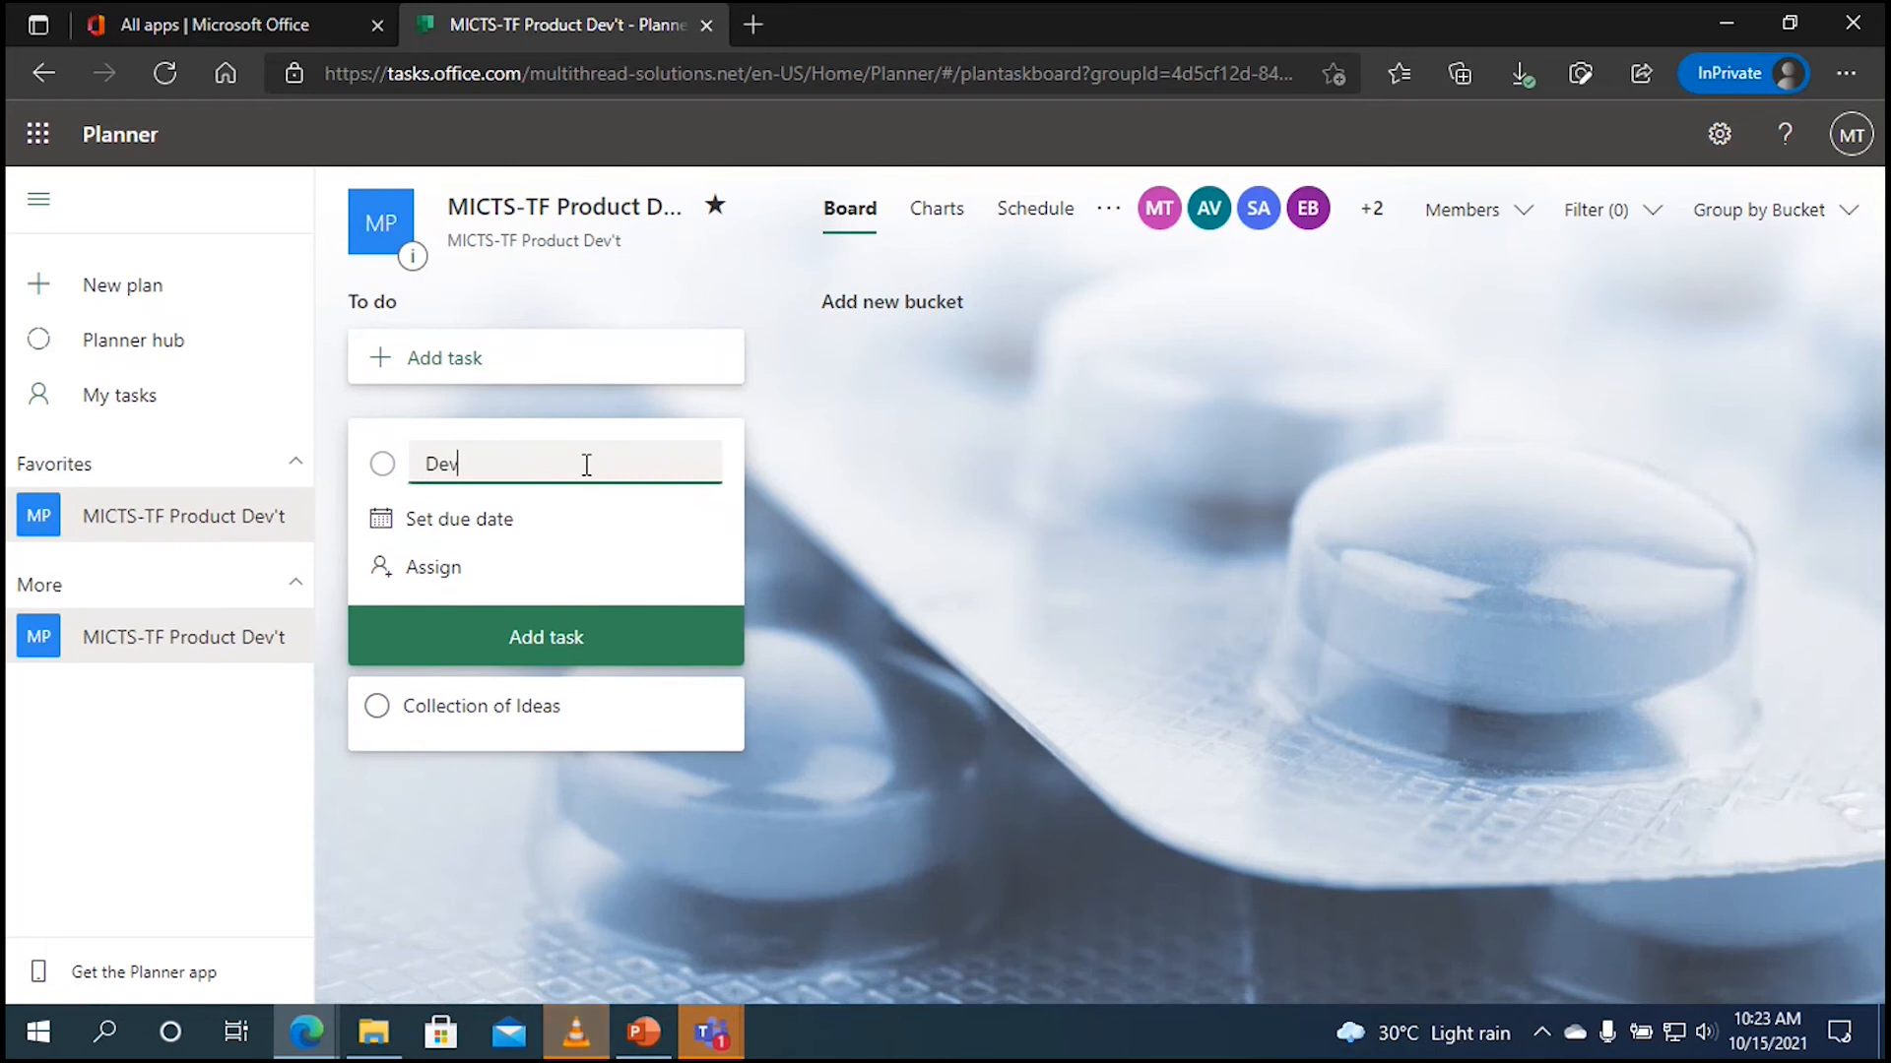
pyautogui.write("'t of ")
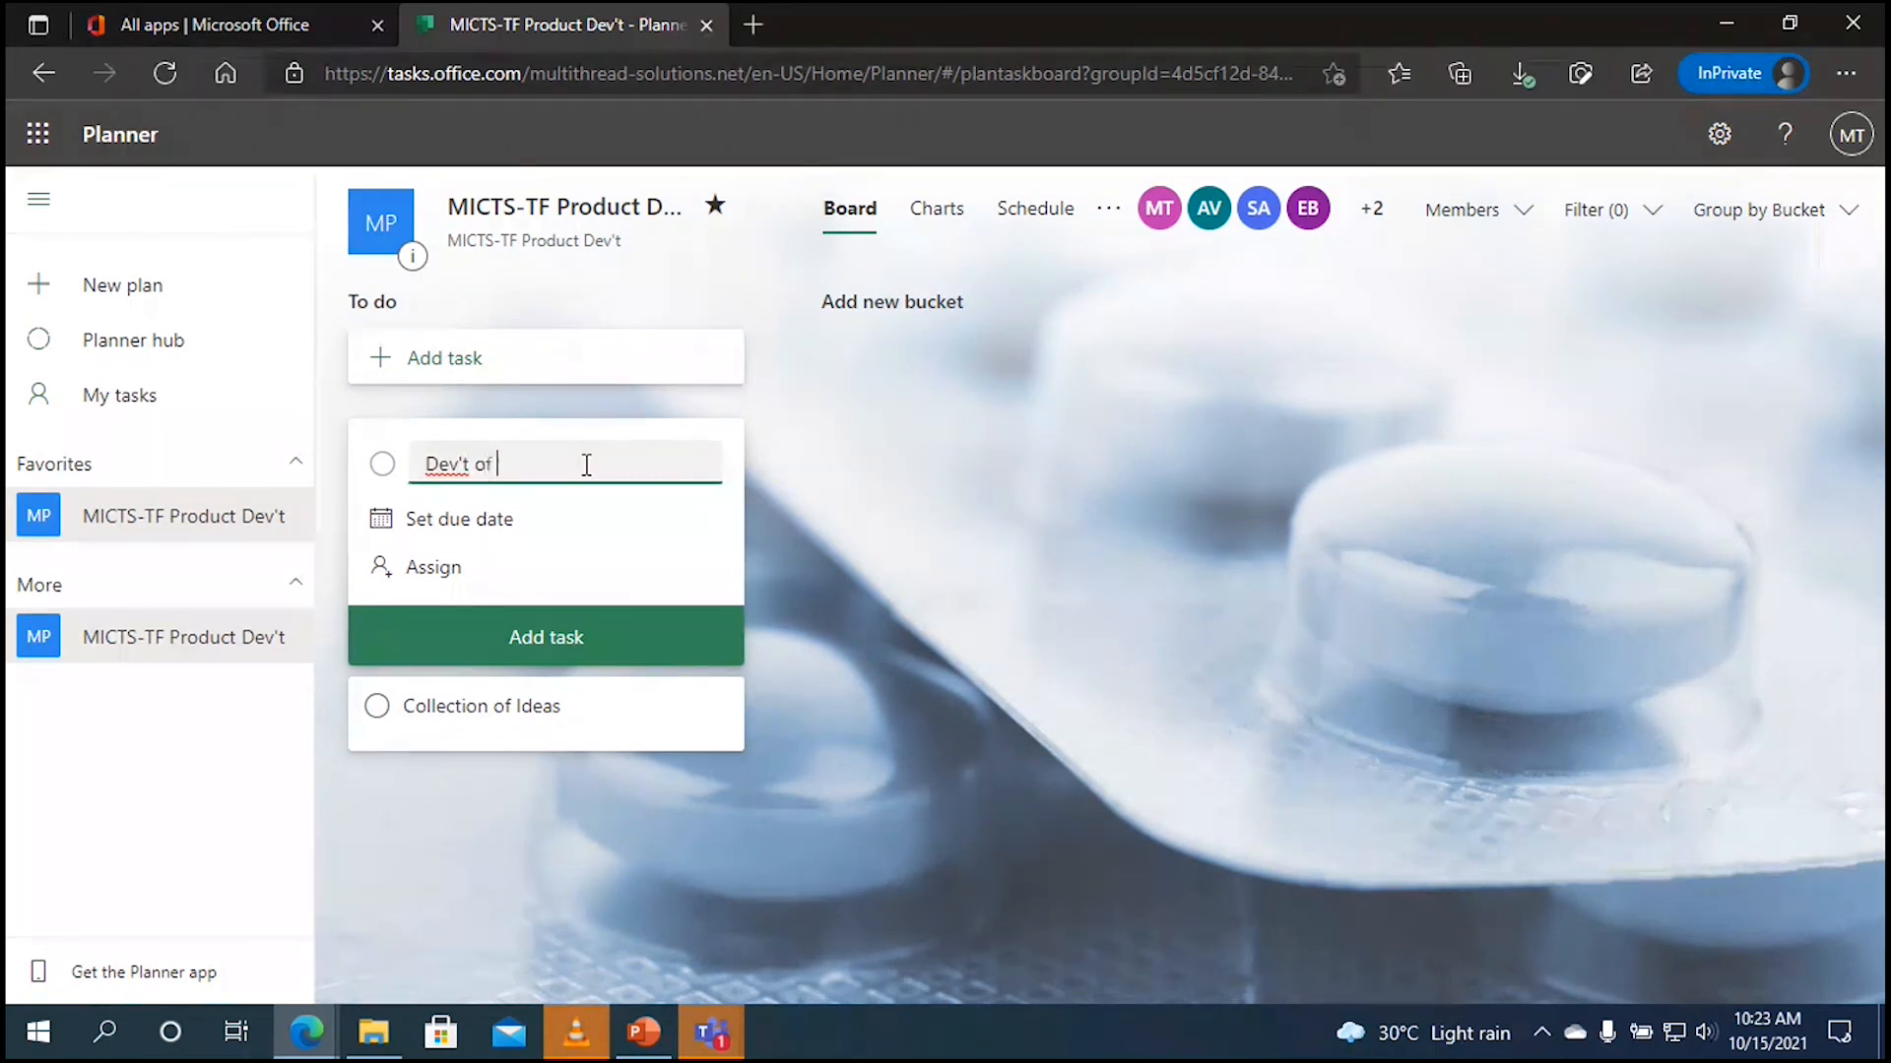
pyautogui.write('Ideas')
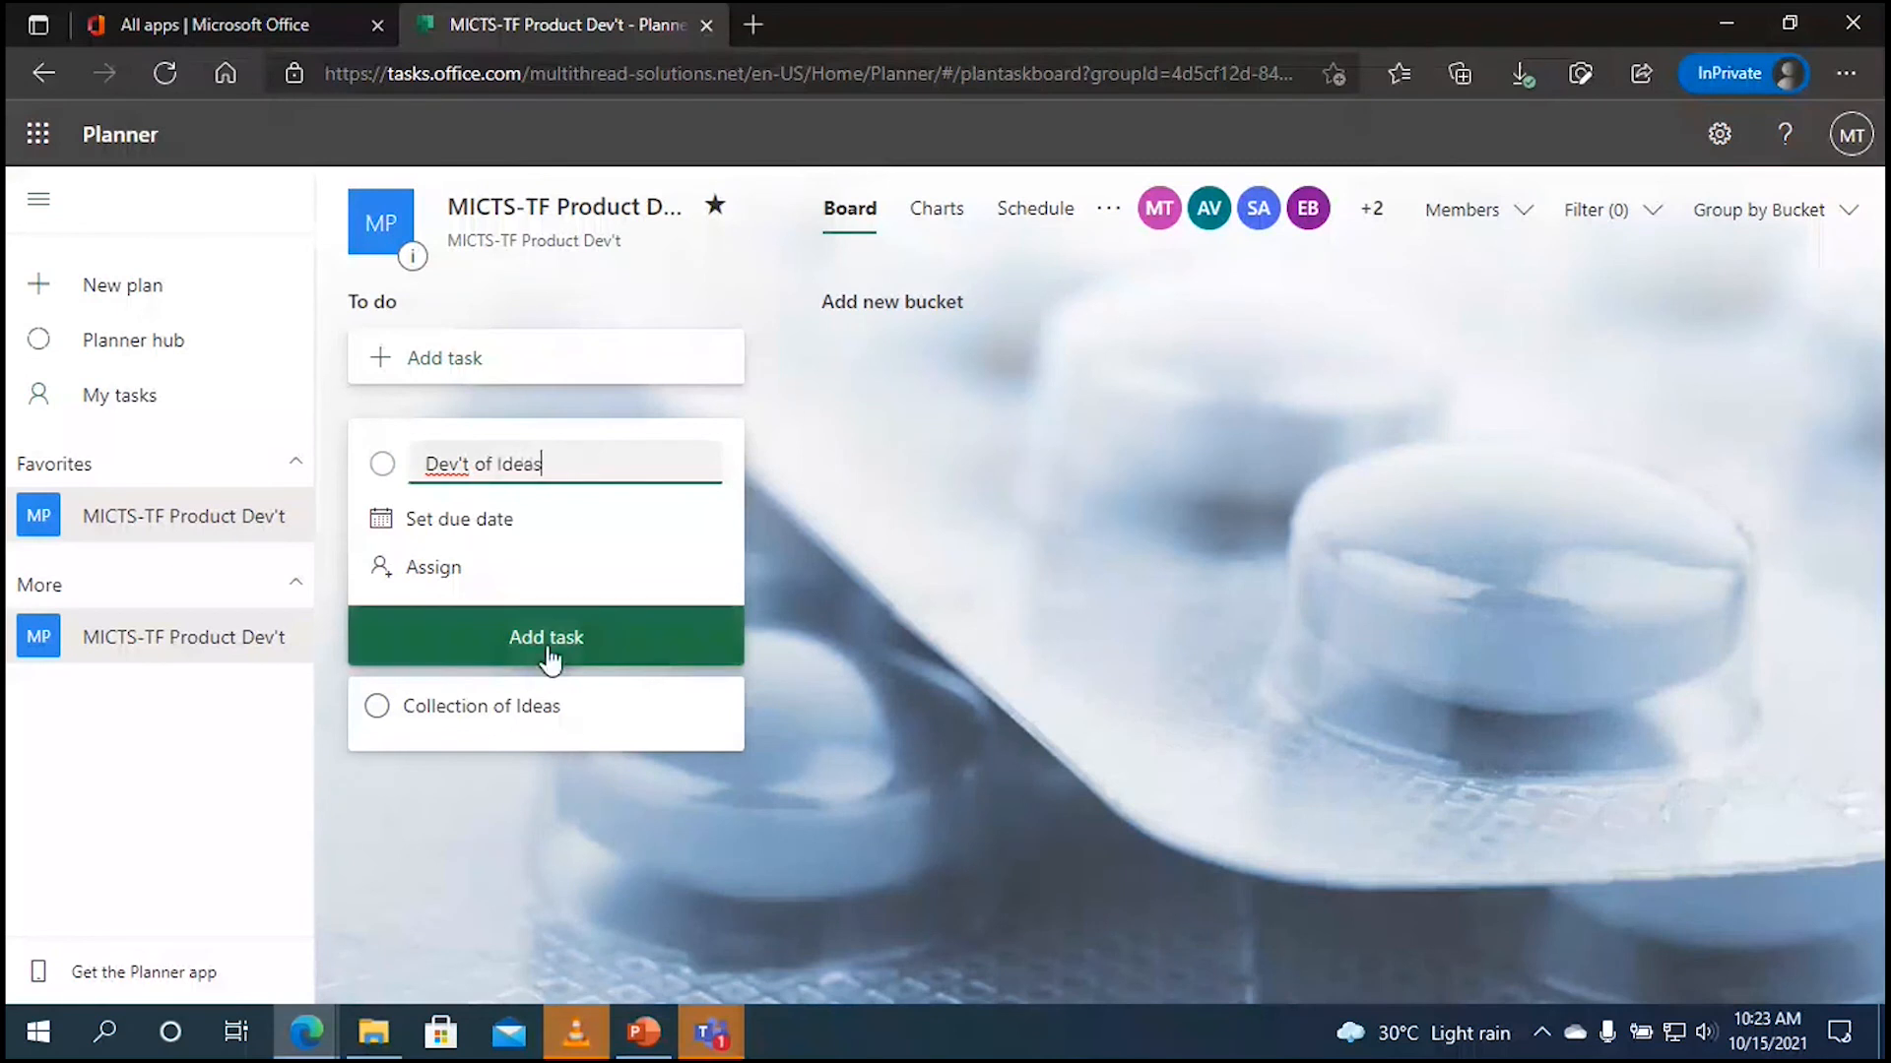
pyautogui.click(549, 658)
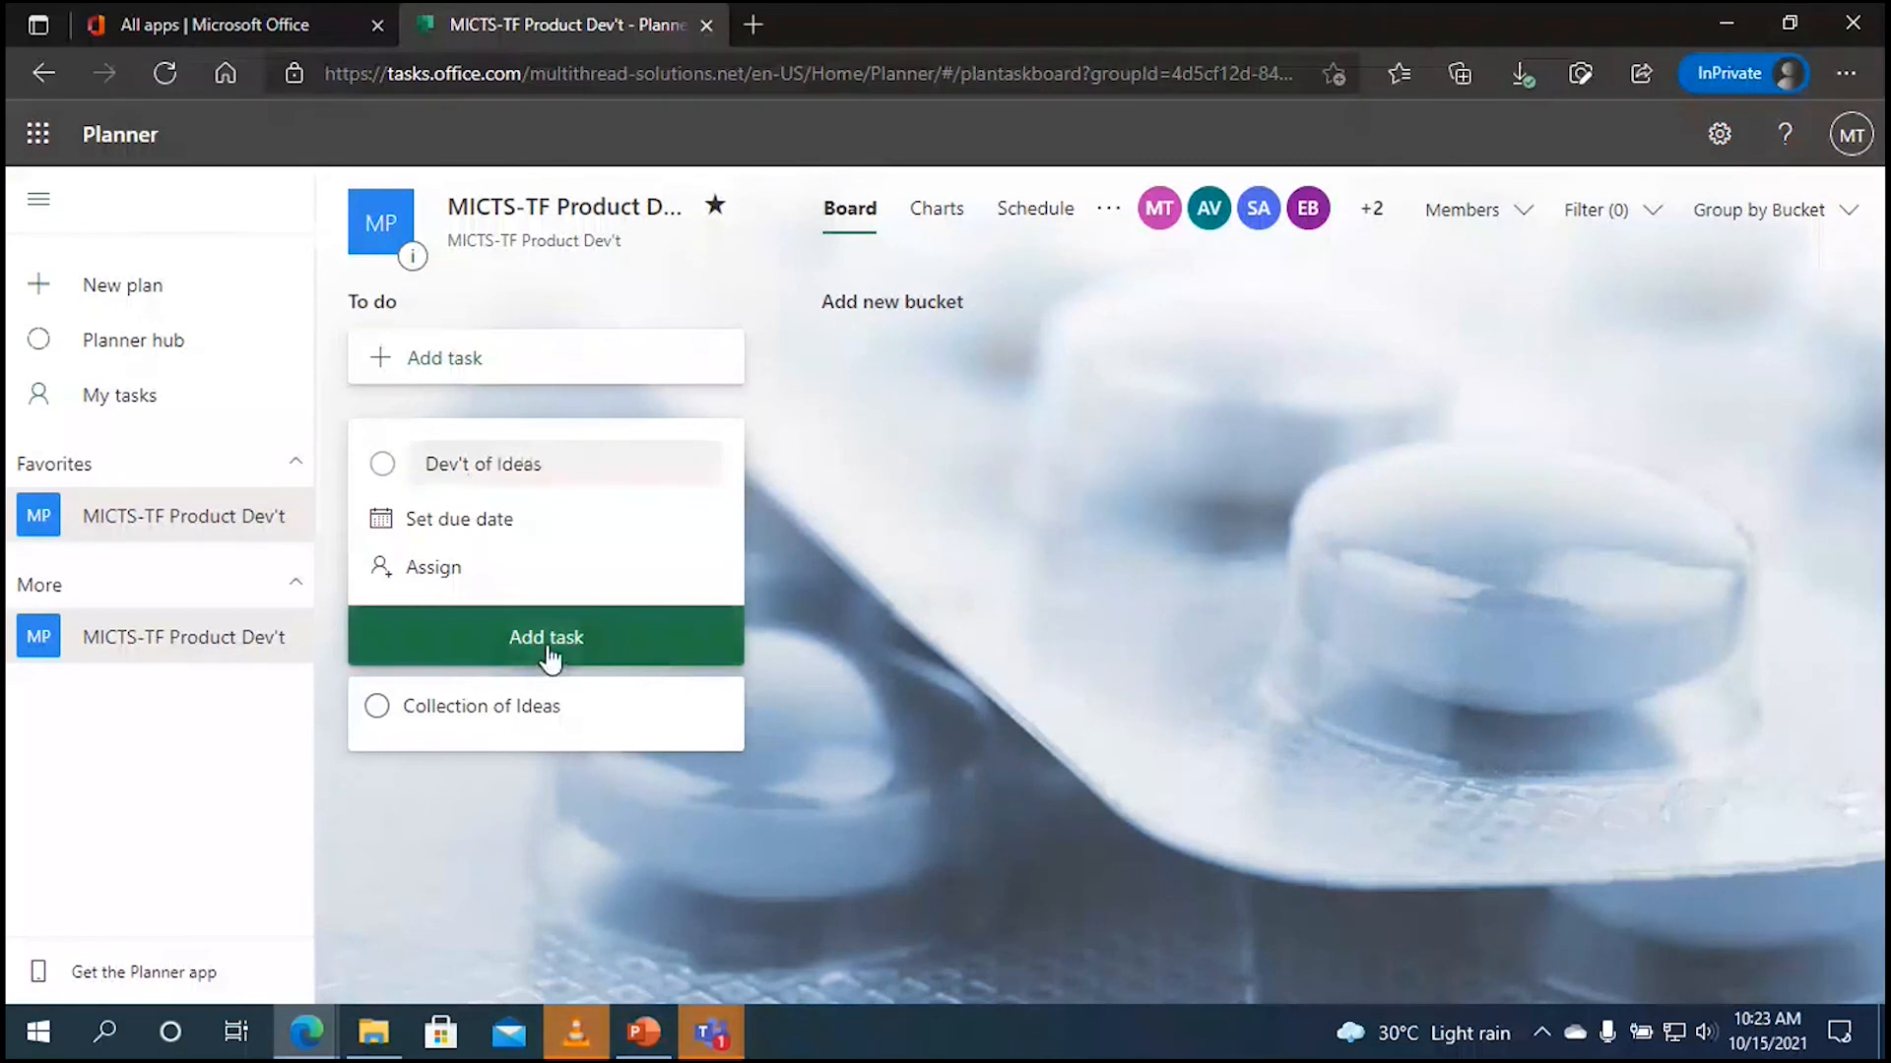
# Step: Add the tasks 'Presenting of Prototype' and 'Pricing of Product' to To do
pyautogui.click(570, 465)
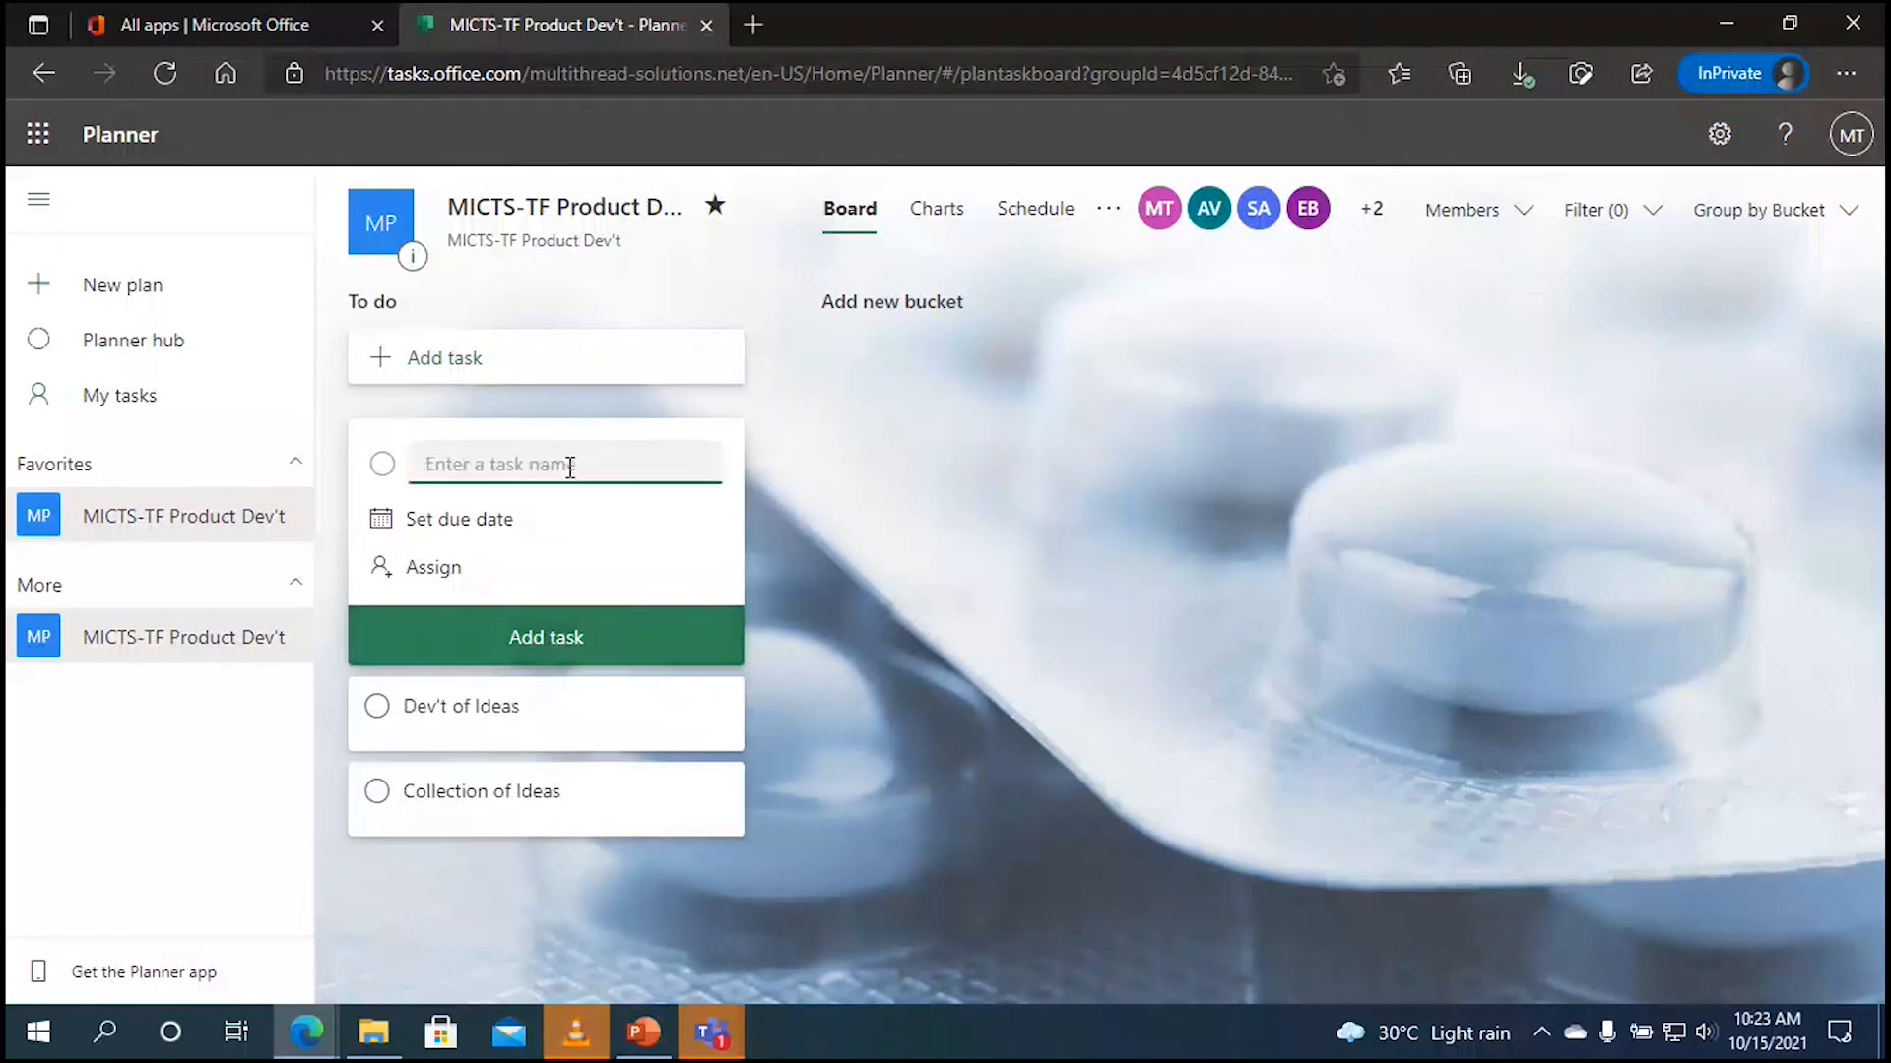
pyautogui.write('P')
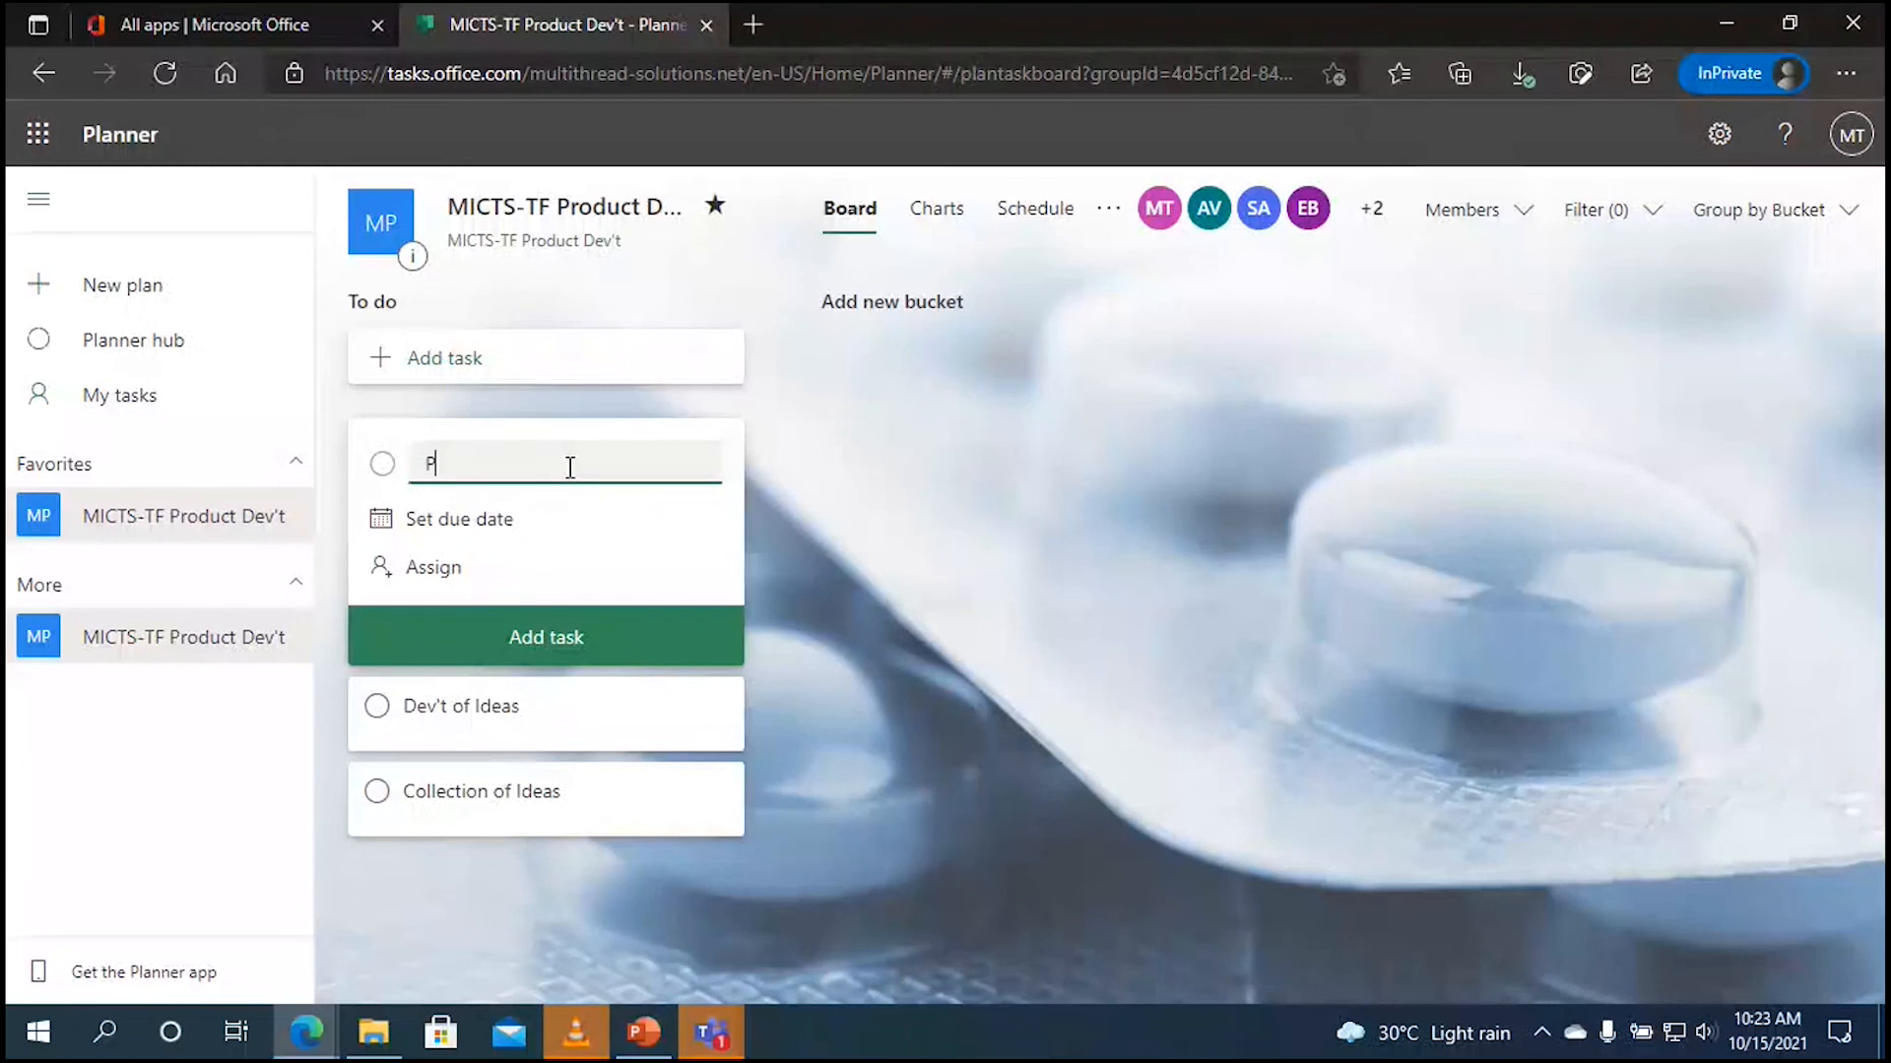
pyautogui.write('resenti')
pyautogui.write('of Prototype')
pyautogui.click(583, 652)
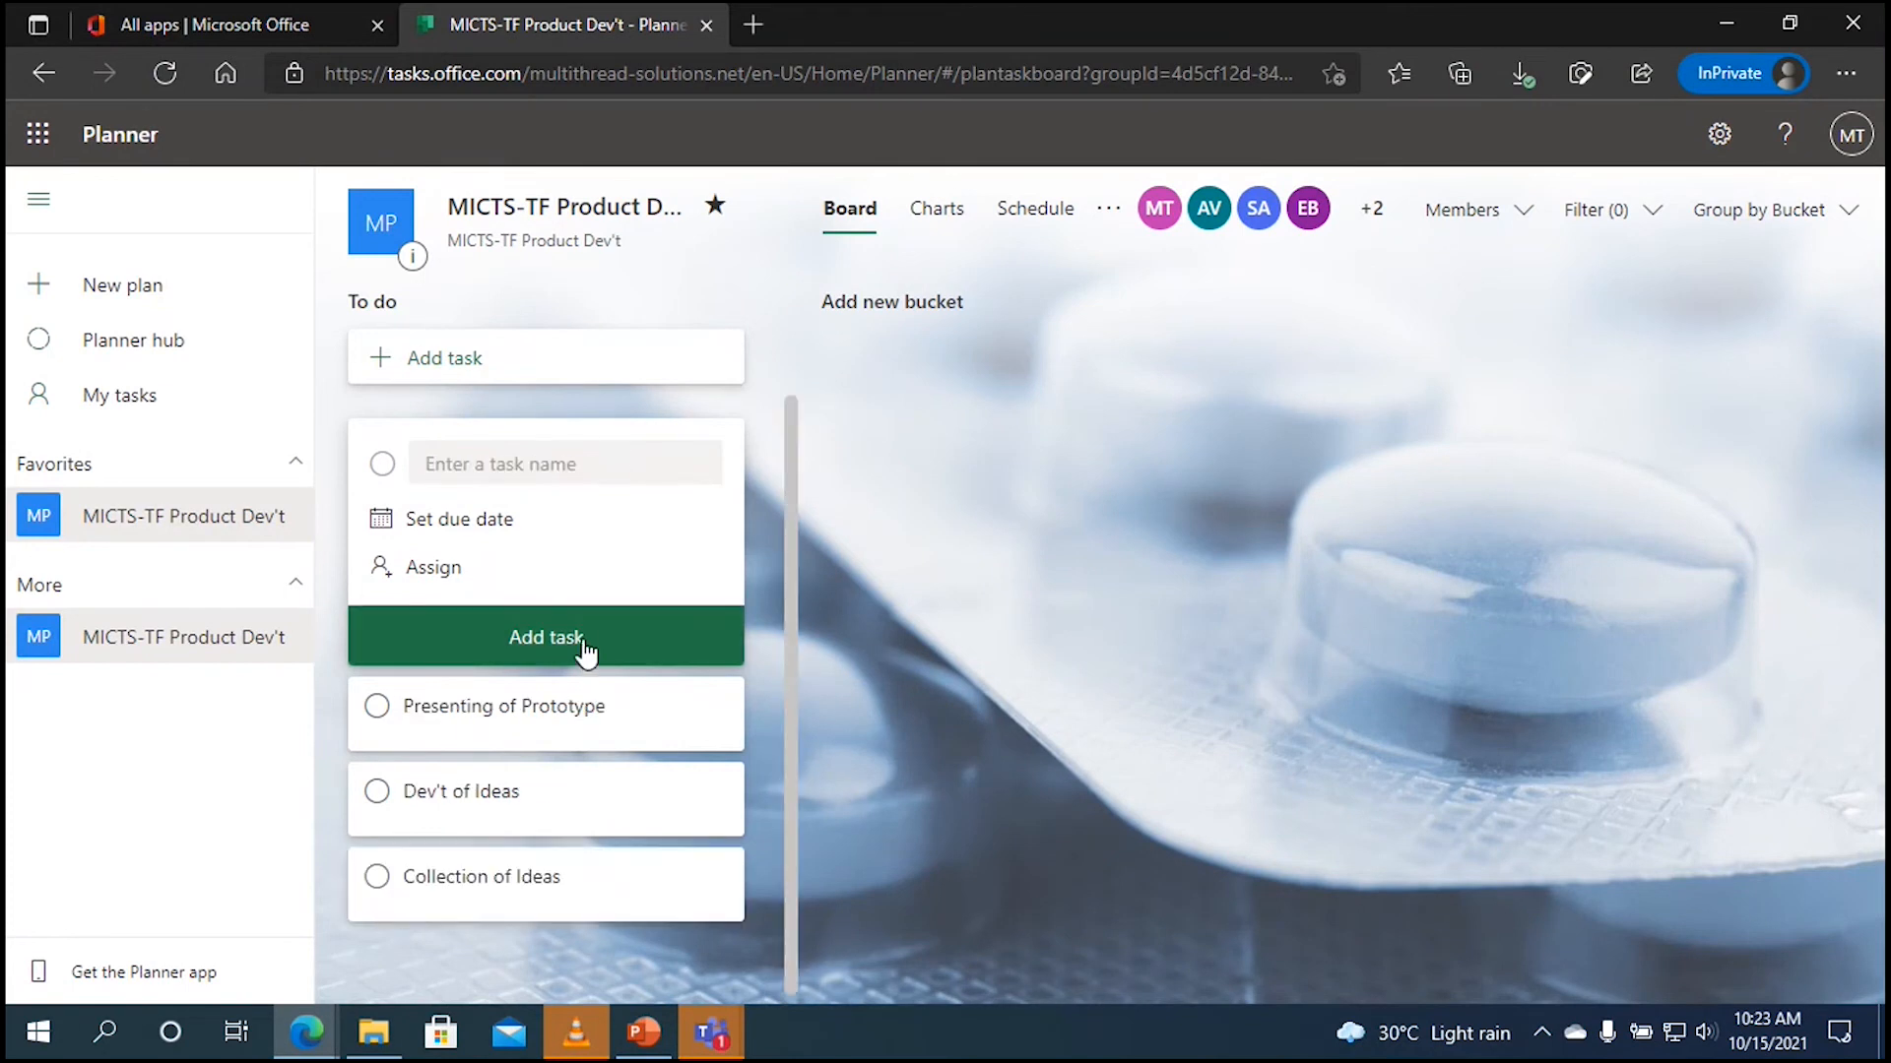
pyautogui.click(561, 462)
pyautogui.write('Pr')
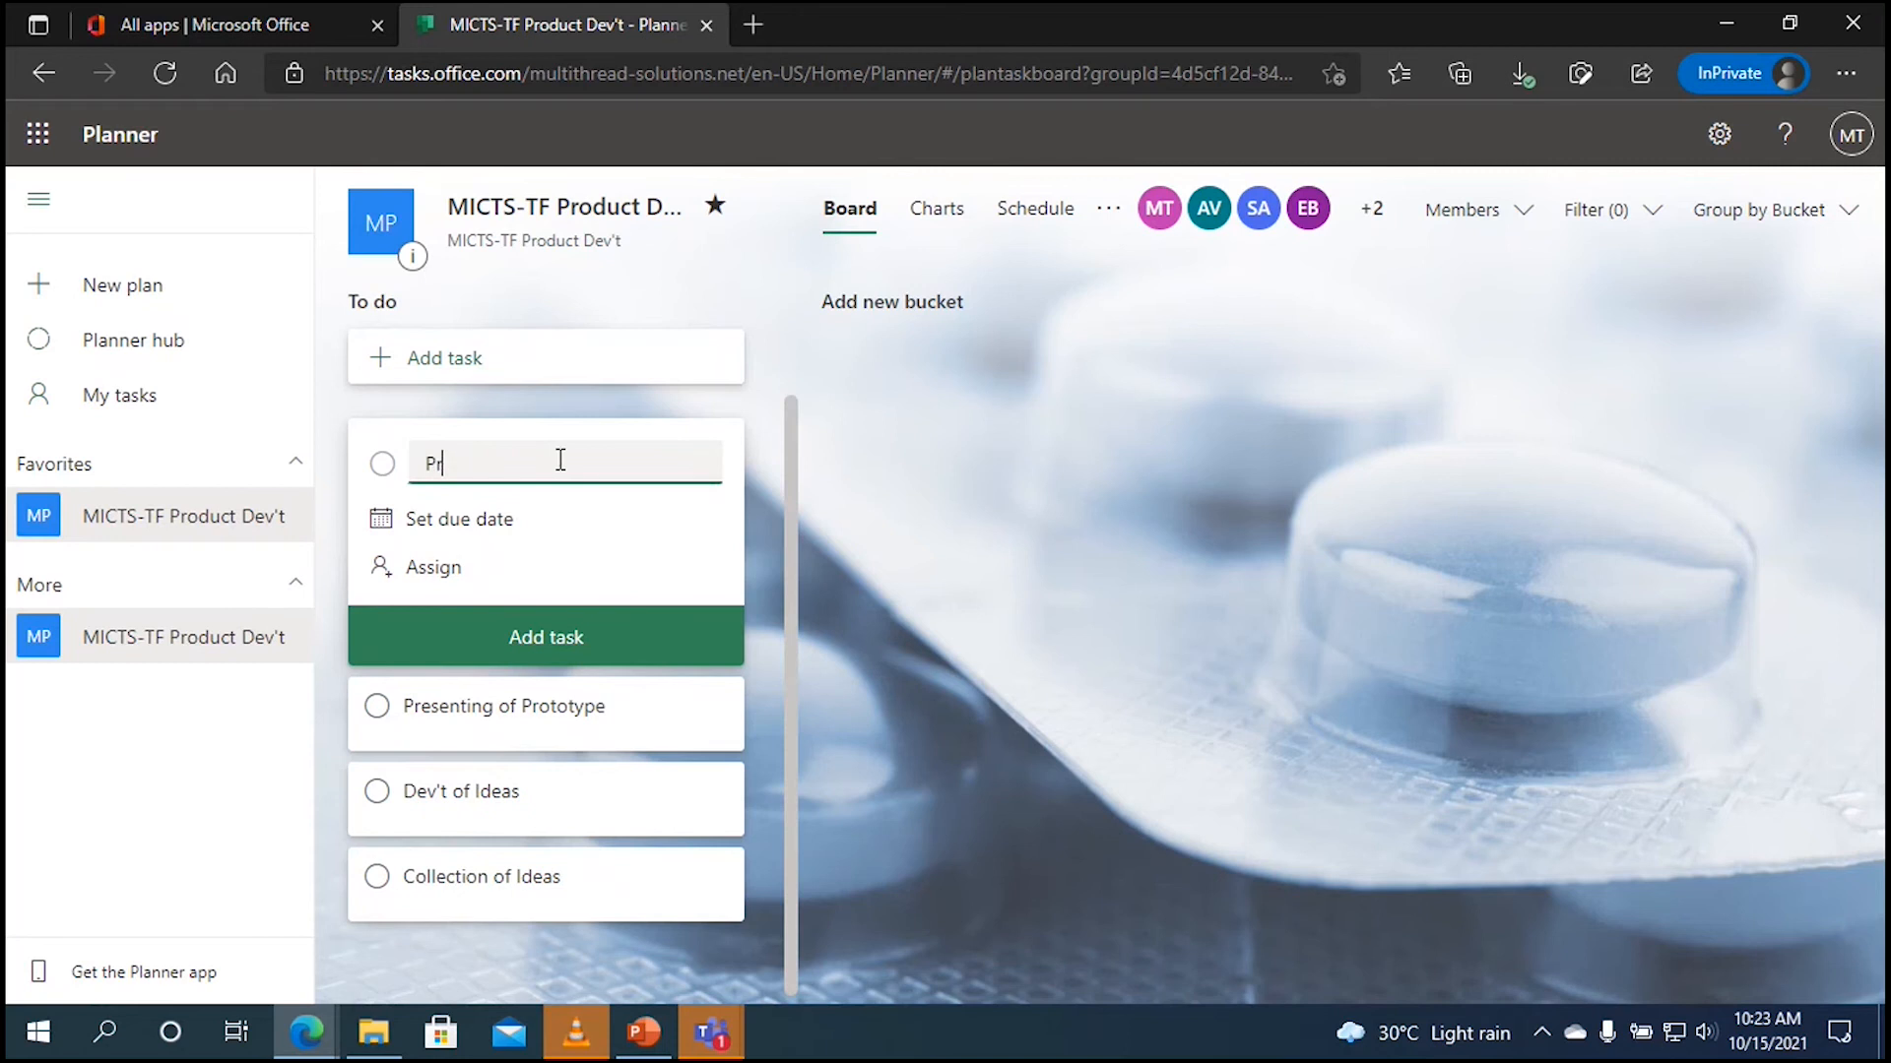
pyautogui.write('icing of Product')
pyautogui.click(598, 640)
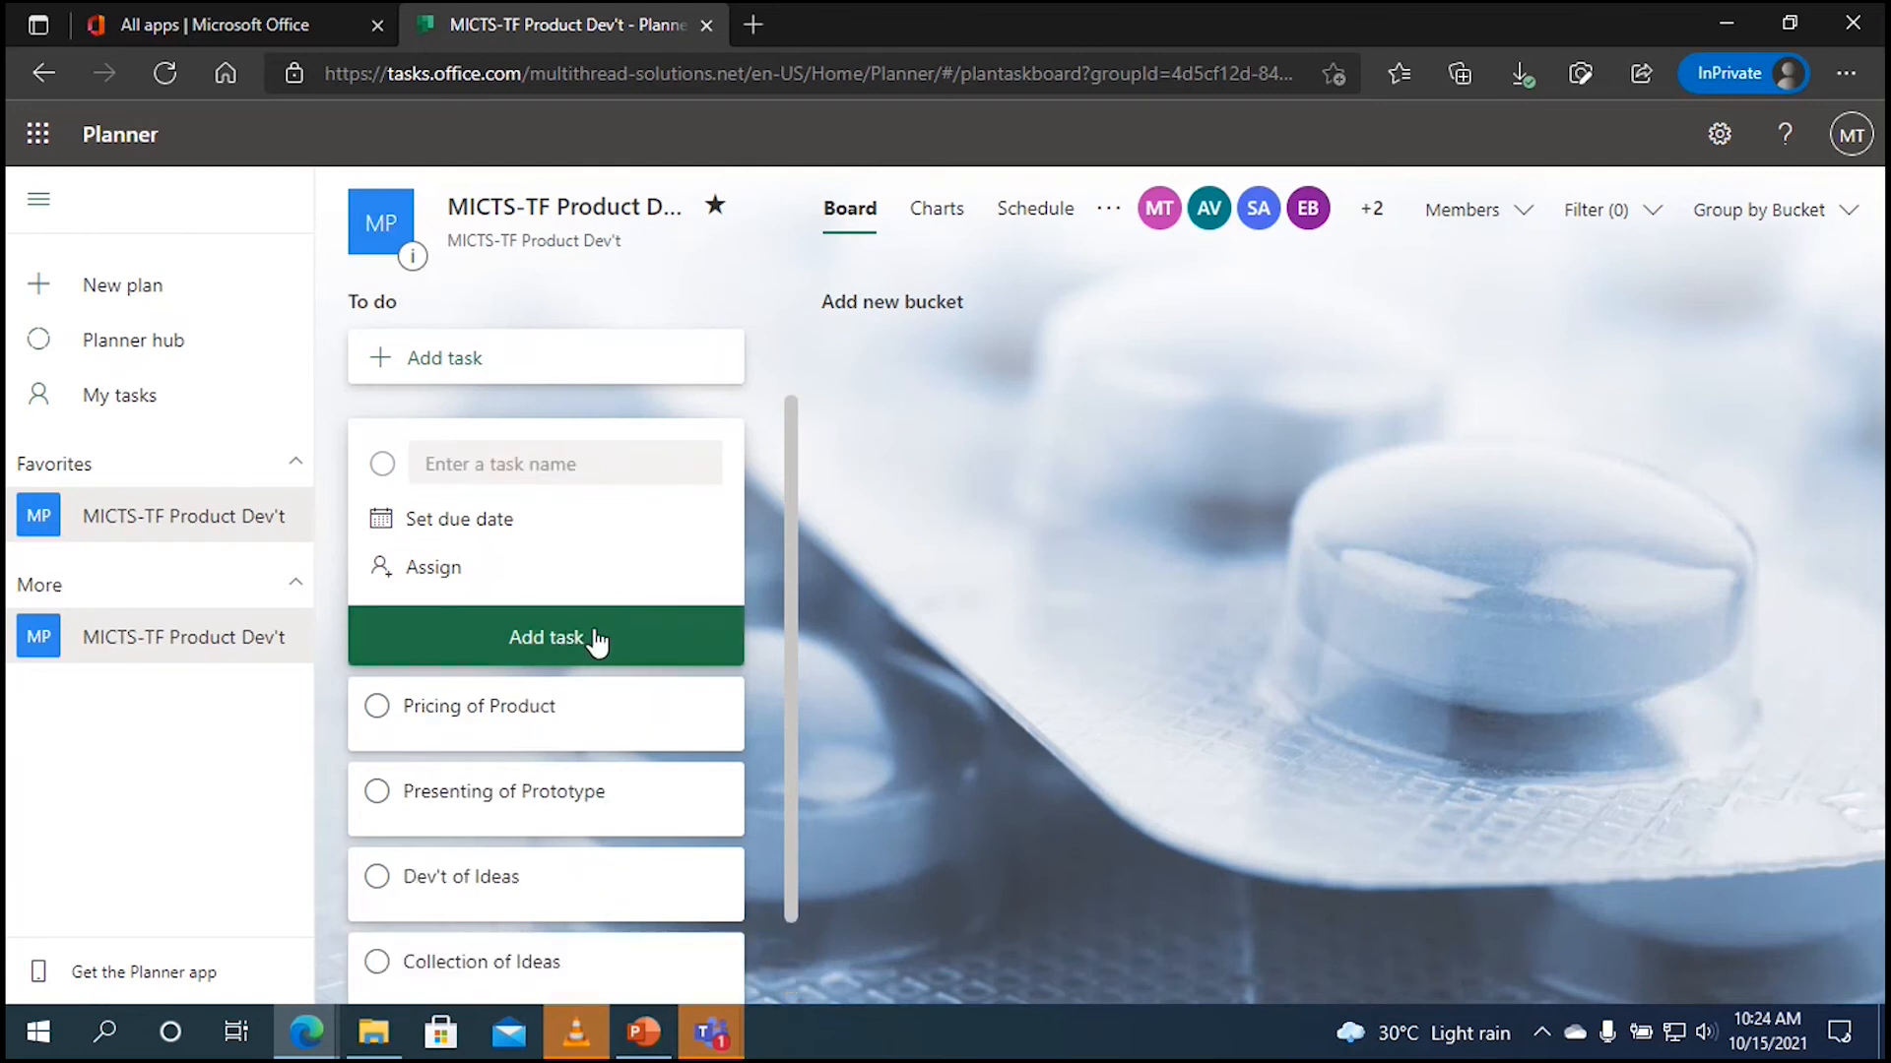
# Step: Add 'Planning for the launch' and 'setting the marketing team' to To do and close the form
pyautogui.click(577, 473)
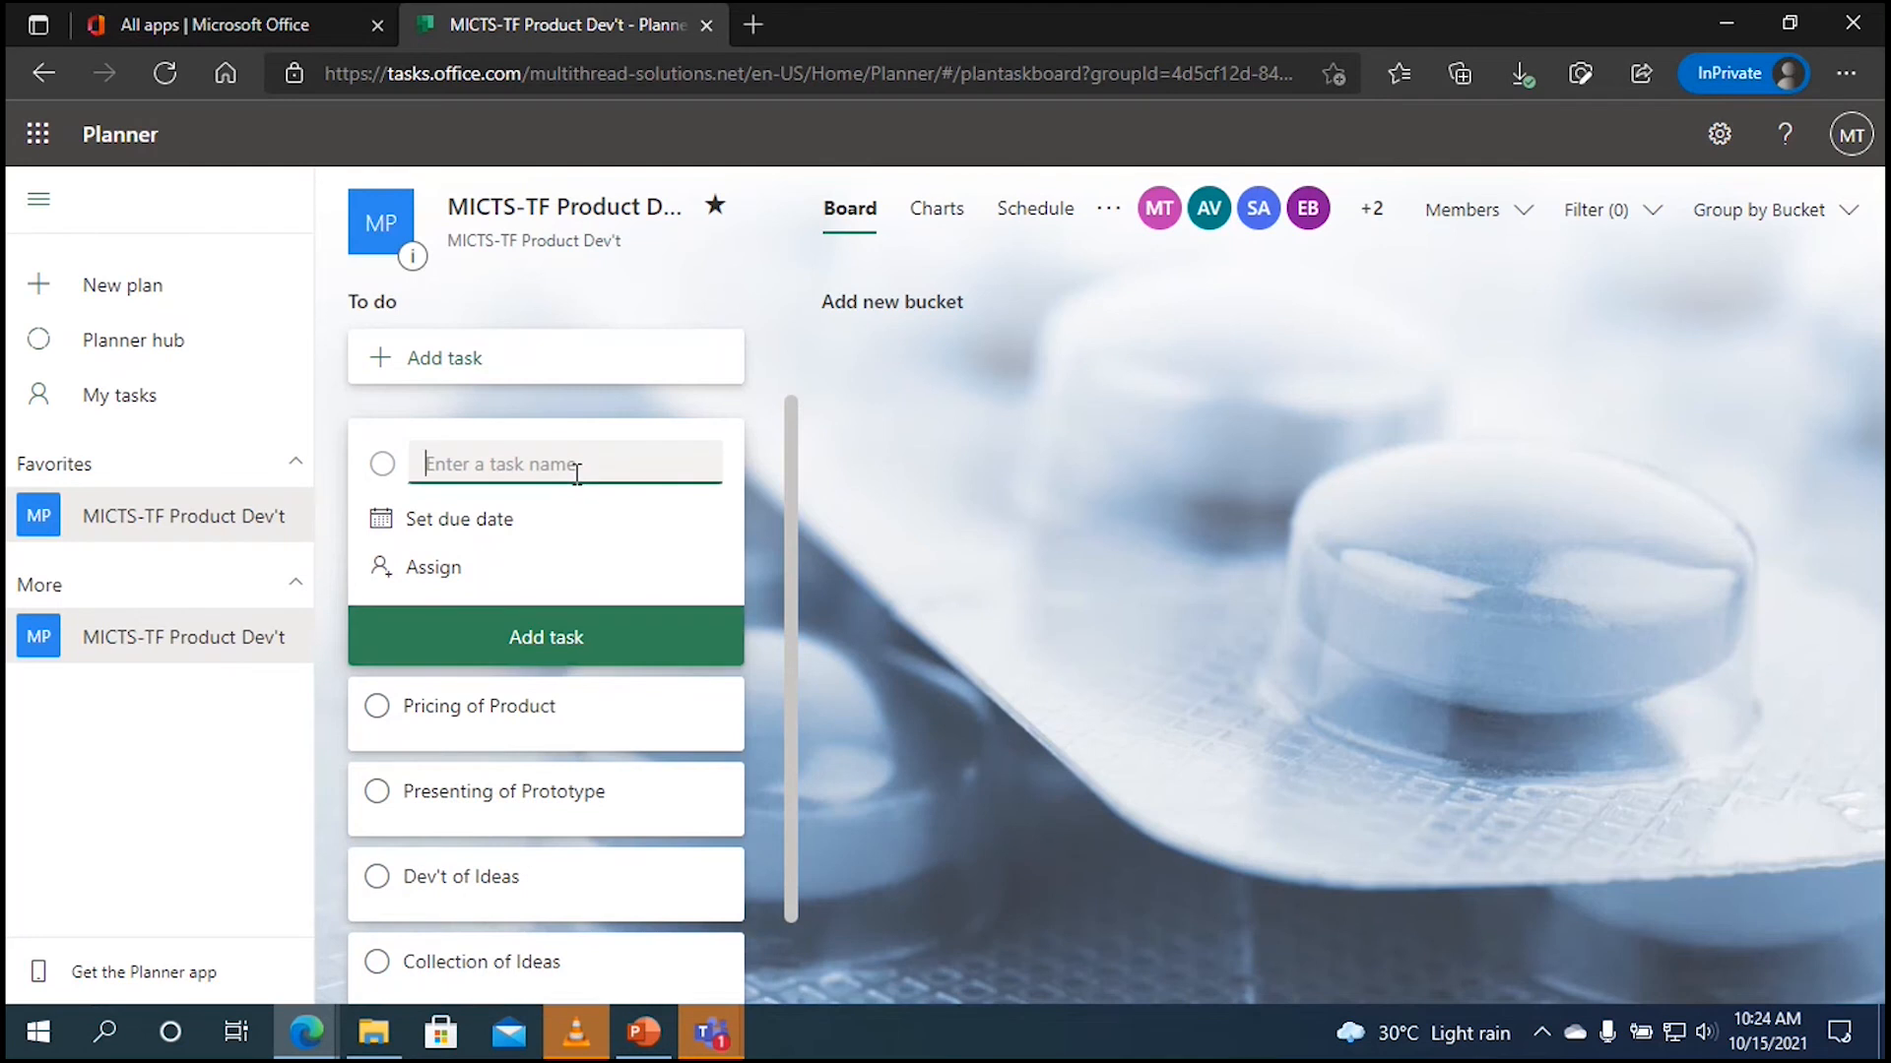
pyautogui.write('Planning for the launch')
pyautogui.click(545, 637)
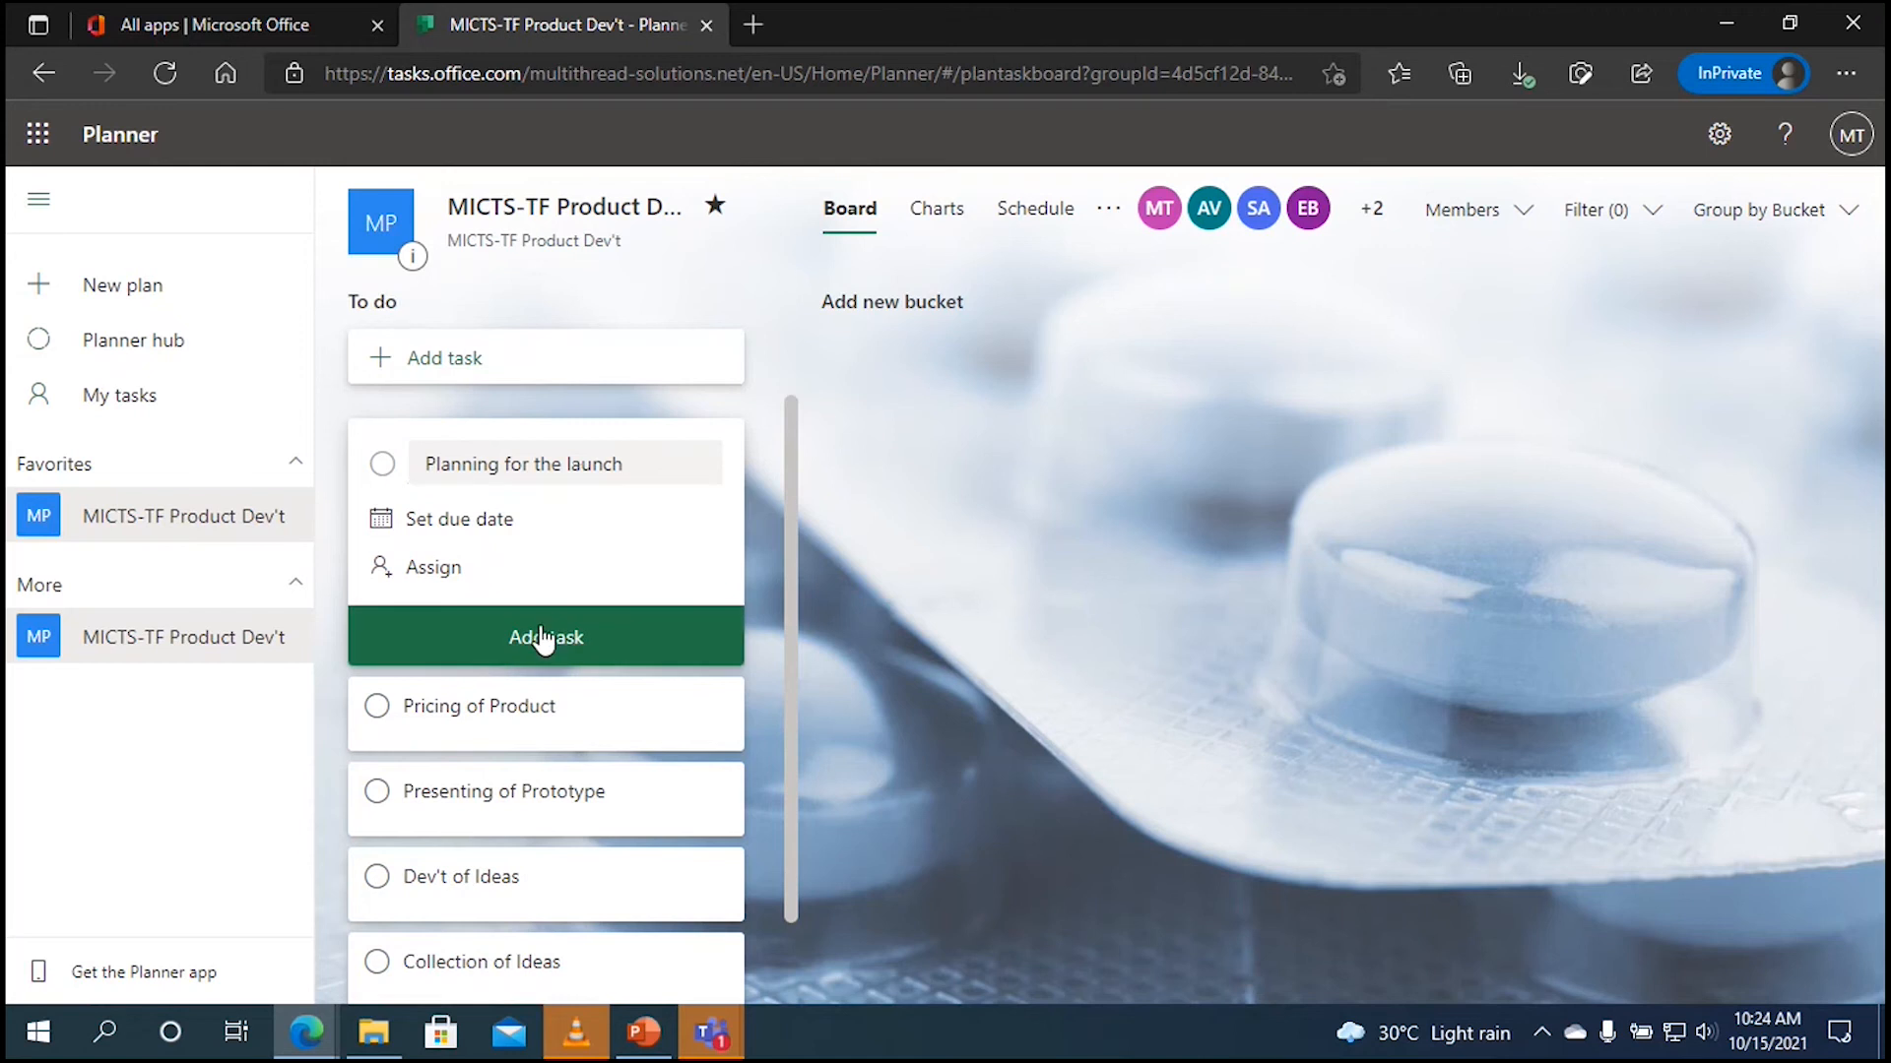
pyautogui.click(596, 466)
pyautogui.write('set')
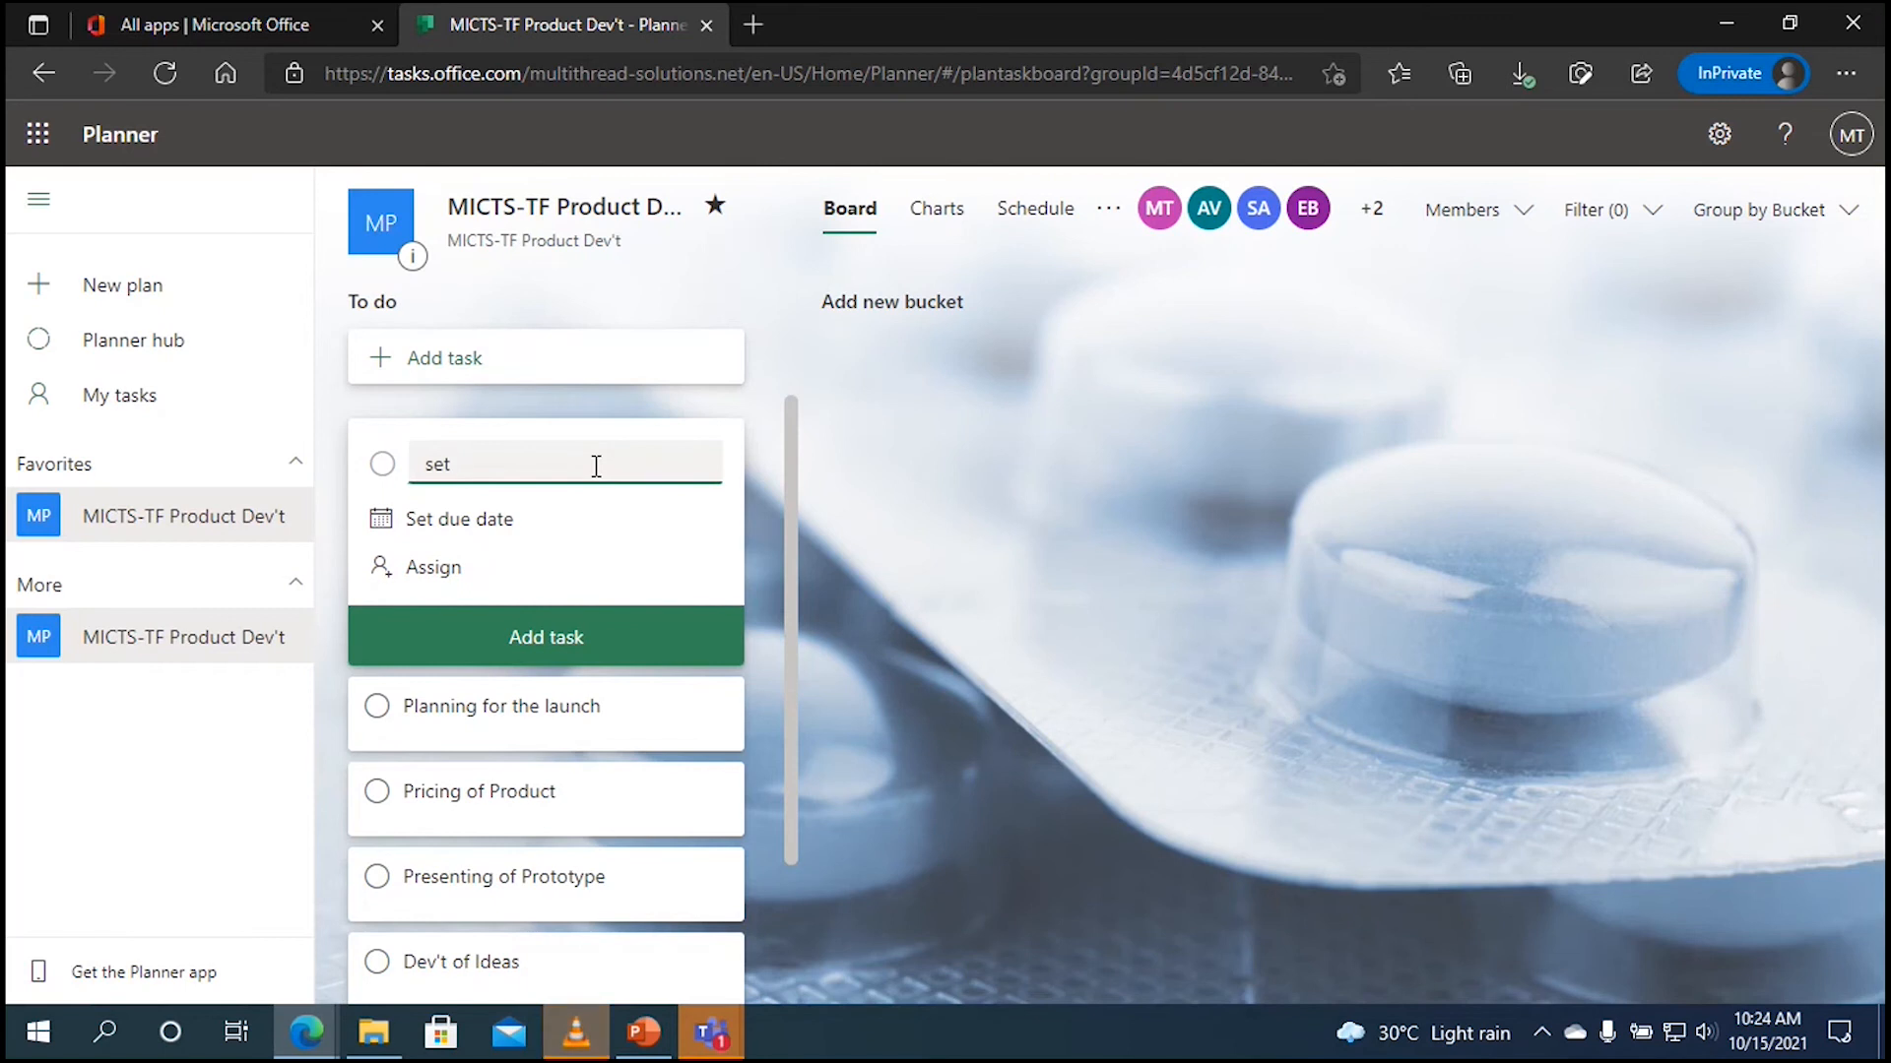
pyautogui.write('ting the')
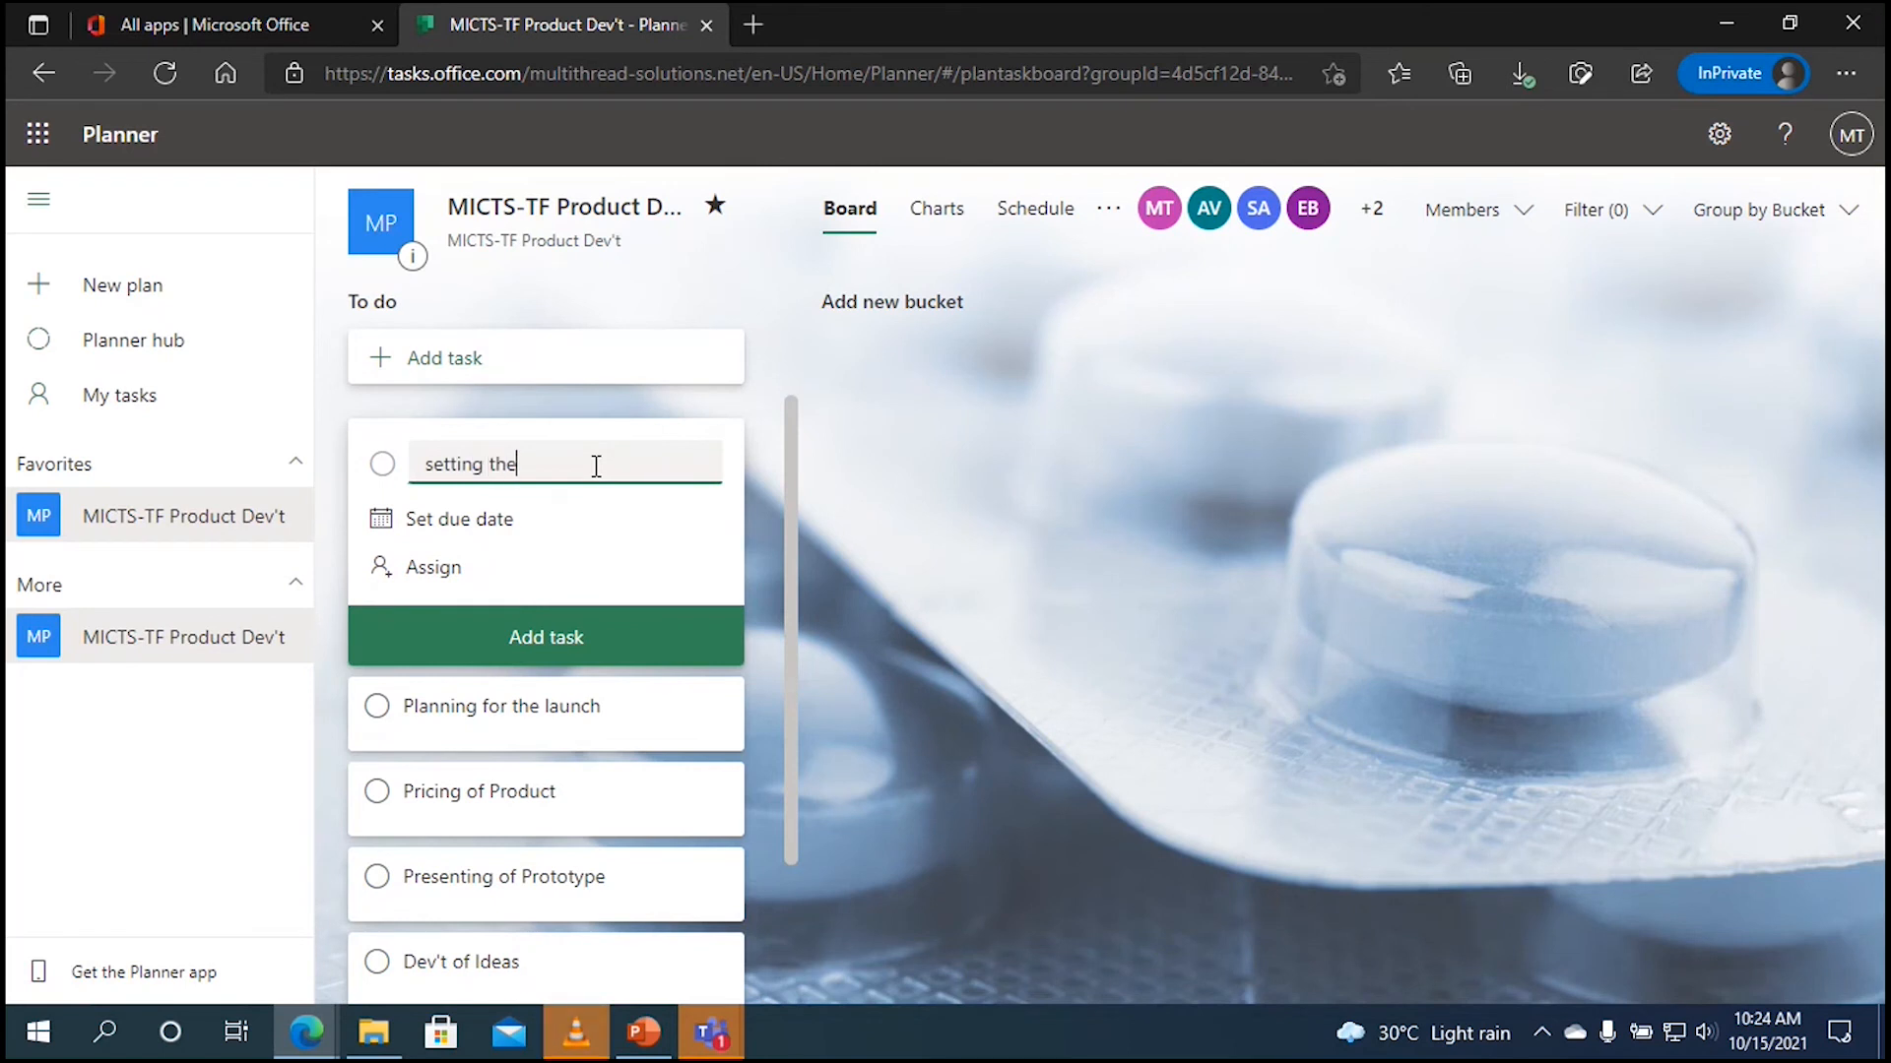
pyautogui.write(' markti')
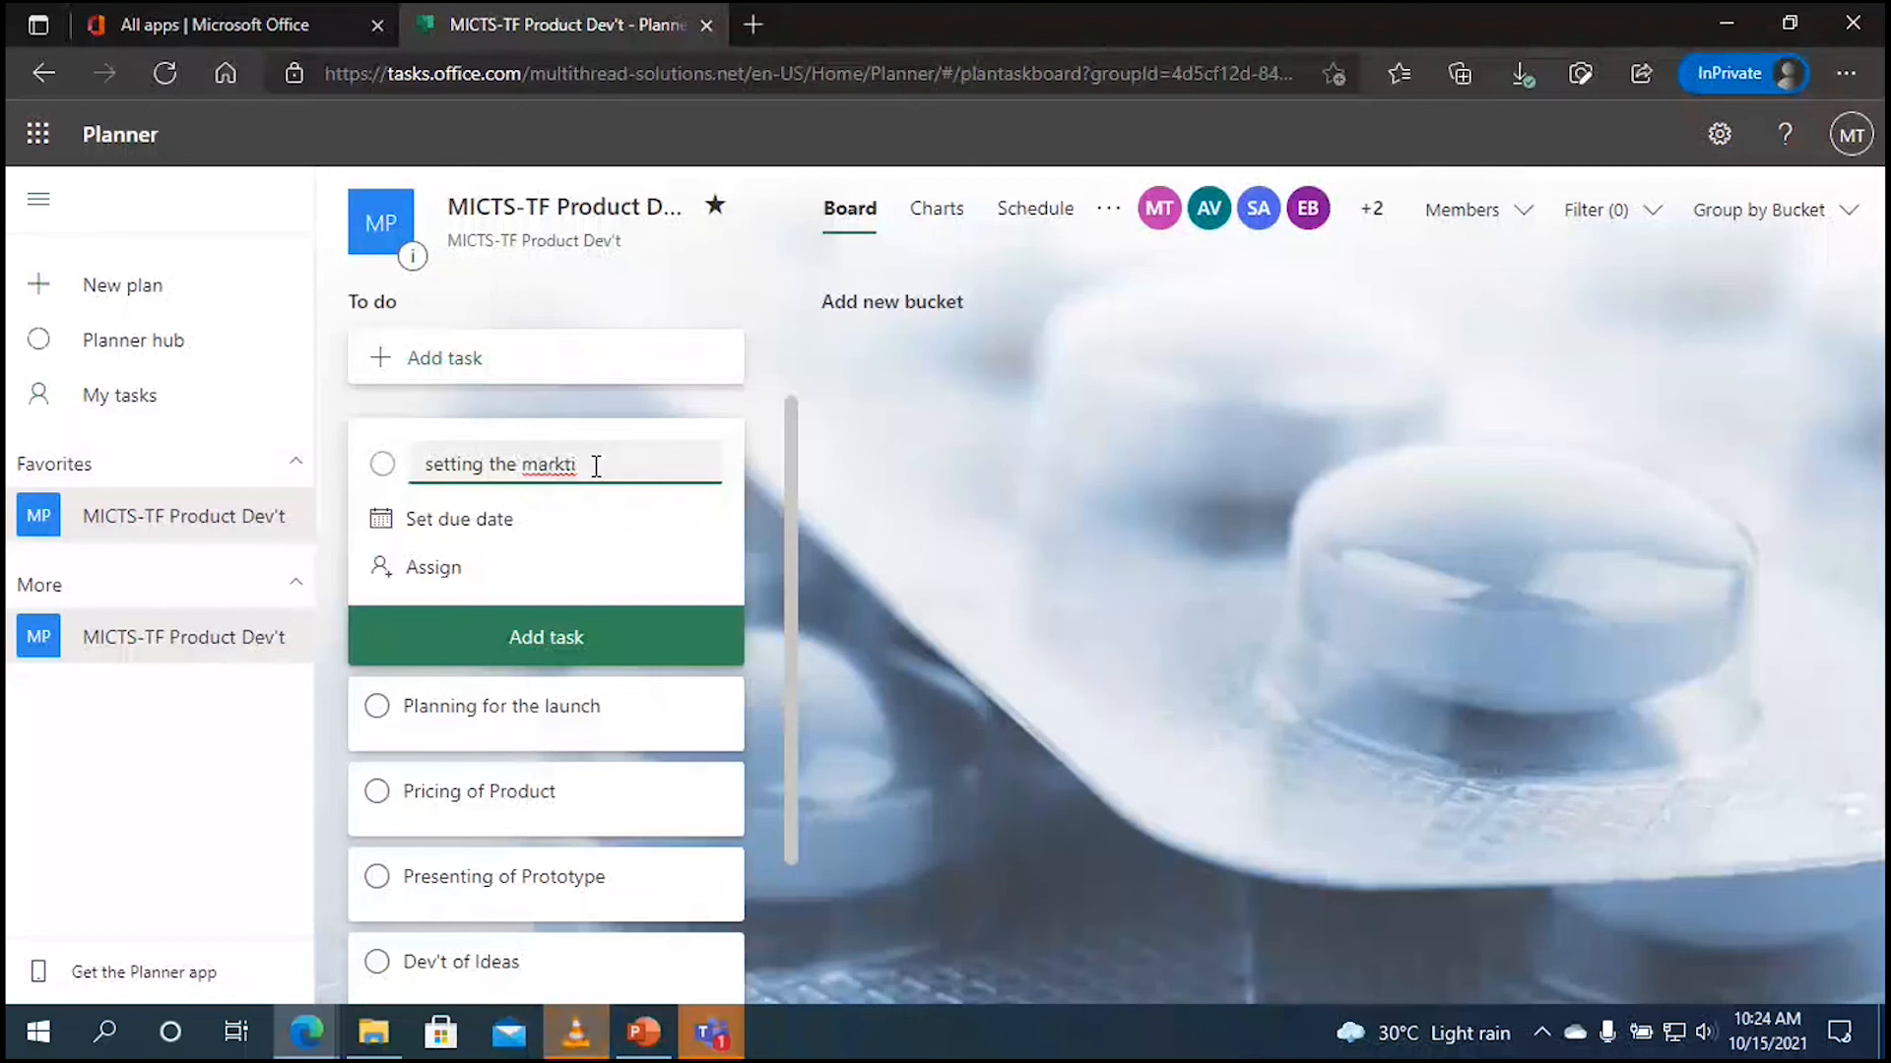
pyautogui.press('BackSpace')
pyautogui.press('BackSpace')
pyautogui.press('BackSpace')
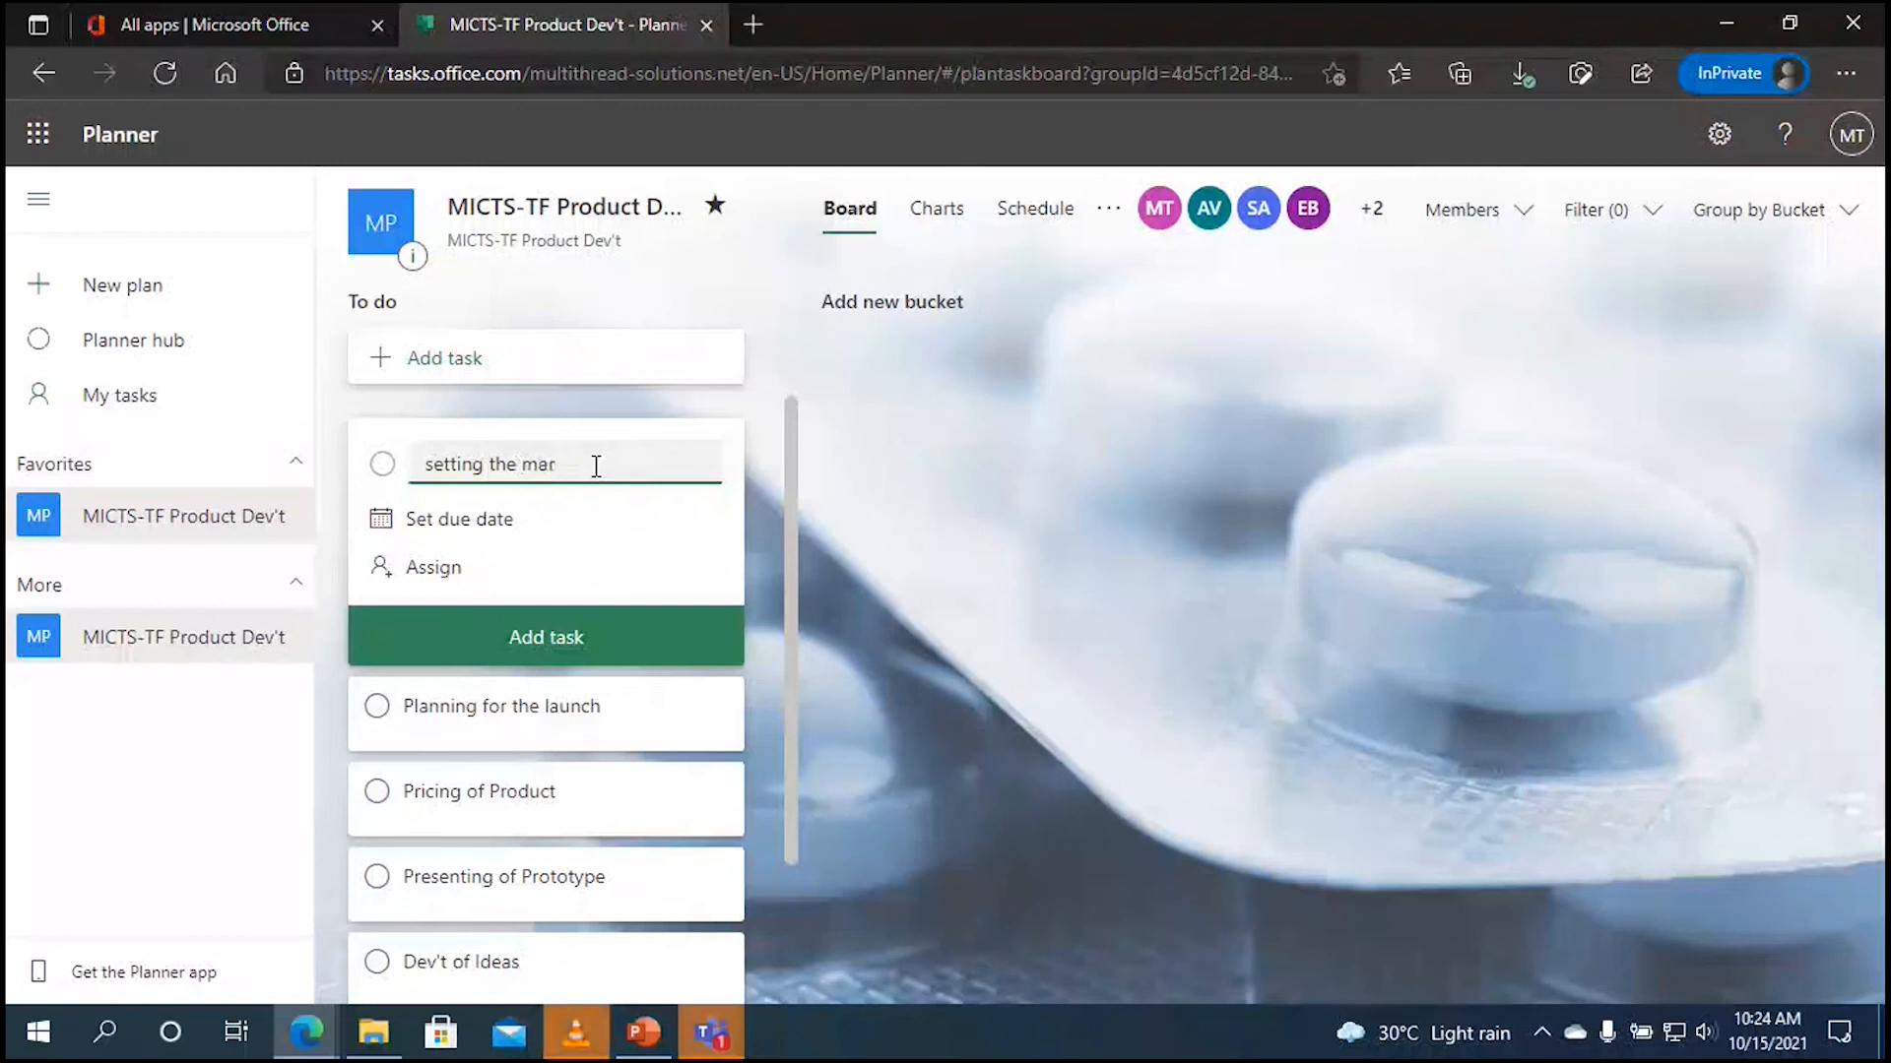
pyautogui.write('keting ')
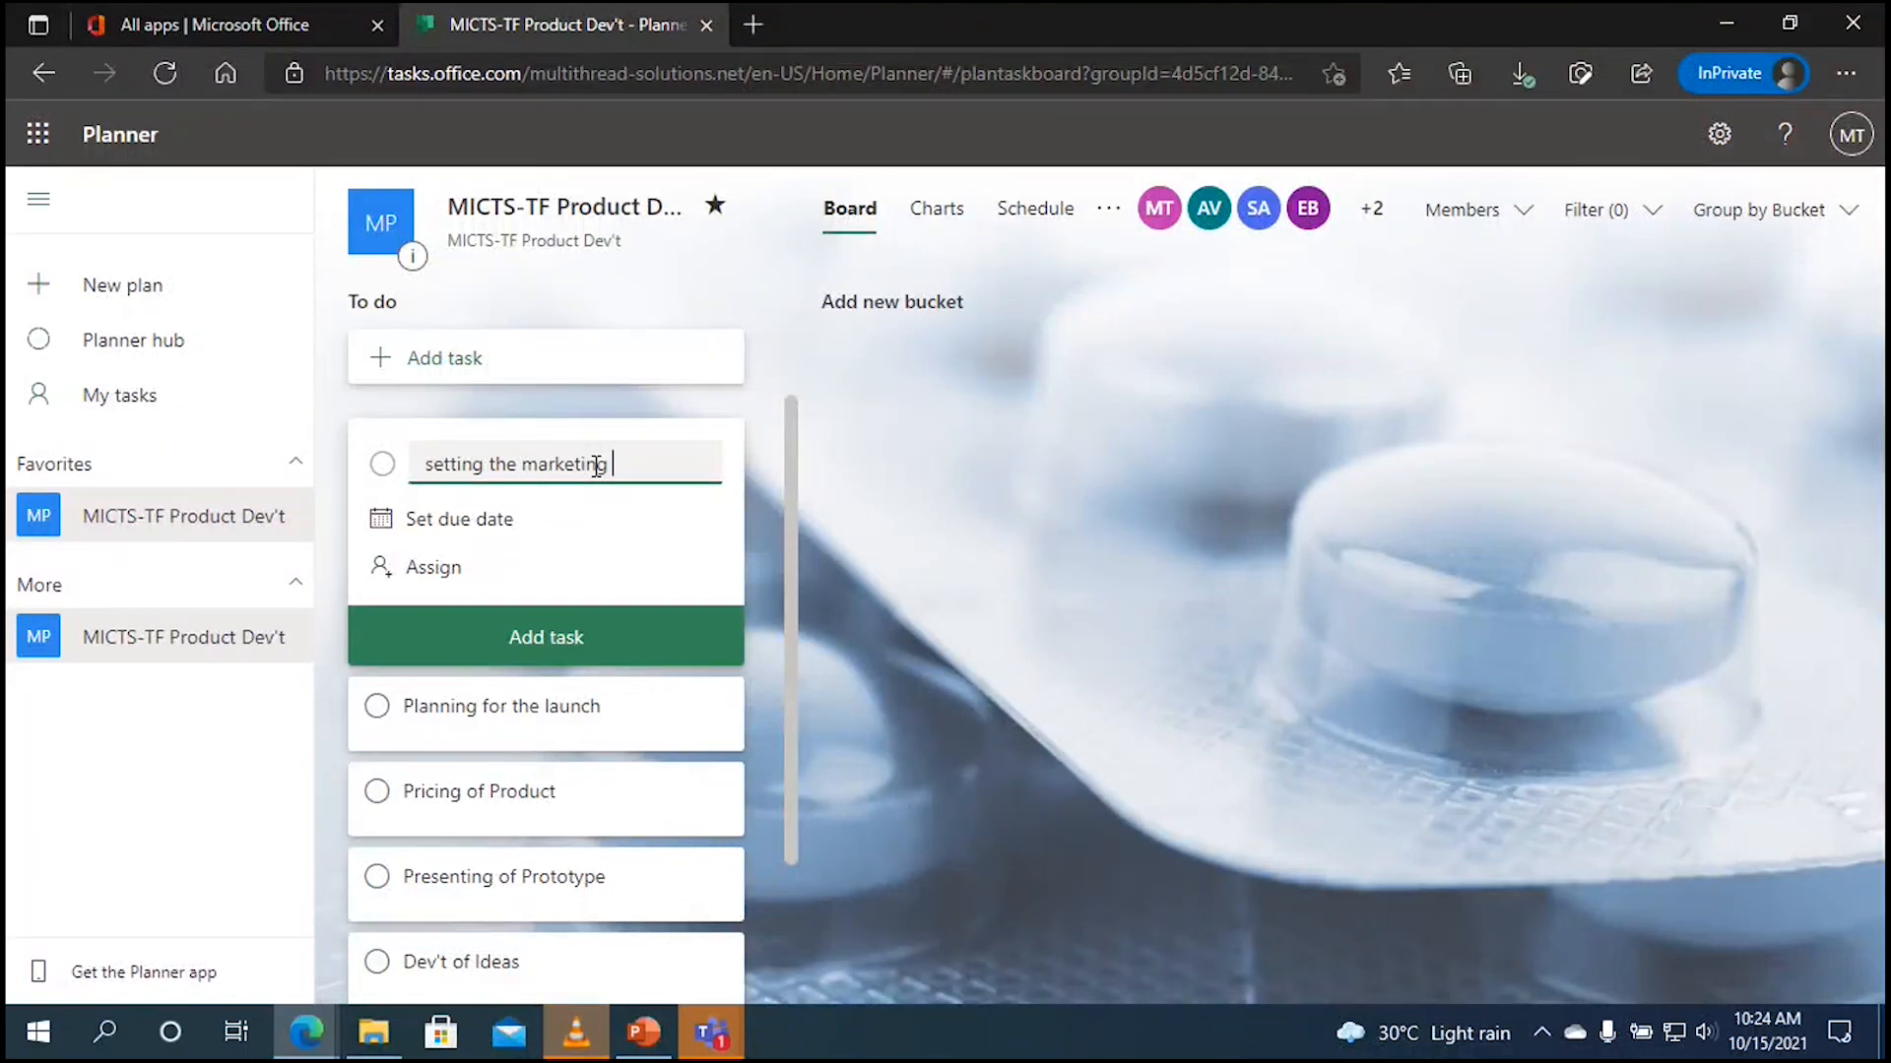
pyautogui.write('team')
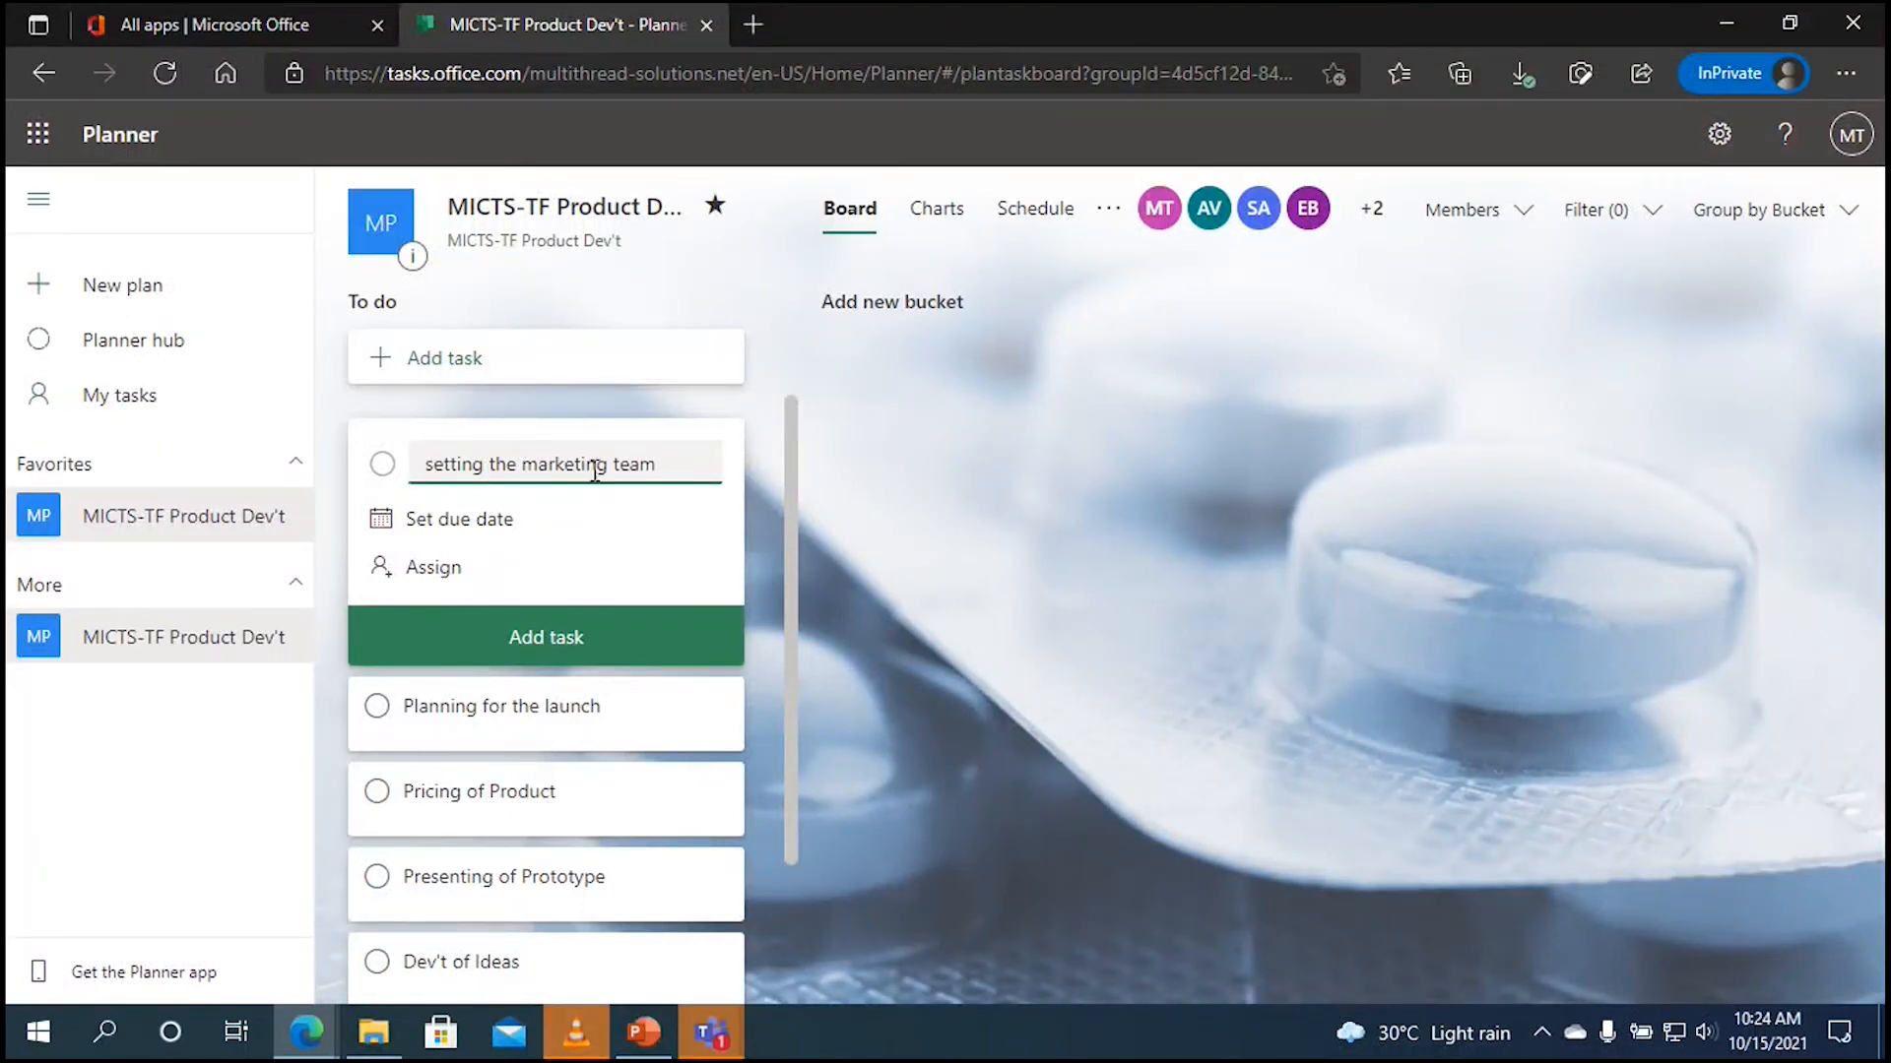
pyautogui.click(578, 640)
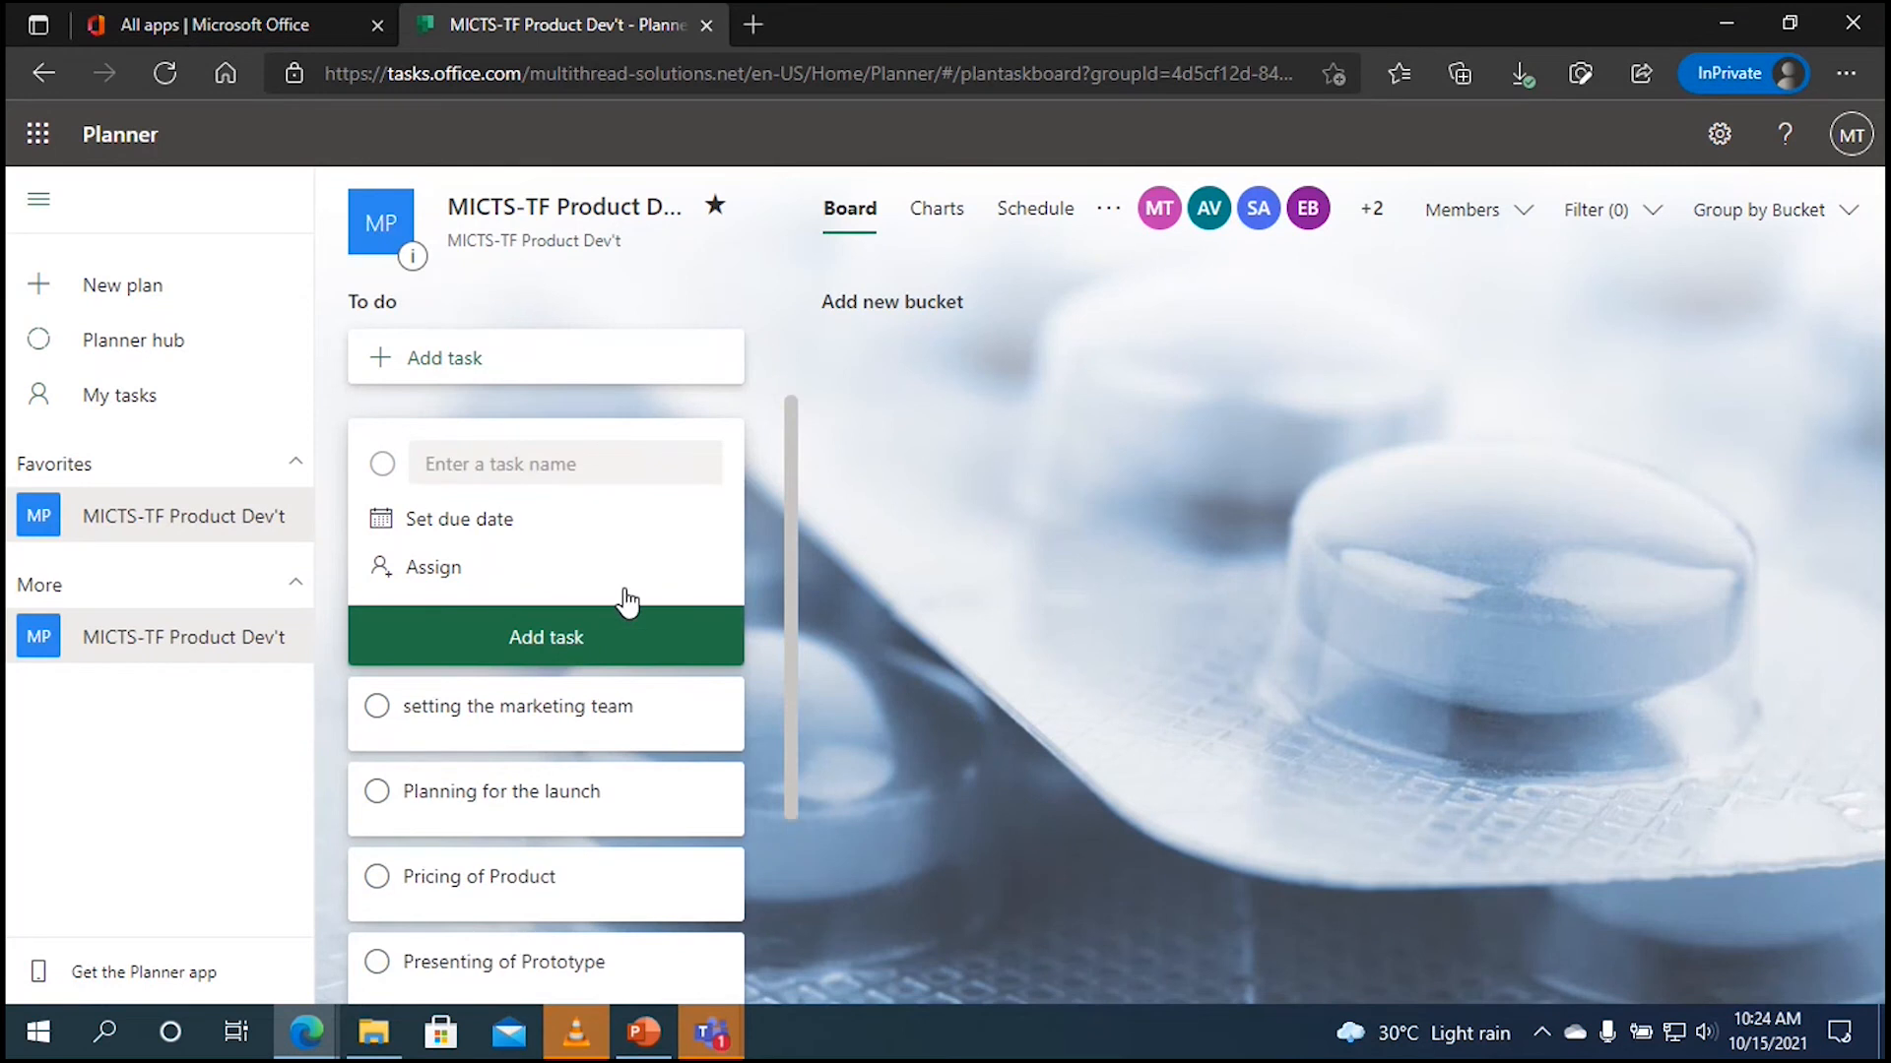
pyautogui.click(795, 462)
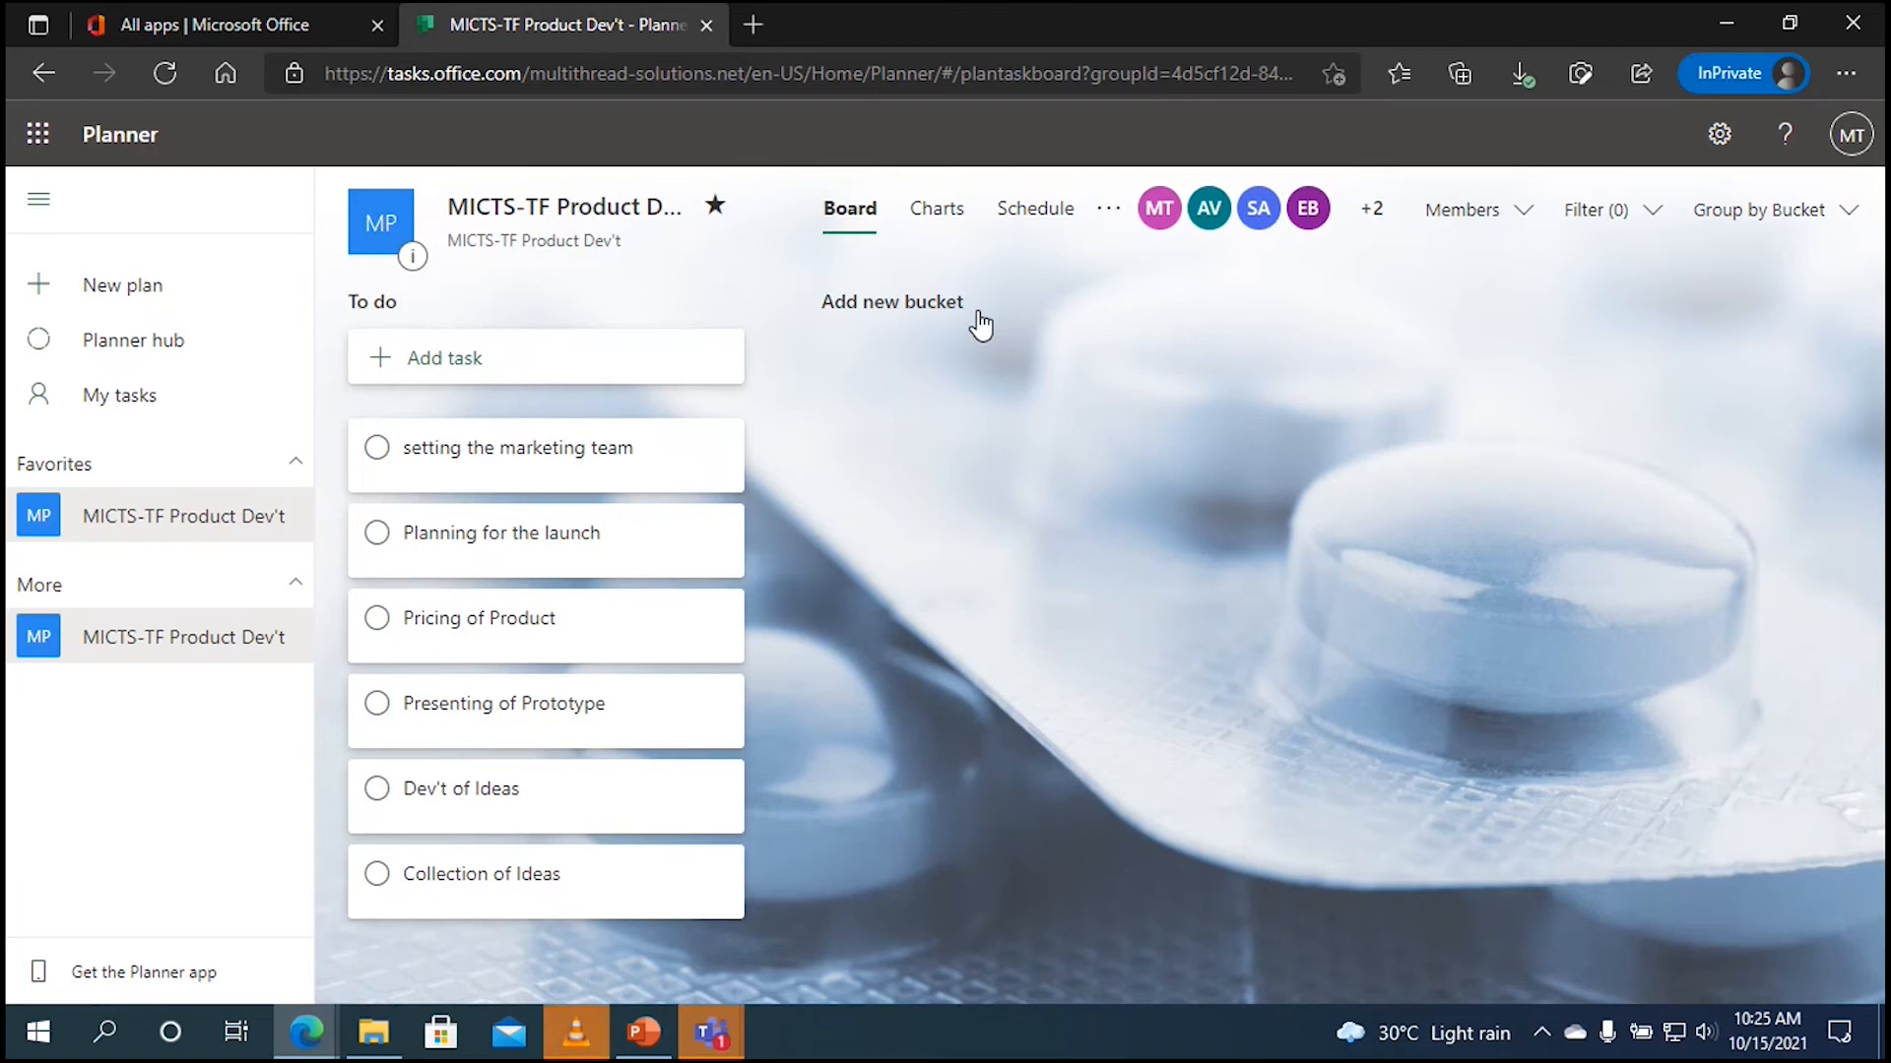
# Step: Create three buckets named Dev't Phase, Intro Phase, and Marketing and Sales Phase
pyautogui.click(928, 314)
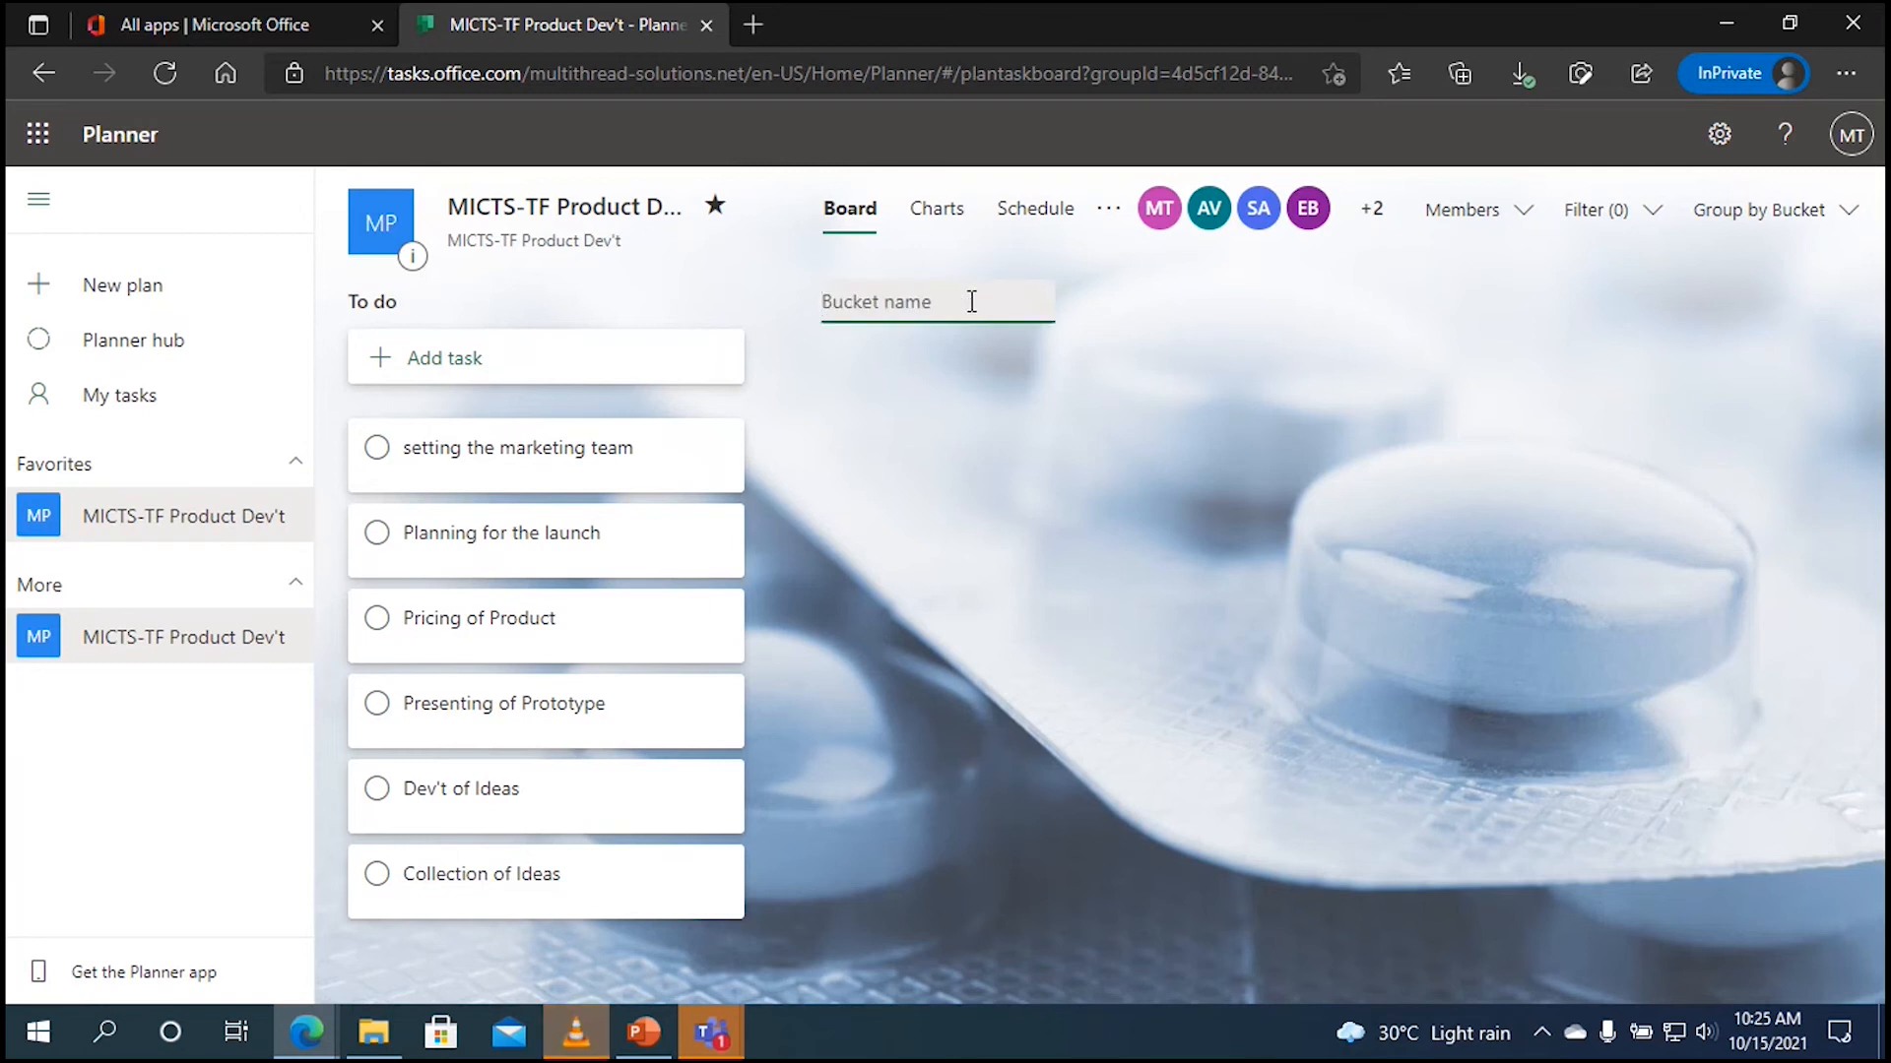
pyautogui.write('D')
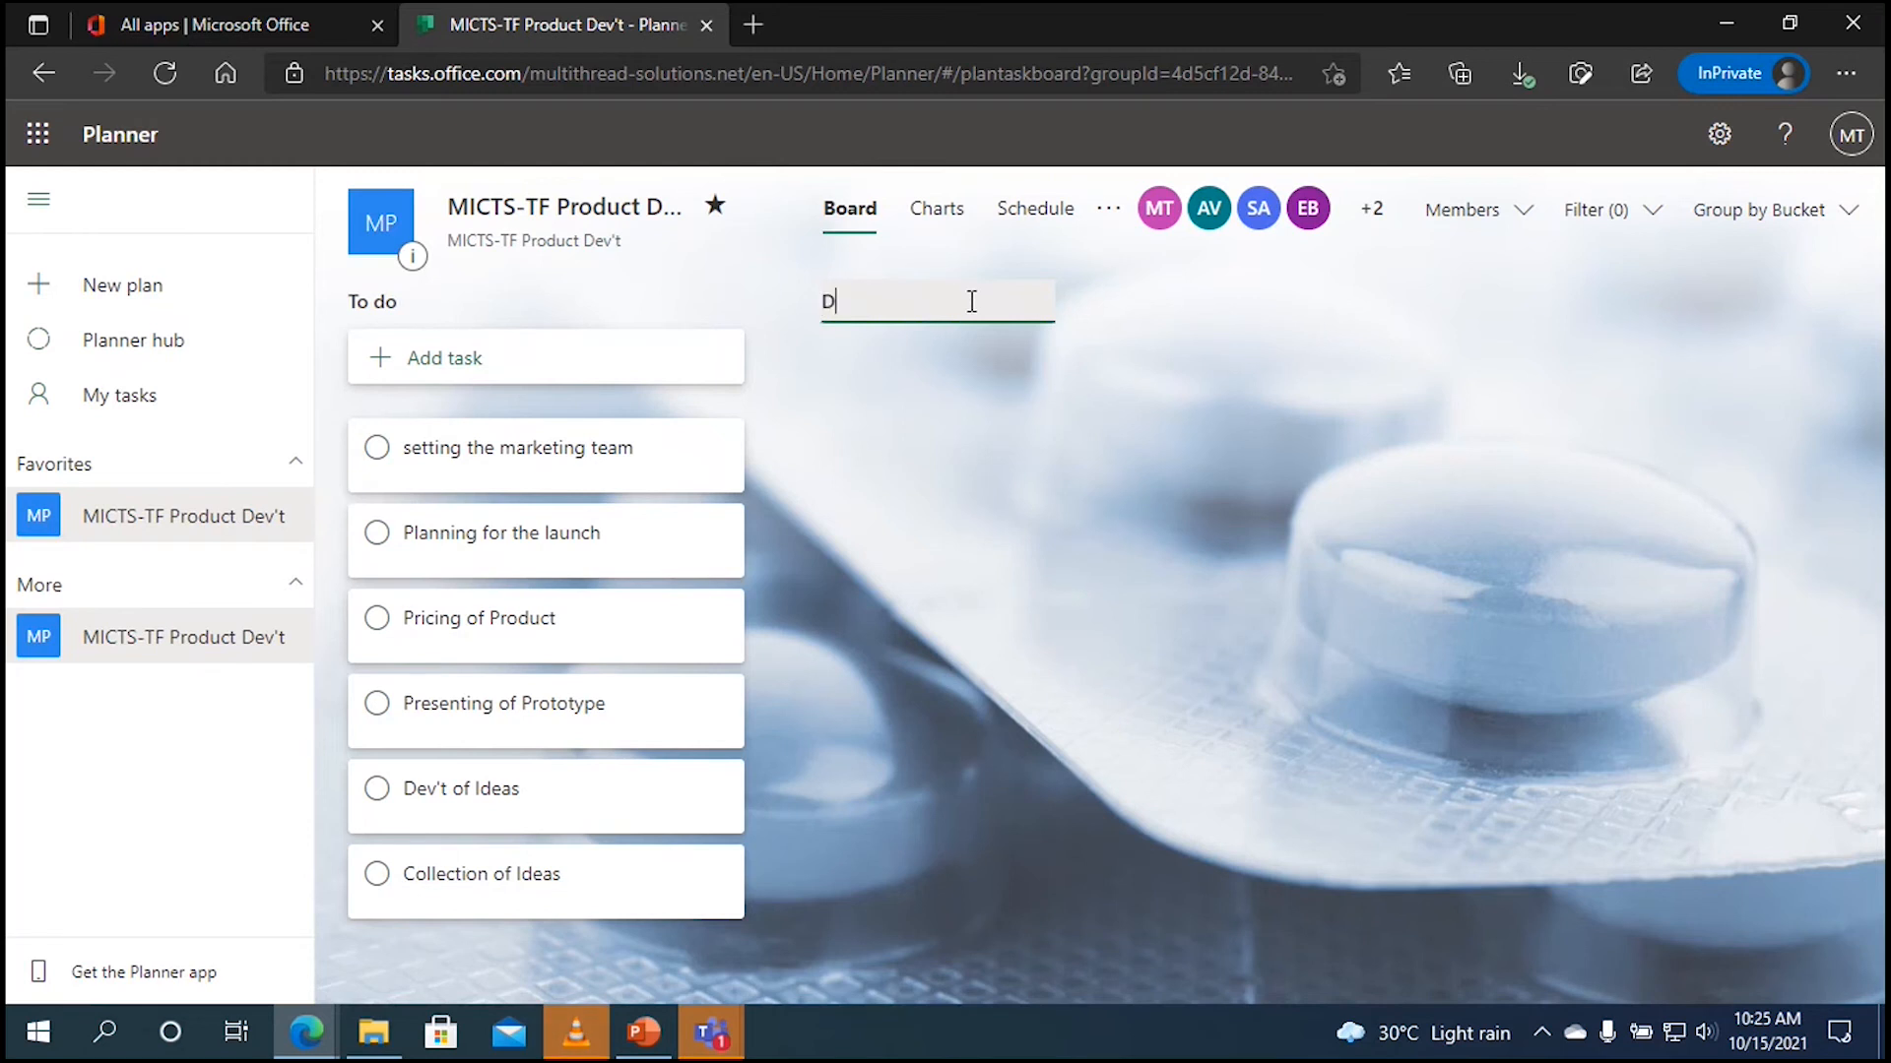
pyautogui.write("ev't Phases")
pyautogui.press('BackSpace')
pyautogui.press('Return')
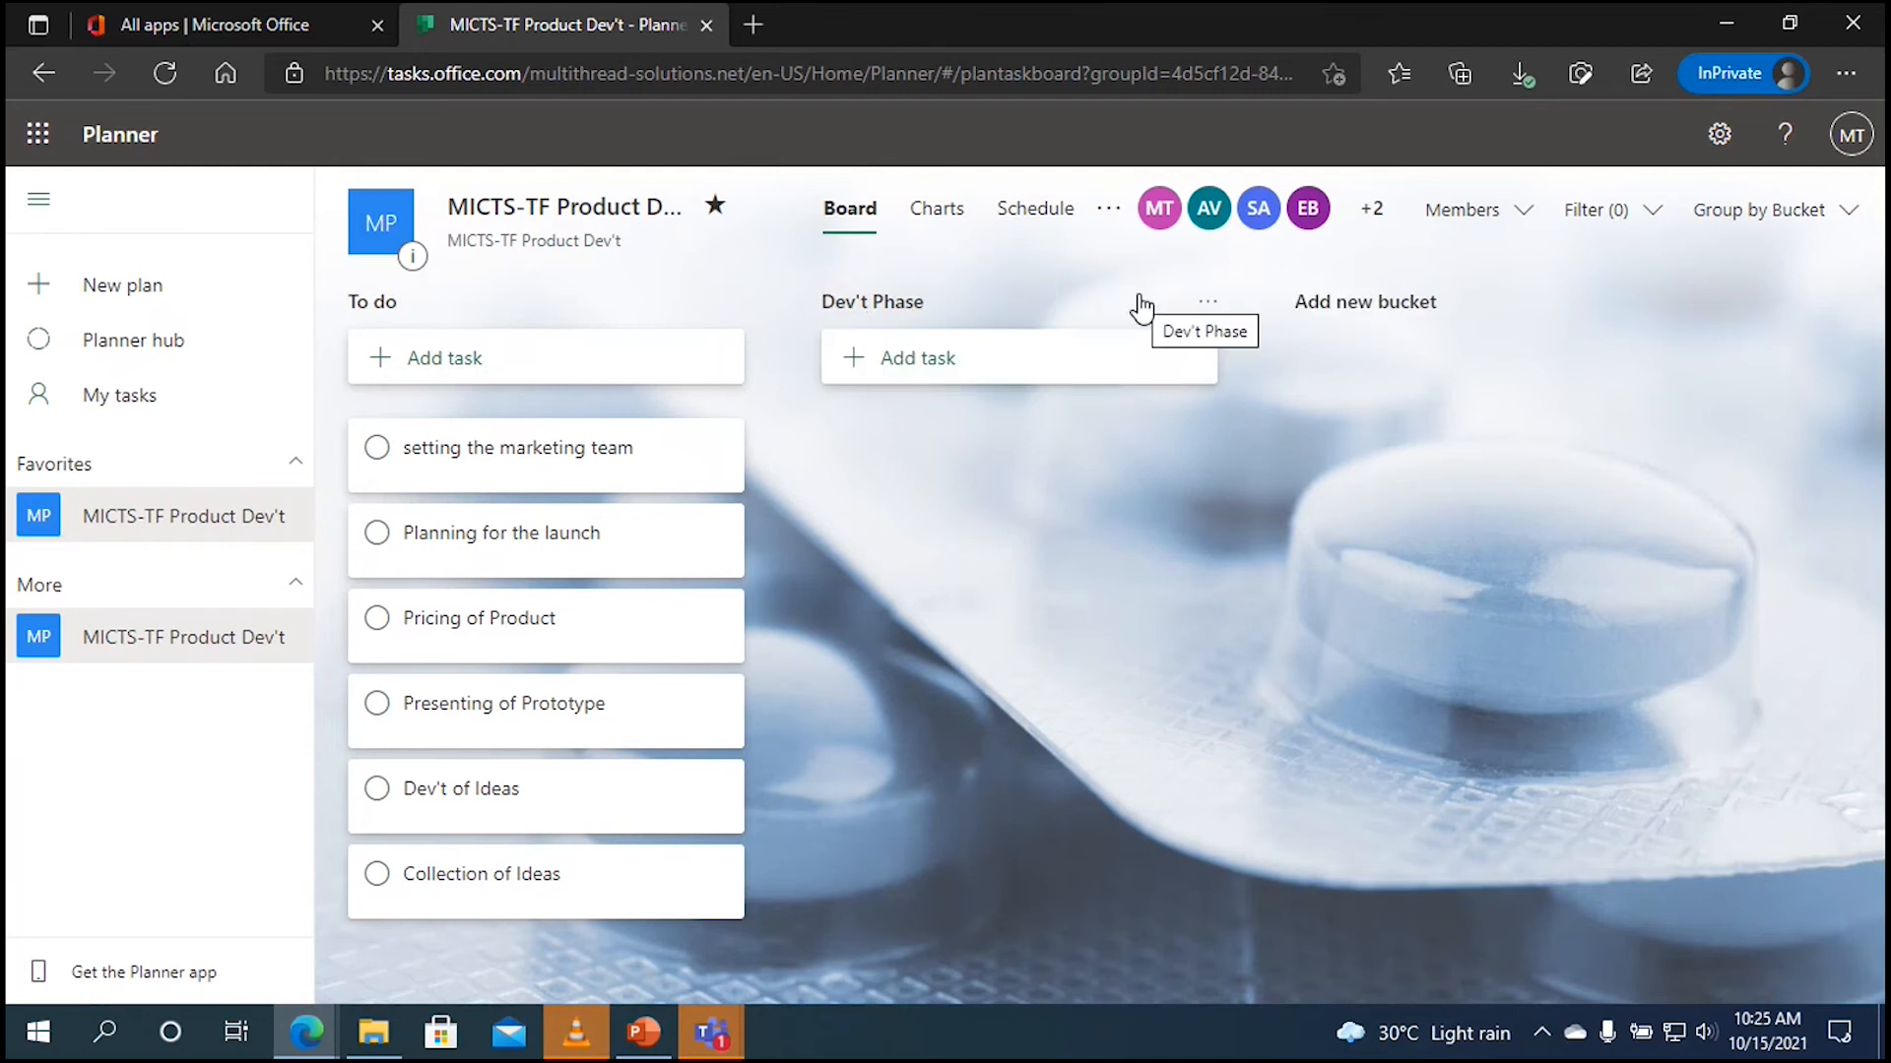
pyautogui.click(1328, 311)
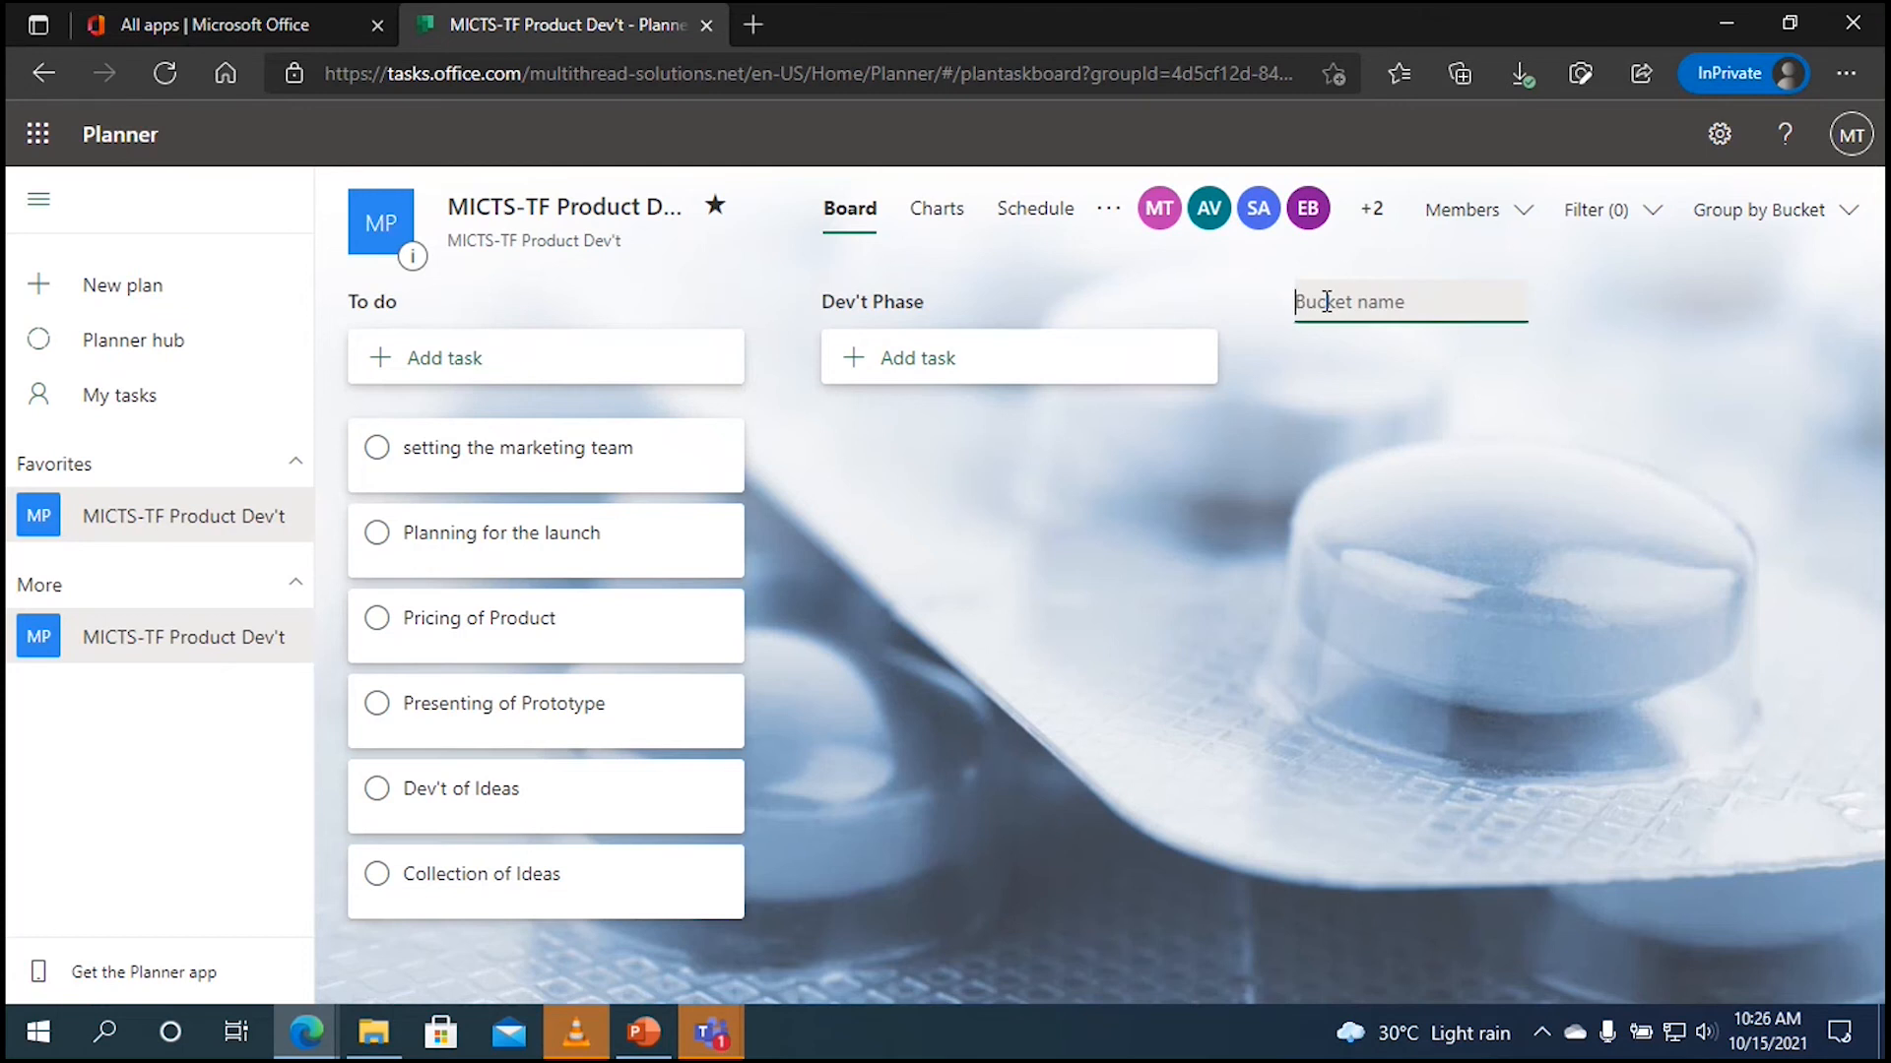
pyautogui.write('Lau')
pyautogui.press('BackSpace')
pyautogui.press('BackSpace')
pyautogui.press('BackSpace')
pyautogui.write('Intro Phase')
pyautogui.click(1639, 300)
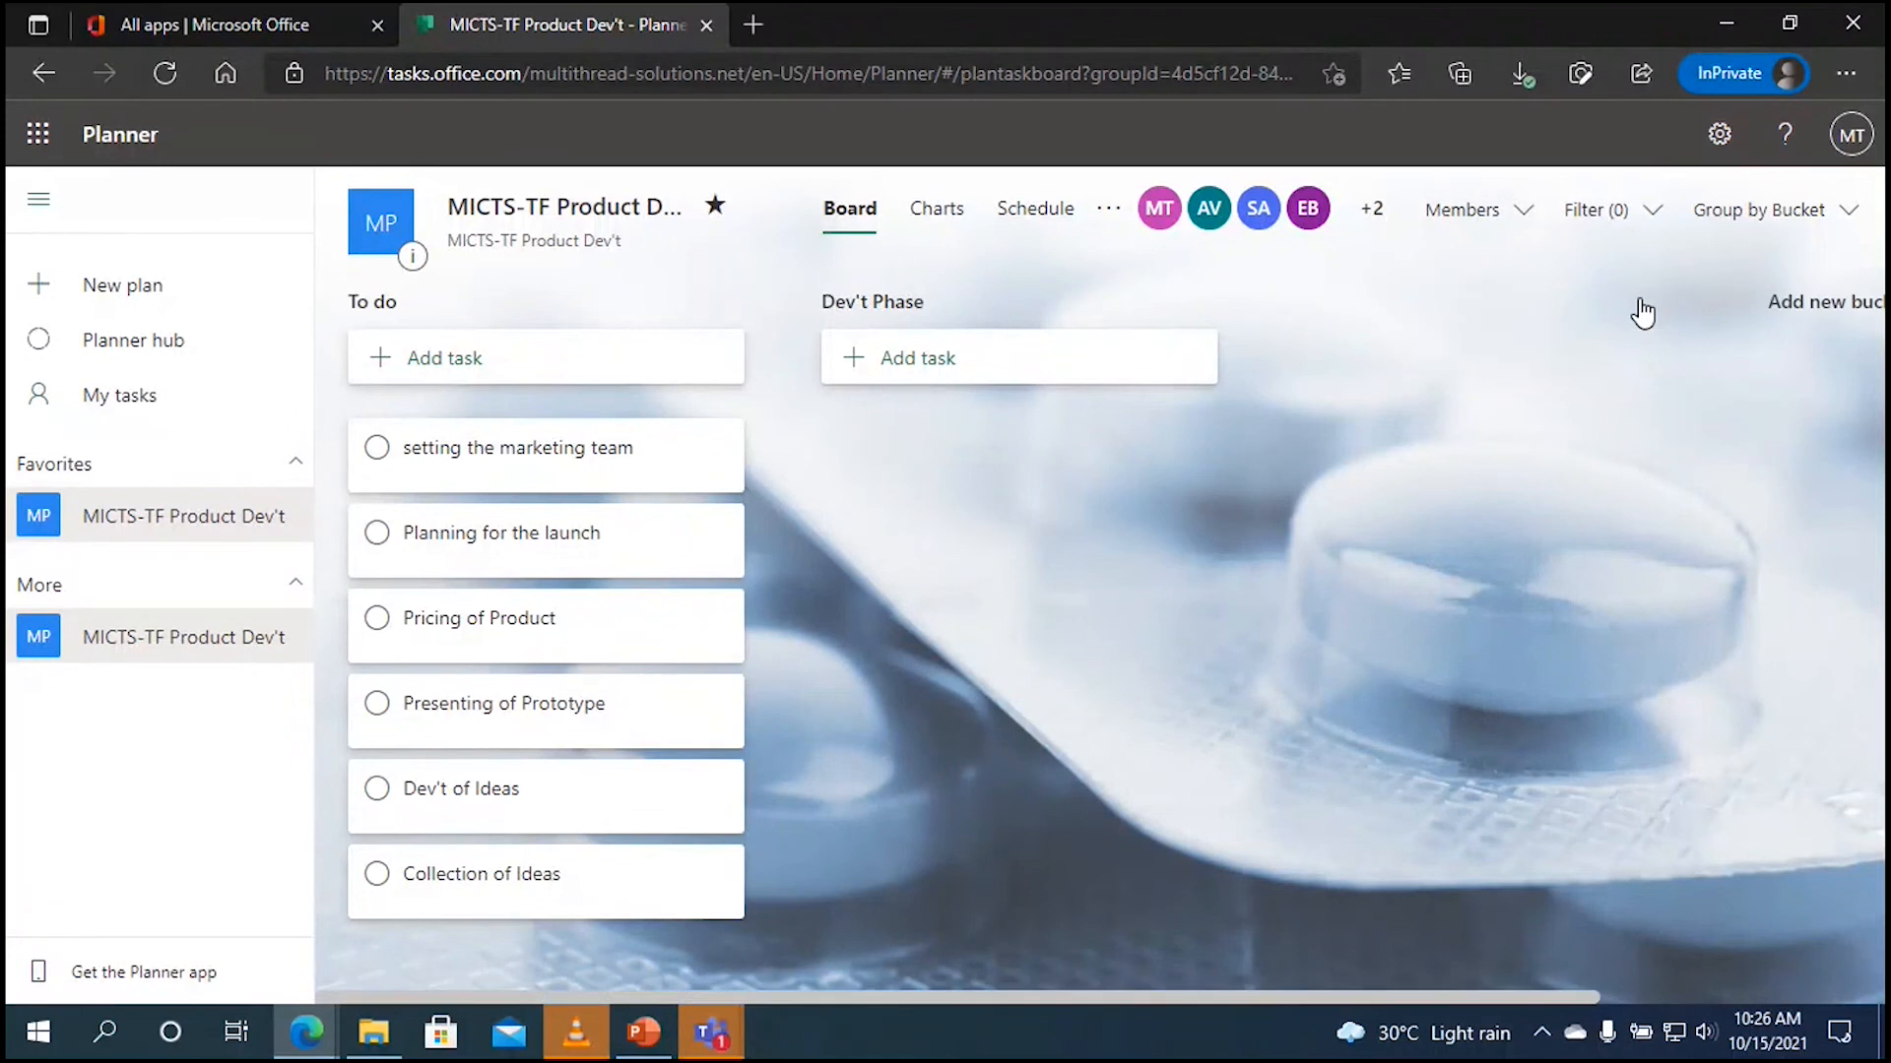
pyautogui.click(1793, 306)
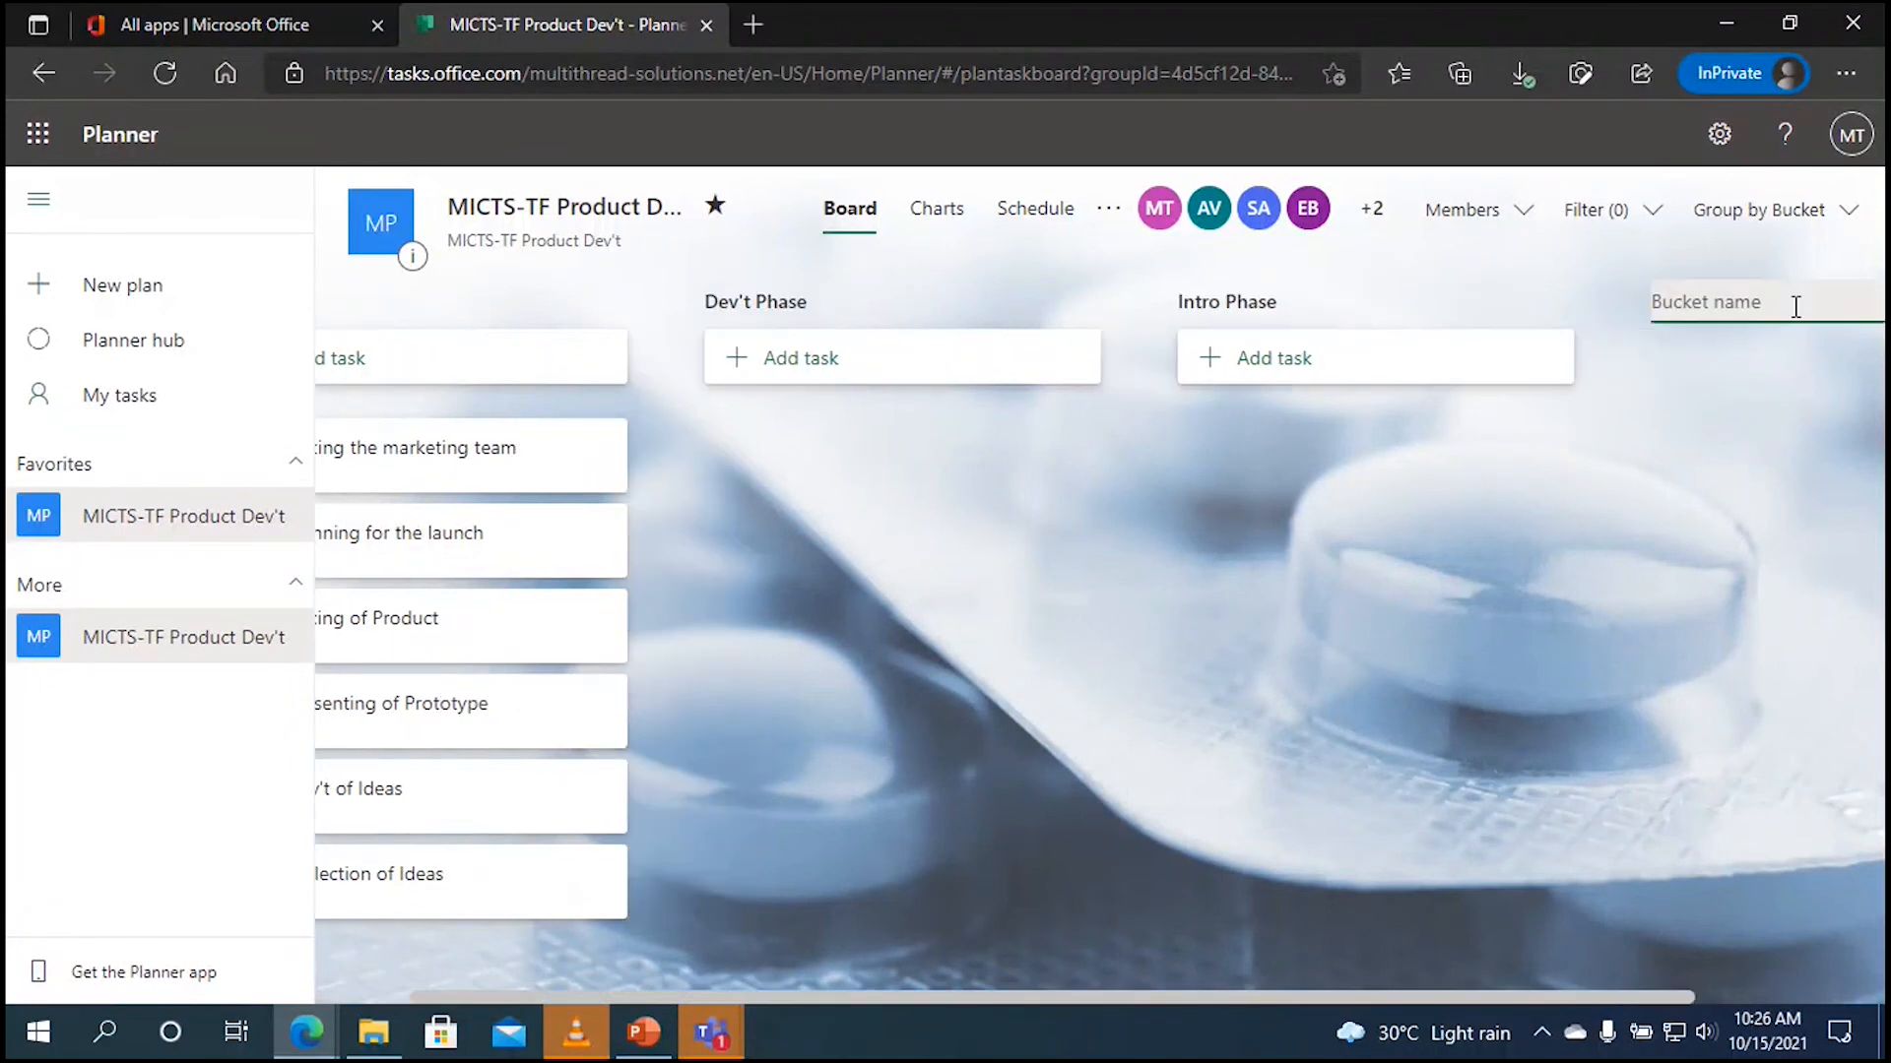
pyautogui.write('Marketing and Sales Phase')
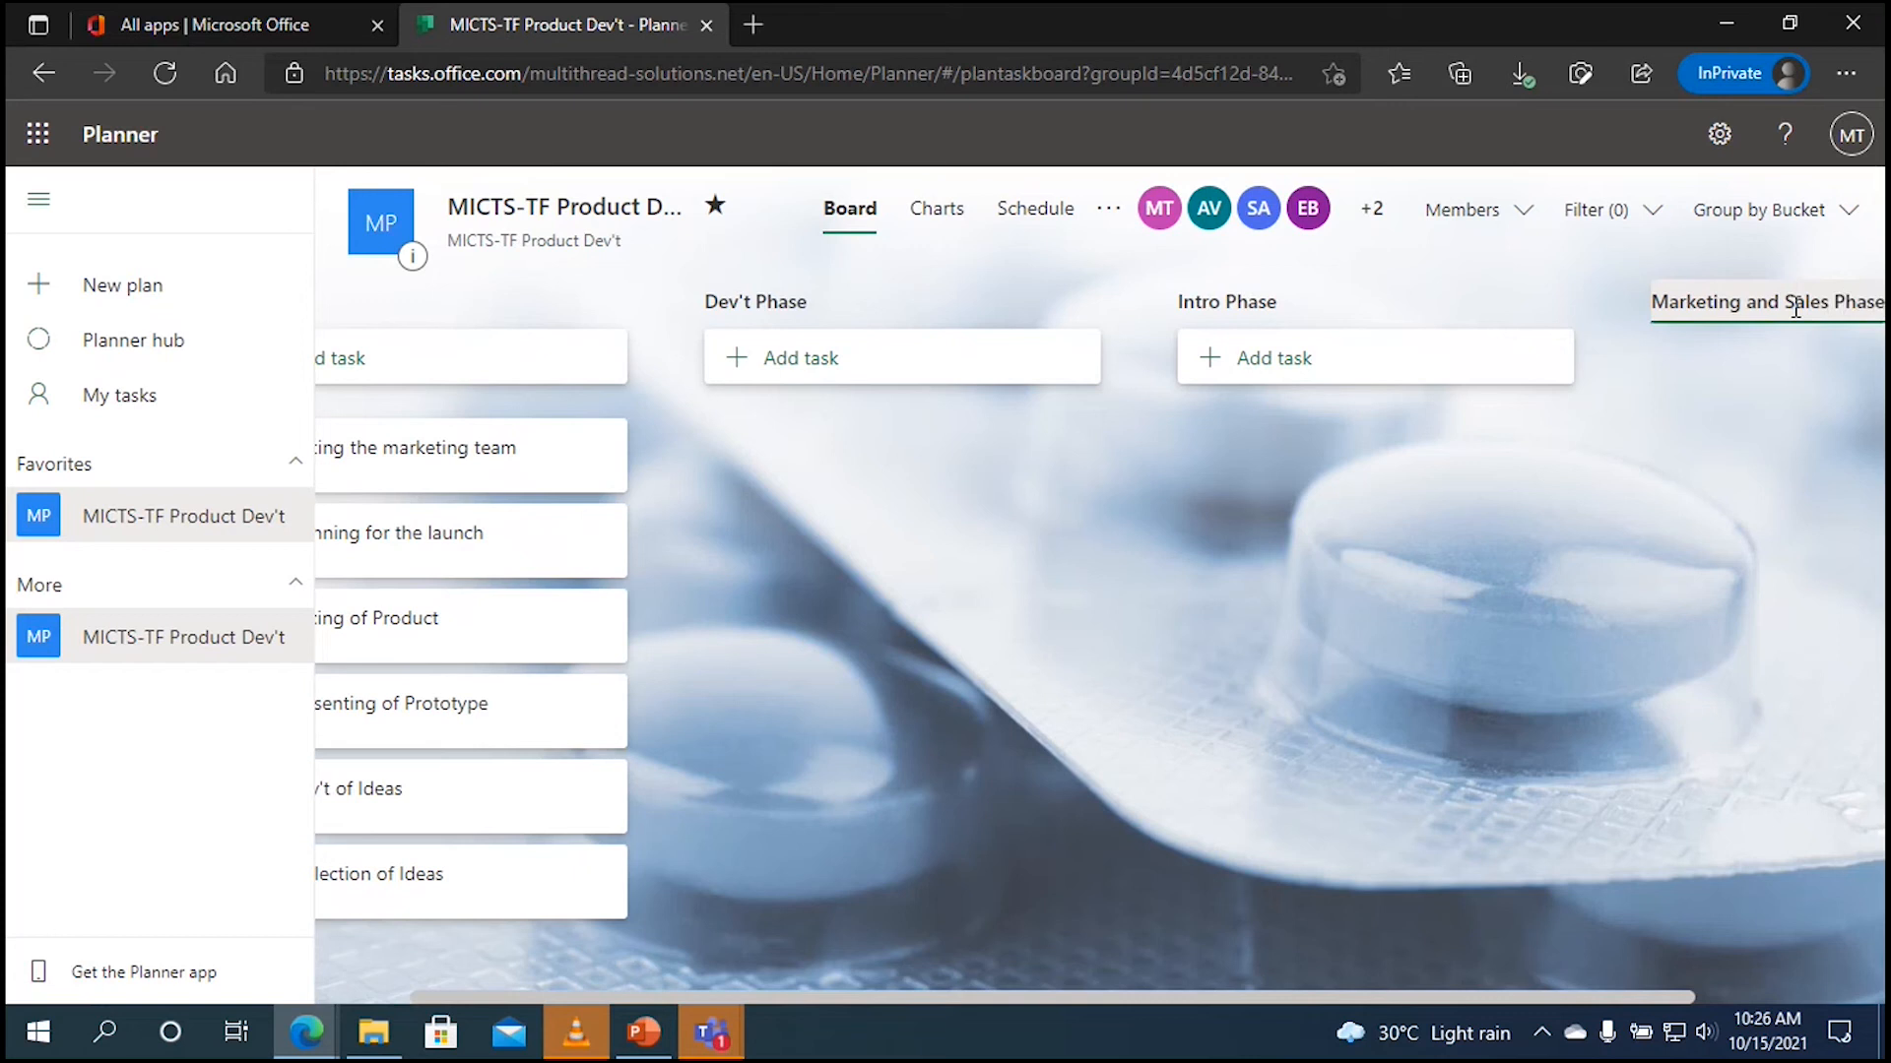
pyautogui.press('Return')
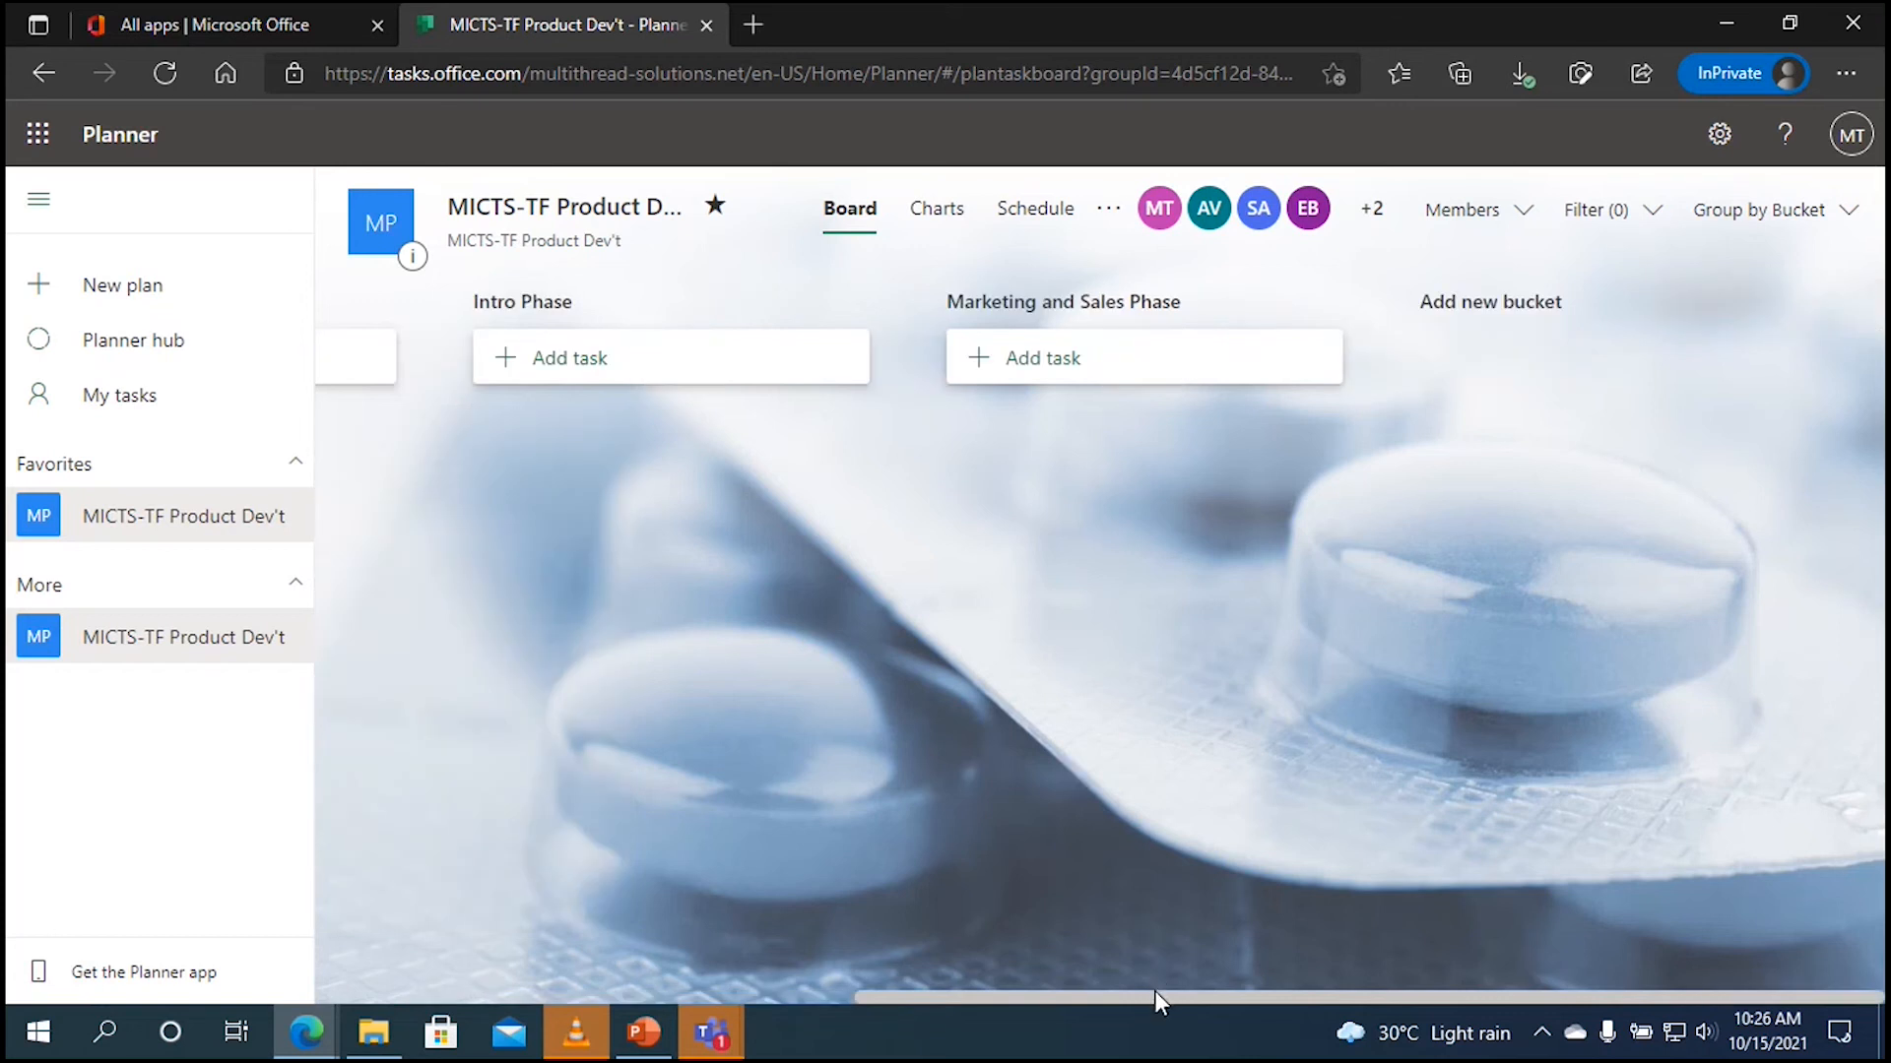
# Step: Move ideas, pricing and prototype tasks to Dev't Phase; launch to Intro; marketing team to Marketing and Sales
pyautogui.moveTo(1154, 995); pyautogui.dragTo(611, 972)
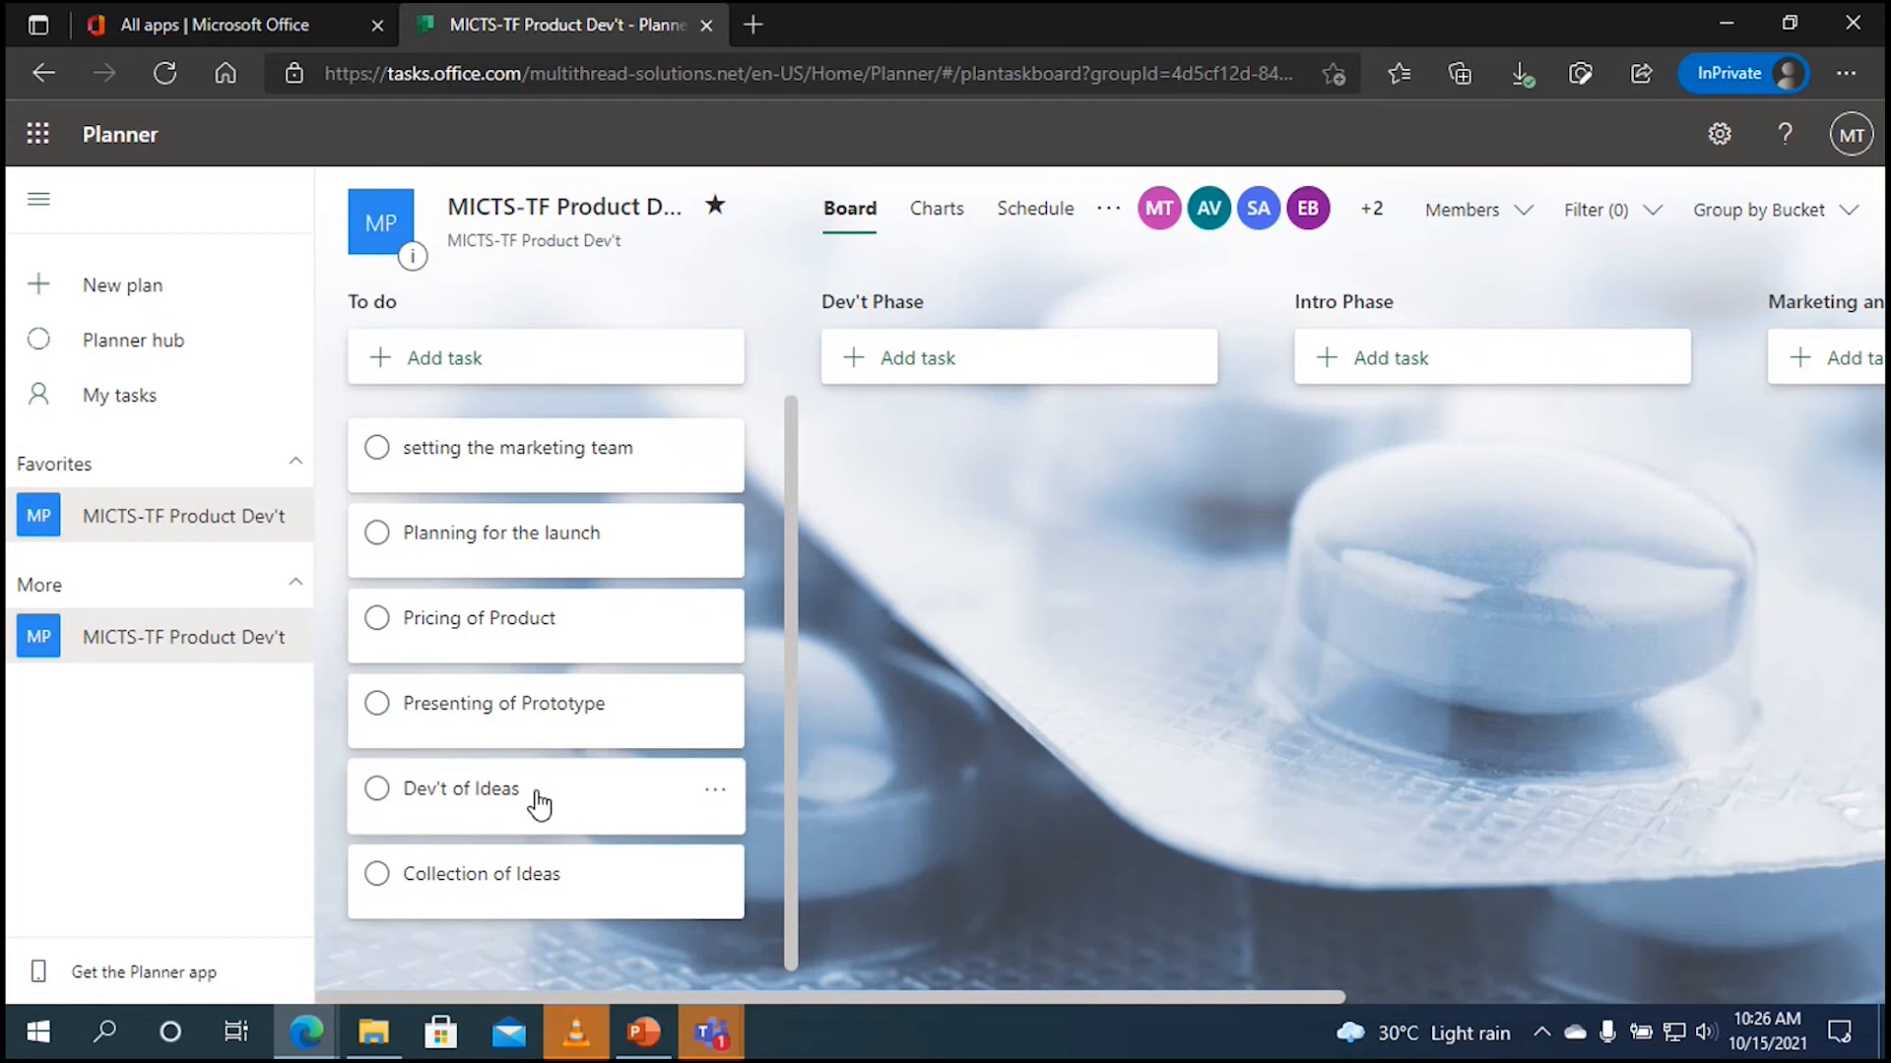
pyautogui.moveTo(538, 803); pyautogui.dragTo(1029, 465)
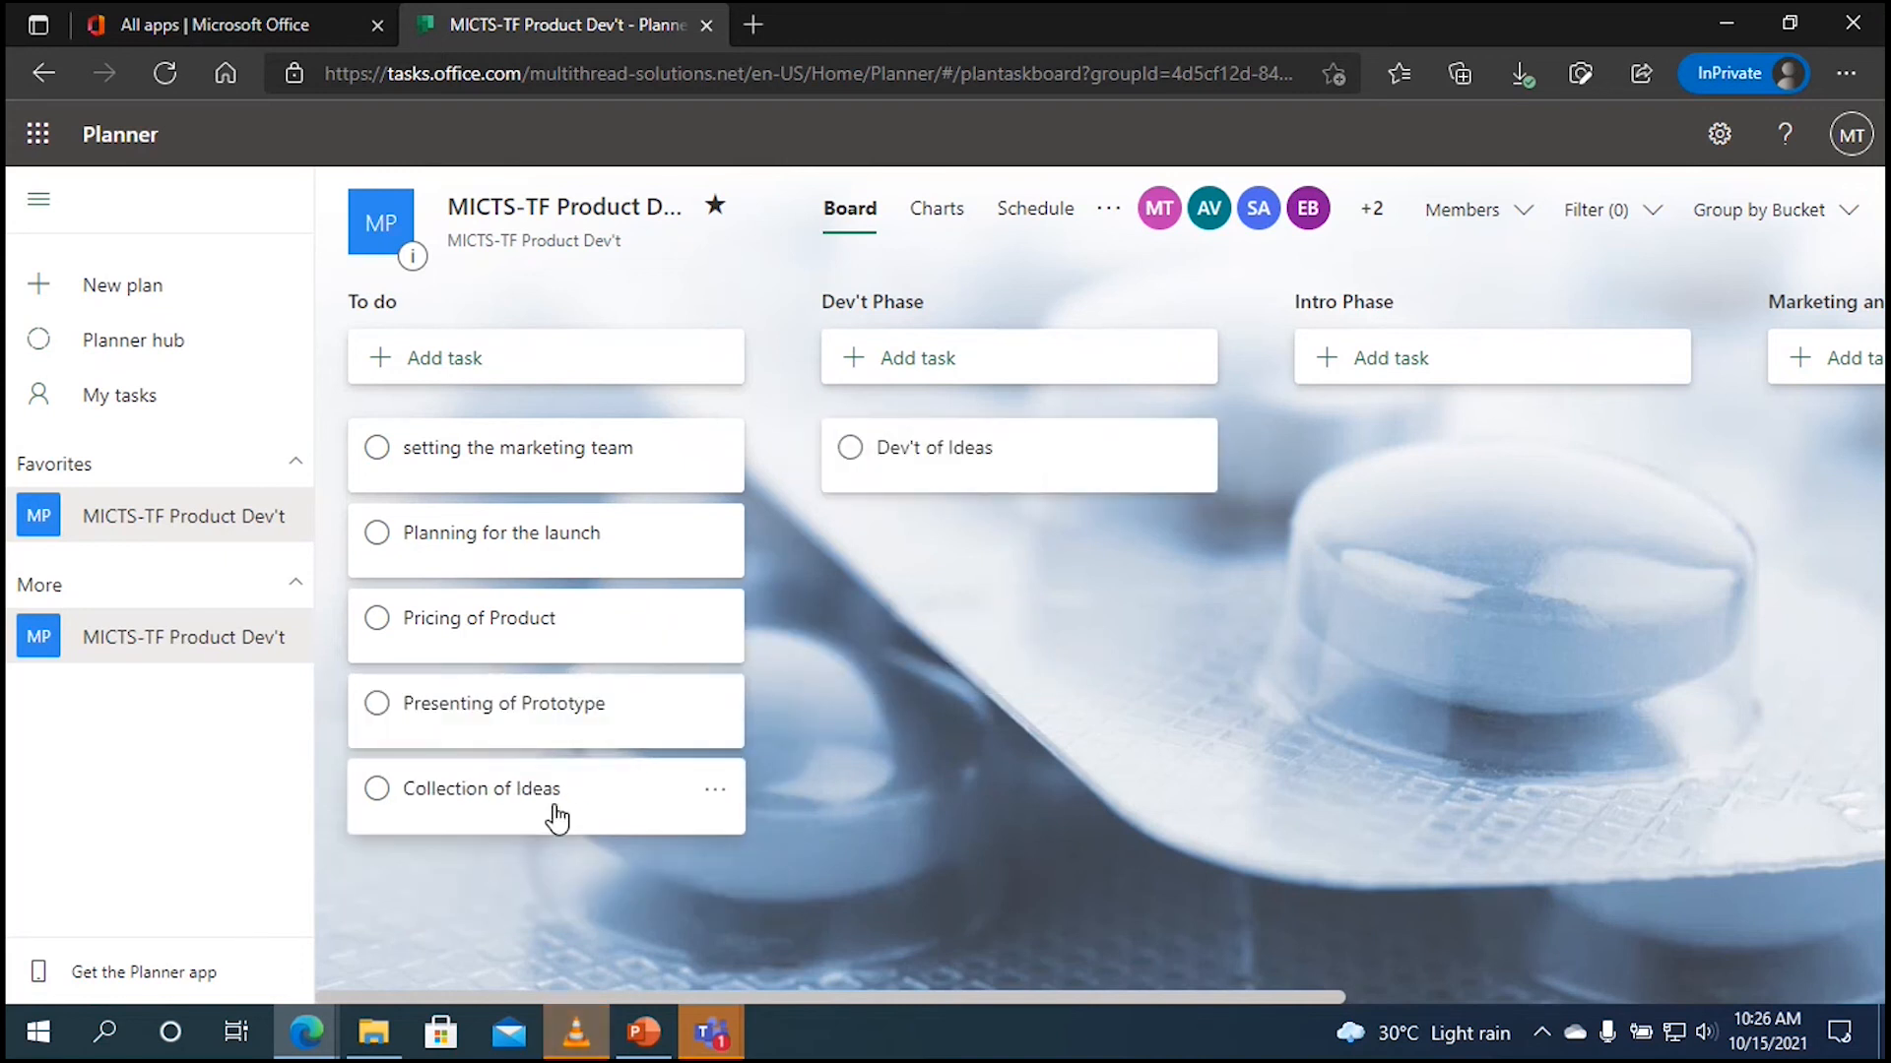
pyautogui.moveTo(553, 814); pyautogui.dragTo(1038, 591)
pyautogui.moveTo(607, 549); pyautogui.dragTo(1530, 489)
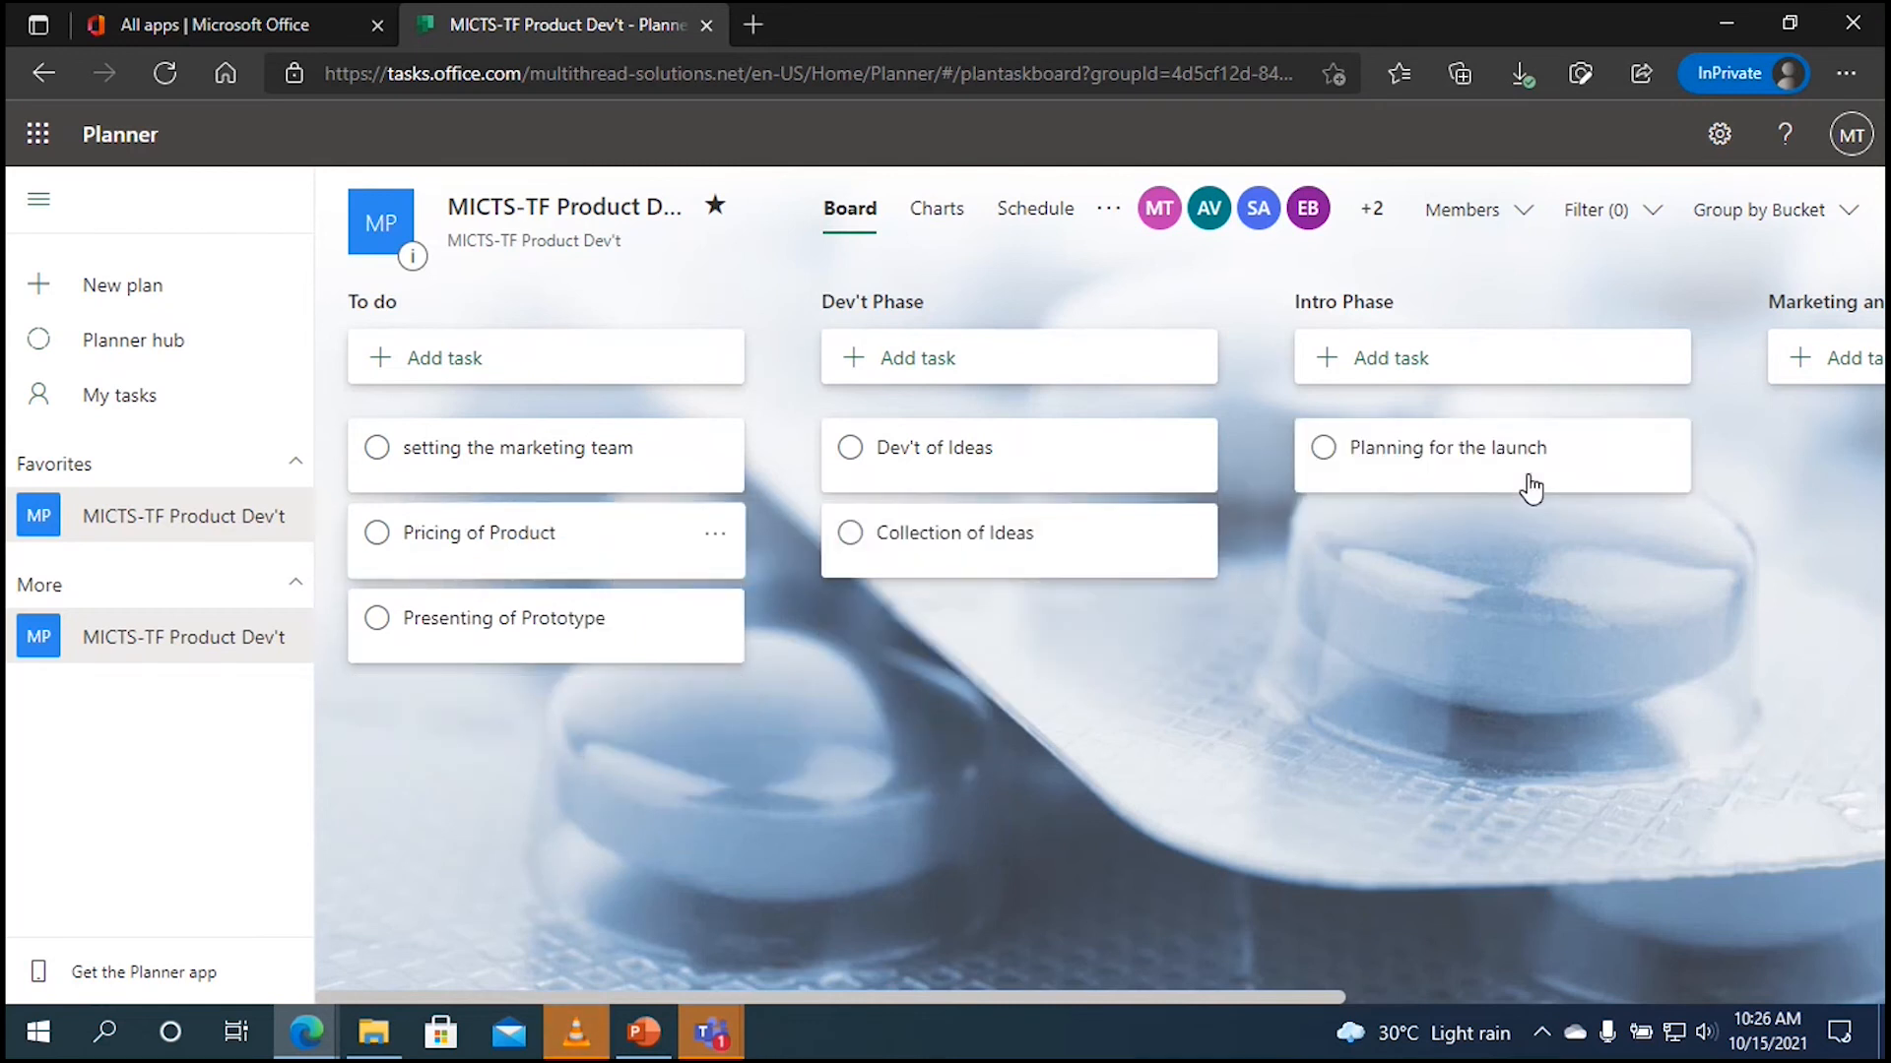
pyautogui.moveTo(541, 548); pyautogui.dragTo(1019, 676)
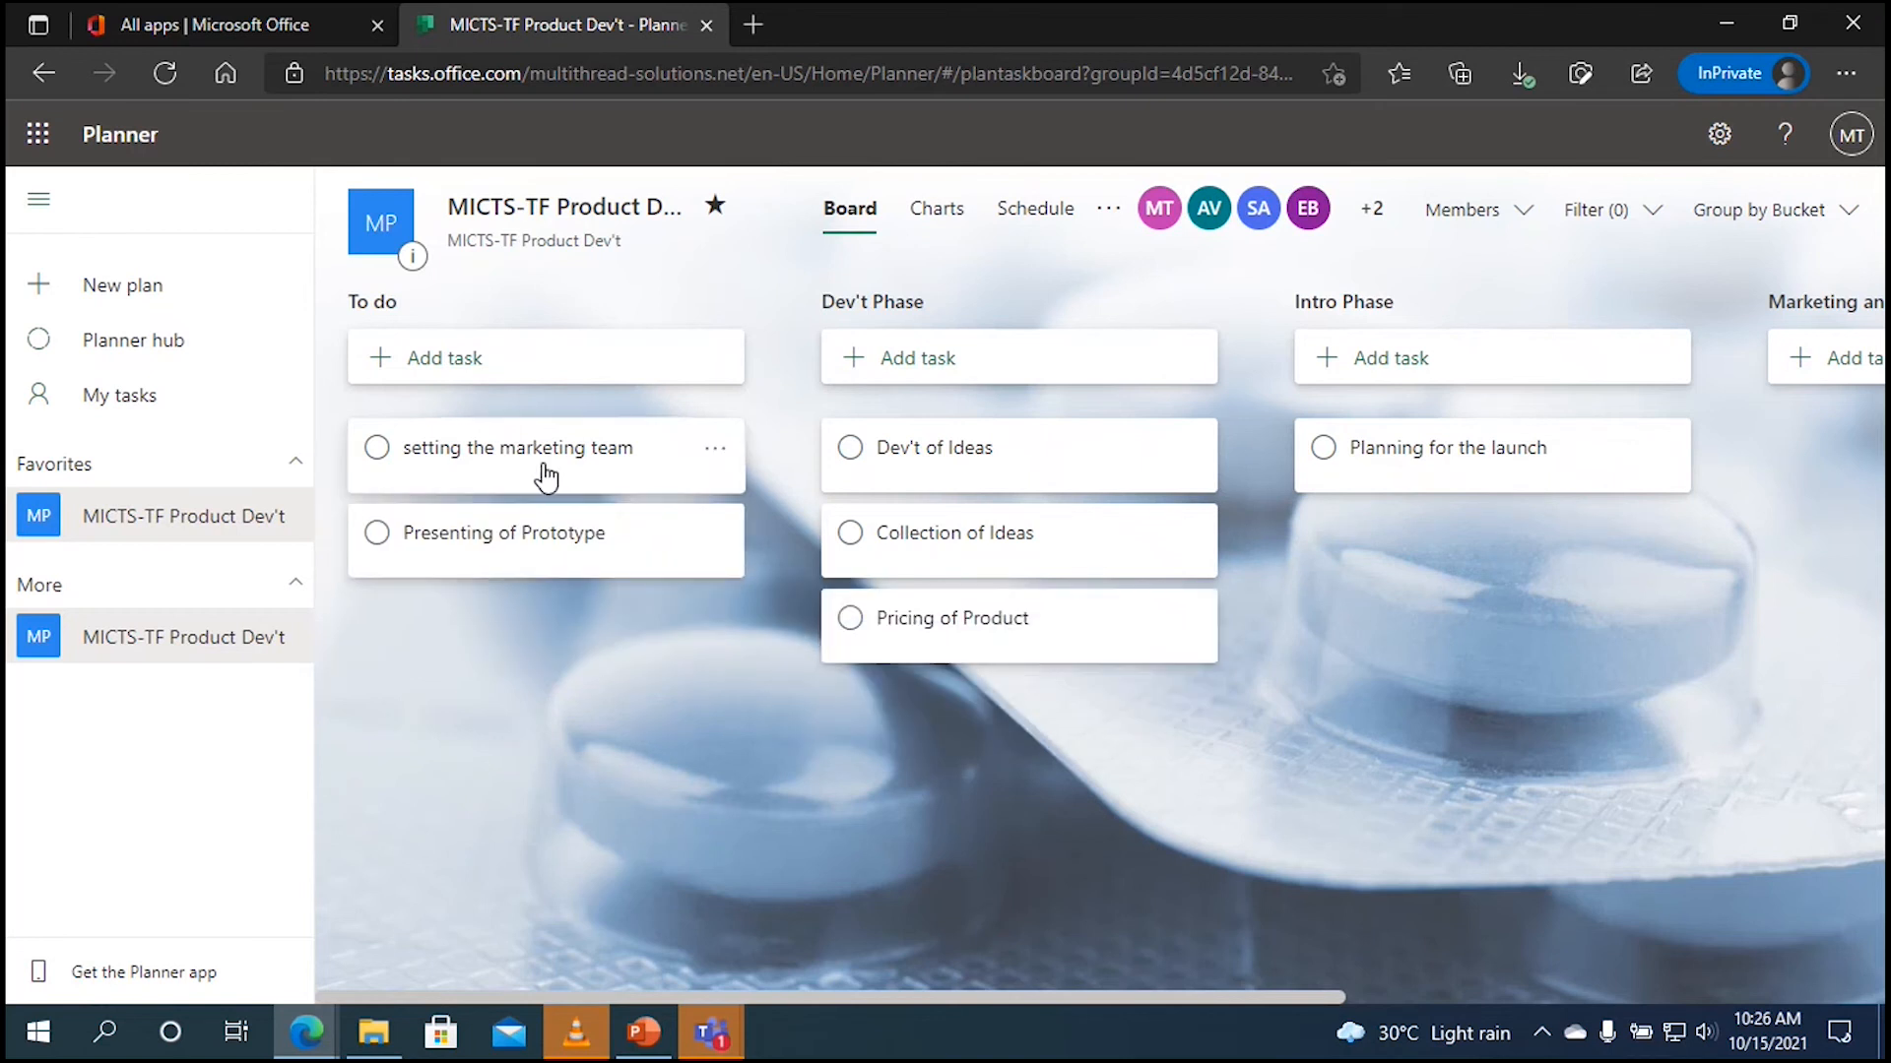
pyautogui.moveTo(536, 469); pyautogui.dragTo(1490, 489)
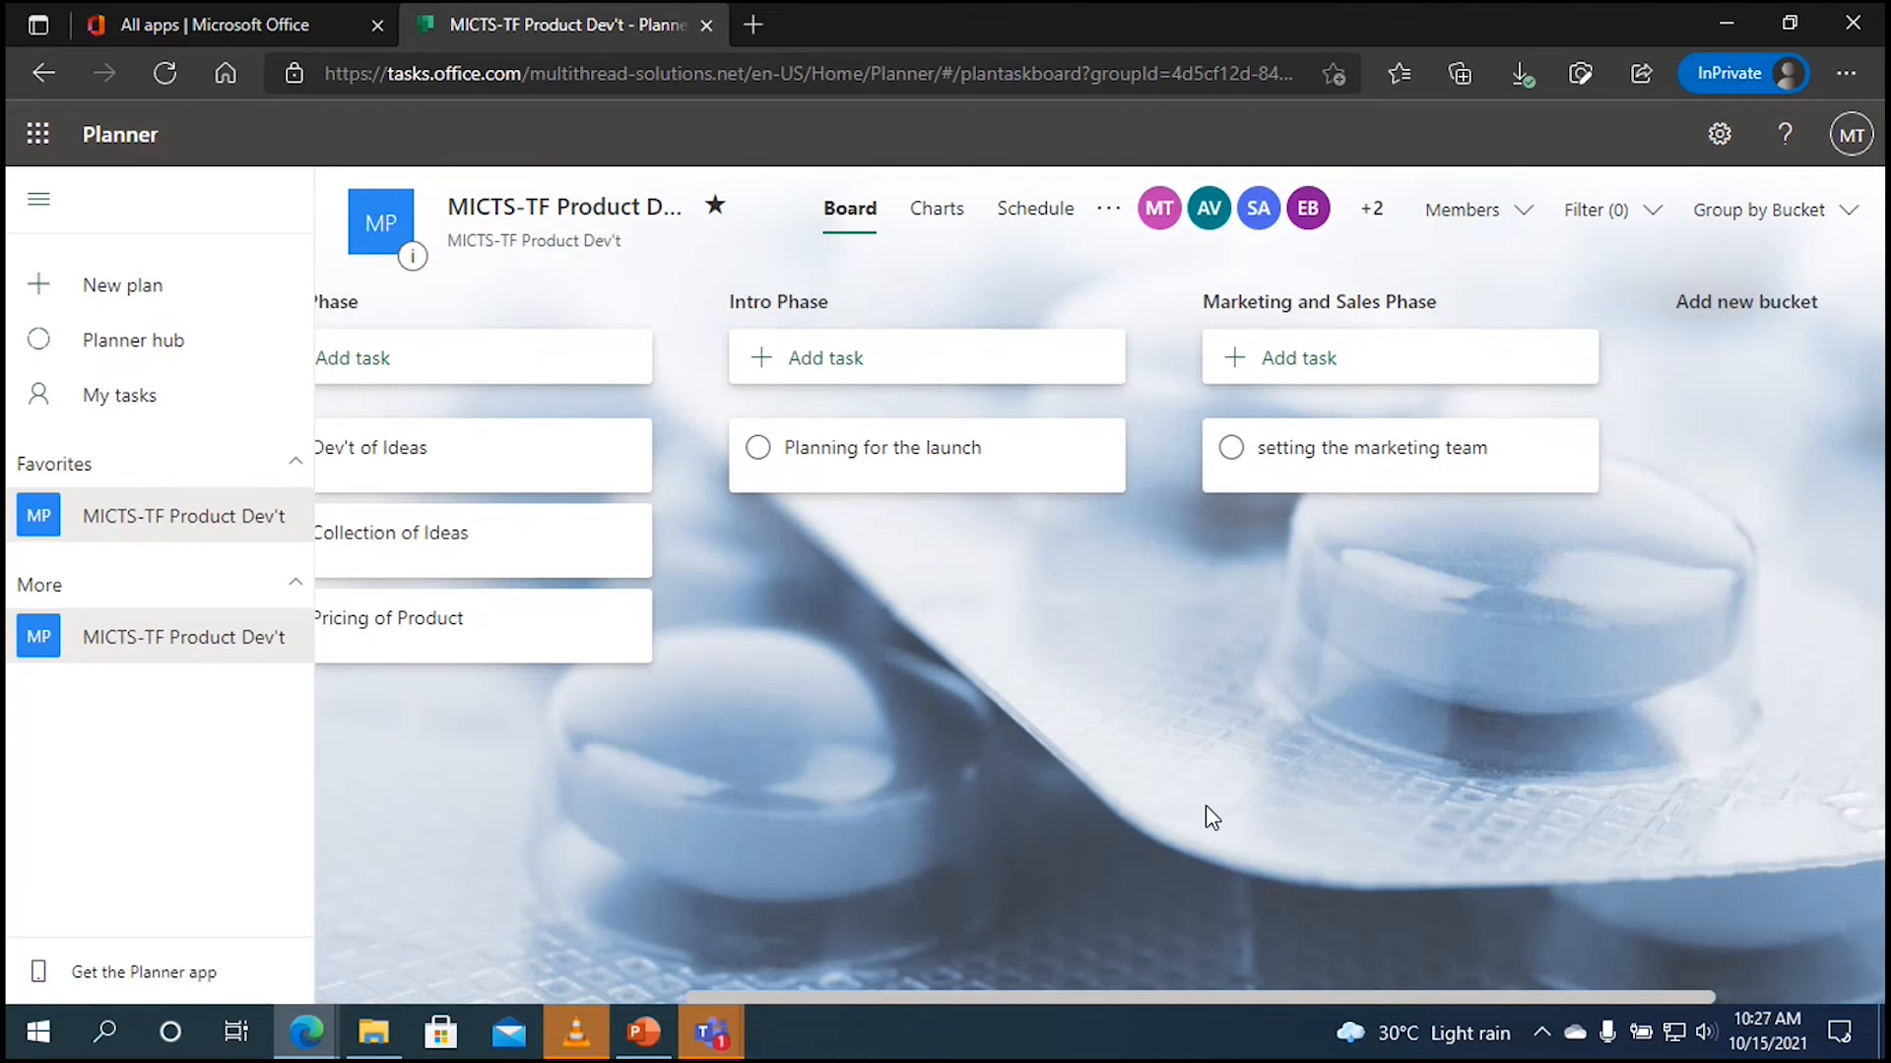
pyautogui.moveTo(1126, 990); pyautogui.dragTo(759, 969)
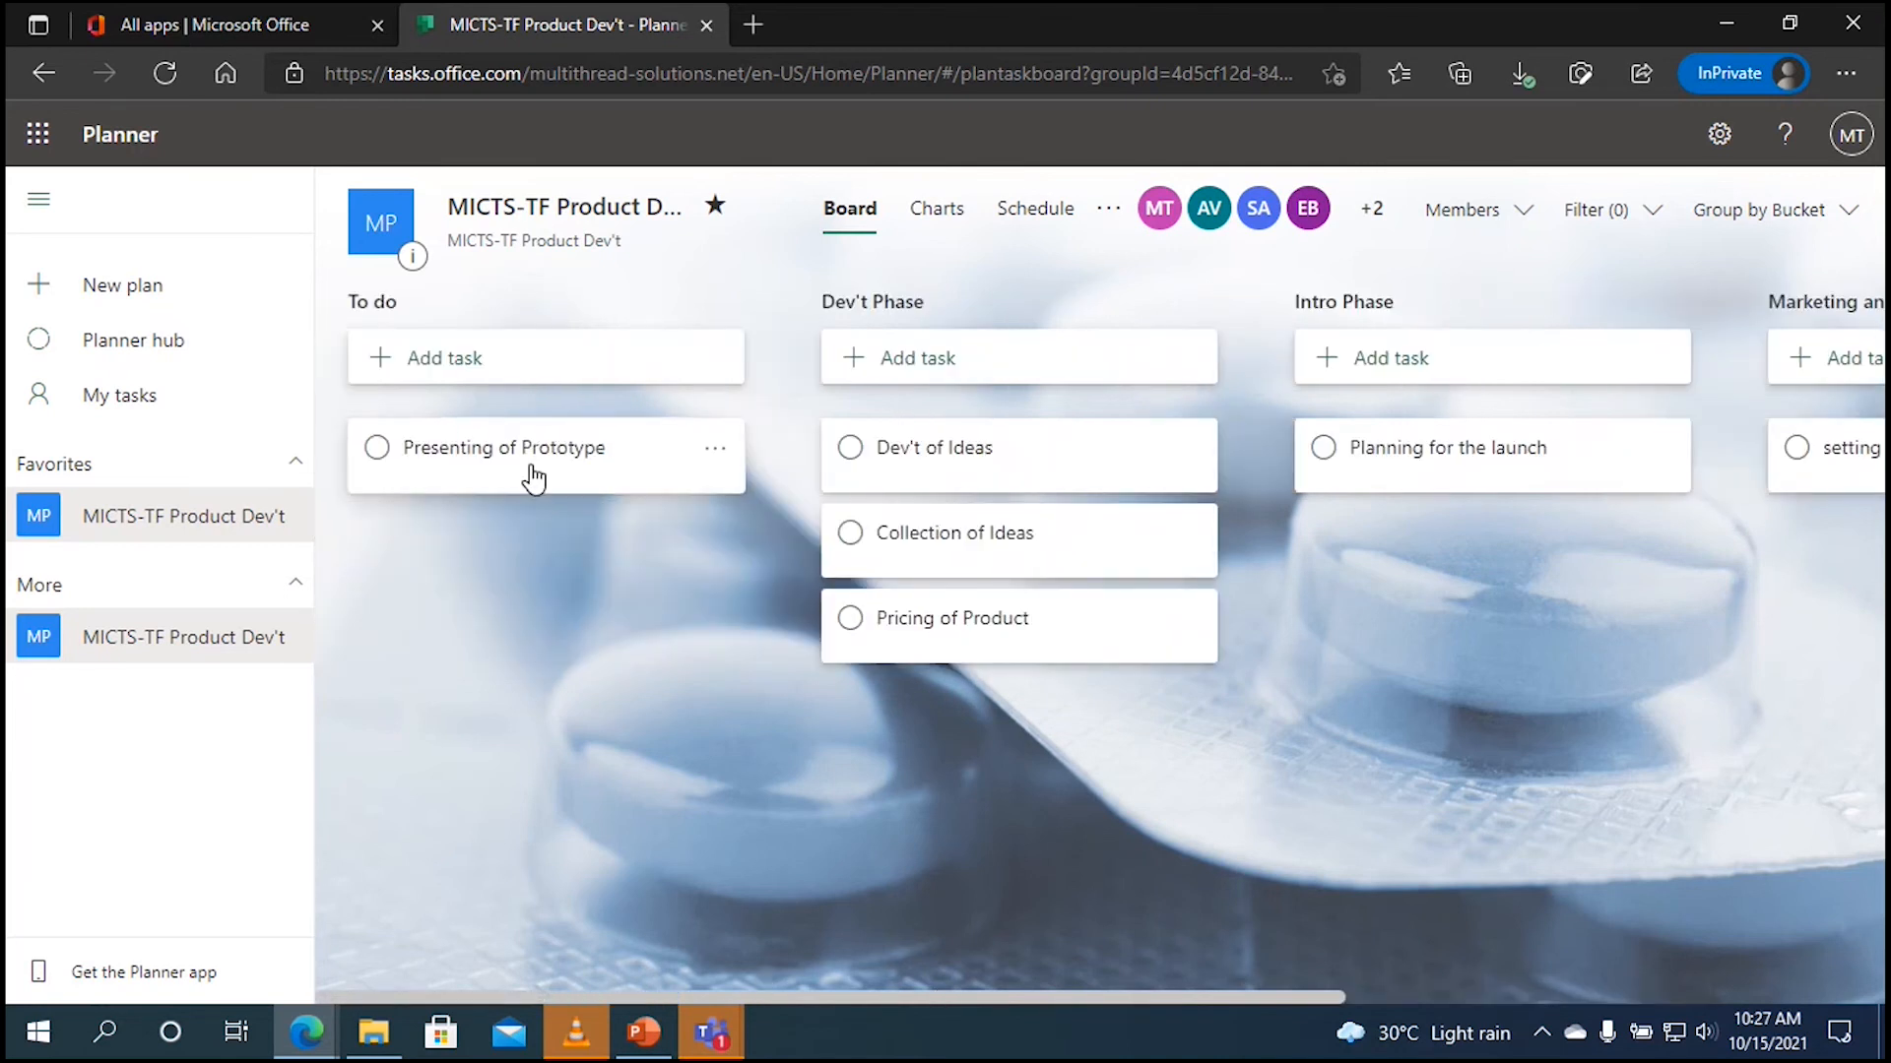
pyautogui.moveTo(531, 464); pyautogui.dragTo(733, 621)
pyautogui.moveTo(877, 727); pyautogui.dragTo(994, 735)
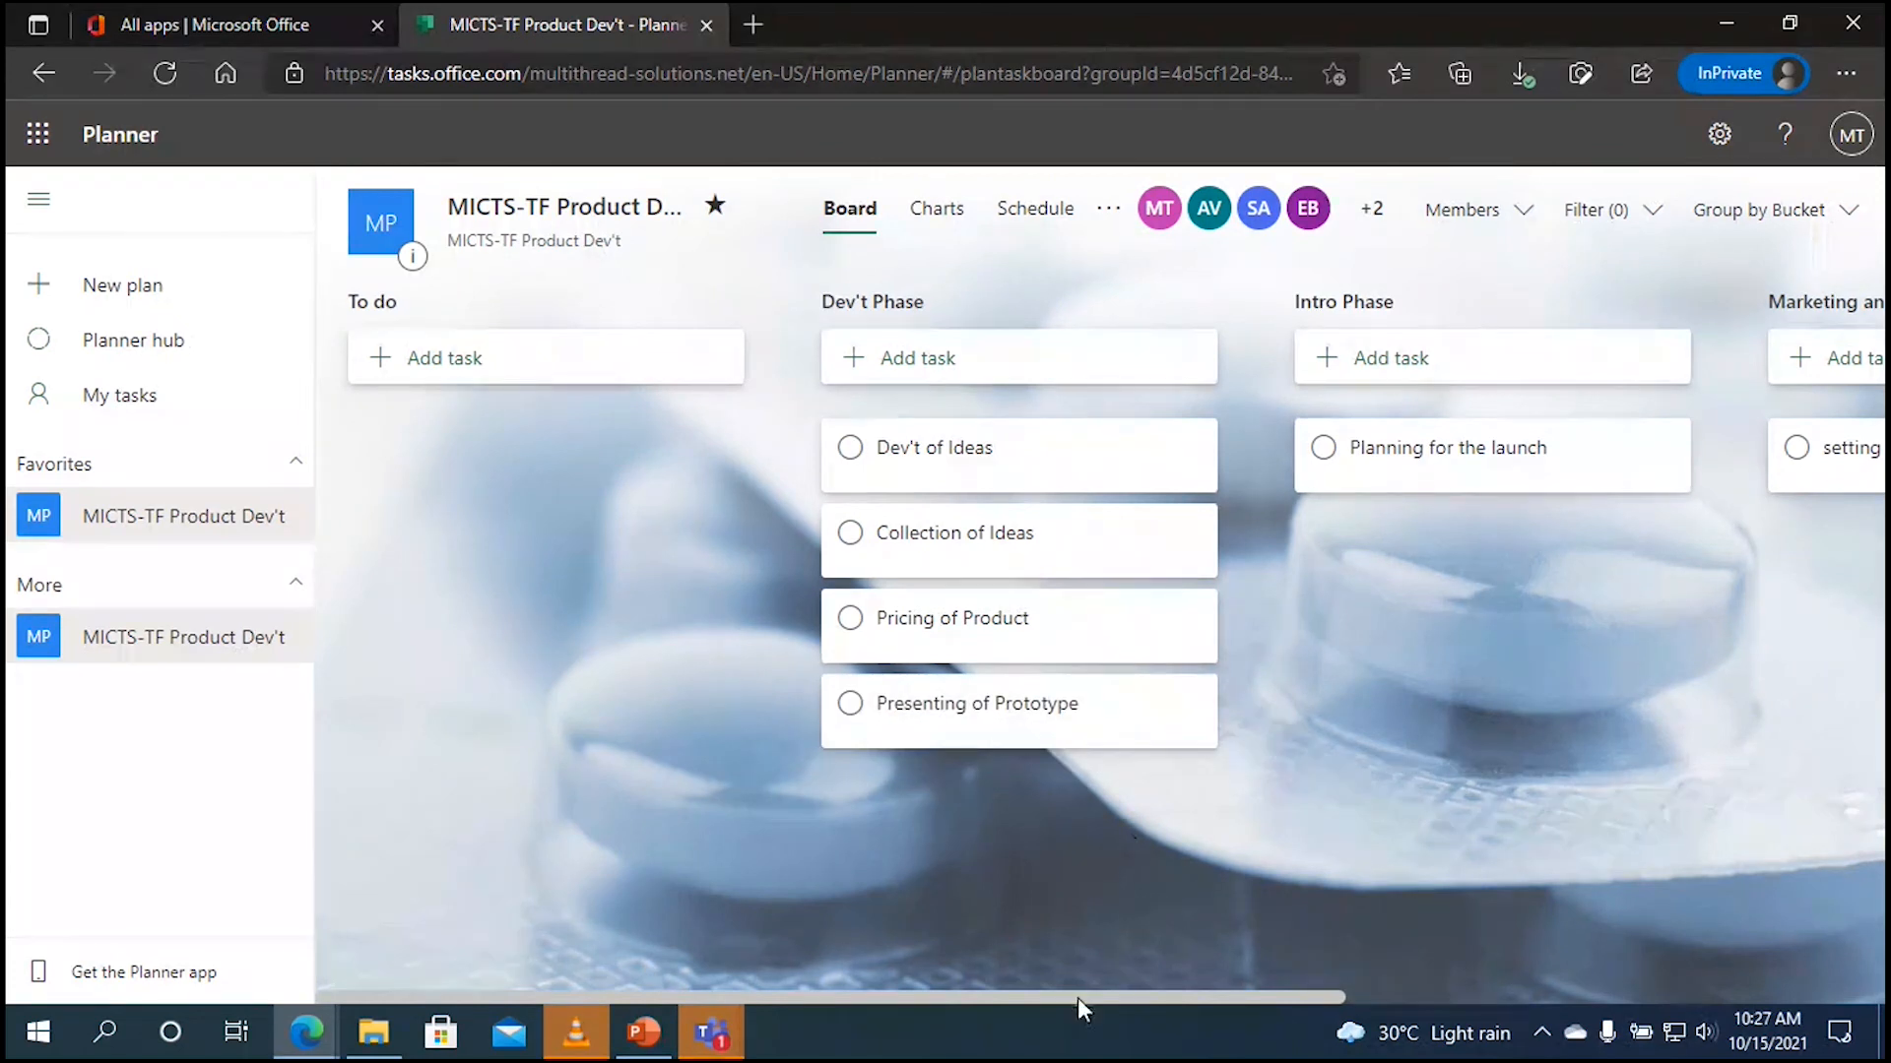
pyautogui.moveTo(1078, 997); pyautogui.dragTo(1325, 1013)
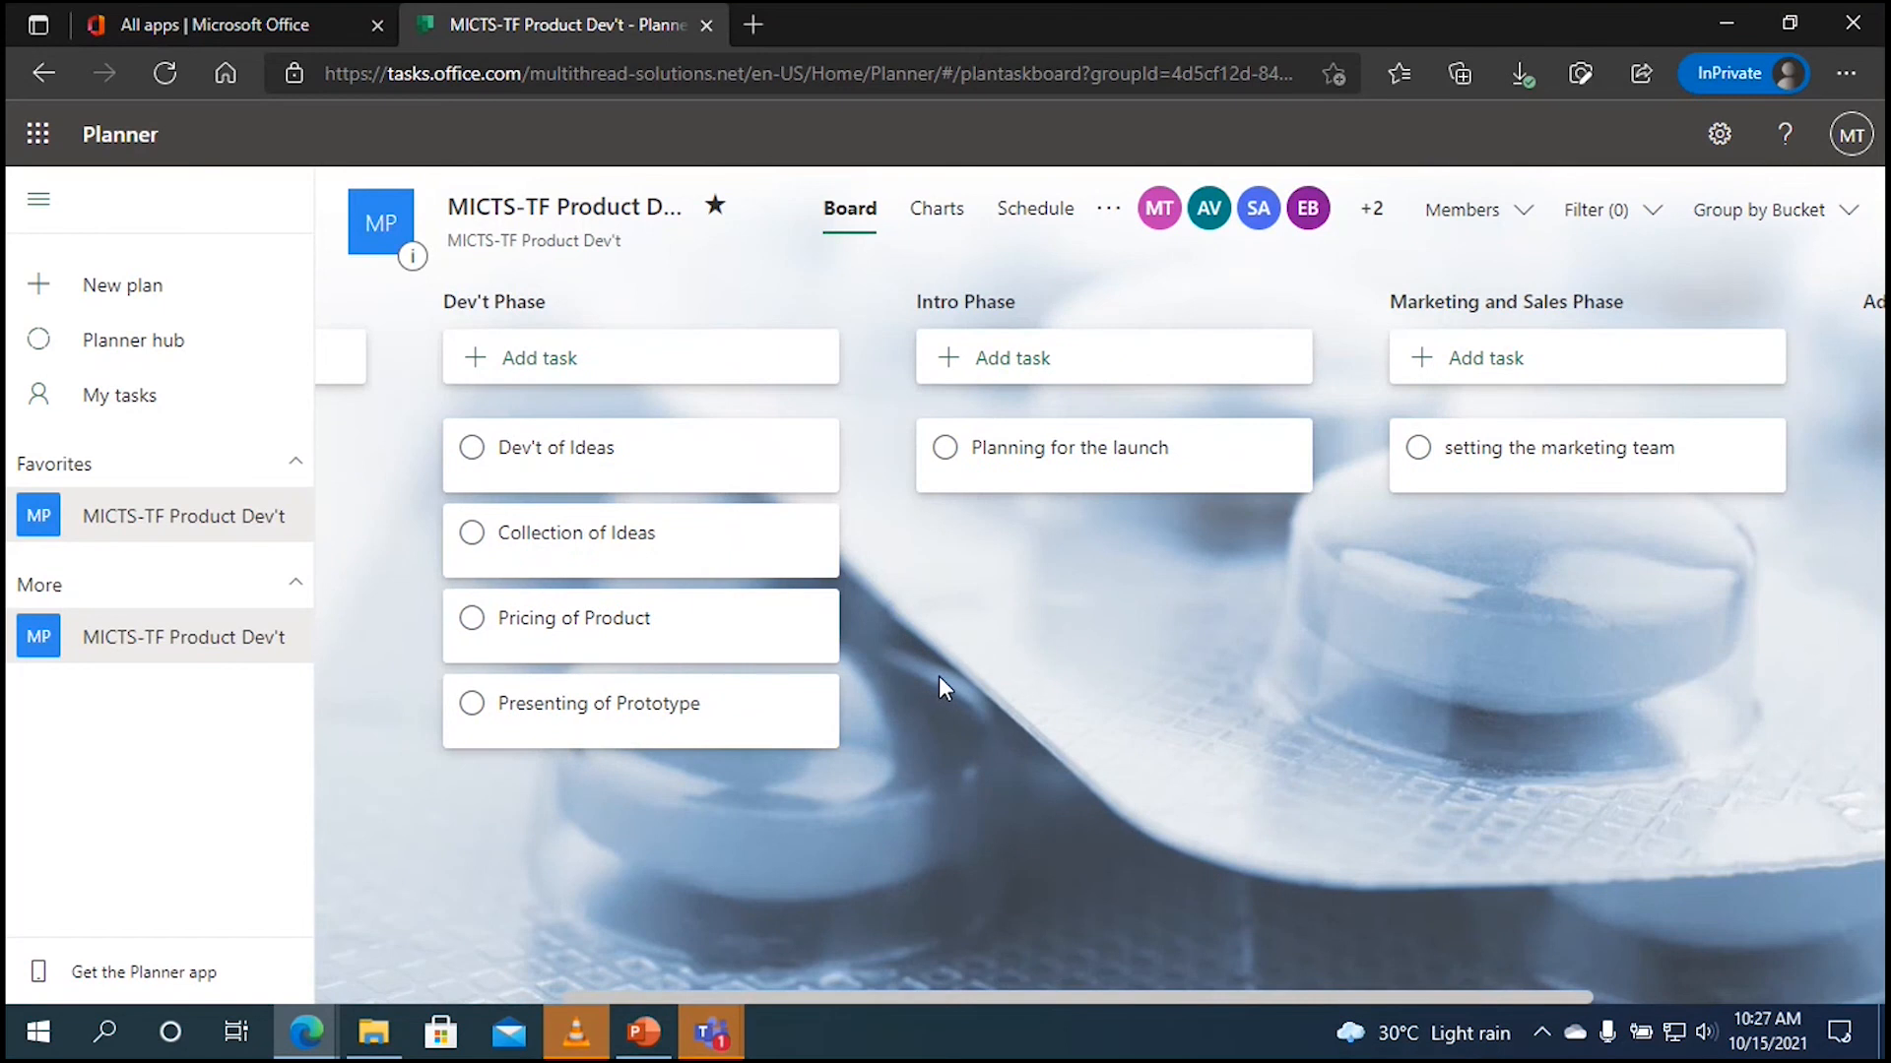
# Step: Open the Dev't of Ideas task and assign it to a plan member
pyautogui.click(672, 459)
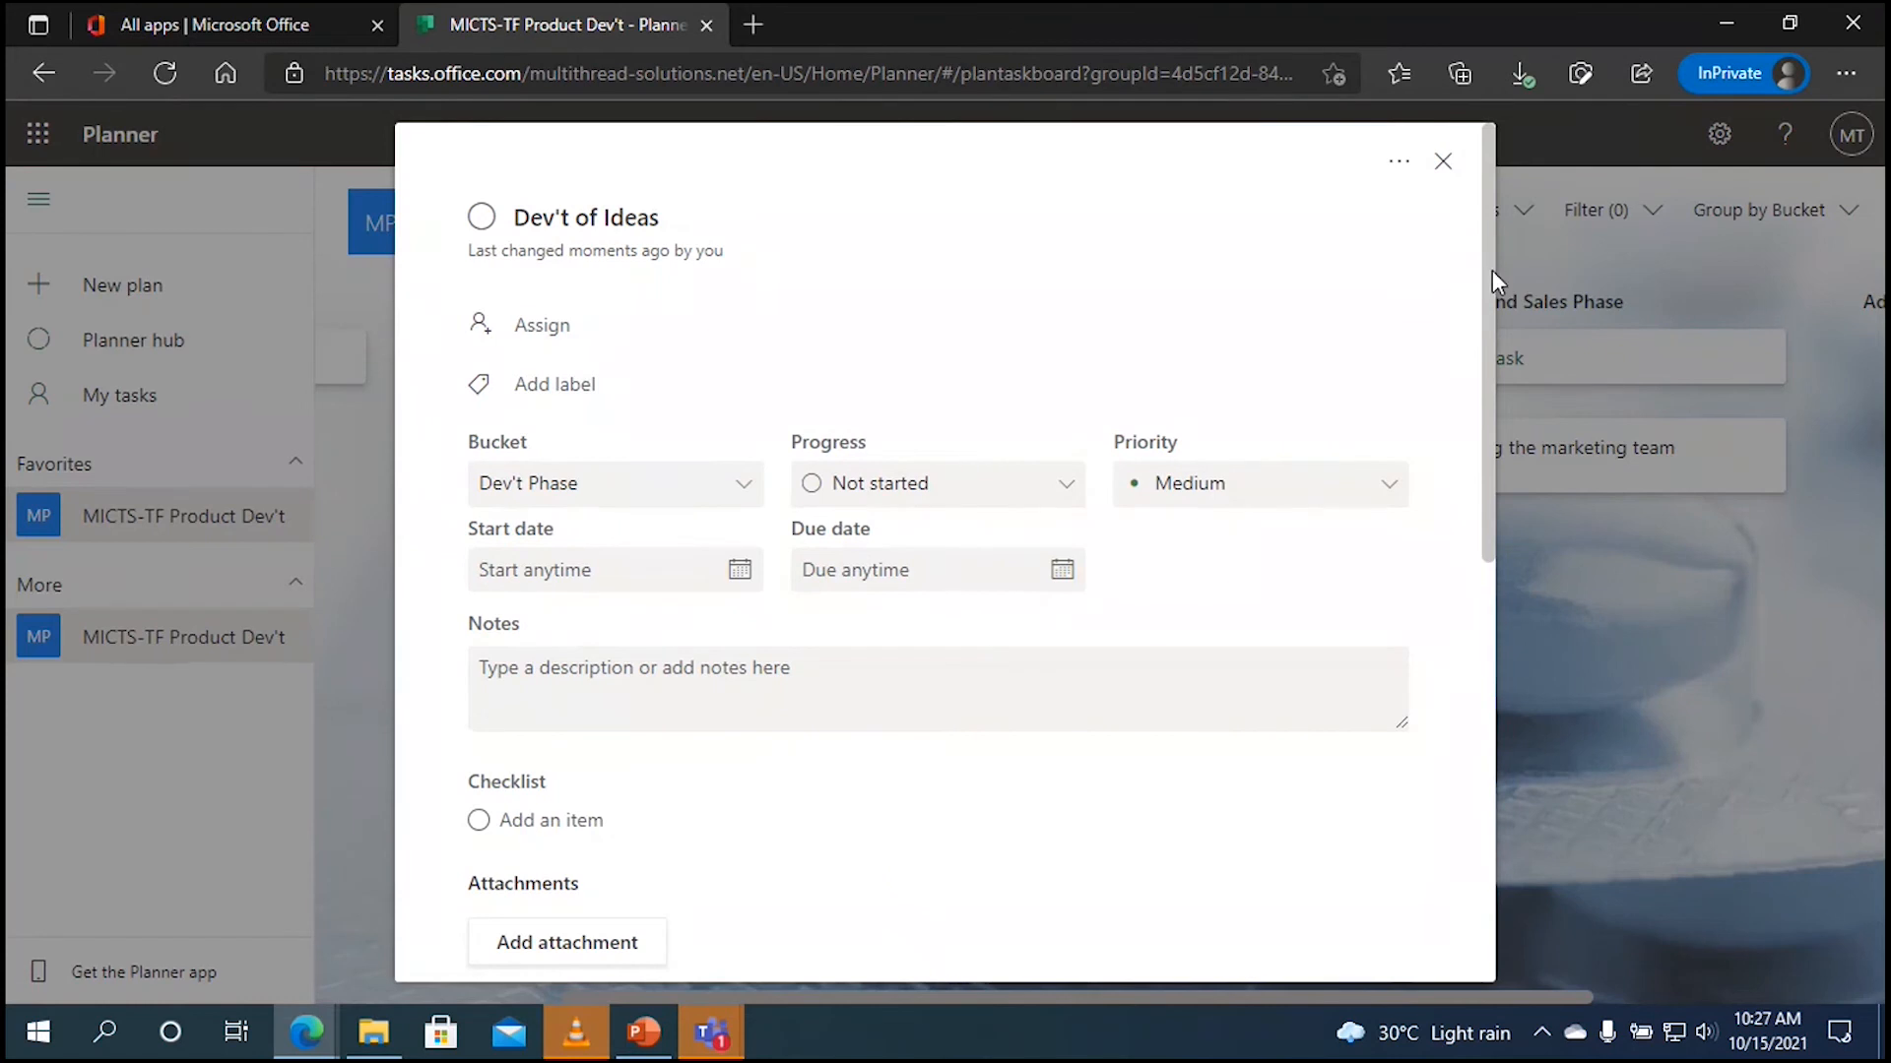
pyautogui.moveTo(1492, 270)
pyautogui.mouseDown()
pyautogui.moveTo(1499, 675)
pyautogui.moveTo(1492, 263)
pyautogui.mouseUp()
pyautogui.click(545, 332)
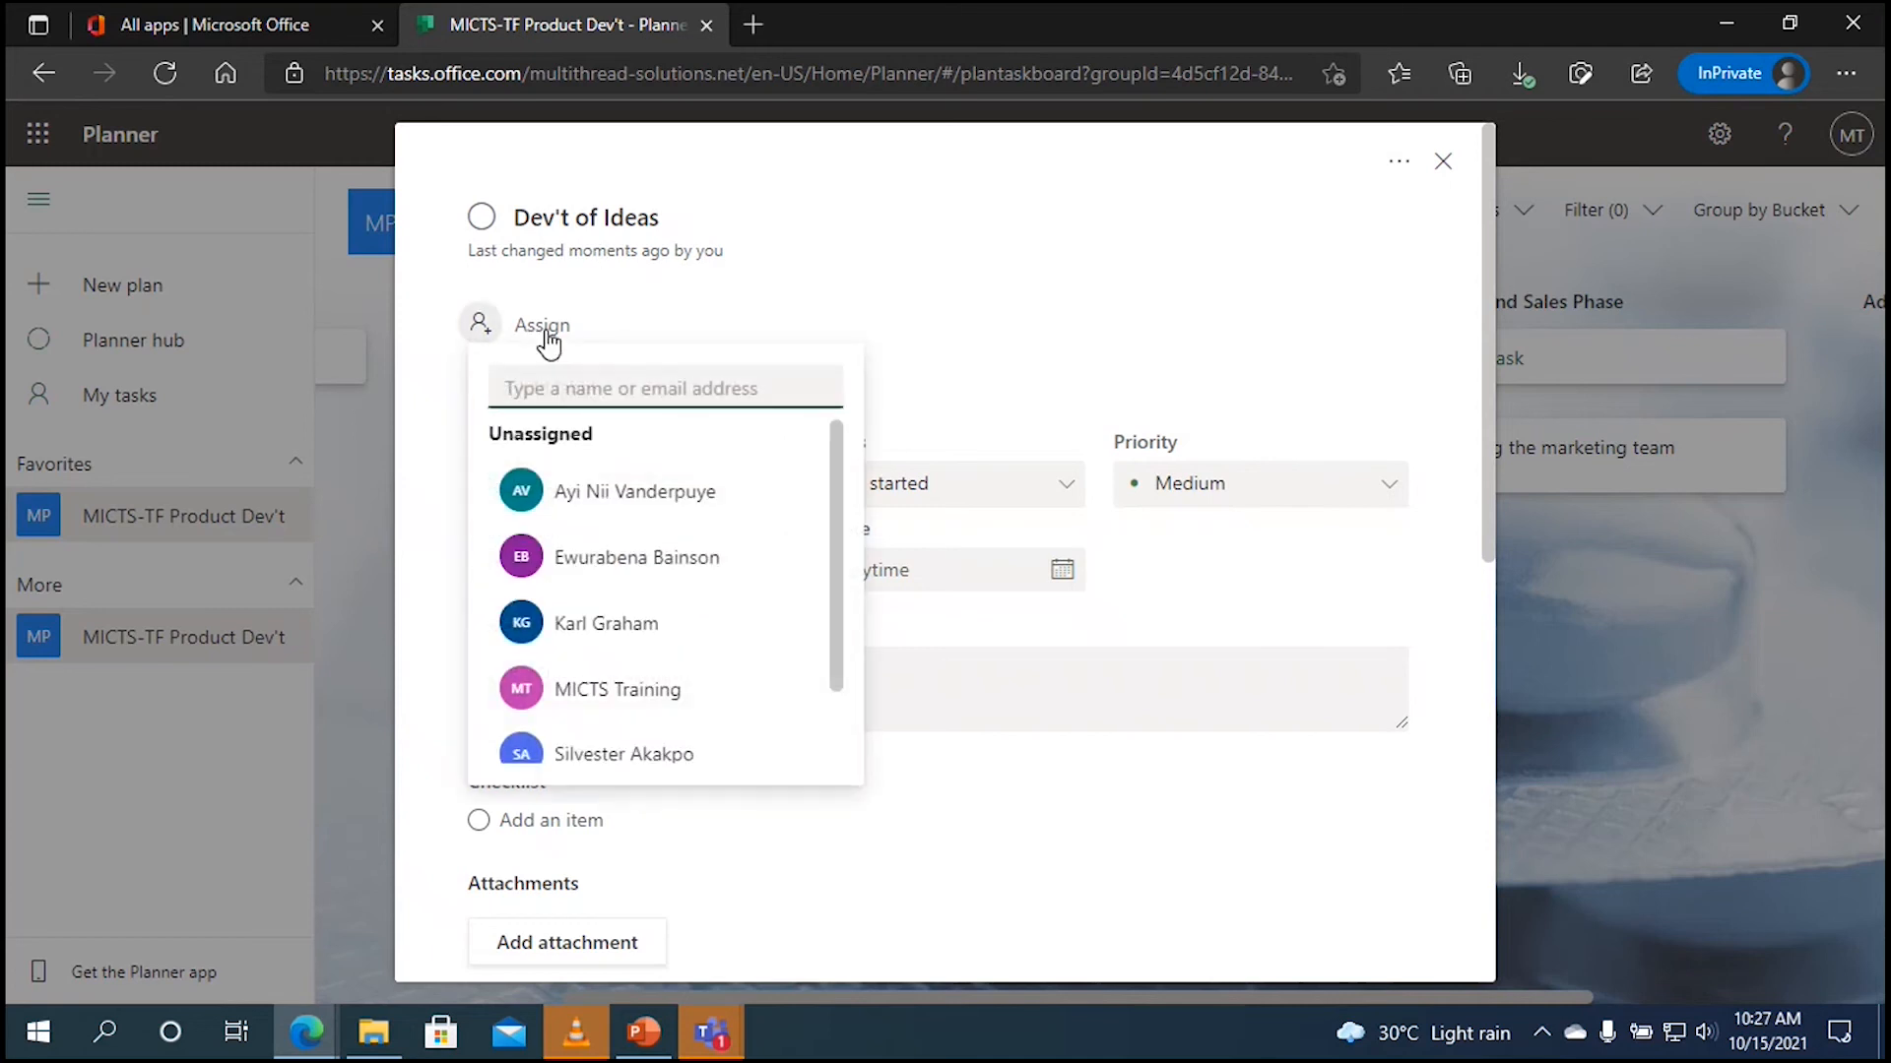
pyautogui.click(604, 492)
pyautogui.click(933, 329)
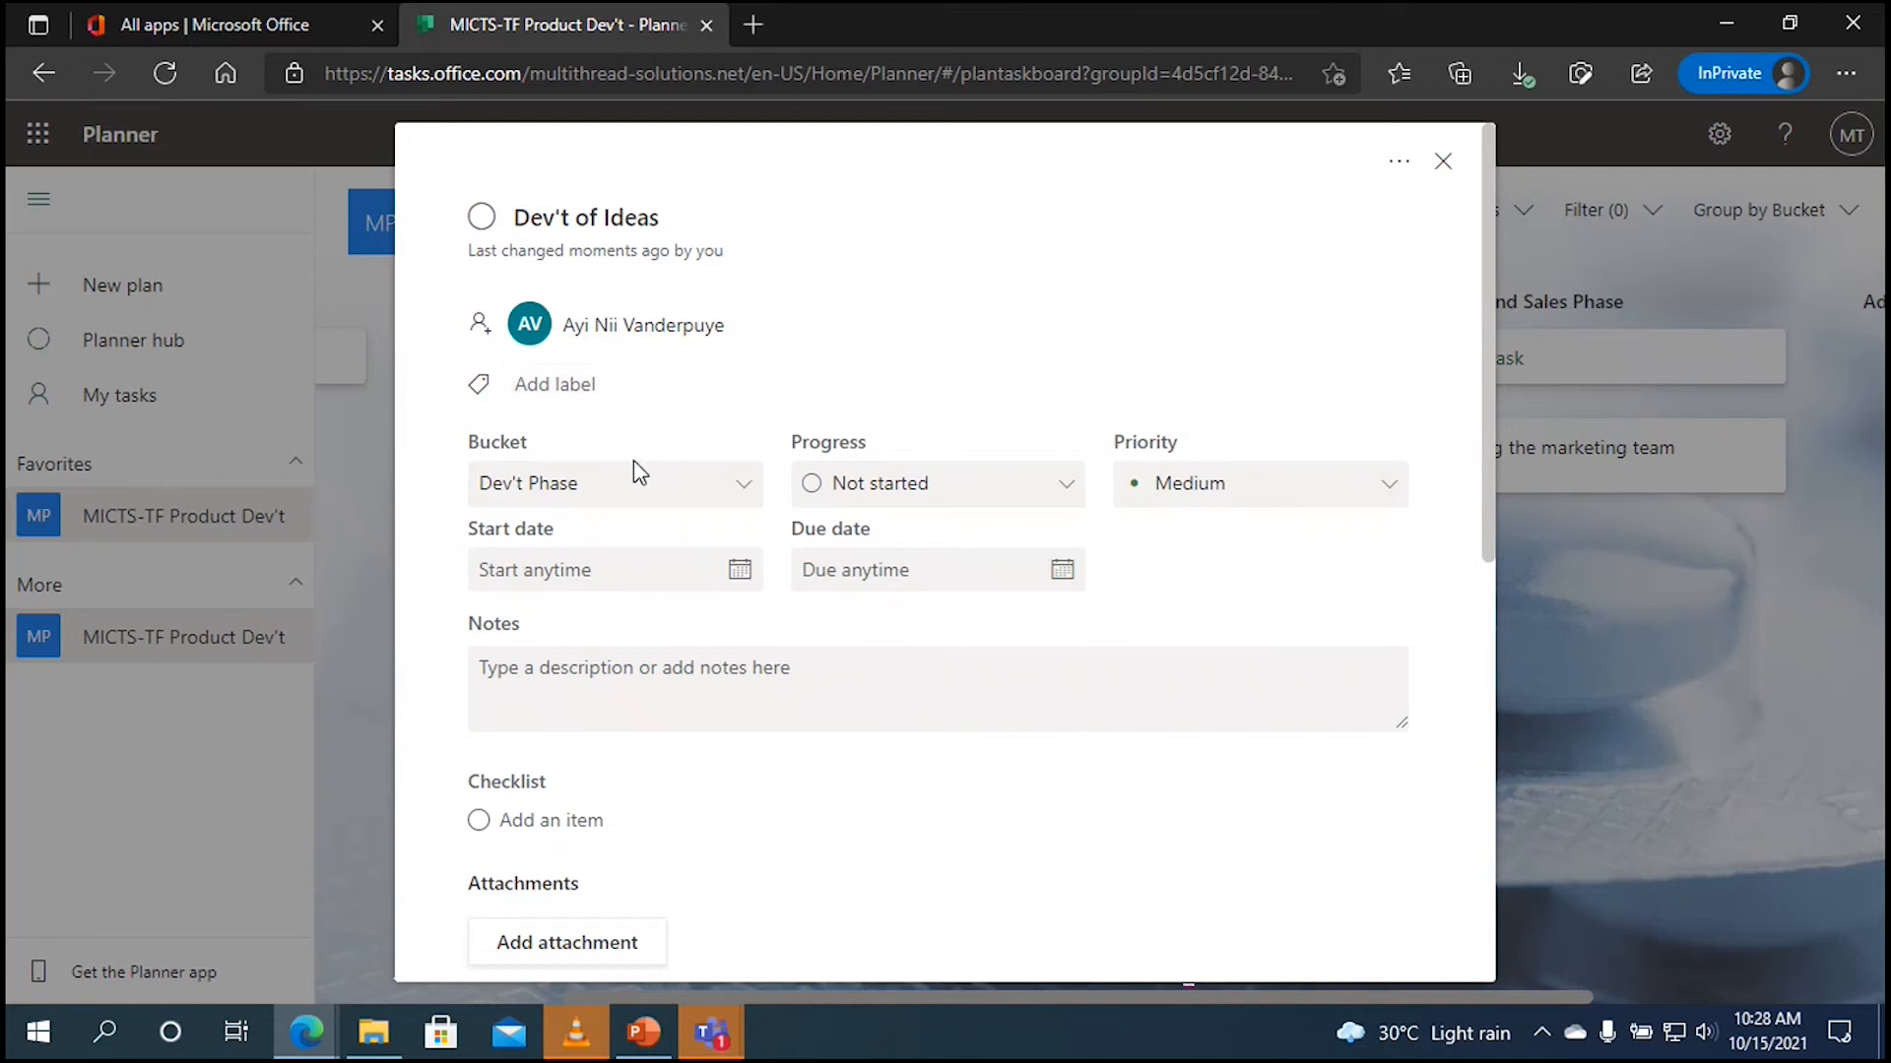
# Step: Set Dev't of Ideas to Important priority, keeping it in Dev't Phase and Not started
pyautogui.click(736, 489)
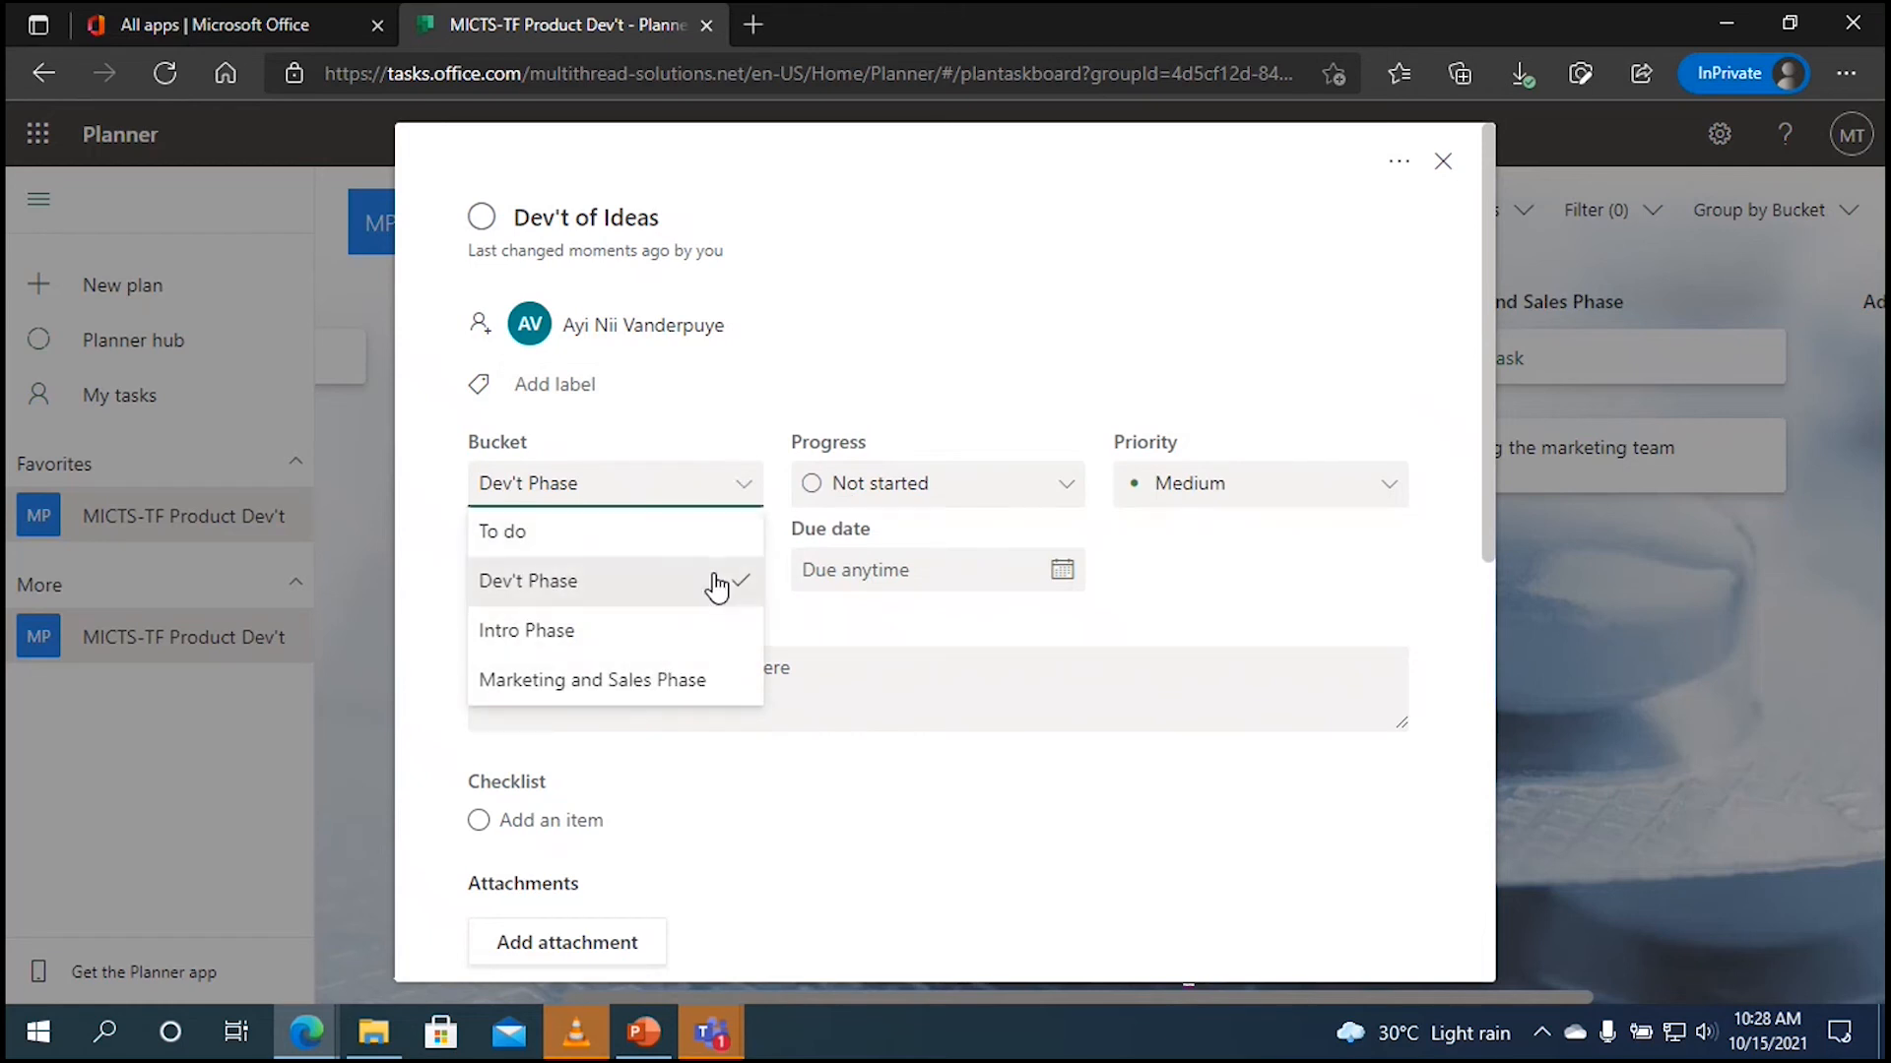
pyautogui.click(706, 445)
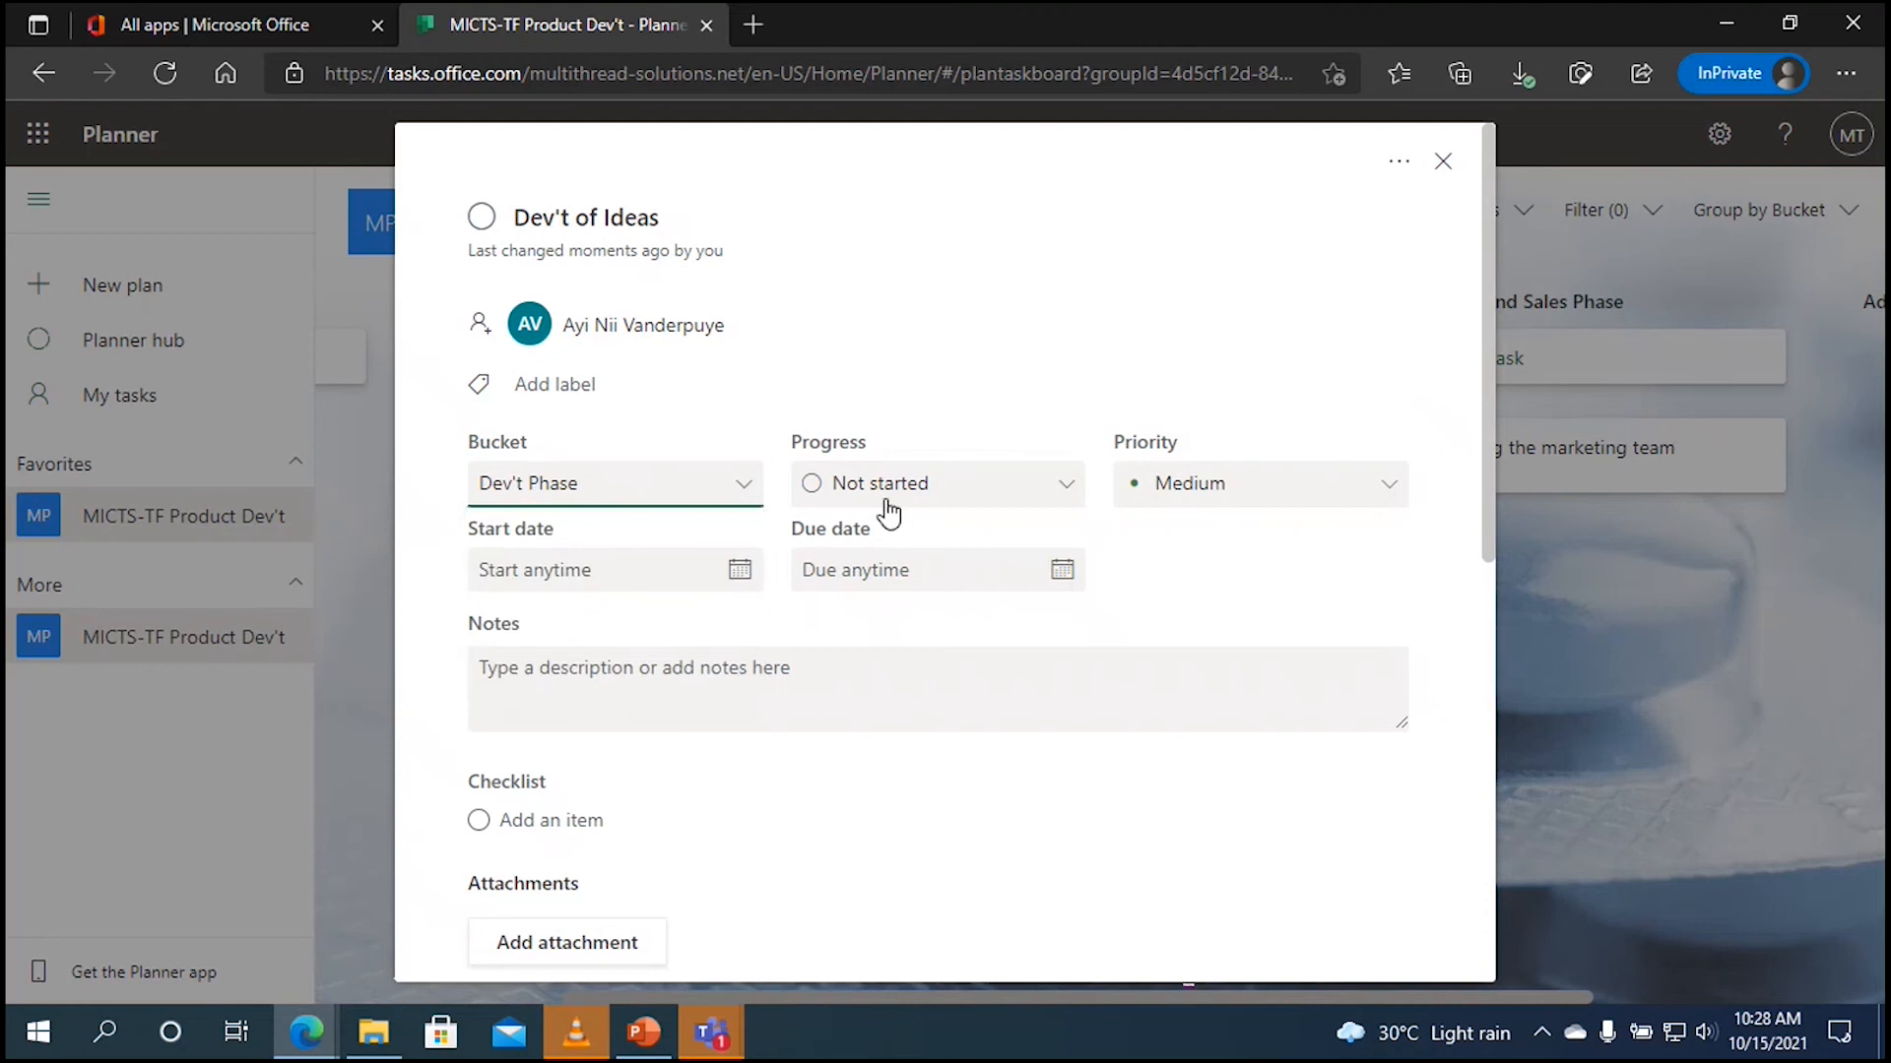
pyautogui.click(1063, 492)
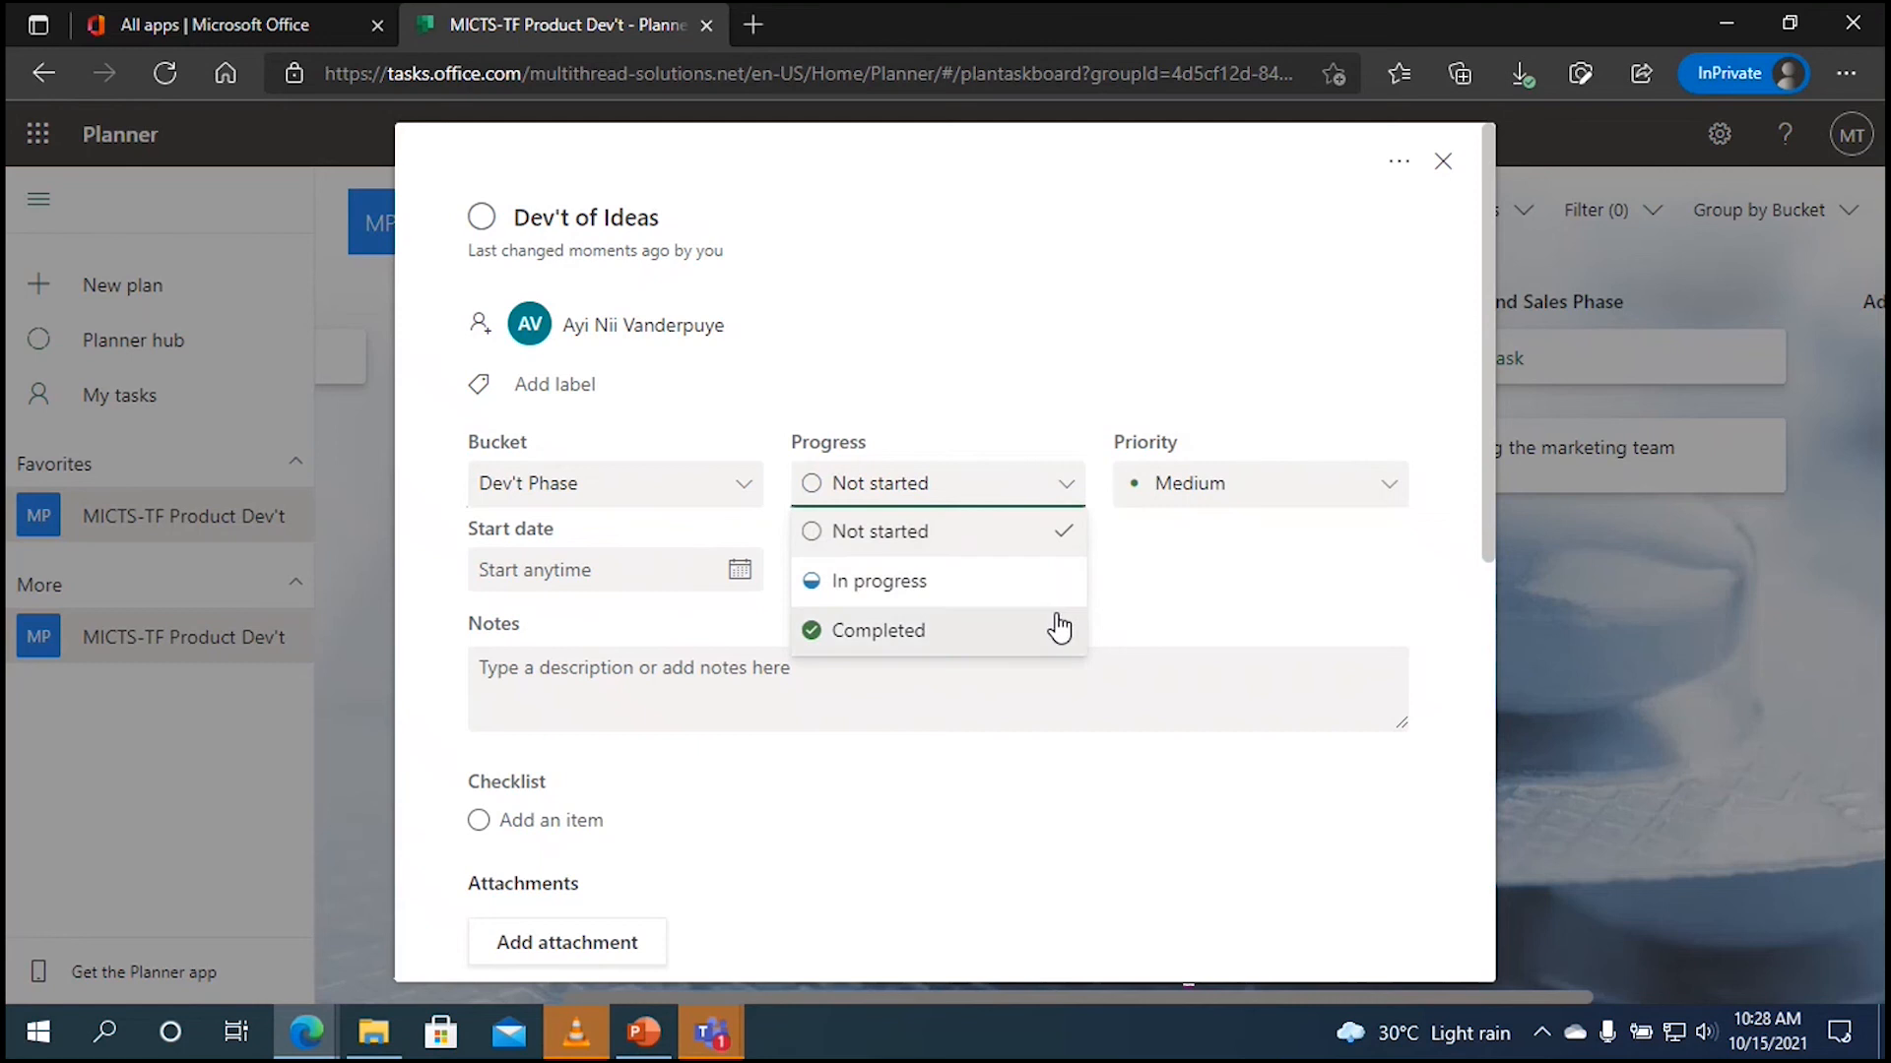
pyautogui.click(1105, 543)
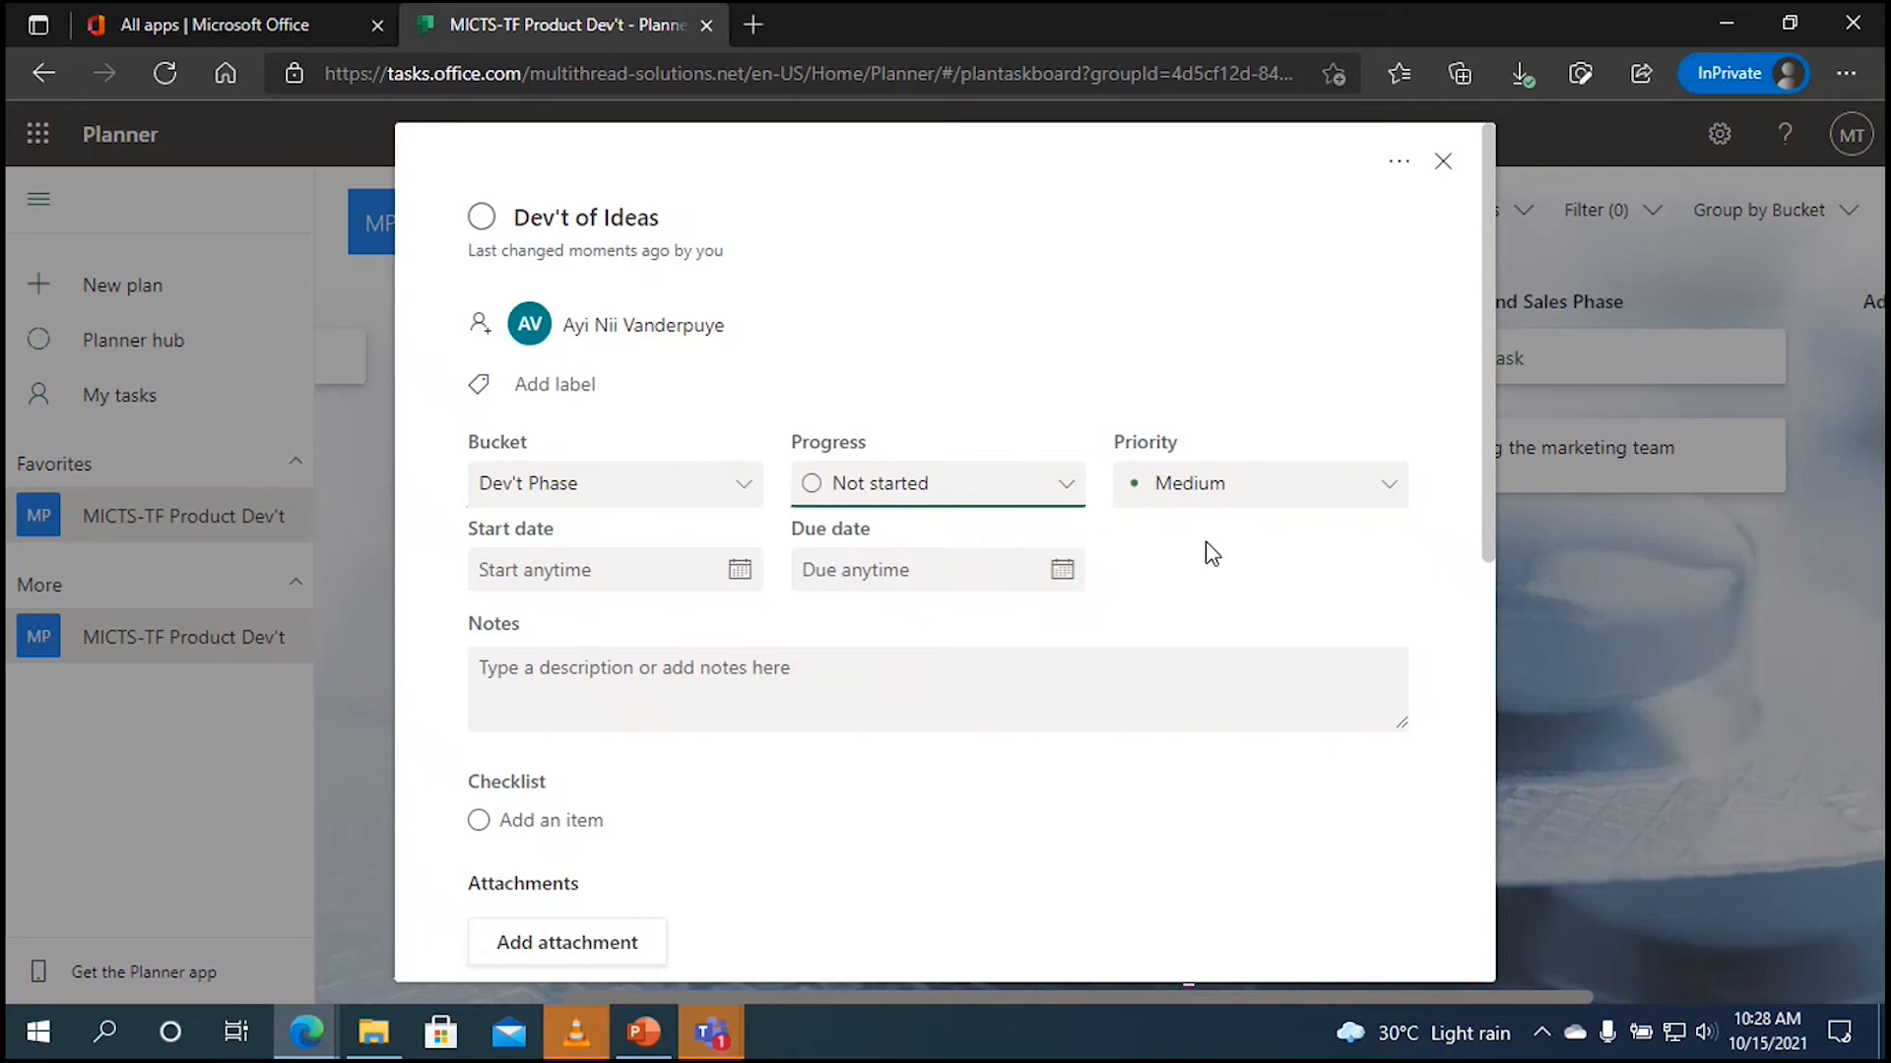
pyautogui.click(1388, 497)
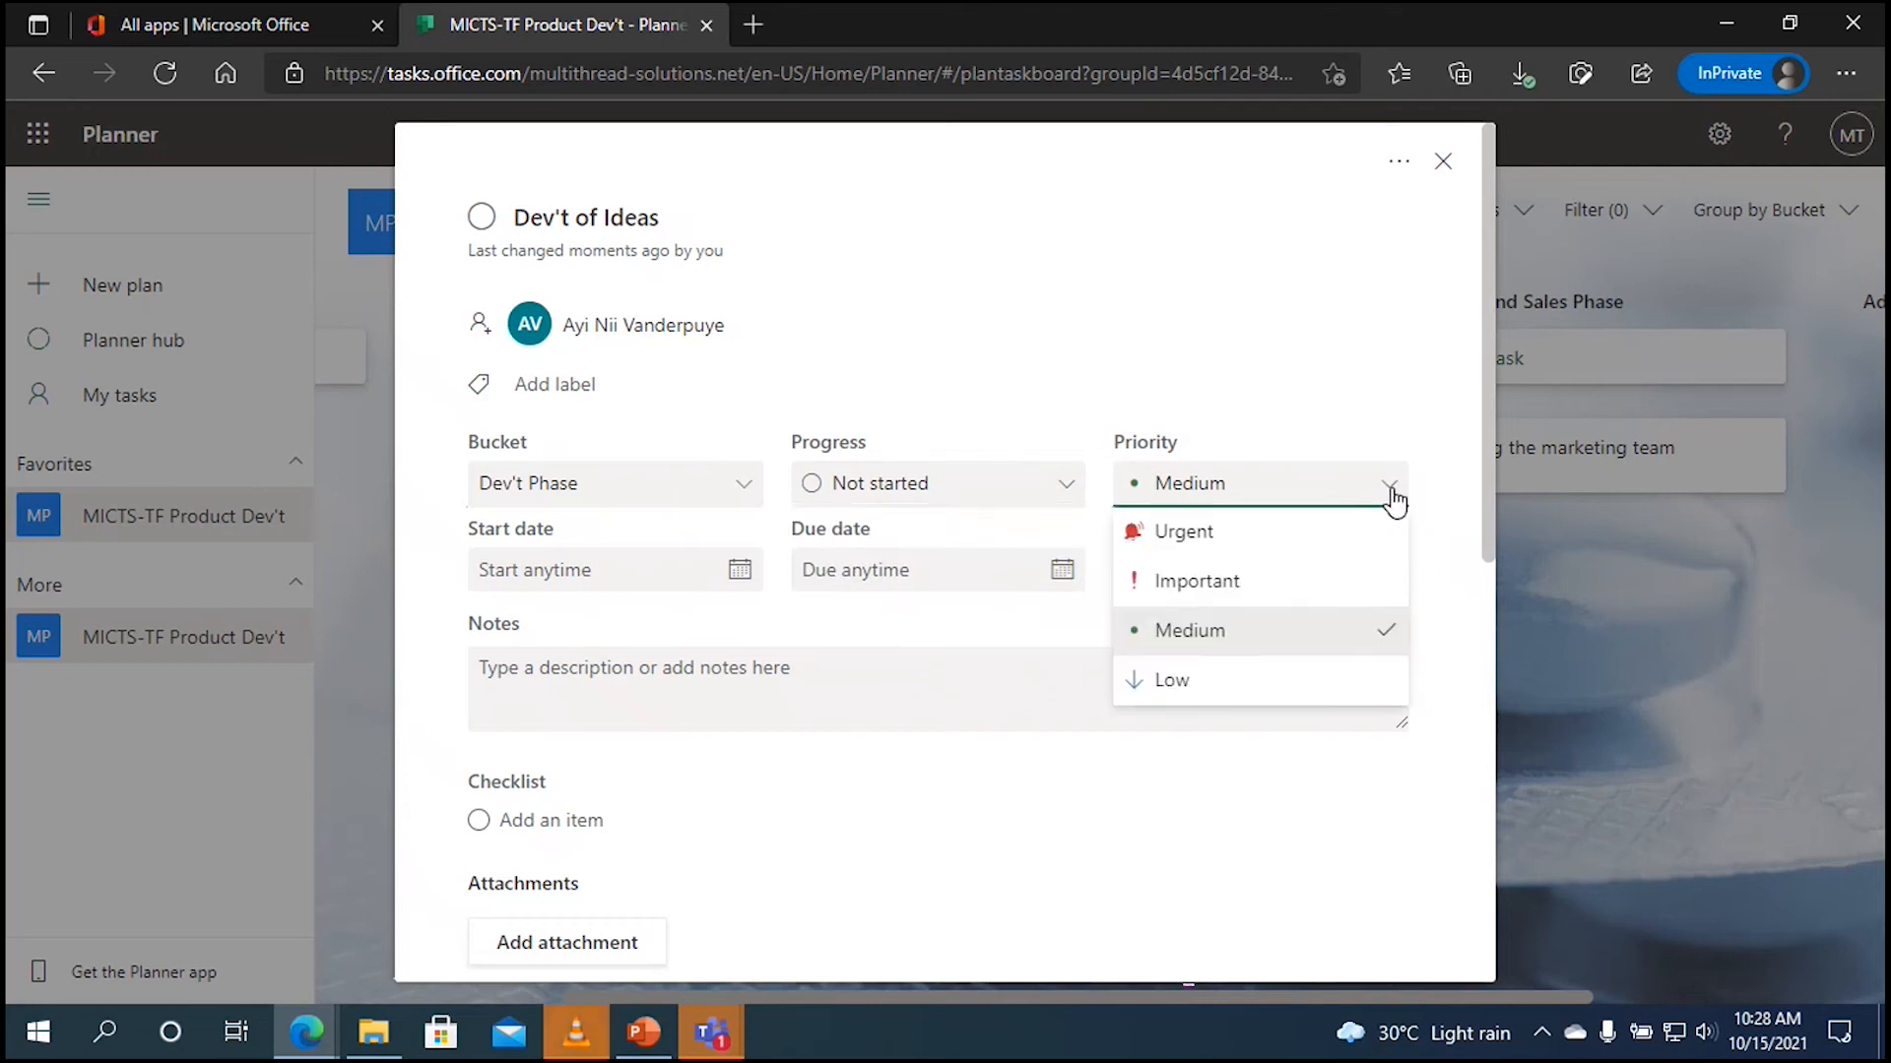
pyautogui.click(1323, 587)
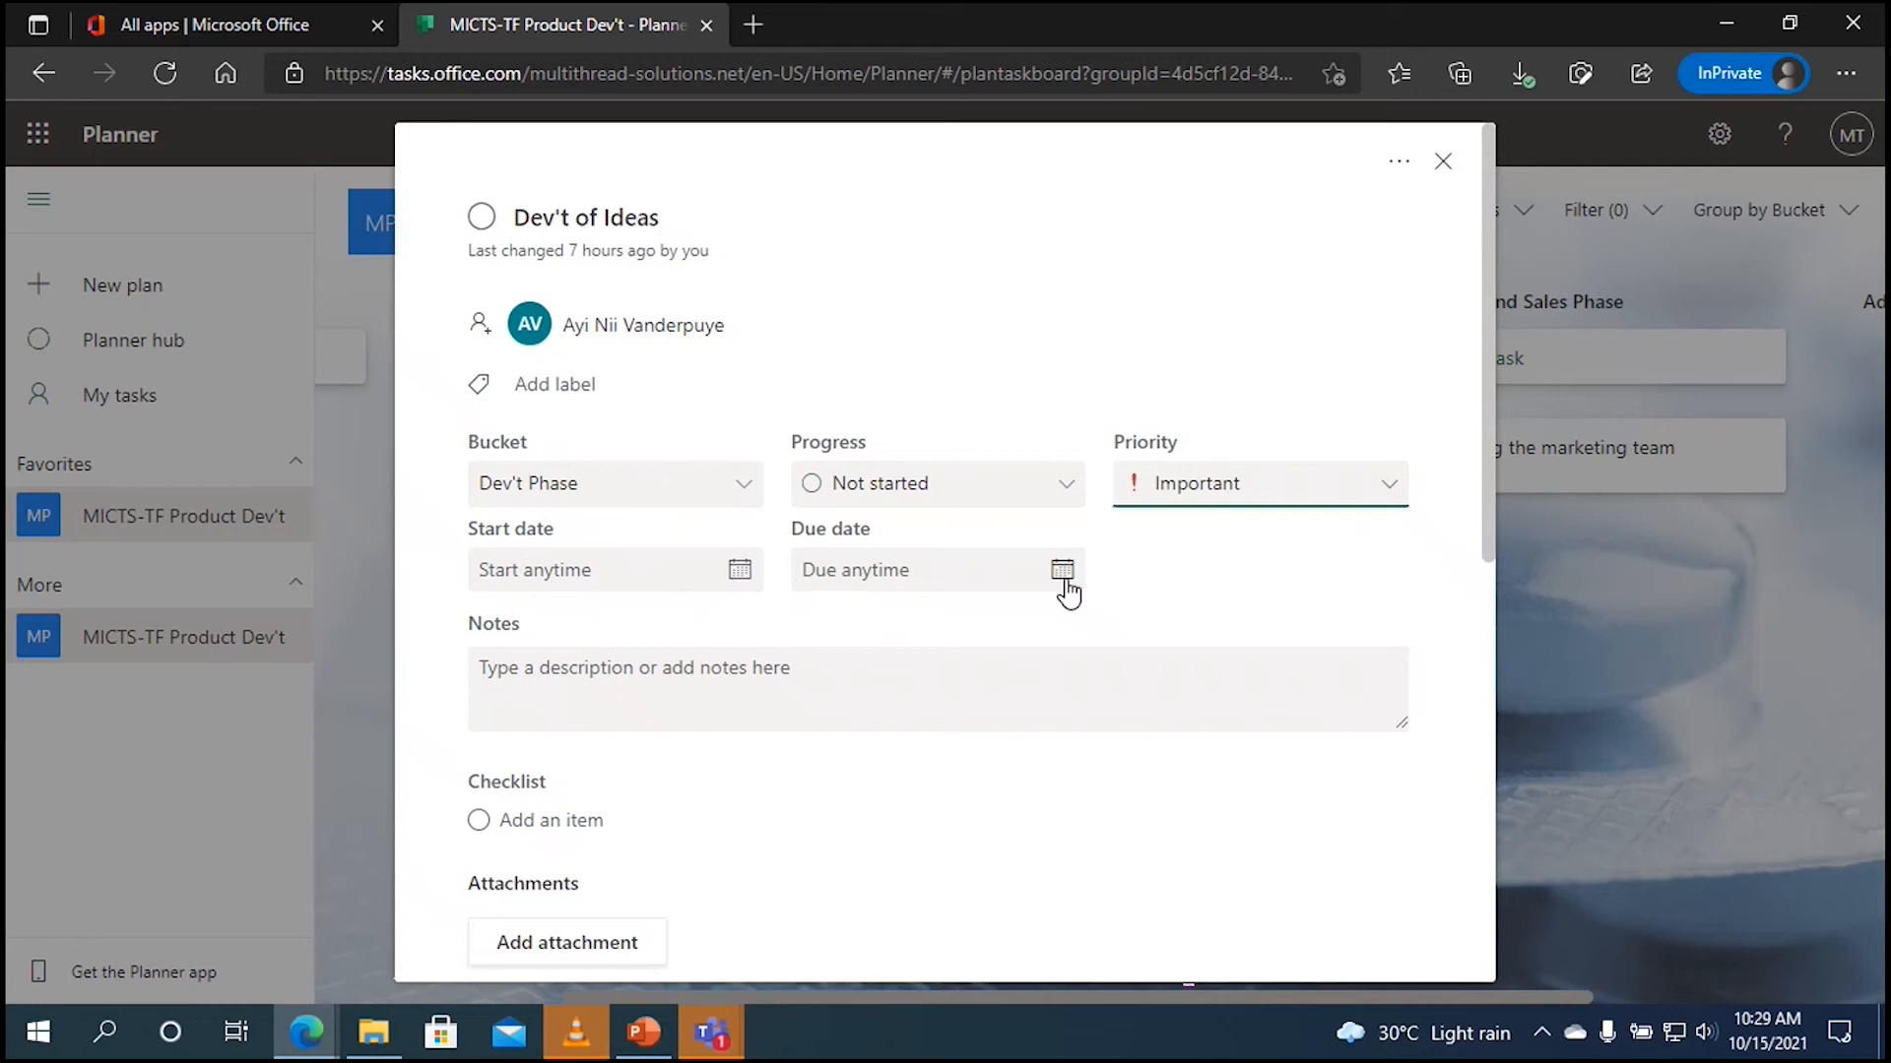
# Step: Give Dev't of Ideas a start date of October 15, 2021 and a due date of October 18, 2021
pyautogui.click(731, 574)
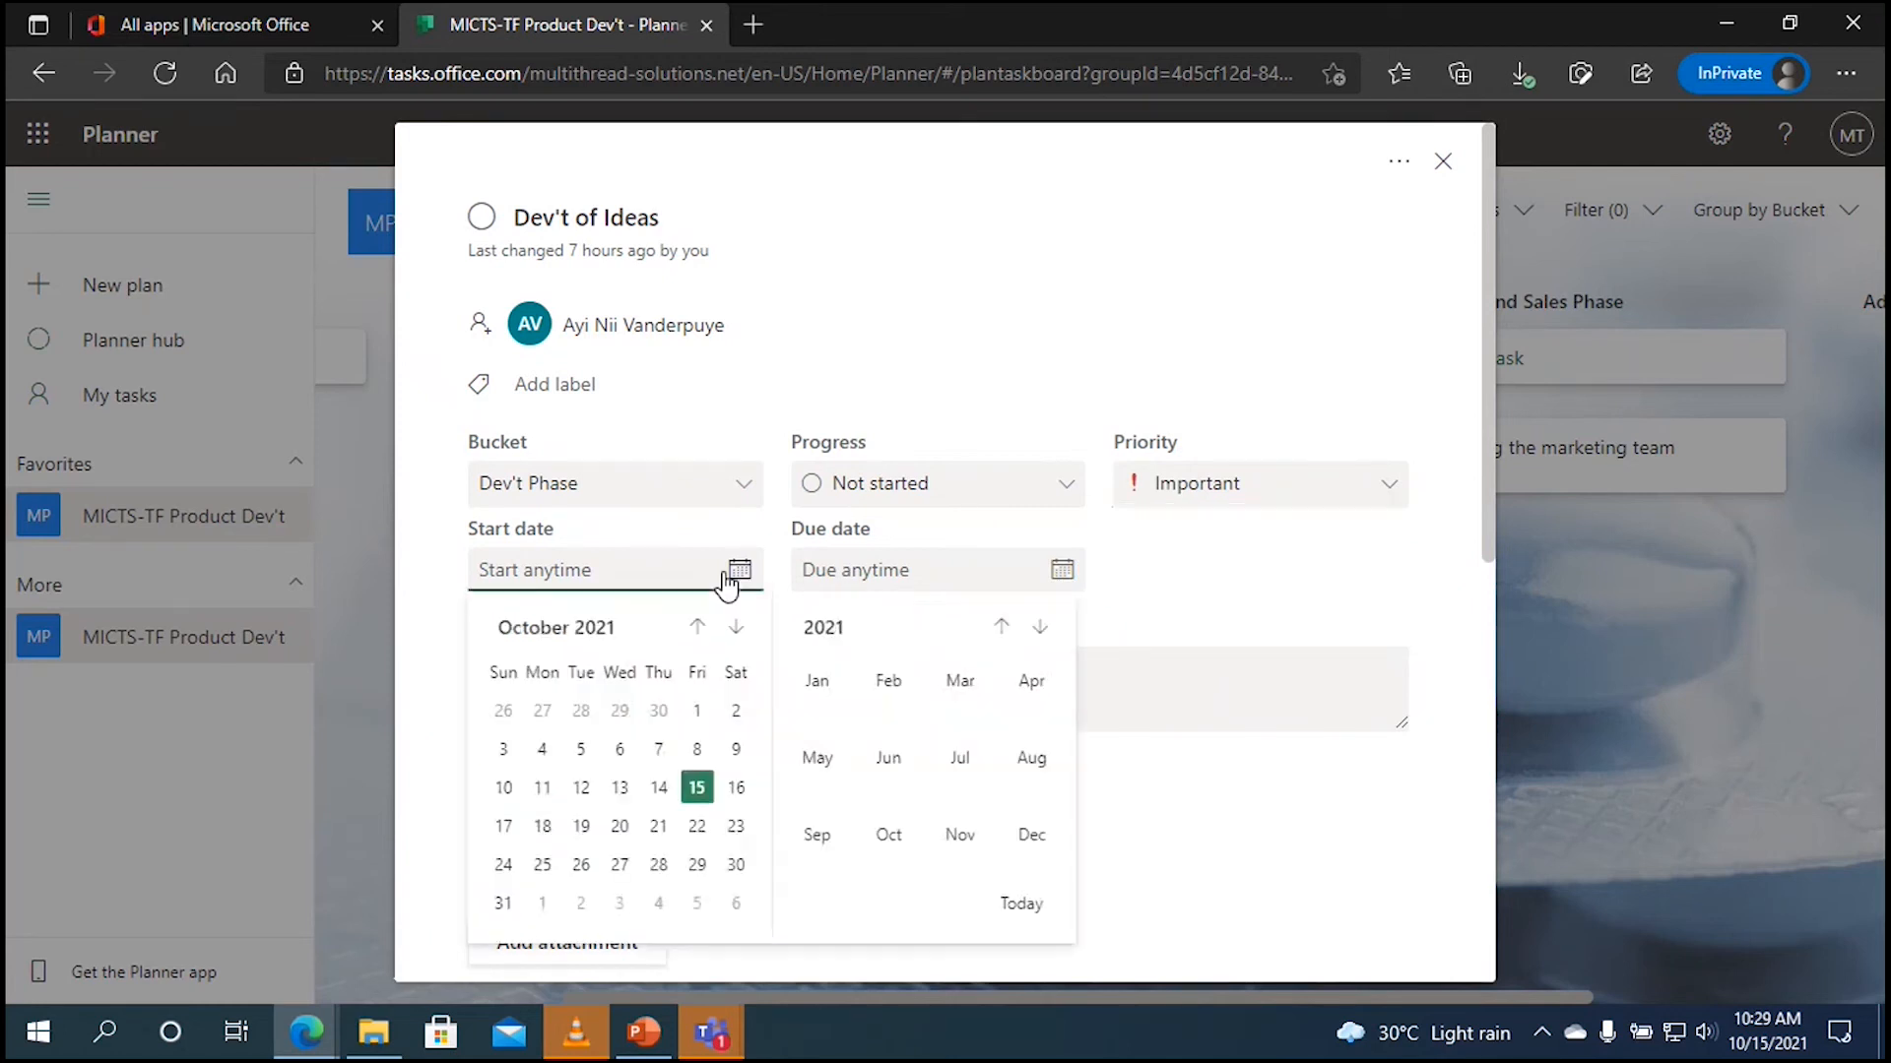
pyautogui.click(696, 788)
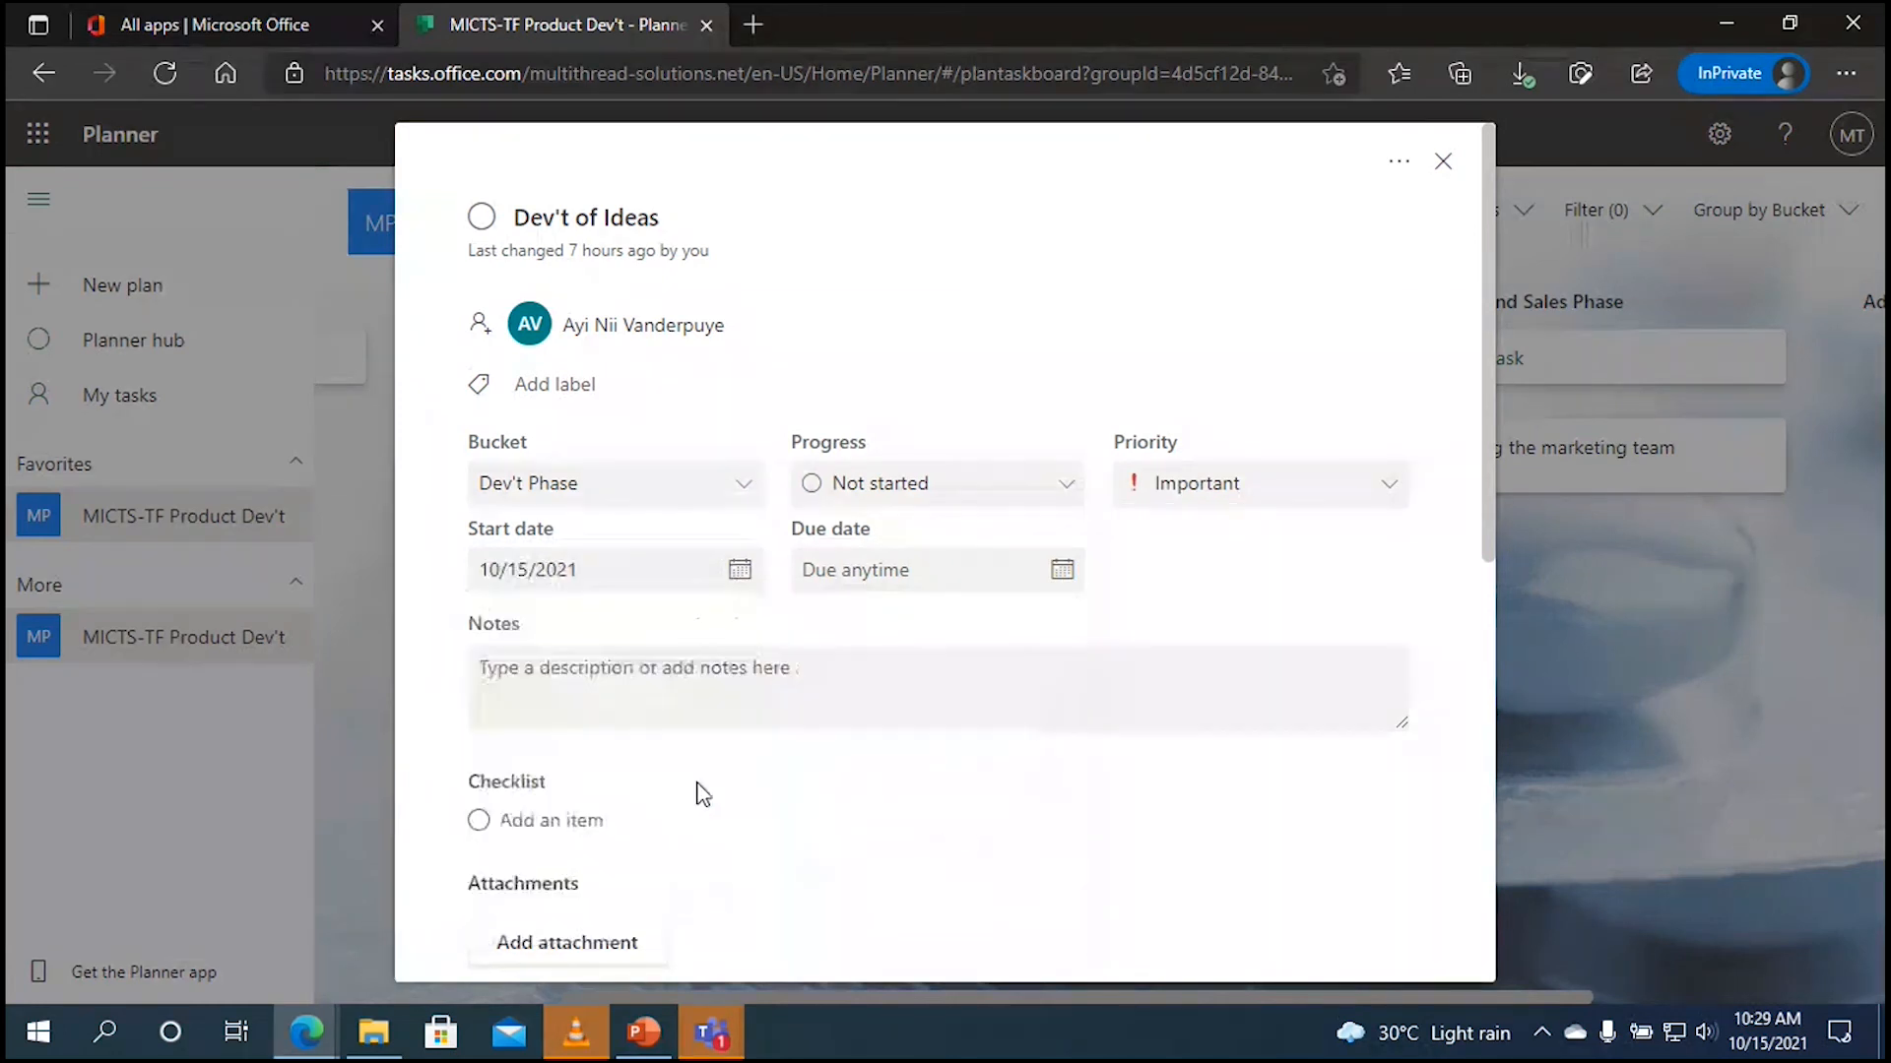
pyautogui.click(1040, 579)
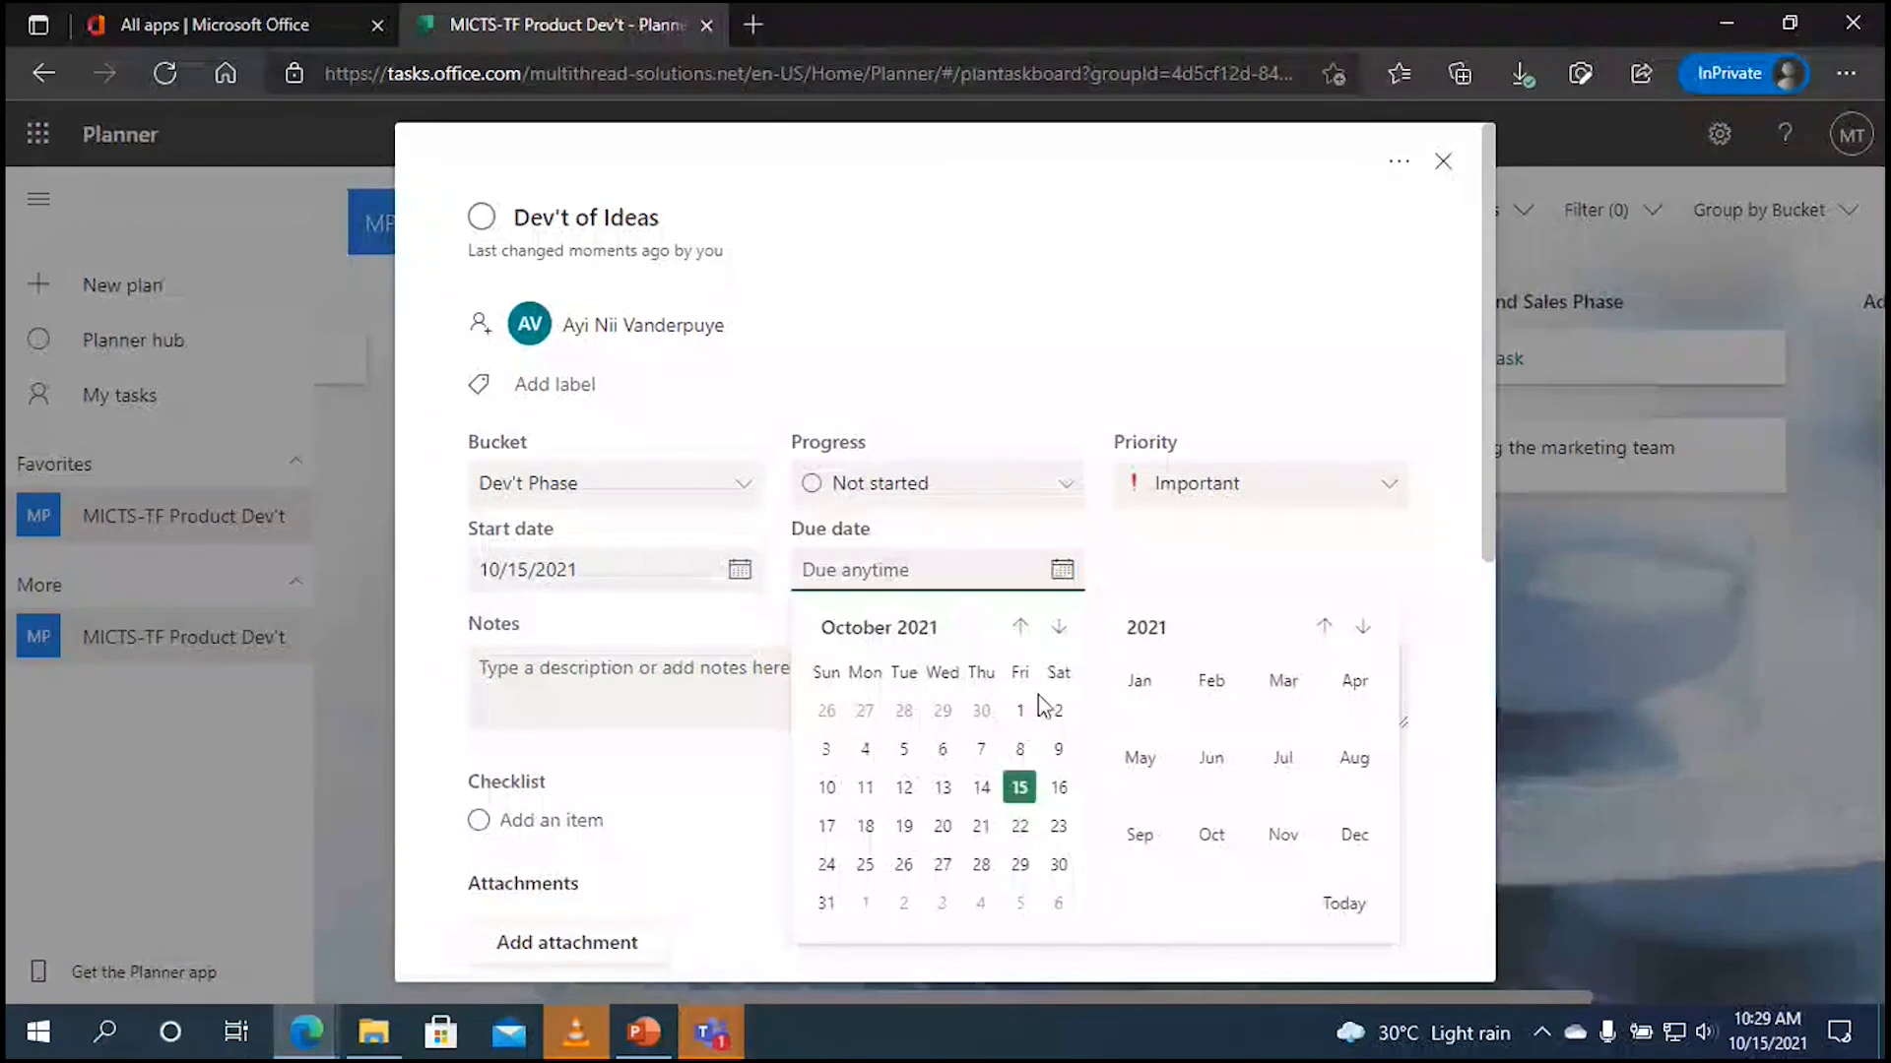
pyautogui.click(866, 823)
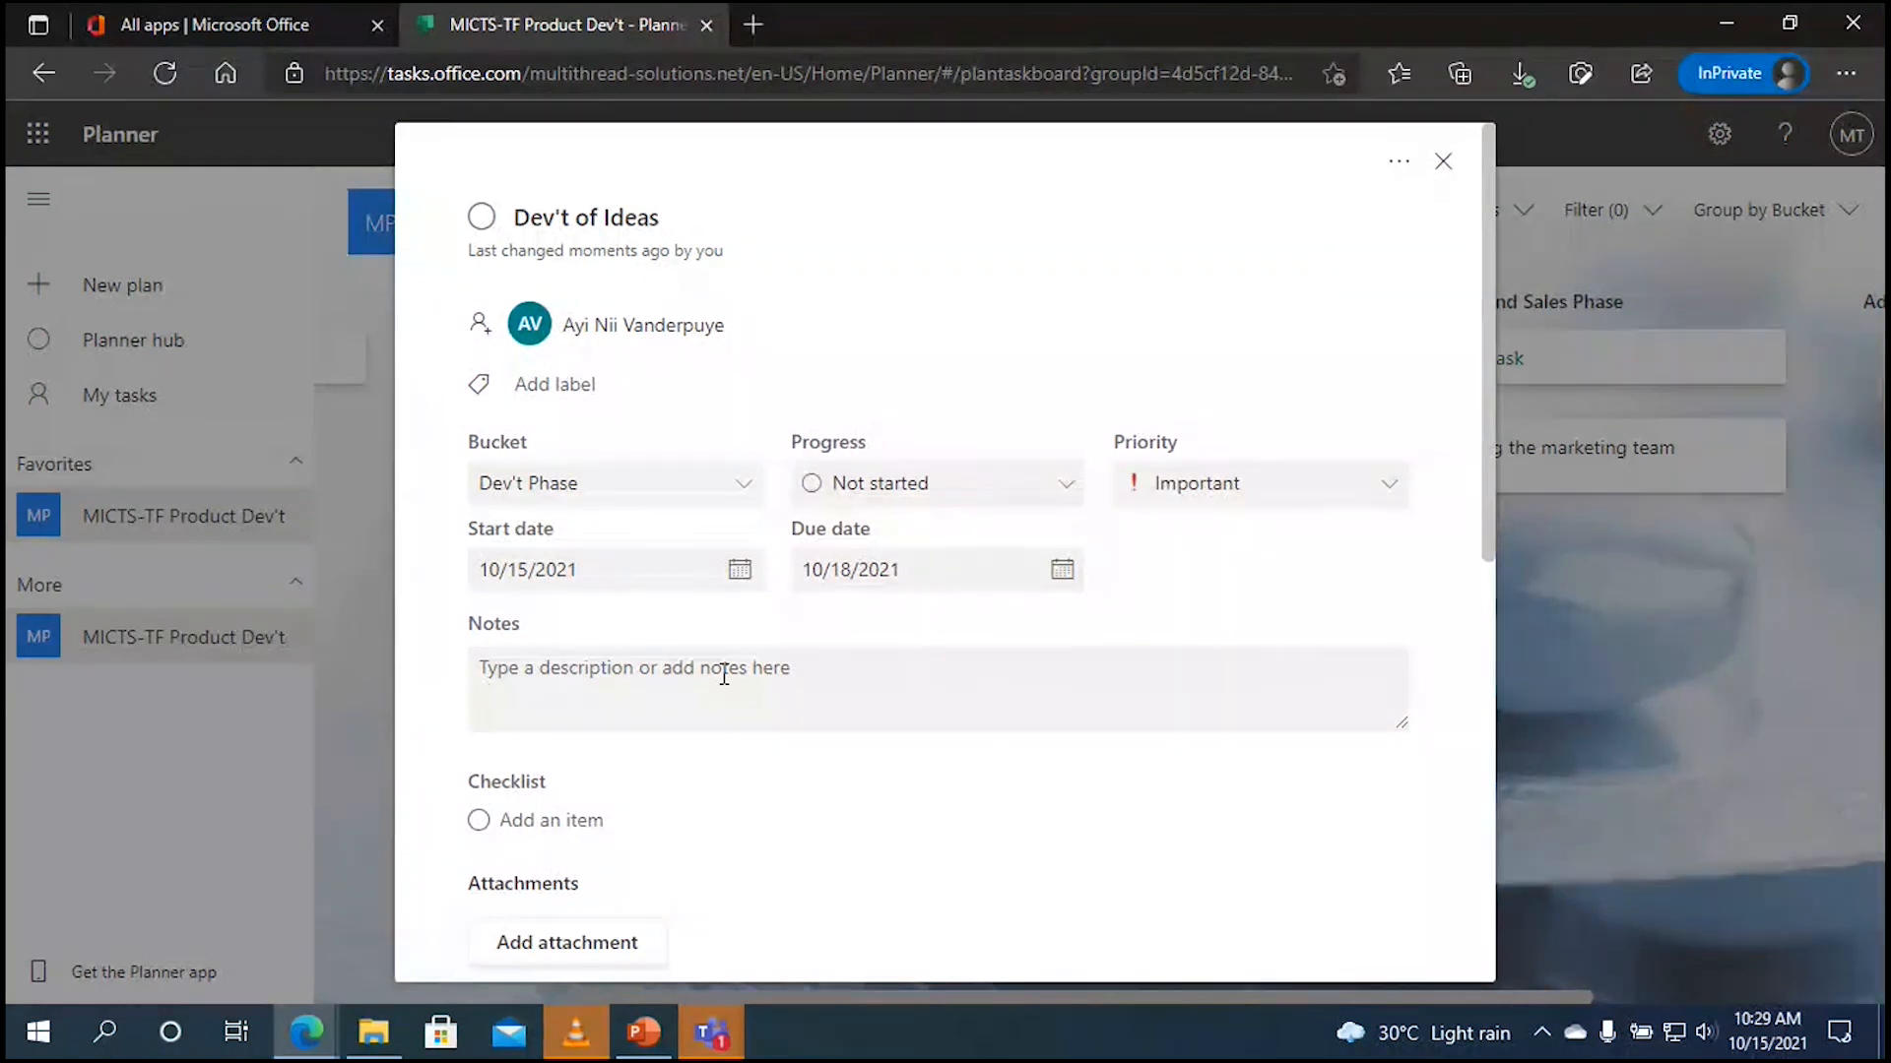
# Step: Write 'Take note' in the Dev't of Ideas notes and look over the Add attachment options
pyautogui.click(592, 679)
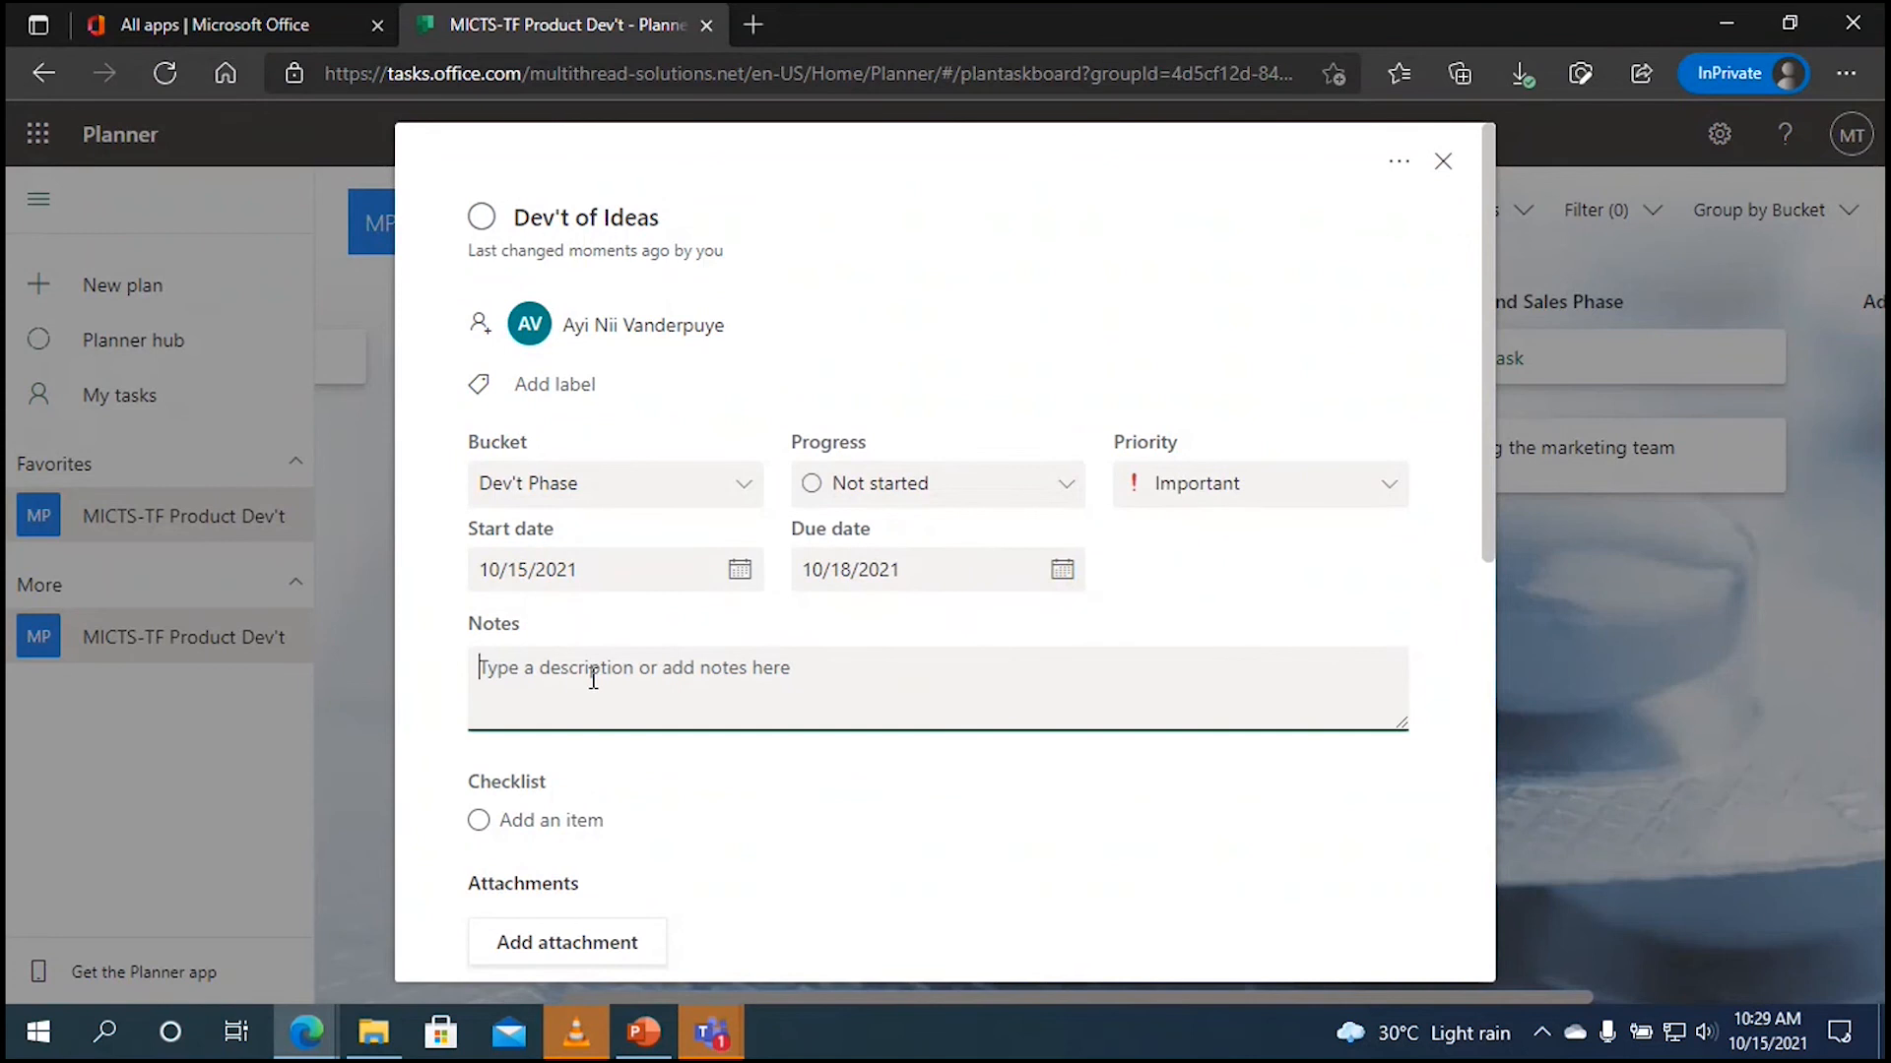
pyautogui.write('Take')
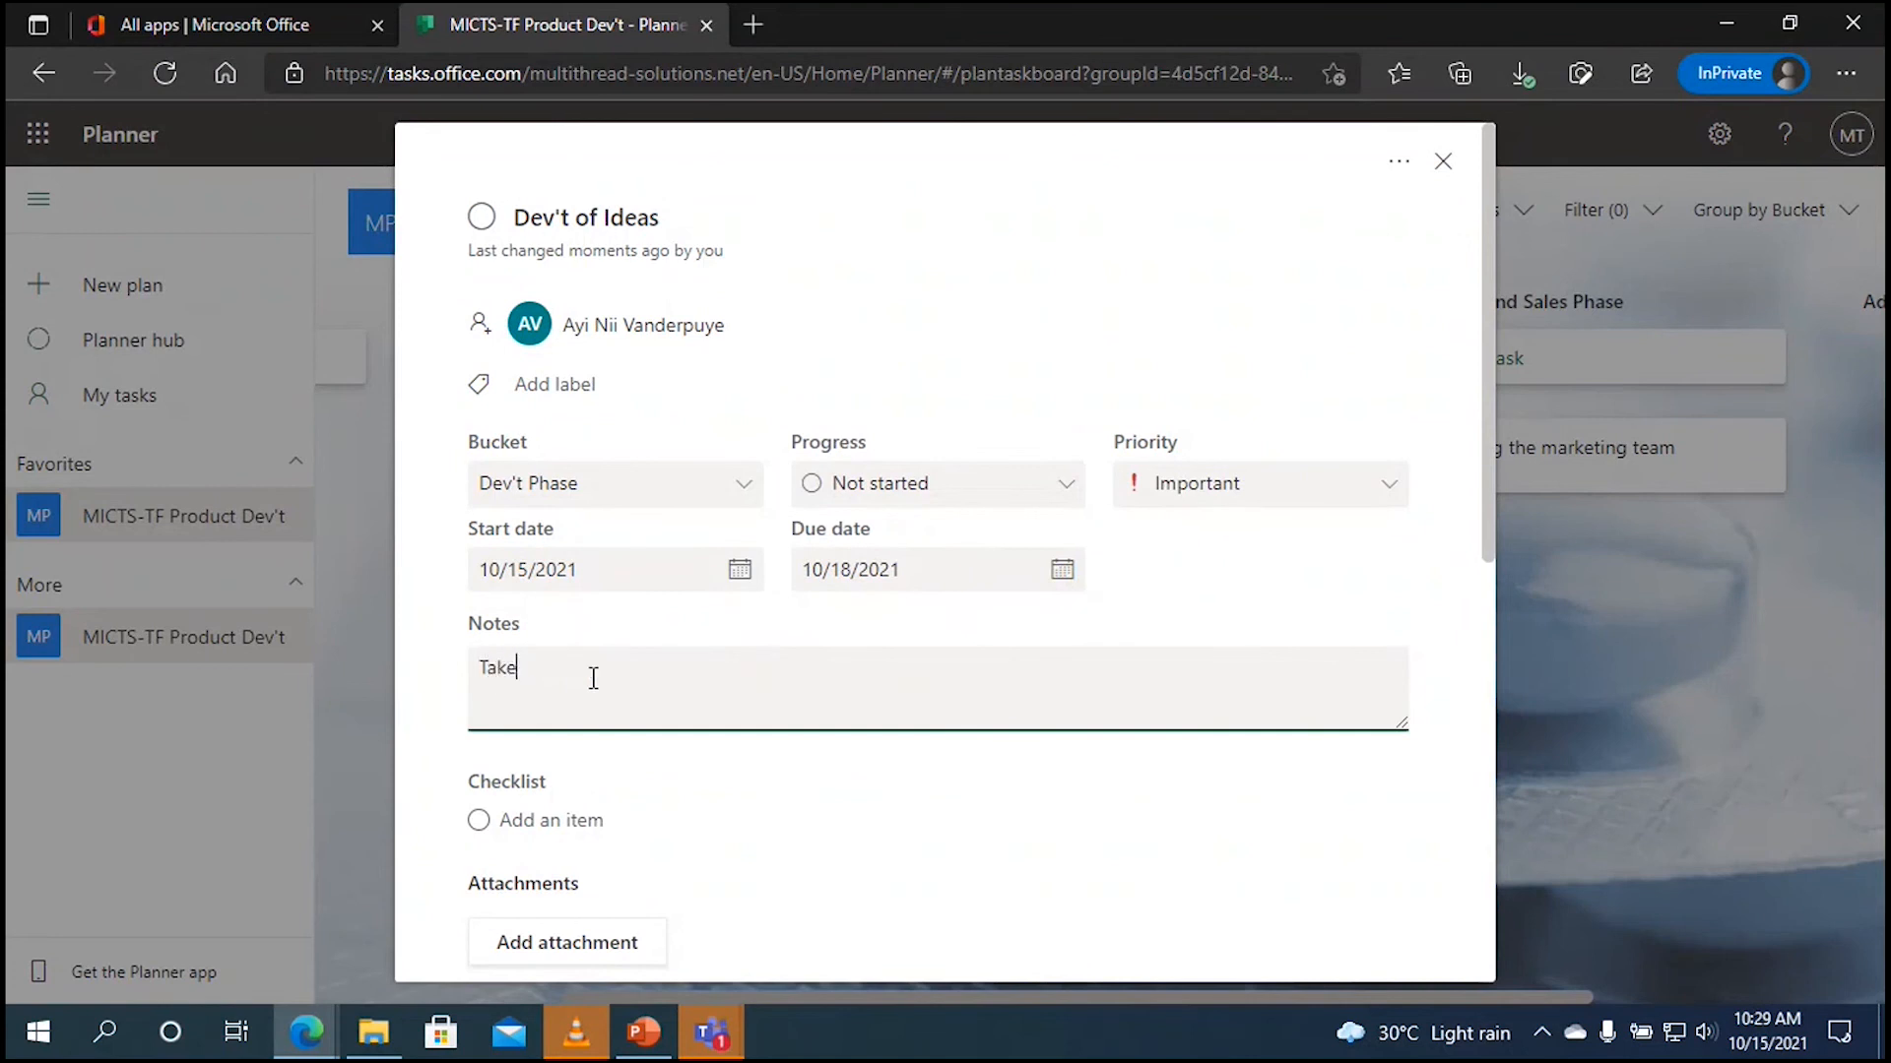
pyautogui.write(' note')
pyautogui.moveTo(1485, 458); pyautogui.dragTo(1492, 541)
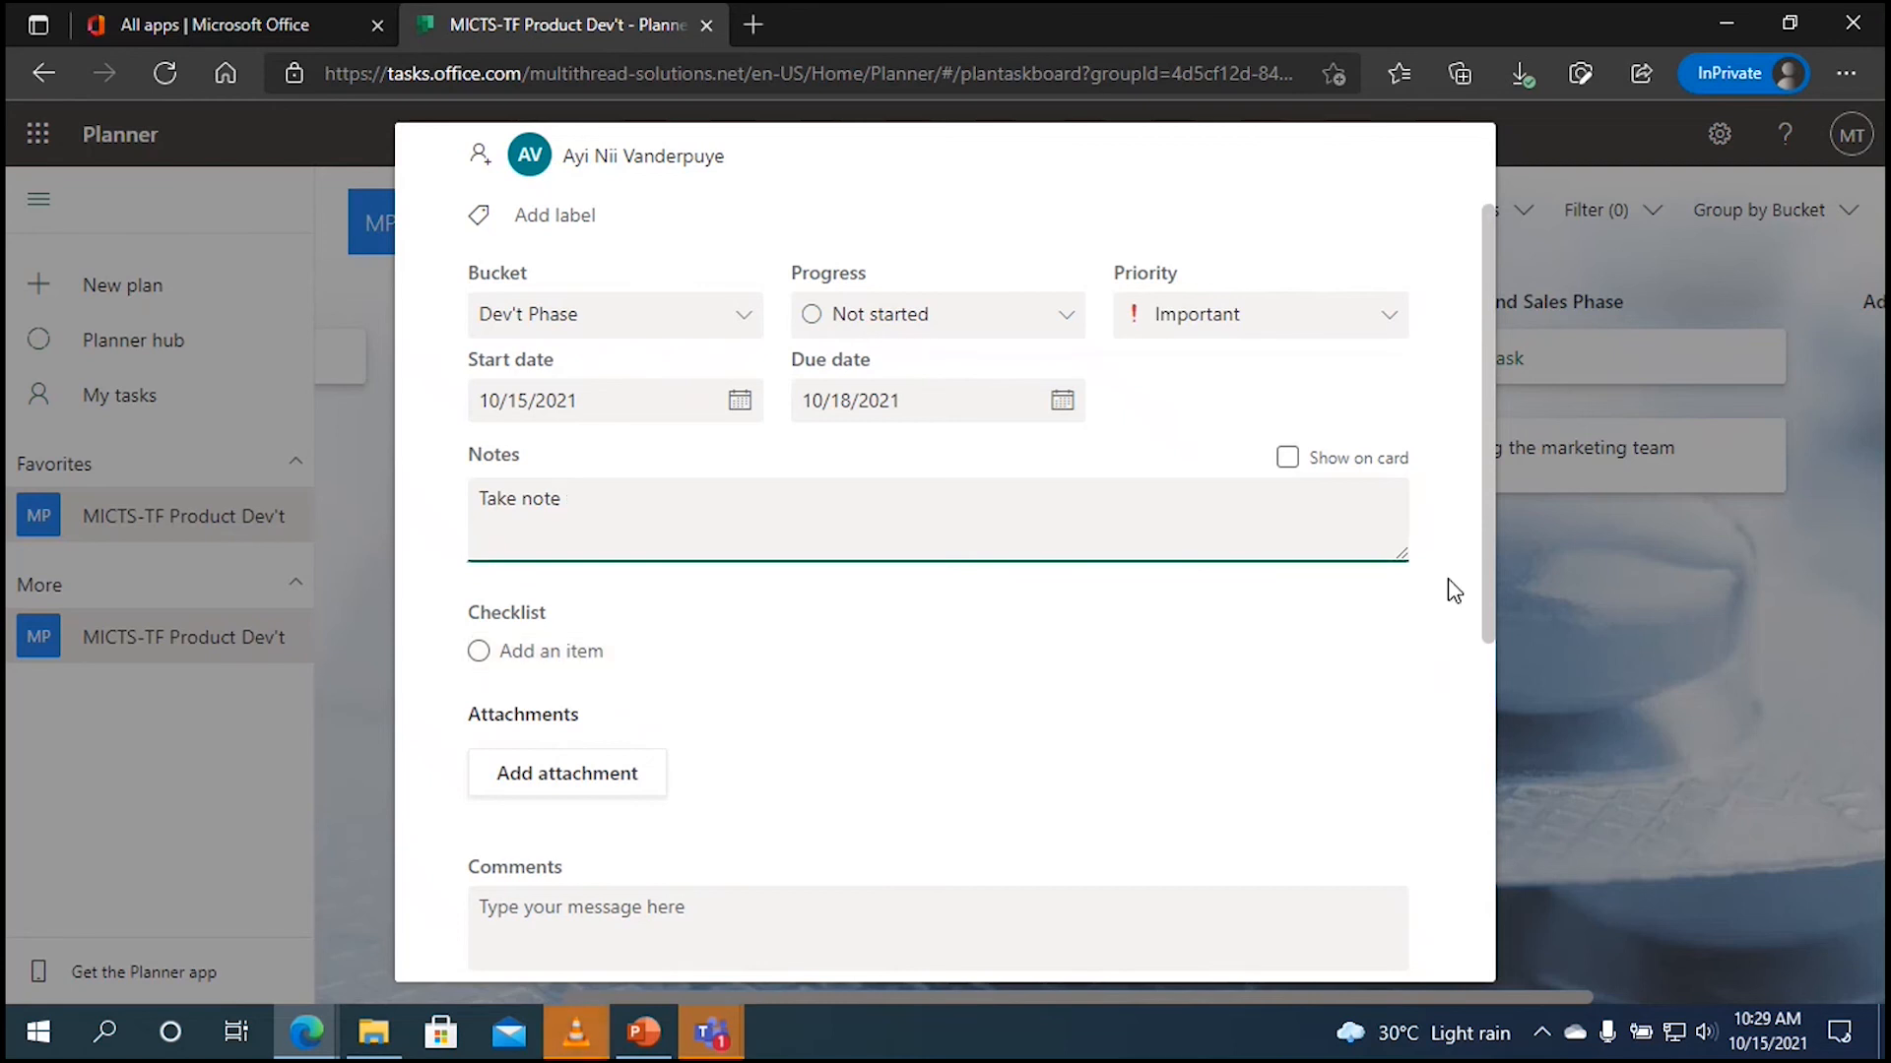
pyautogui.moveTo(1492, 563); pyautogui.dragTo(1486, 640)
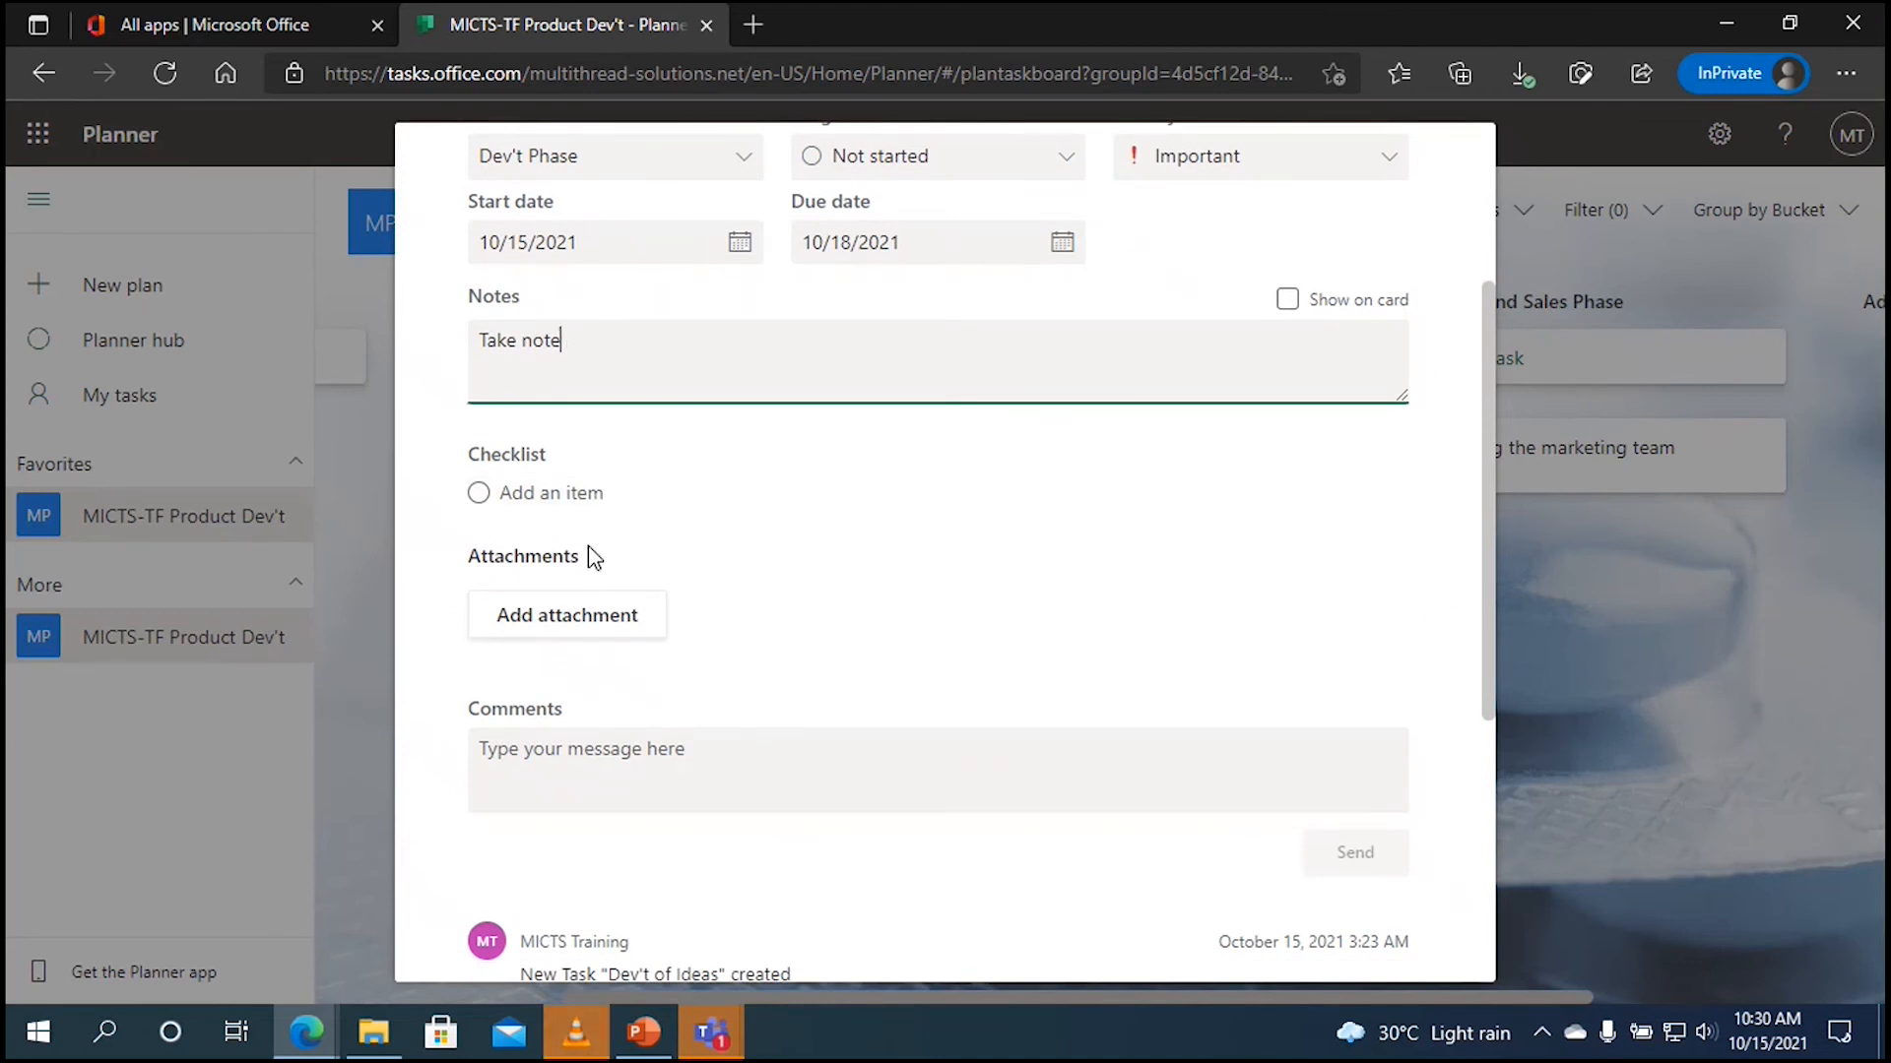
pyautogui.click(572, 628)
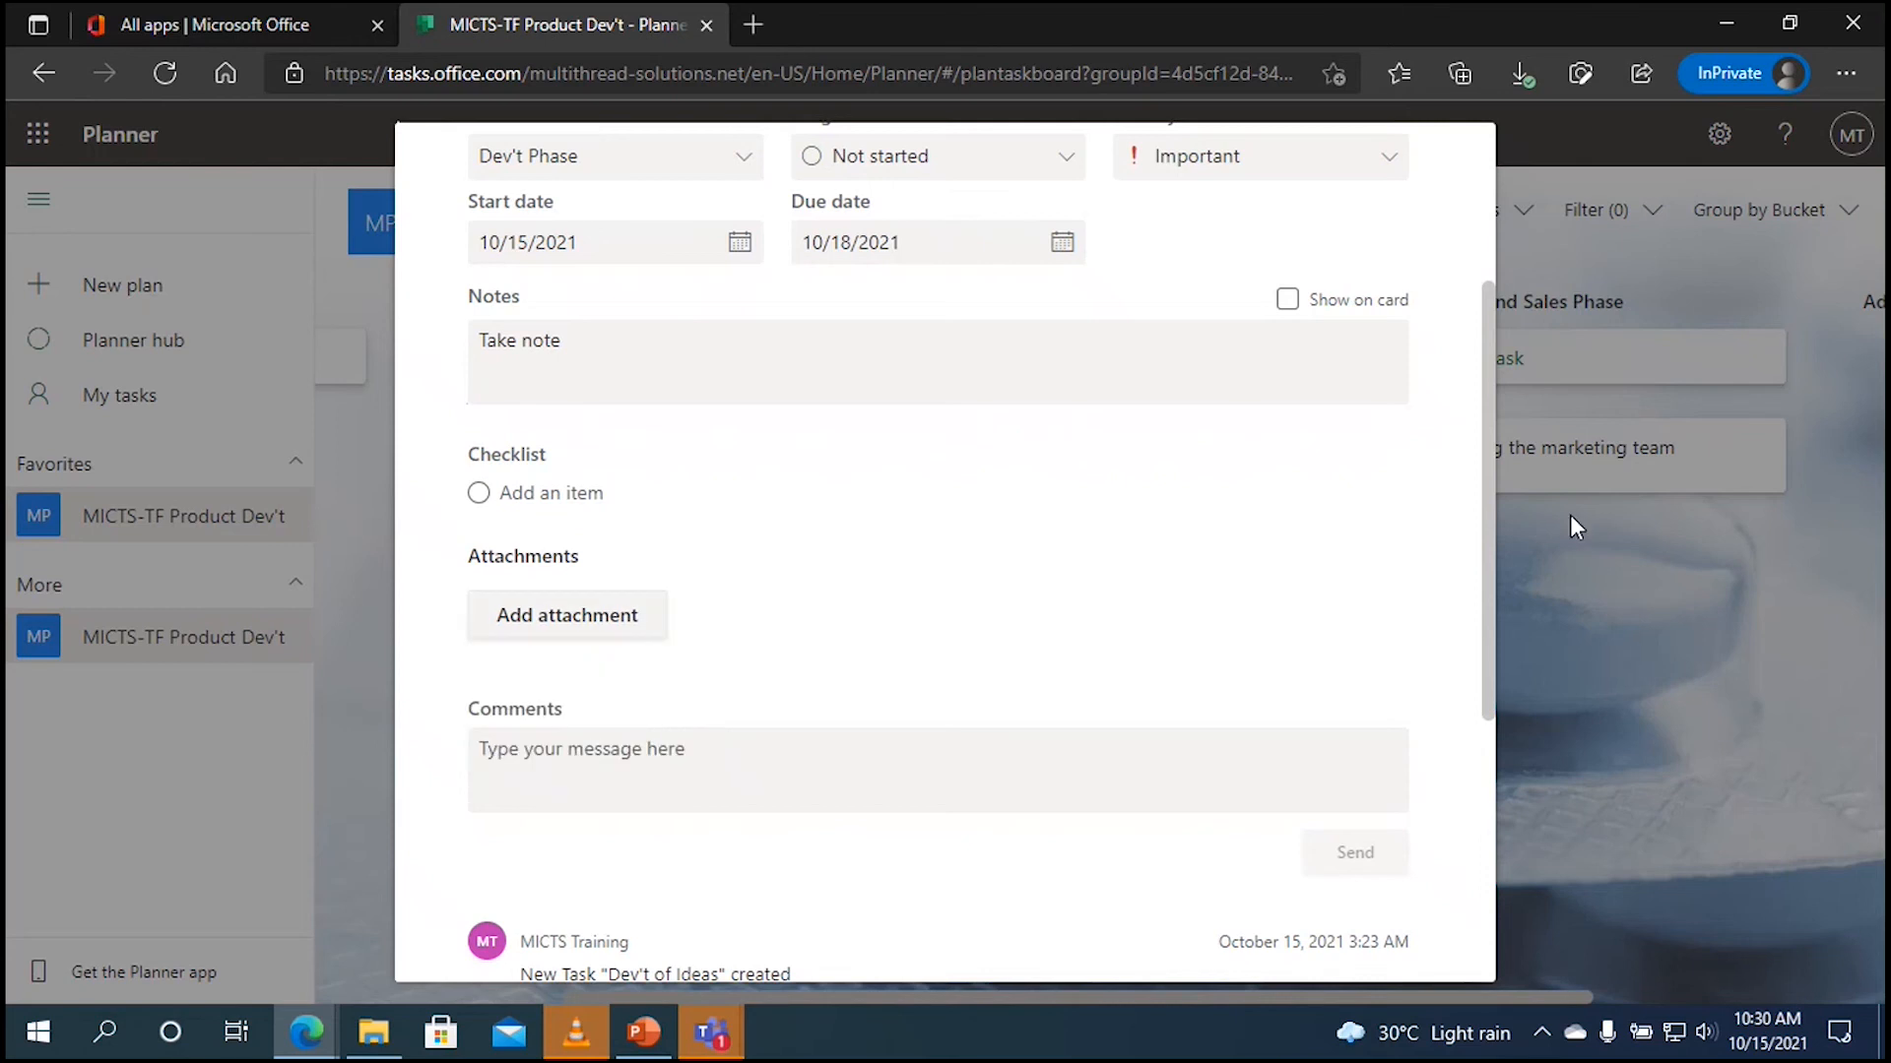
pyautogui.moveTo(1488, 534); pyautogui.dragTo(1493, 634)
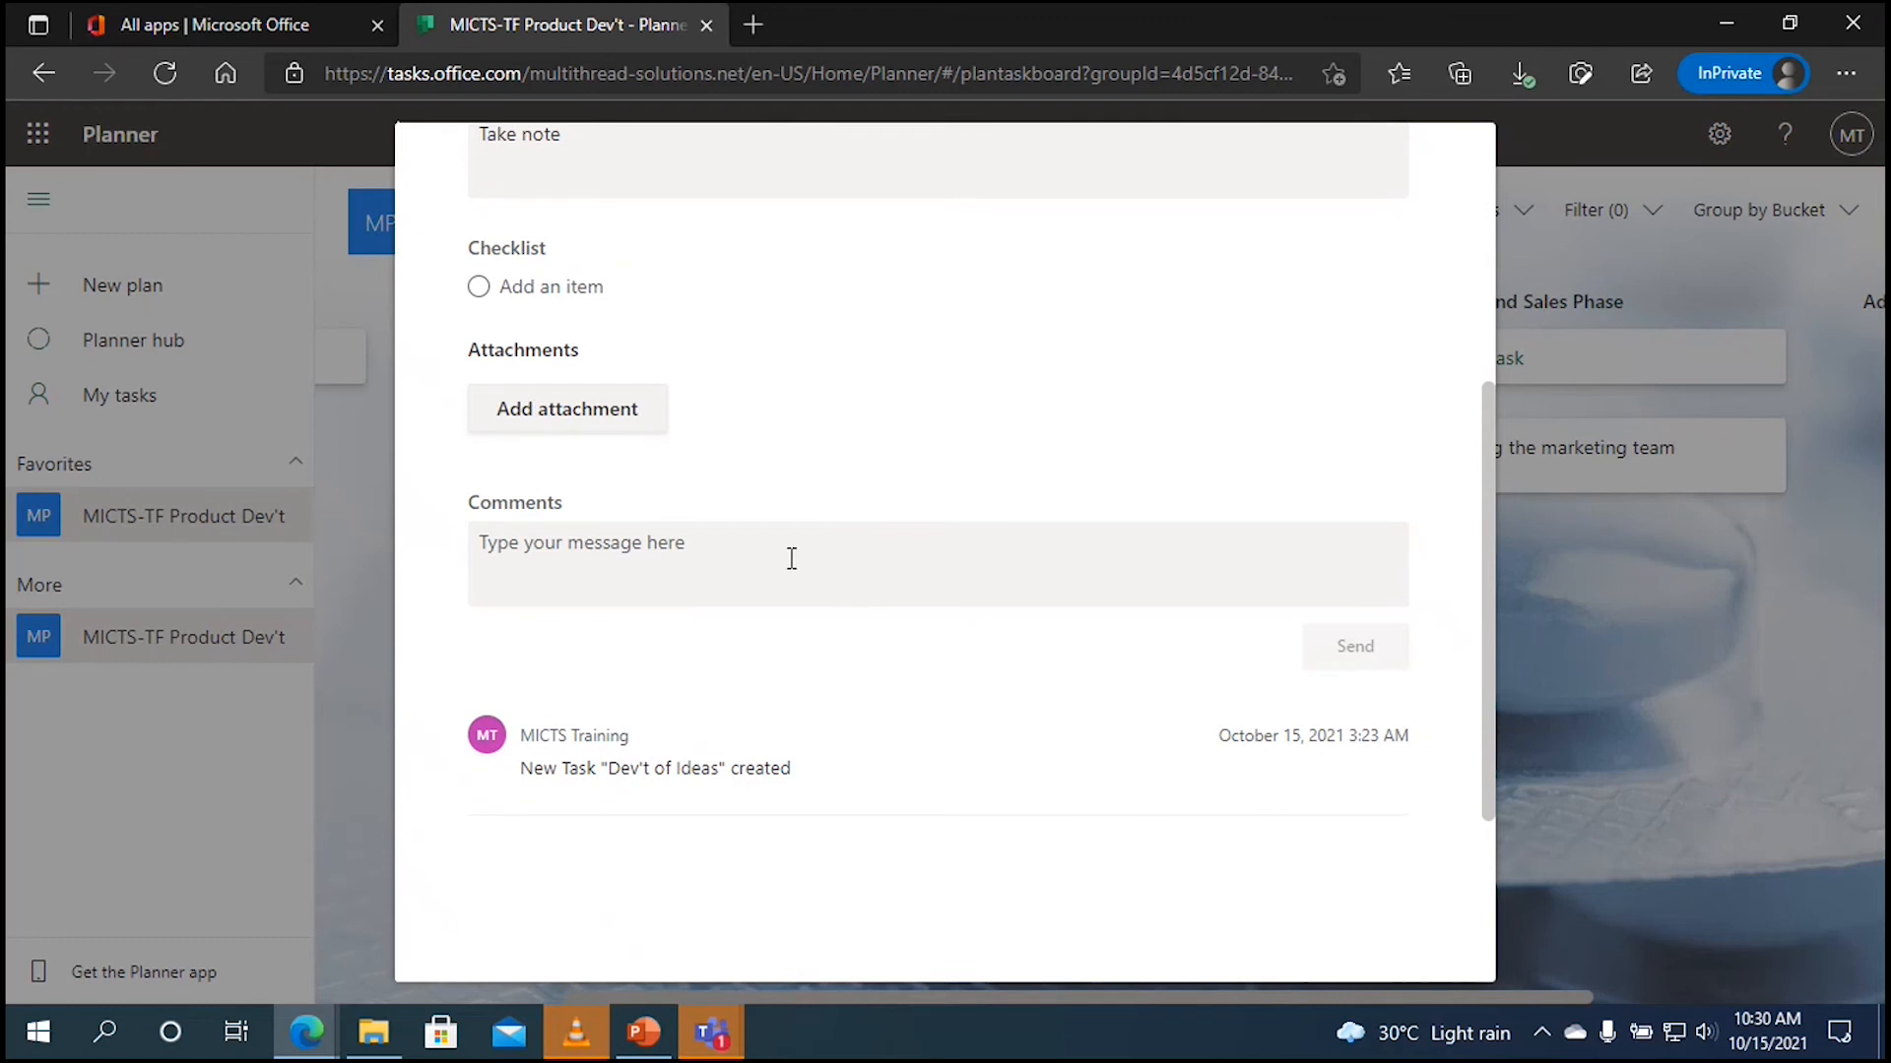
# Step: Post the comment 'Get right to it', close the task, and open Collection of Ideas
pyautogui.click(487, 545)
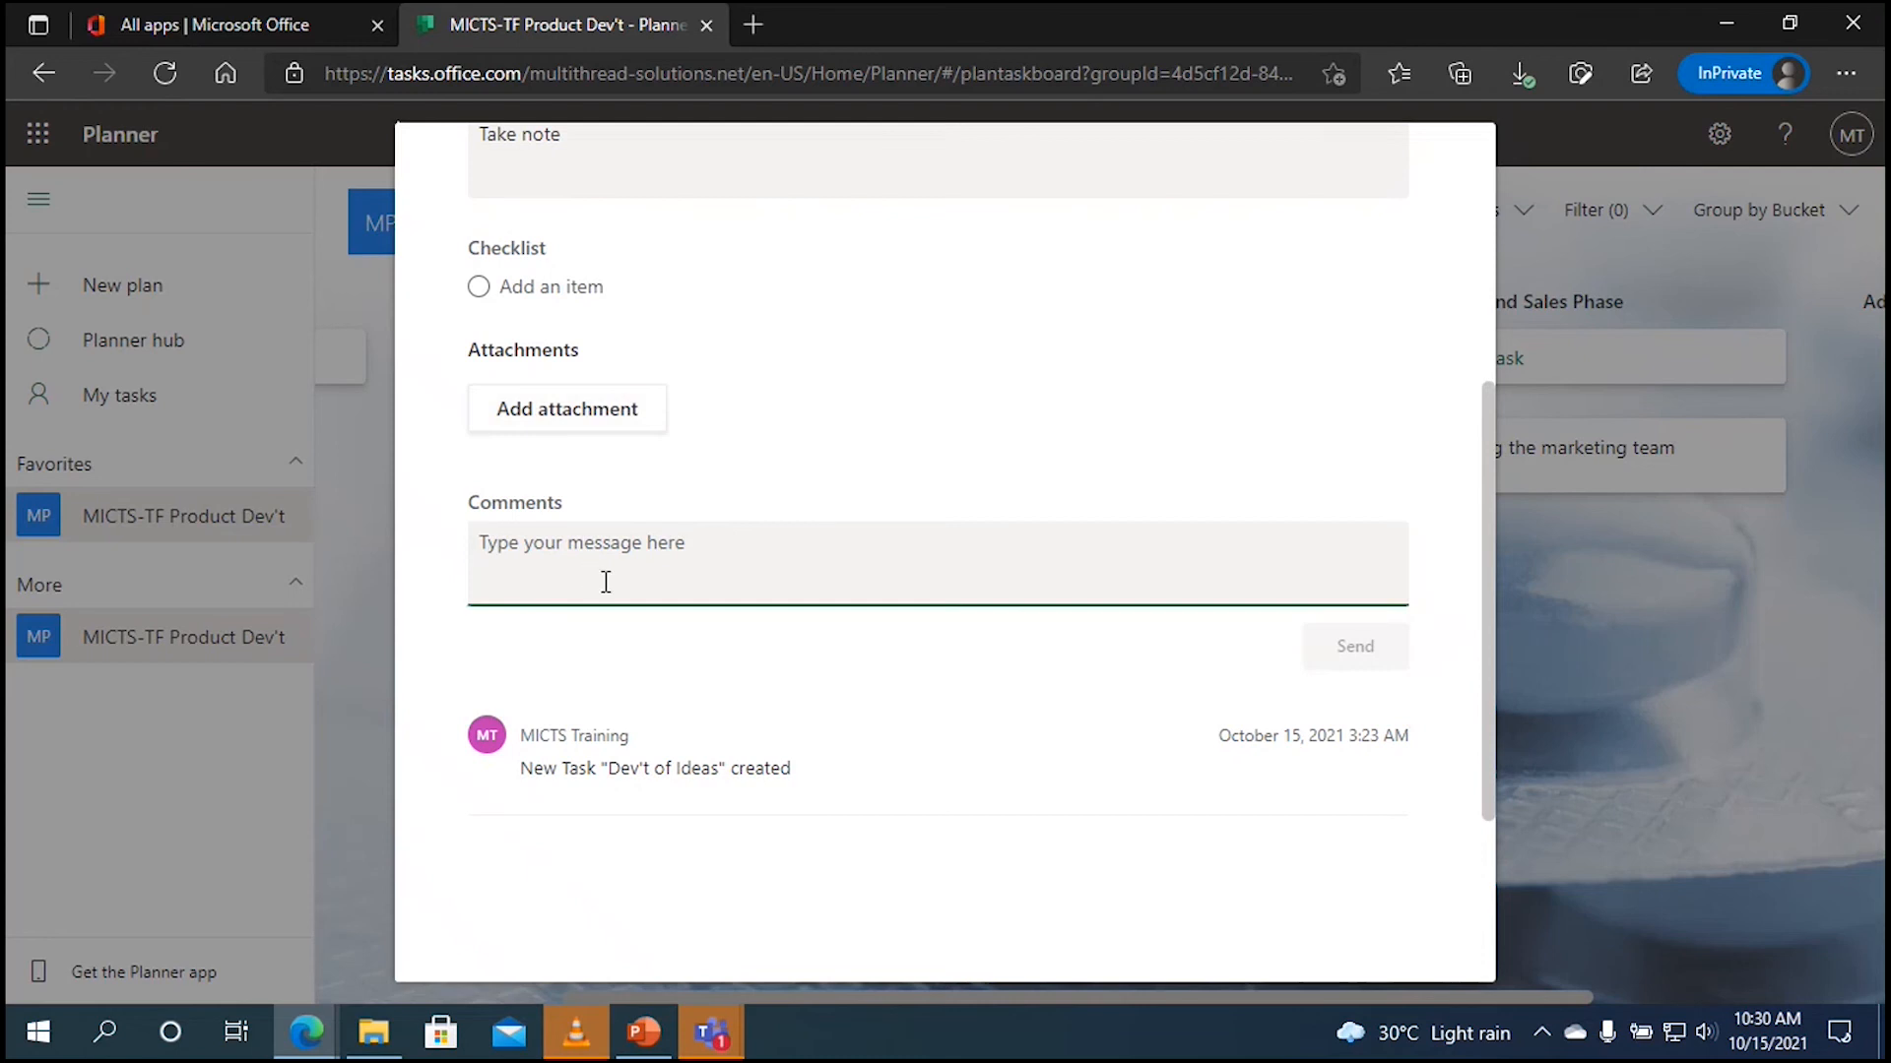
pyautogui.write('Get')
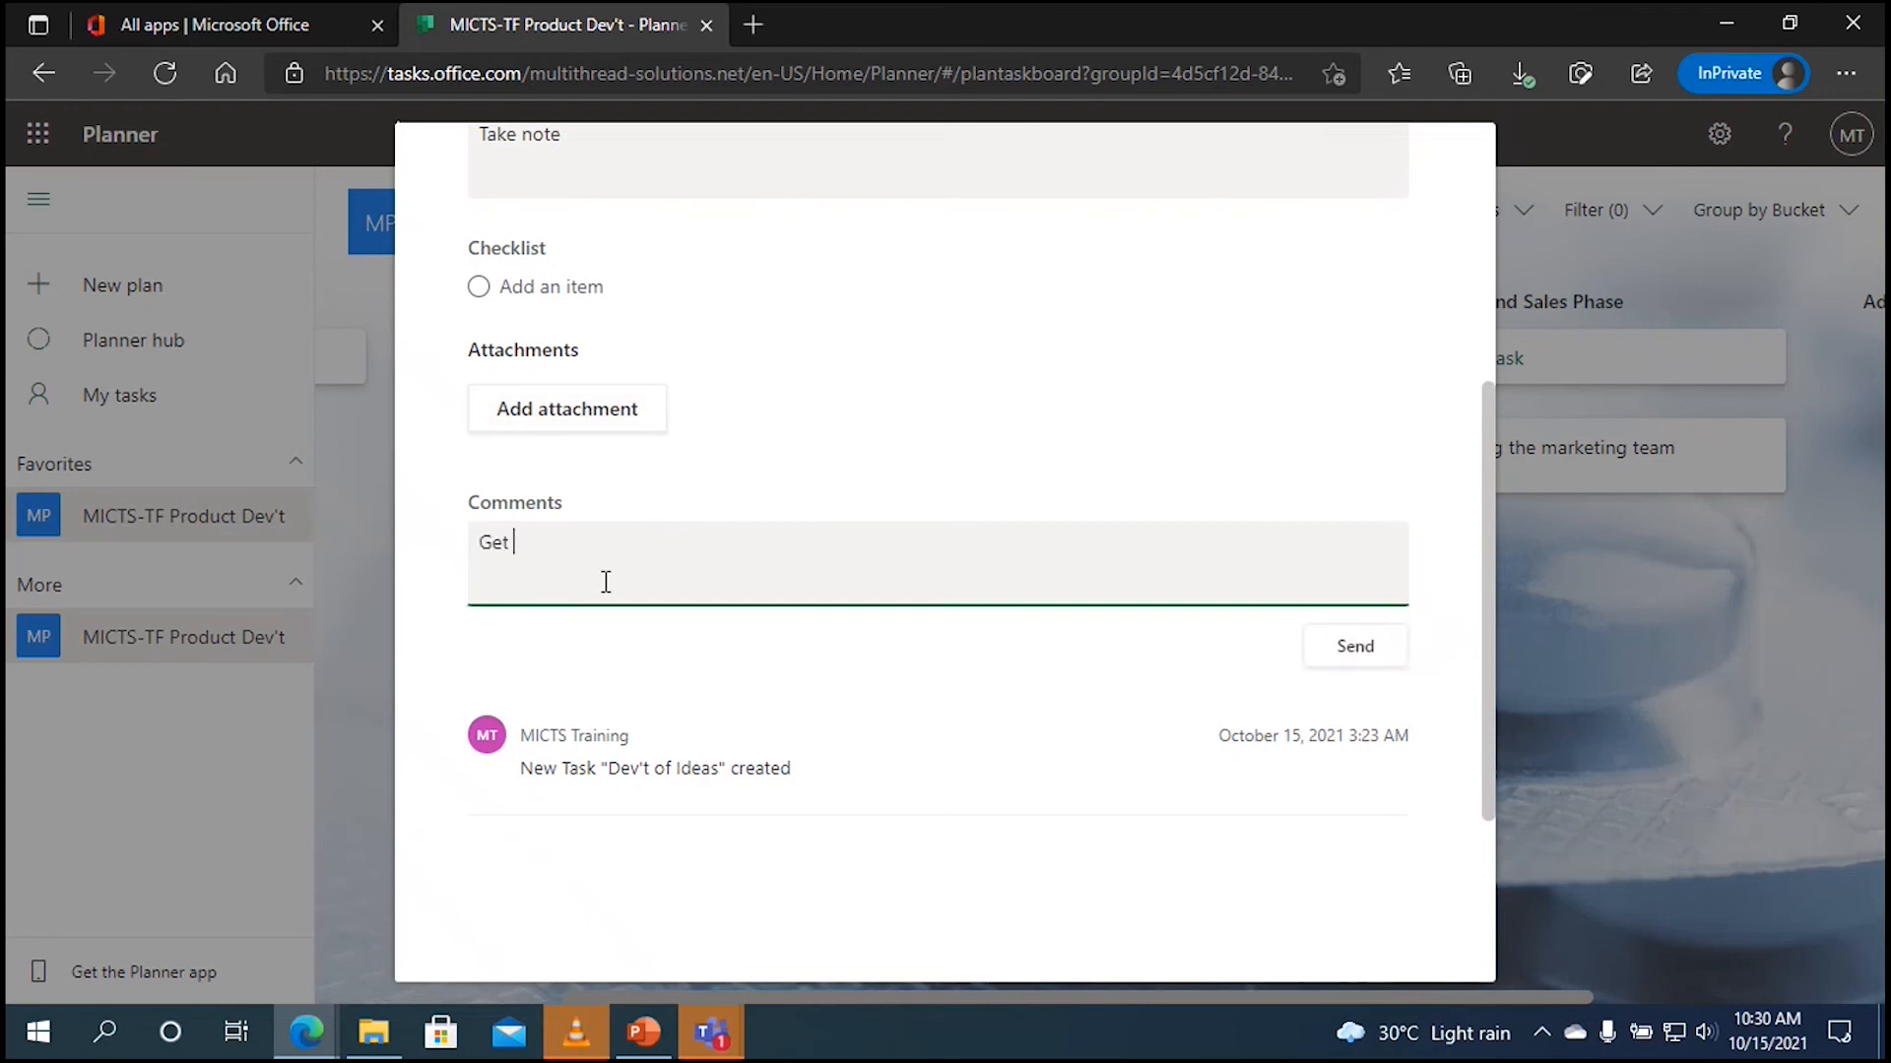
pyautogui.write(' right to it')
pyautogui.click(1365, 651)
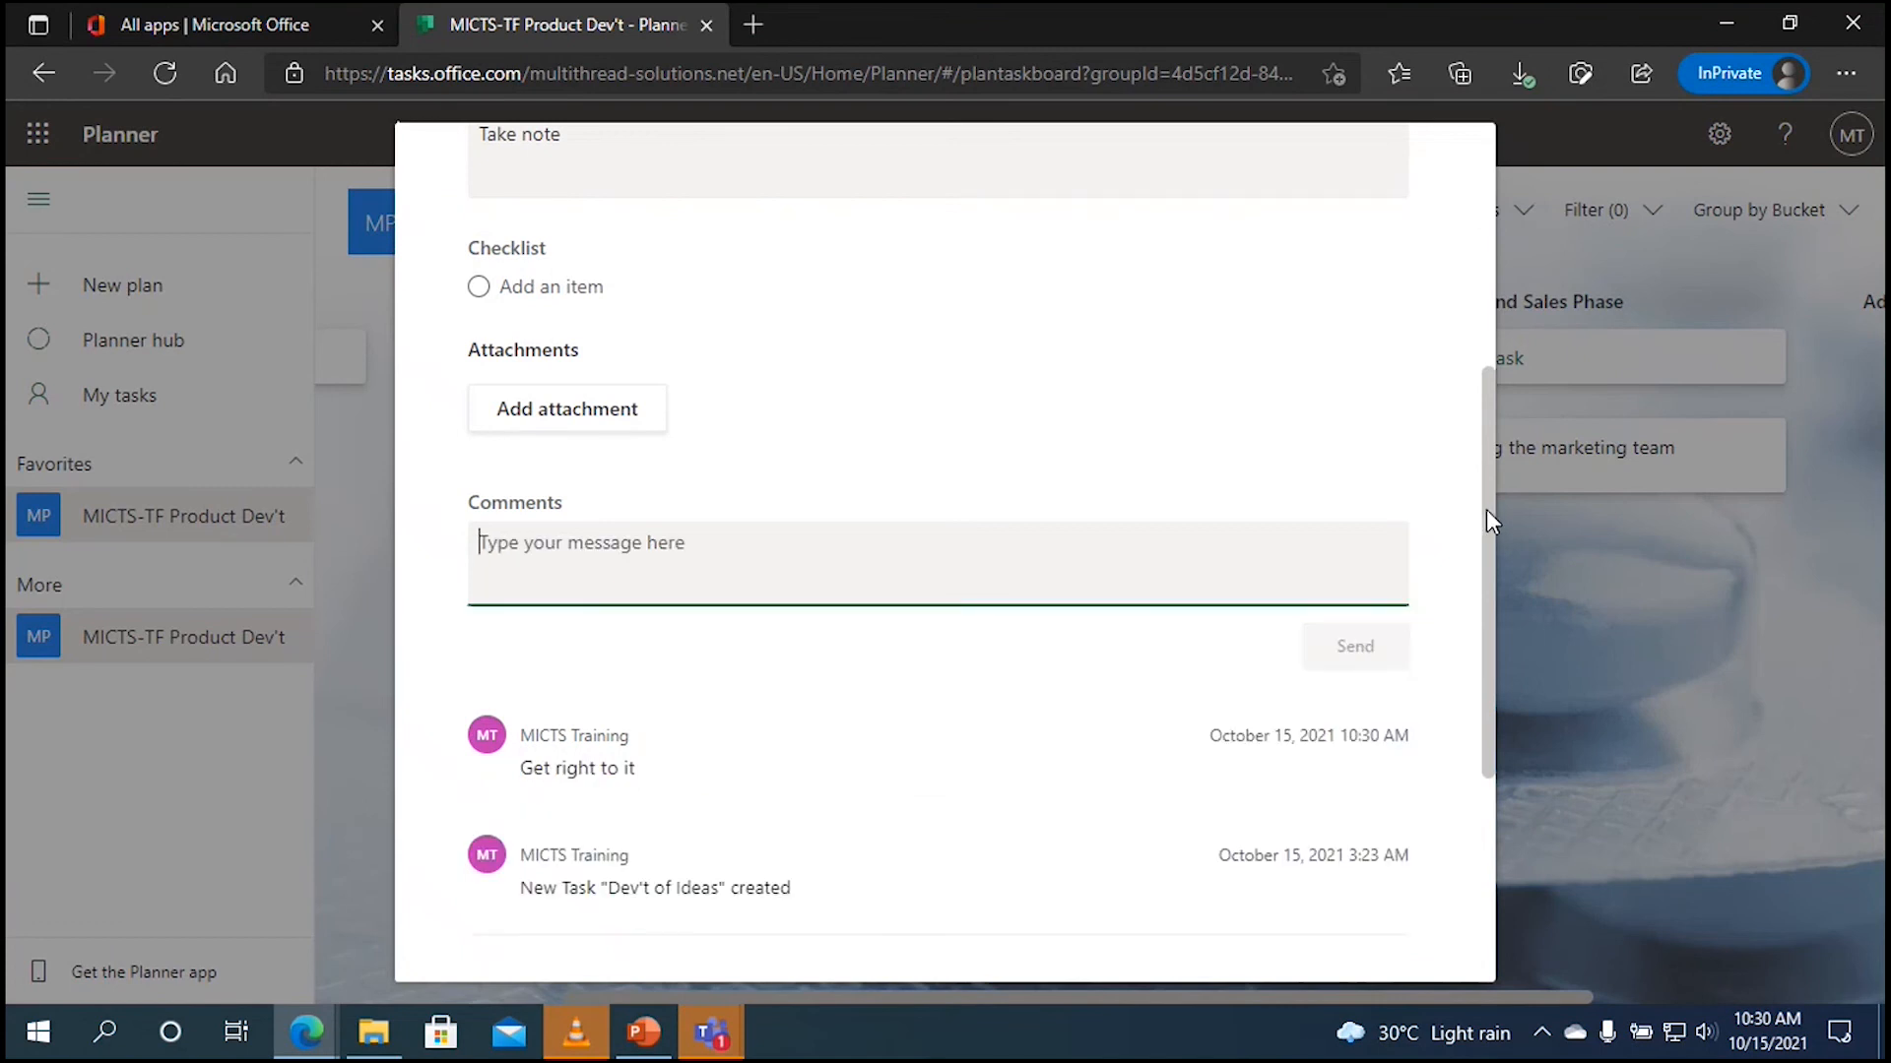
pyautogui.moveTo(1487, 518); pyautogui.dragTo(1486, 238)
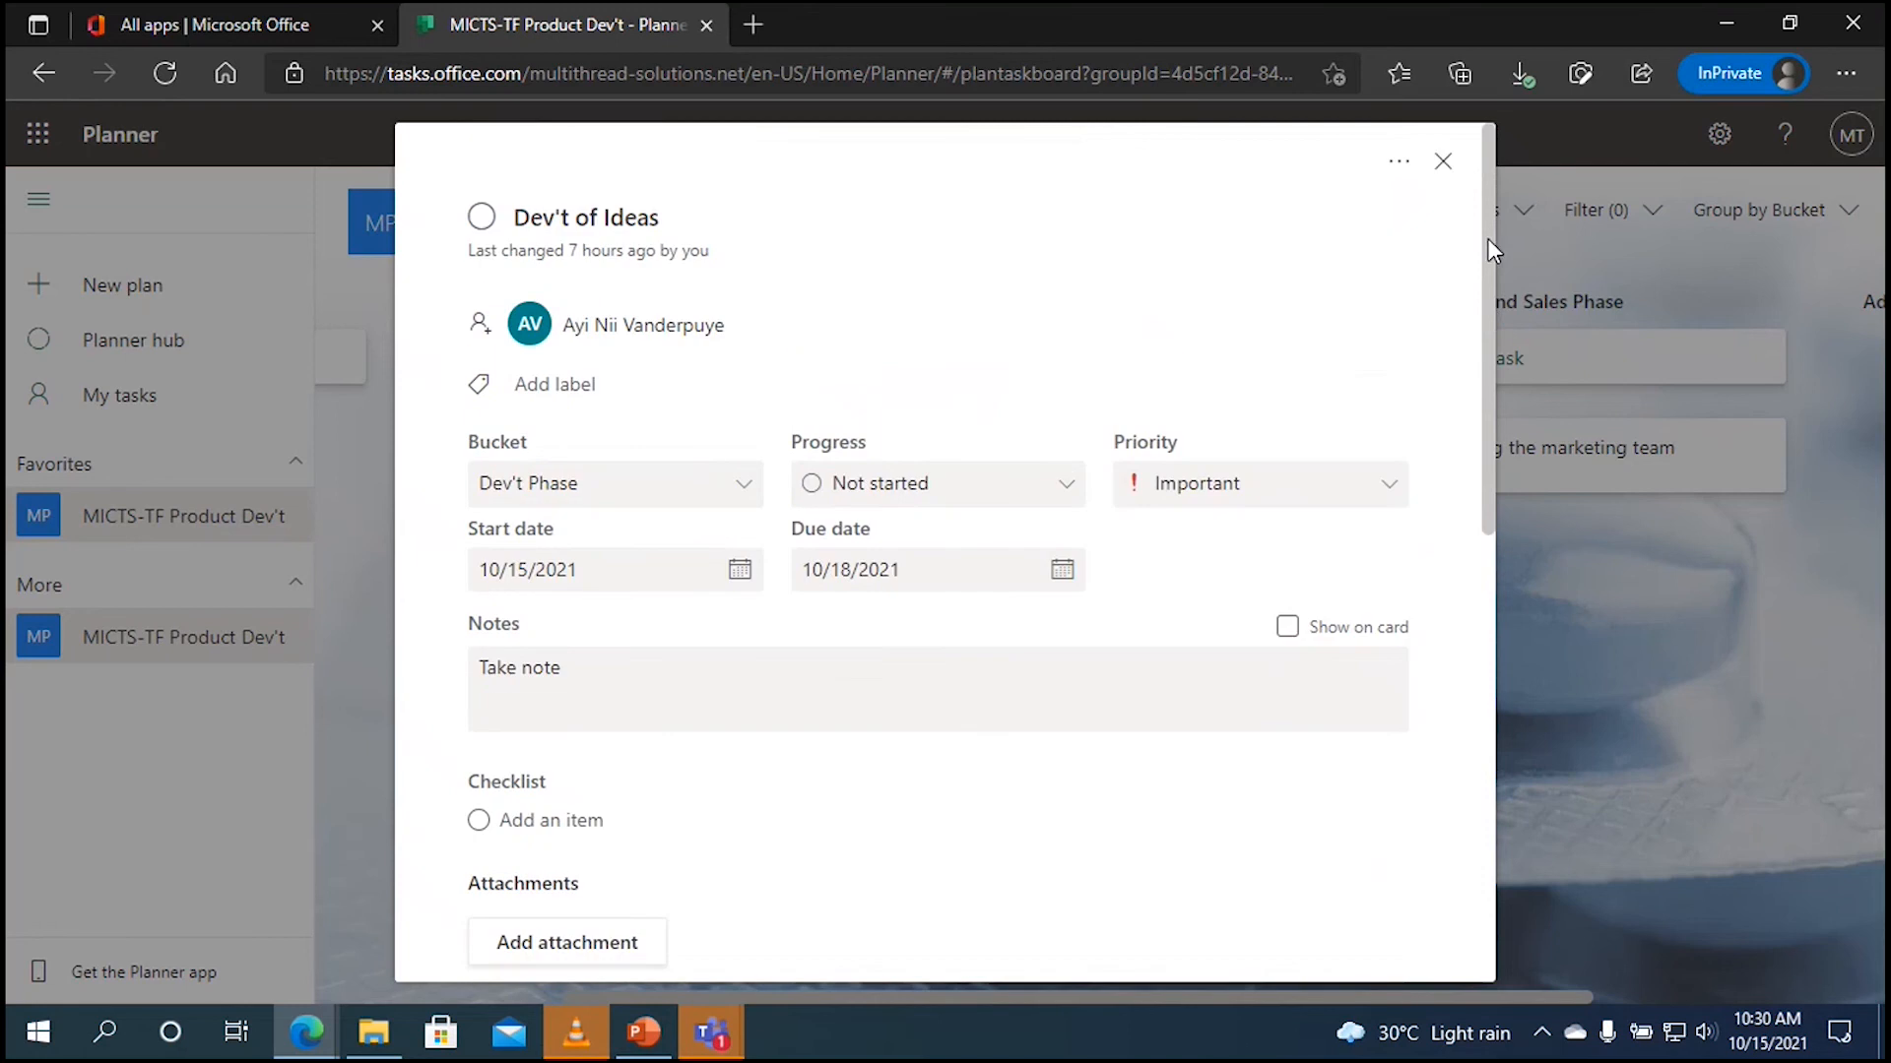
pyautogui.click(1443, 168)
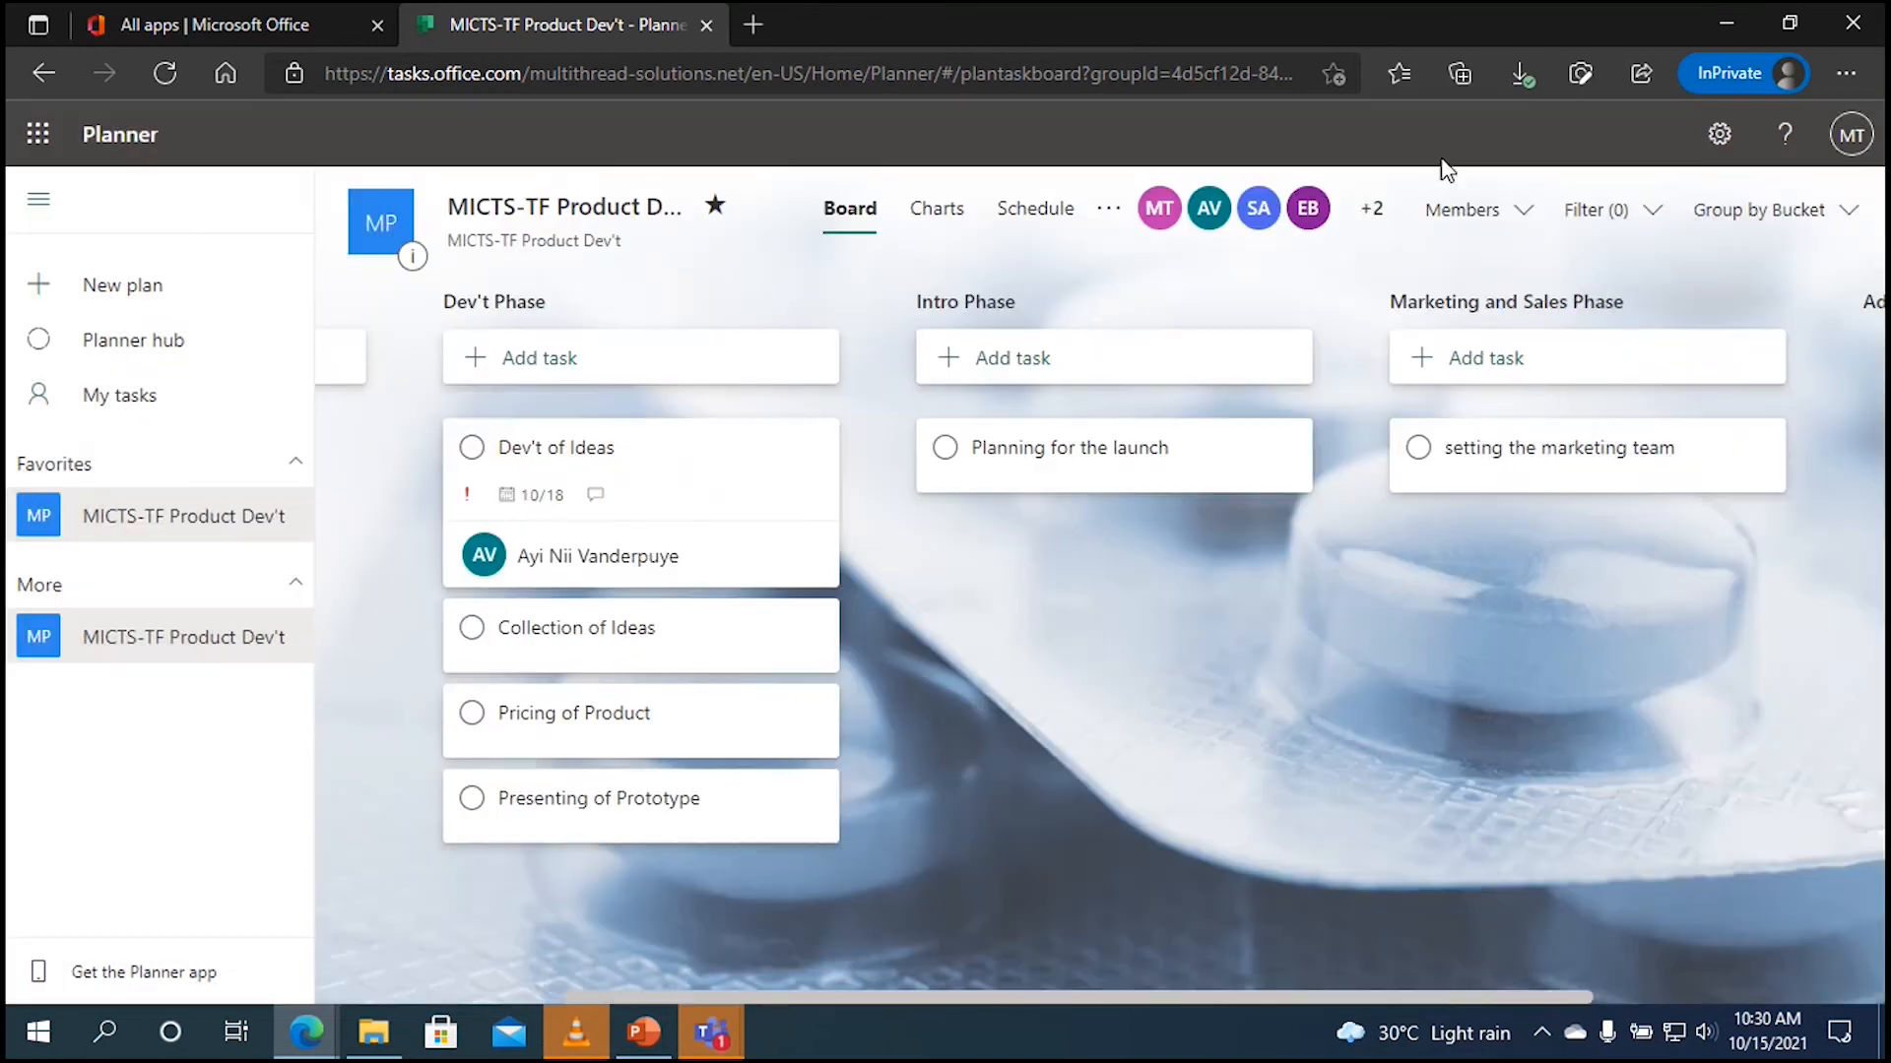
pyautogui.click(724, 630)
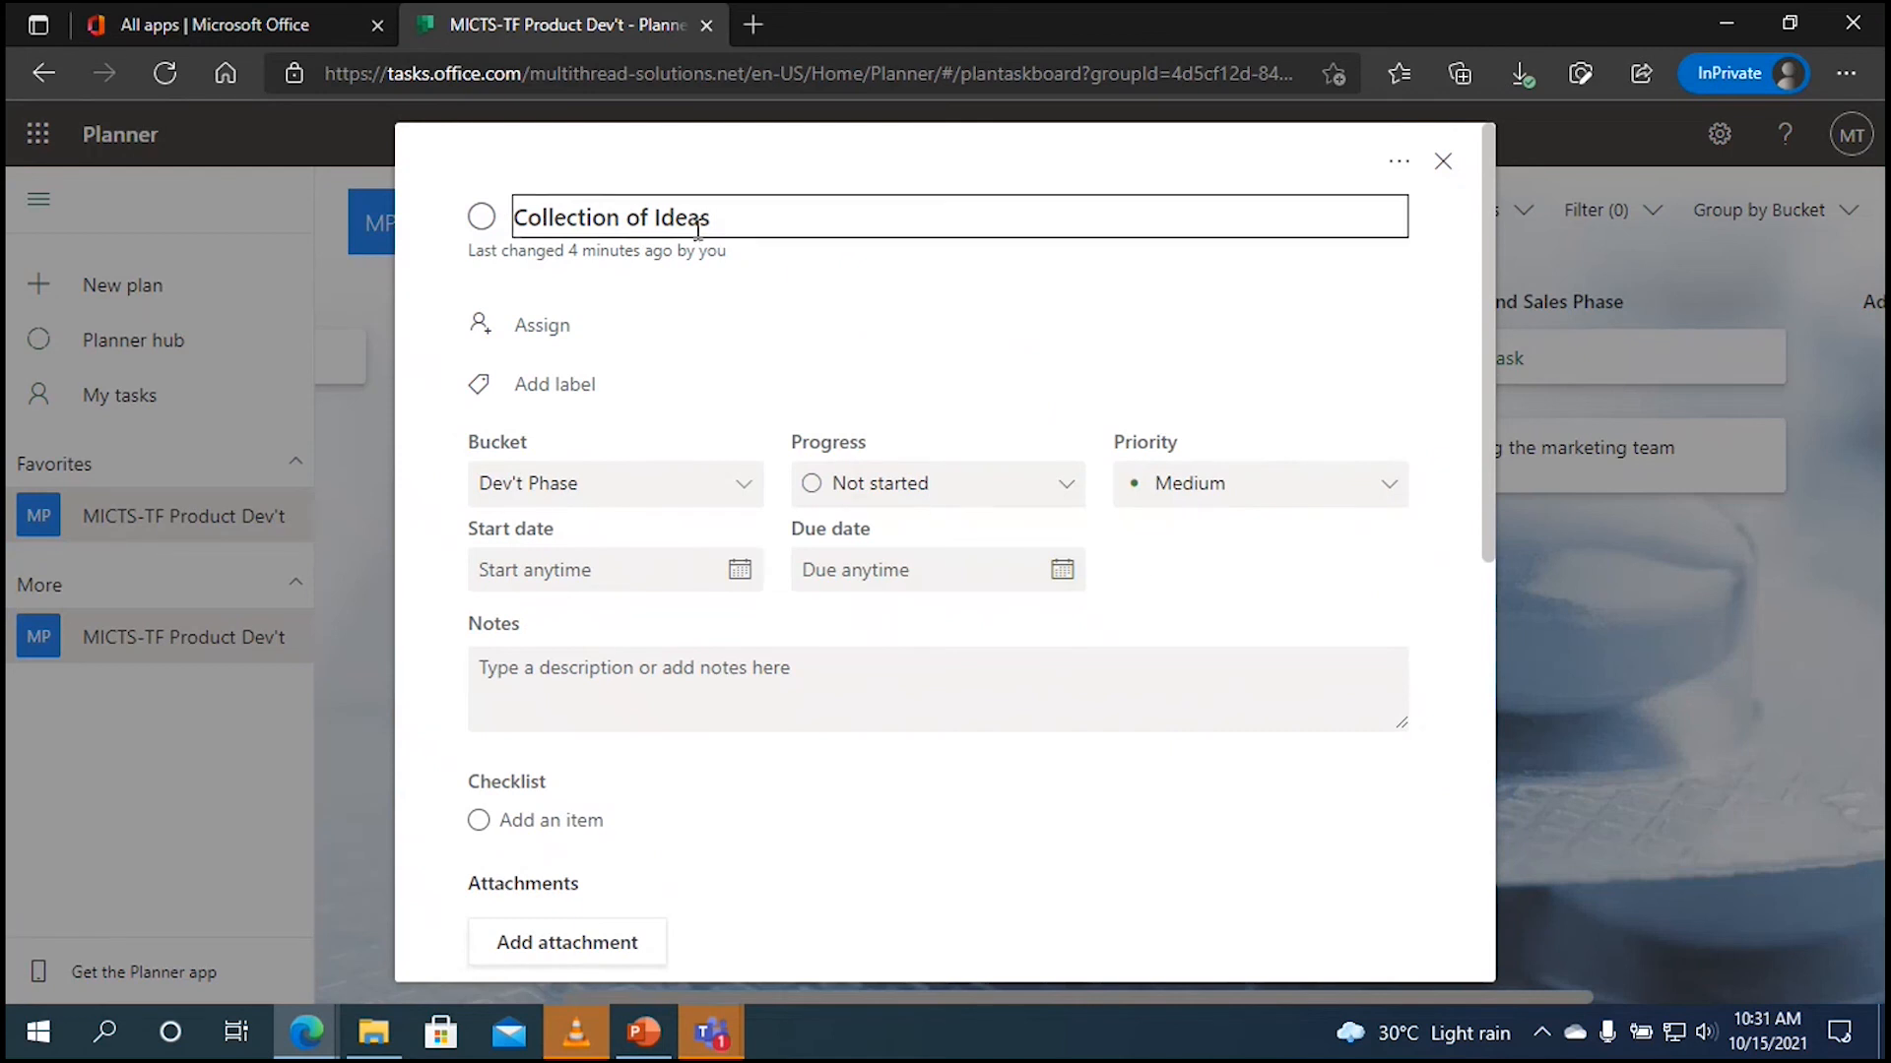
# Step: Assign three team members to the Collection of Ideas task, then close its details
pyautogui.click(537, 330)
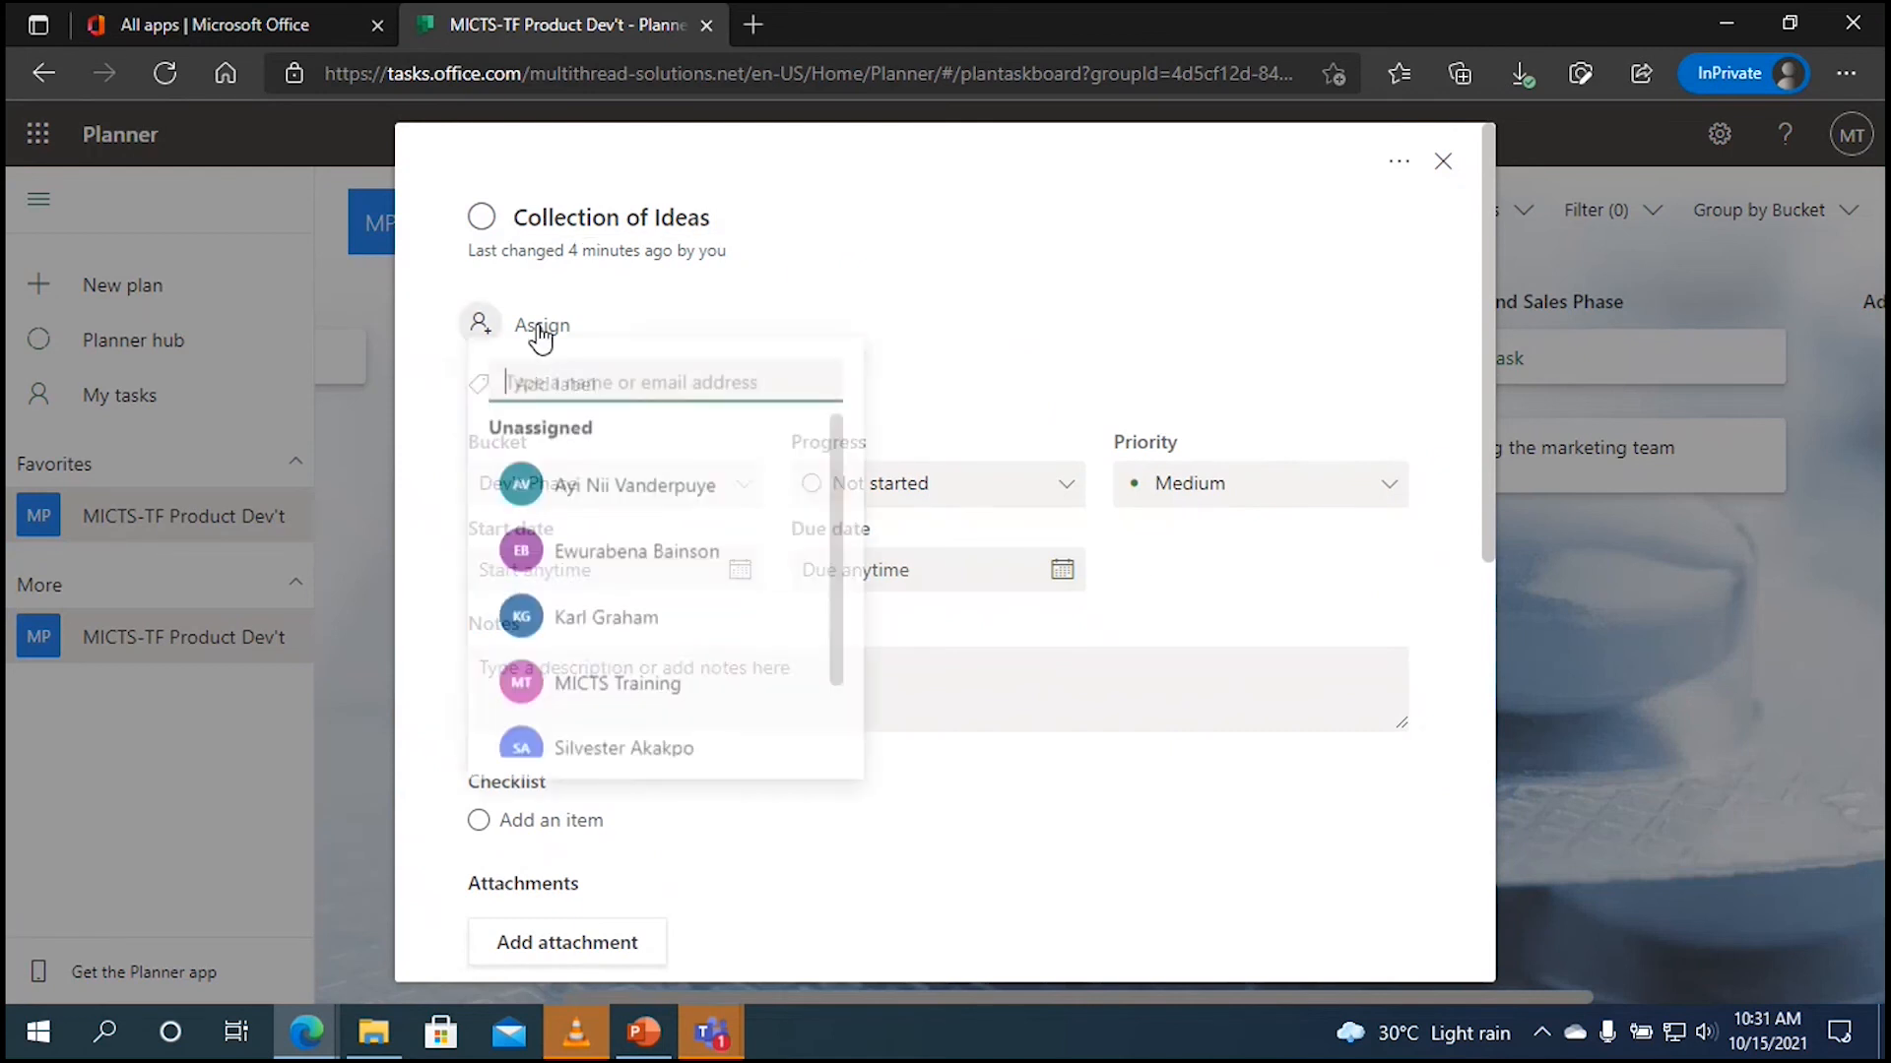
pyautogui.click(628, 553)
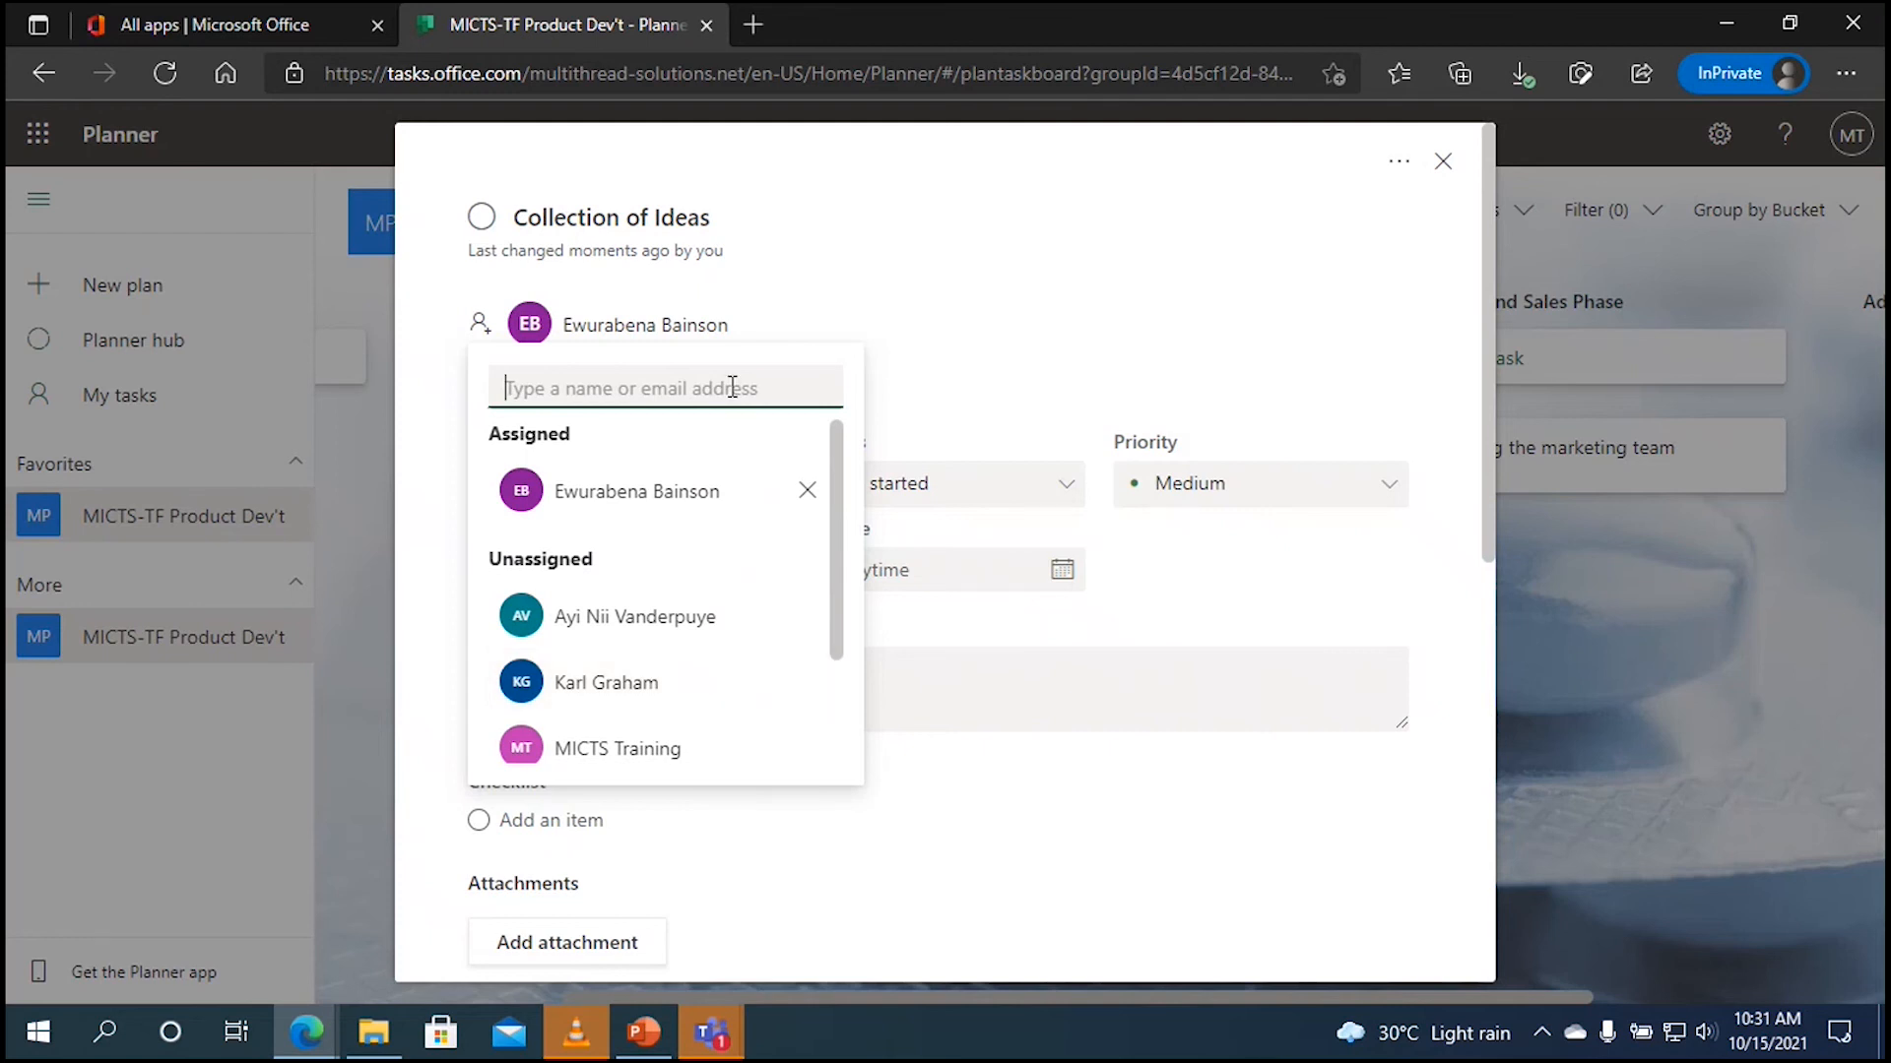
pyautogui.click(894, 364)
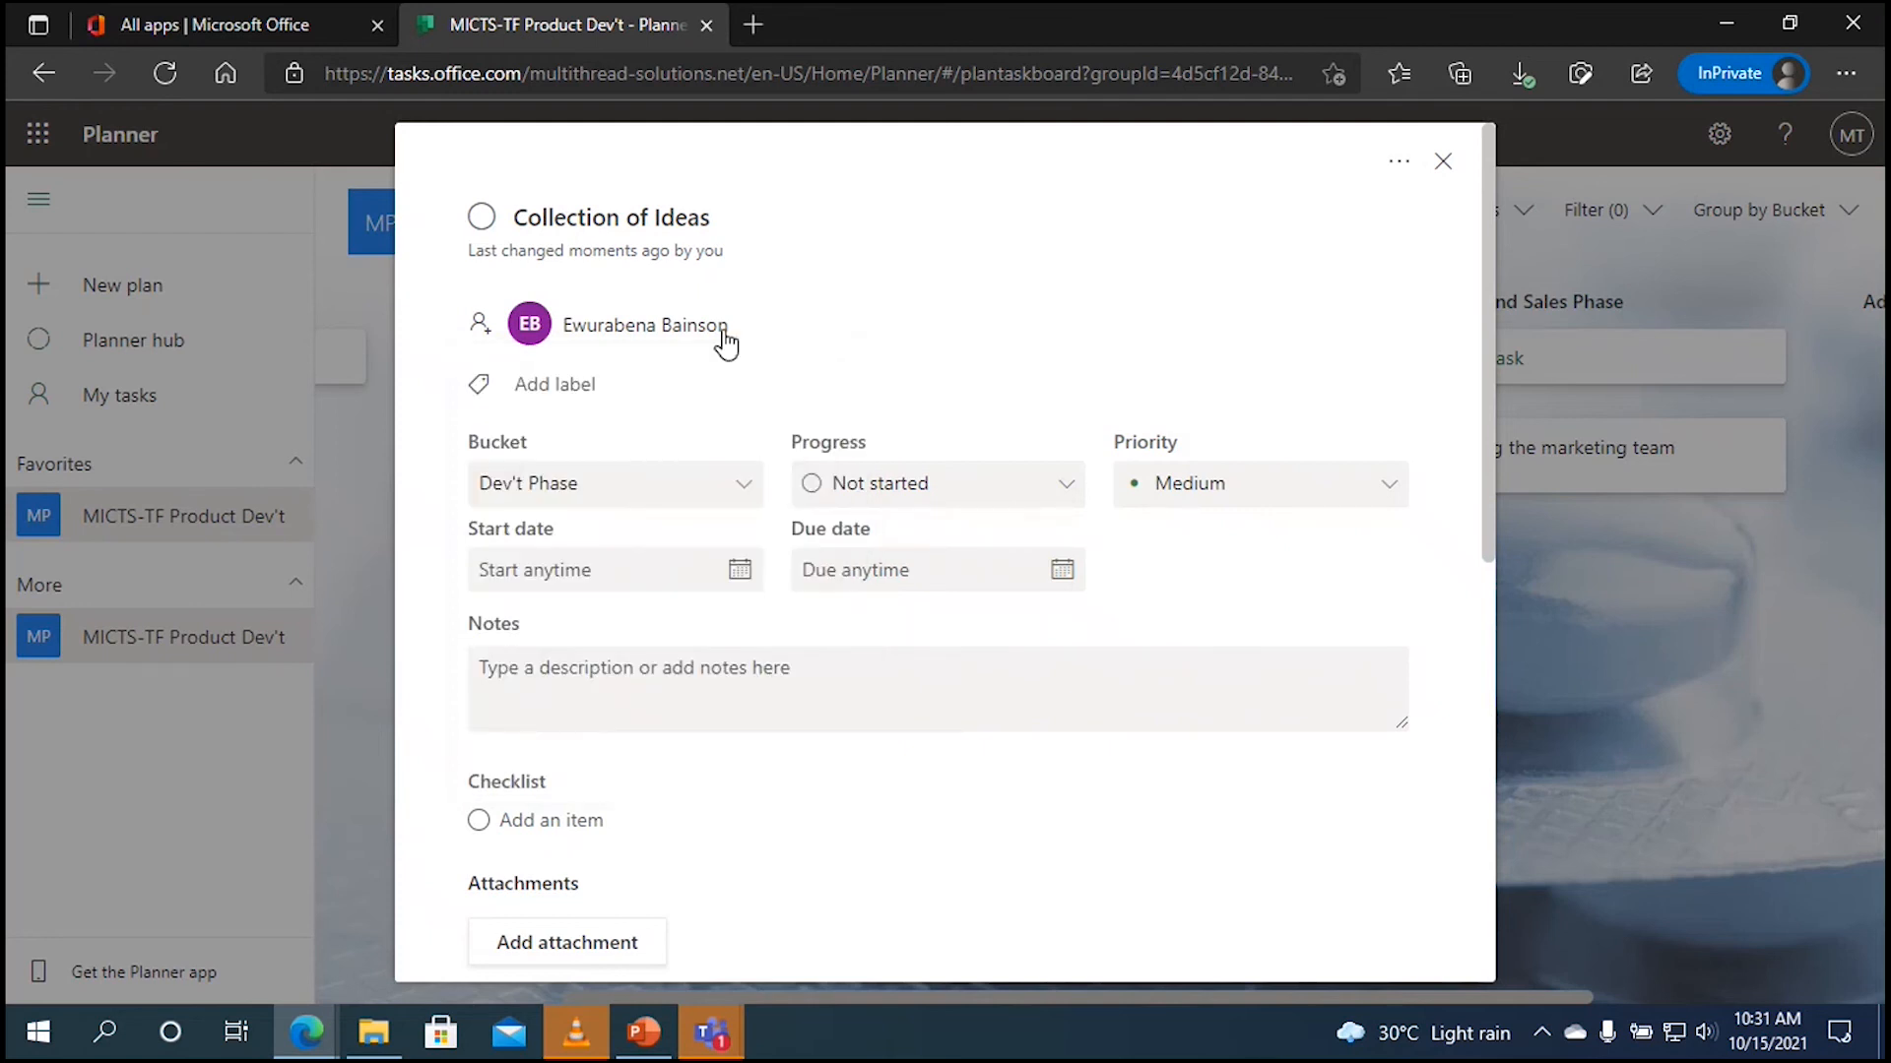
pyautogui.click(480, 323)
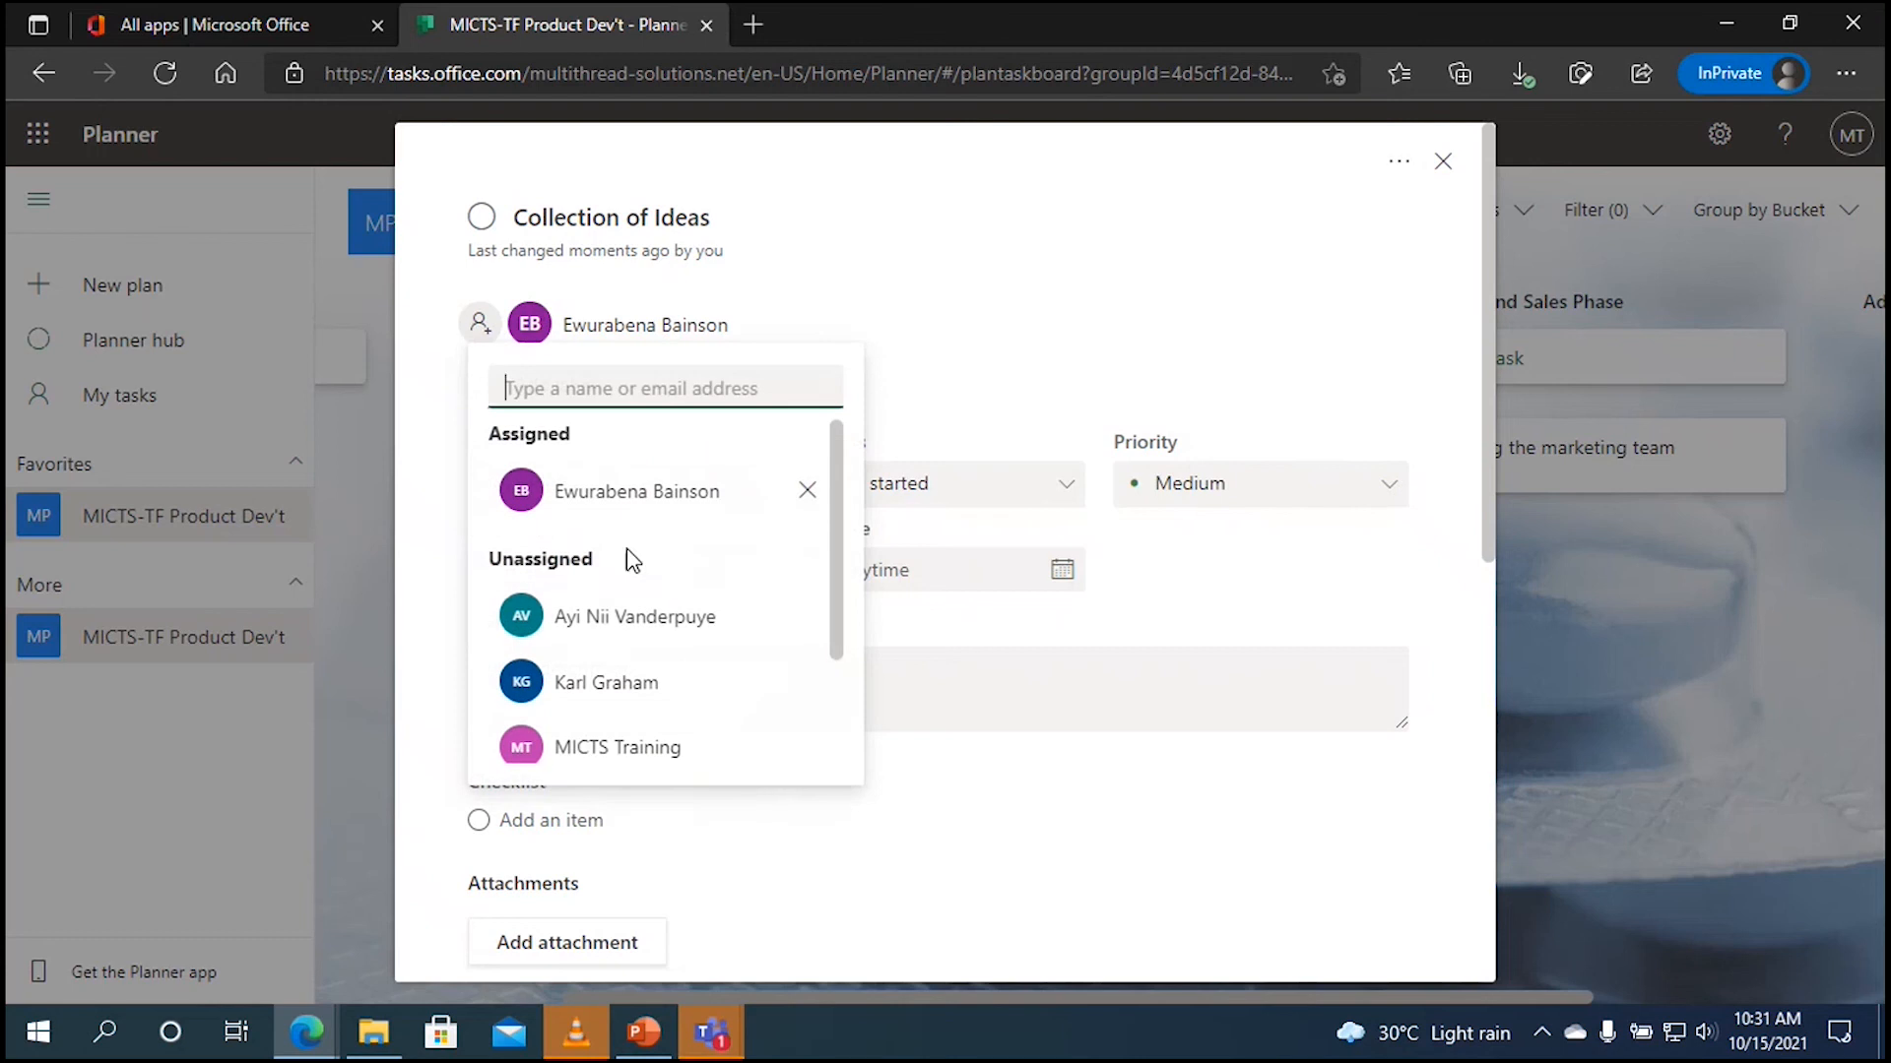
pyautogui.click(655, 626)
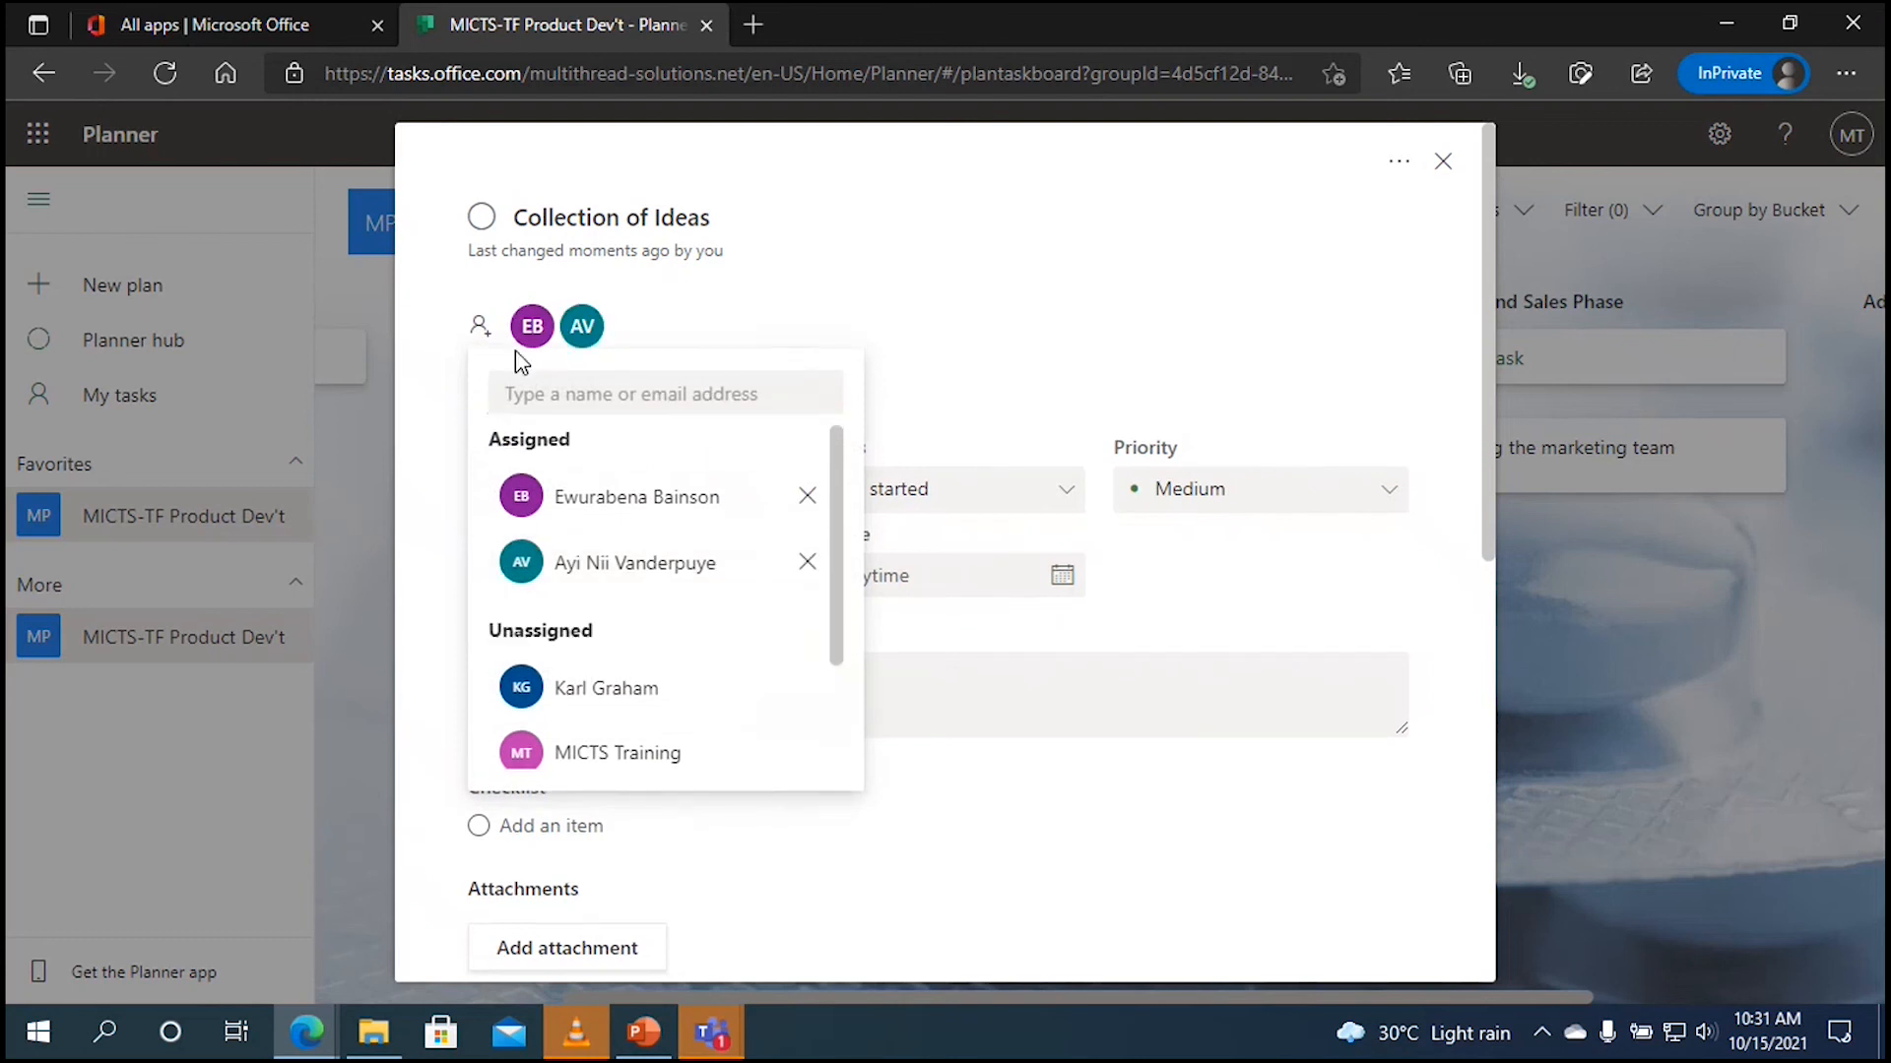
pyautogui.click(666, 709)
pyautogui.click(1114, 248)
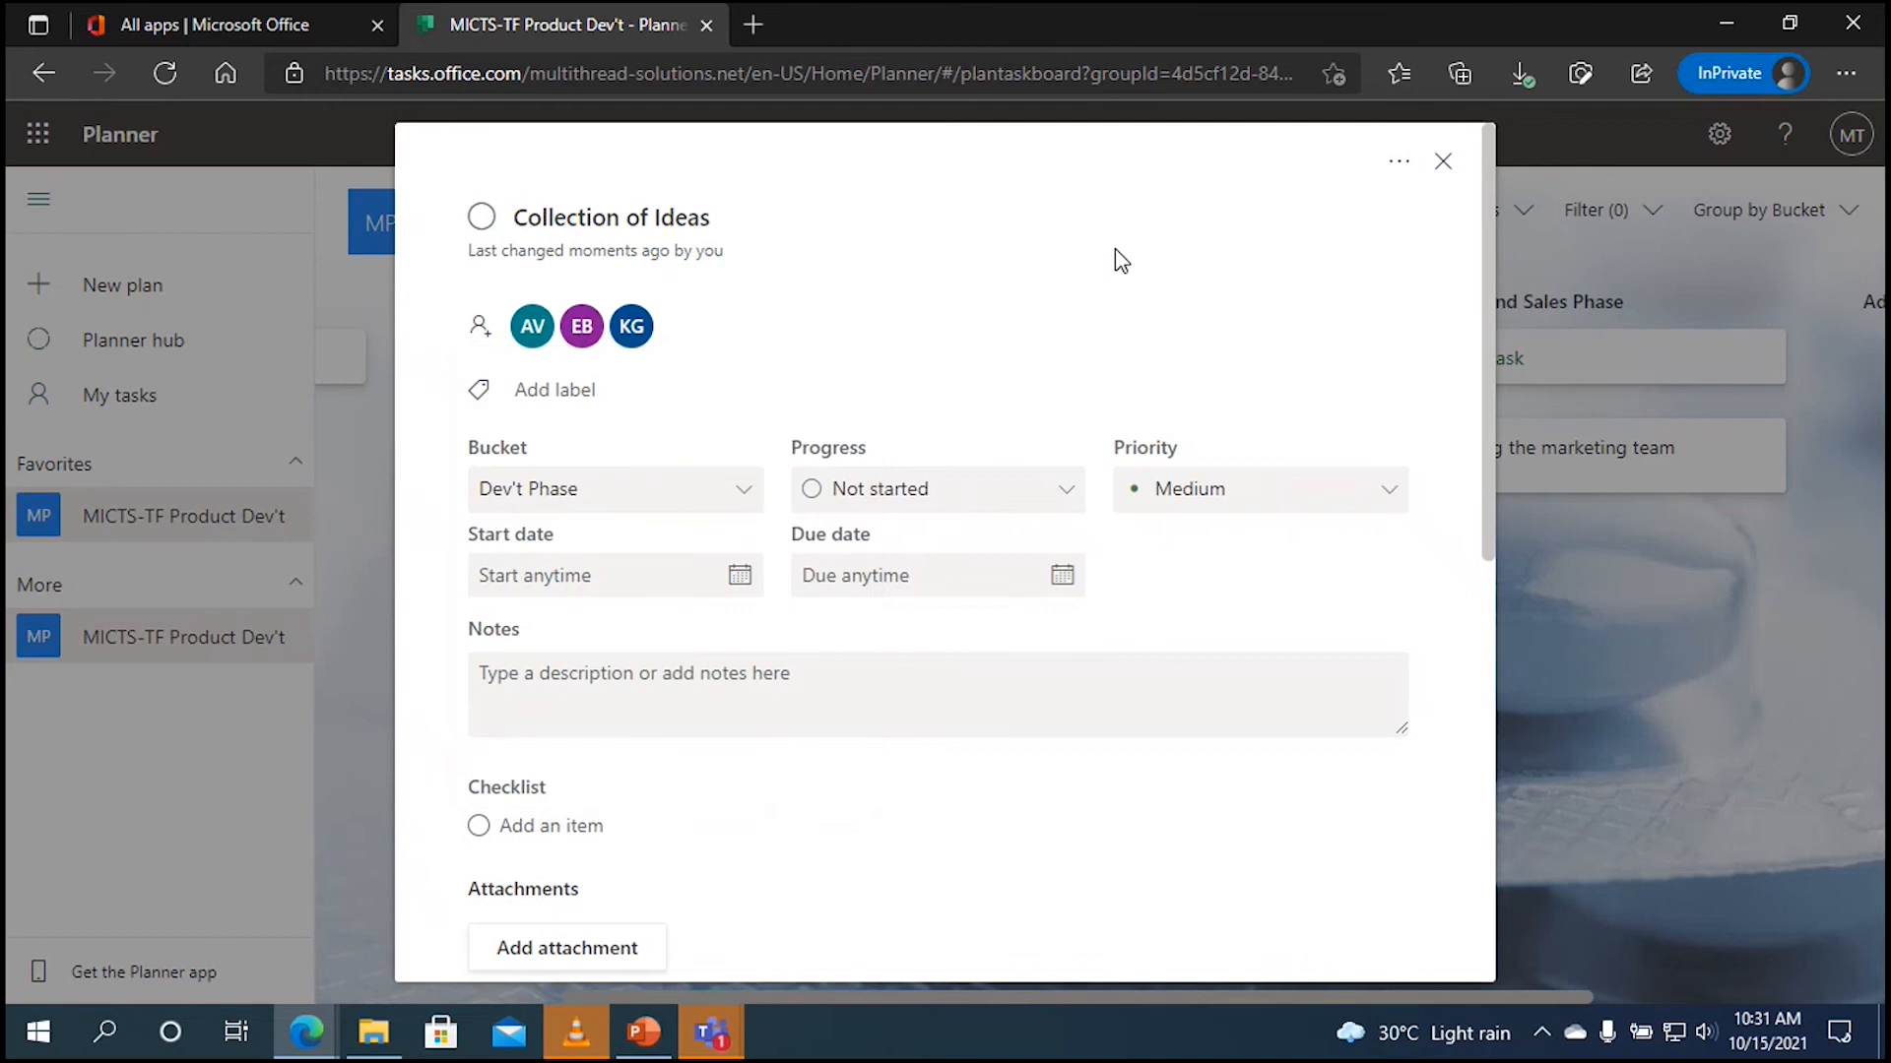
pyautogui.moveTo(1489, 389); pyautogui.dragTo(1494, 471)
pyautogui.moveTo(1492, 246); pyautogui.dragTo(1494, 201)
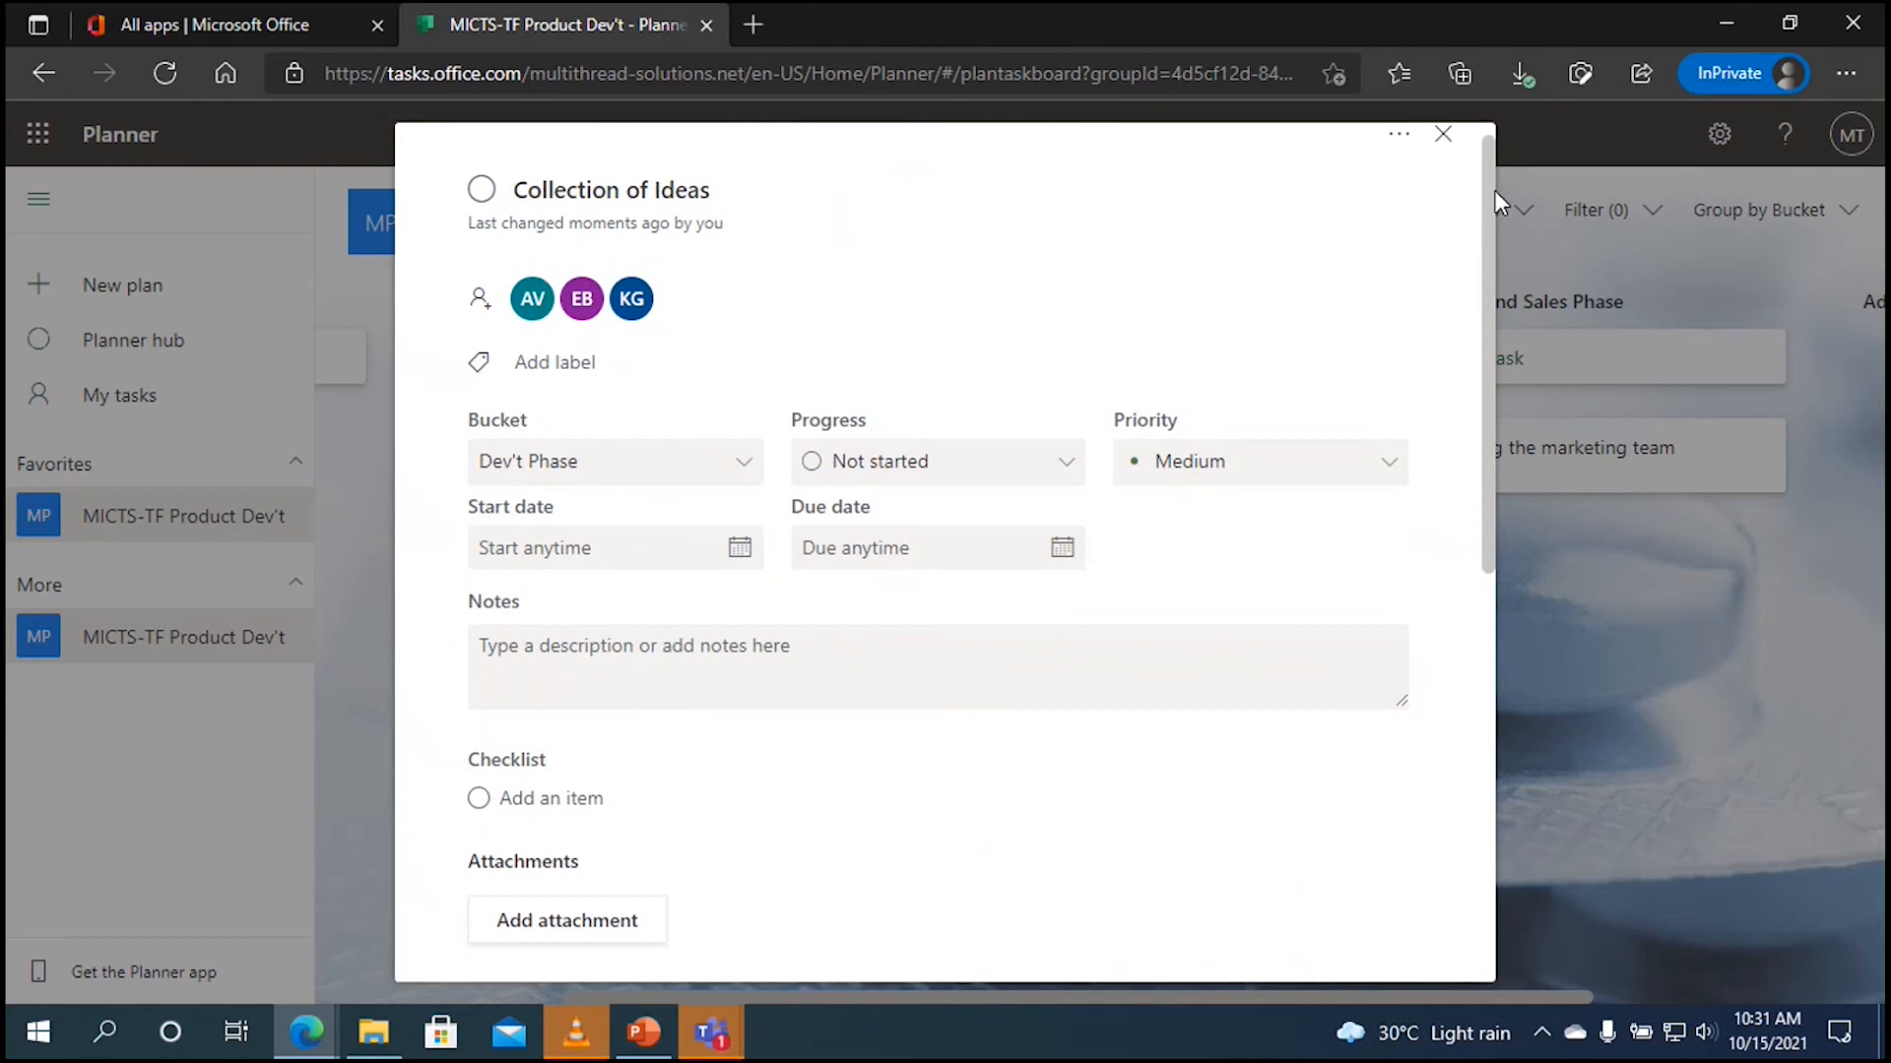
pyautogui.click(1447, 137)
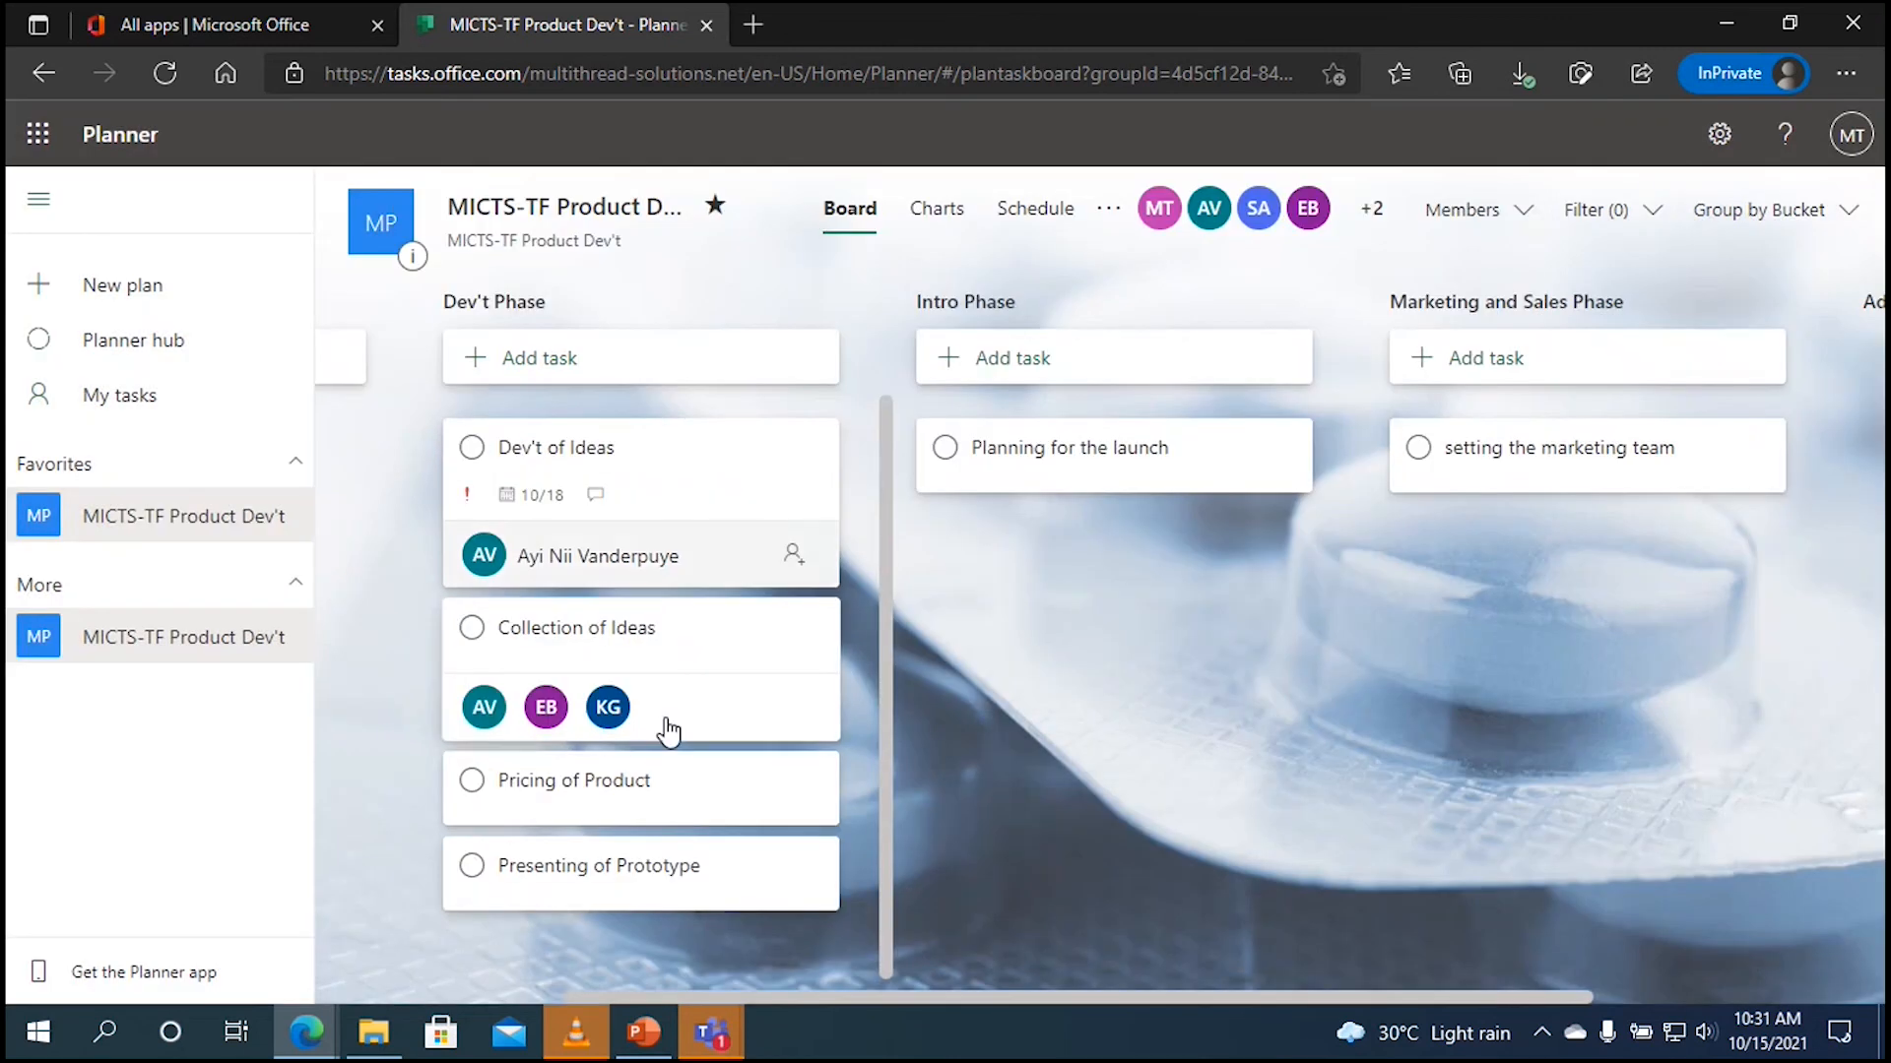
# Step: Assign one team member to the Pricing of Product task
pyautogui.click(648, 801)
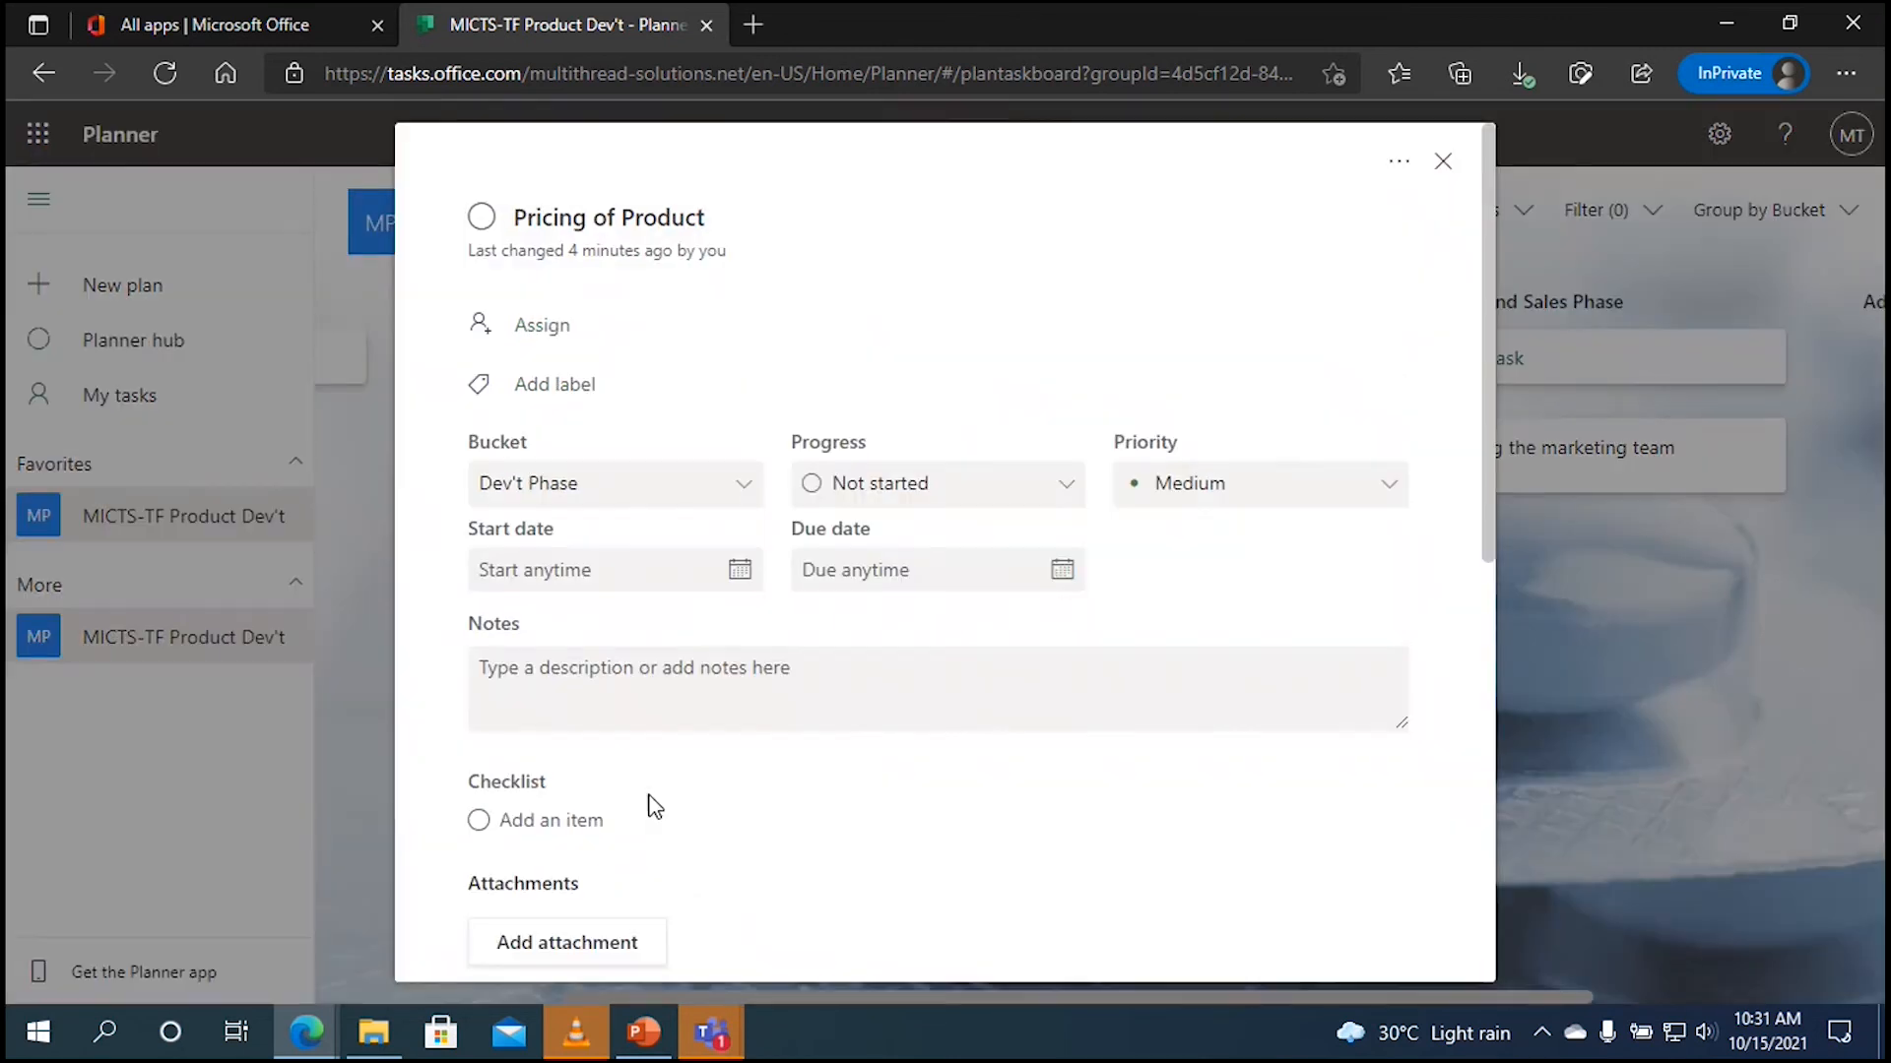
pyautogui.click(540, 344)
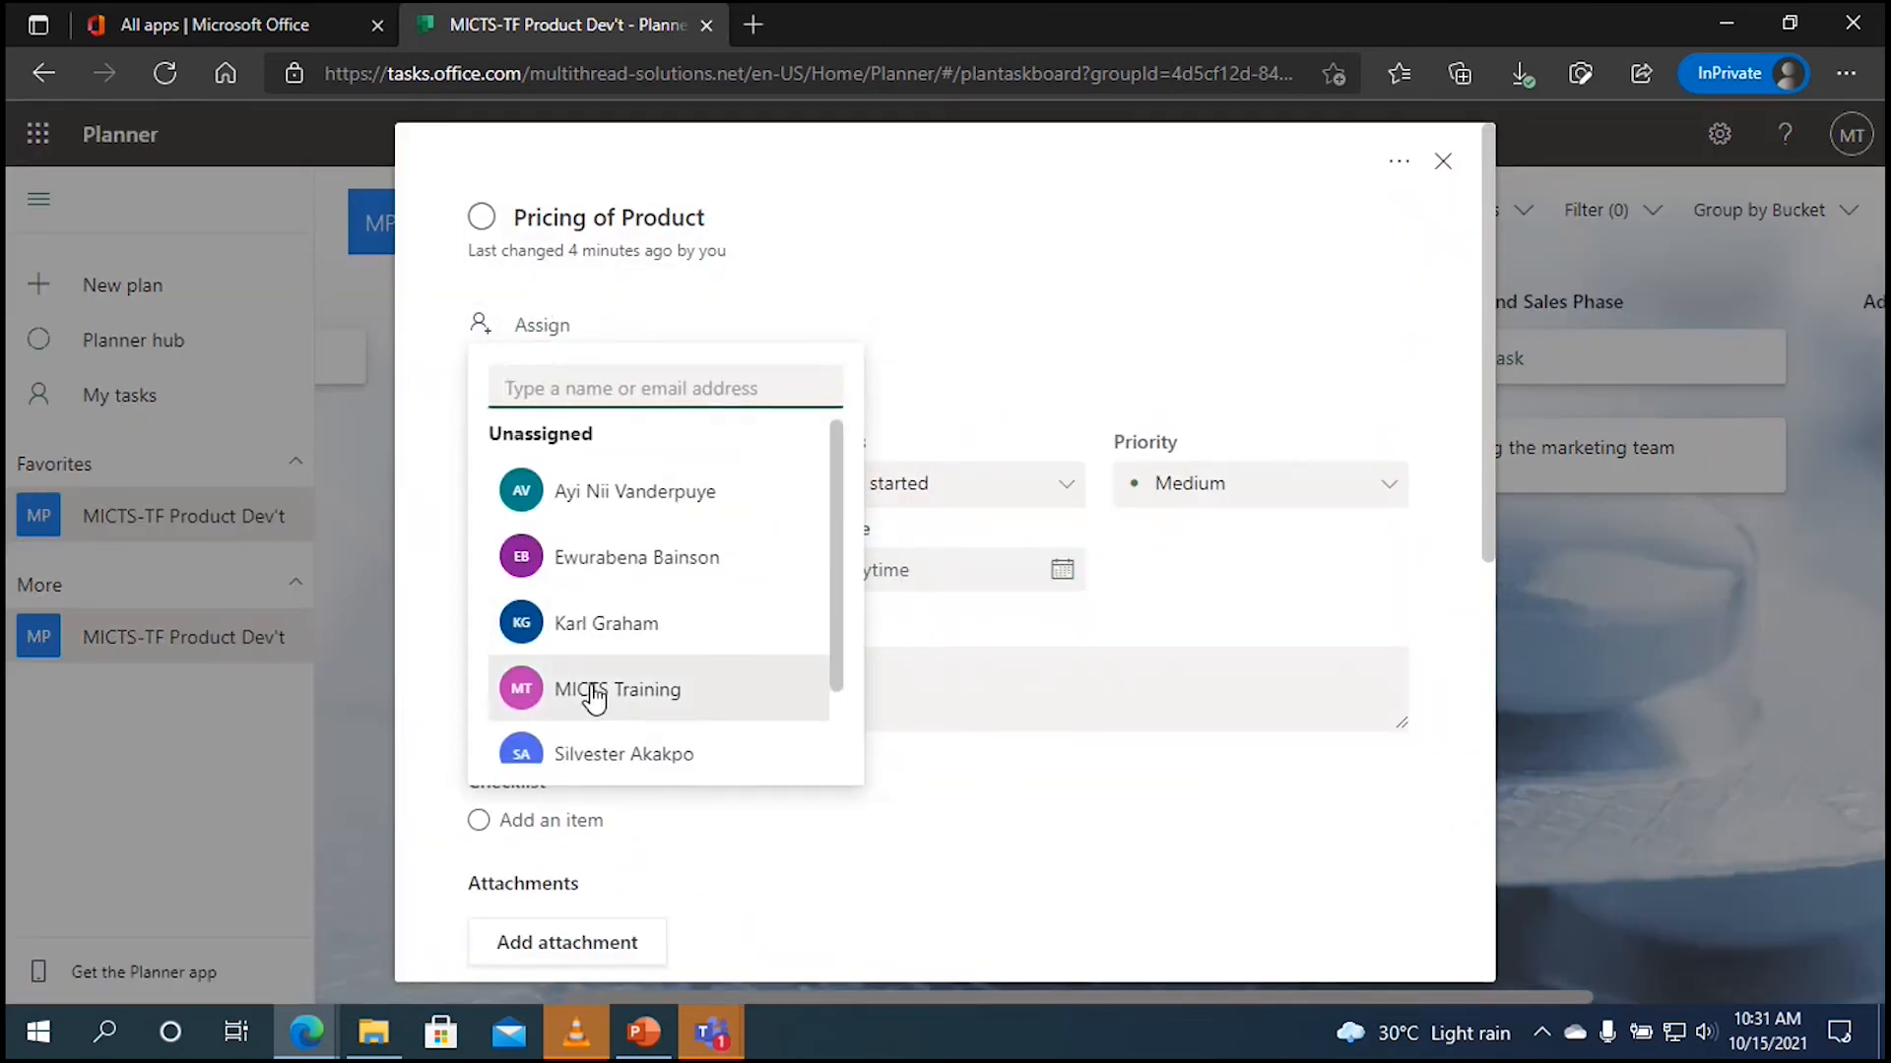
pyautogui.click(655, 756)
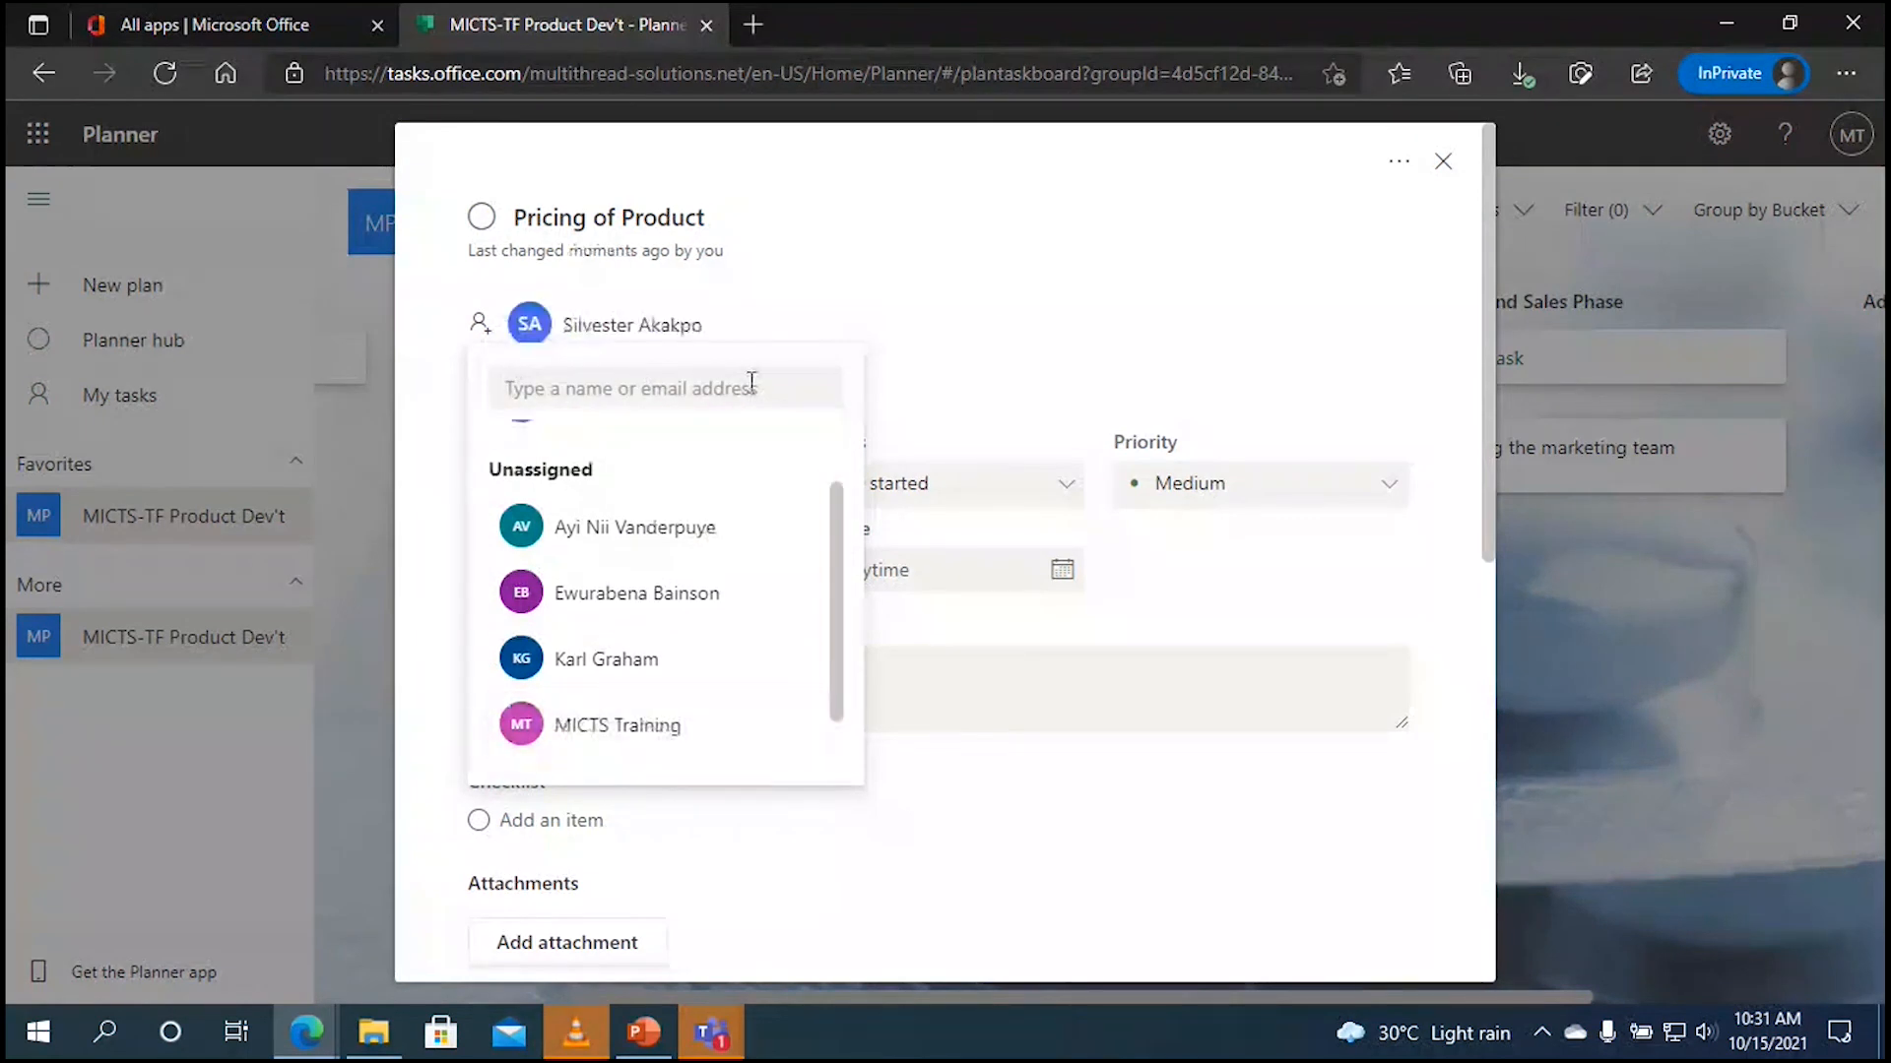
pyautogui.click(1271, 228)
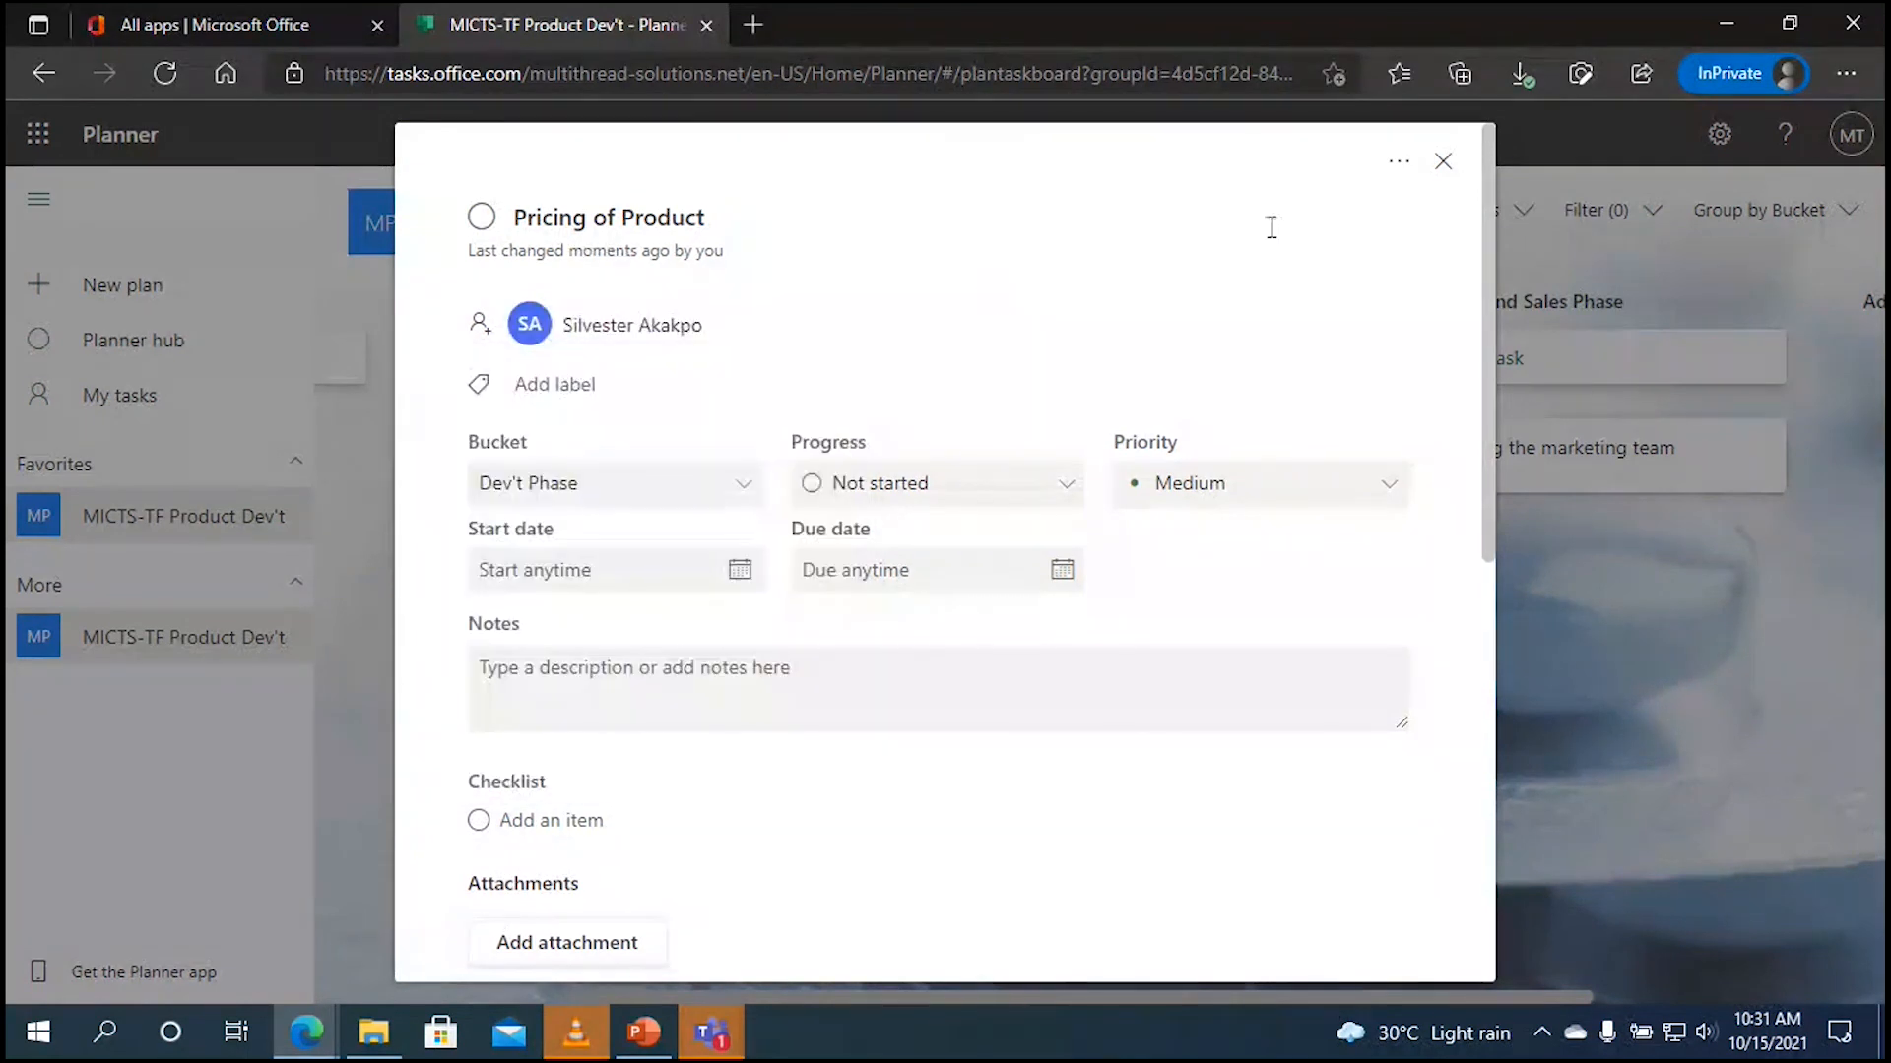
pyautogui.click(1443, 162)
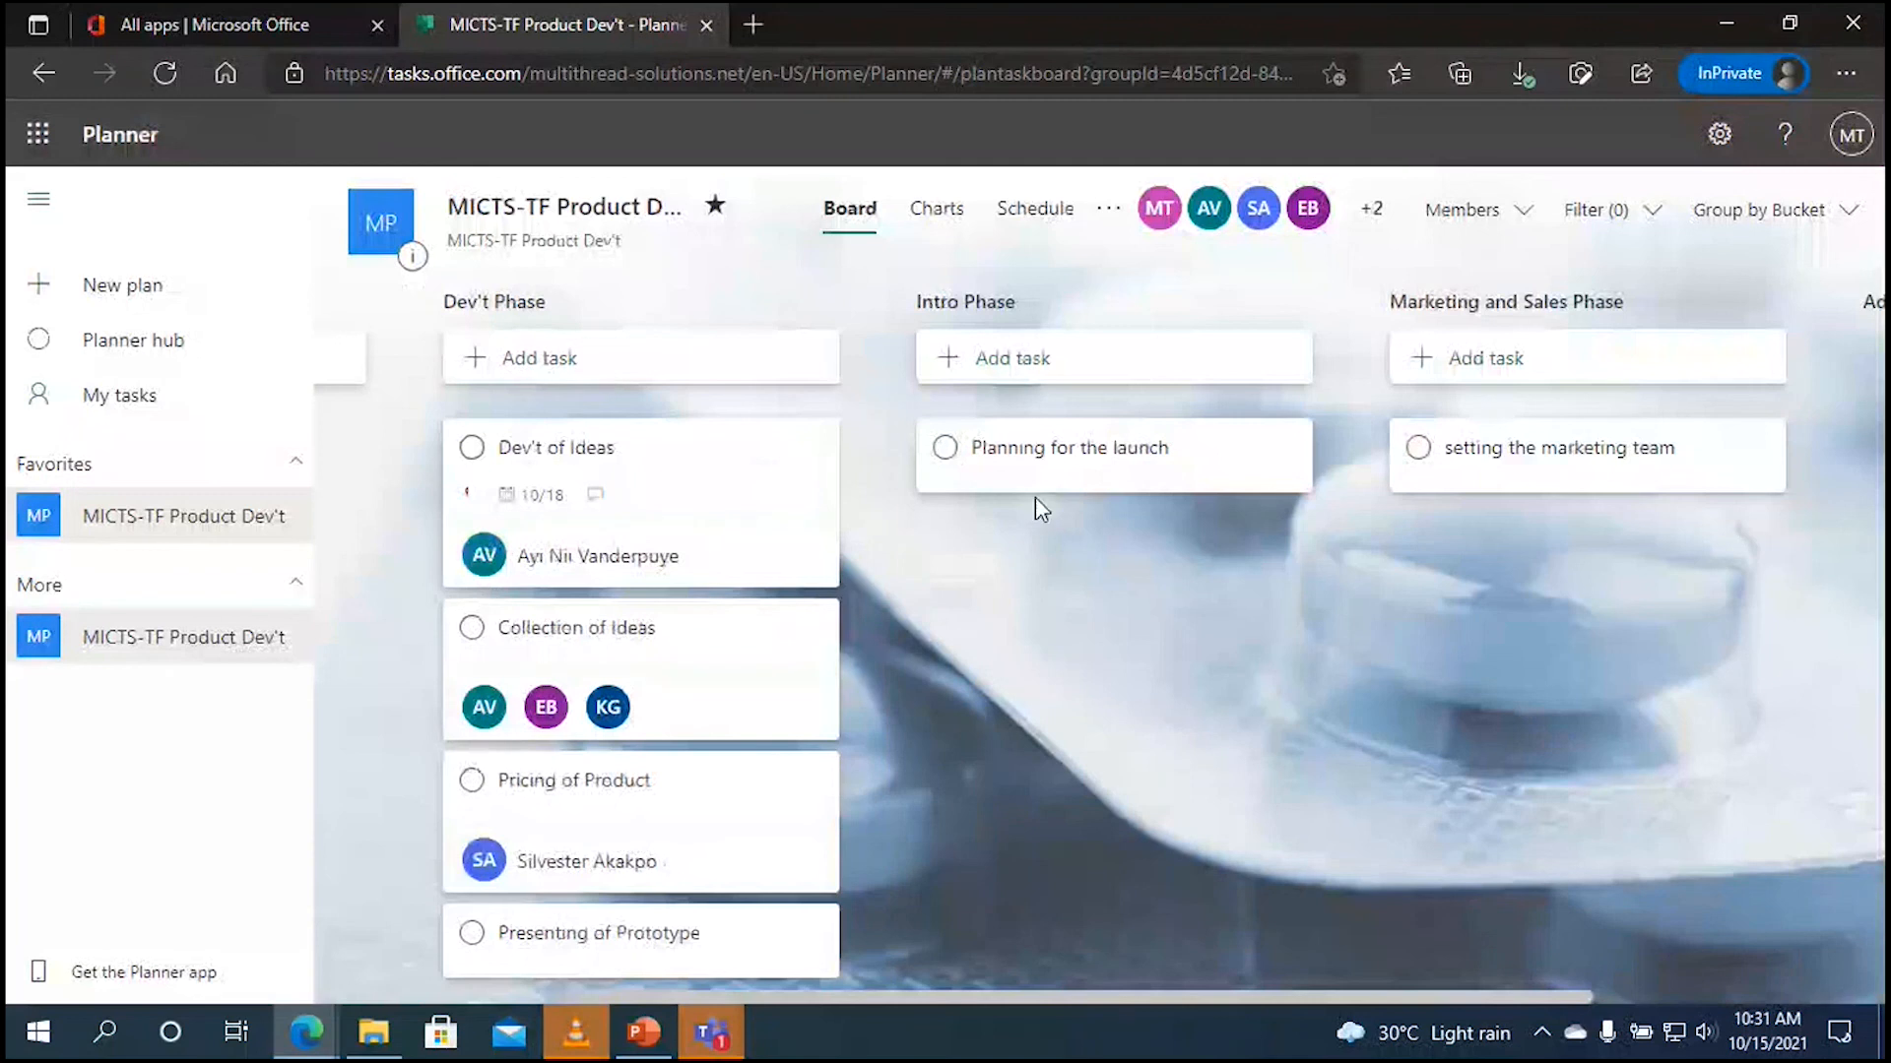
pyautogui.scroll(-1, 885, 533)
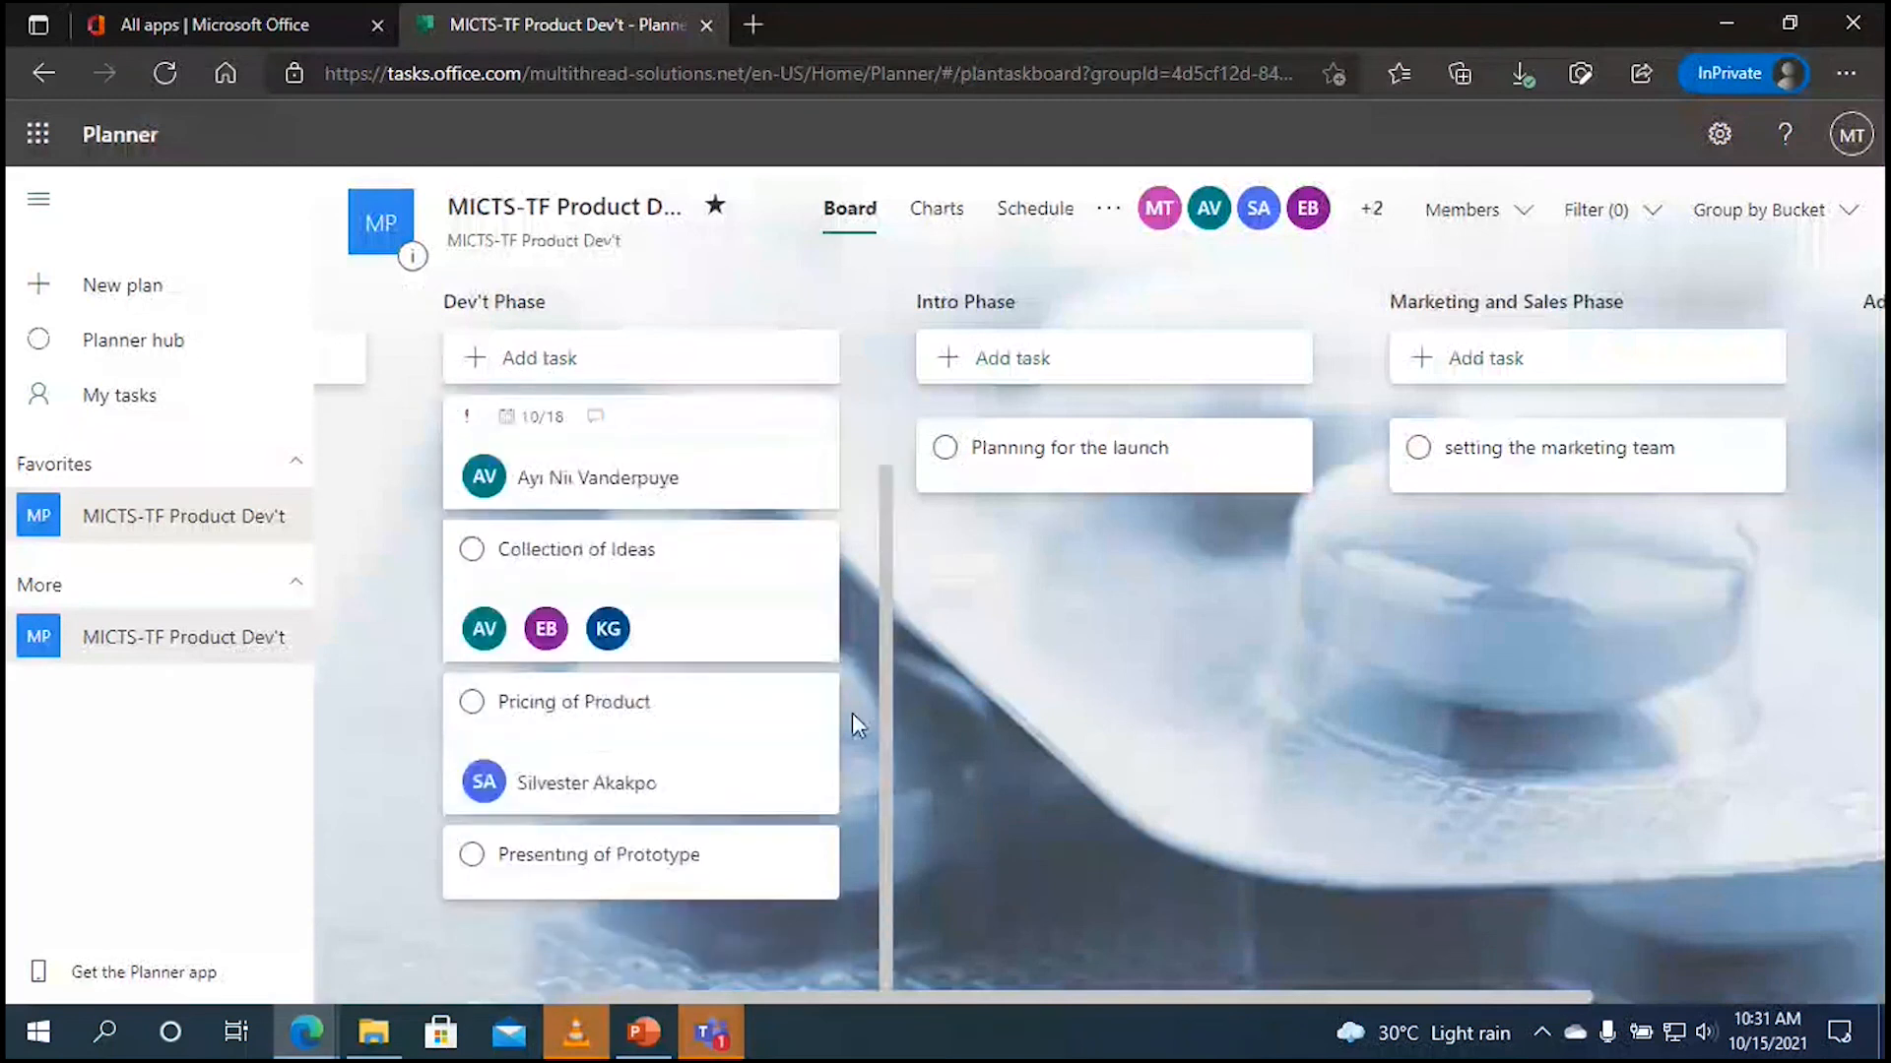
pyautogui.click(692, 877)
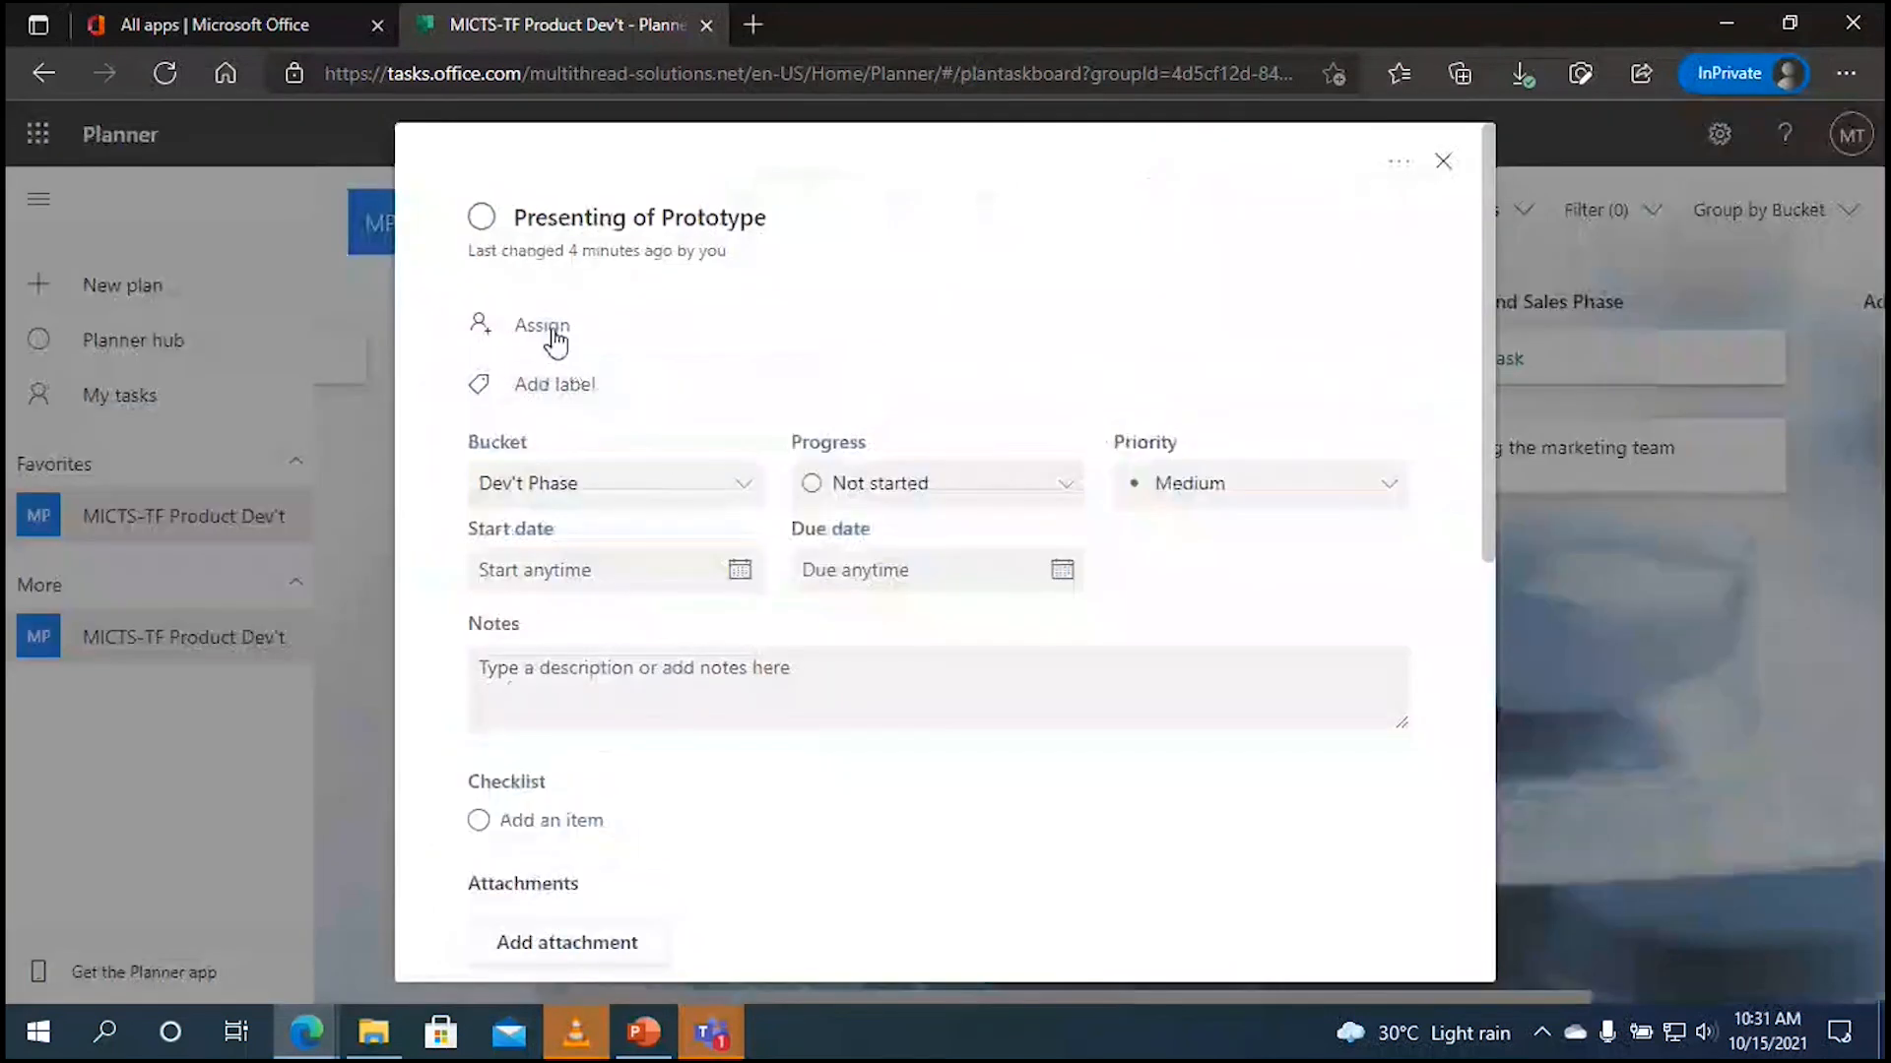
# Step: Search for an outside person by name, then assign Presenting of Prototype to them and add them to the plan
pyautogui.click(548, 329)
pyautogui.write('obed')
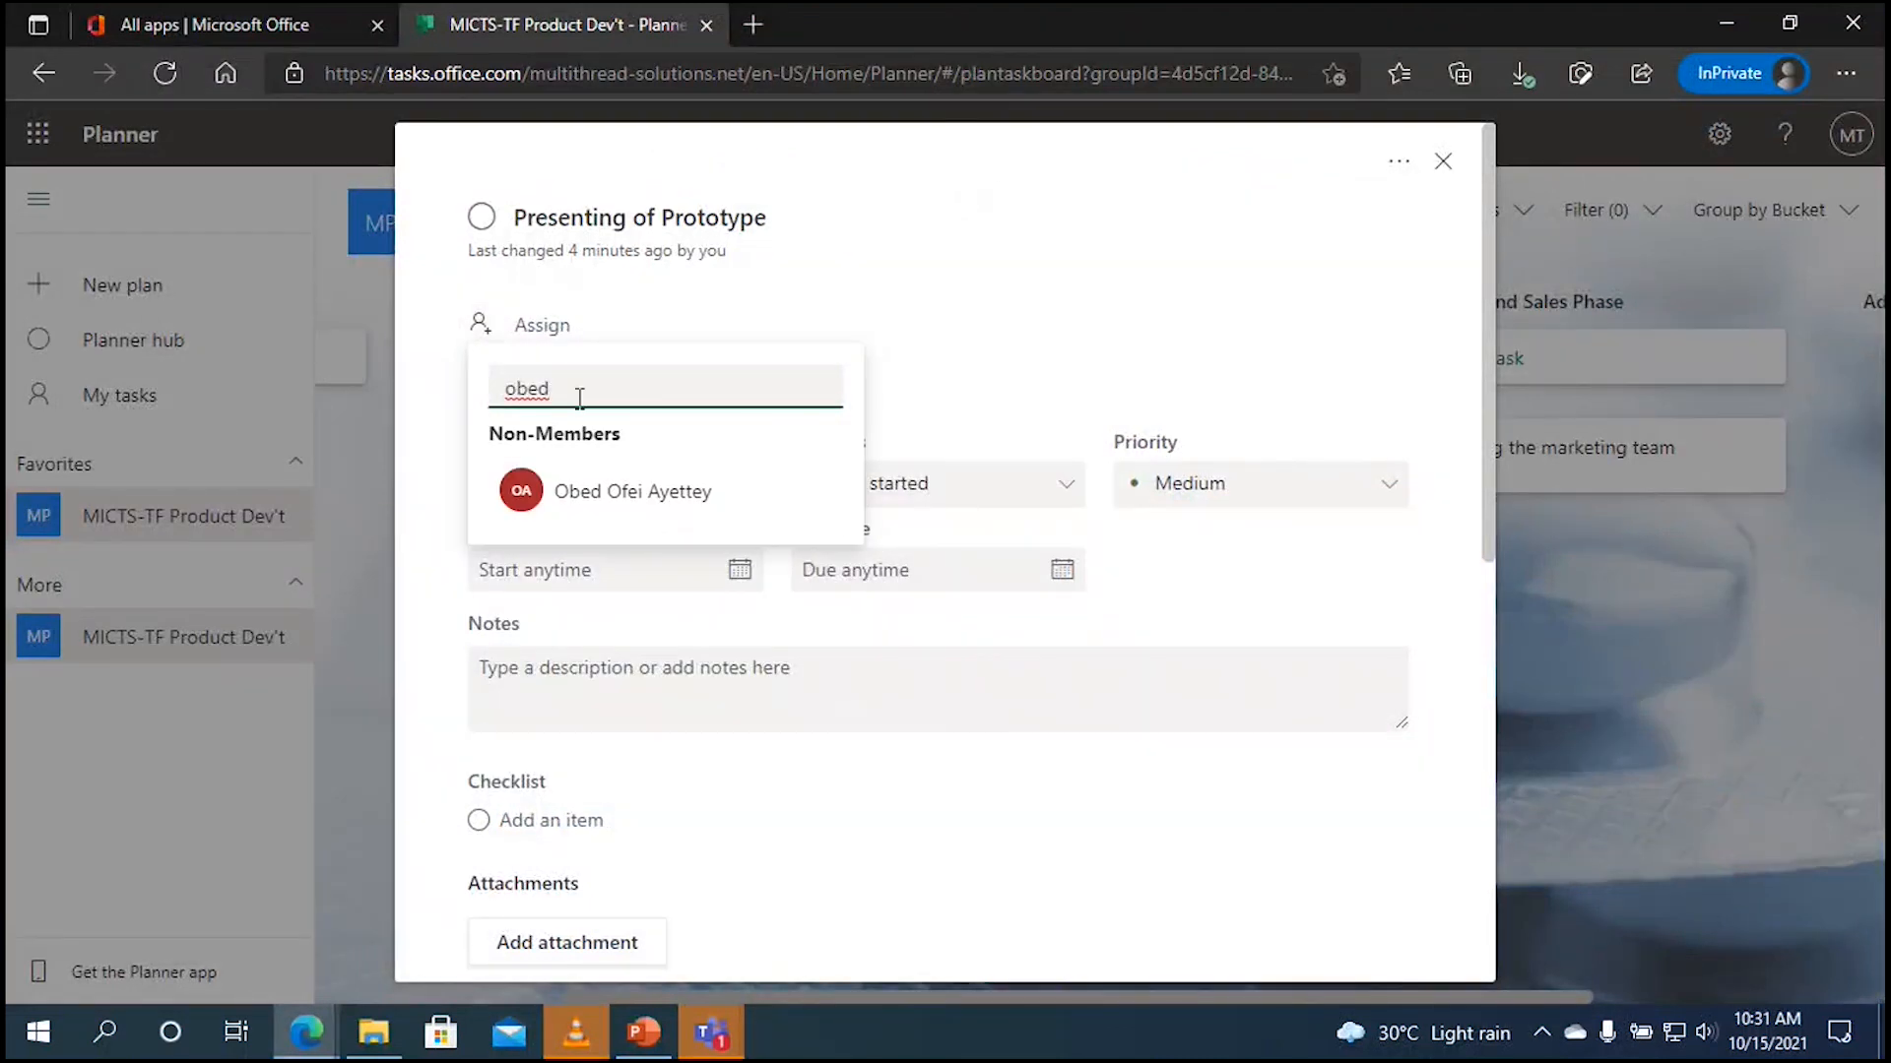
pyautogui.click(658, 490)
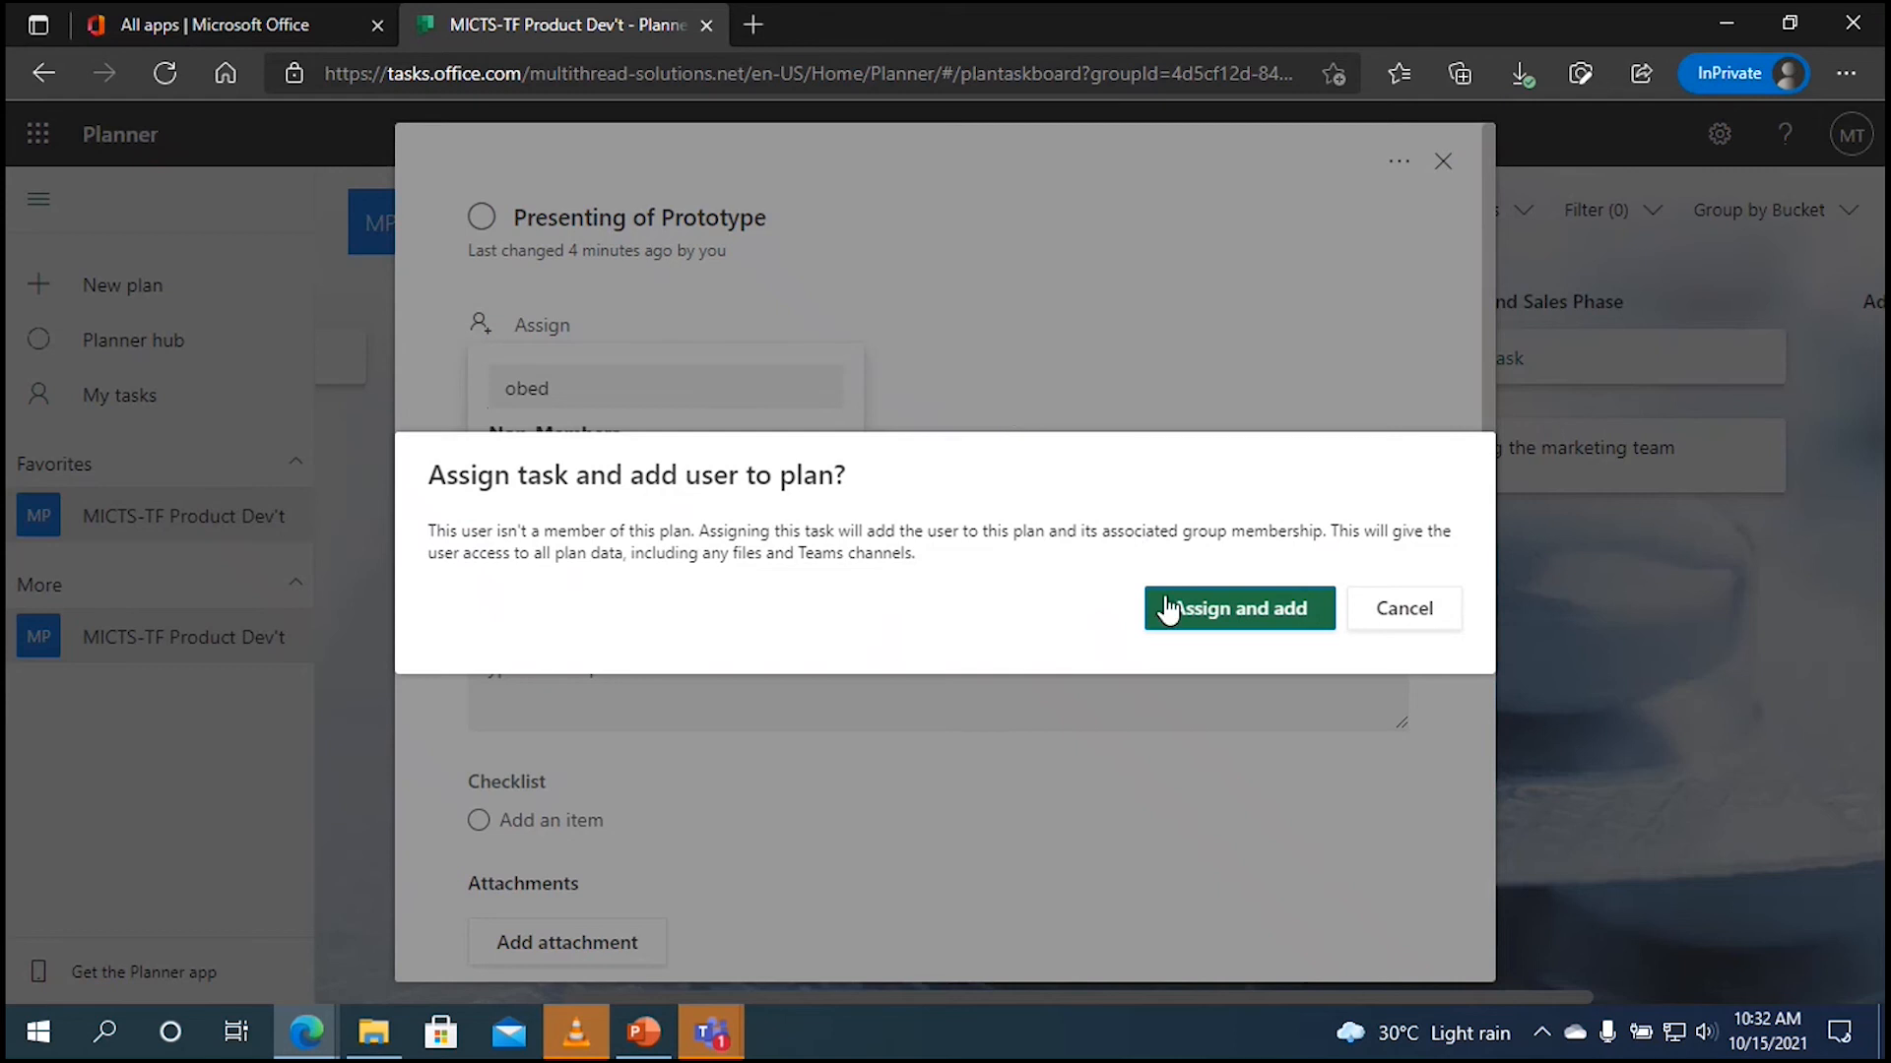
pyautogui.click(1248, 614)
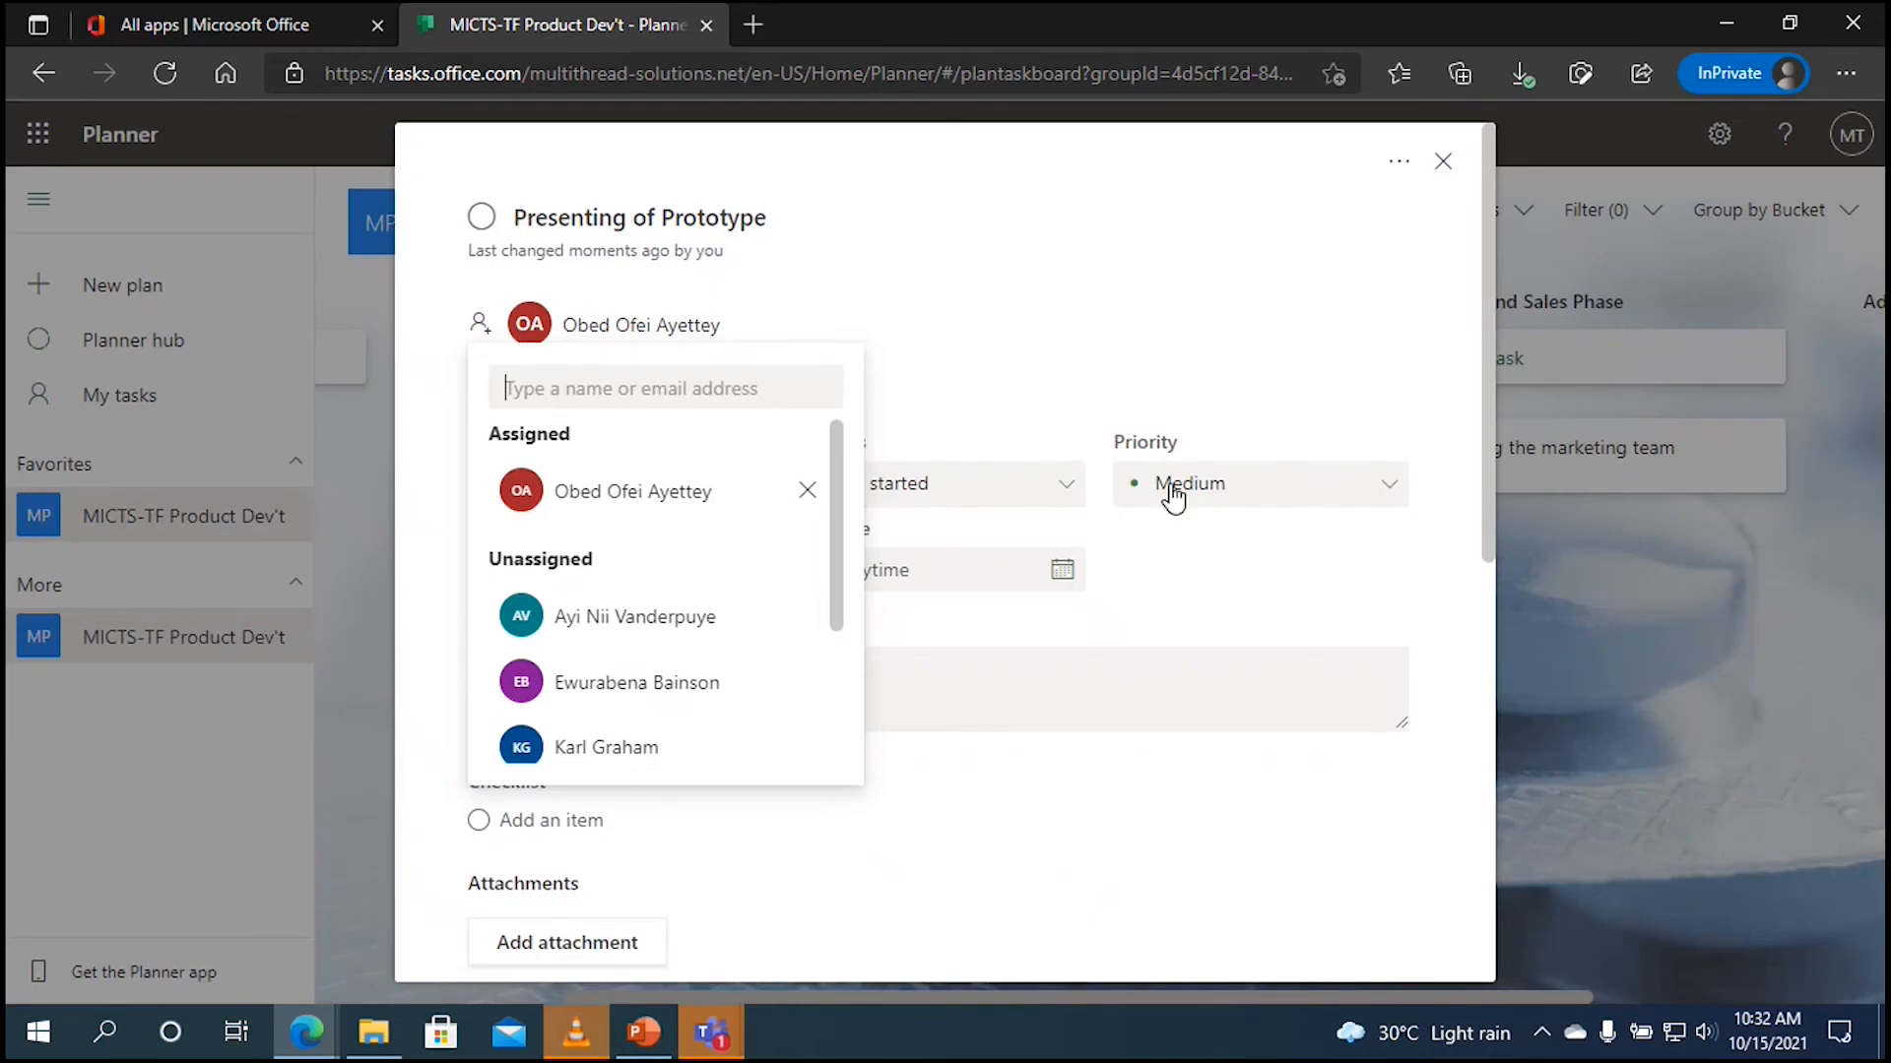
pyautogui.click(994, 342)
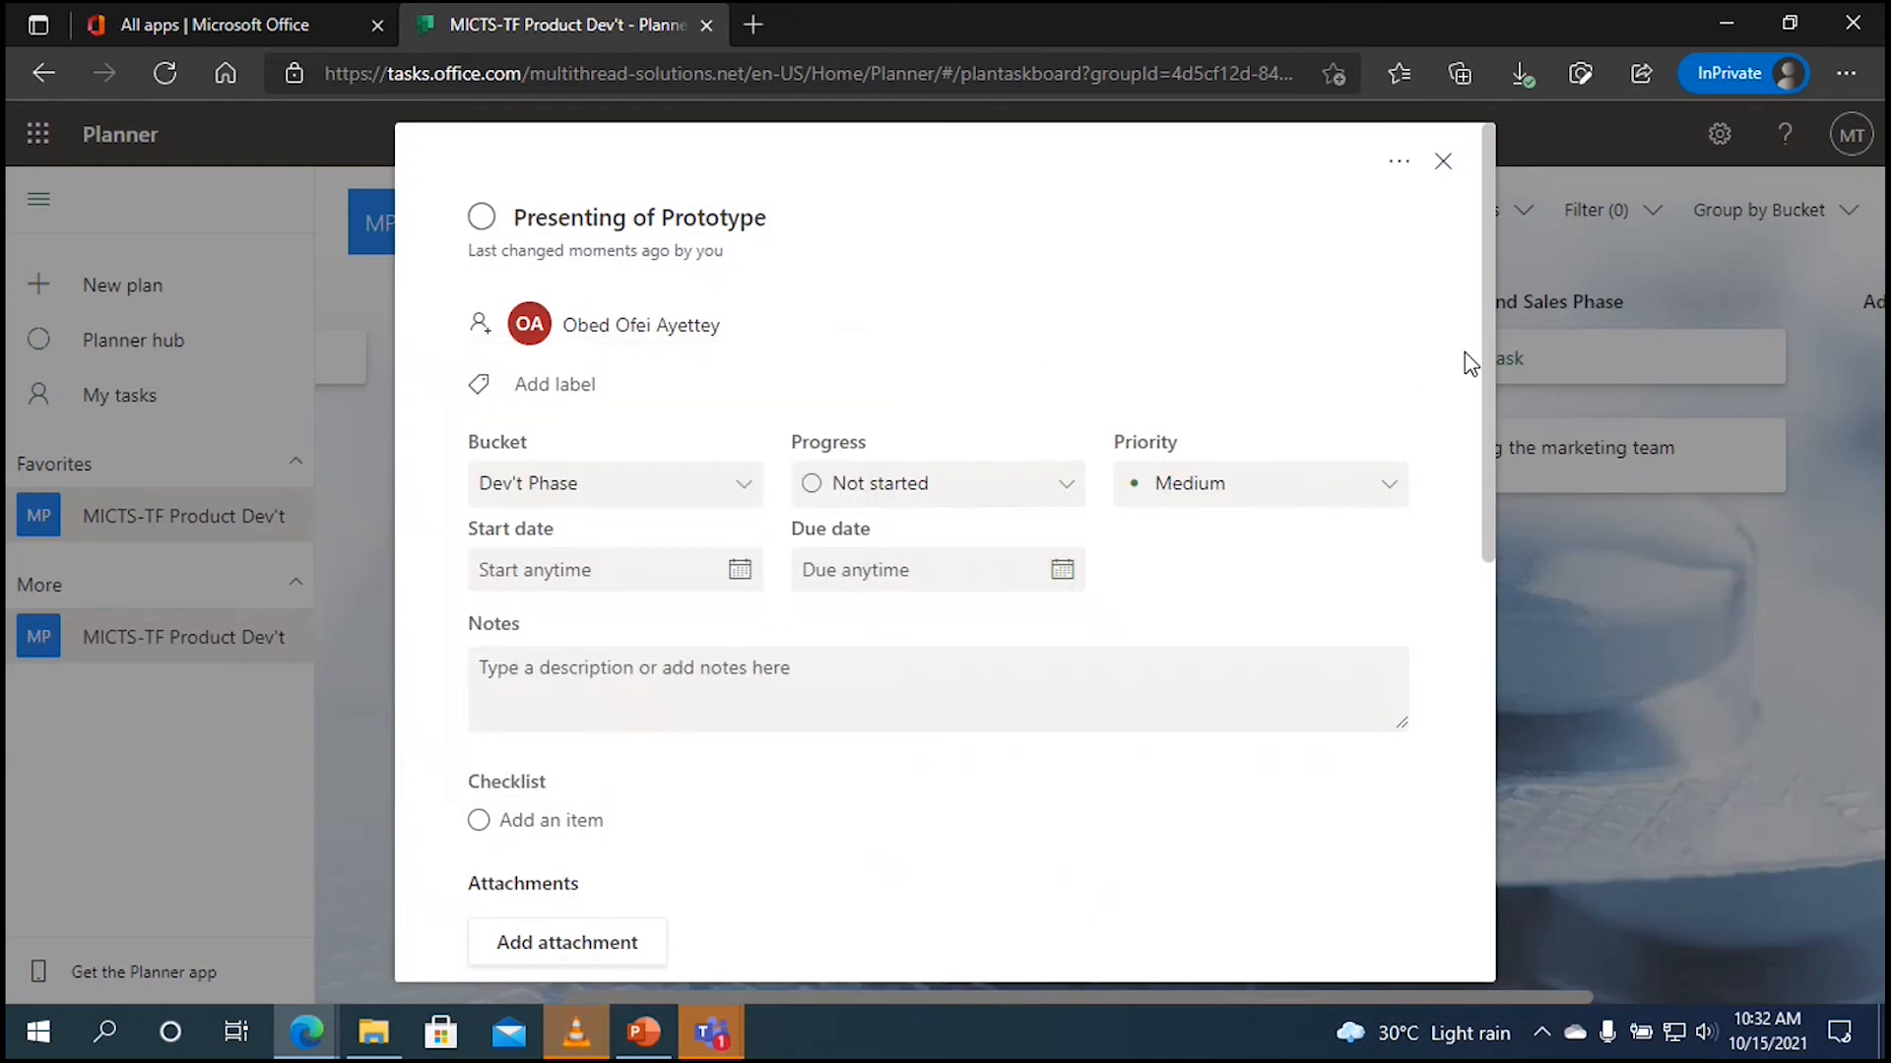
pyautogui.click(1444, 162)
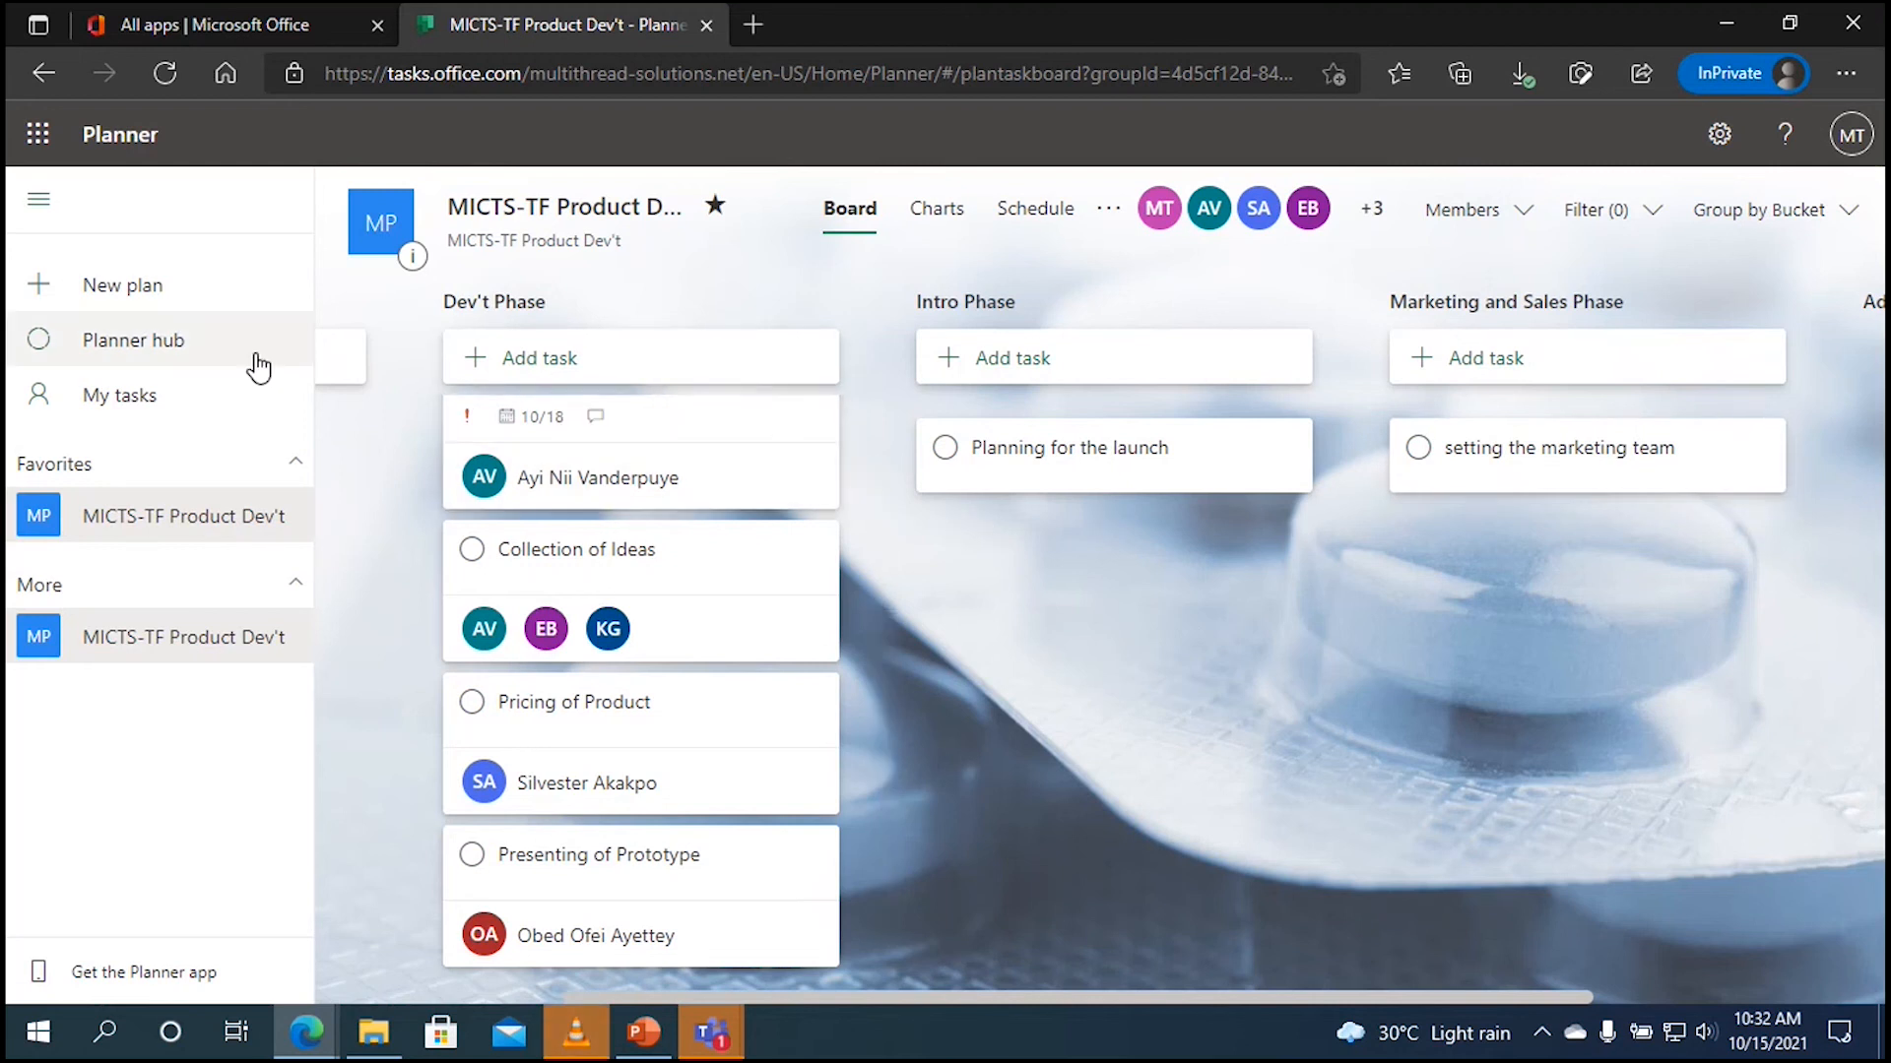
# Step: Go to the Planner hub to see MICTS-TF Product Dev't's summary: 6 tasks left
pyautogui.click(167, 340)
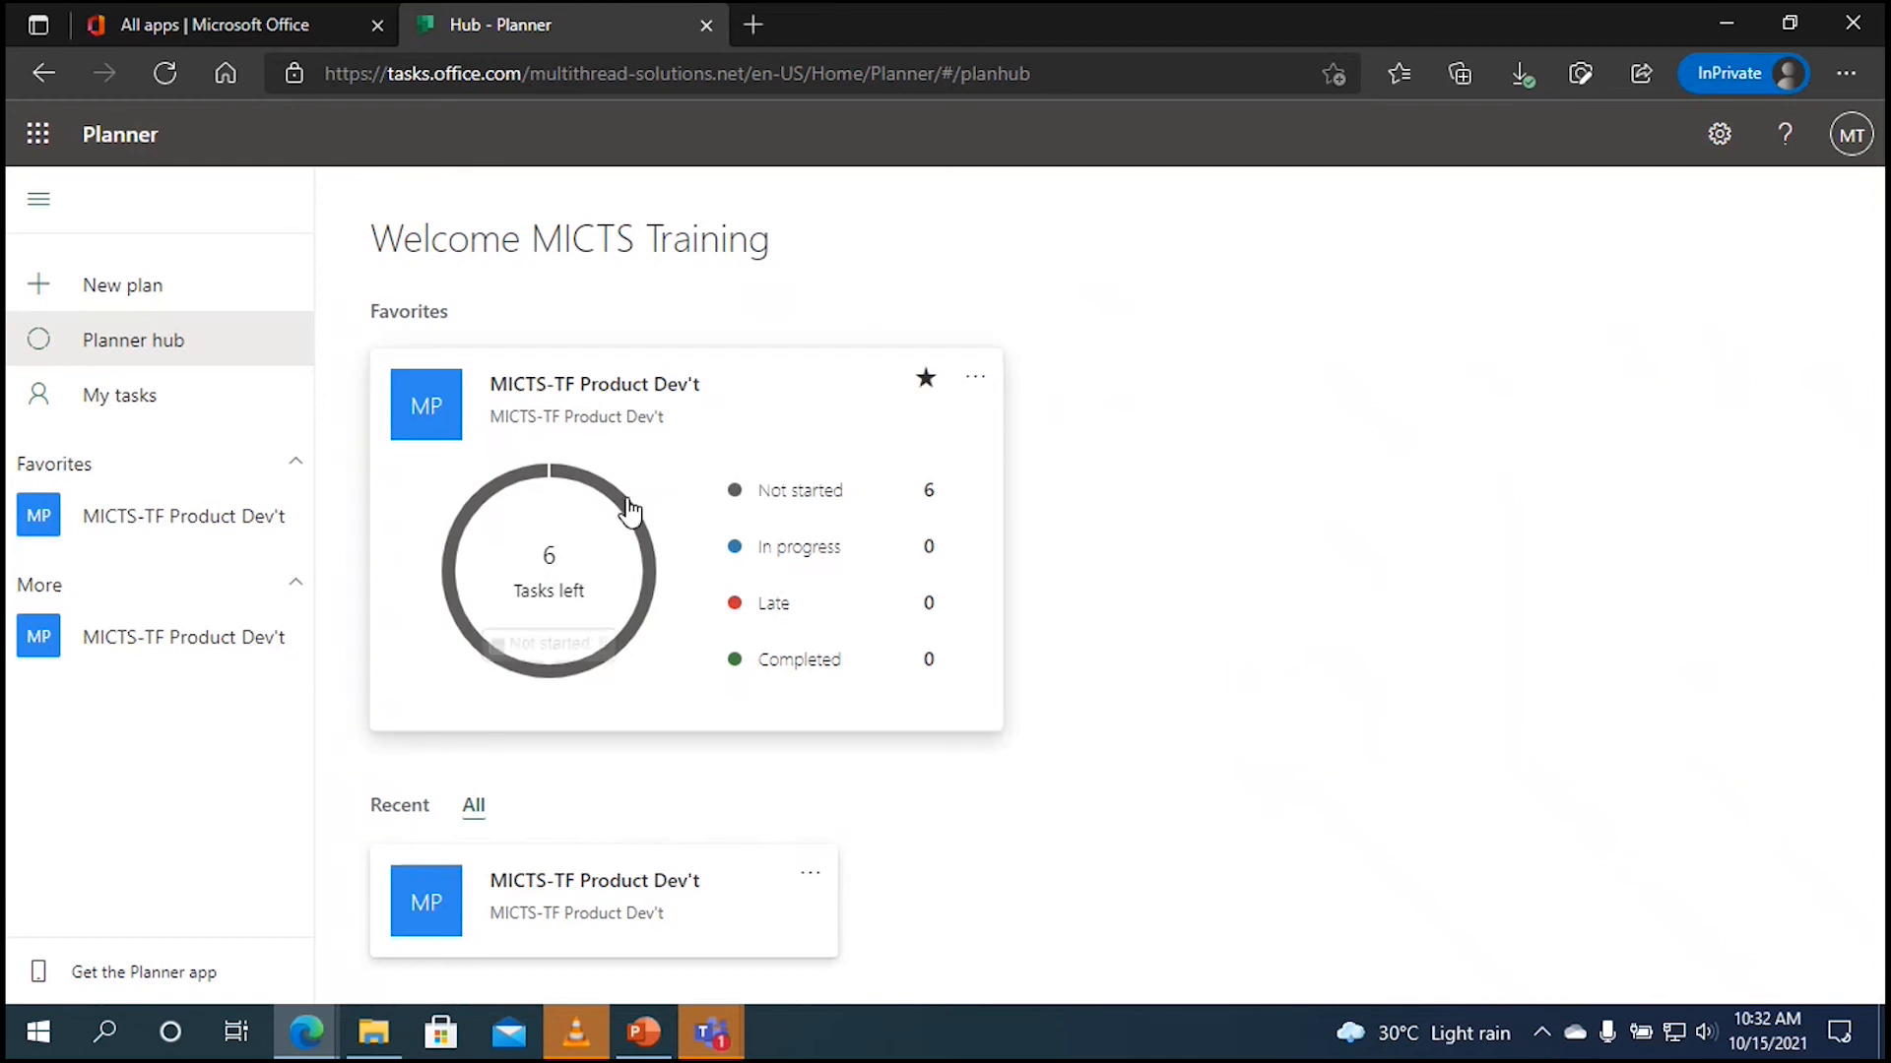
pyautogui.moveTo(630, 510)
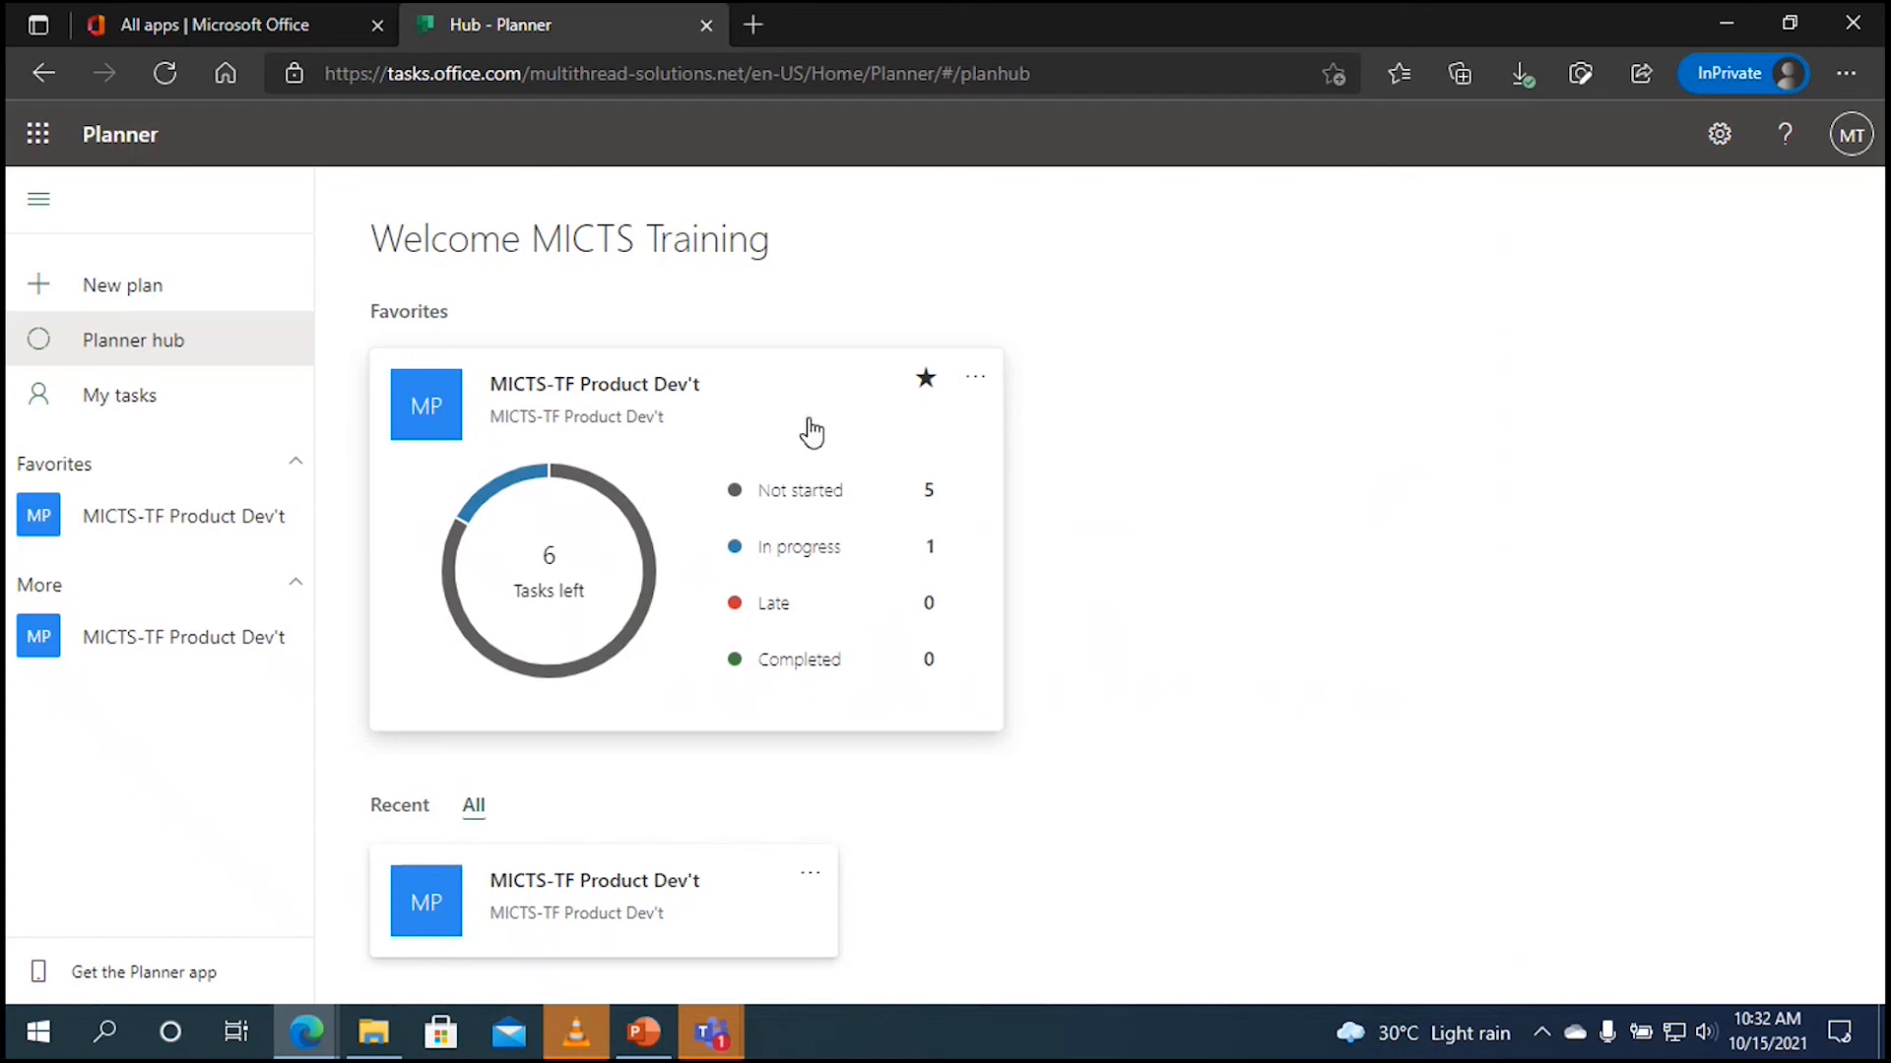
# Step: Reopen the MICTS-TF Product Dev't plan and switch to its Charts view
pyautogui.click(707, 576)
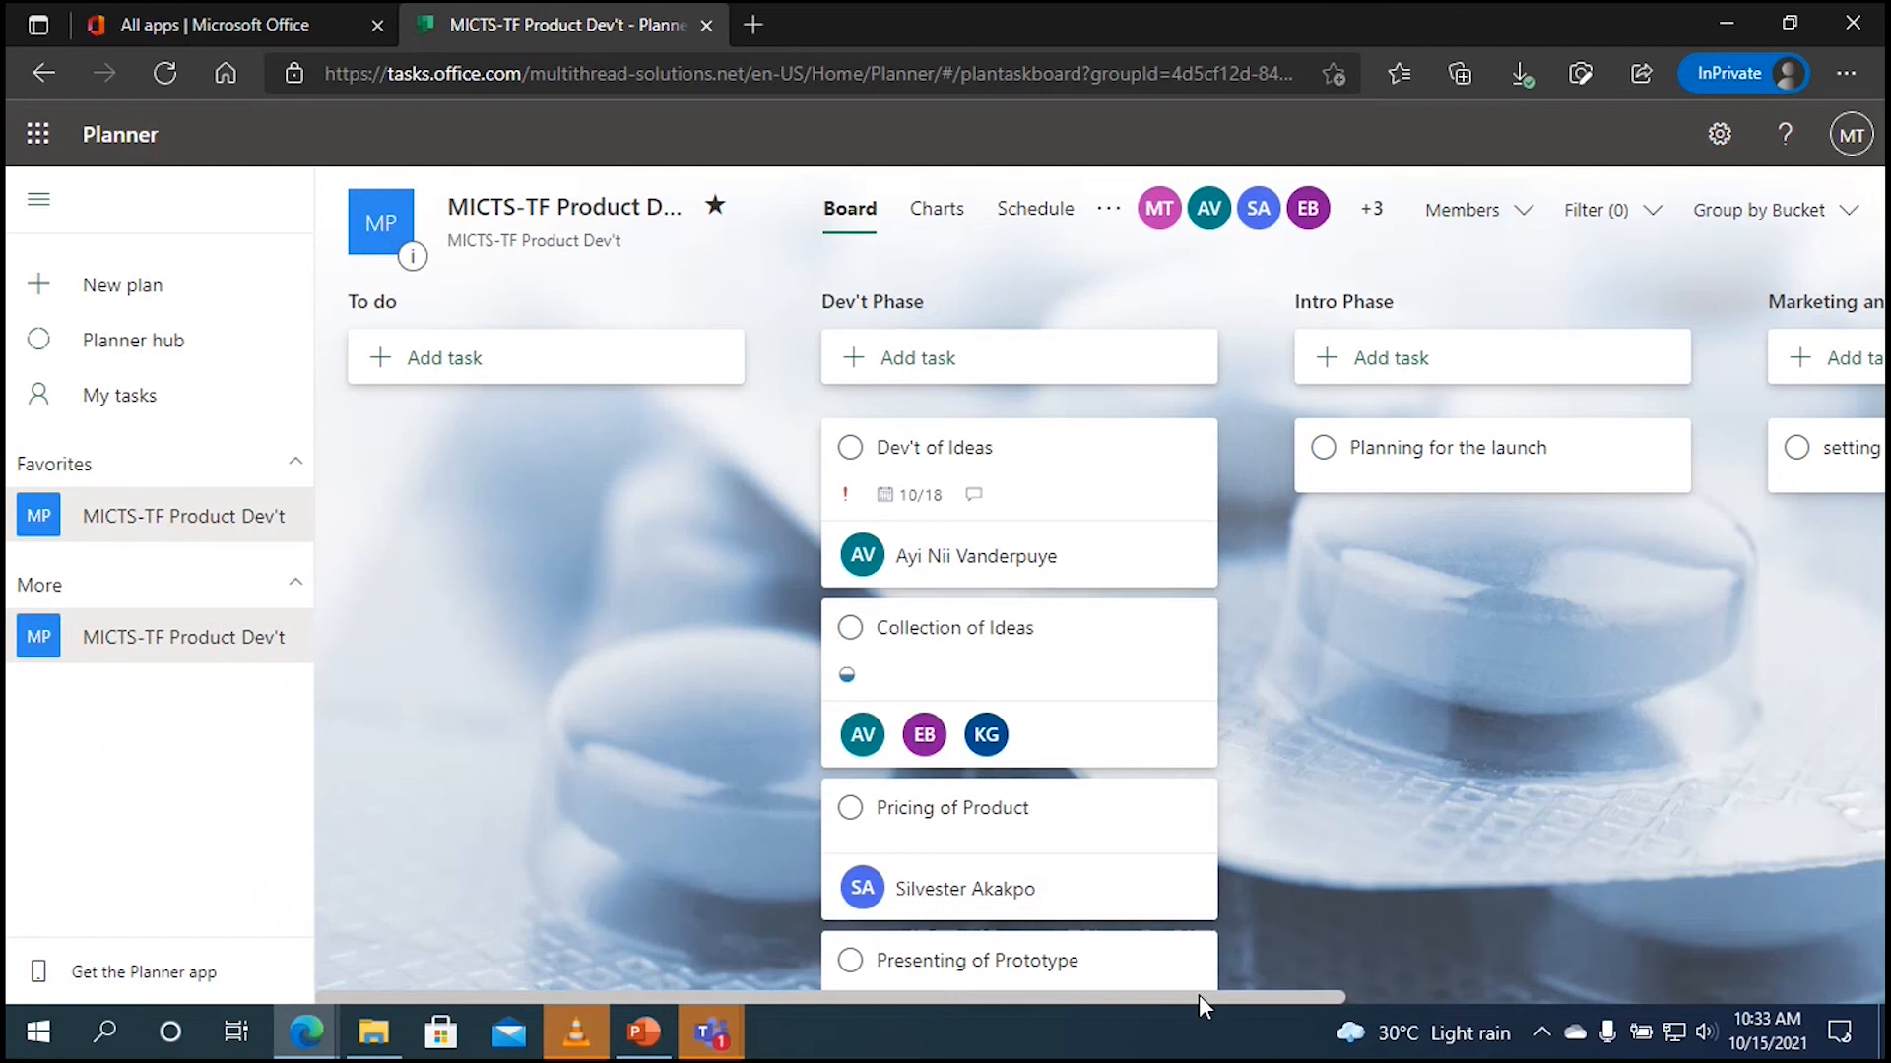
pyautogui.moveTo(1198, 995); pyautogui.dragTo(1520, 1034)
pyautogui.moveTo(1519, 1032)
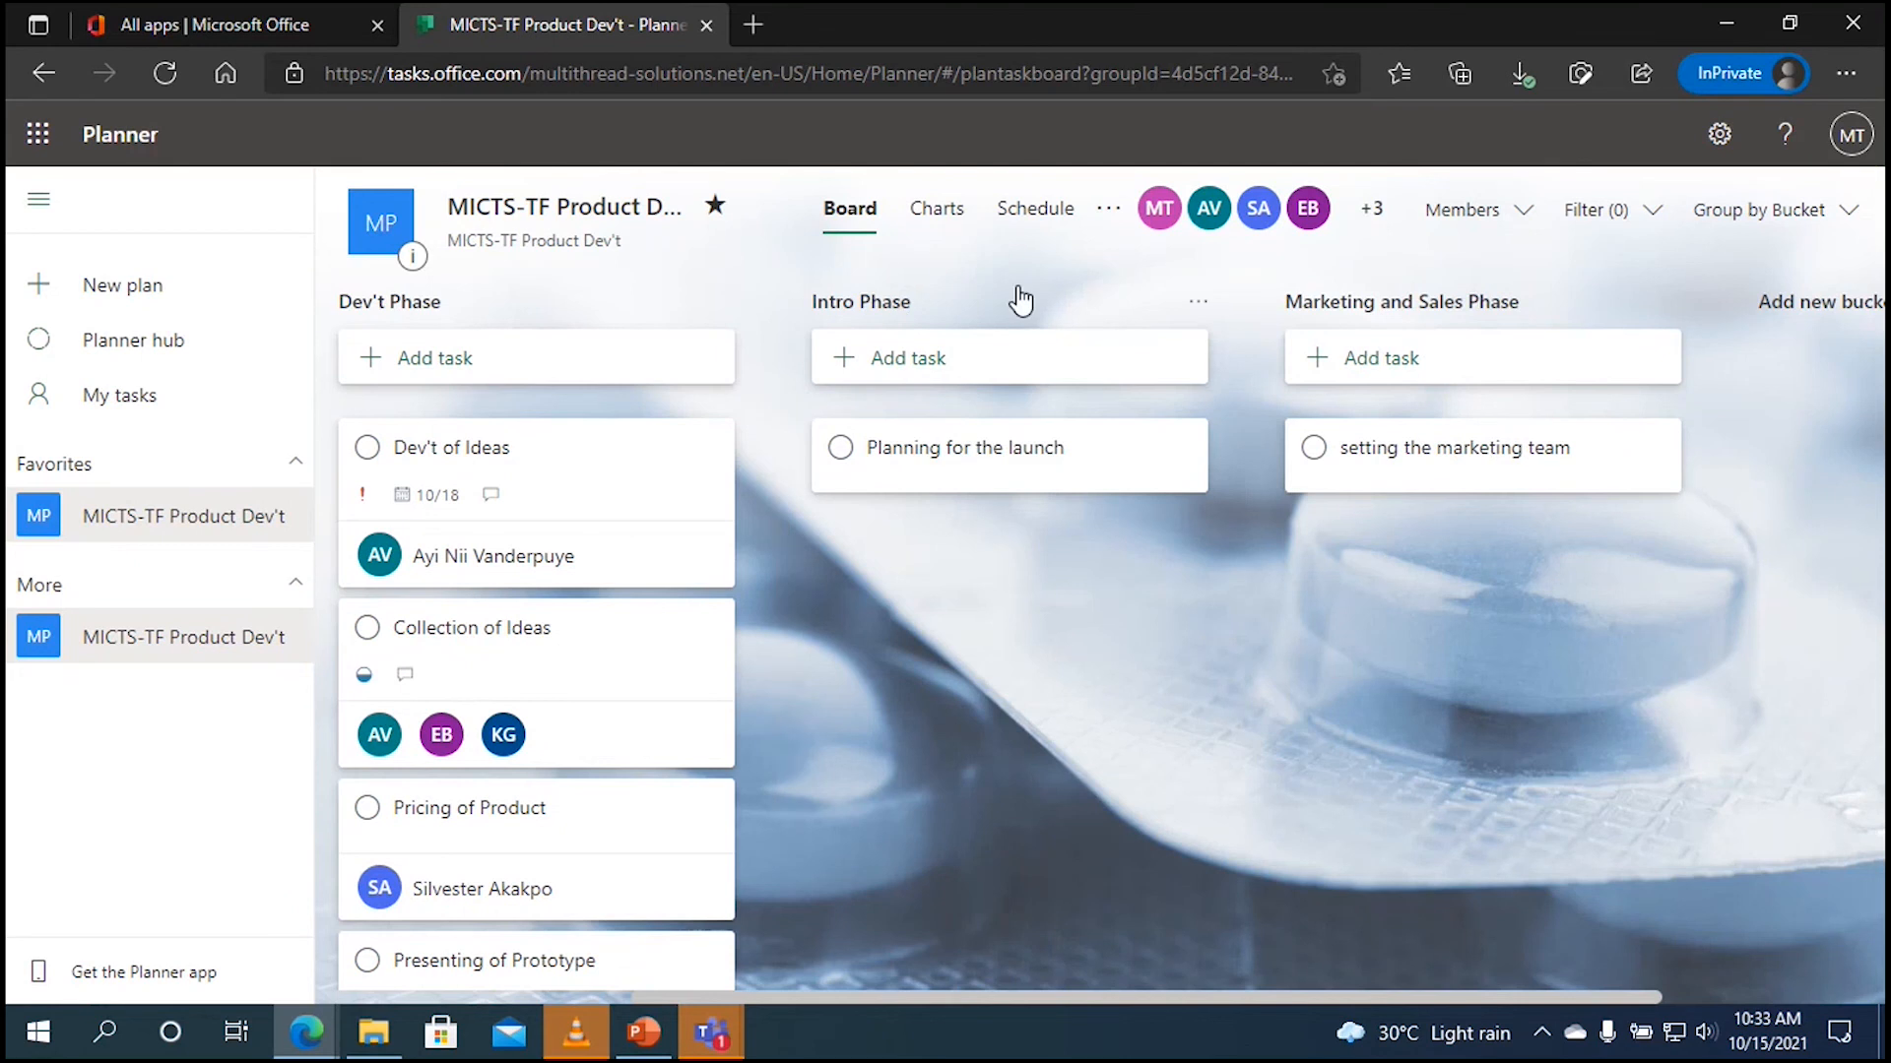
pyautogui.click(937, 223)
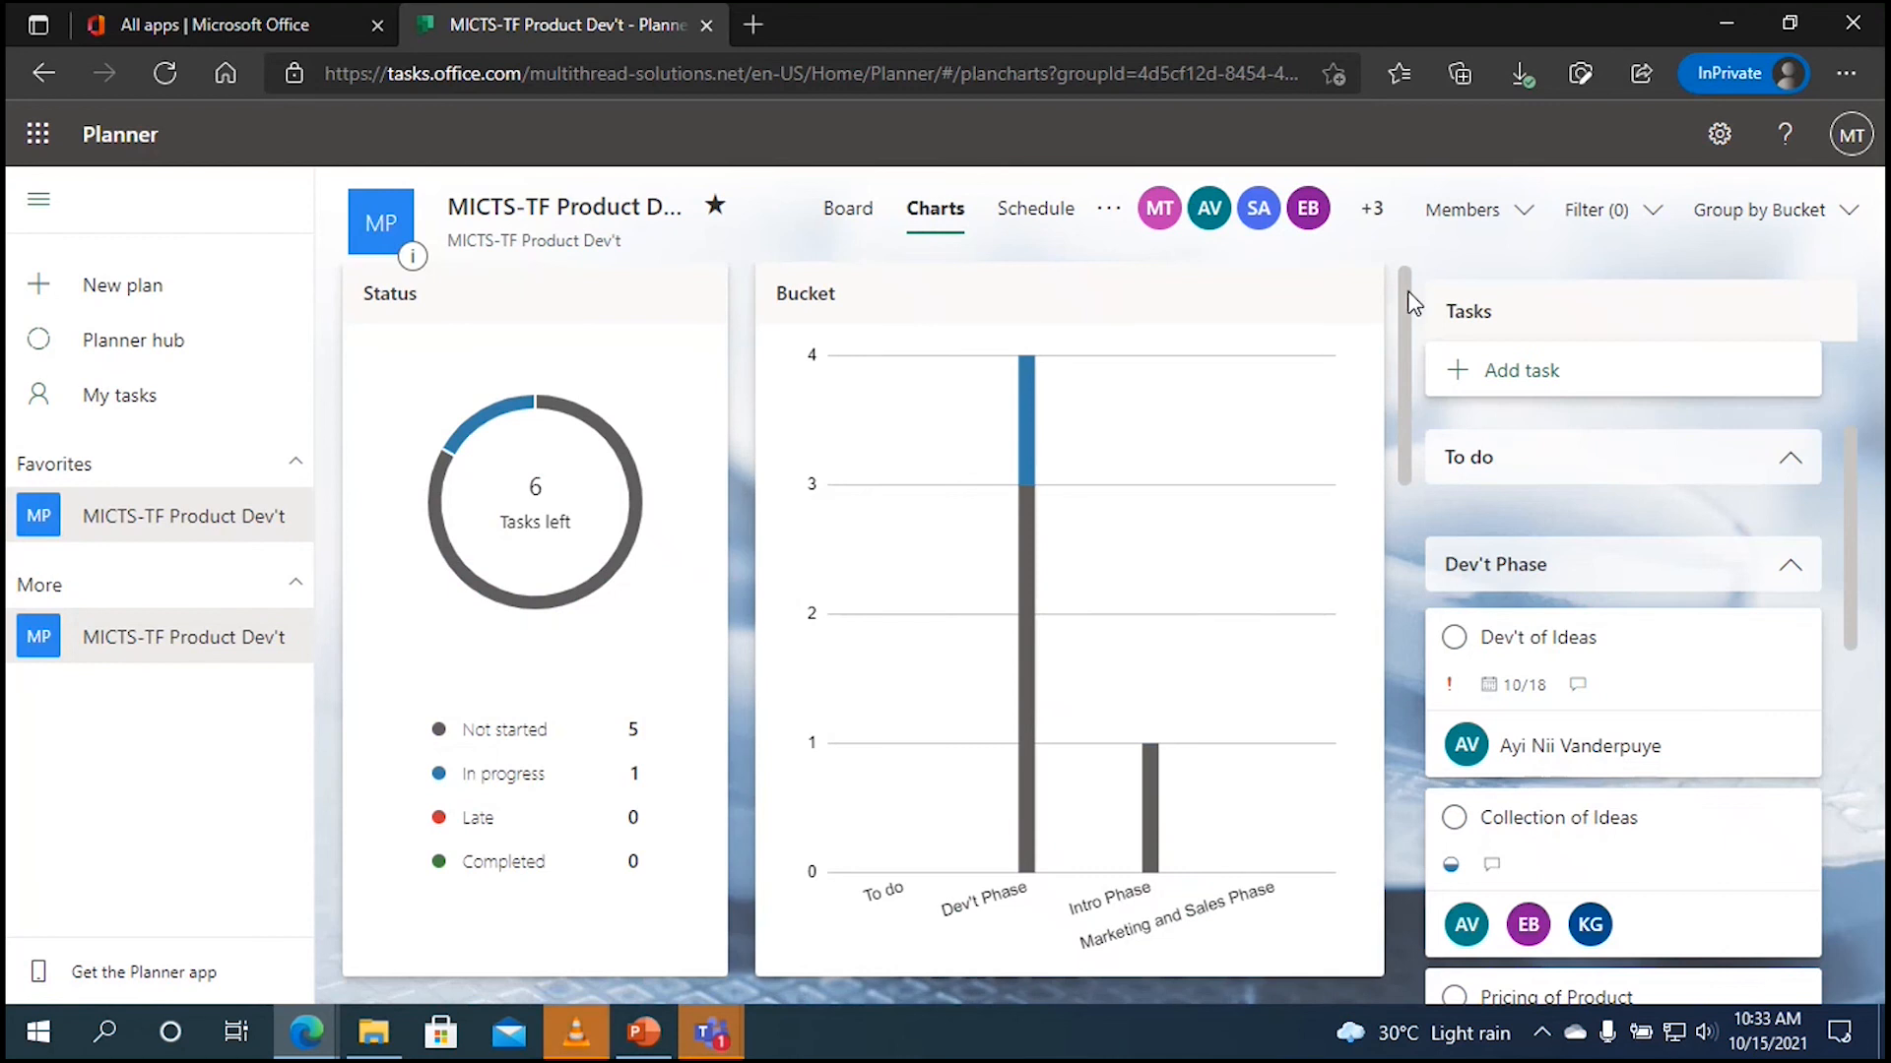
# Step: Review the status, bucket, priority and member charts, then show the October 2021 schedule
pyautogui.moveTo(1406, 291)
pyautogui.mouseDown()
pyautogui.moveTo(1399, 516)
pyautogui.moveTo(1396, 274)
pyautogui.mouseUp()
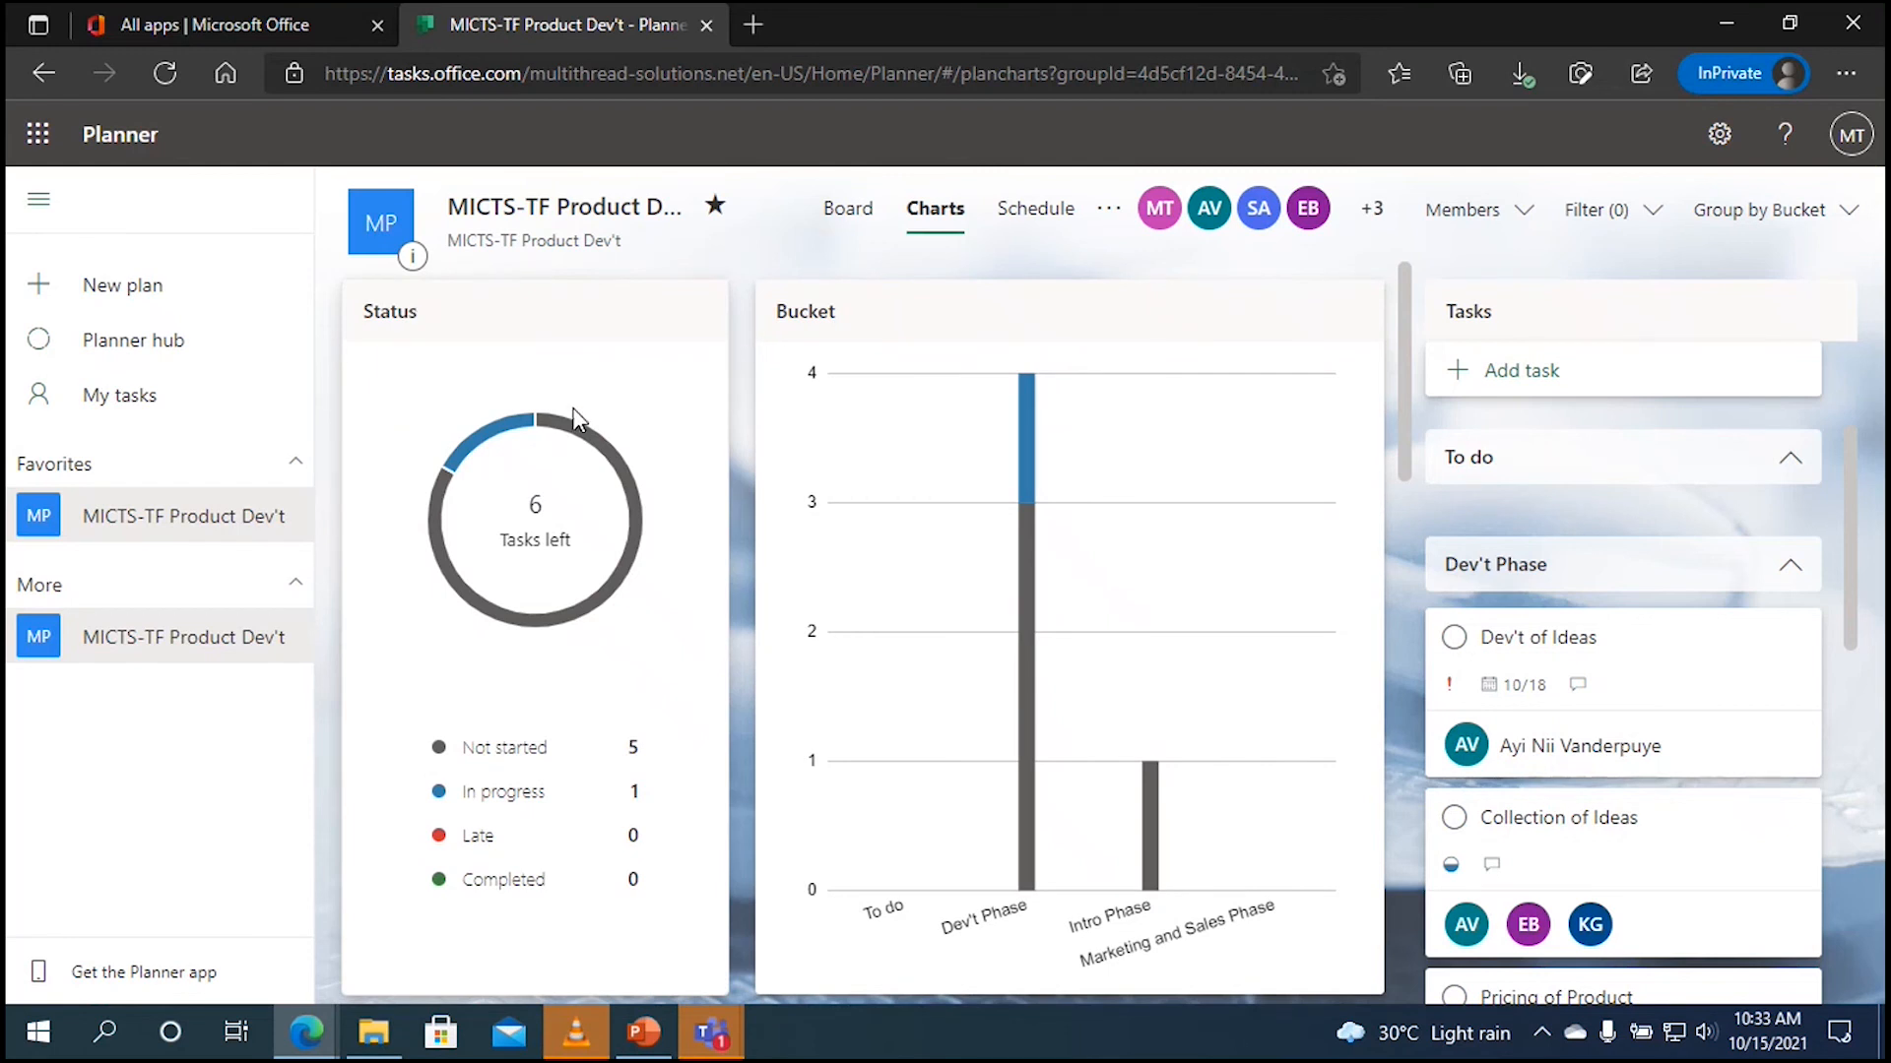
pyautogui.moveTo(622, 473)
pyautogui.moveTo(579, 441)
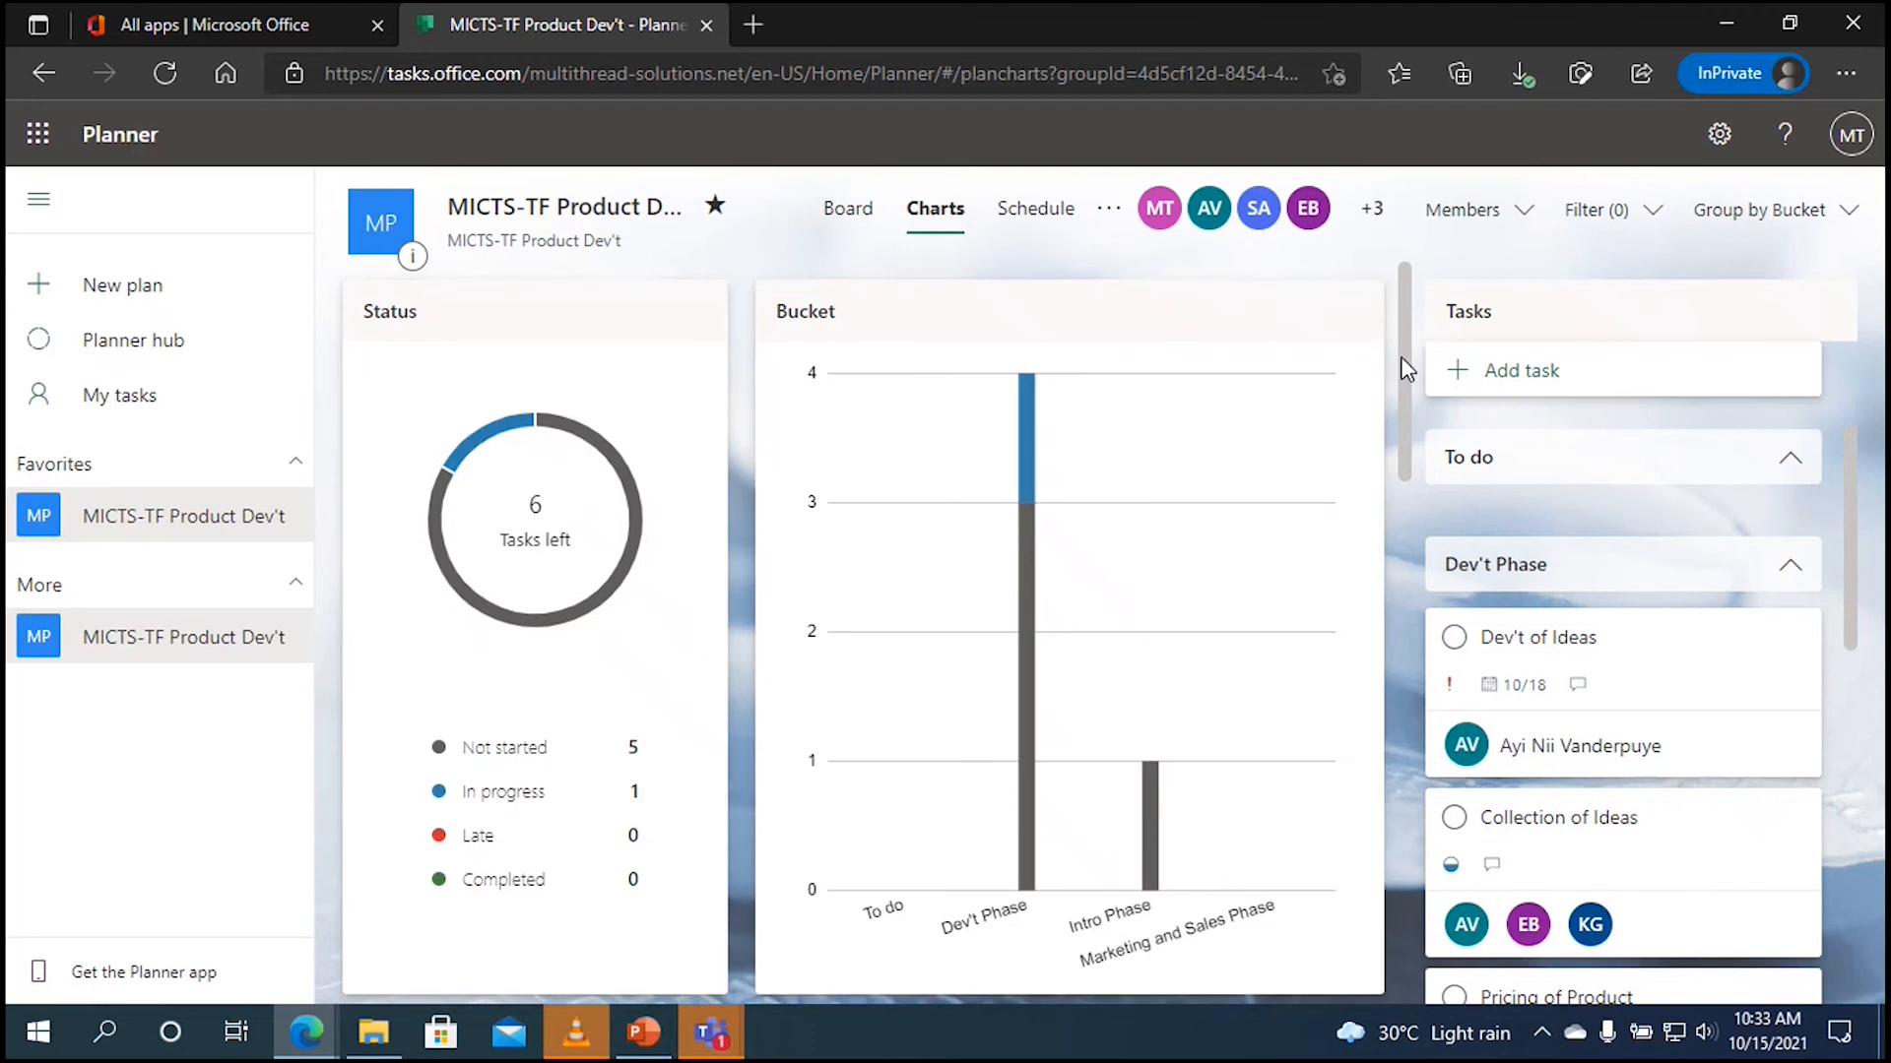
pyautogui.scroll(-1, 1405, 370)
pyautogui.moveTo(1024, 500)
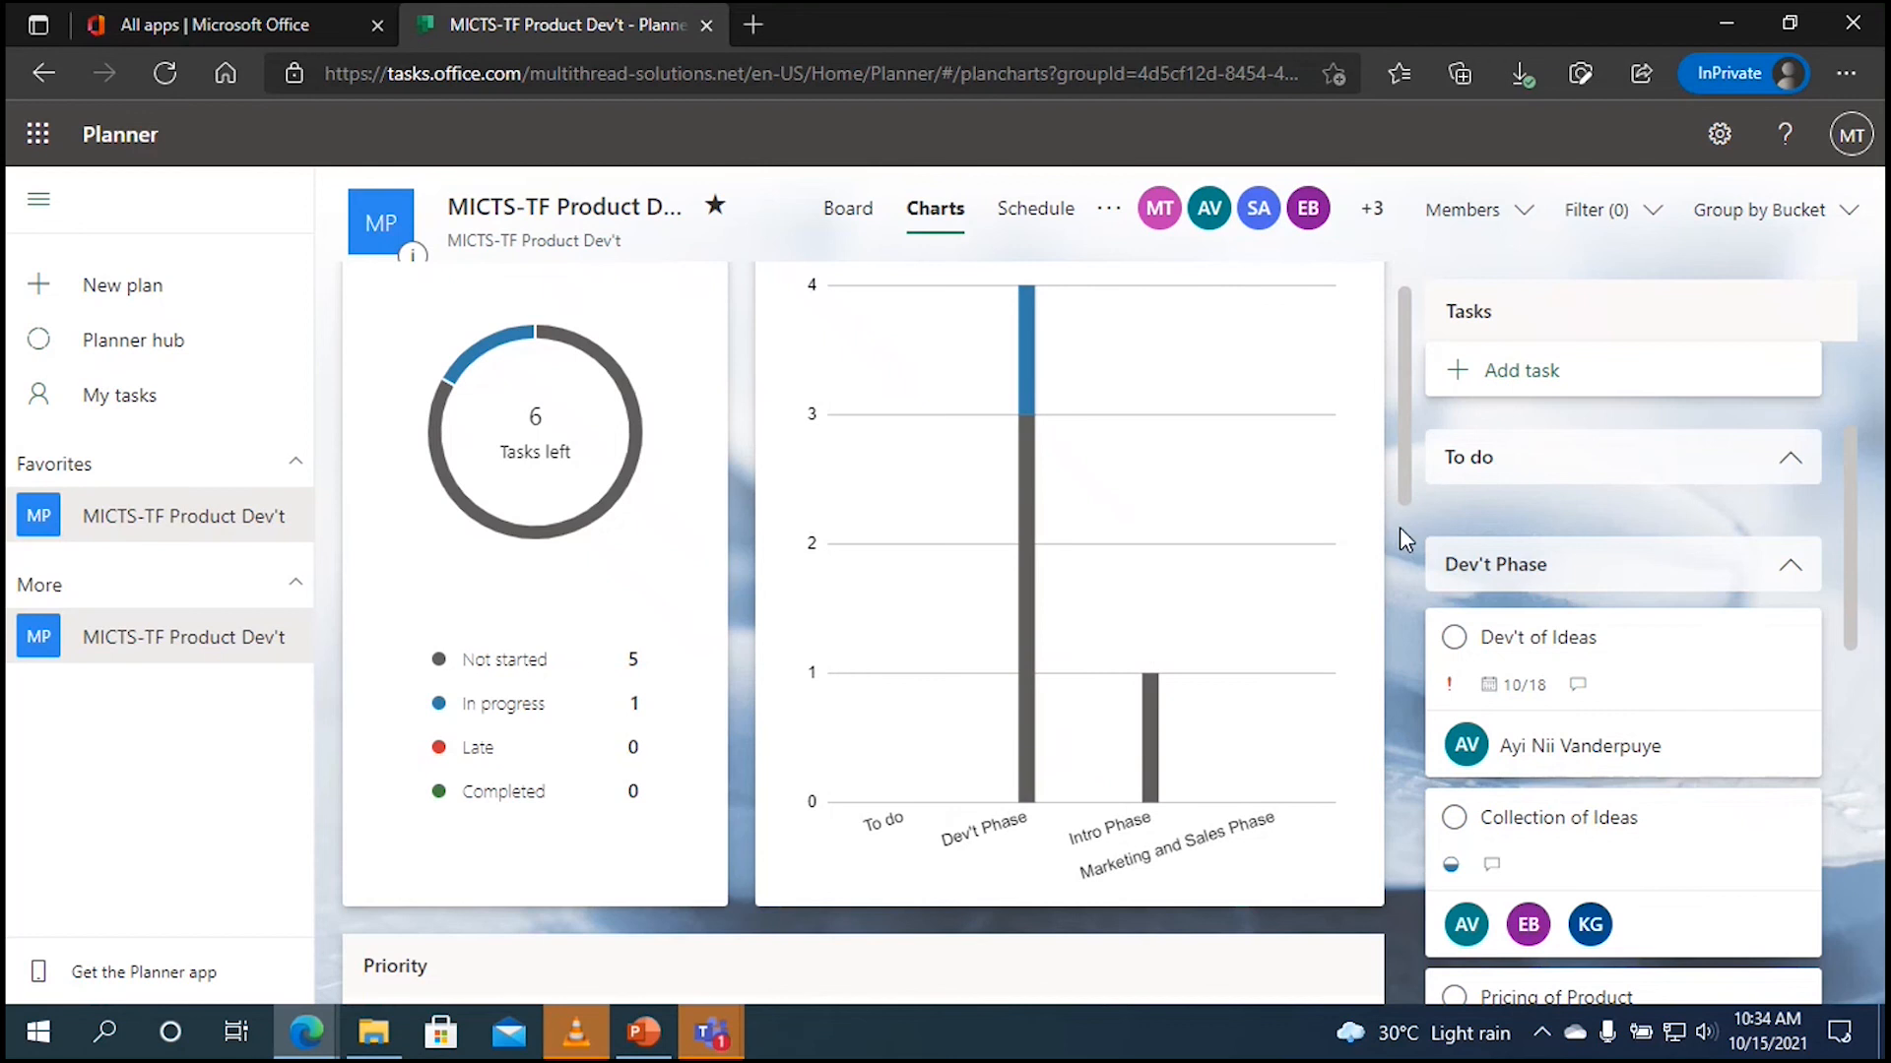
pyautogui.moveTo(1404, 445); pyautogui.dragTo(1389, 864)
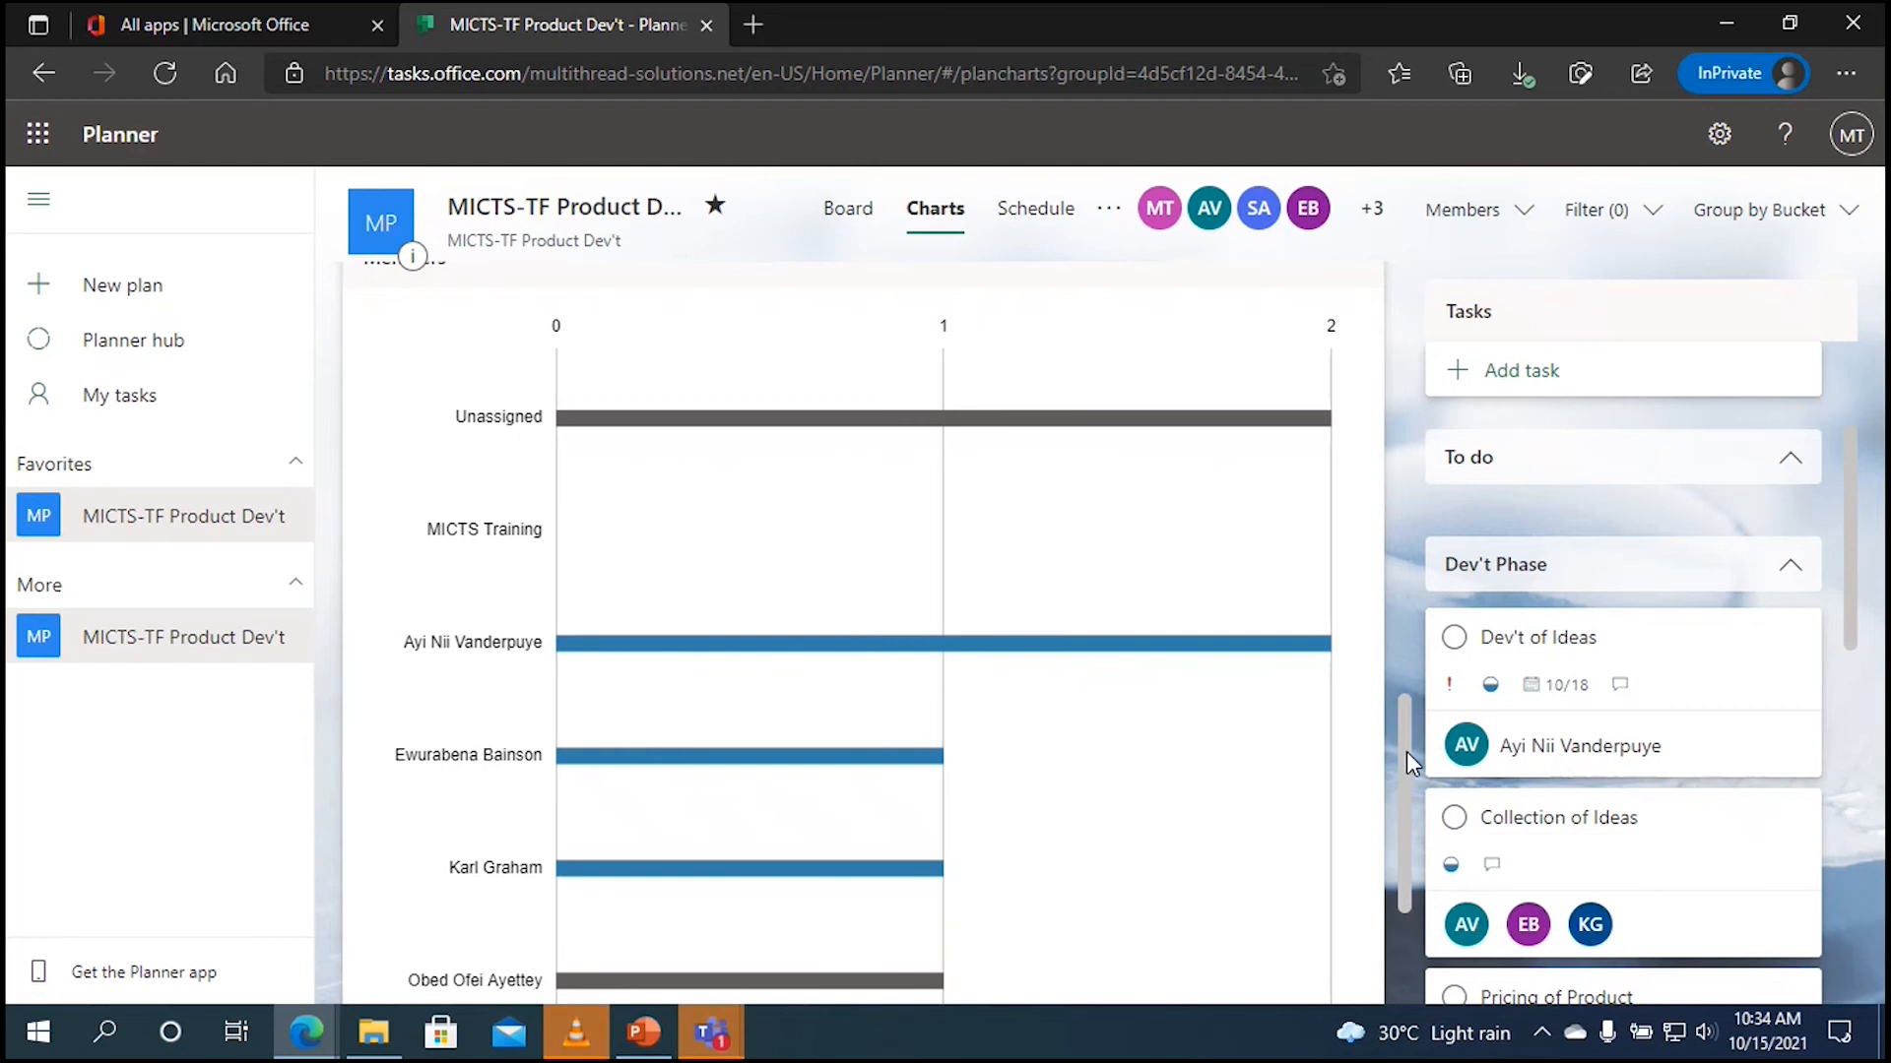
pyautogui.moveTo(1407, 753); pyautogui.dragTo(1400, 804)
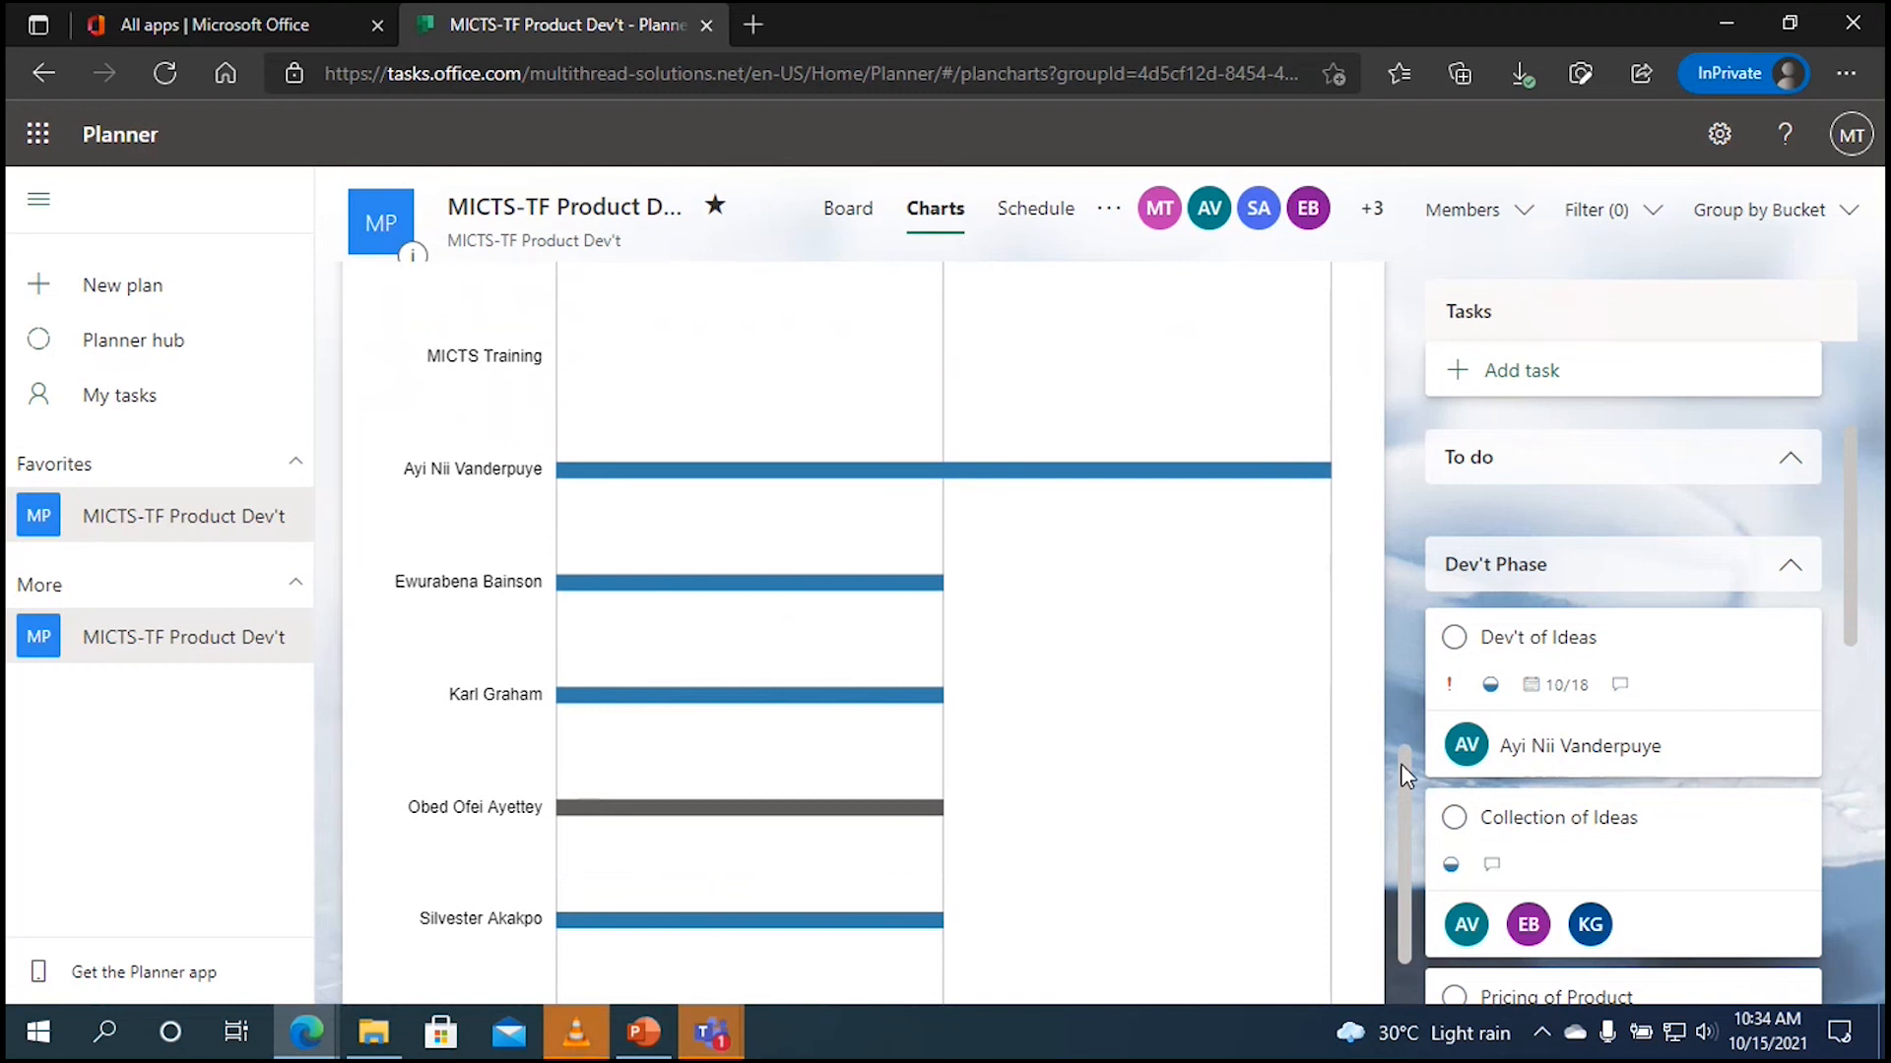
pyautogui.moveTo(1402, 772); pyautogui.dragTo(1406, 393)
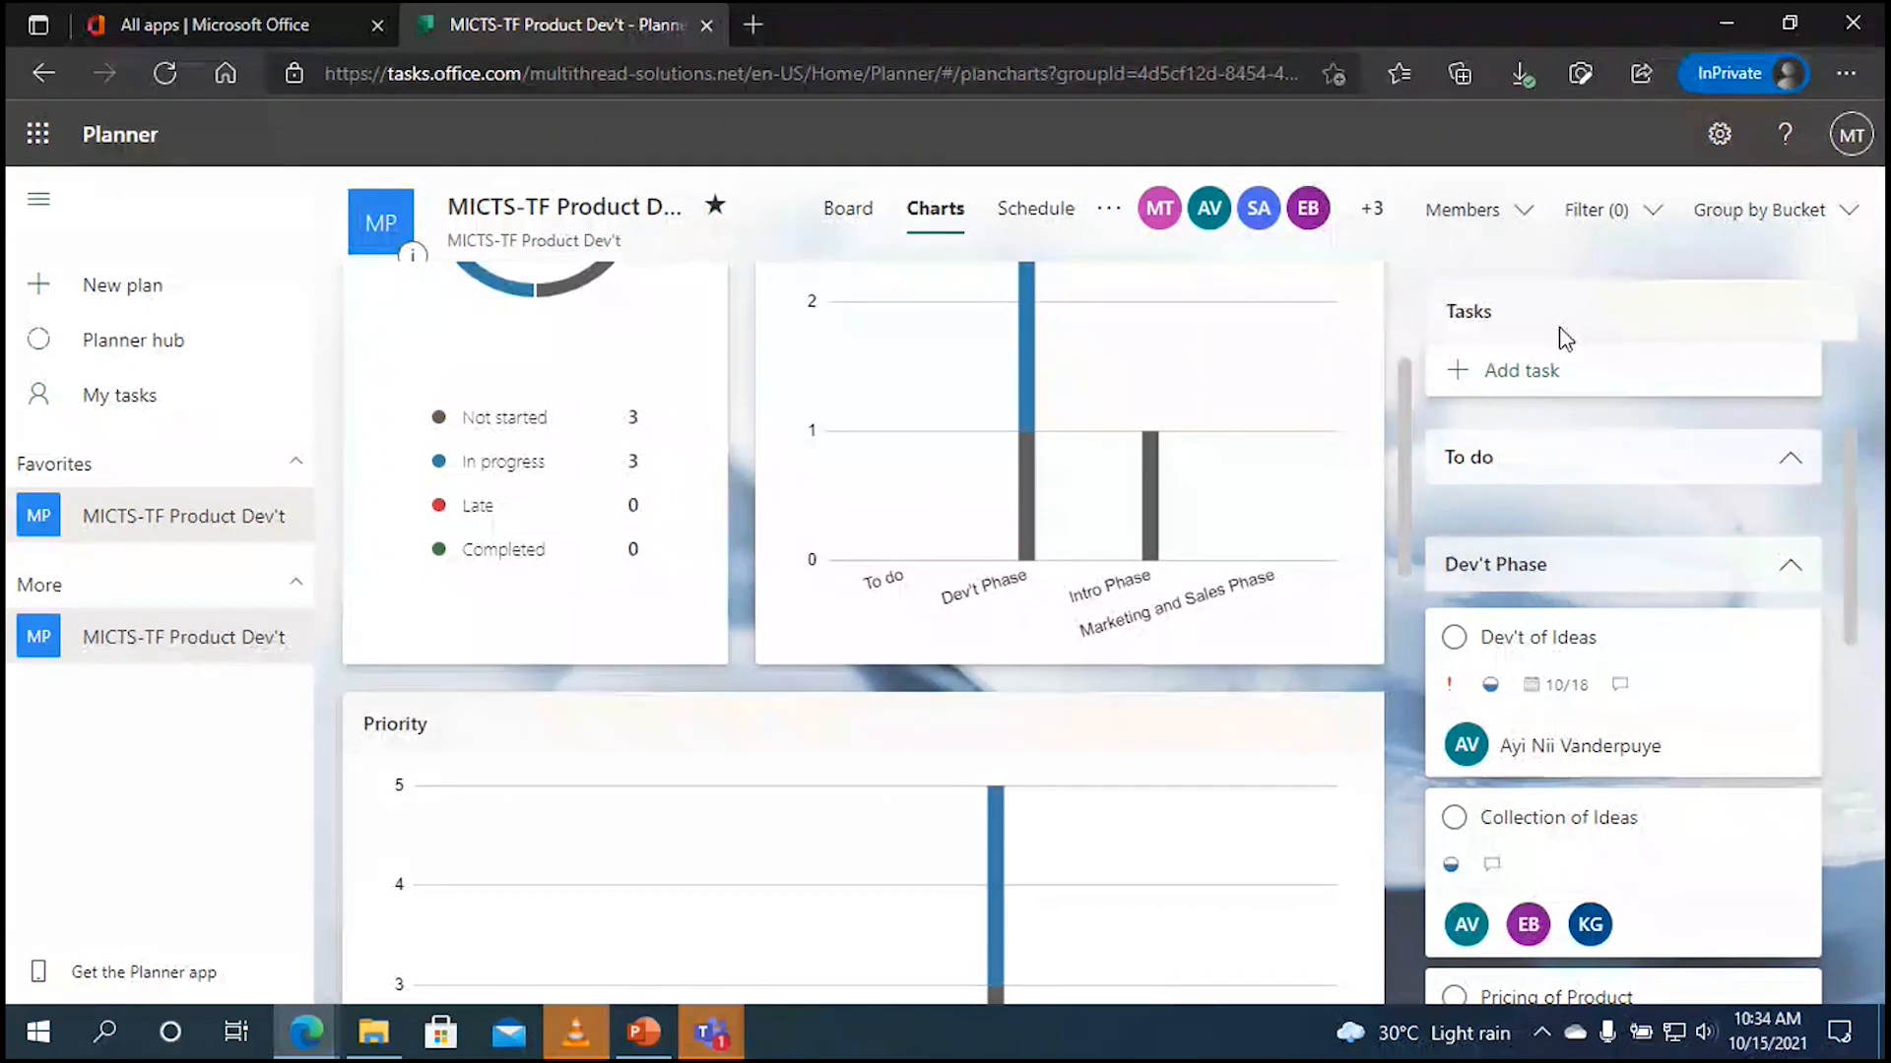
pyautogui.click(1036, 214)
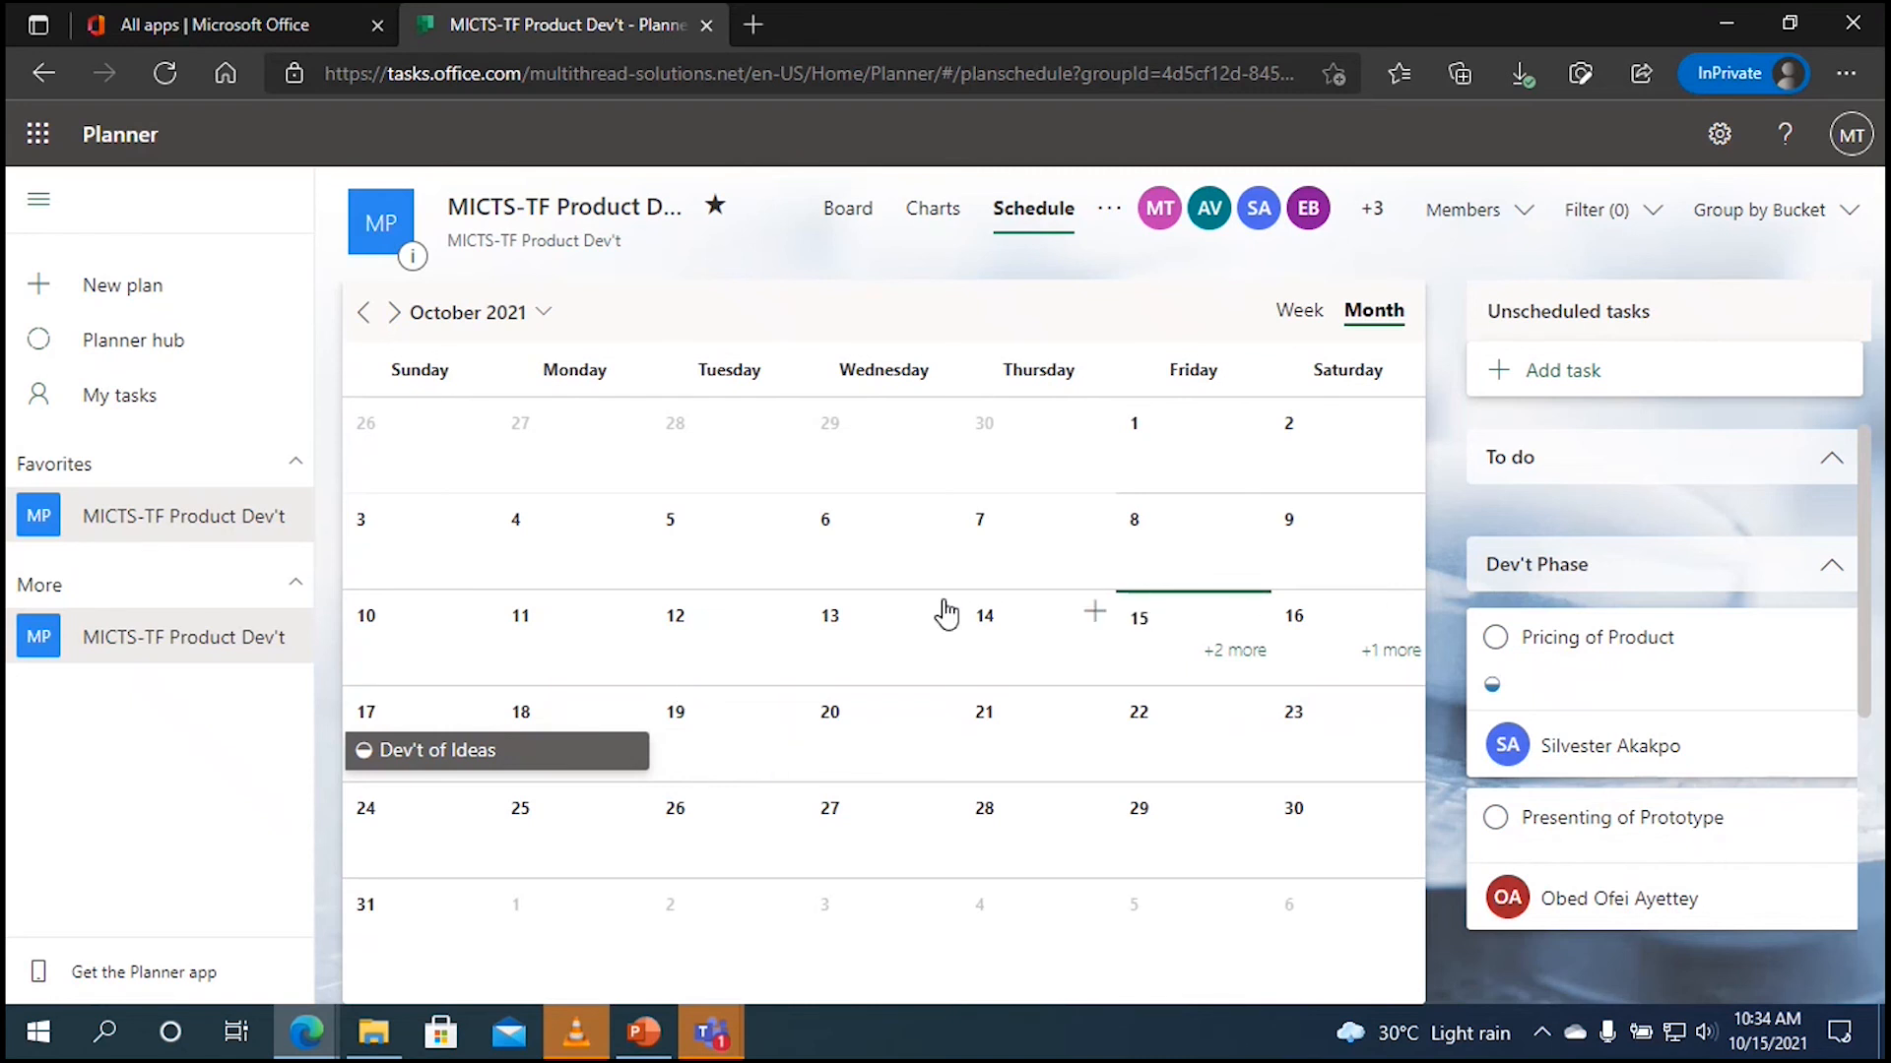
# Step: Set the Dev't of Ideas task's progress to Completed
pyautogui.click(460, 767)
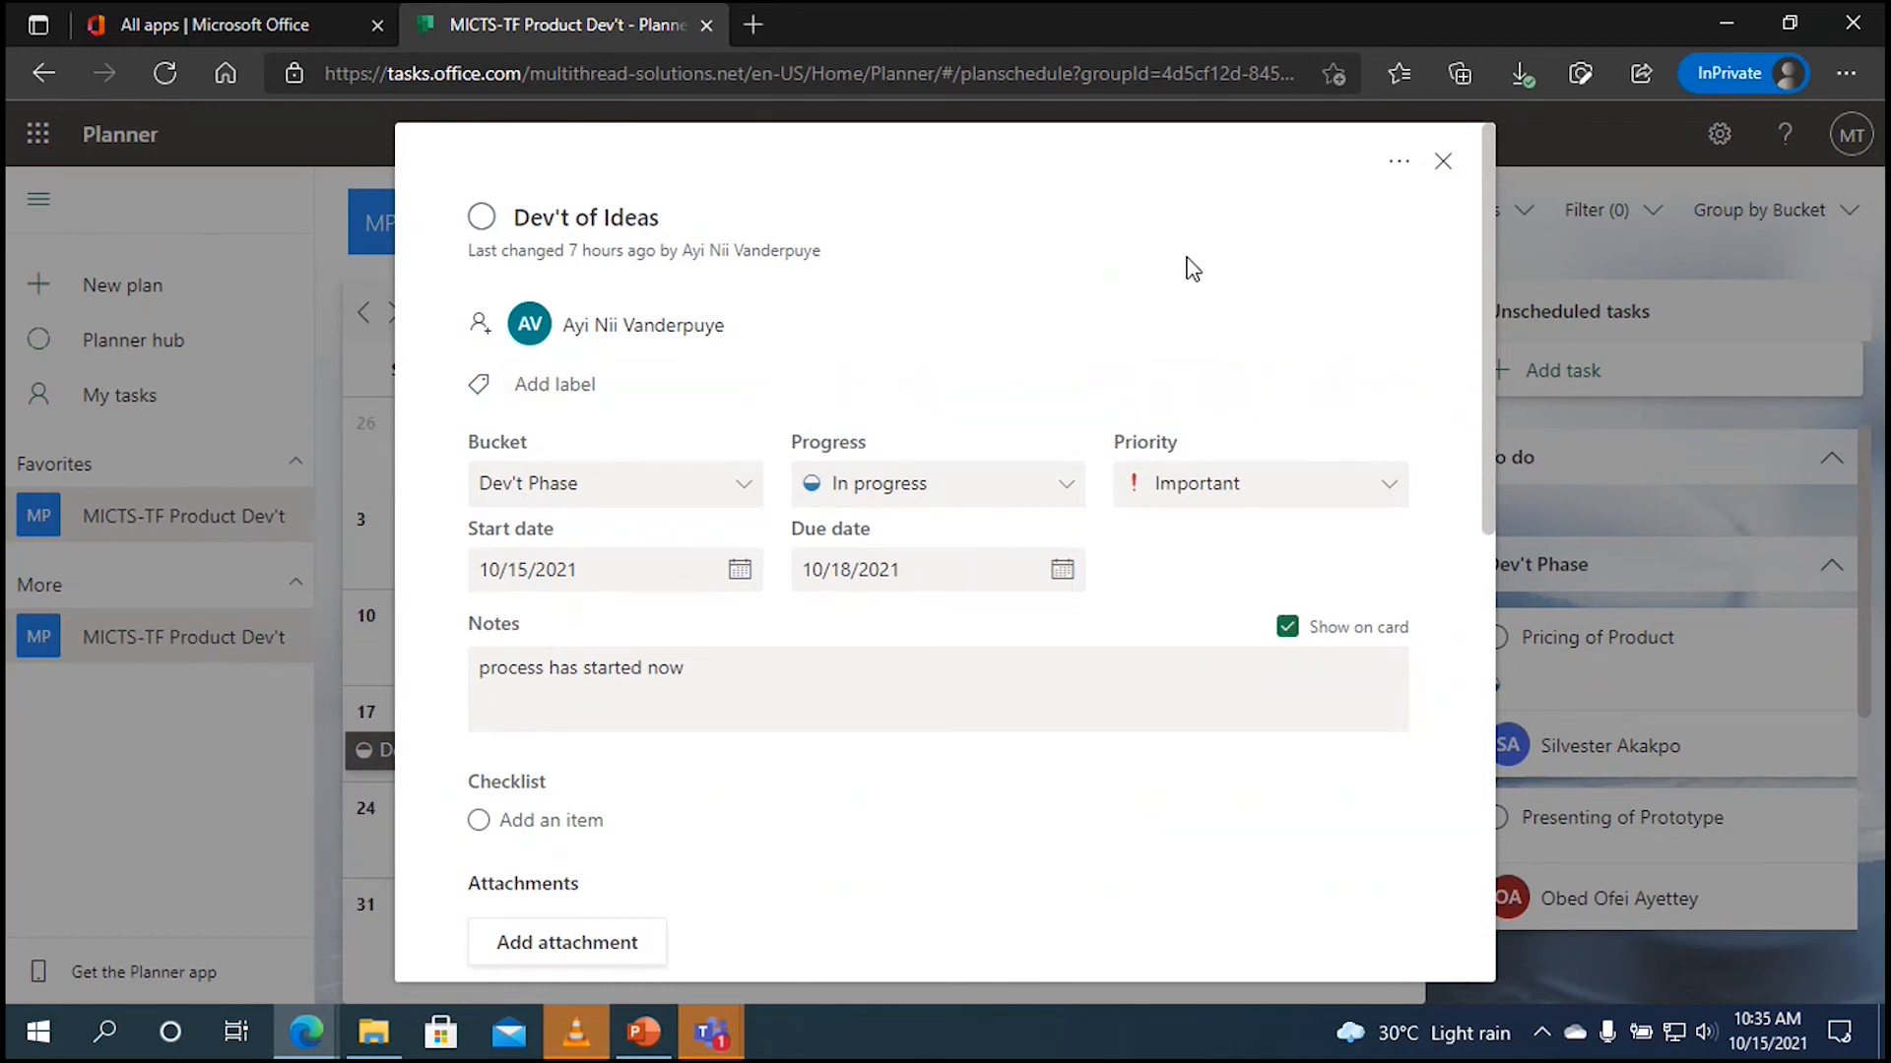
pyautogui.click(1029, 495)
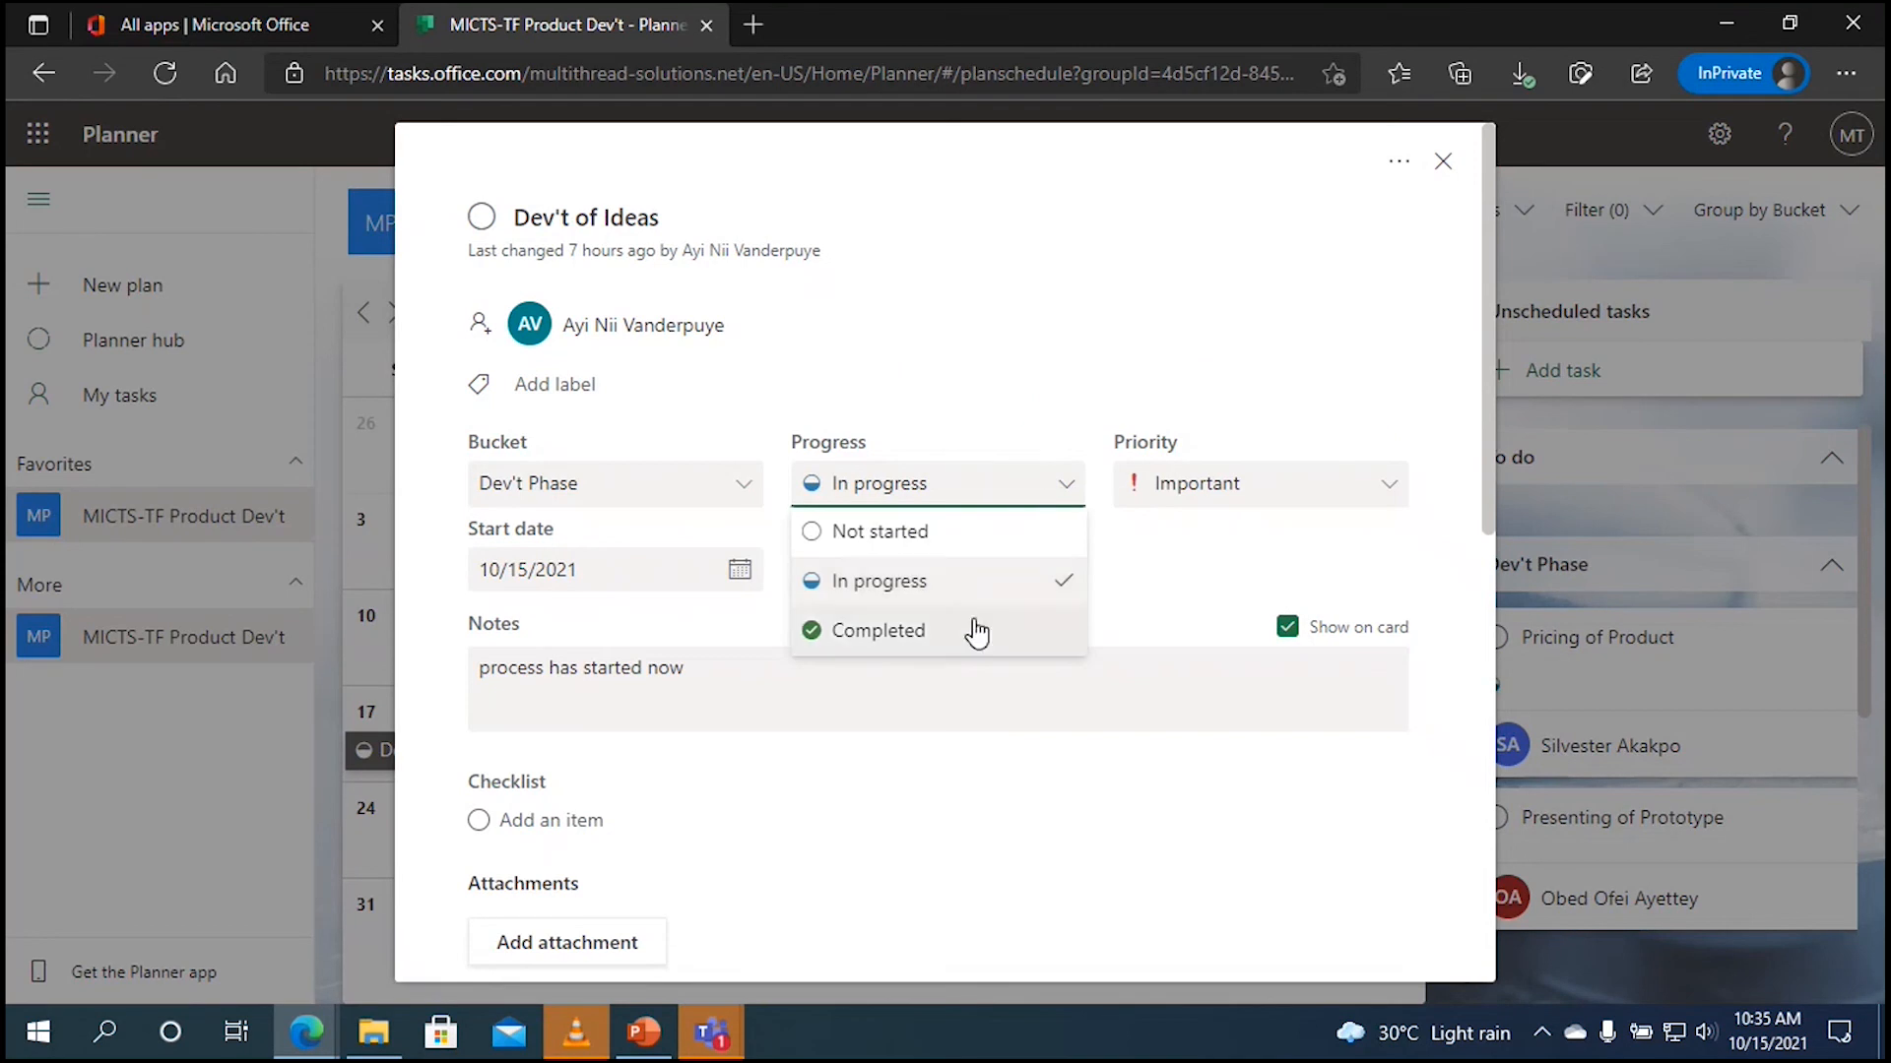
pyautogui.click(973, 632)
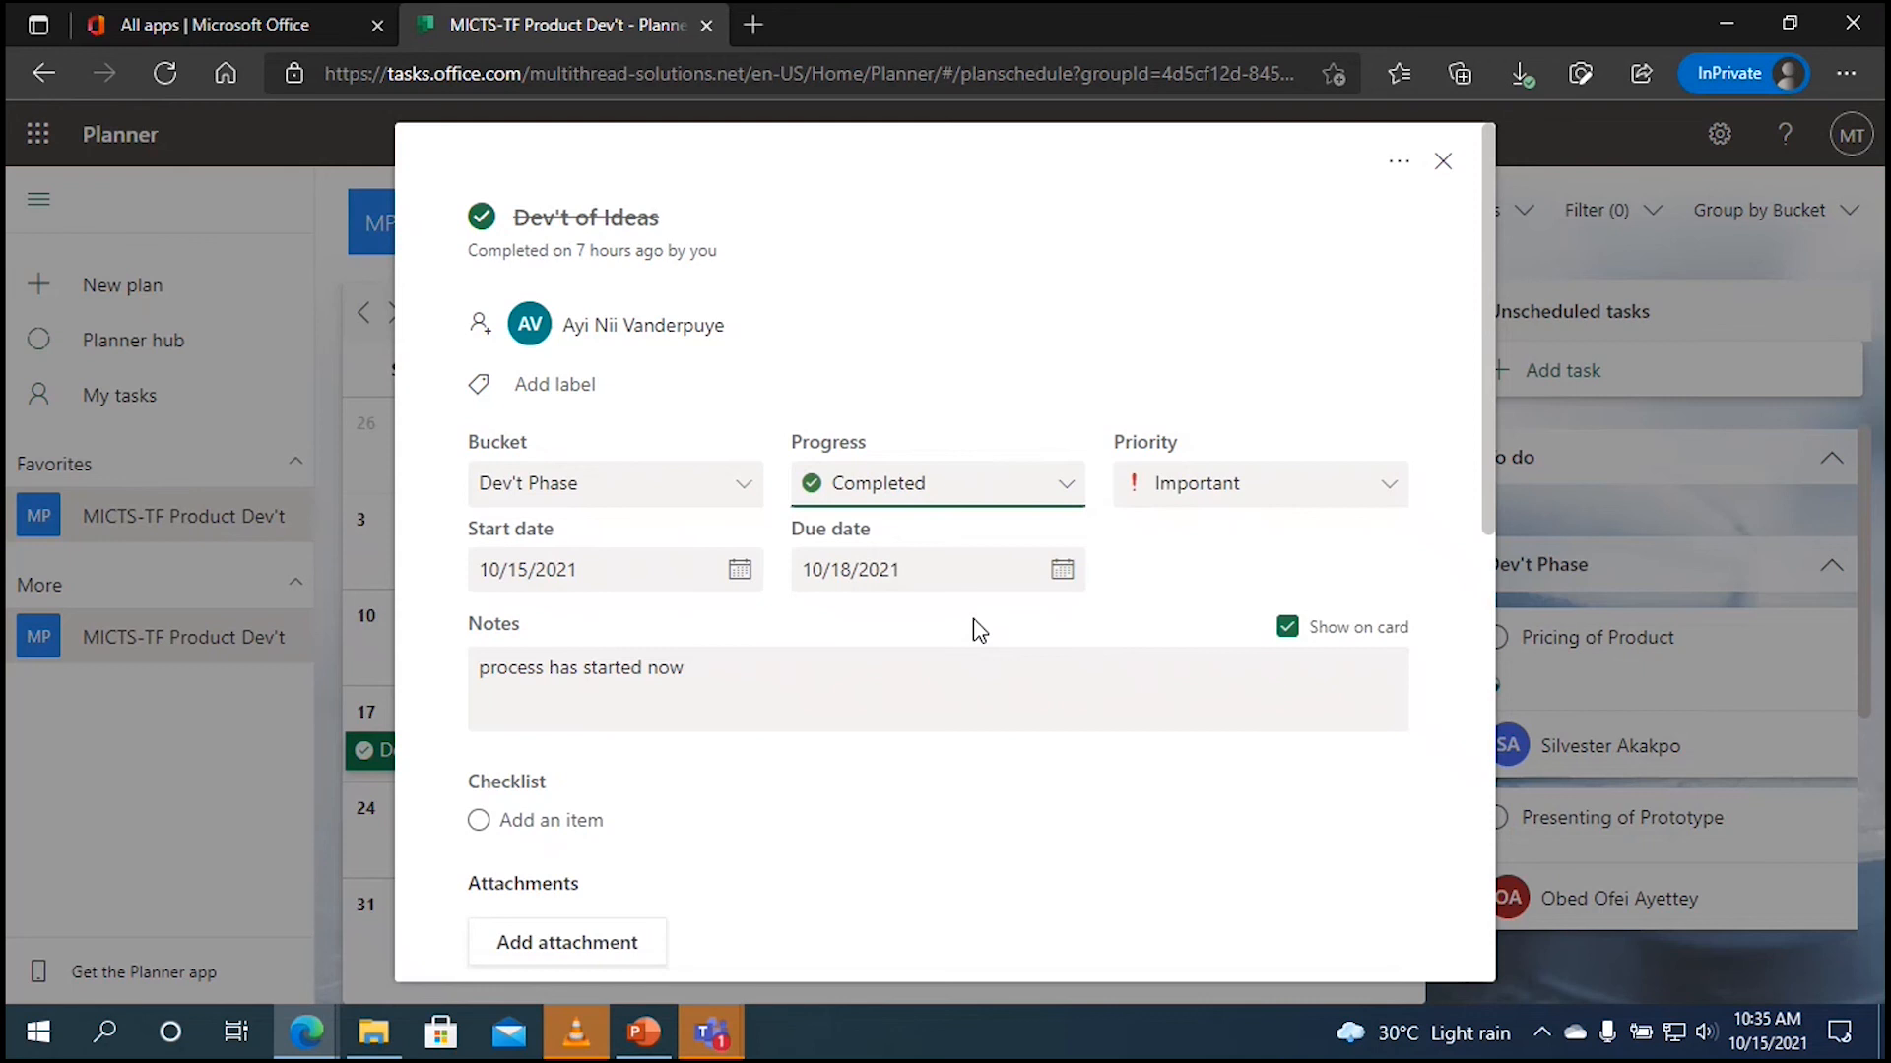
pyautogui.click(1444, 169)
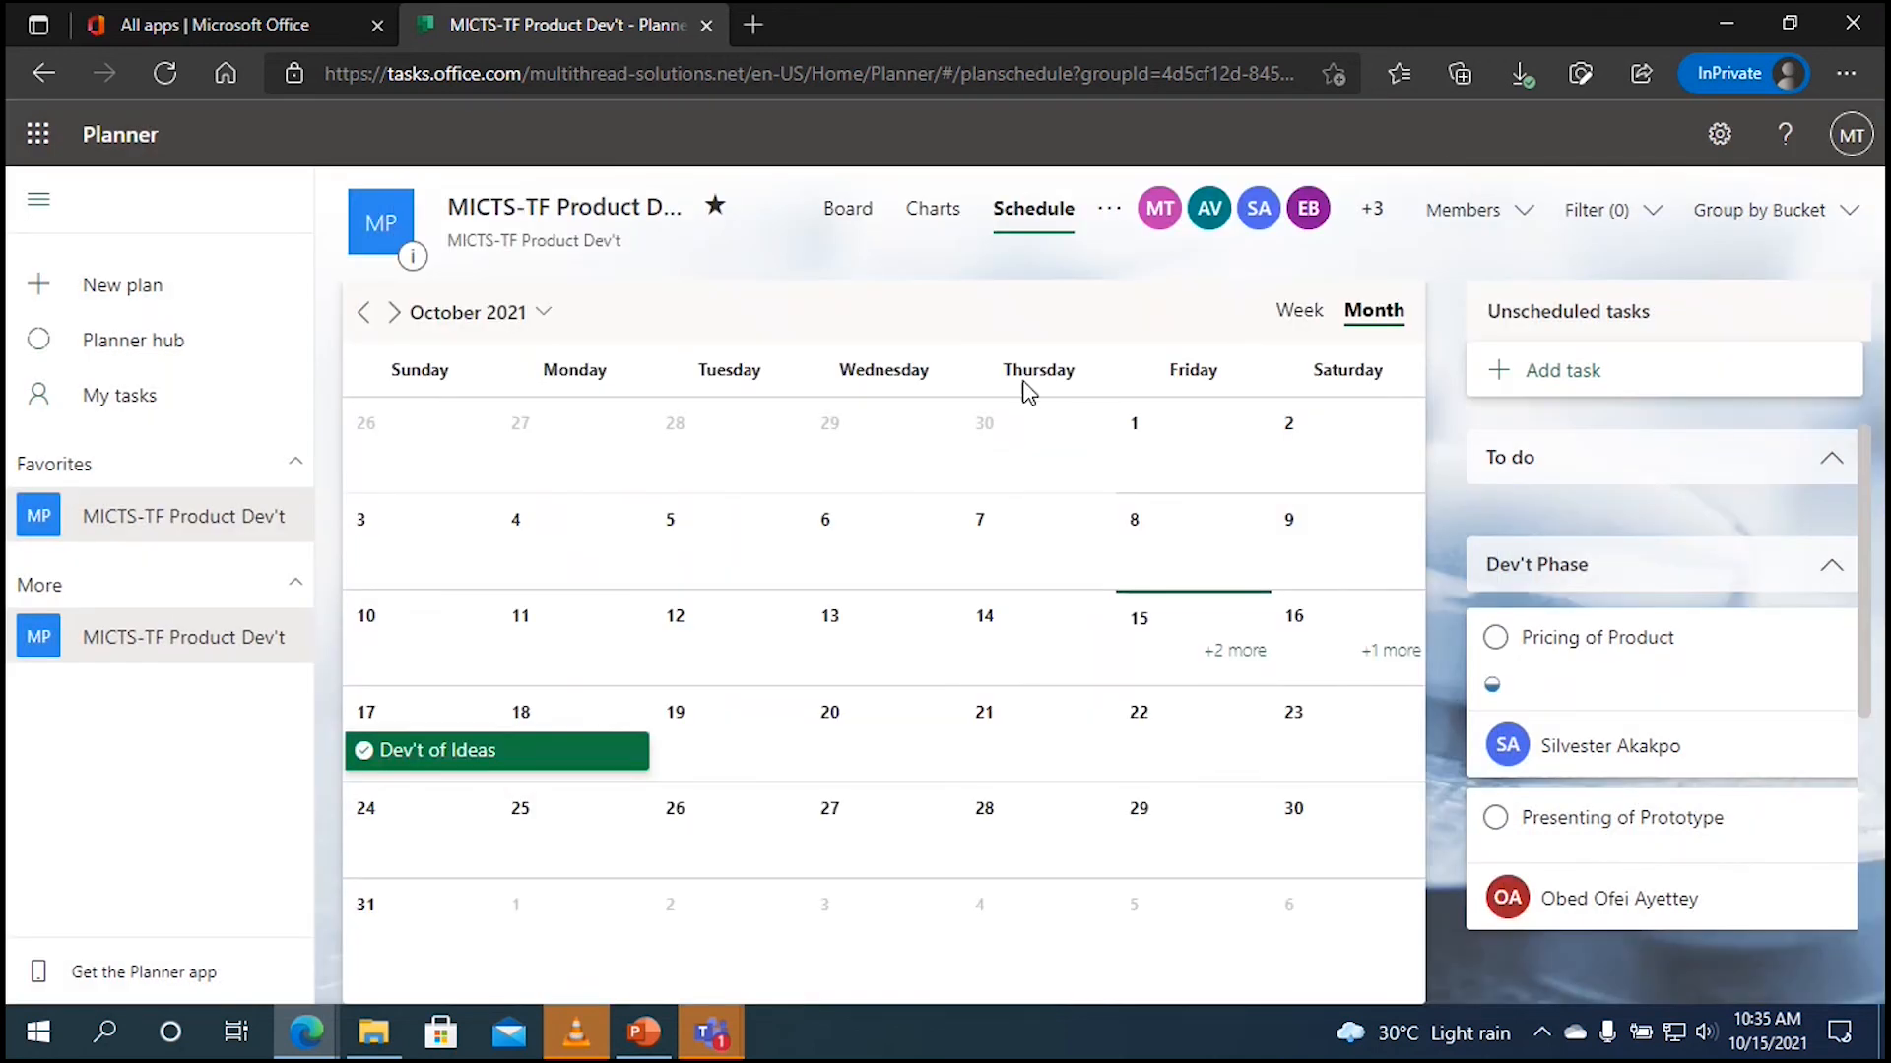
# Step: Open the MICTS-TF Product Dev't group's conversation mailbox in Outlook
pyautogui.click(1111, 217)
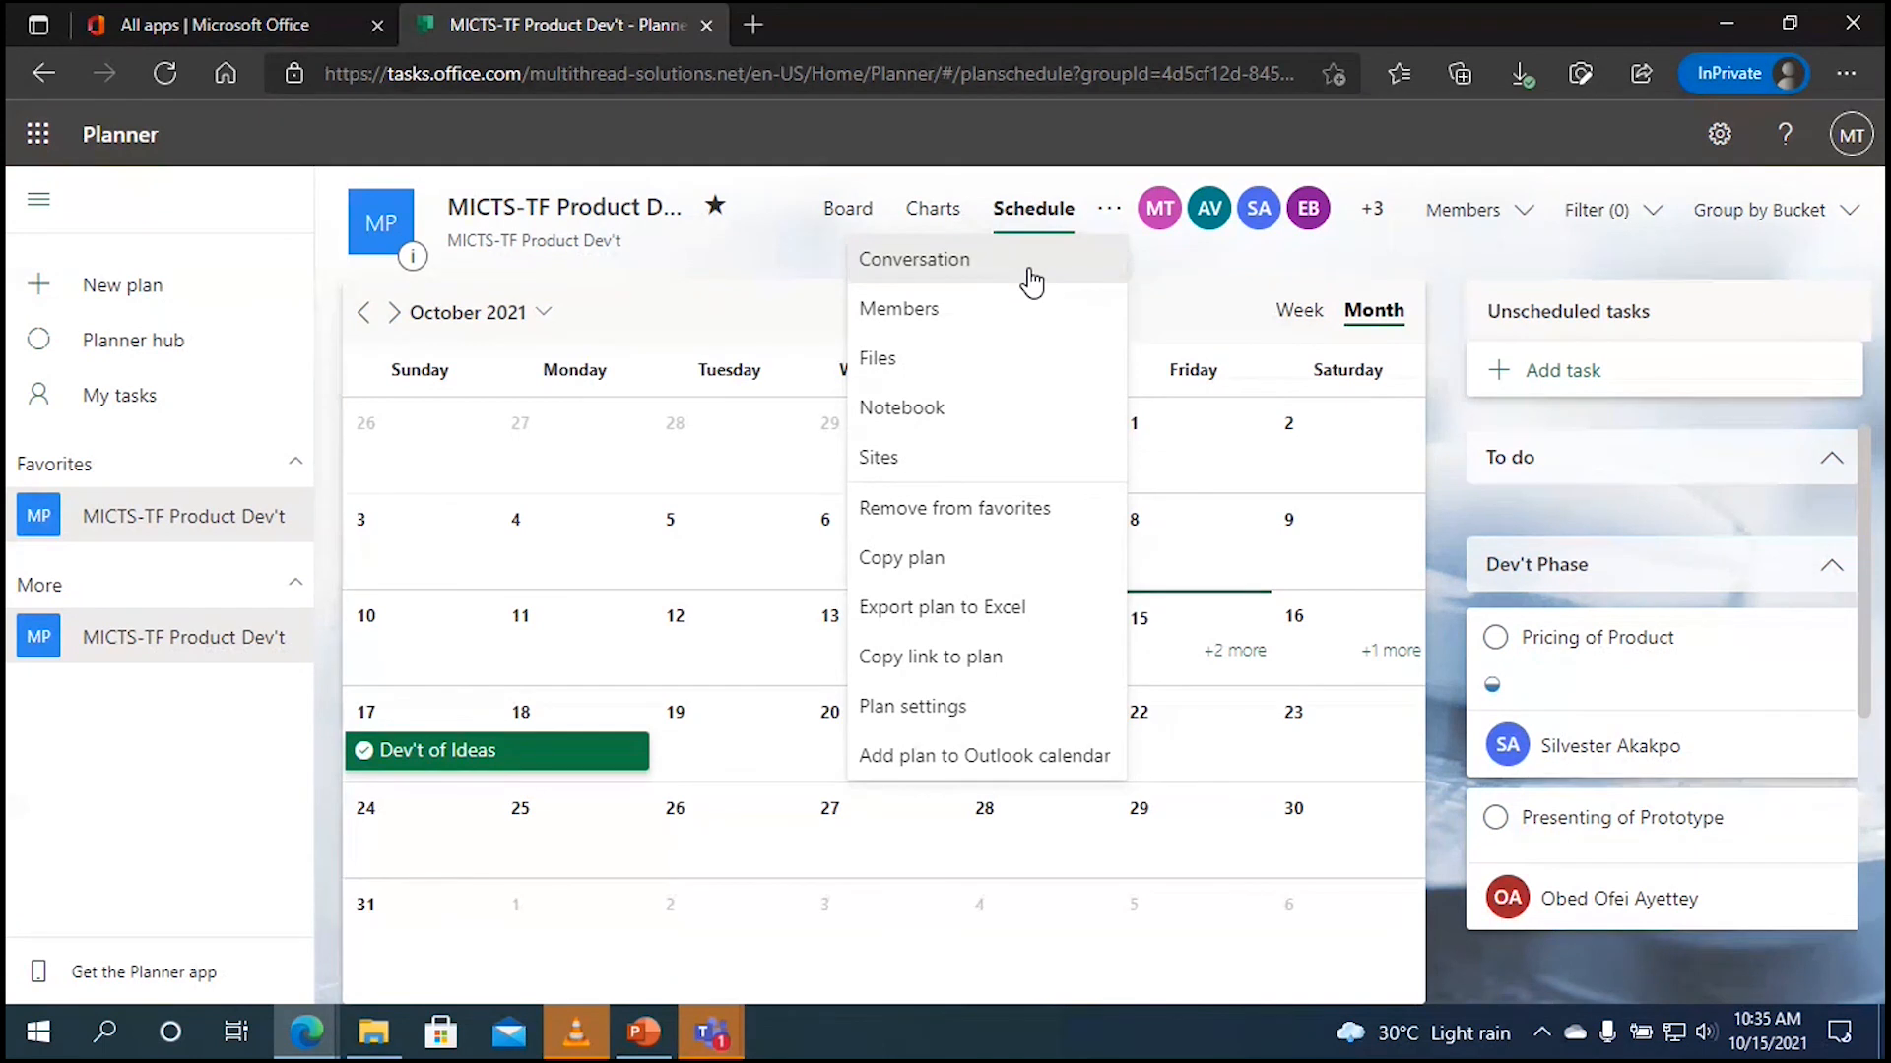
pyautogui.click(972, 271)
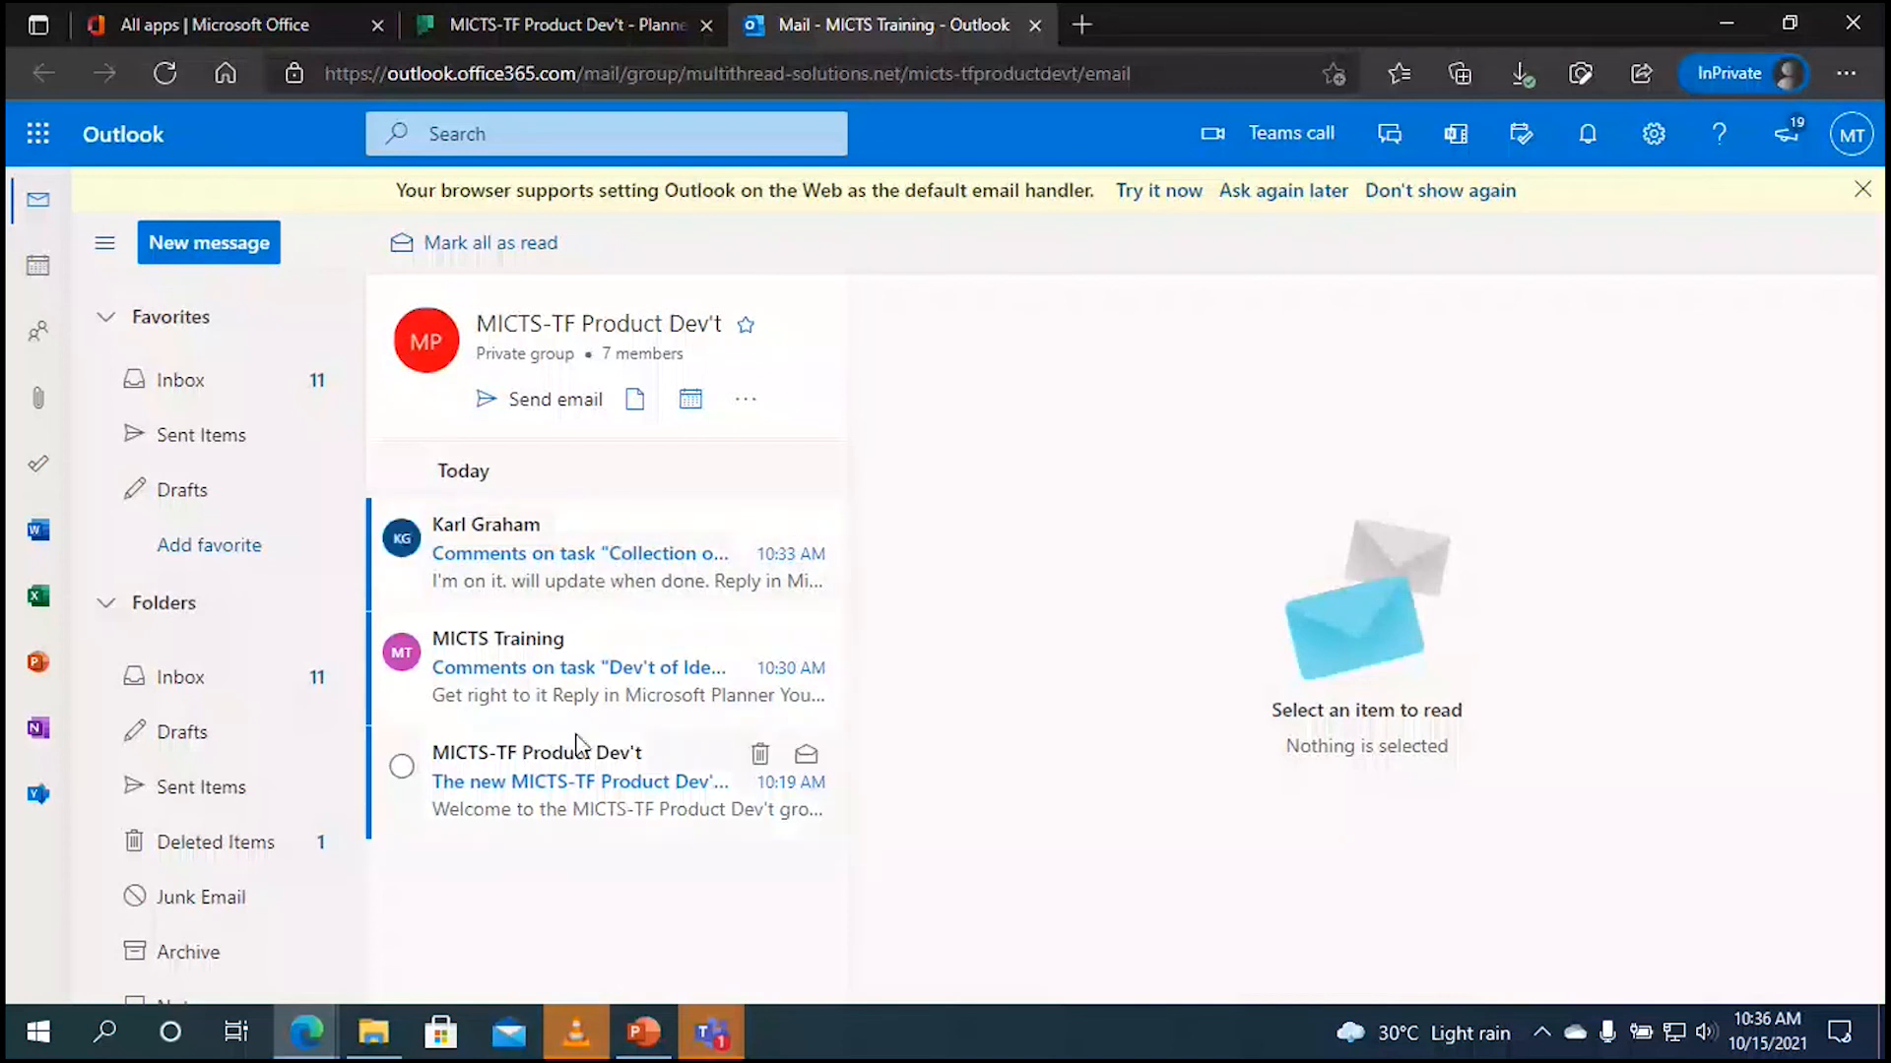
# Step: Read the welcome message and the Dev't of Ideas and Collection of Ideas comment emails, then return to Planner
pyautogui.click(571, 784)
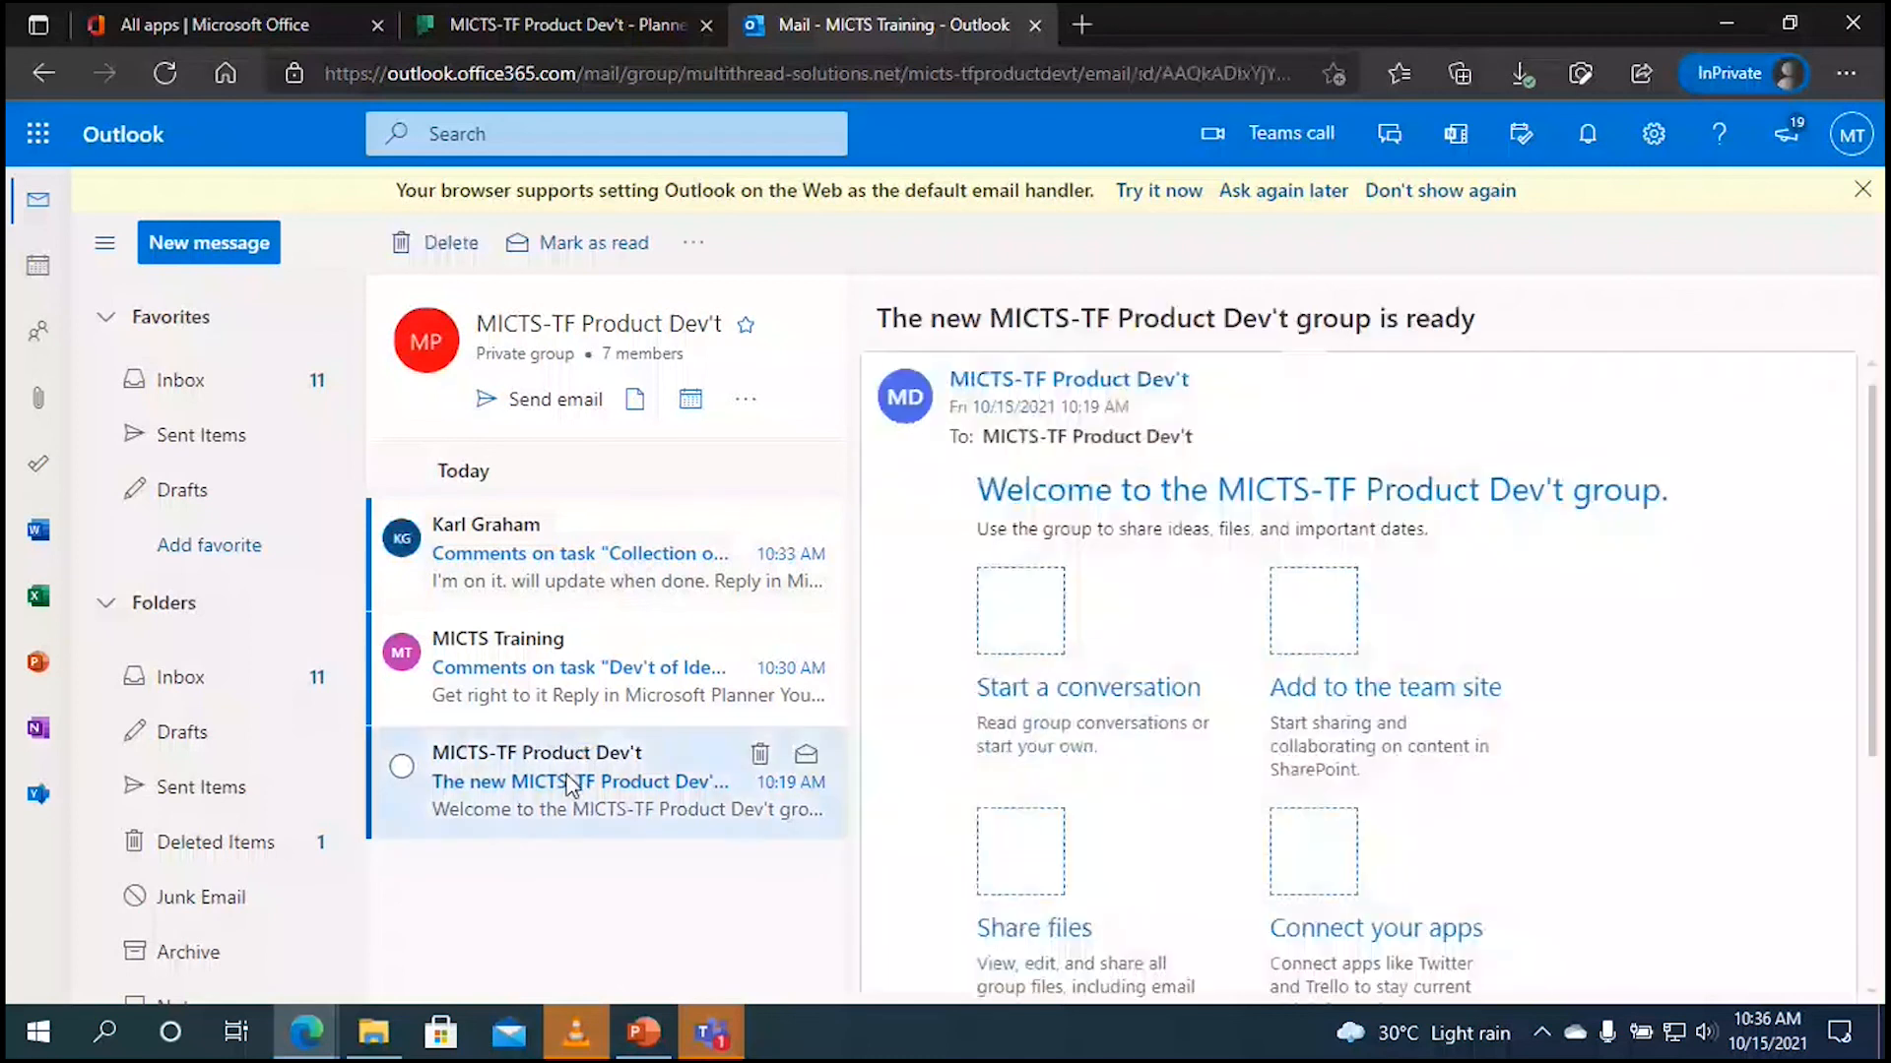
pyautogui.click(633, 665)
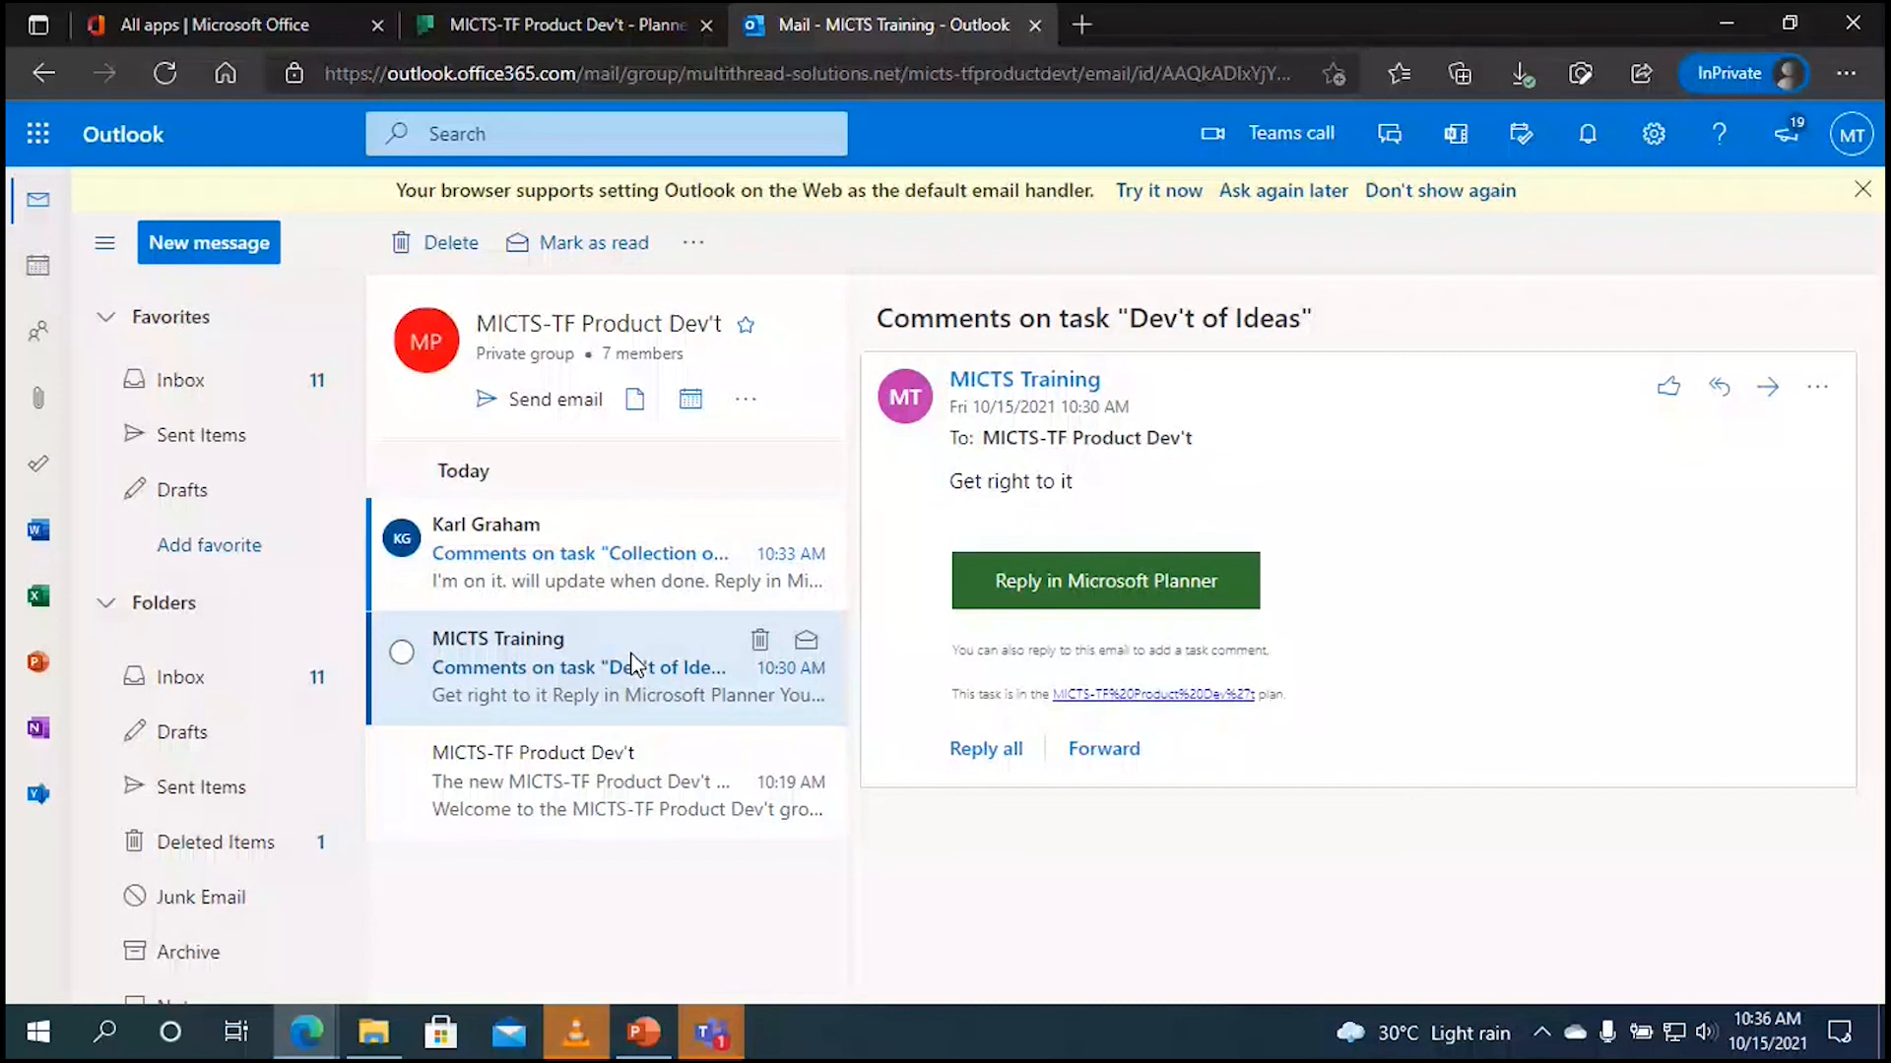
pyautogui.click(612, 564)
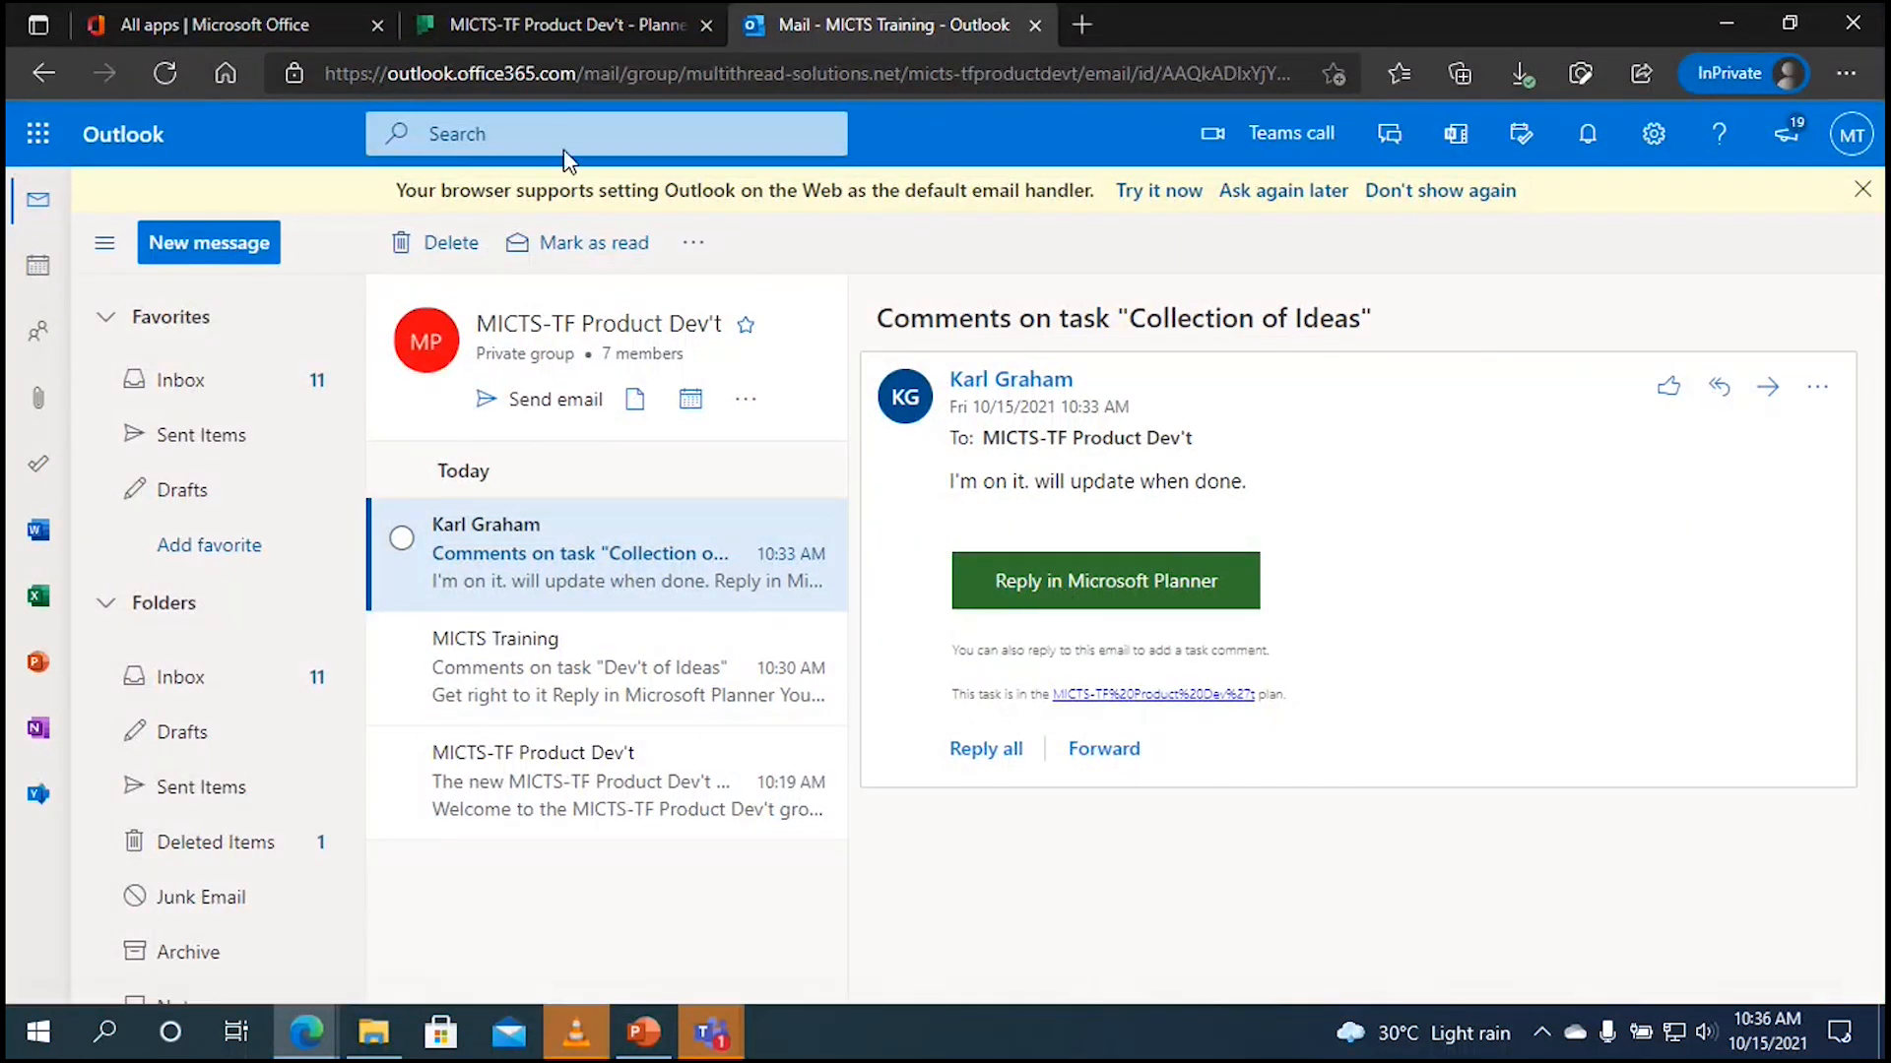
pyautogui.click(563, 26)
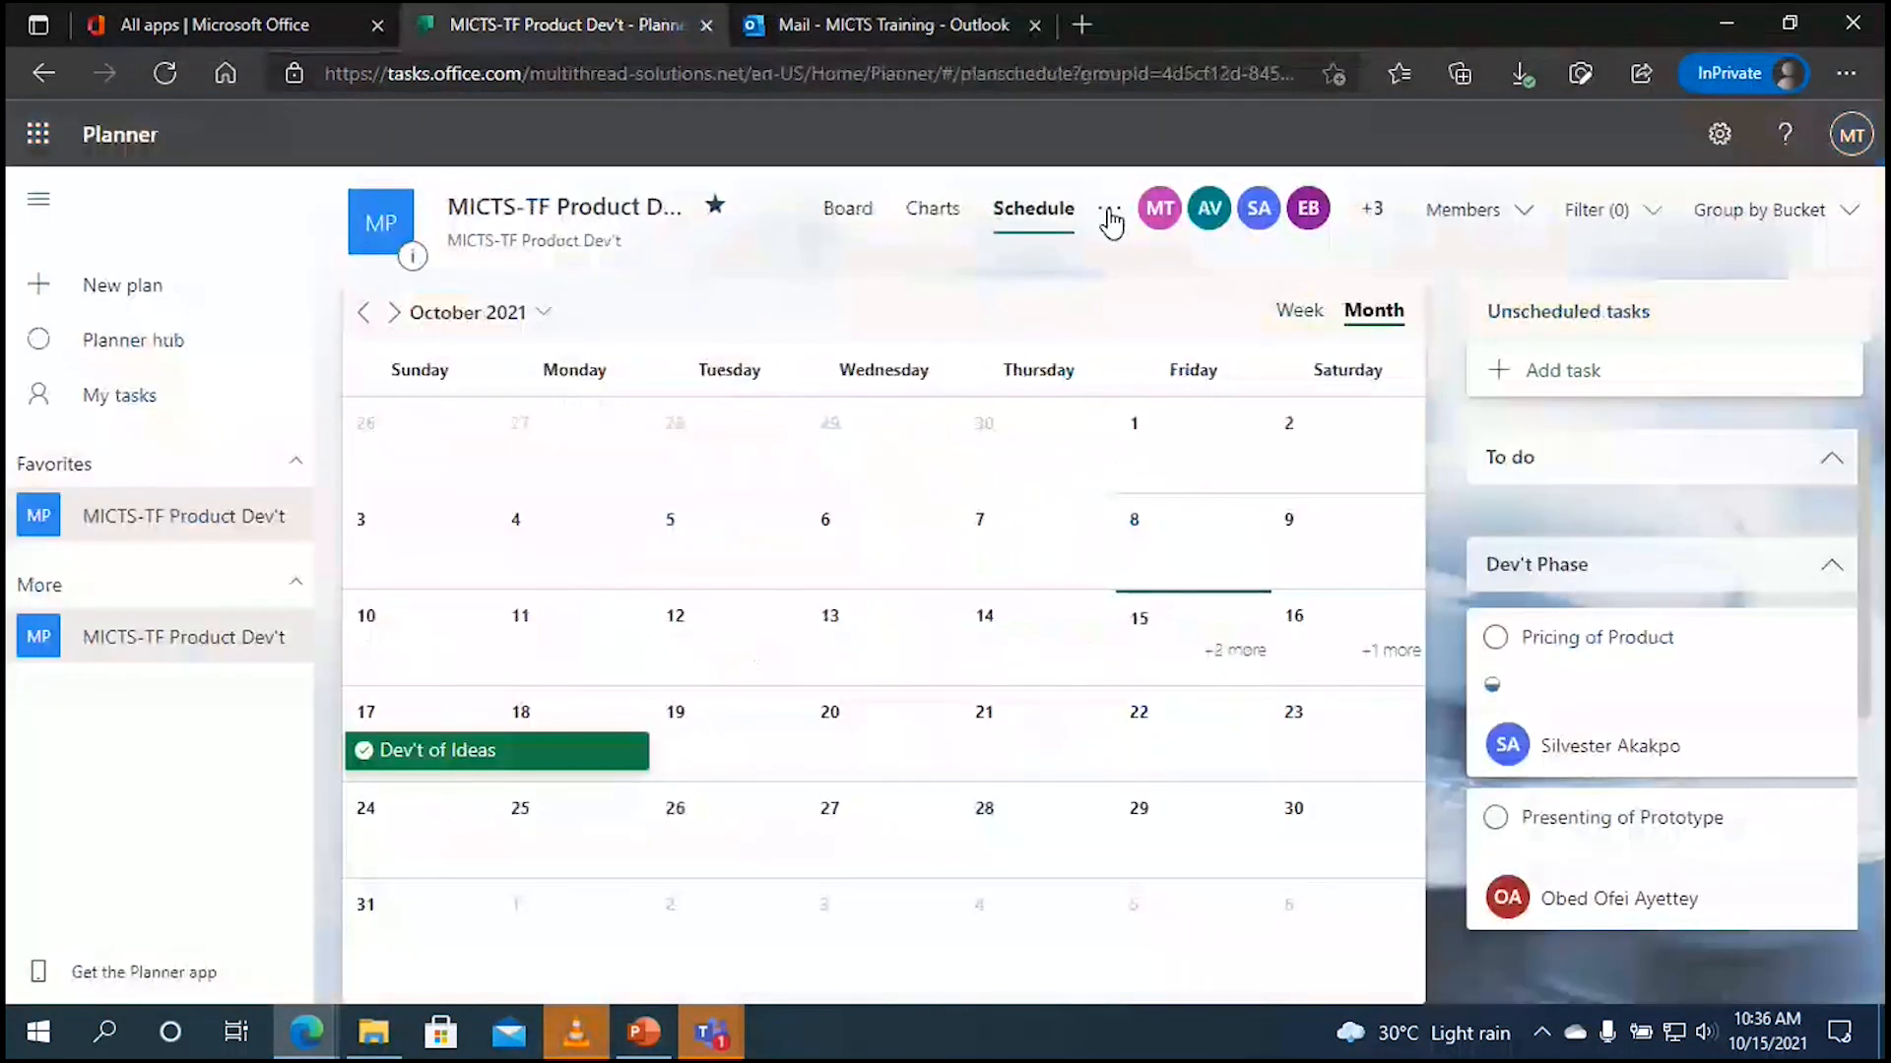
# Step: Open the plan group's Members page, showing a private group with 7 members
pyautogui.click(1109, 210)
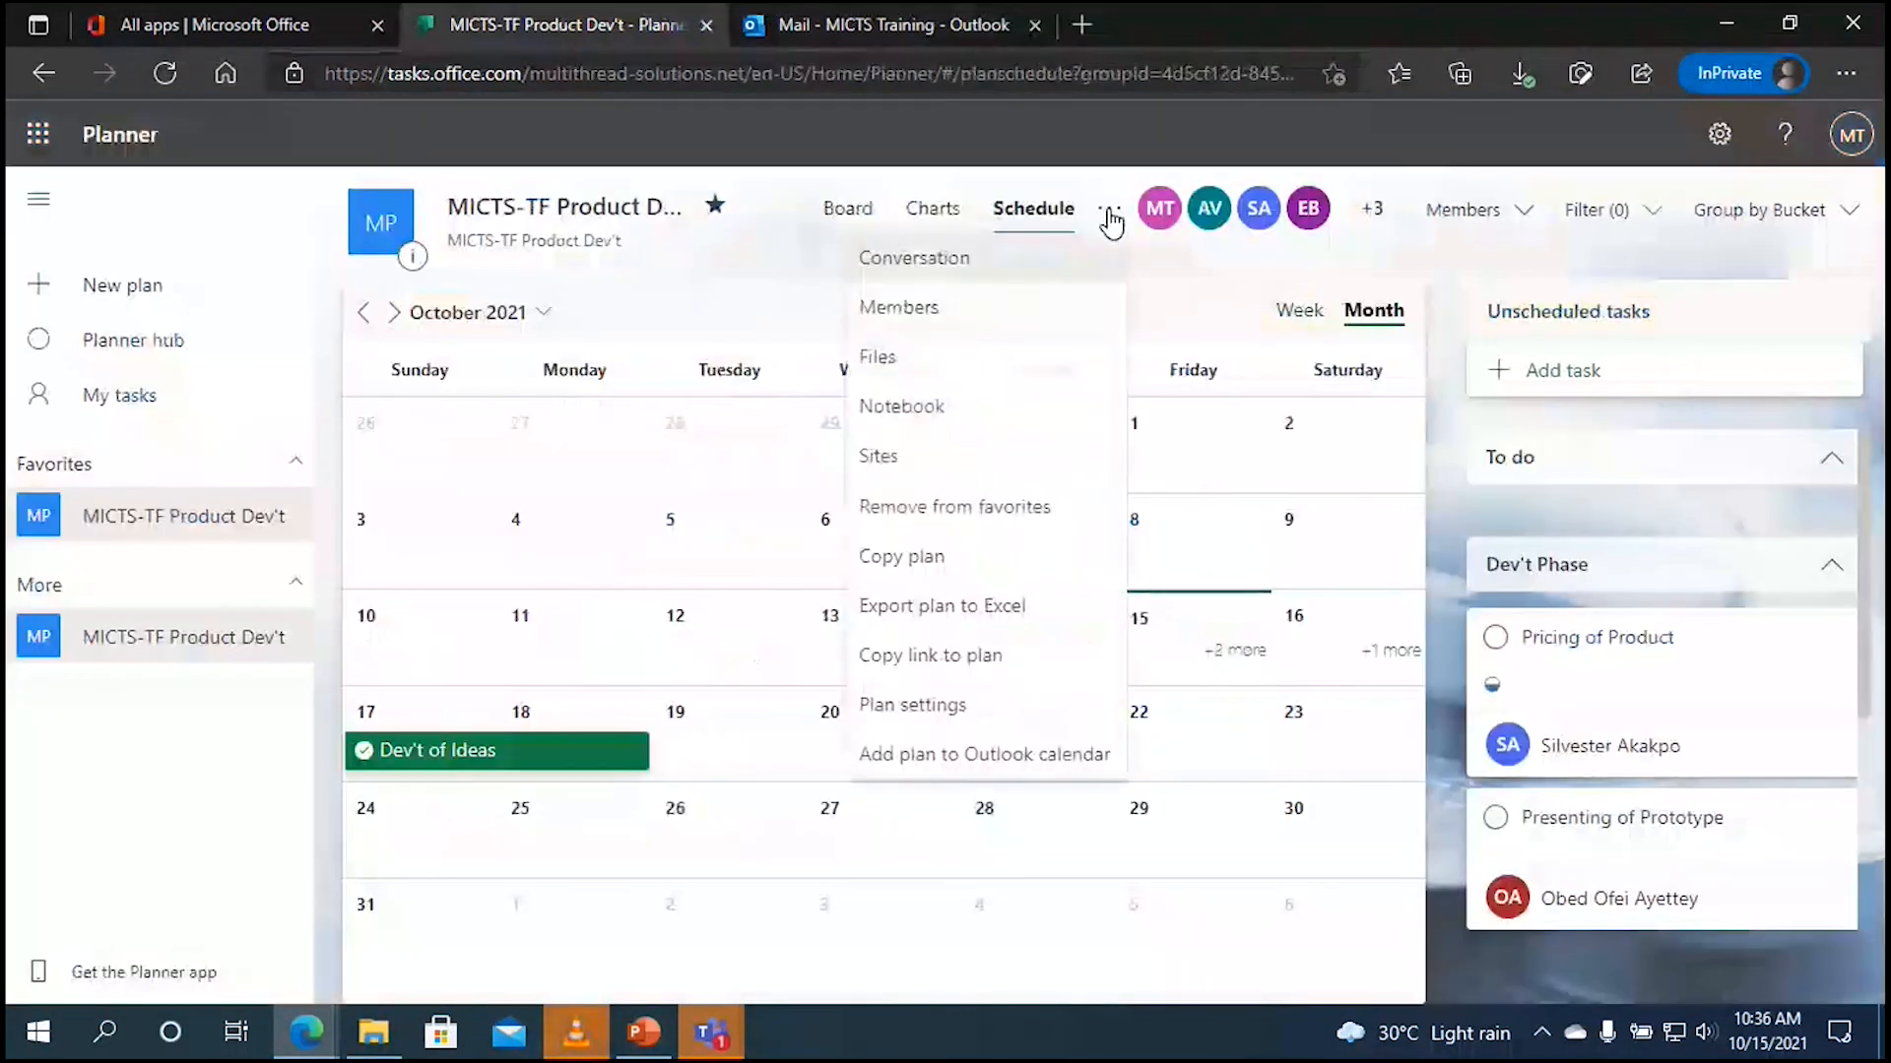
pyautogui.click(1015, 324)
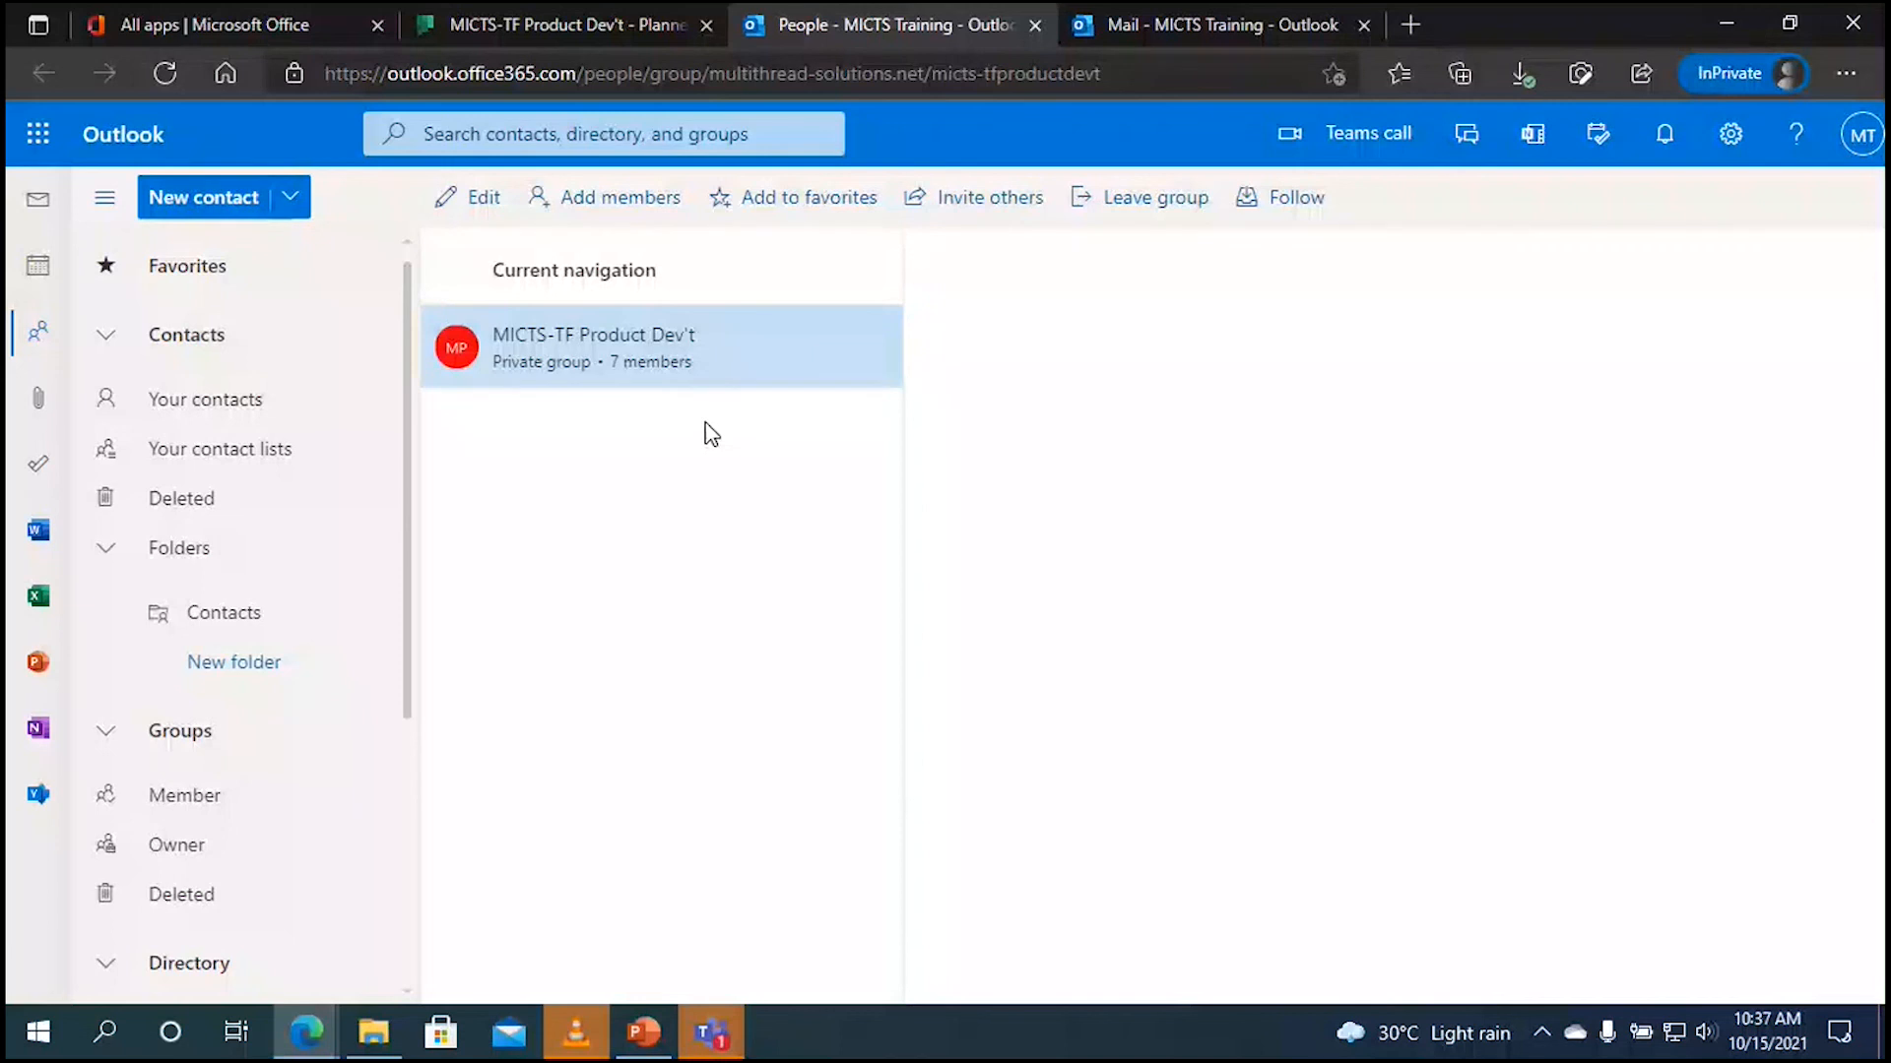
# Step: Review the group's Add members suggestions, close without adding anyone (still 7), and return to Planner's schedule
pyautogui.click(620, 198)
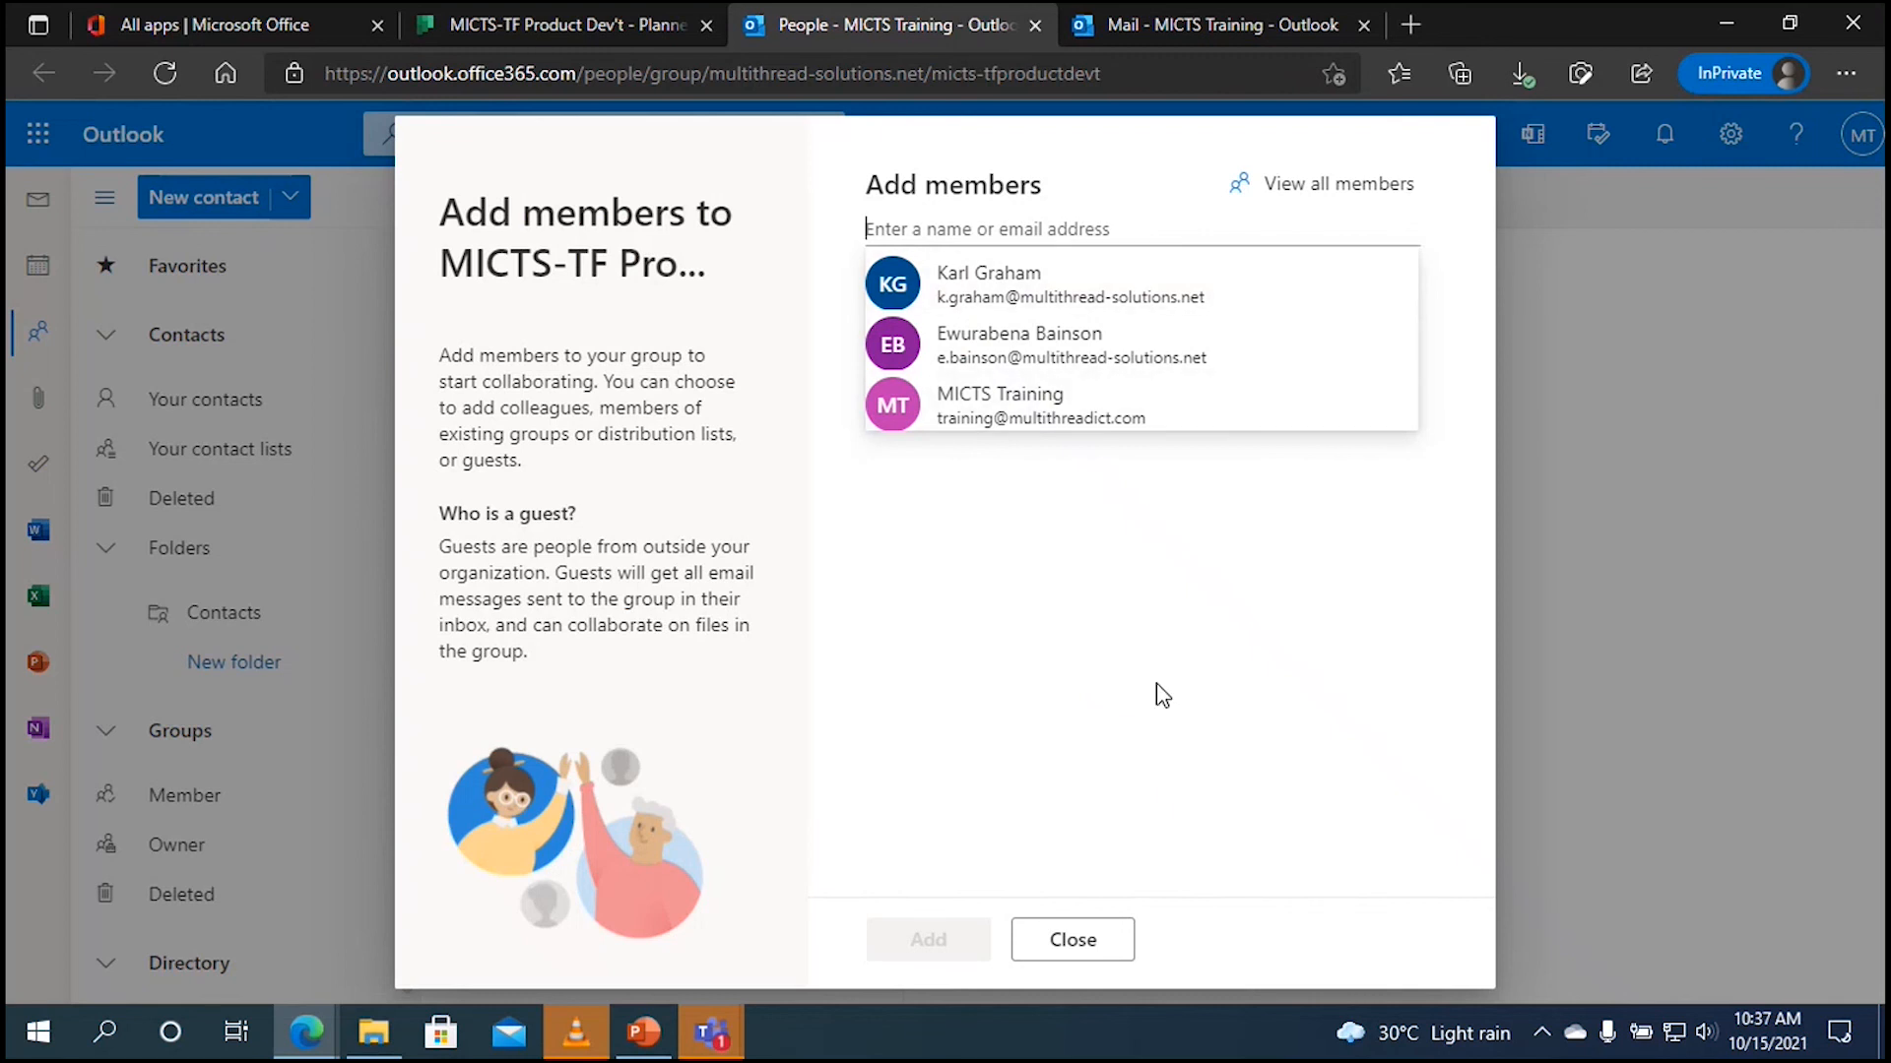
pyautogui.click(1080, 936)
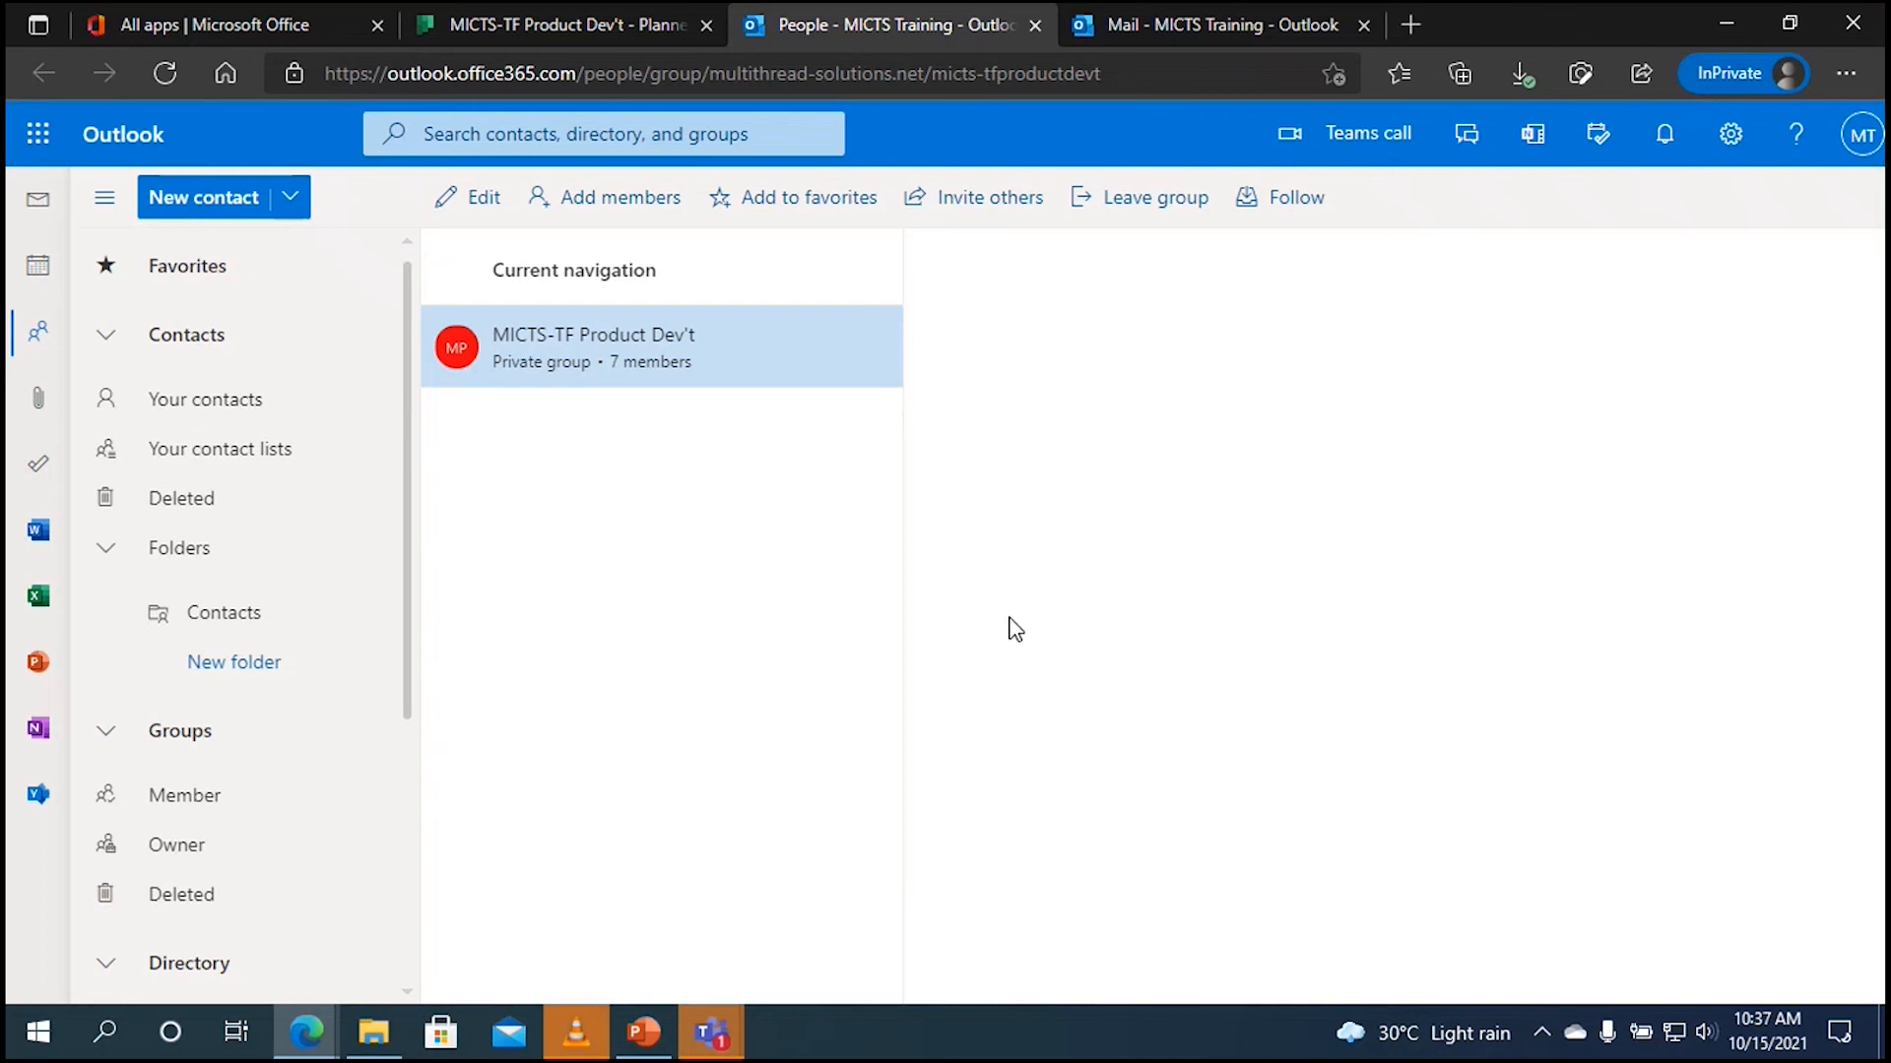
pyautogui.click(598, 30)
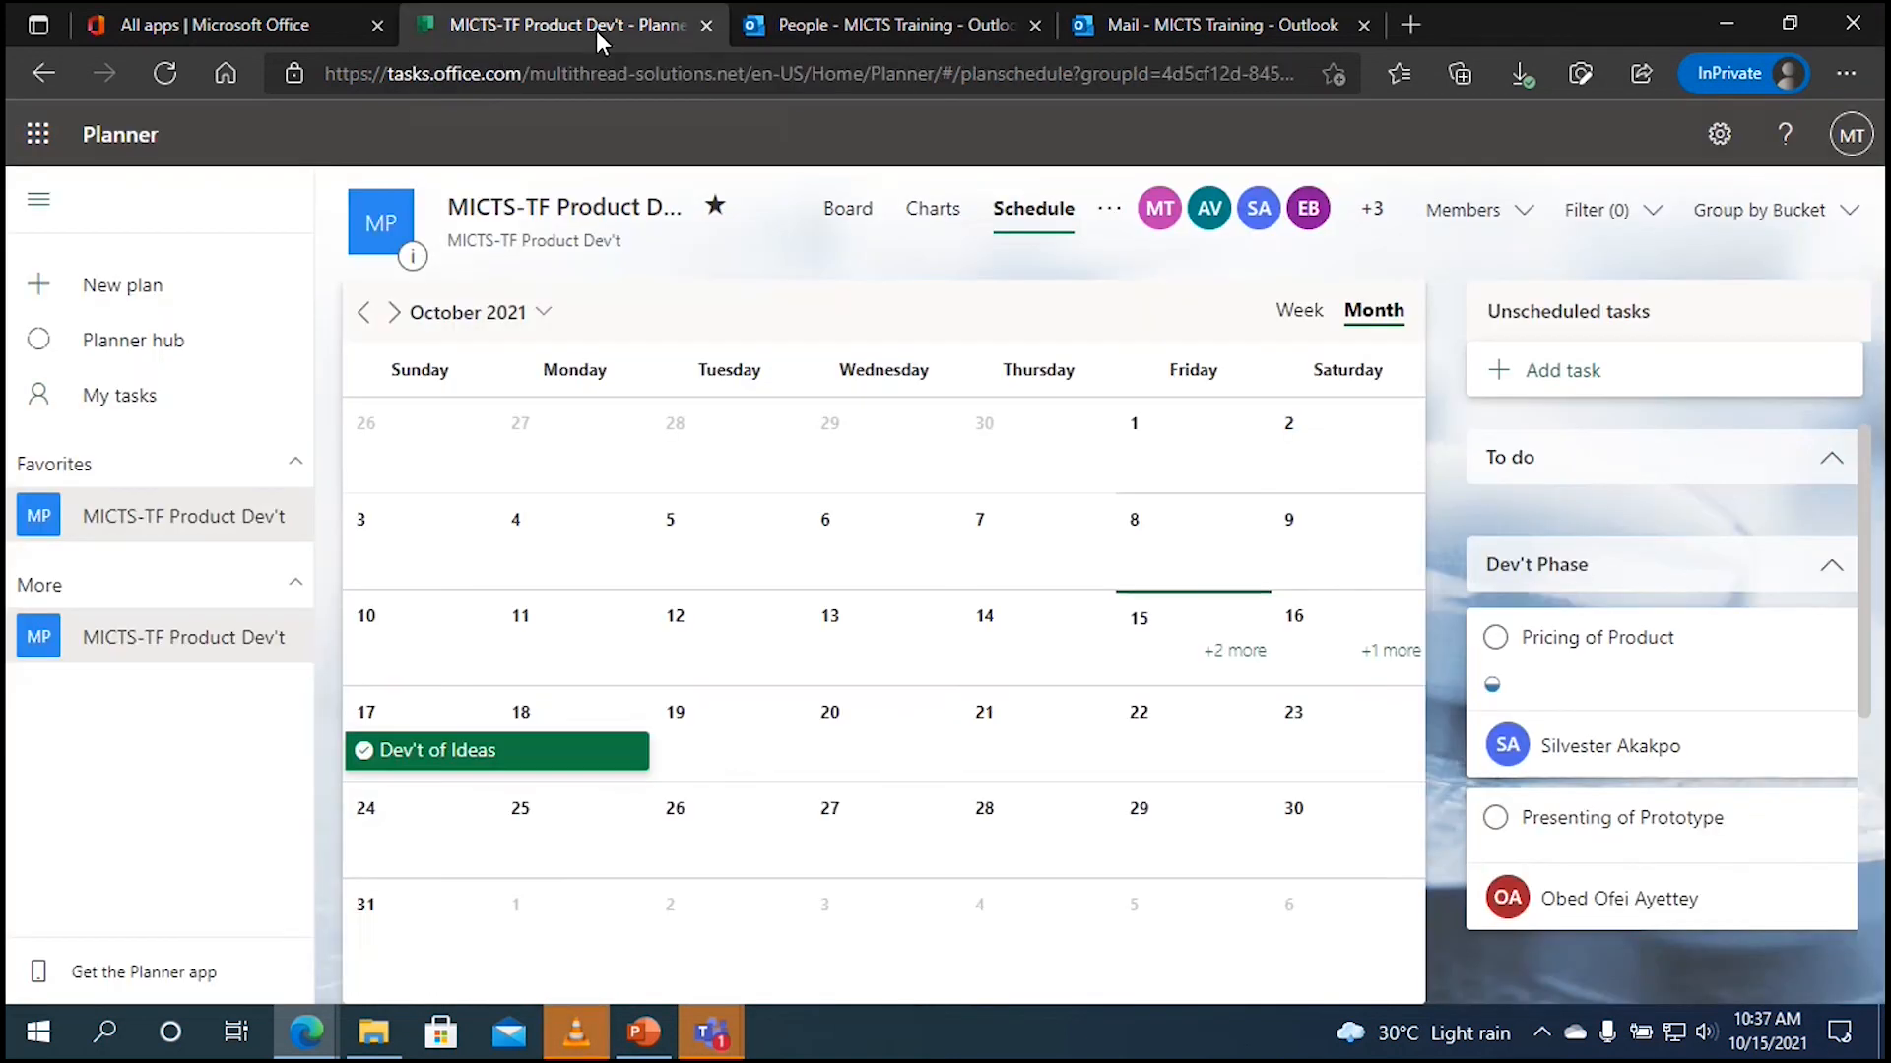
# Step: Open the plan's more-options menu showing Conversation, Members, Files, Notebook and Sites links
pyautogui.click(1107, 215)
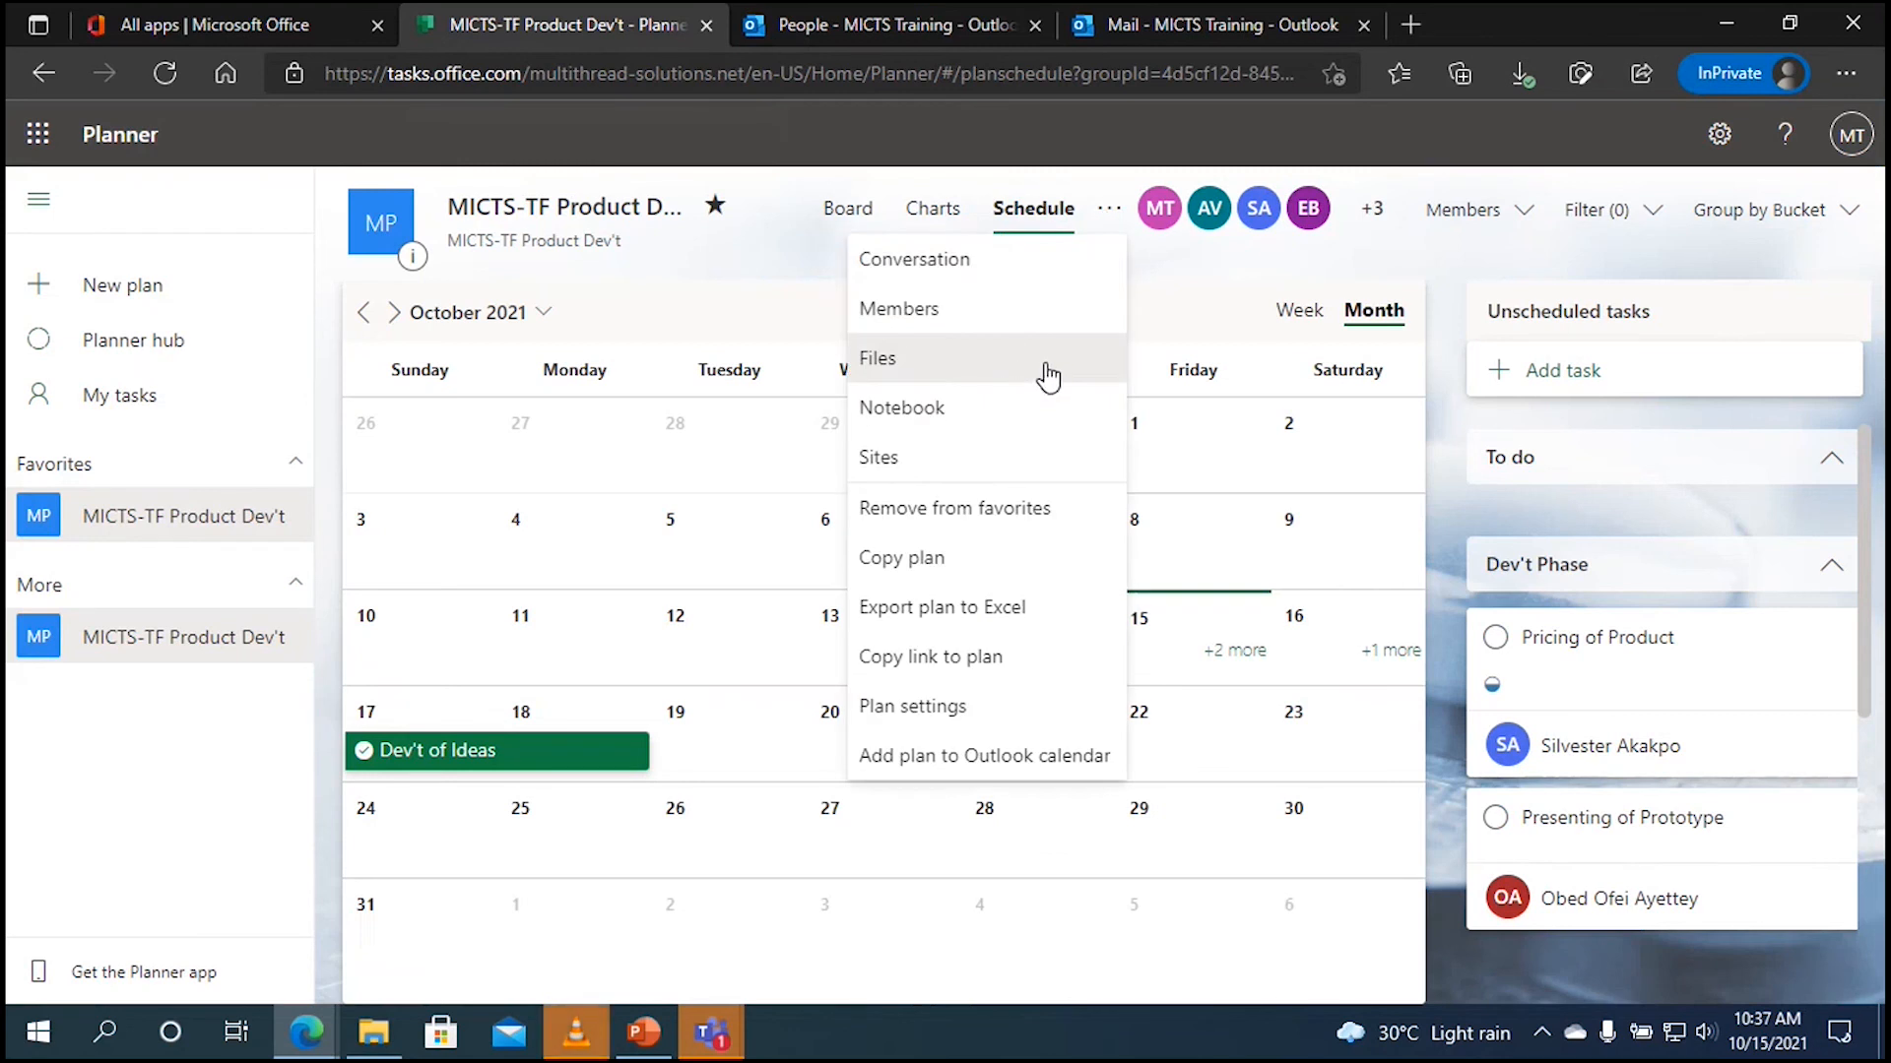
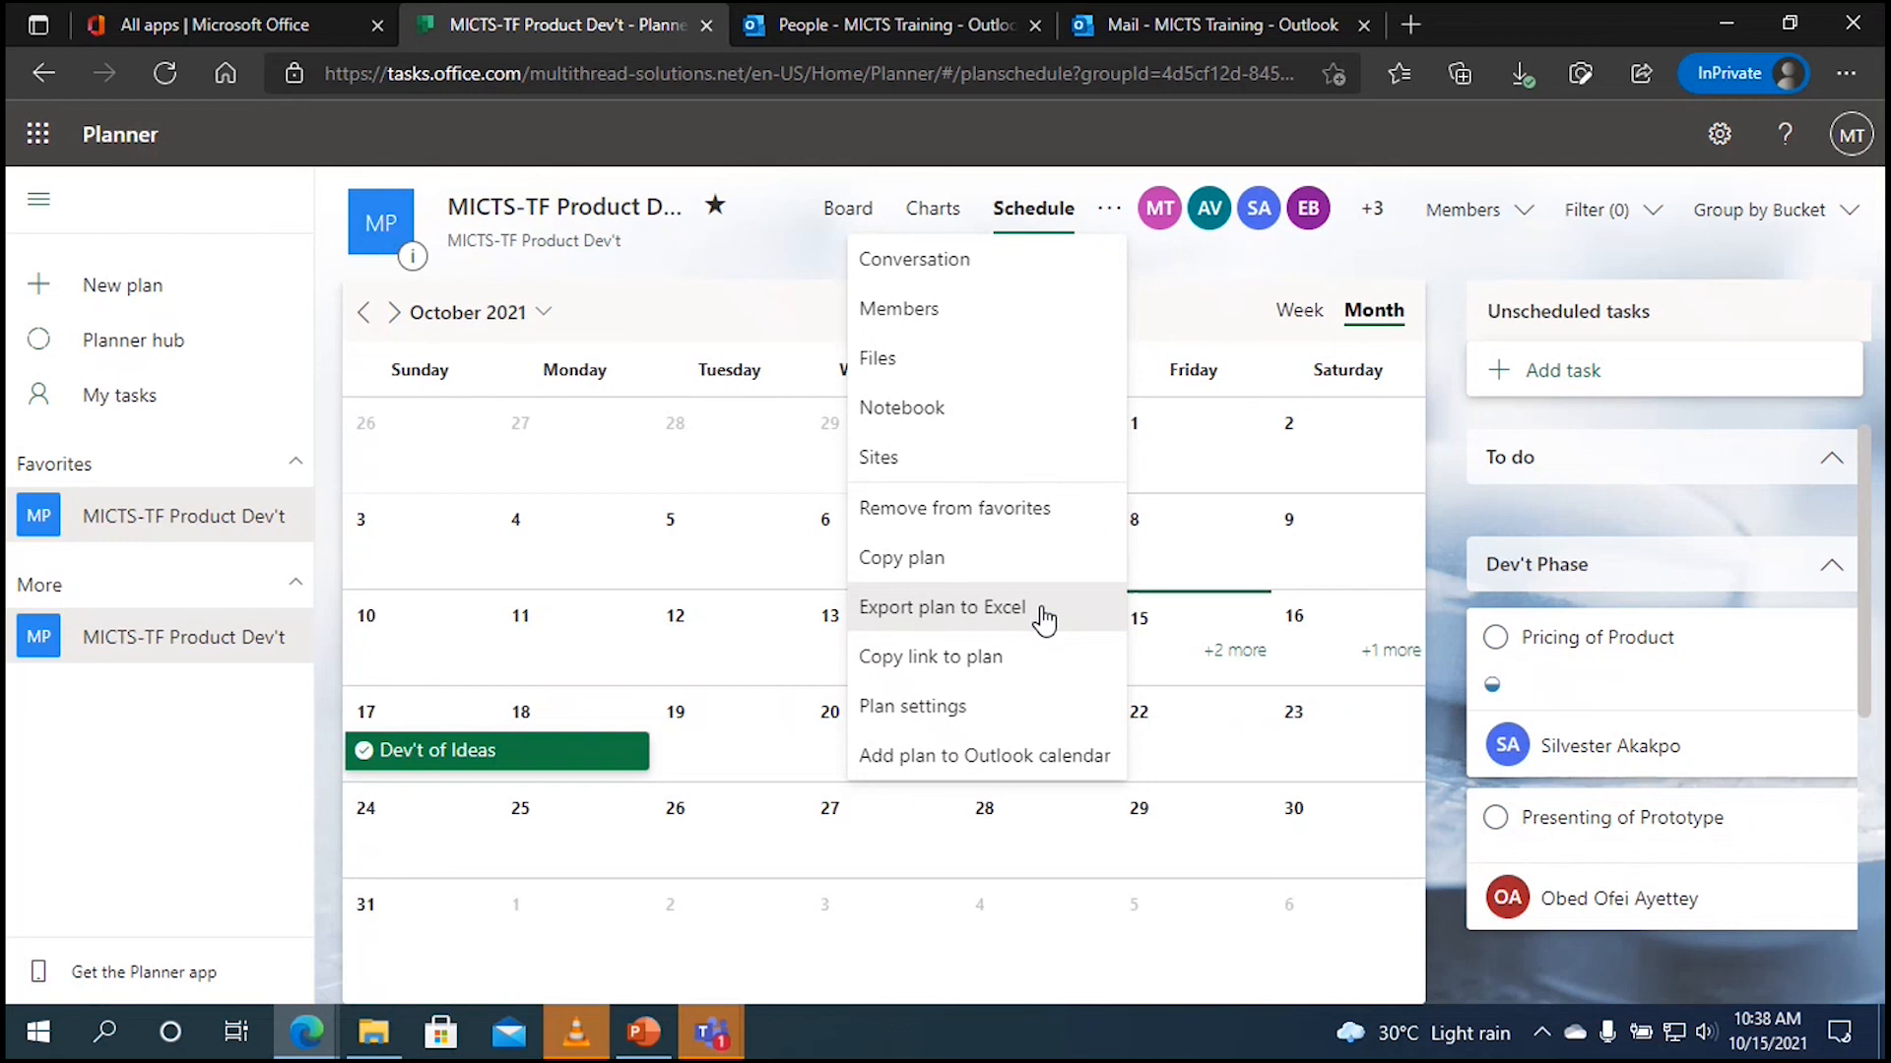
# Step: Export the MICTS-TF Product Dev't plan to Excel and open the downloaded .xlsx workbook
pyautogui.click(1044, 621)
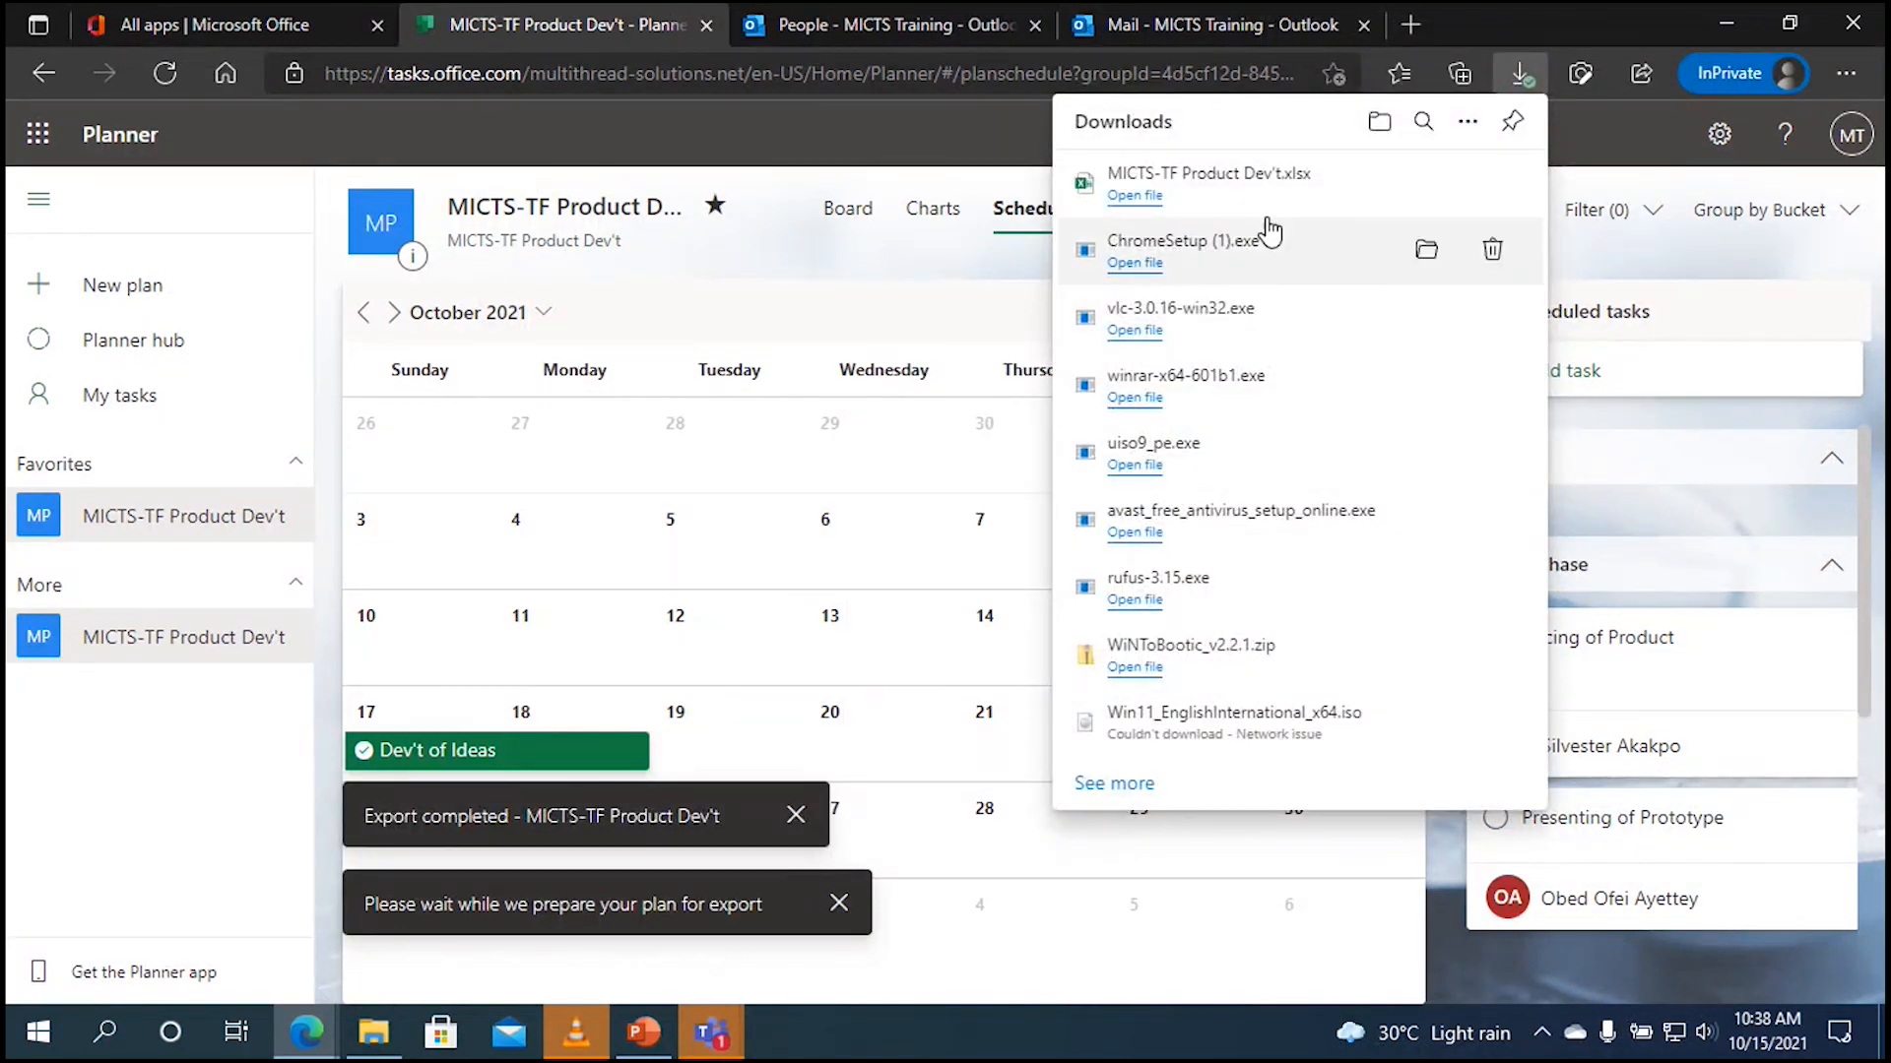
pyautogui.click(1260, 183)
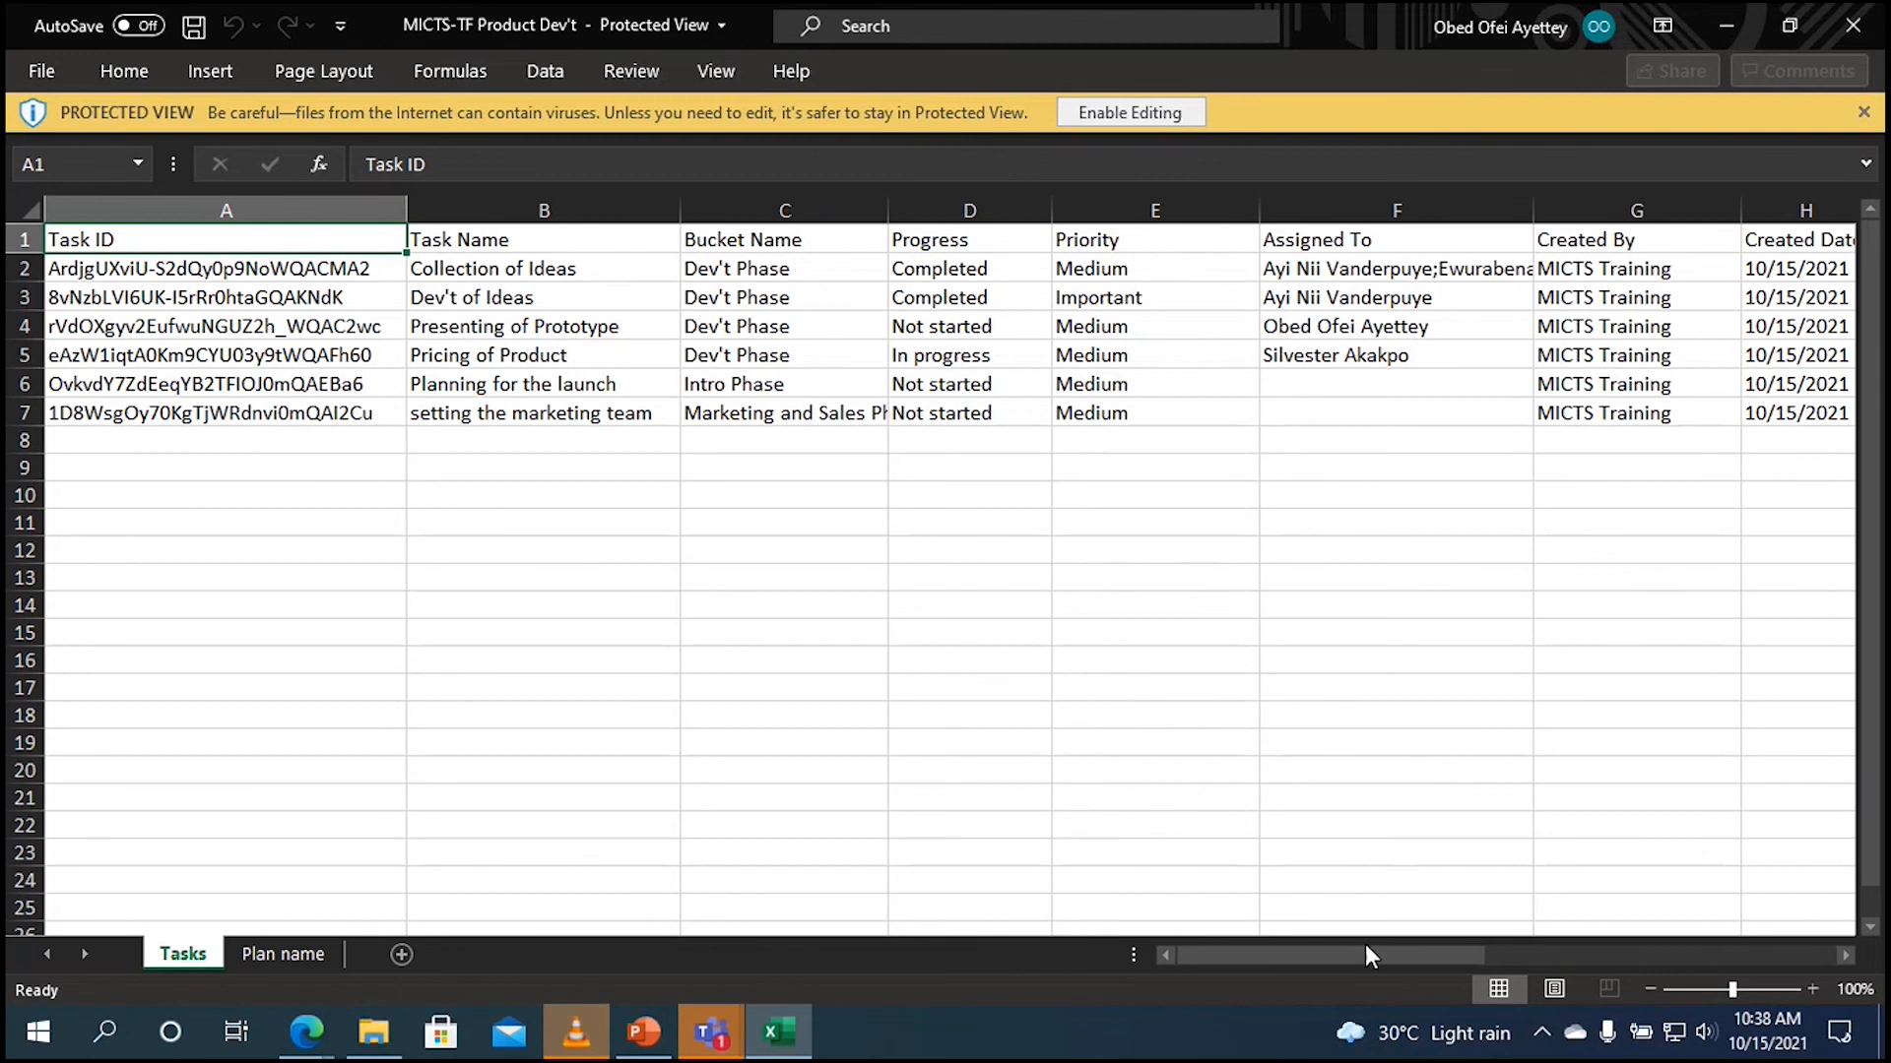
# Step: Scroll across the exported Tasks sheet's remaining columns, then minimize Excel to return to Planner
pyautogui.moveTo(1361, 953); pyautogui.dragTo(1403, 937)
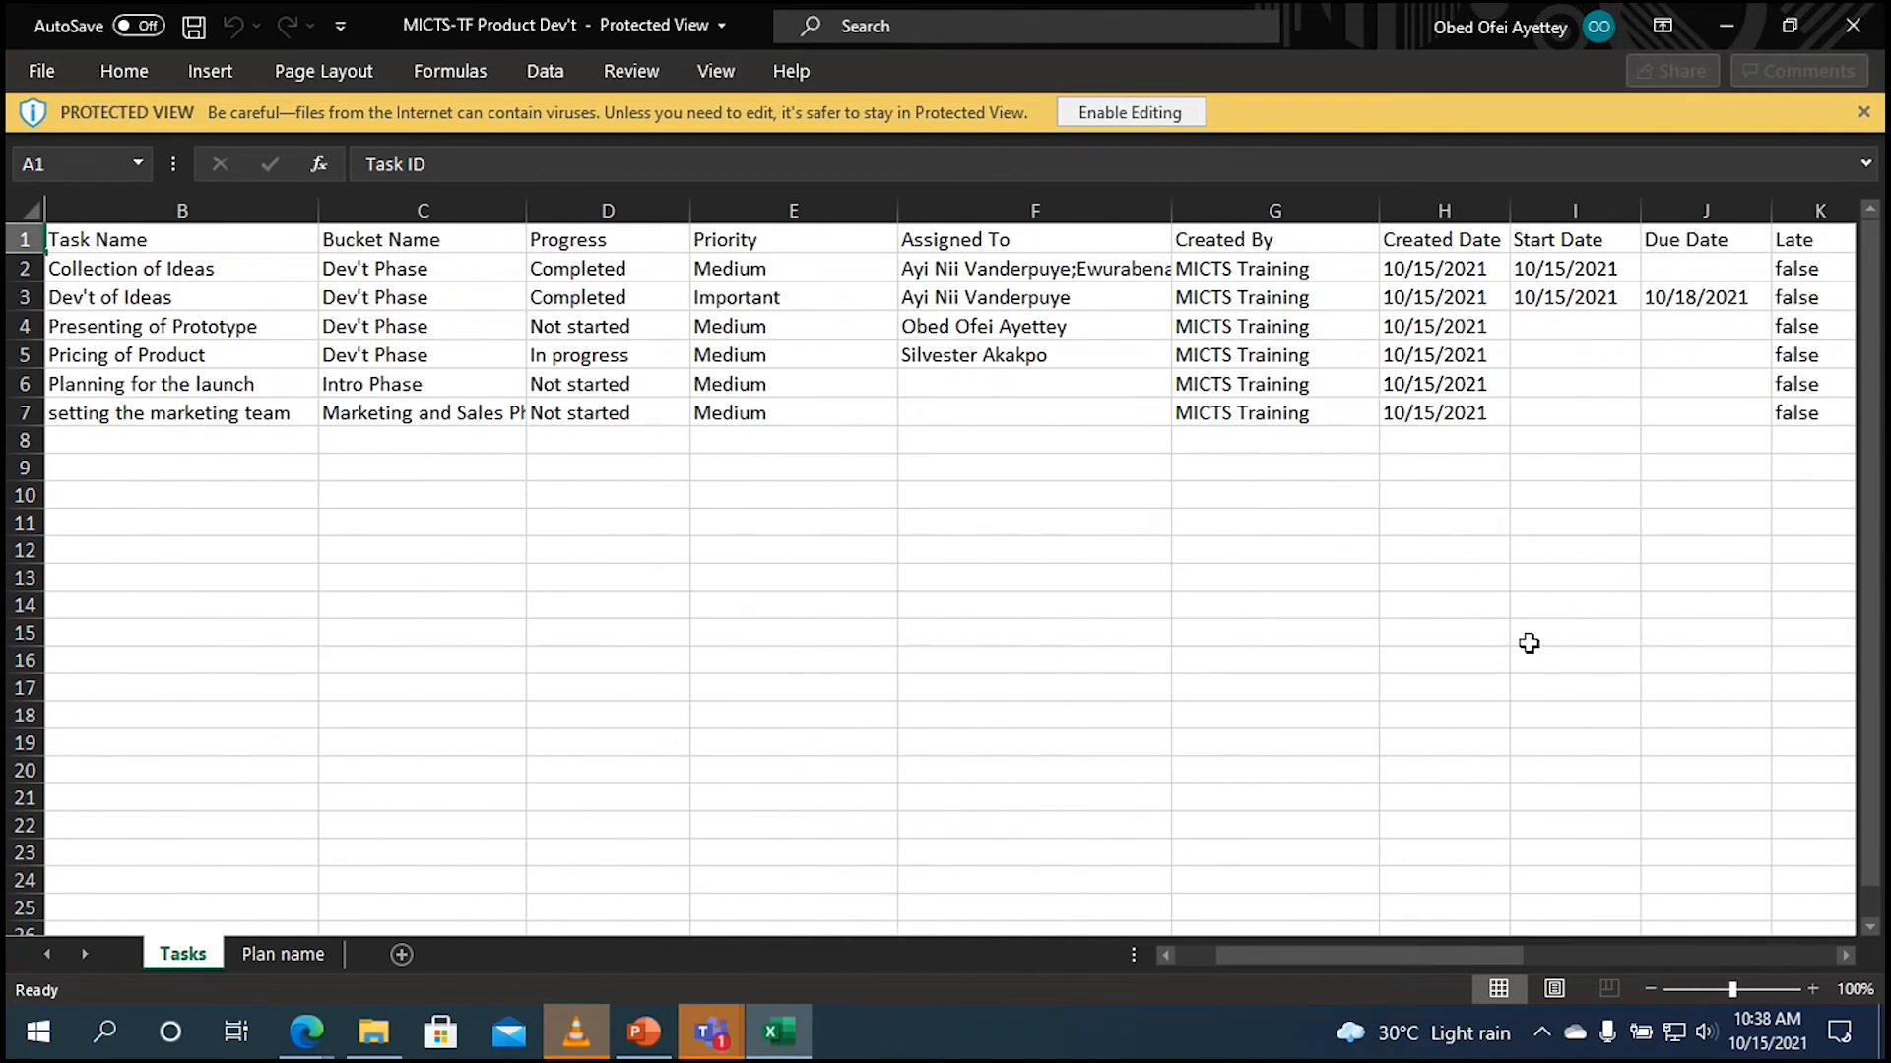
pyautogui.click(1726, 25)
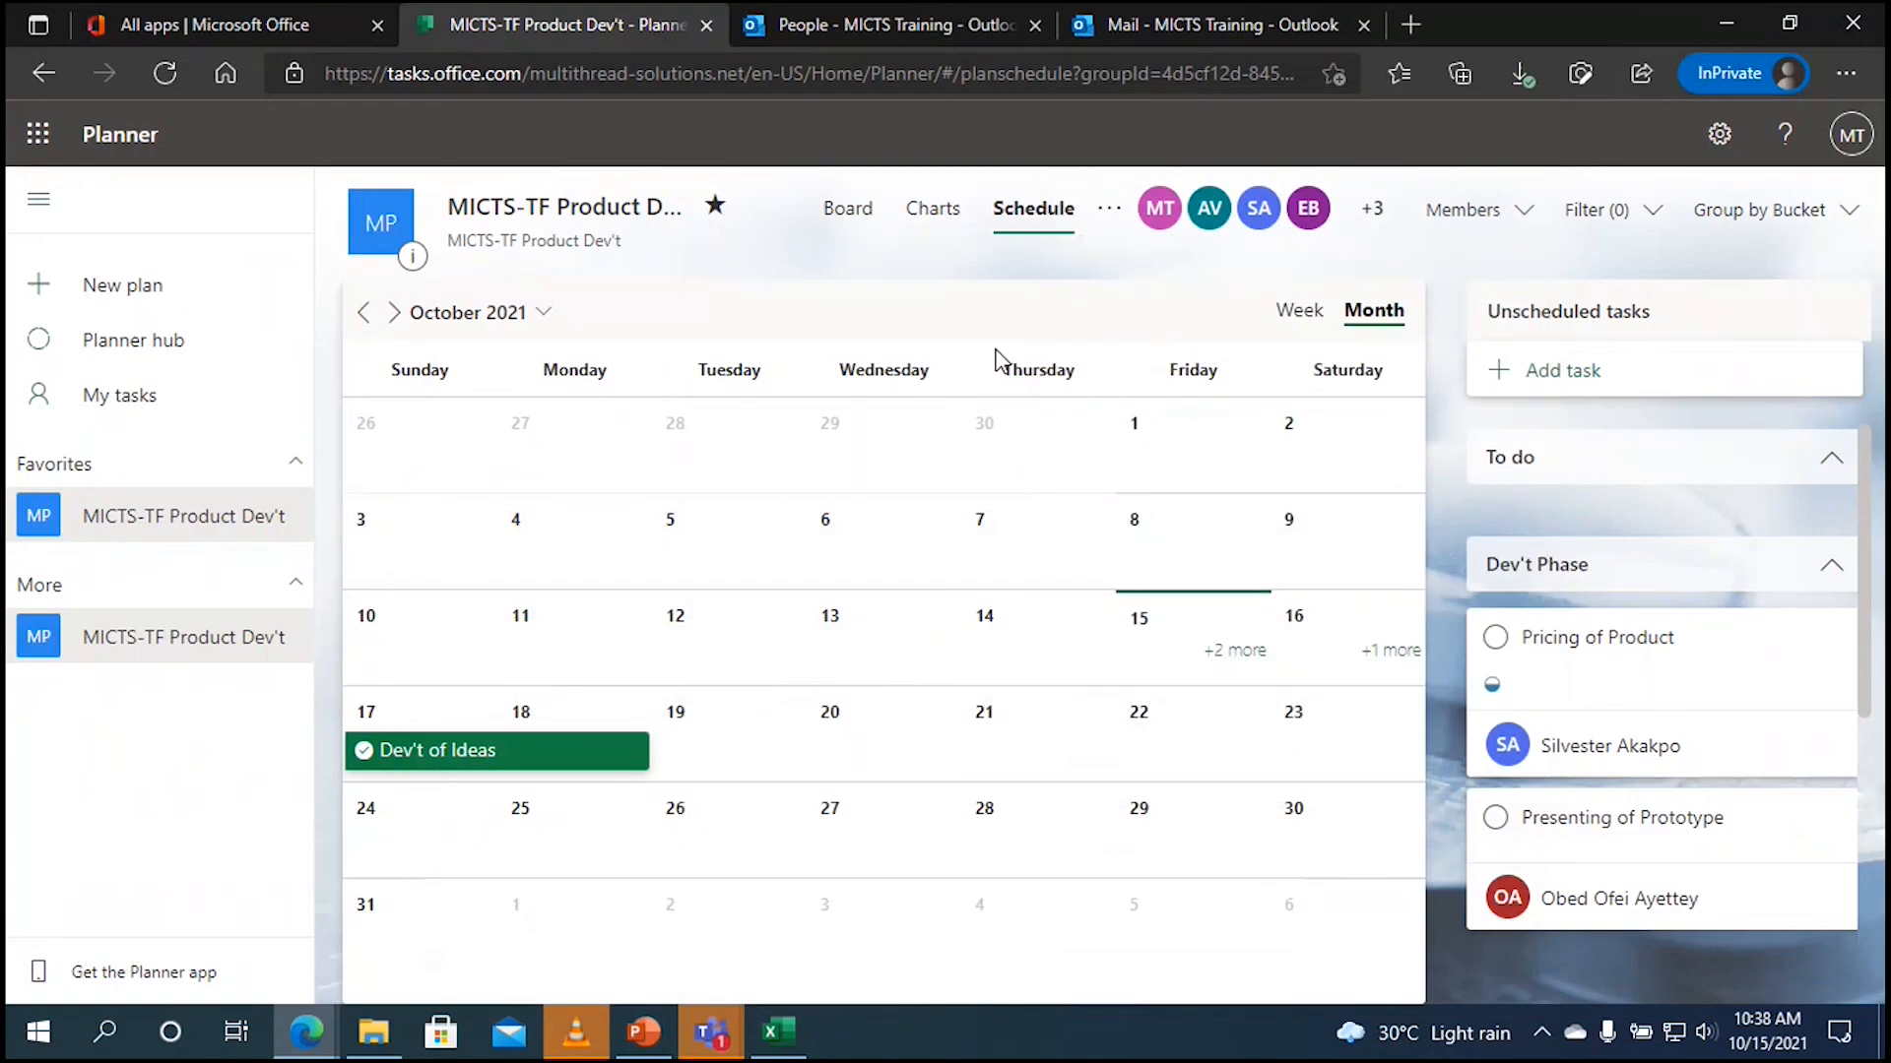
# Step: Show the plan as its Board with To do, Dev't Phase, Intro Phase and Marketing buckets
pyautogui.click(1111, 211)
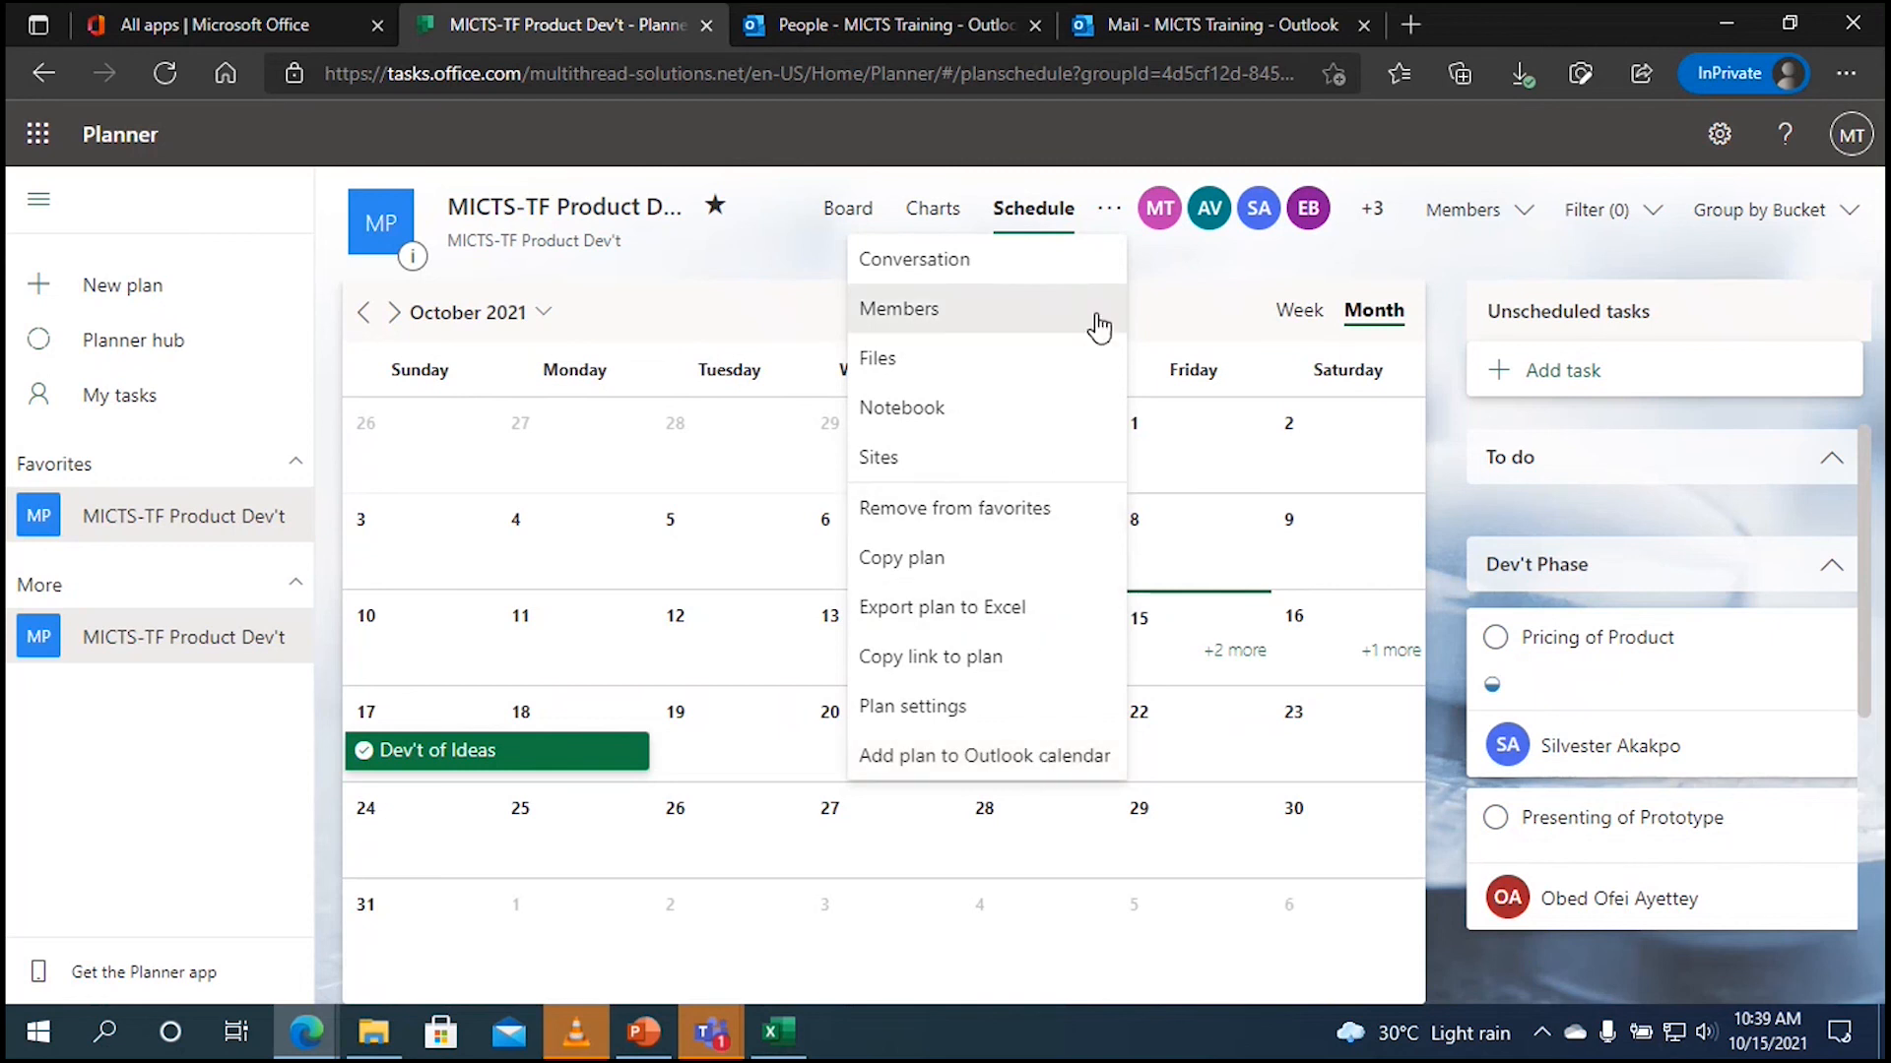
pyautogui.click(1110, 219)
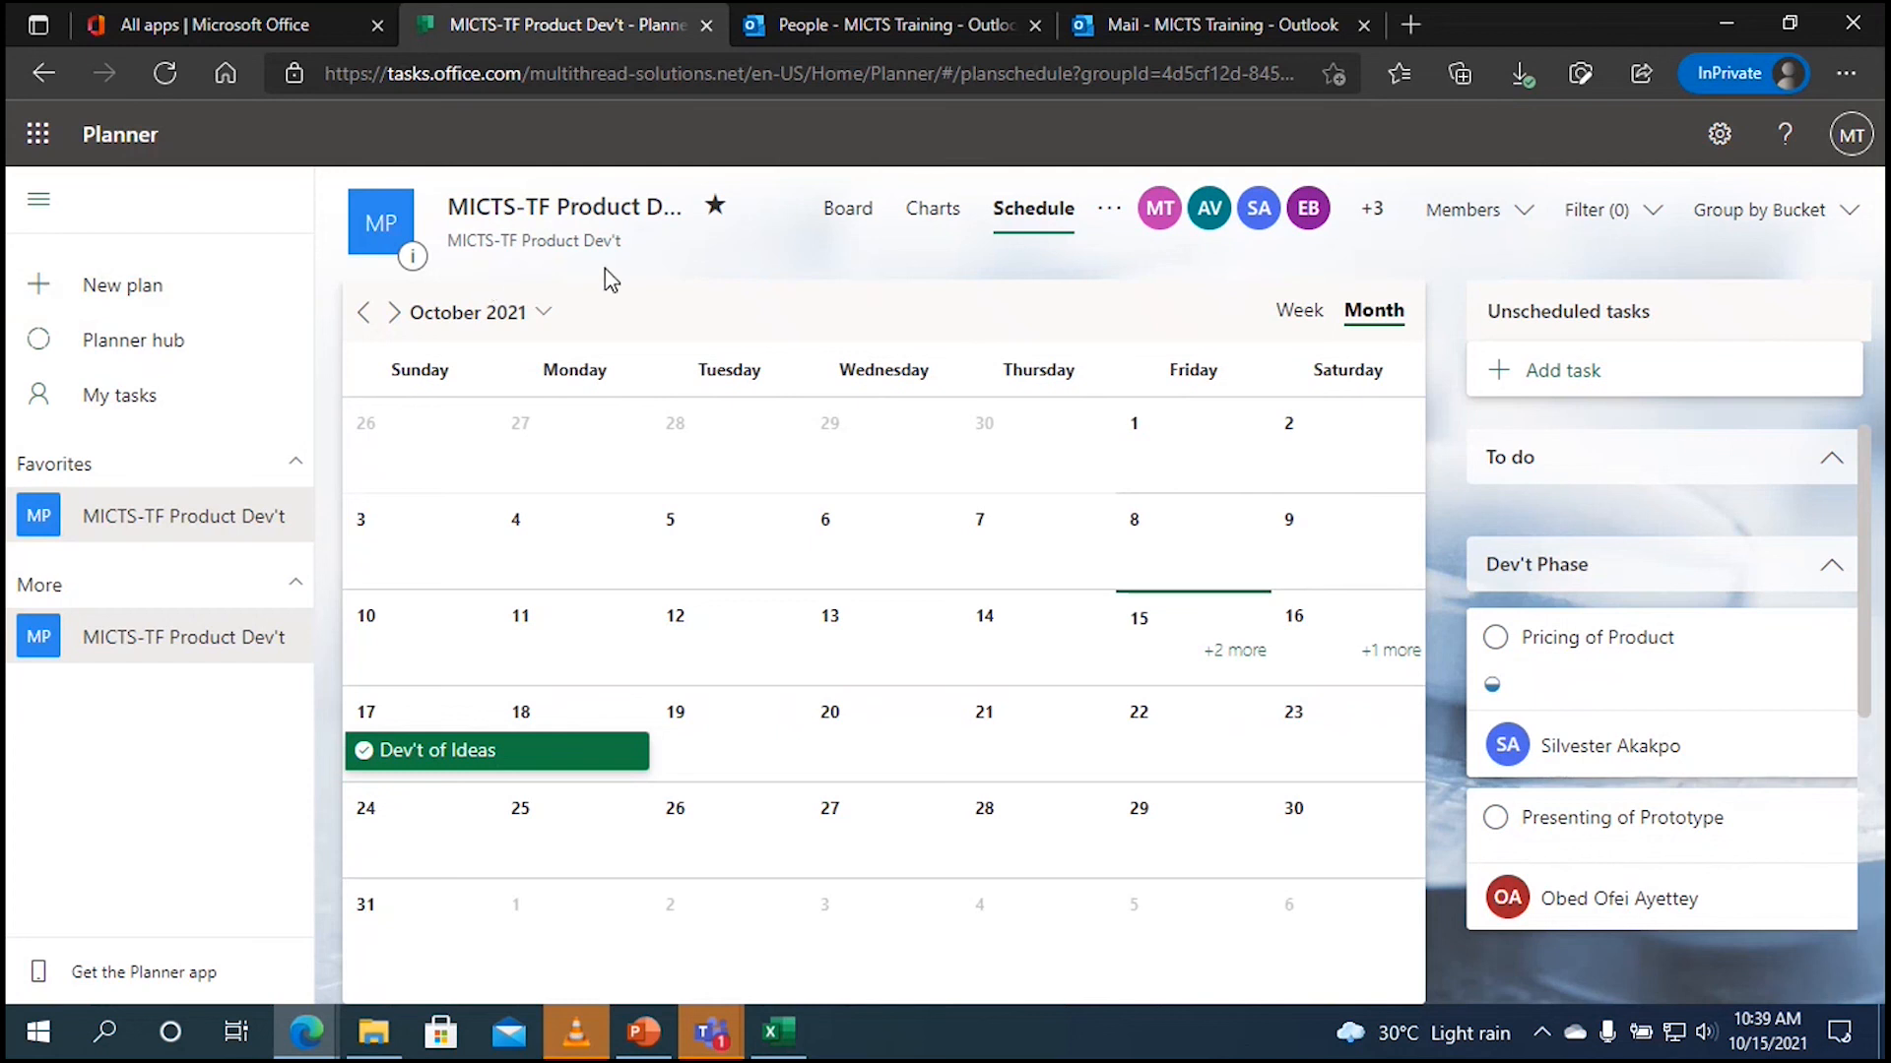
pyautogui.click(859, 209)
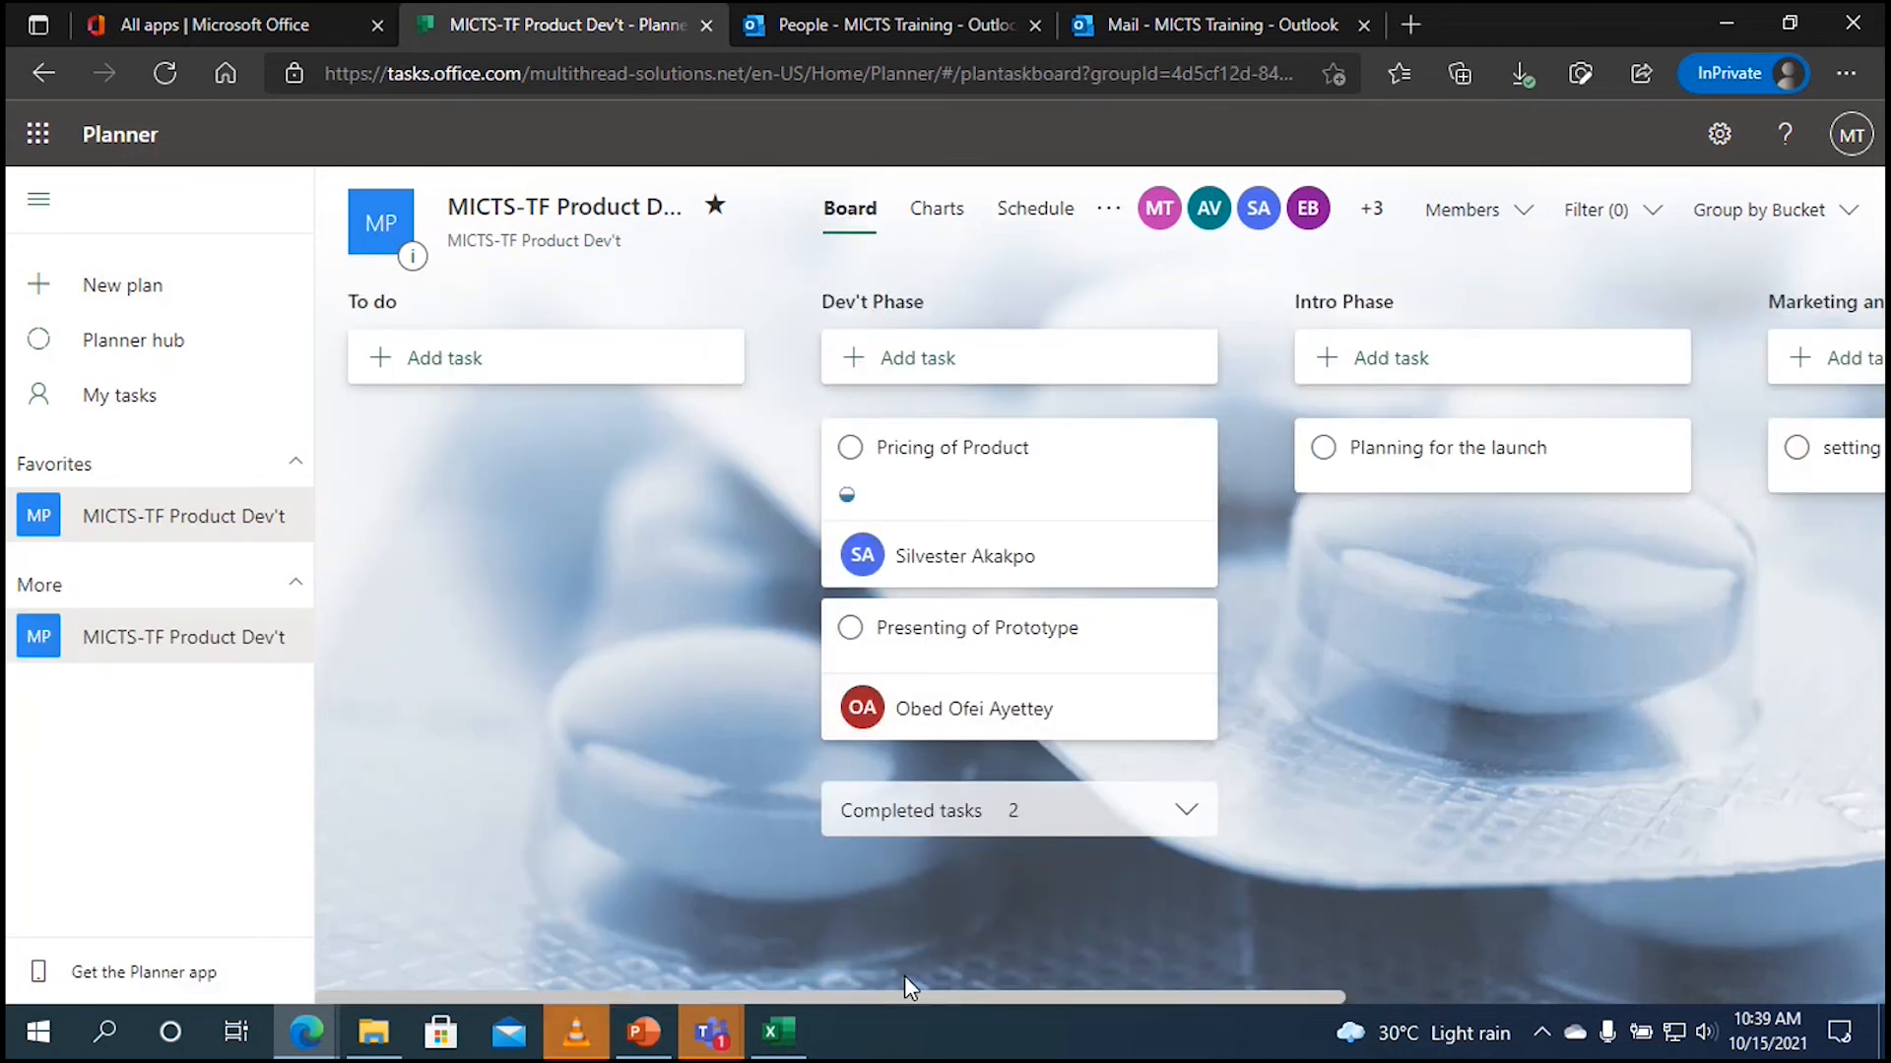
# Step: Go through My tasks and Planner hub back to the favourite plan and open Planning for the launch
pyautogui.moveTo(908, 990); pyautogui.dragTo(625, 764)
pyautogui.click(163, 405)
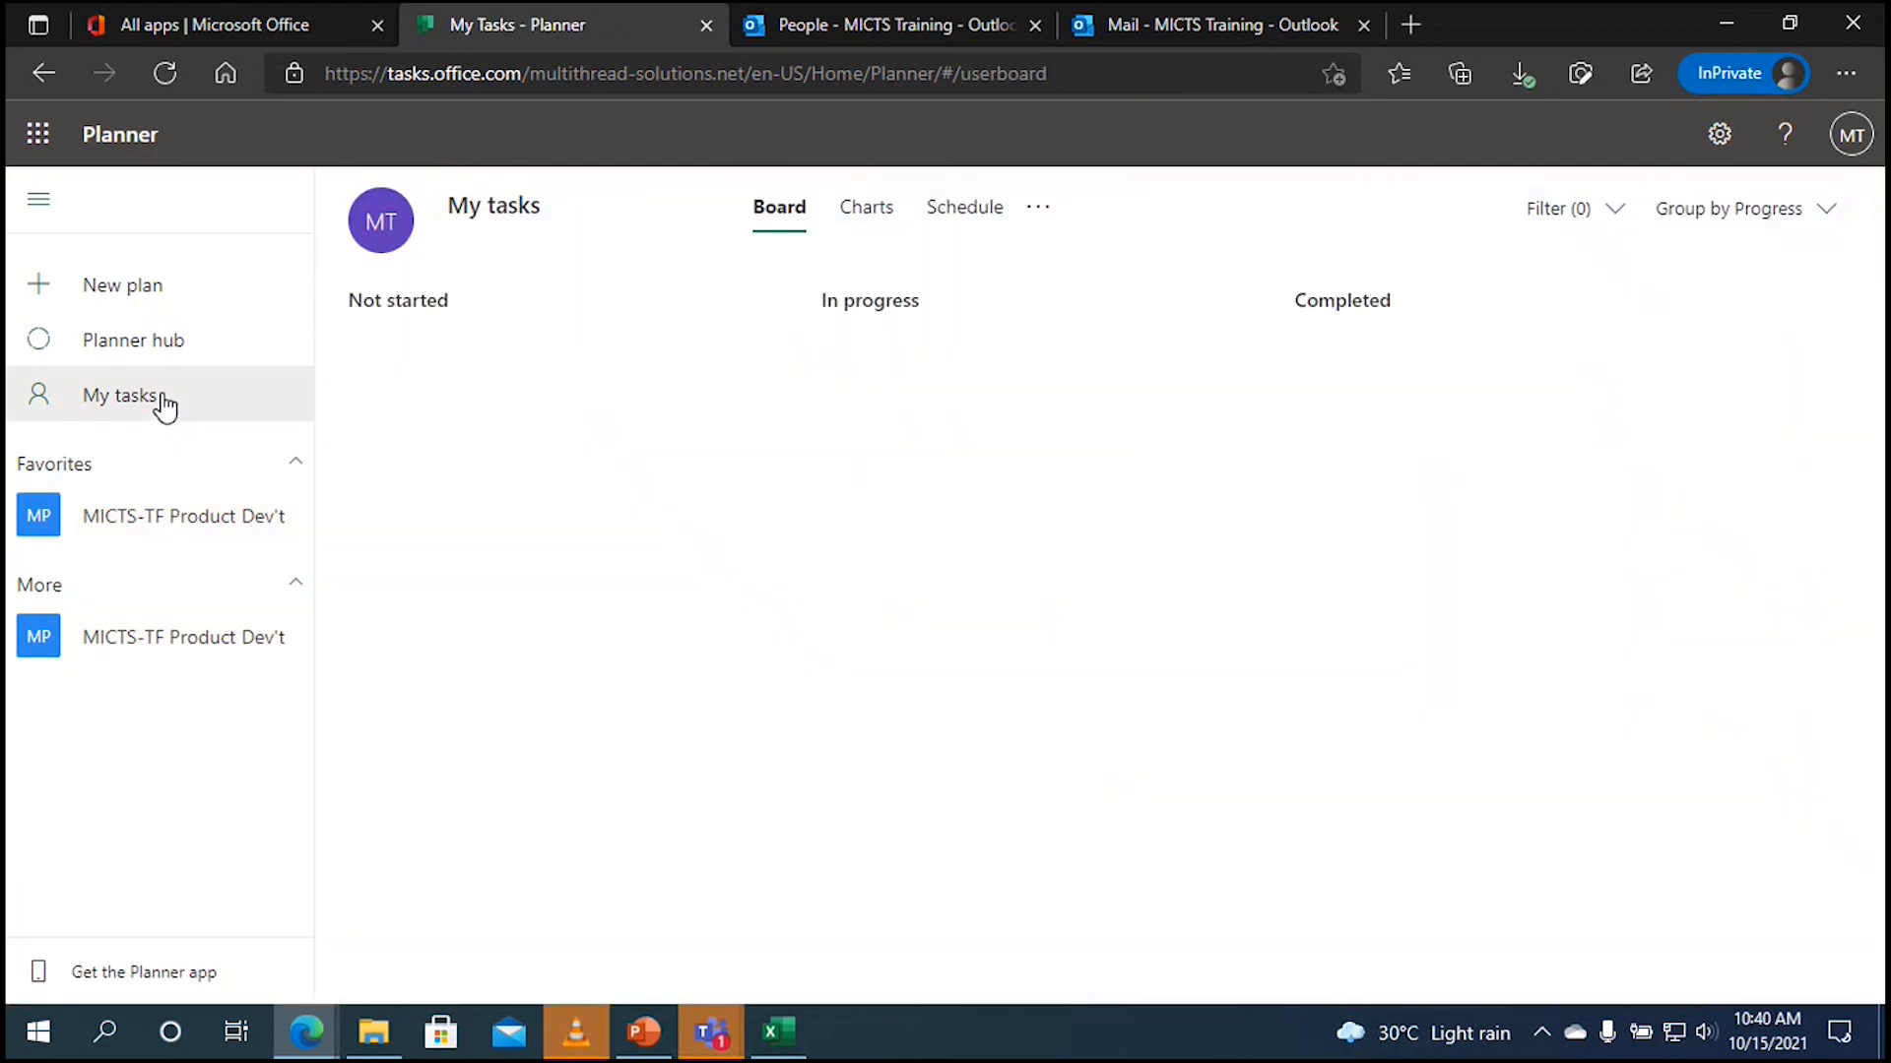
pyautogui.click(105, 352)
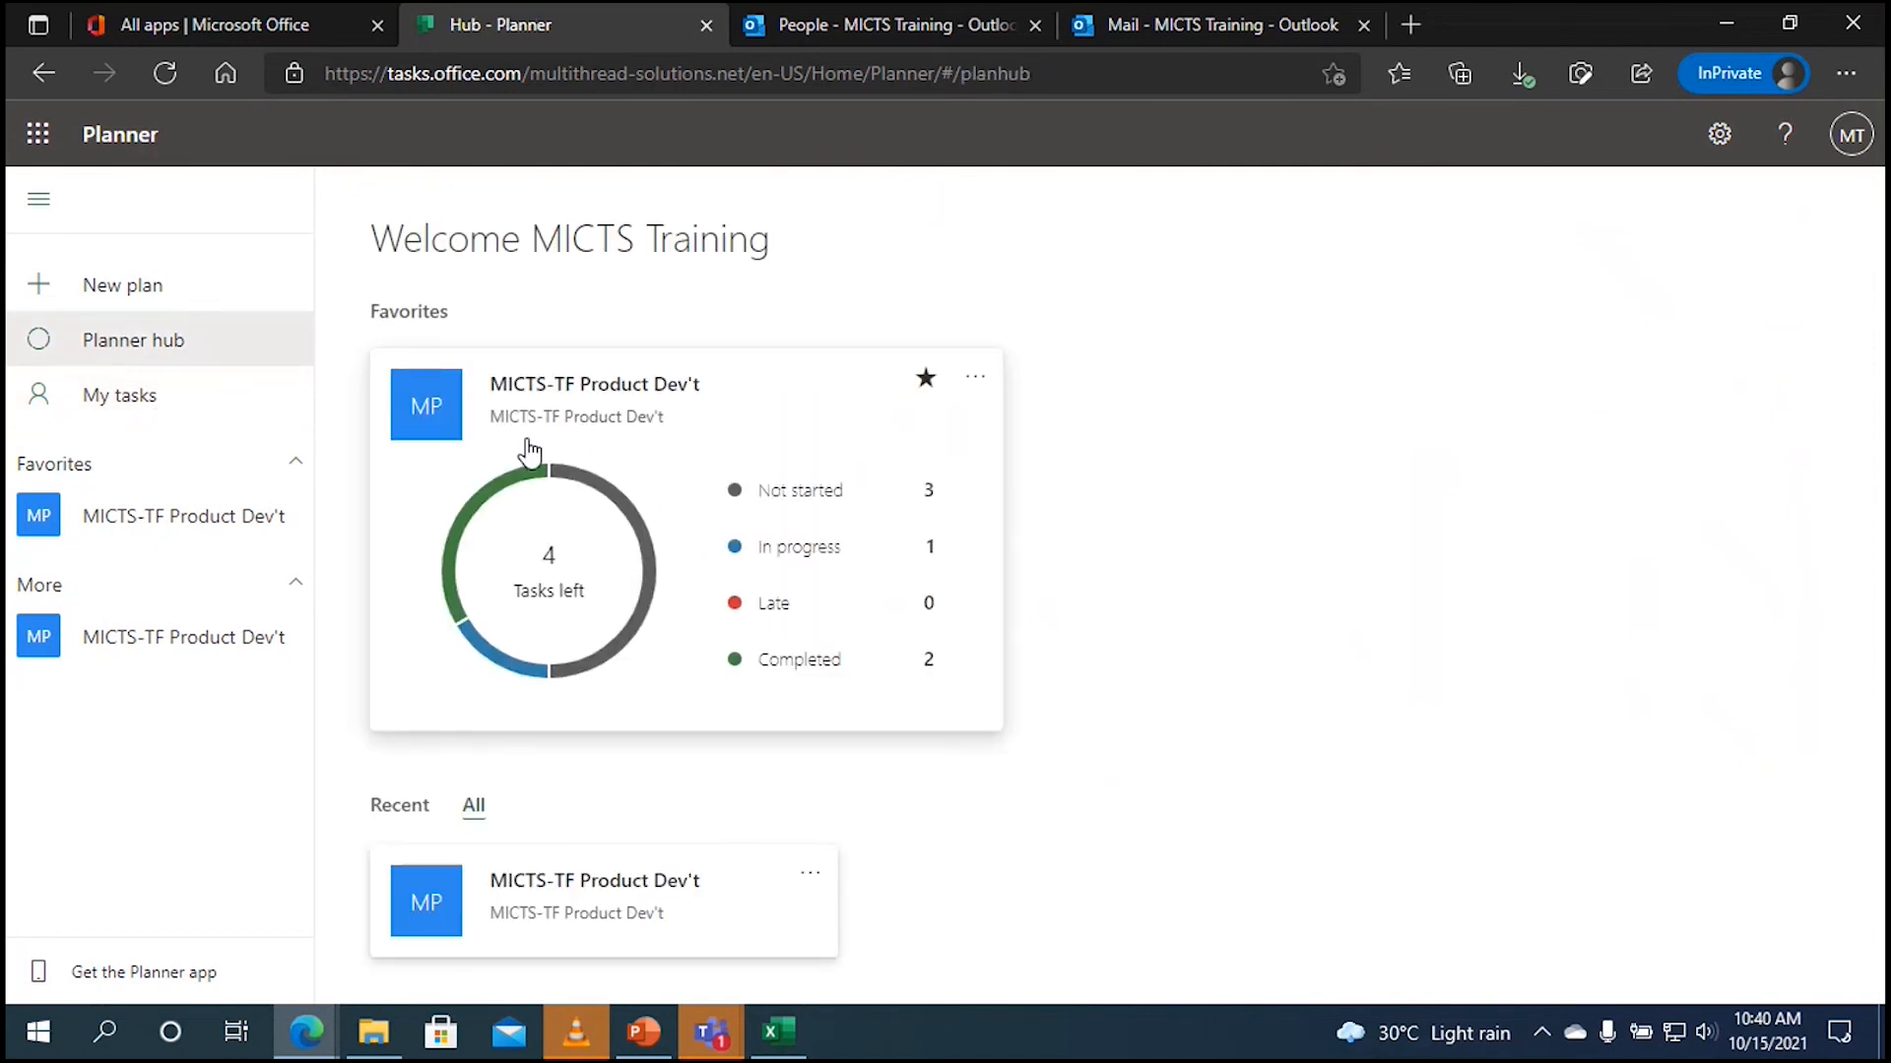
pyautogui.click(721, 440)
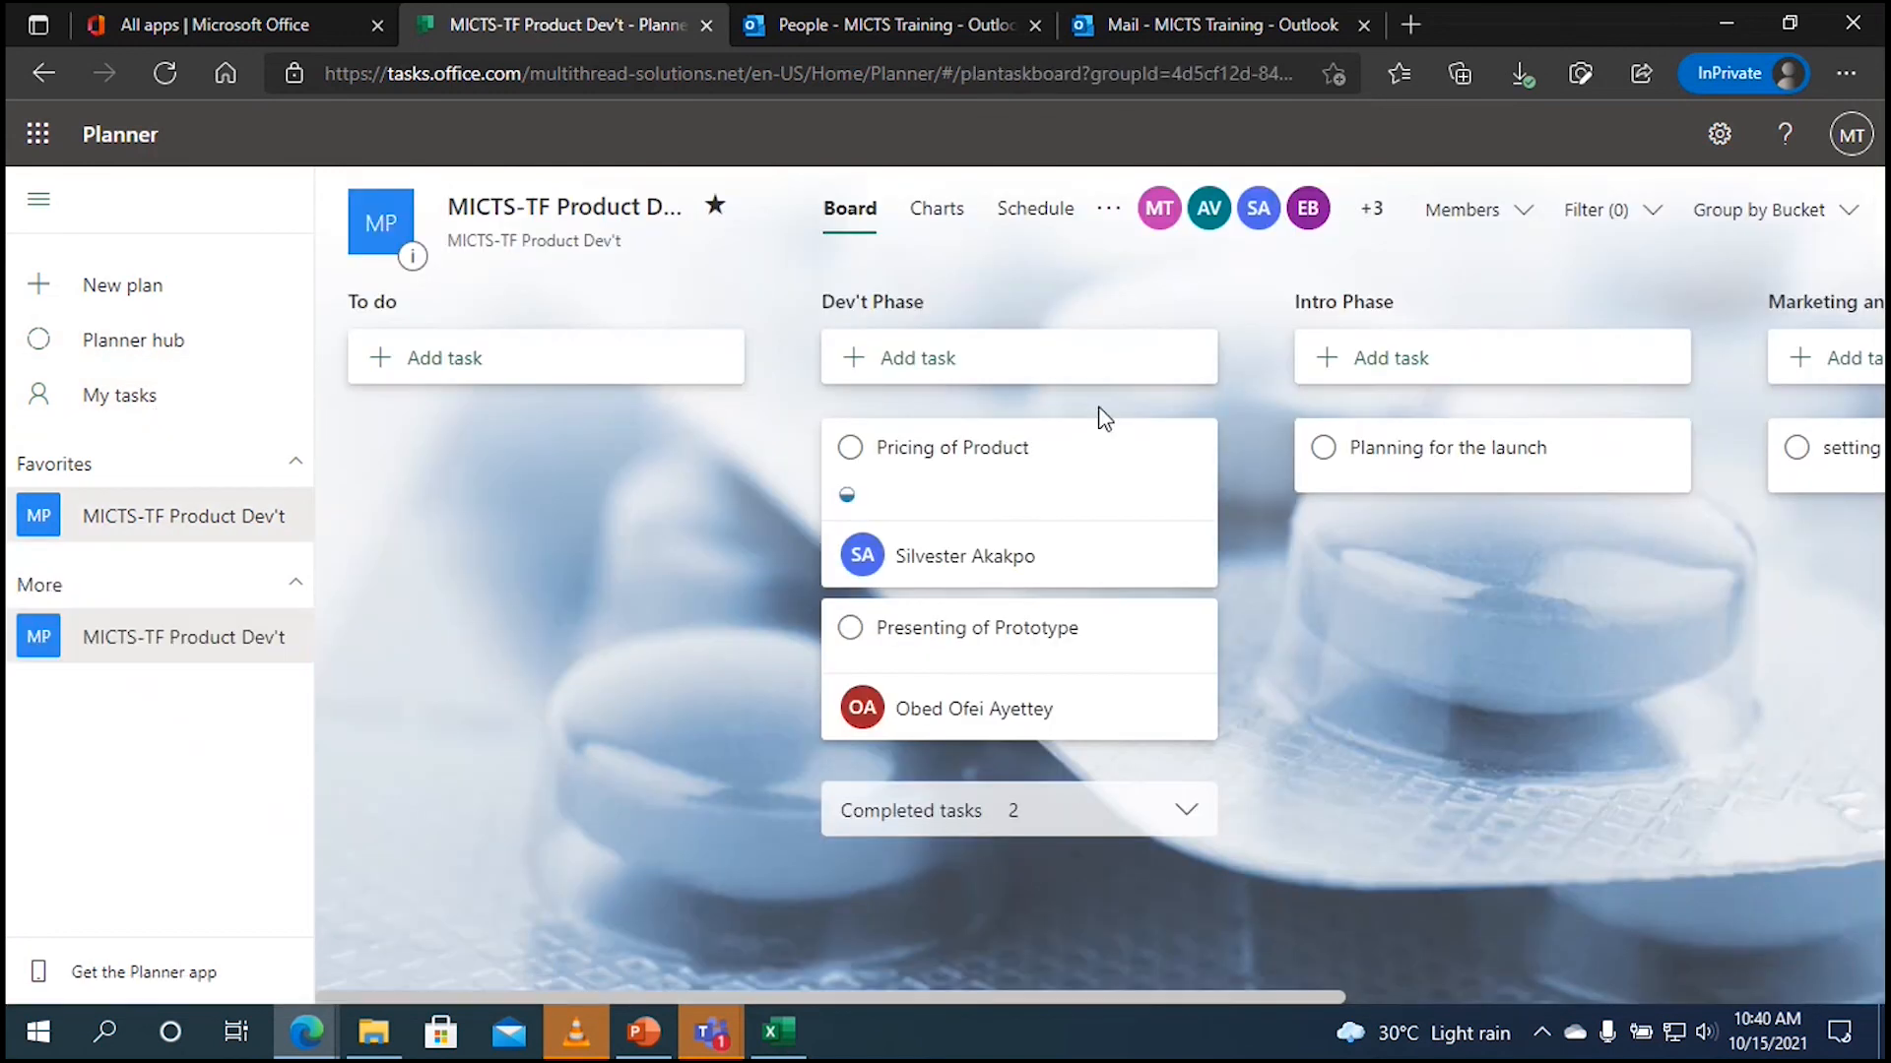
pyautogui.click(1528, 468)
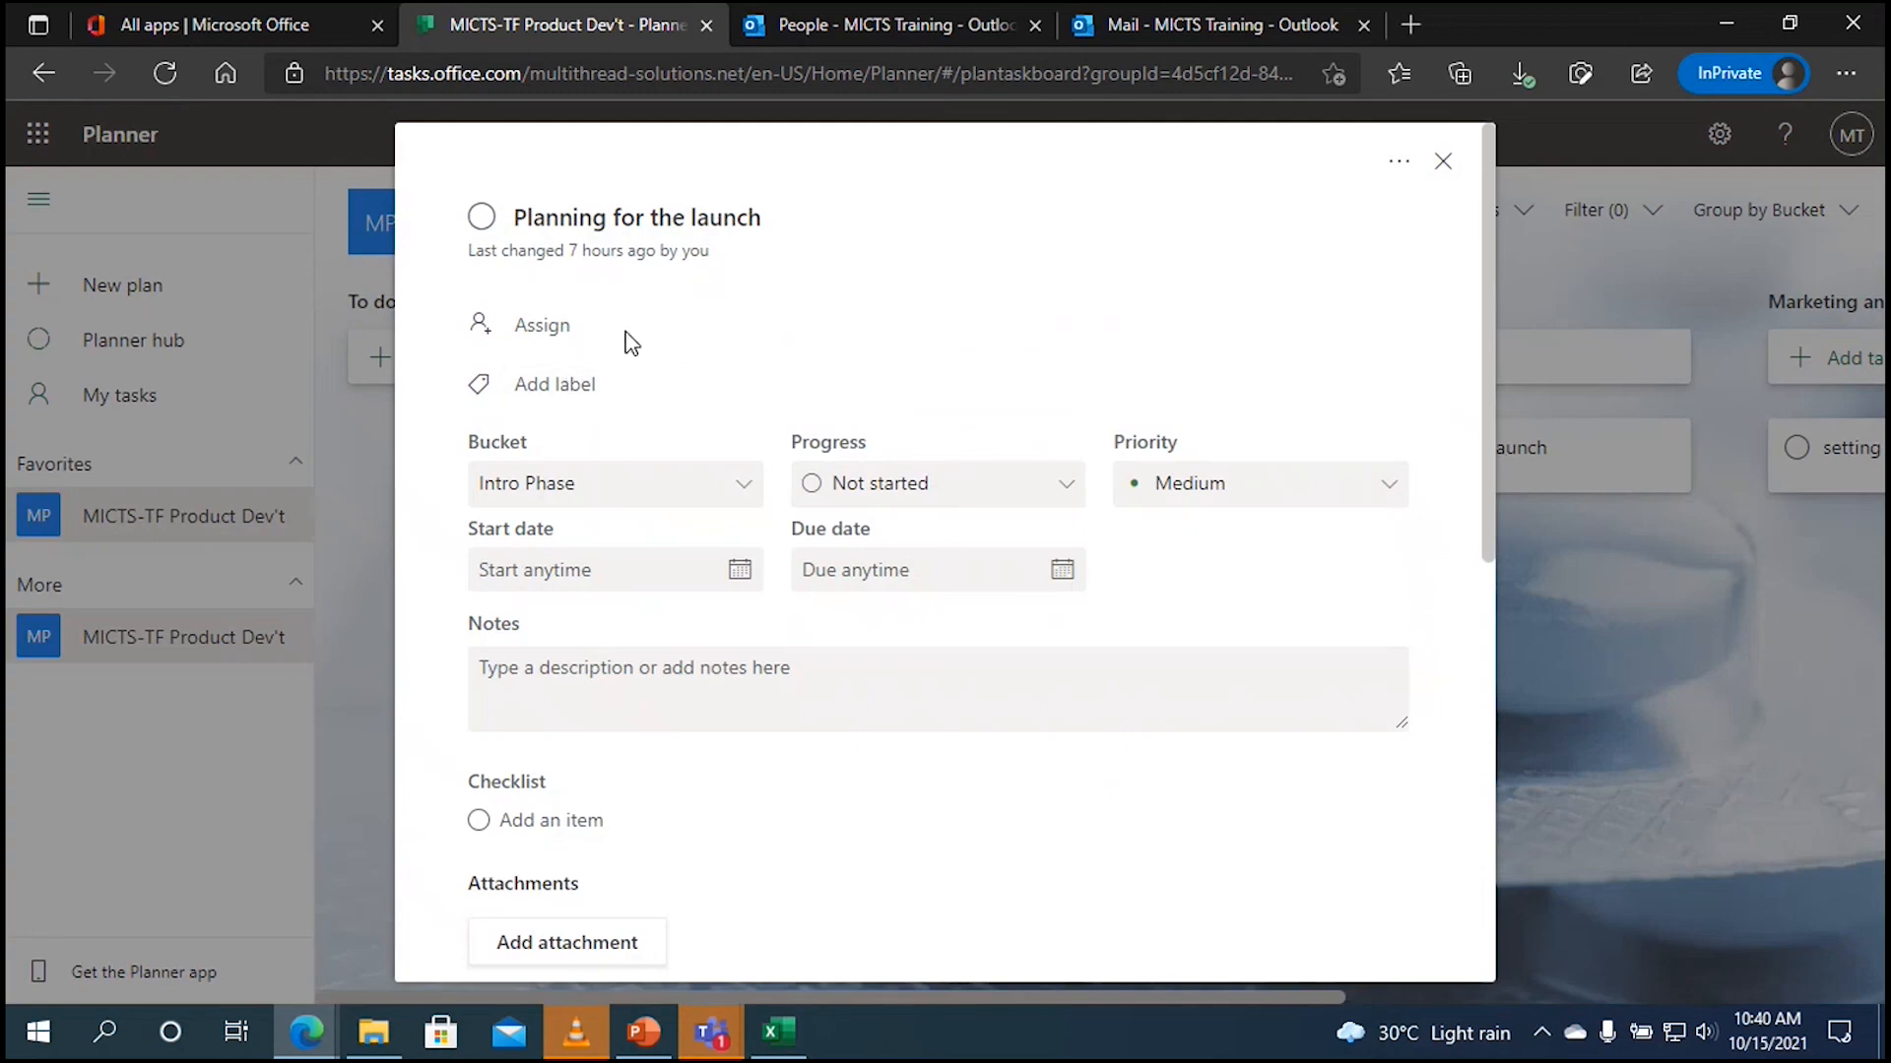
# Step: Assign Planning for the launch to your own account and find it under Not started in My tasks
pyautogui.moveTo(615, 332); pyautogui.dragTo(476, 320)
pyautogui.click(476, 320)
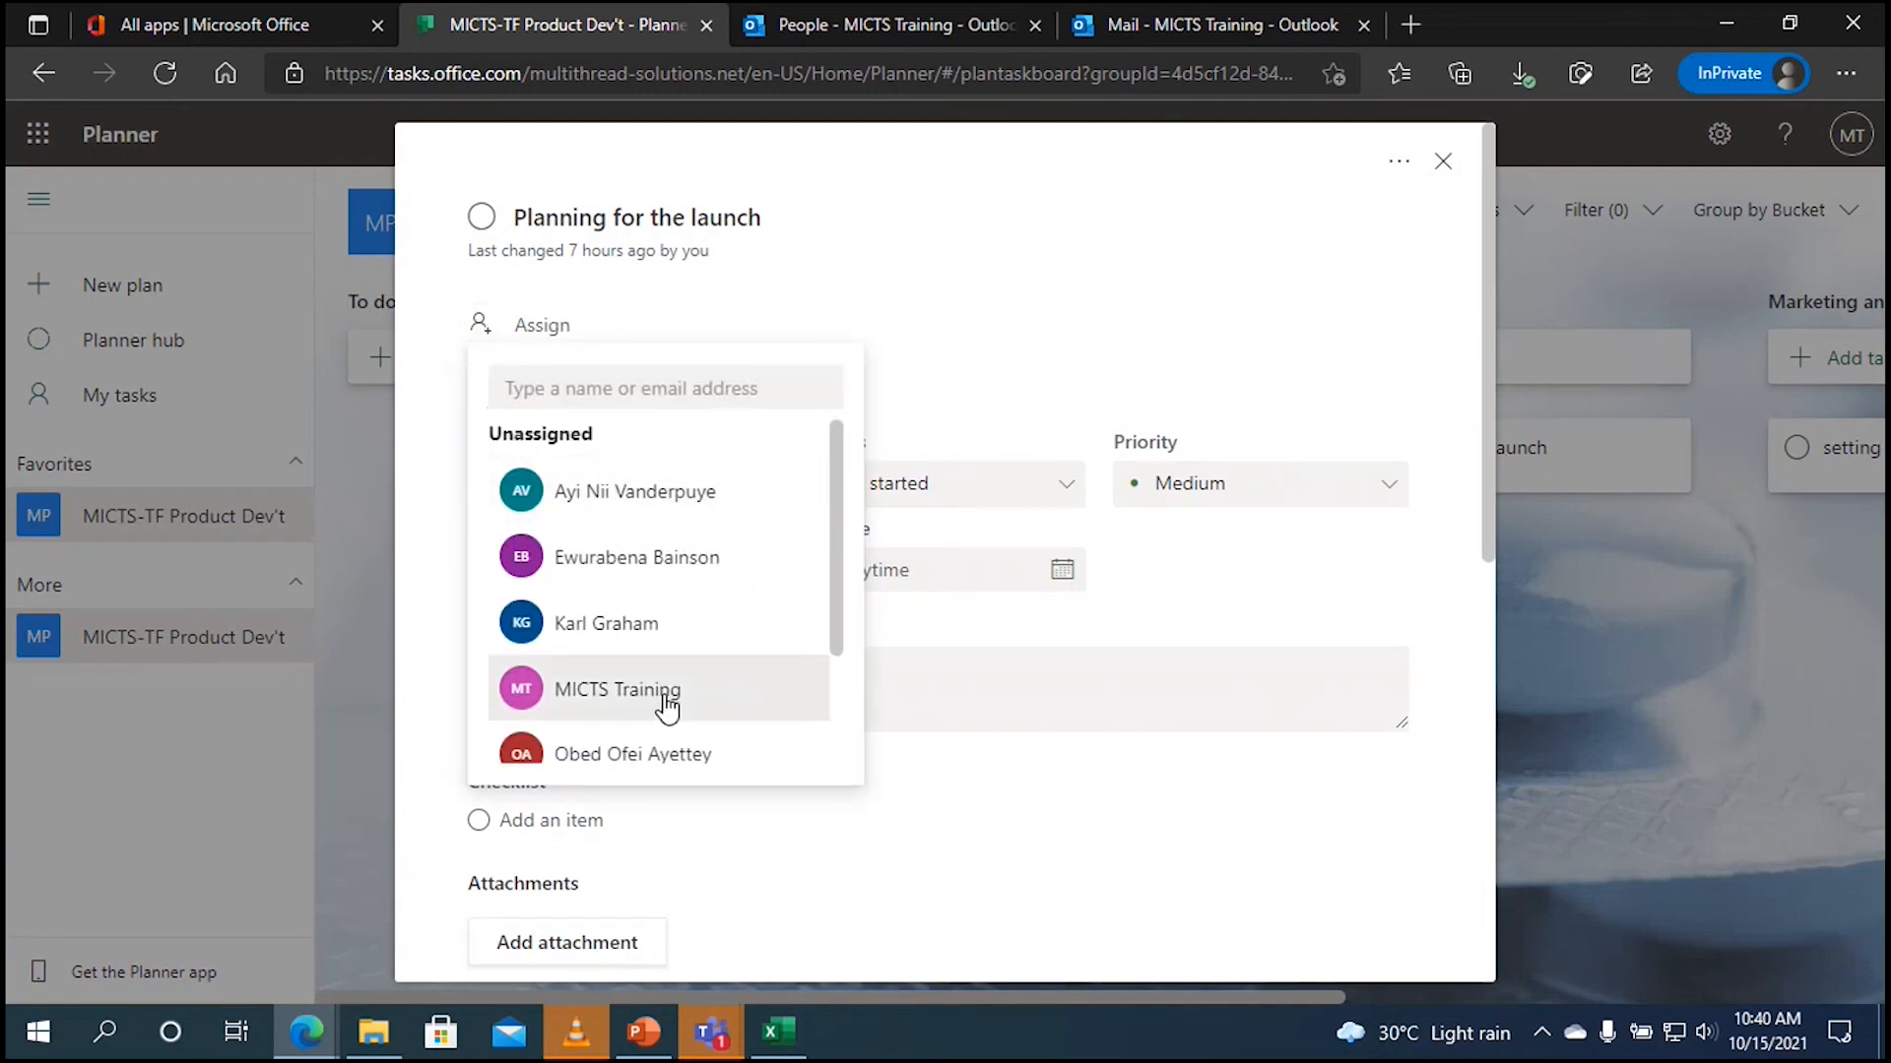
pyautogui.click(657, 702)
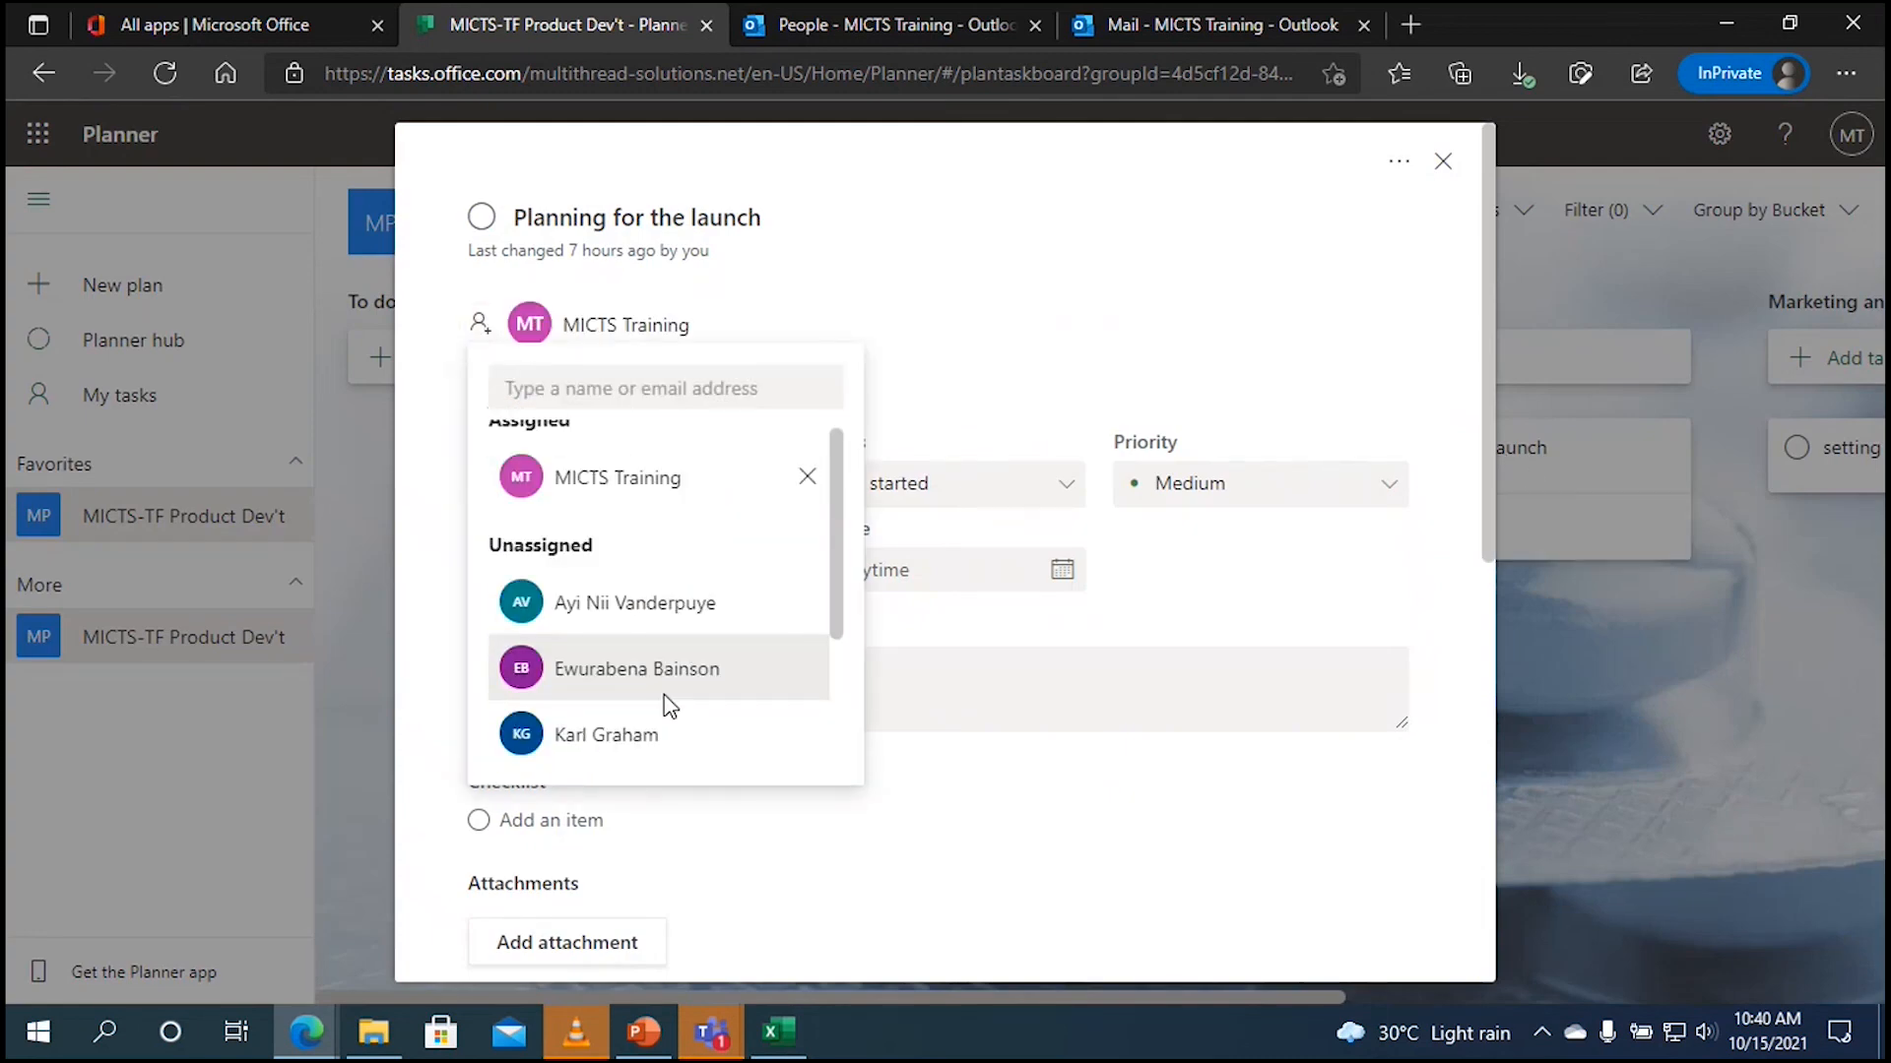
pyautogui.click(1443, 166)
pyautogui.click(139, 393)
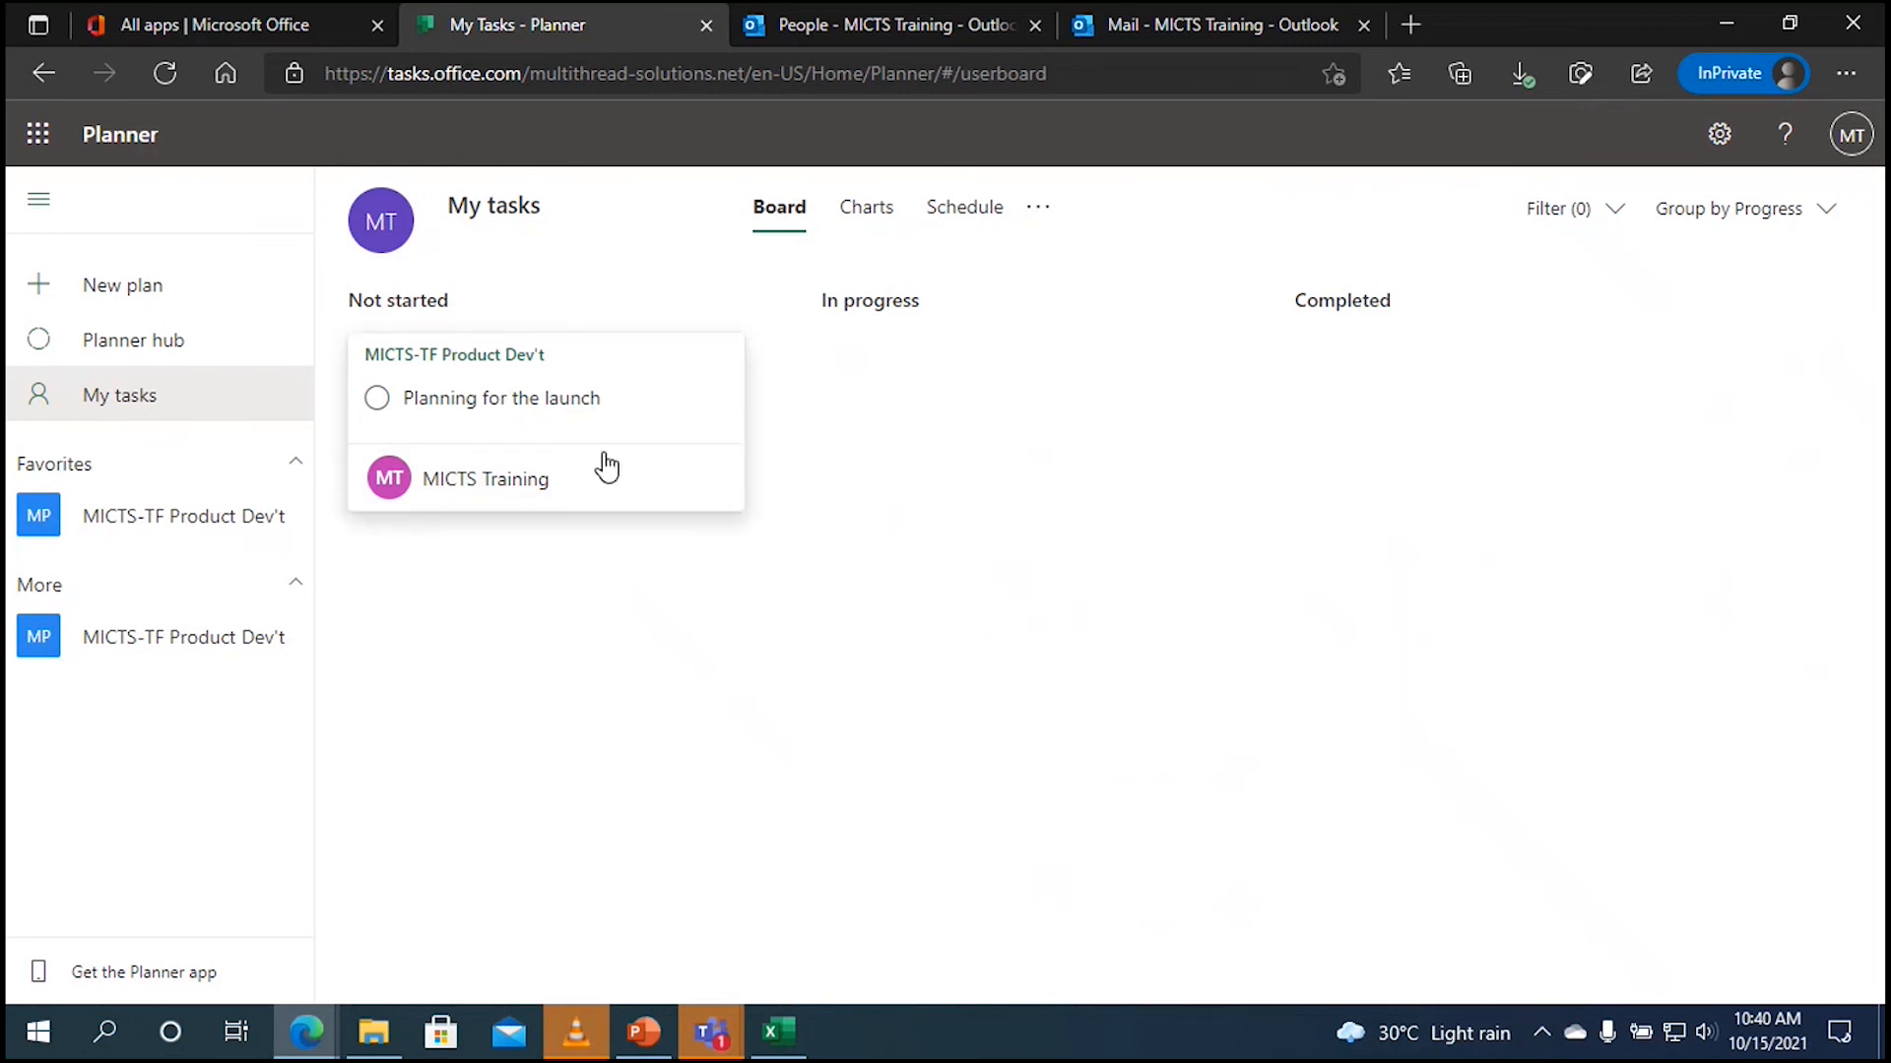
# Step: Change Planning for the launch's progress from Not started to In progress
pyautogui.click(555, 396)
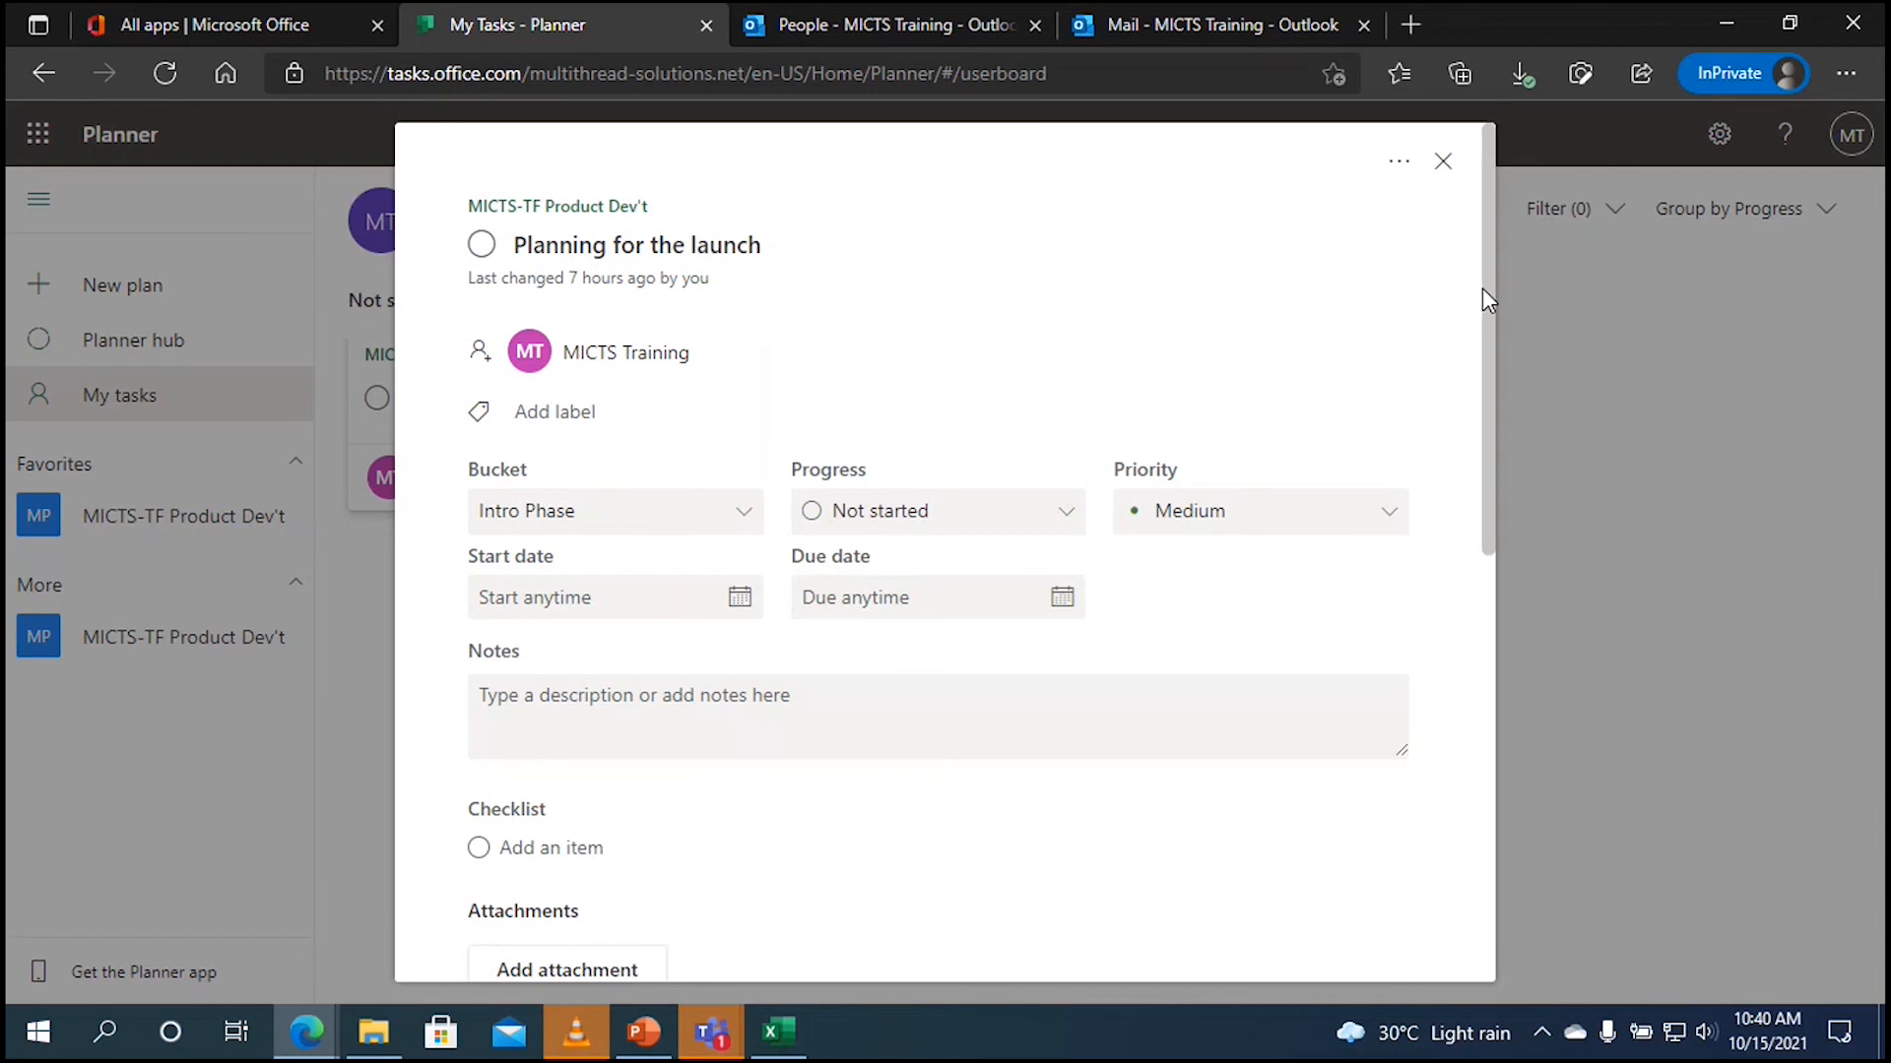
pyautogui.moveTo(1483, 295); pyautogui.dragTo(1485, 412)
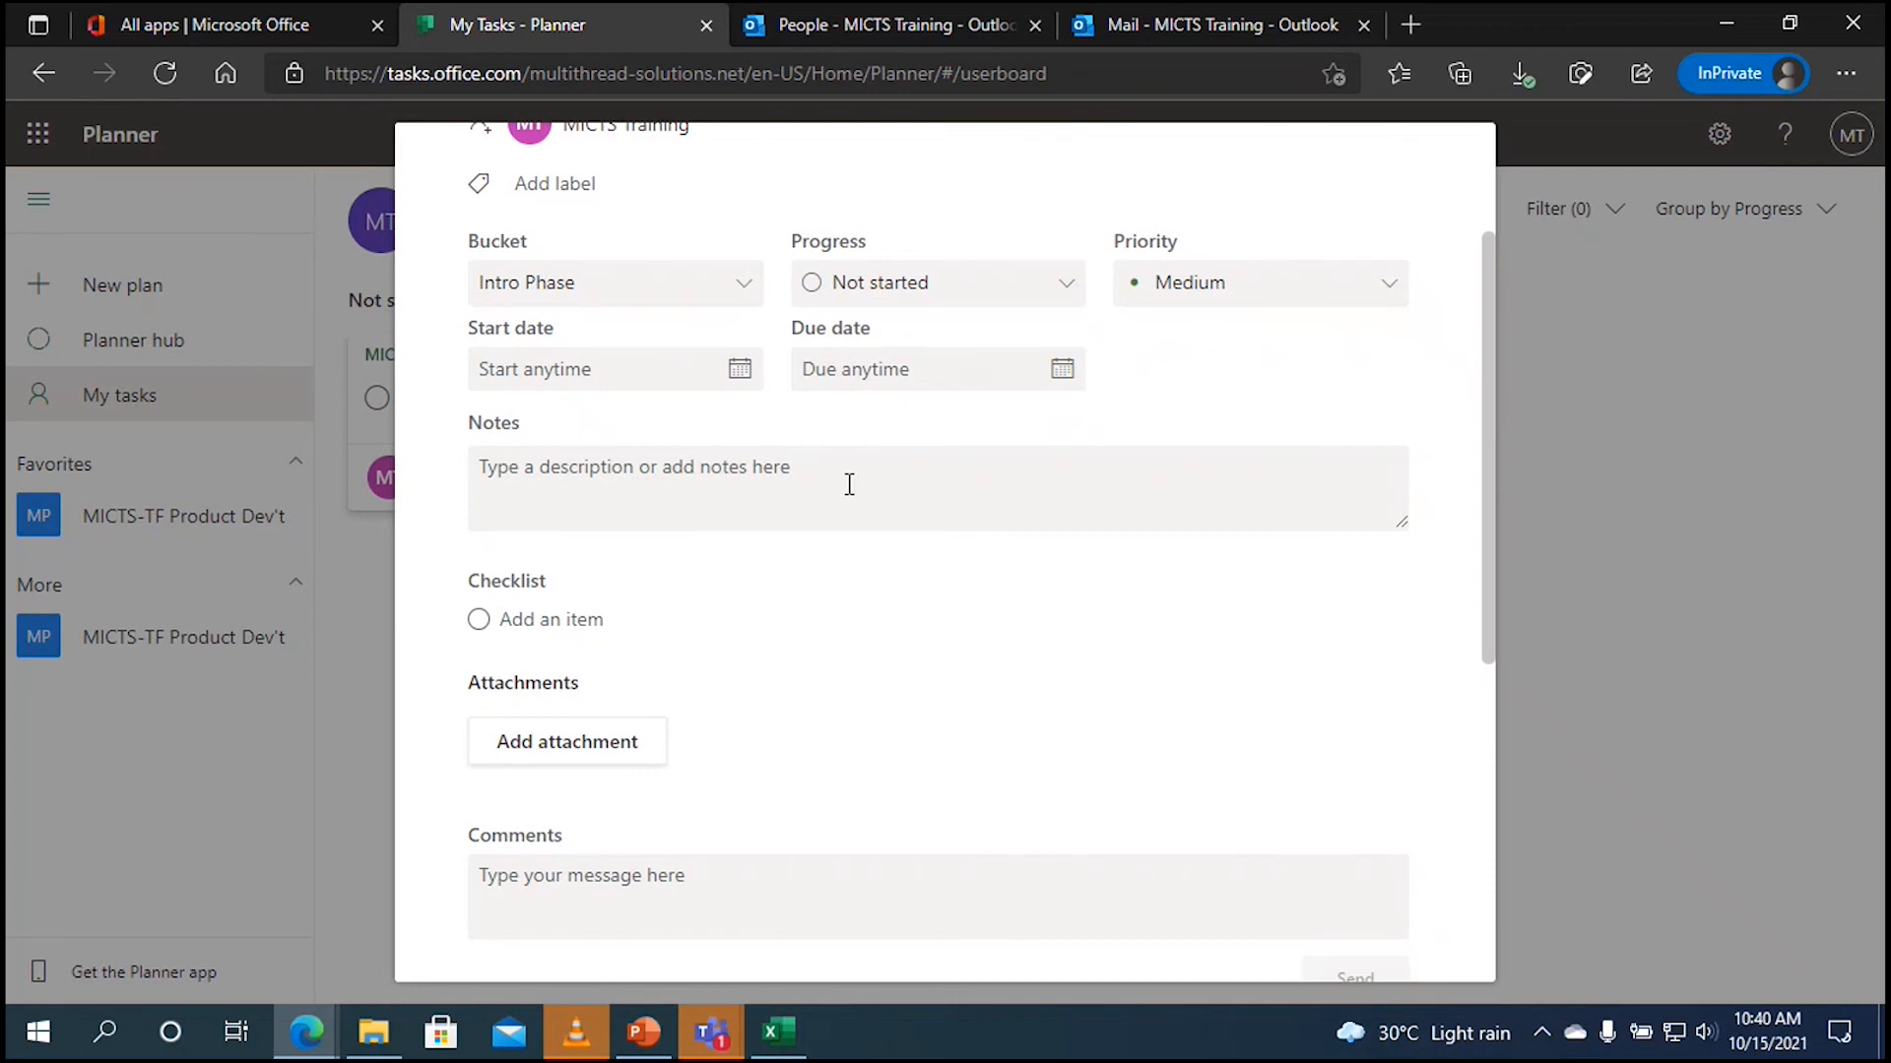
pyautogui.click(1064, 299)
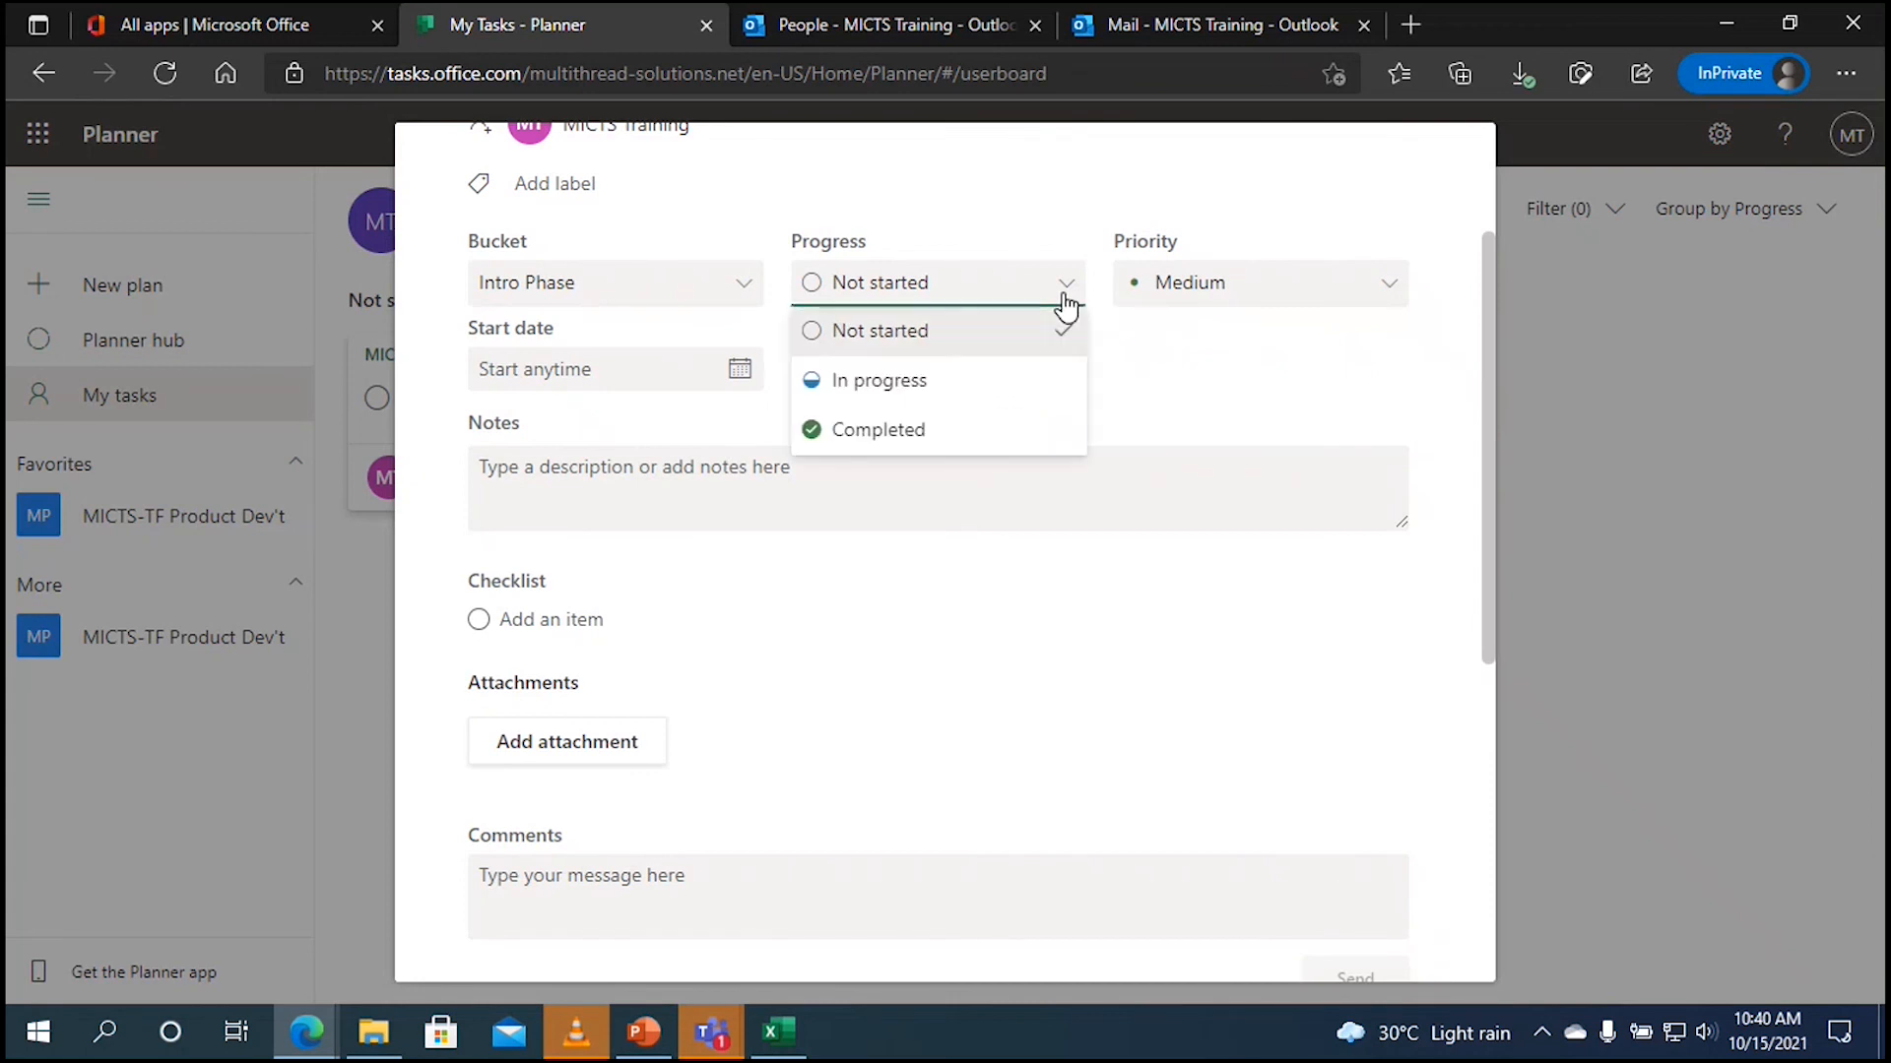
pyautogui.click(1014, 384)
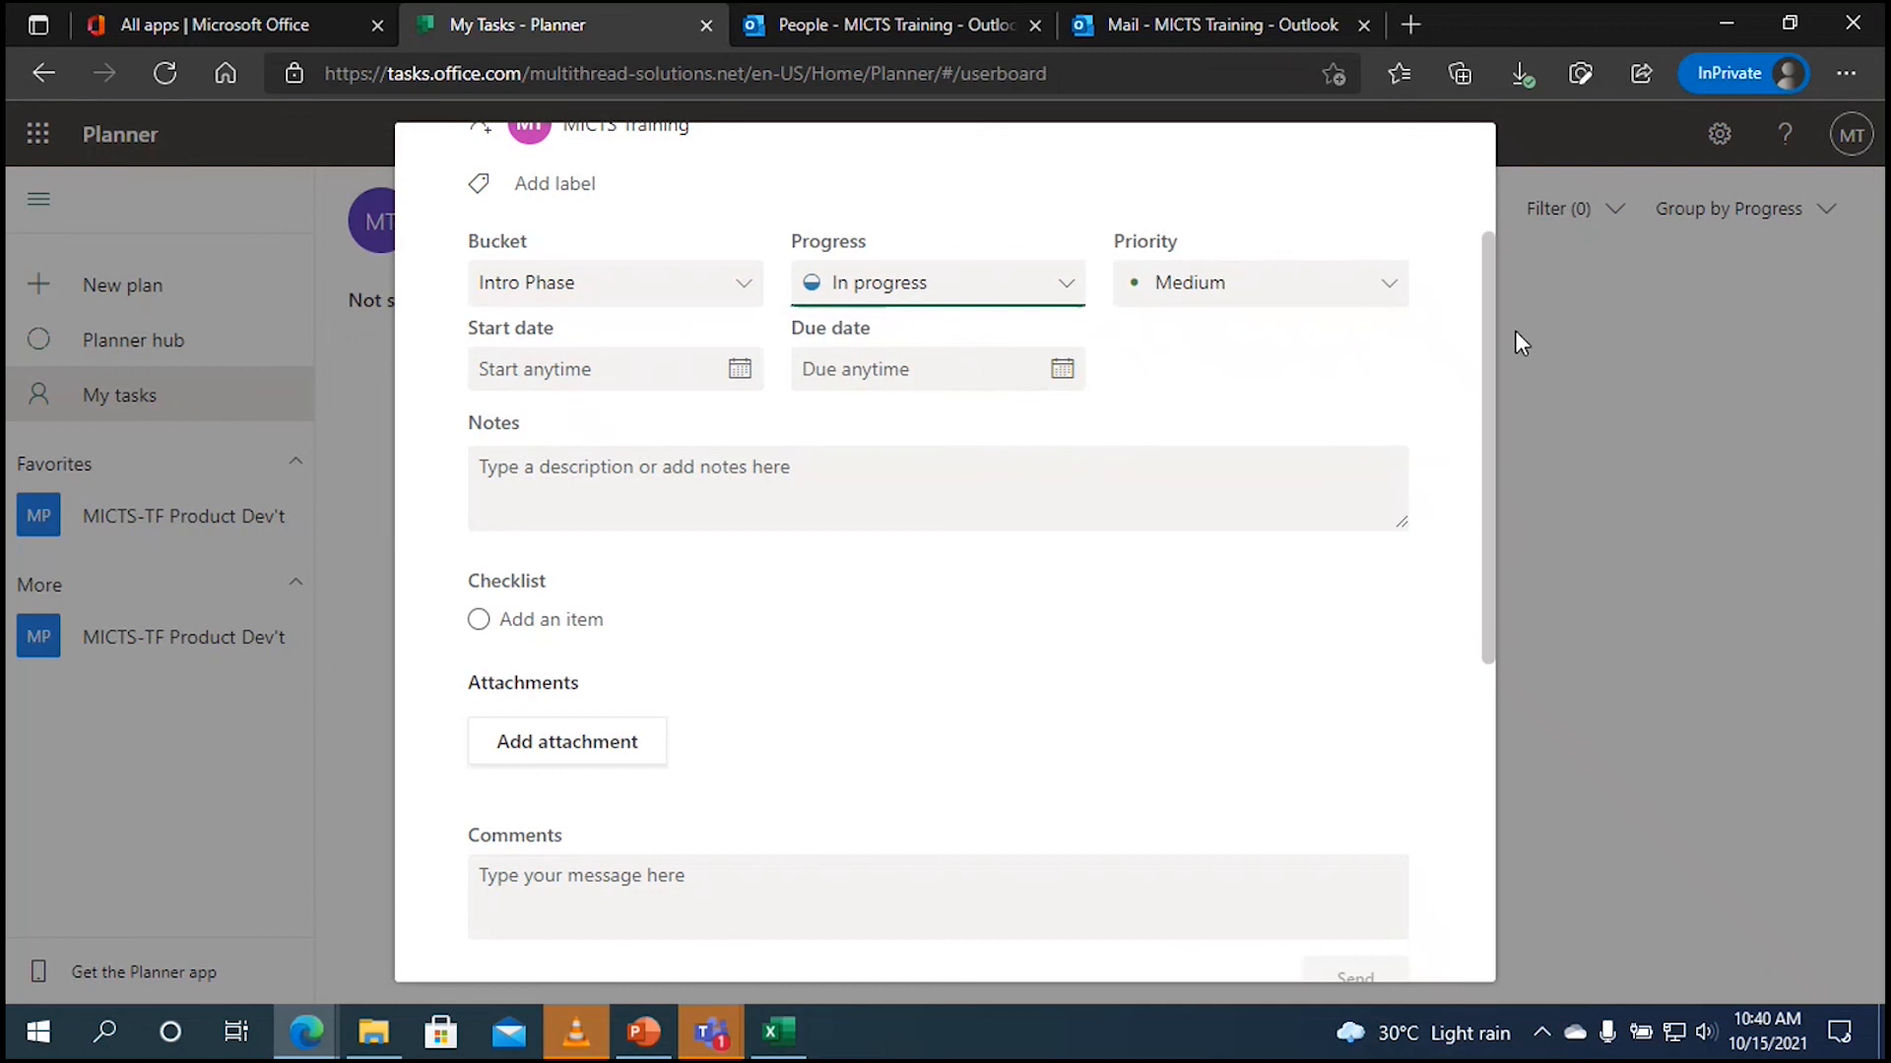
pyautogui.moveTo(1486, 339); pyautogui.dragTo(1483, 496)
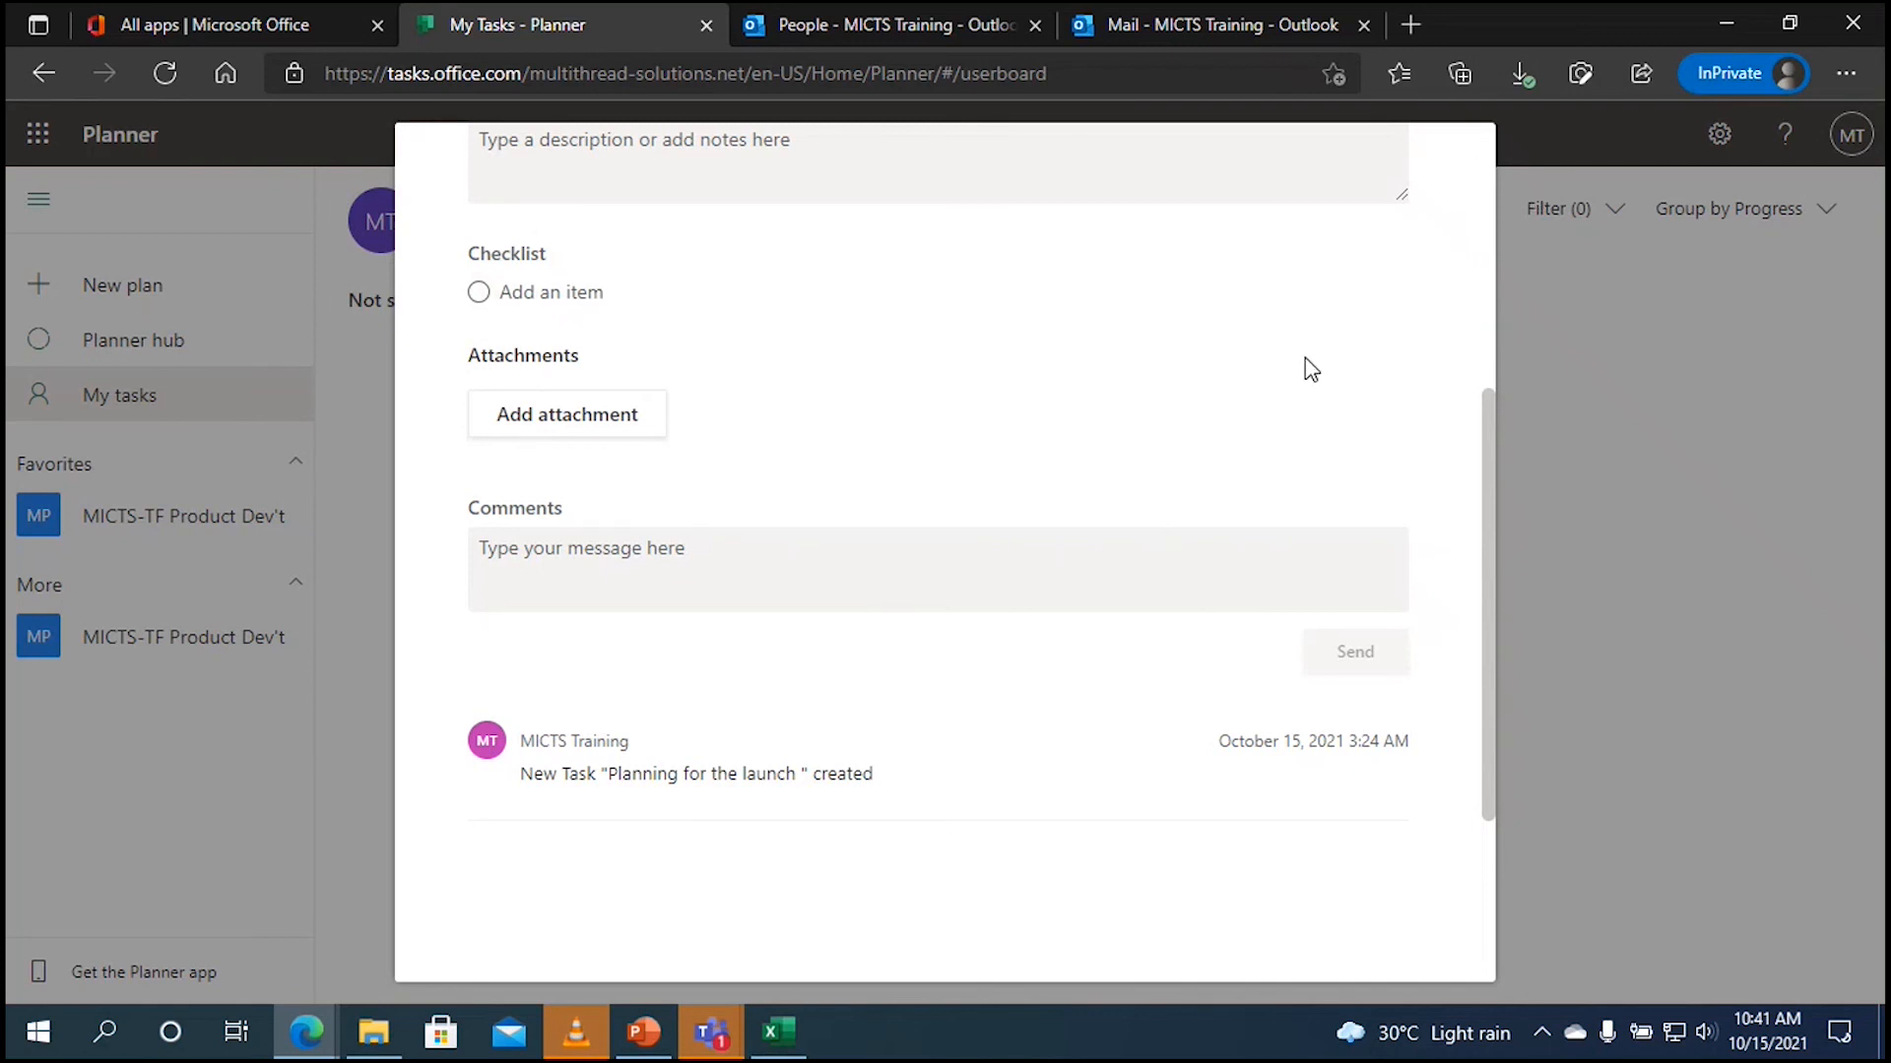
pyautogui.moveTo(1490, 433); pyautogui.dragTo(1499, 174)
pyautogui.click(1443, 137)
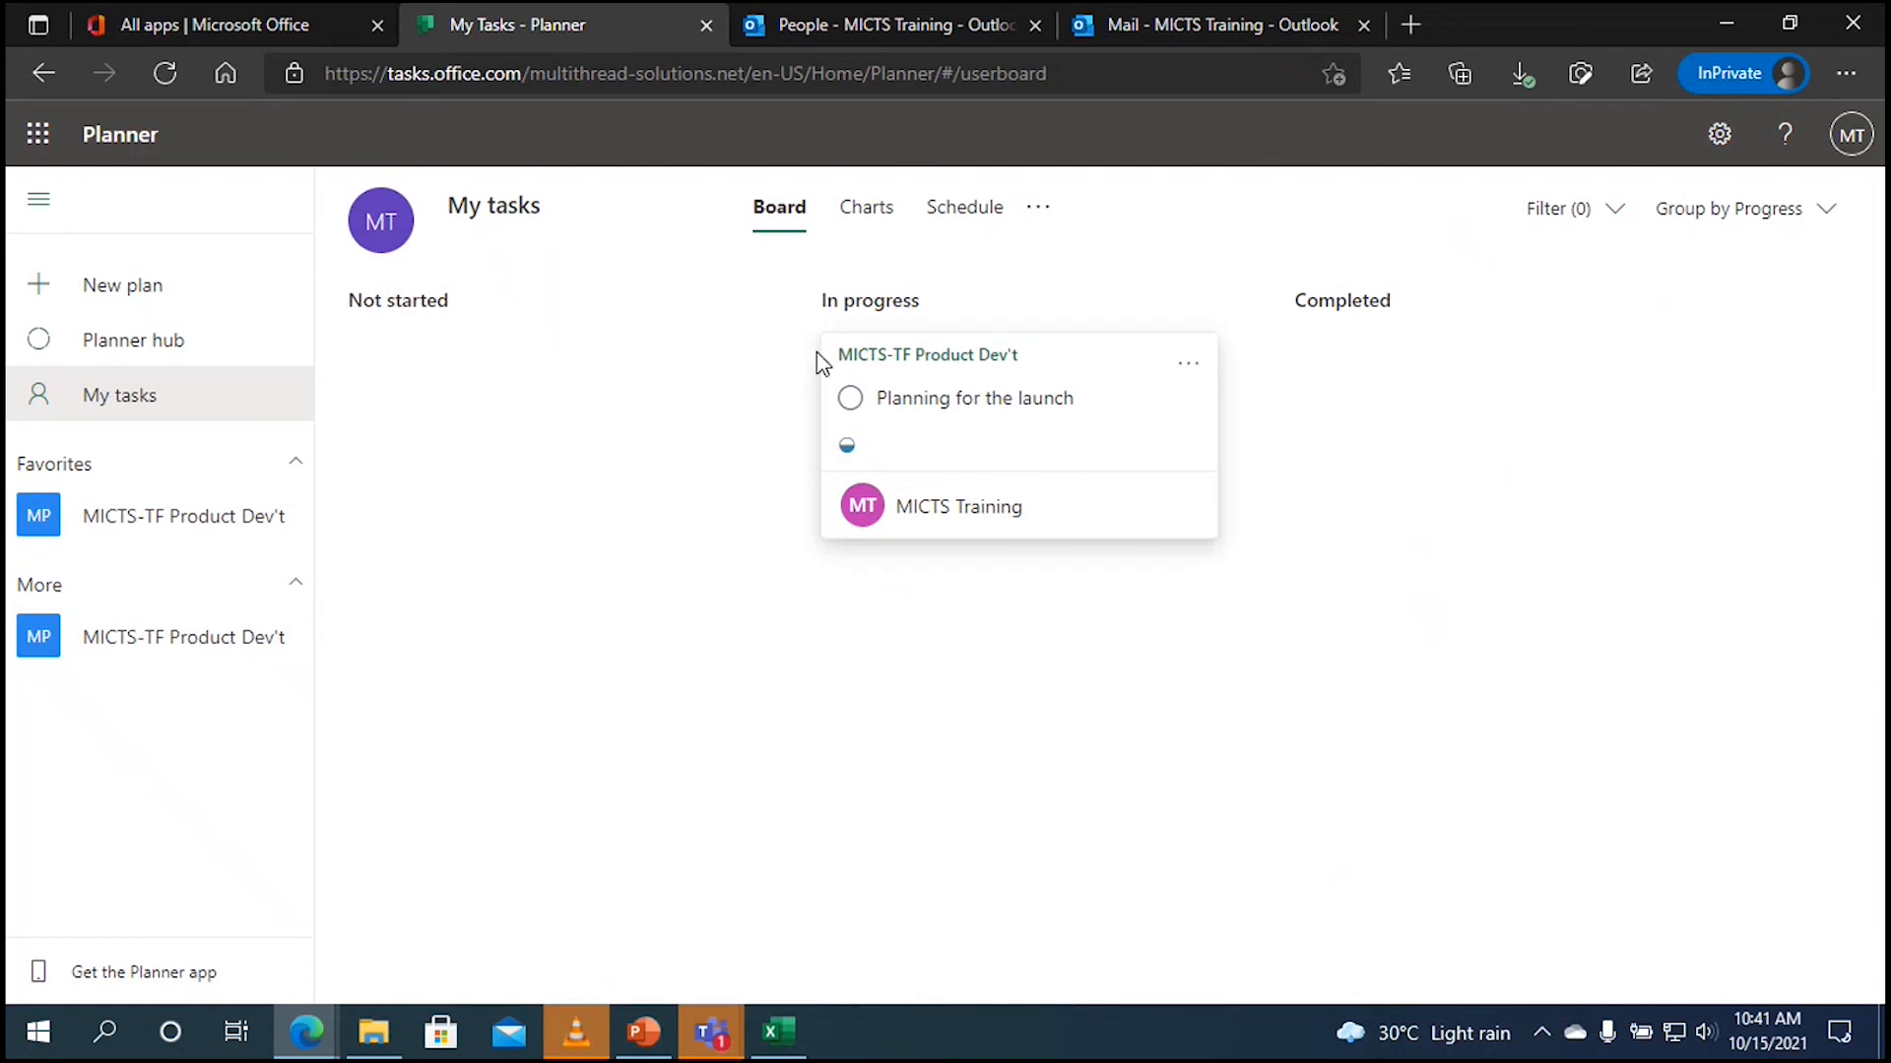
# Step: Review my tasks as status and priority charts and on the October 2021 calendar, then return to the board
pyautogui.click(879, 213)
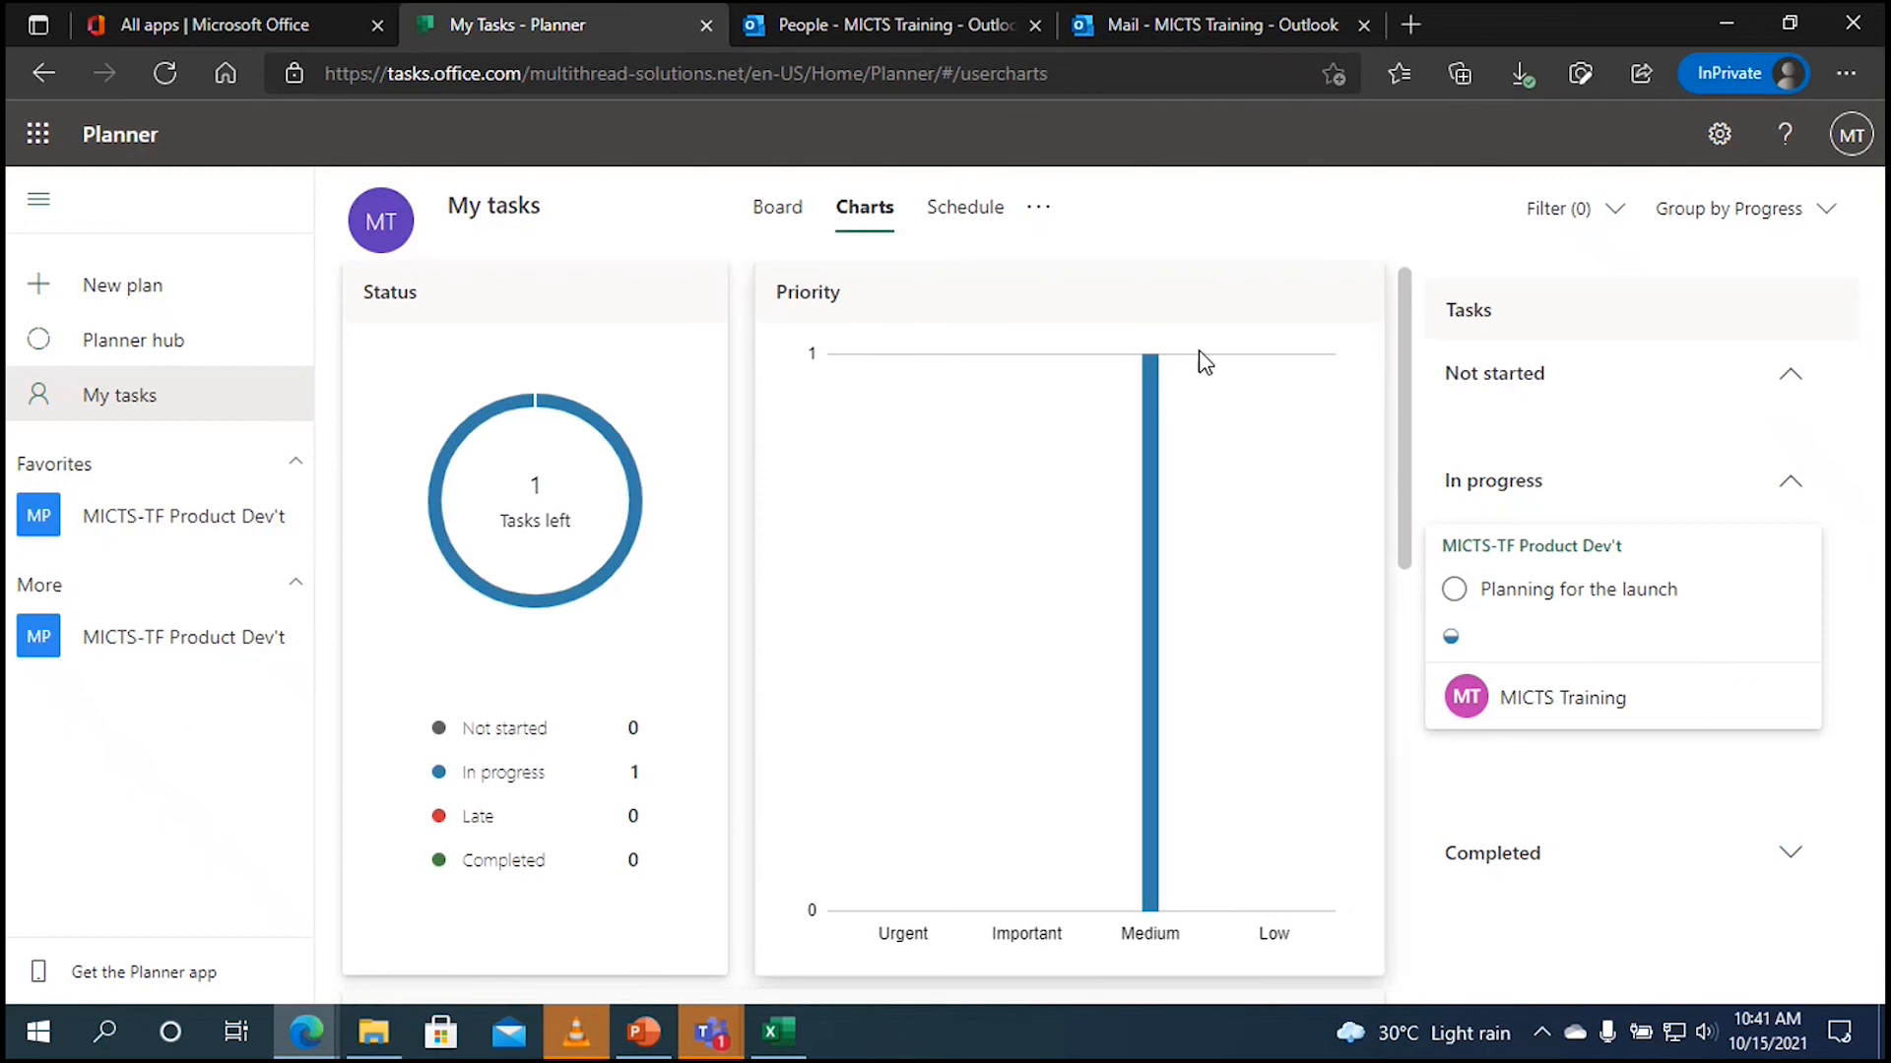
pyautogui.moveTo(1407, 347); pyautogui.dragTo(1408, 384)
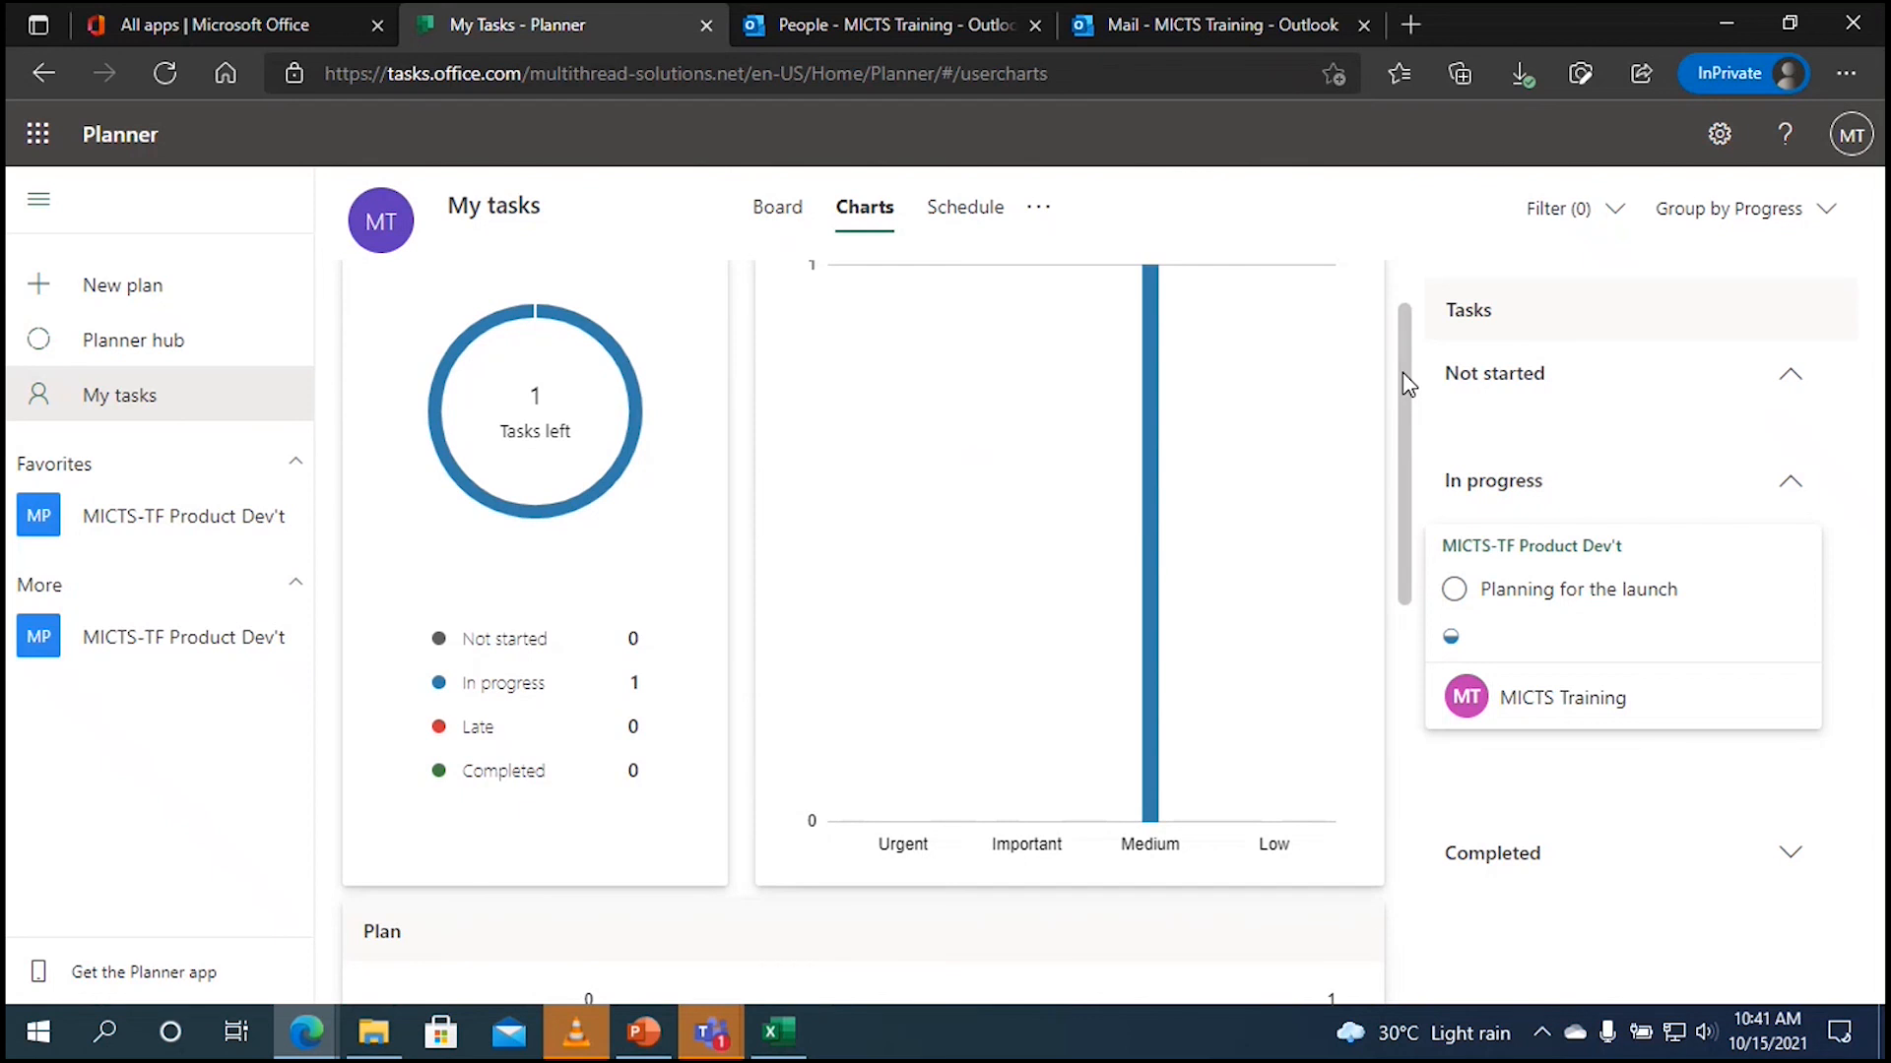
pyautogui.moveTo(1402, 372); pyautogui.dragTo(1389, 423)
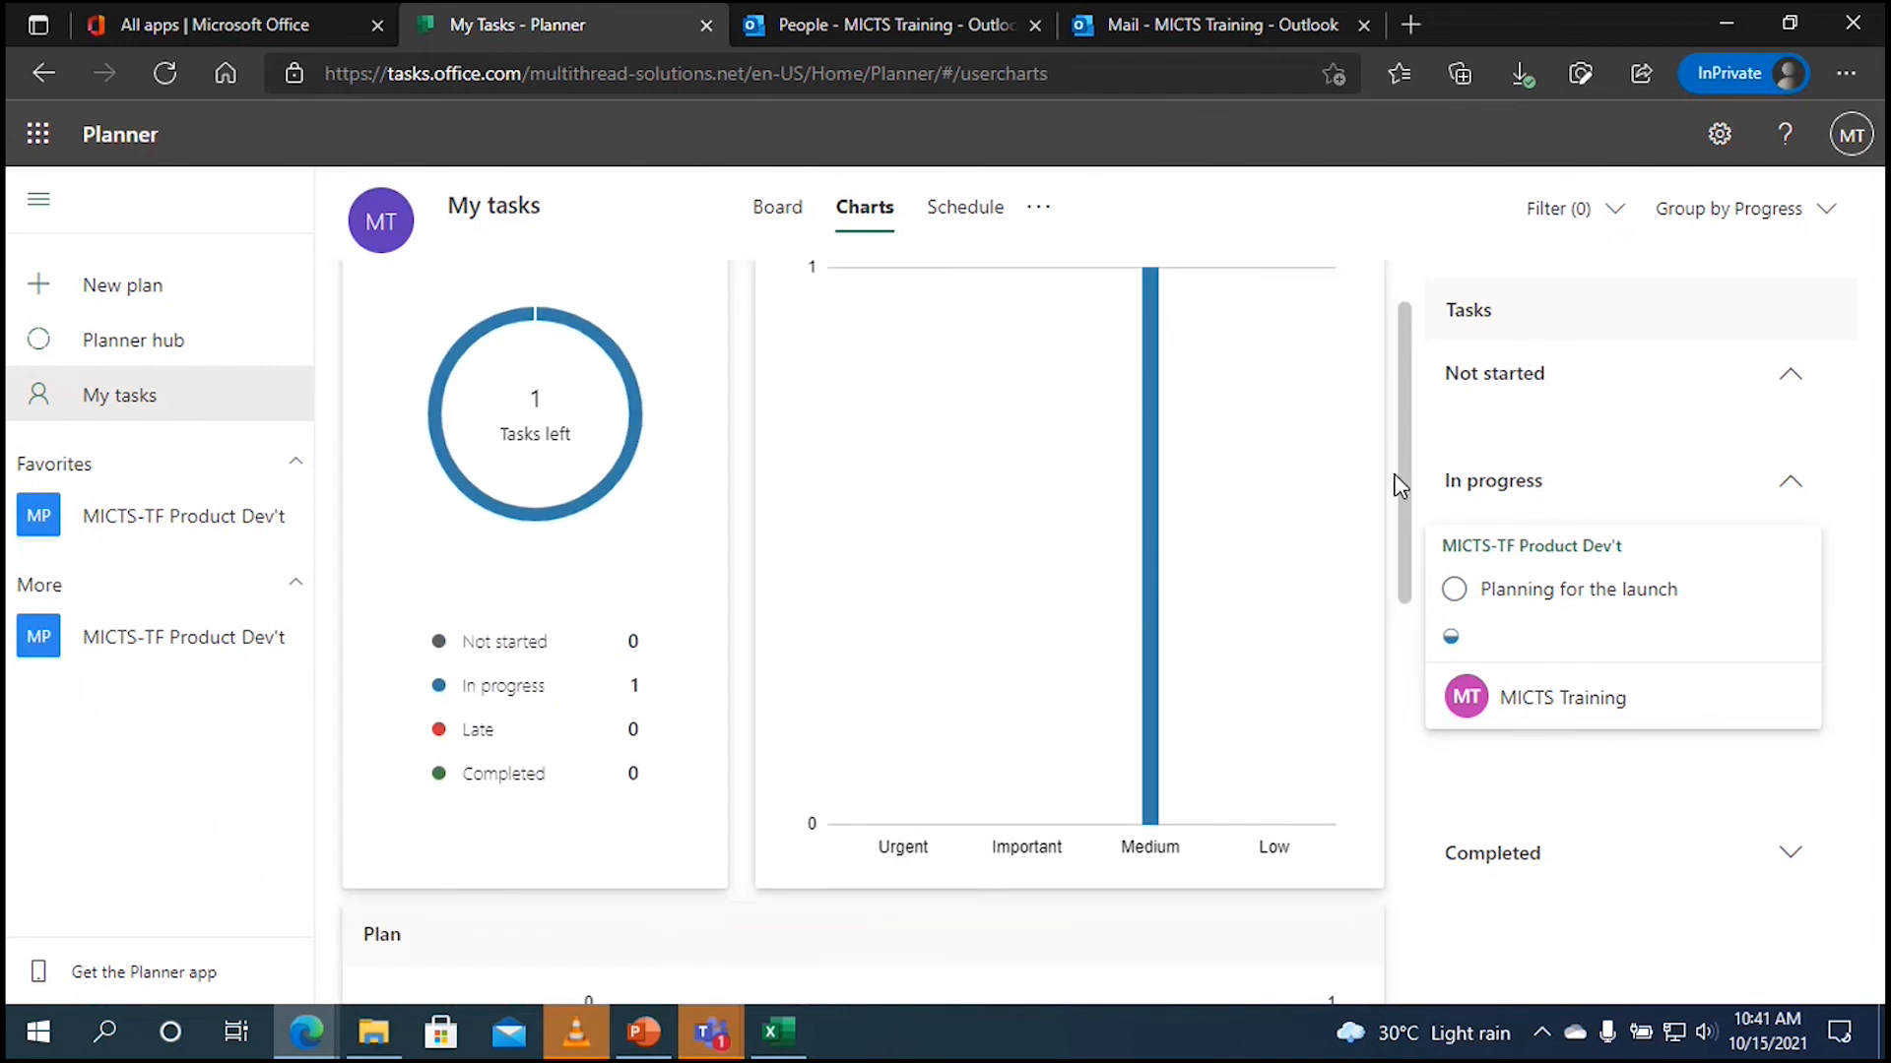
pyautogui.click(980, 229)
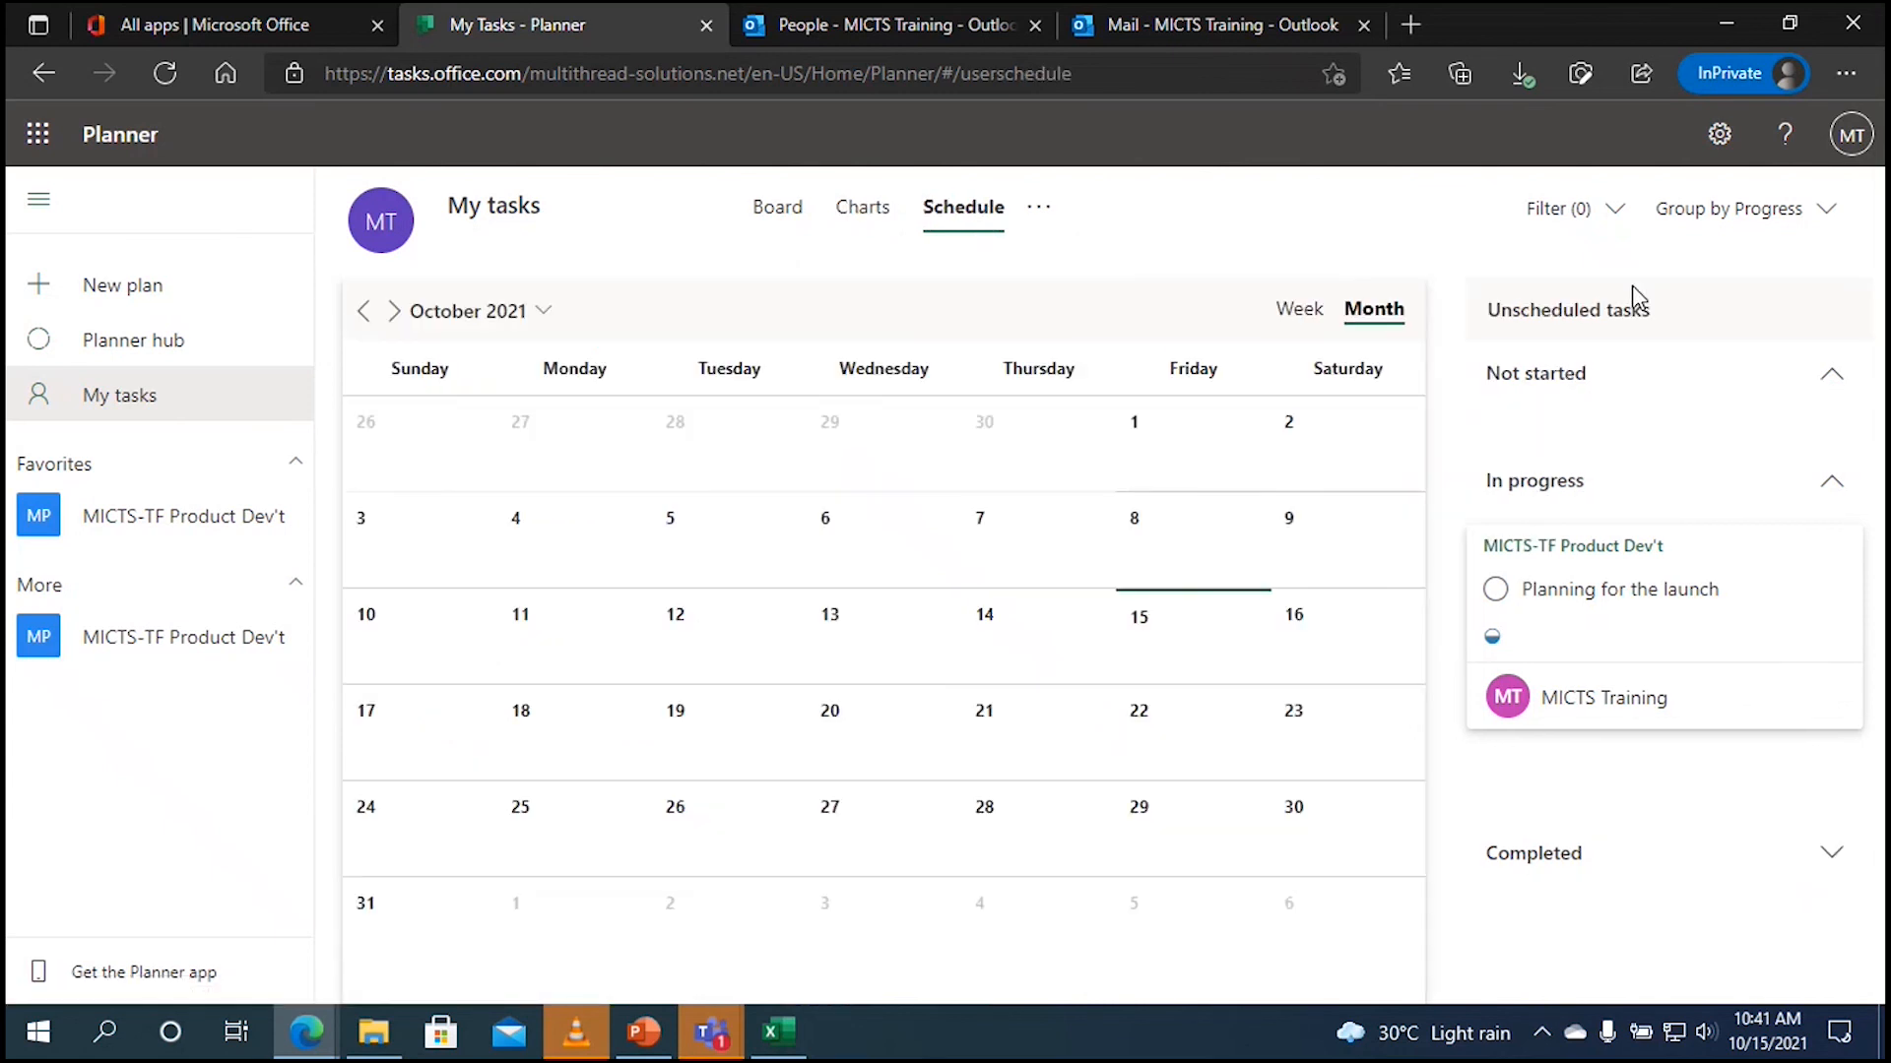
pyautogui.click(782, 226)
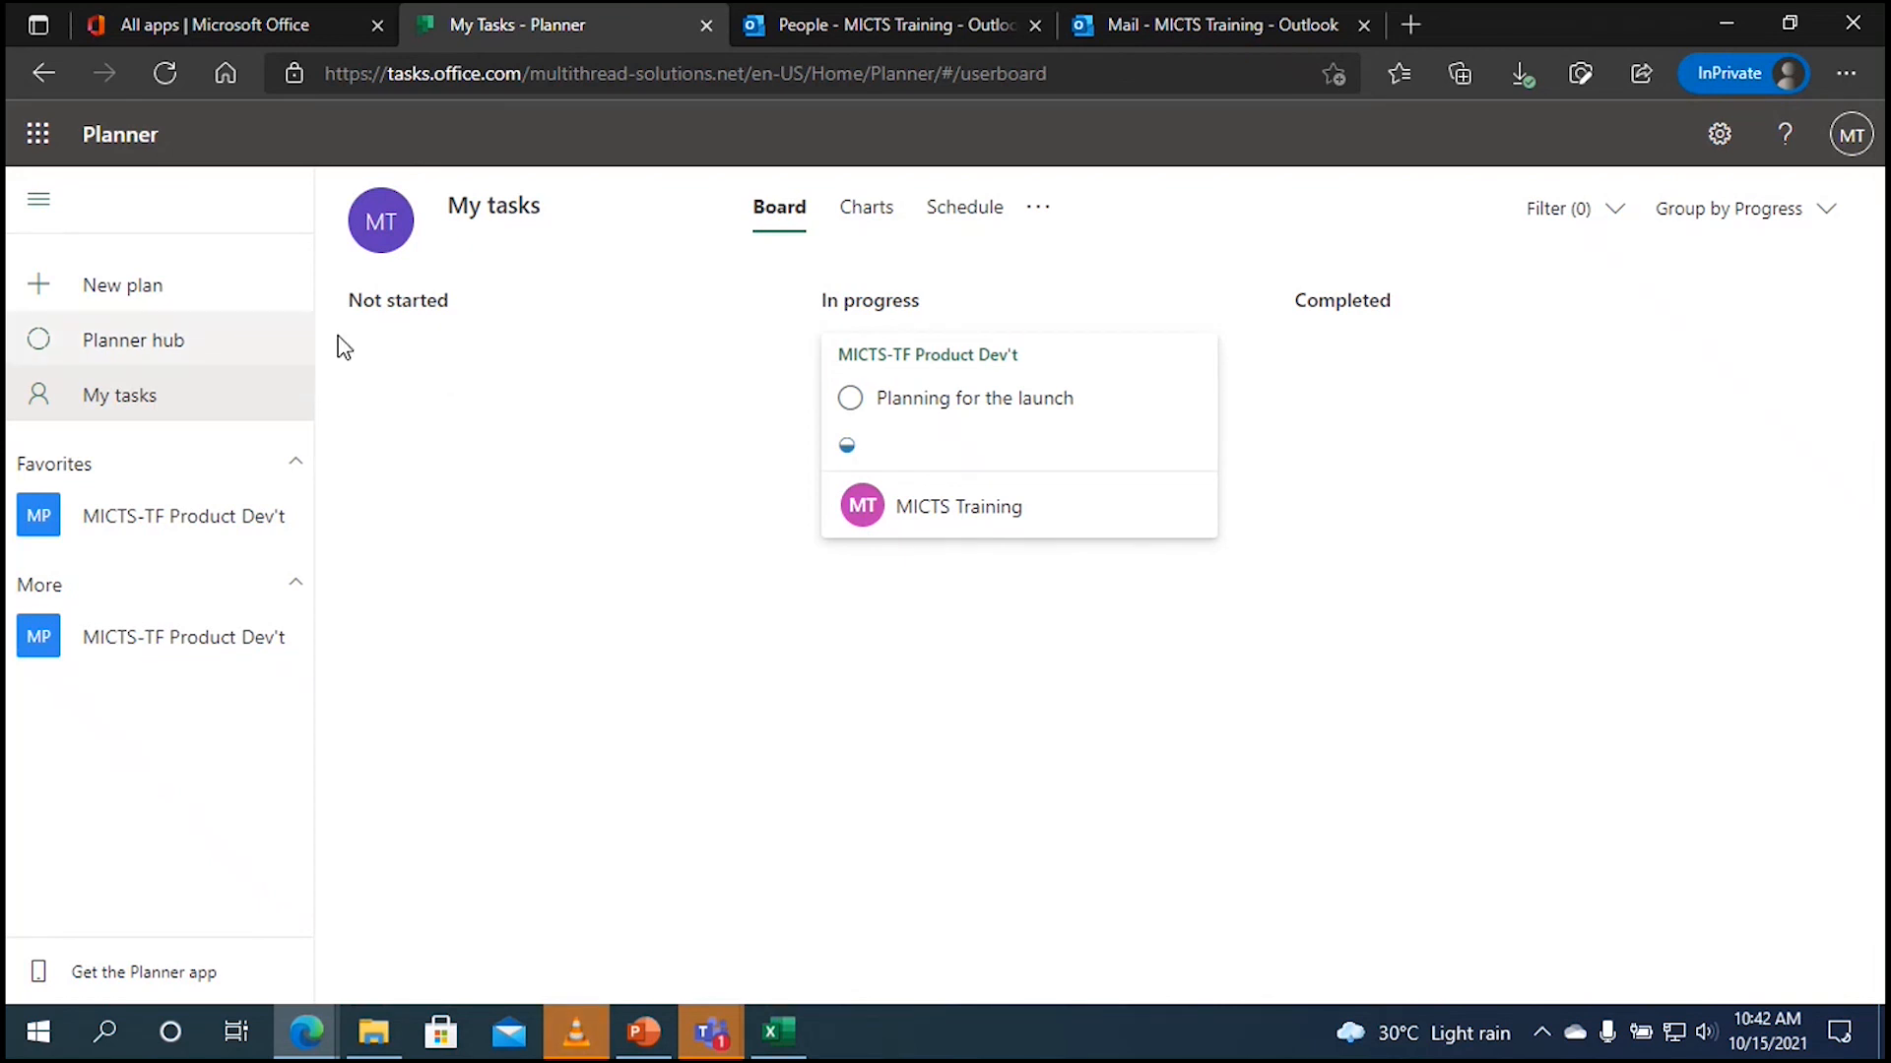
# Step: Check the Planner hub summary: MICTS-TF Product Dev't at 2 not started, 2 in progress, 2 completed
pyautogui.click(230, 343)
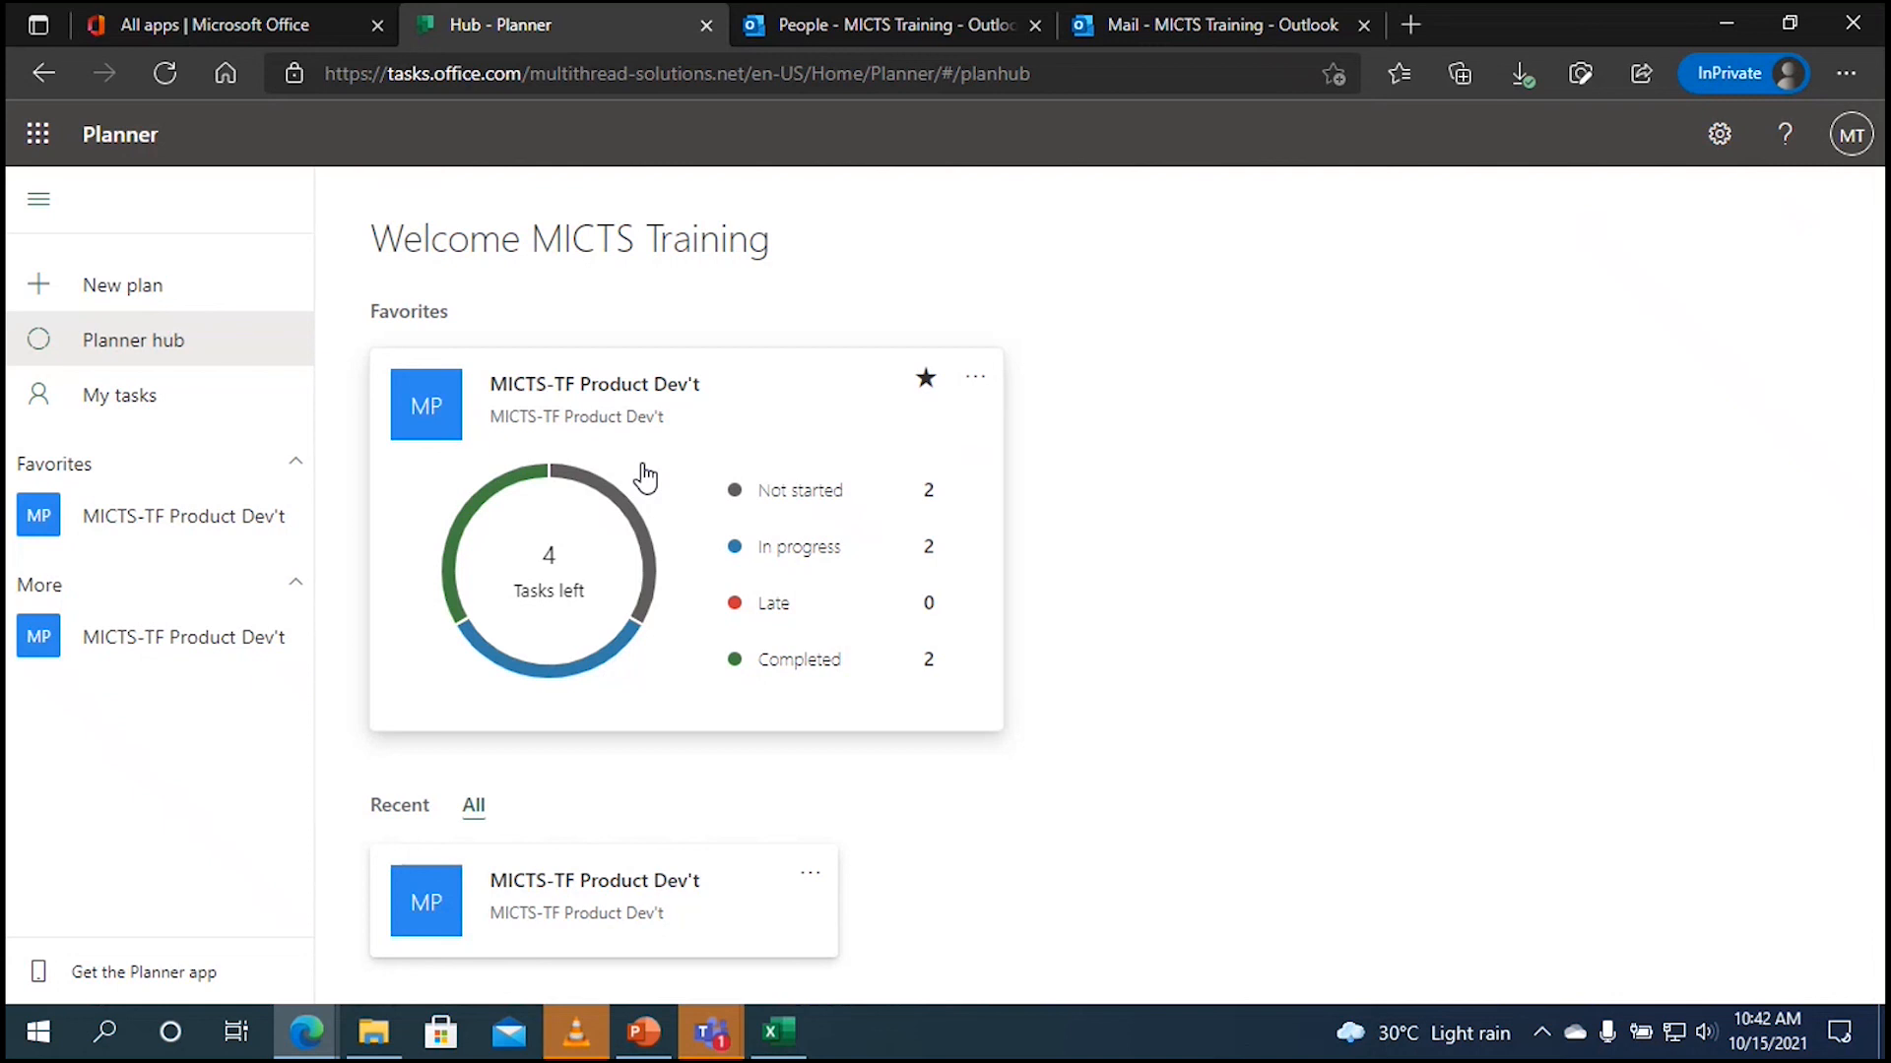
# Step: Open the plan board and expand Dev't Phase's 2 completed tasks to reveal Collection of Ideas with test.docx
pyautogui.click(705, 457)
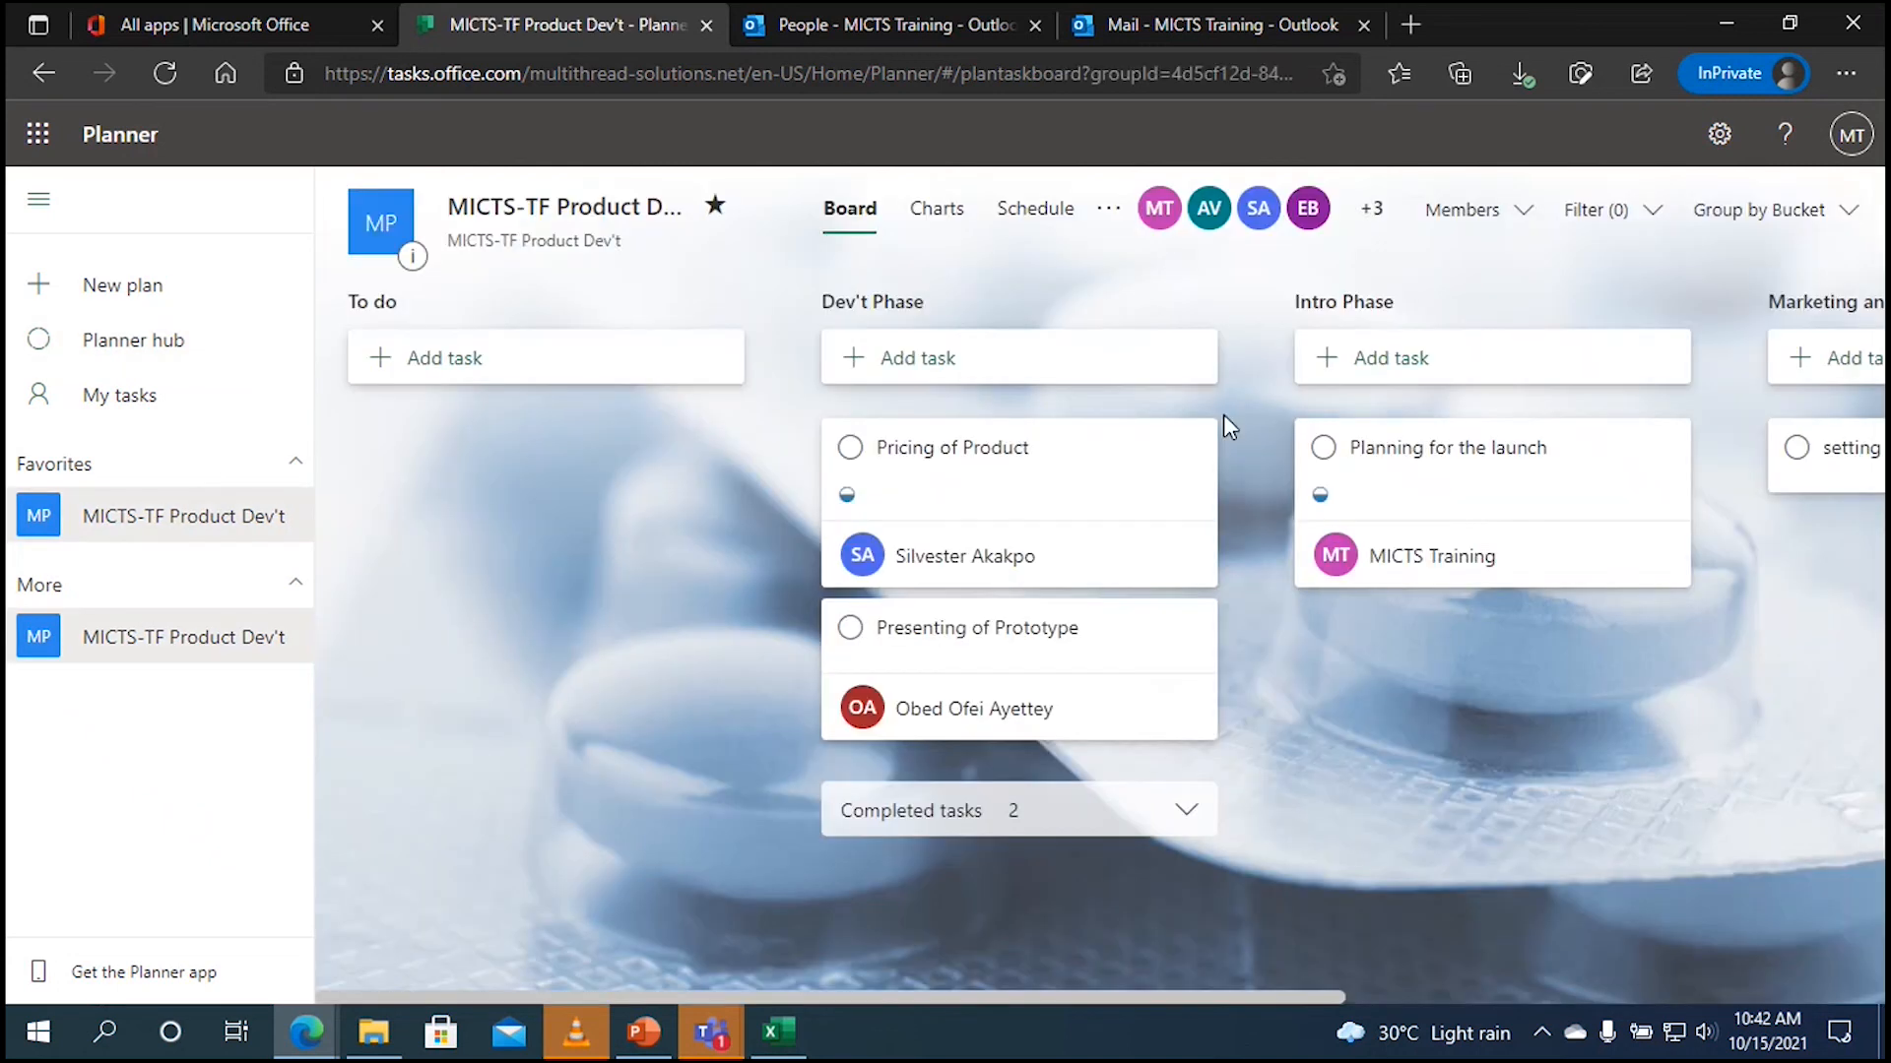
pyautogui.moveTo(989, 995); pyautogui.dragTo(1186, 985)
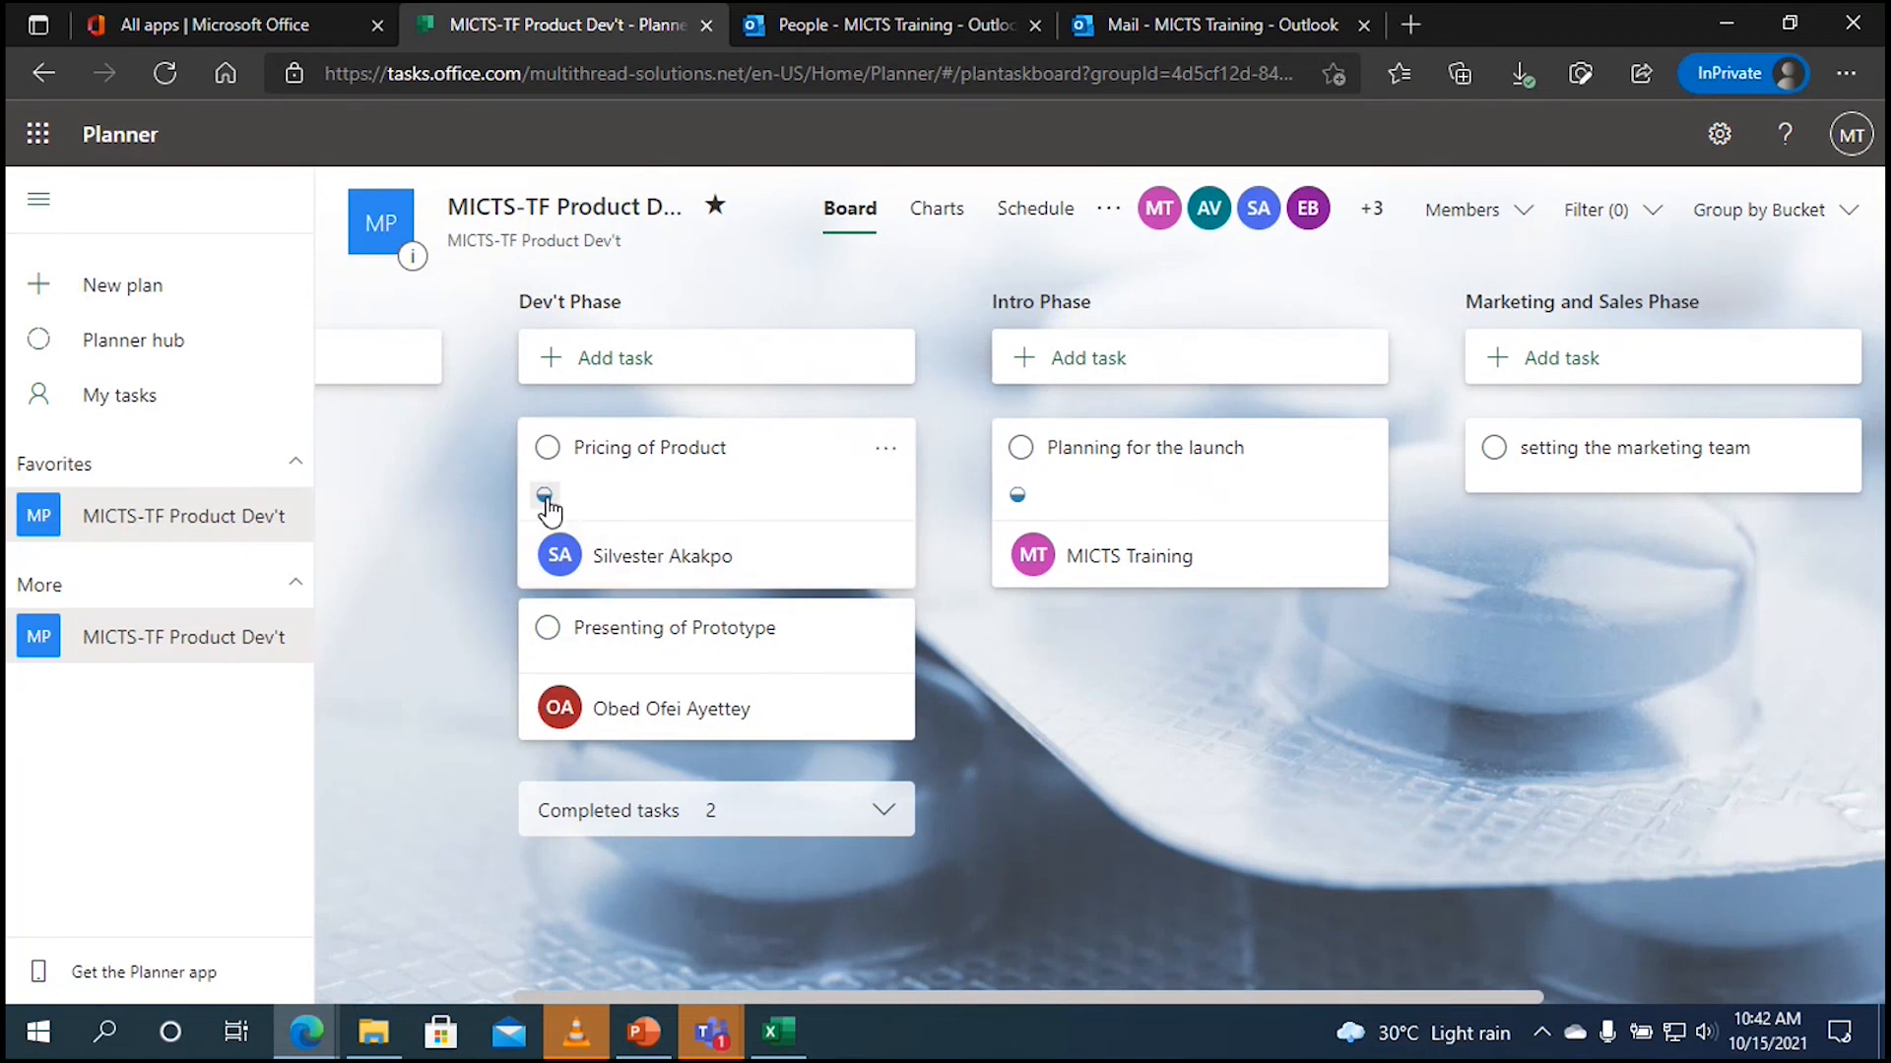
pyautogui.click(885, 813)
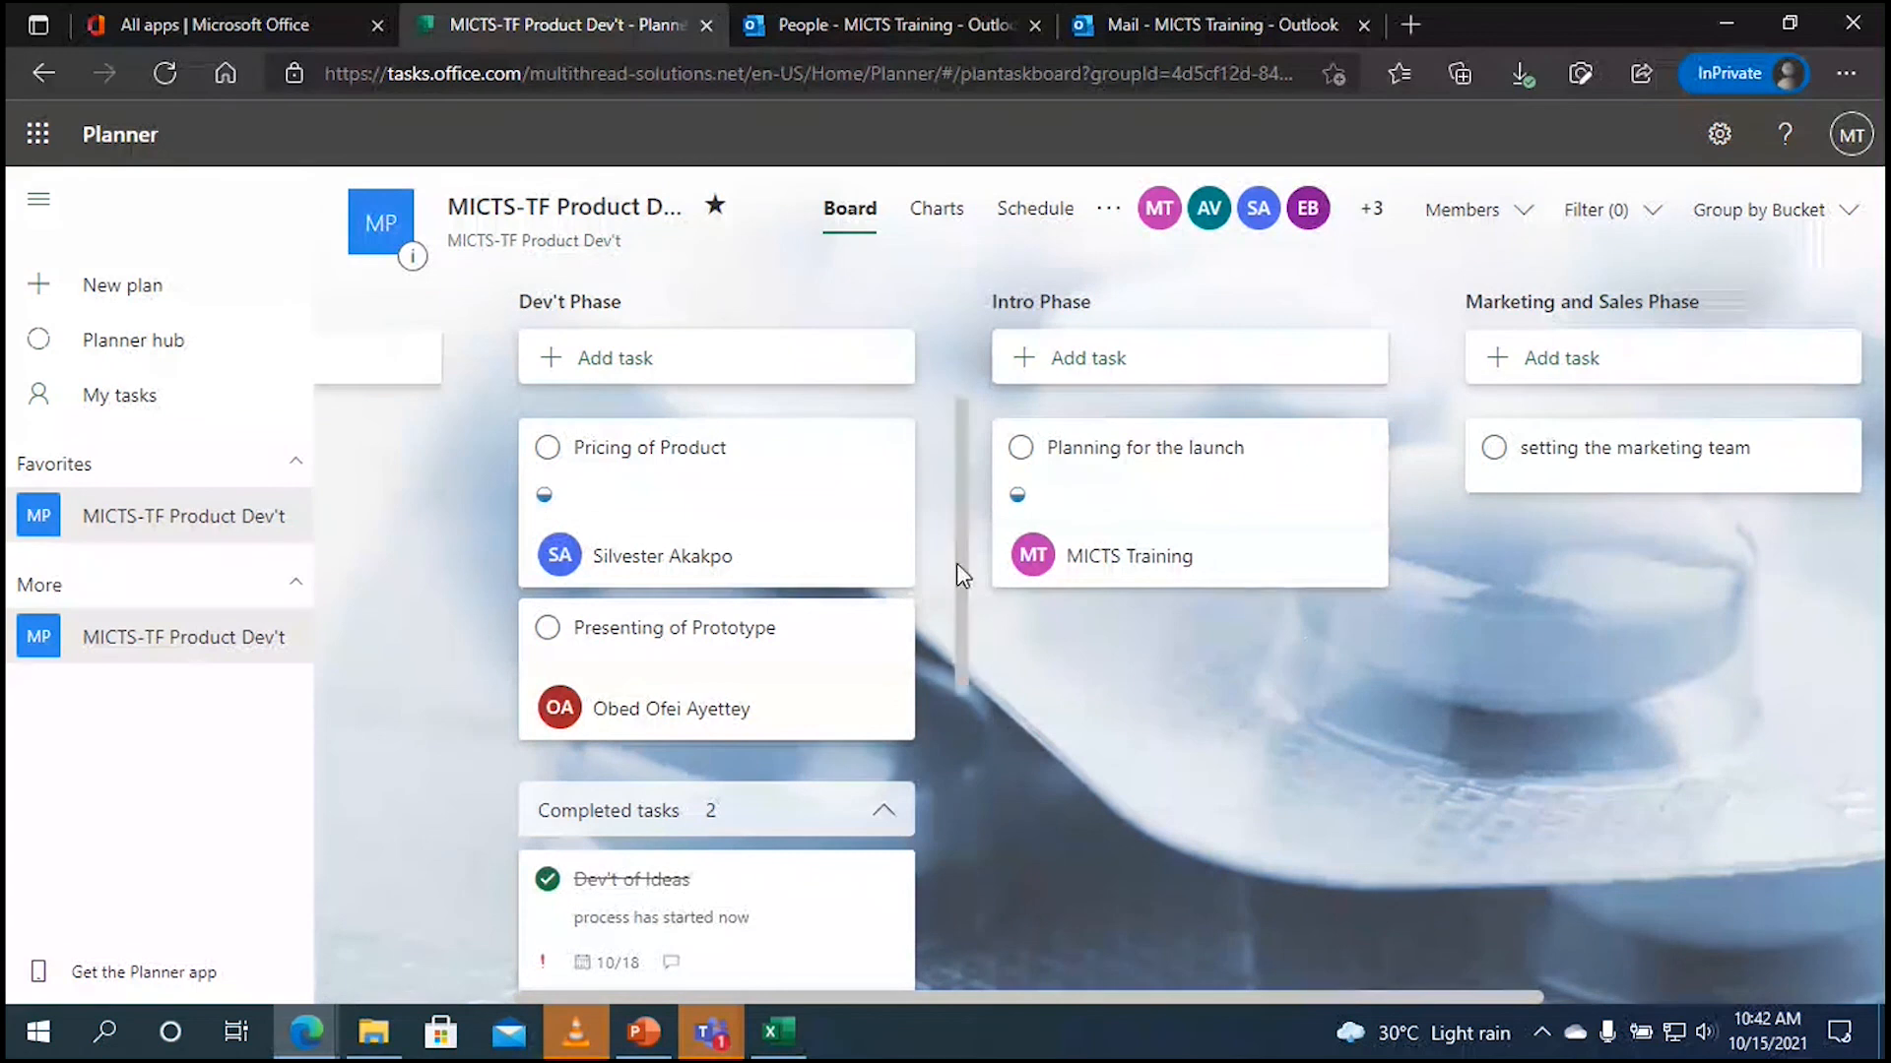
pyautogui.moveTo(957, 571); pyautogui.dragTo(936, 765)
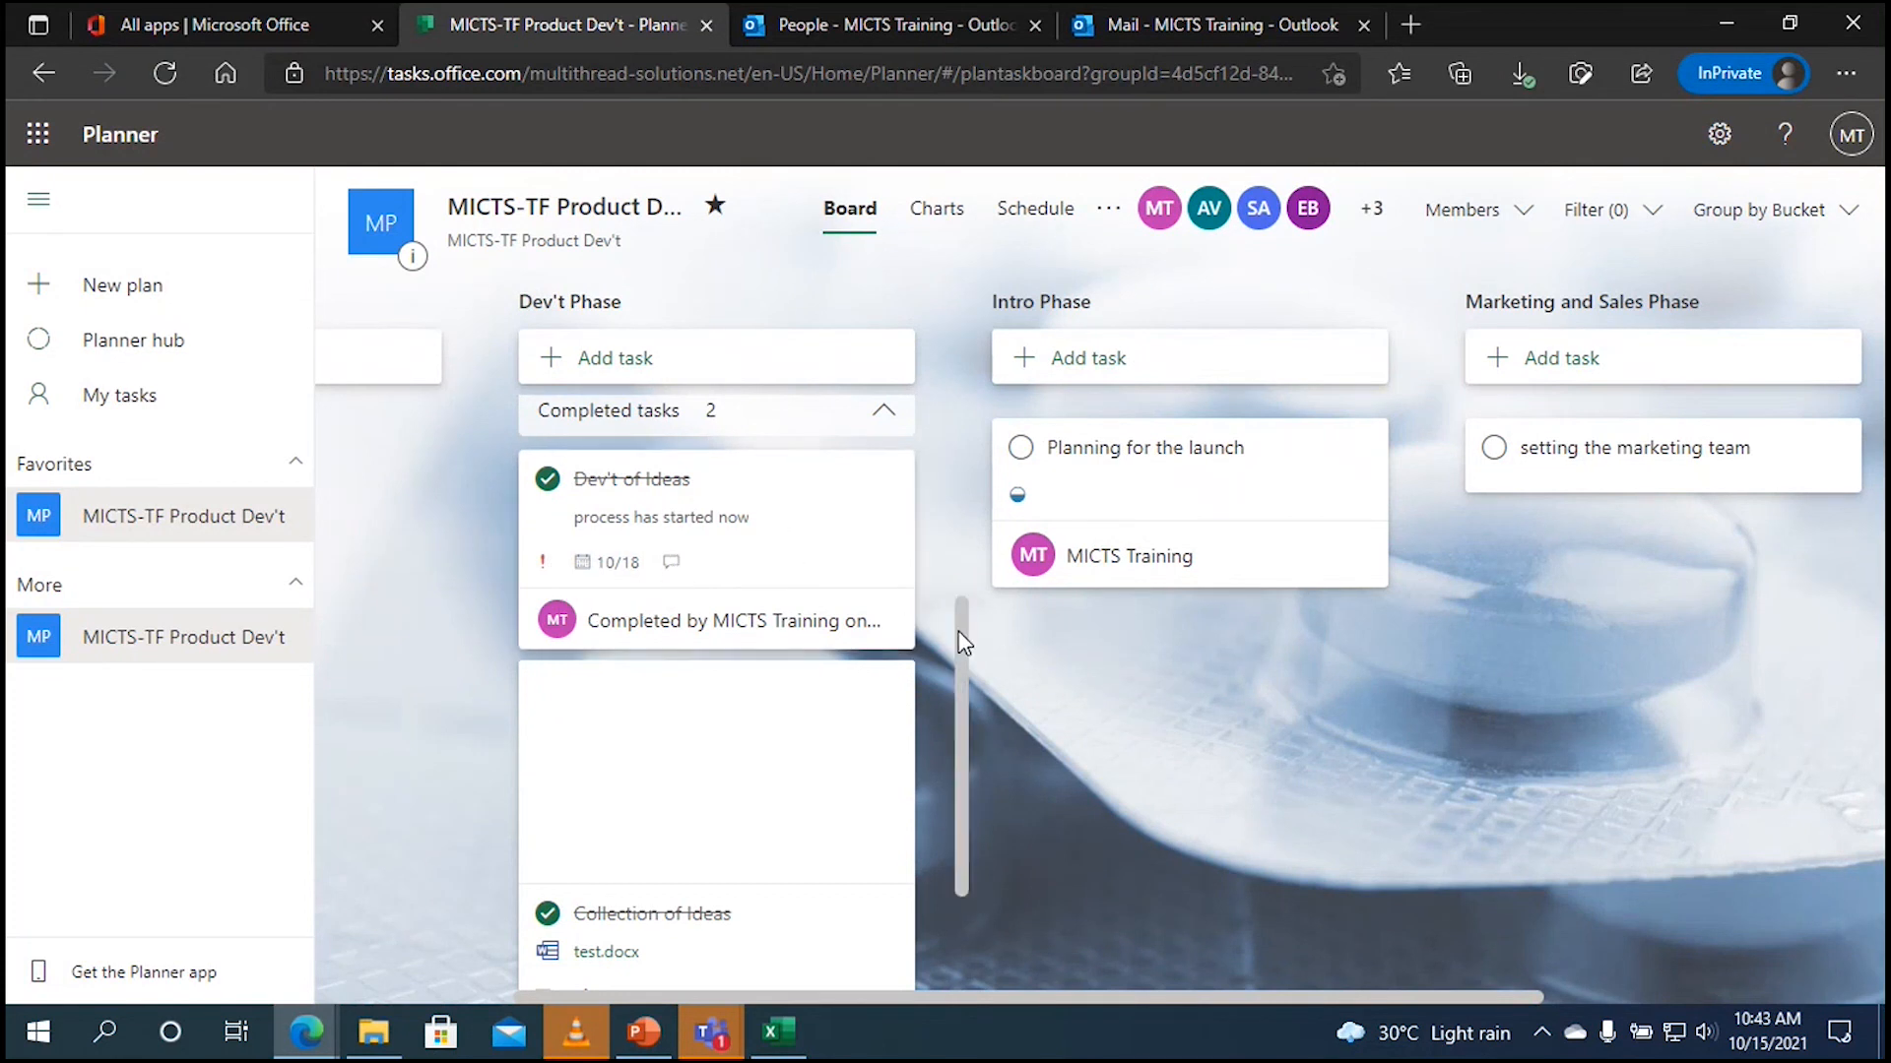
pyautogui.moveTo(961, 642); pyautogui.dragTo(961, 773)
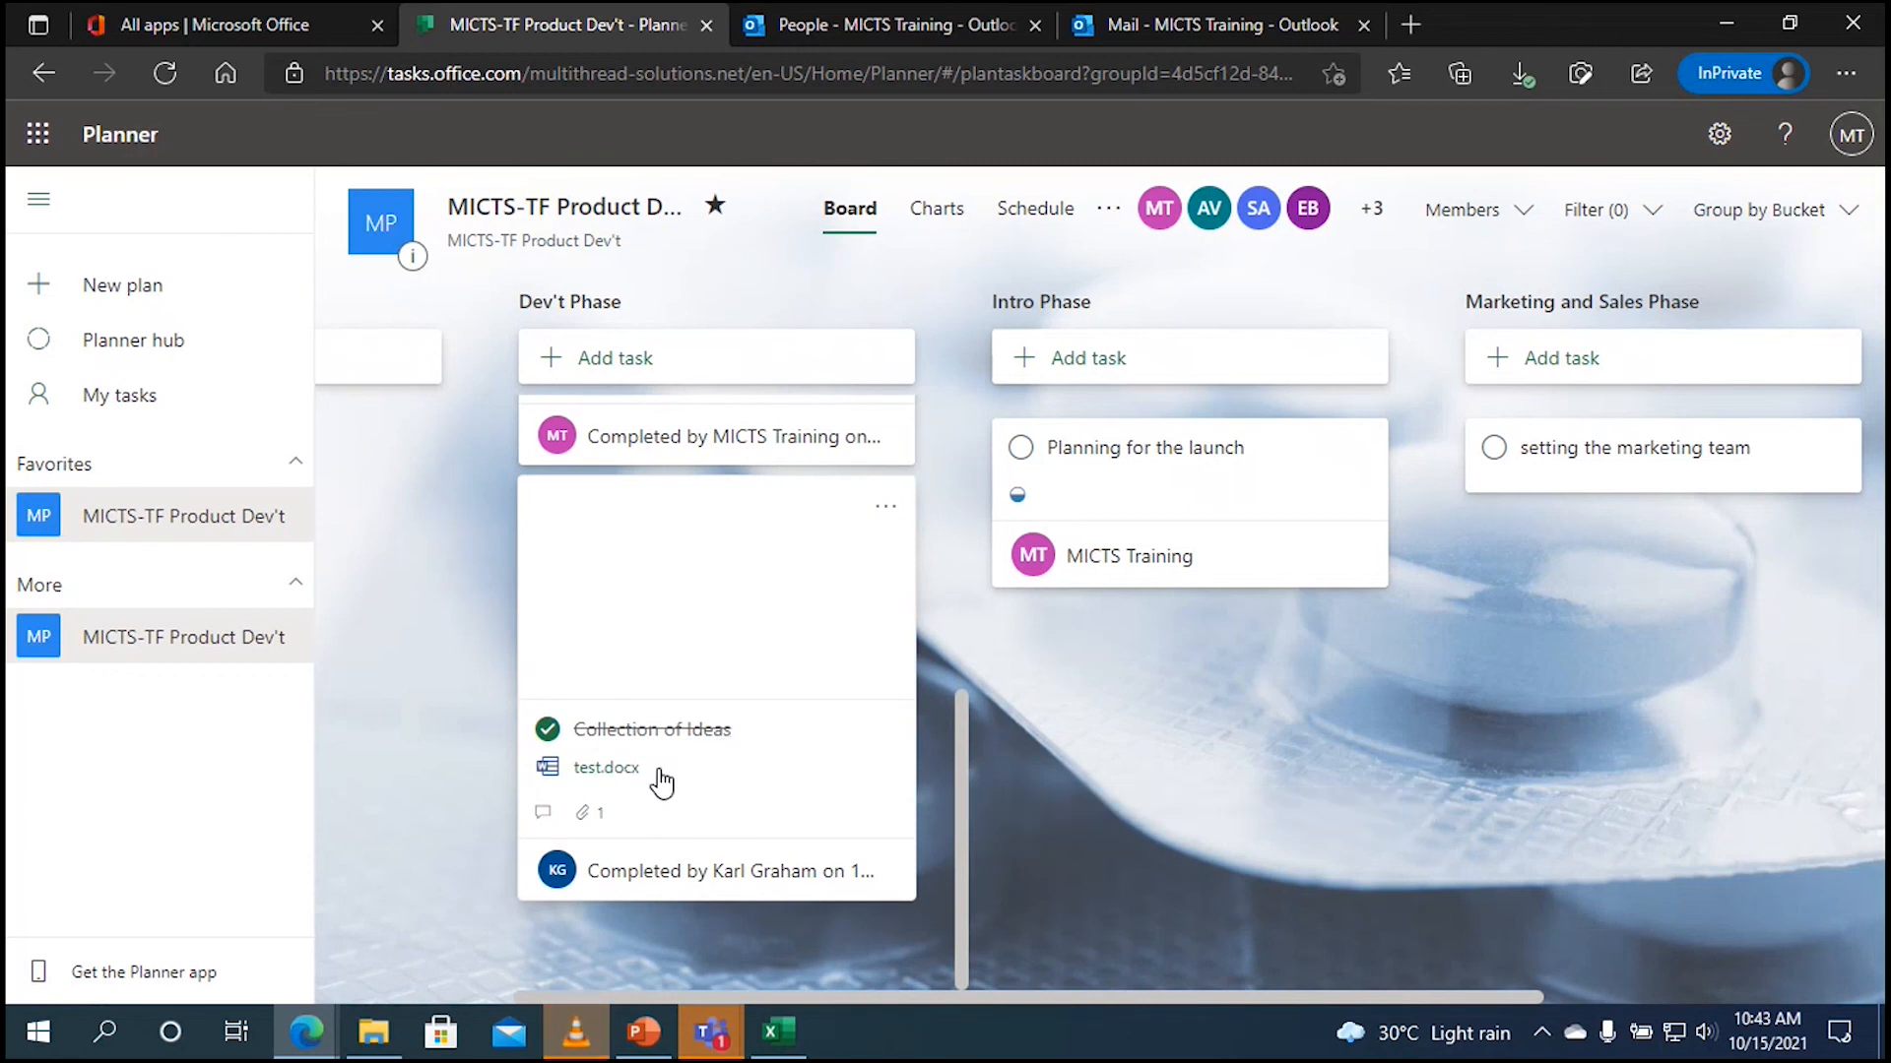
# Step: Open Collection of Ideas, view its test.docx attachment, and come back to the task details
pyautogui.click(713, 658)
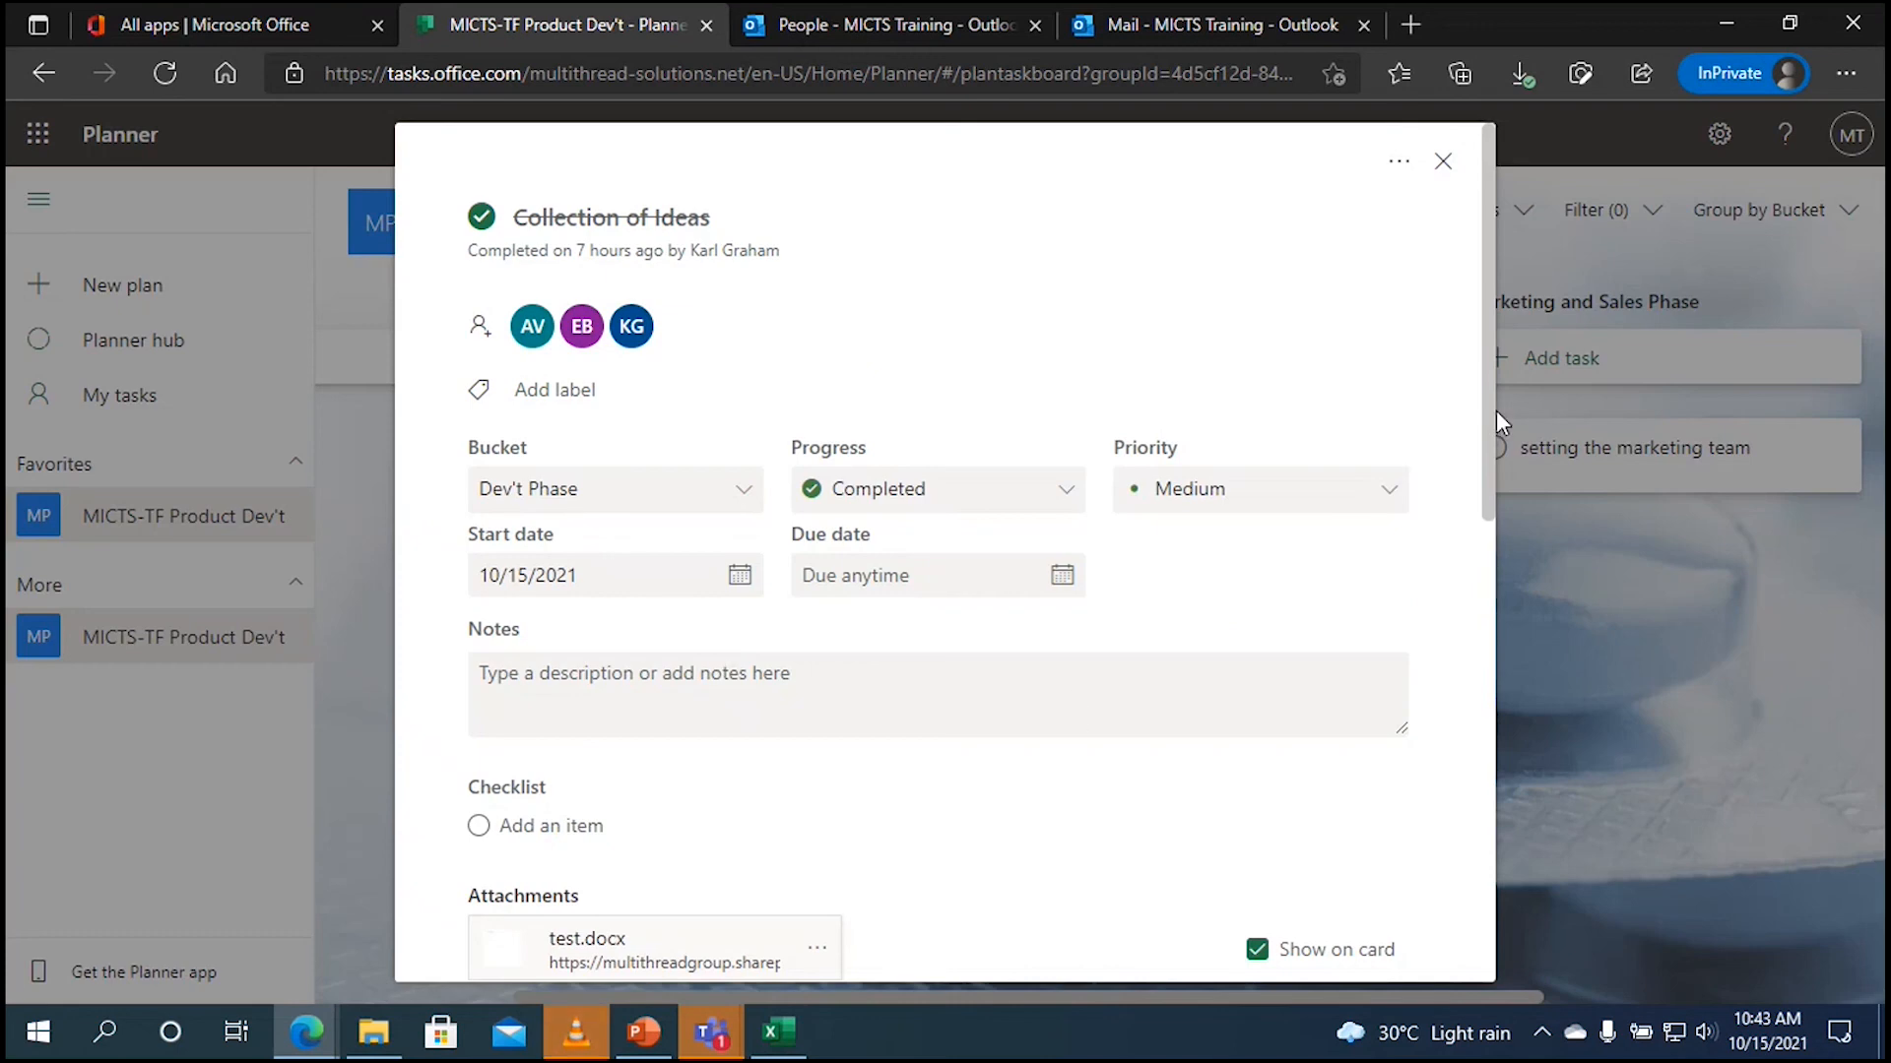
pyautogui.moveTo(1497, 423); pyautogui.dragTo(1492, 748)
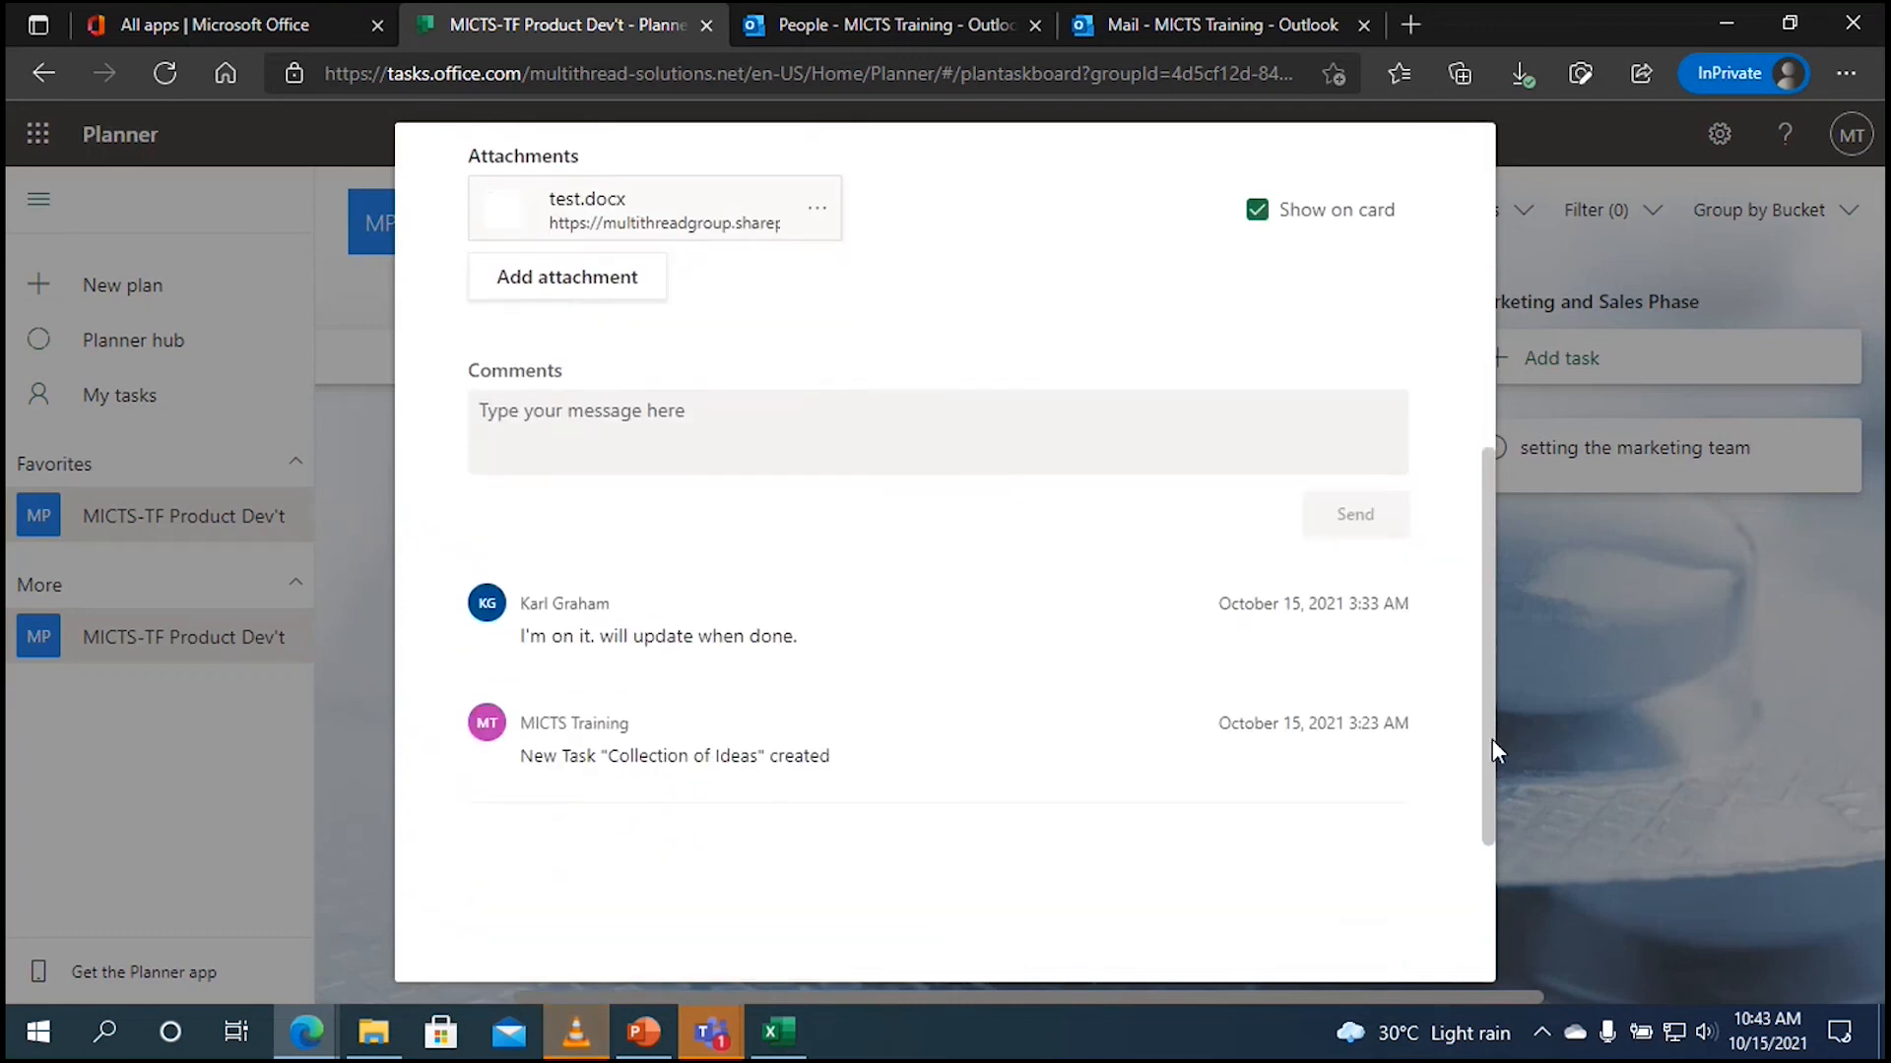
pyautogui.click(713, 219)
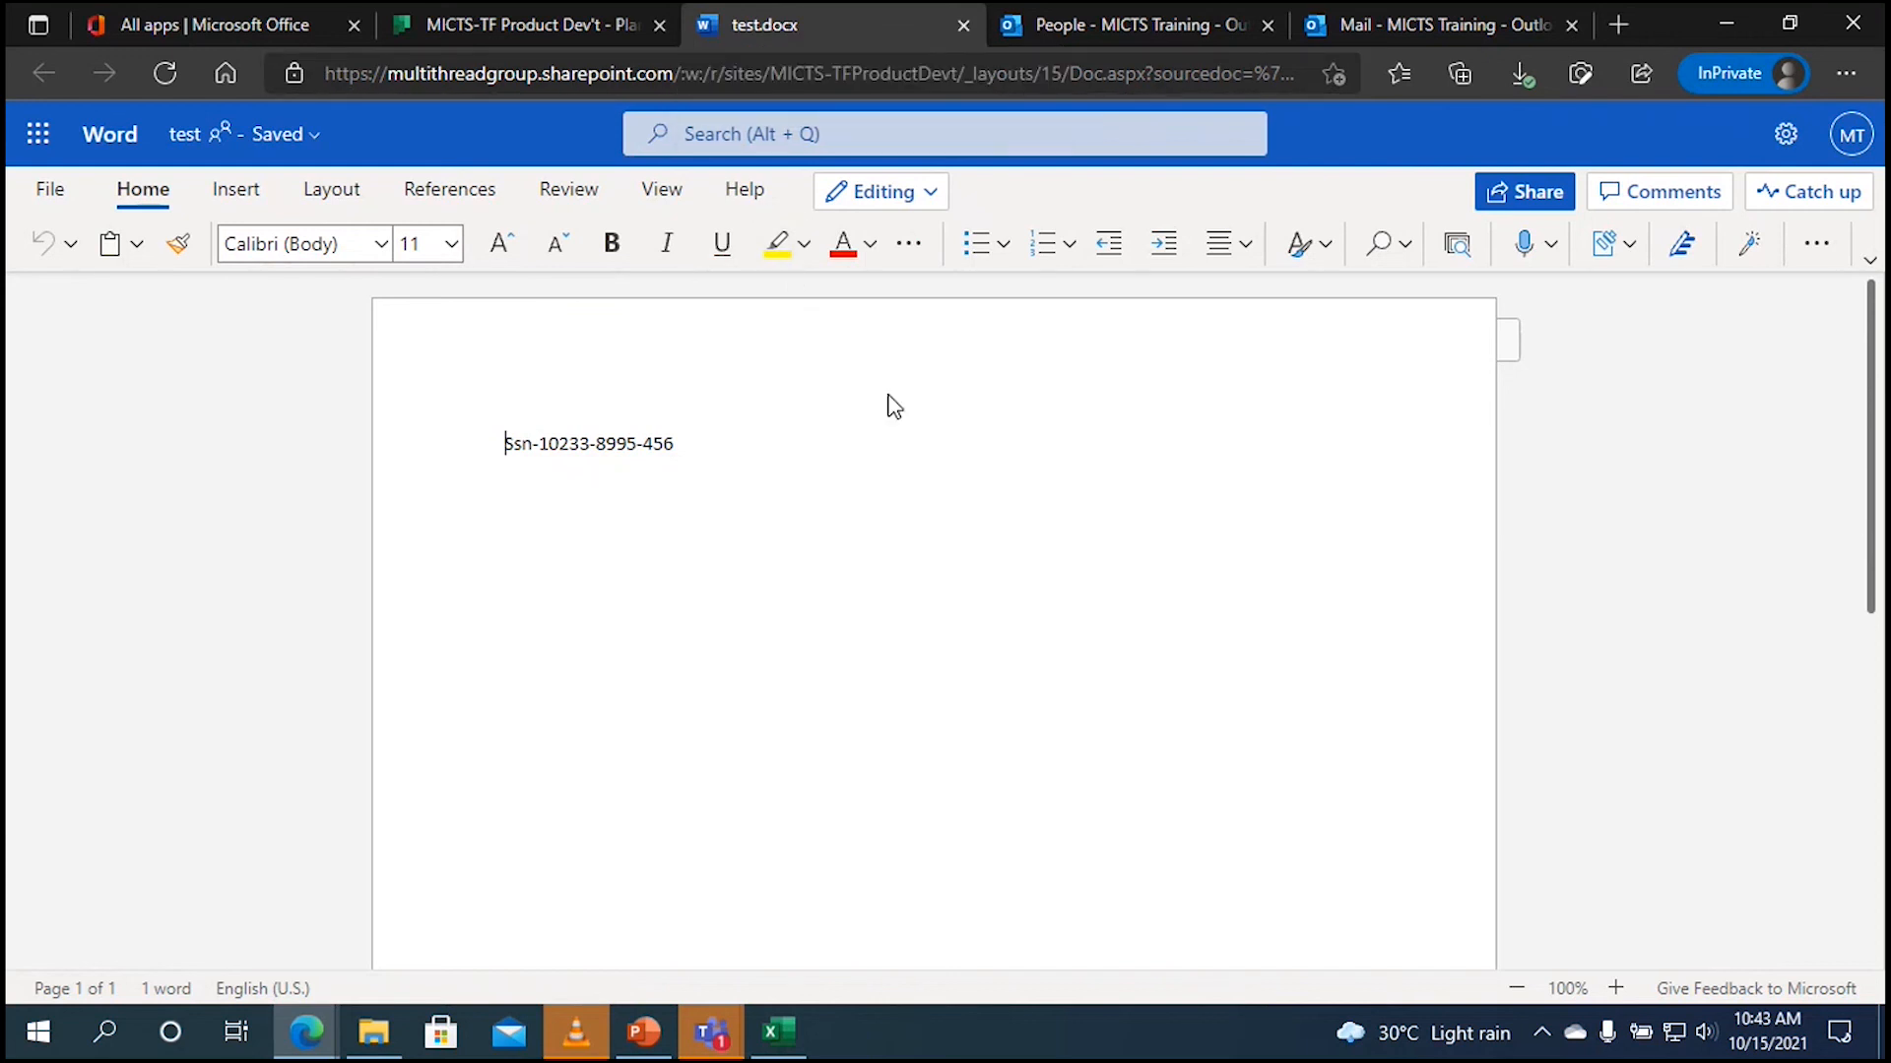
pyautogui.click(571, 21)
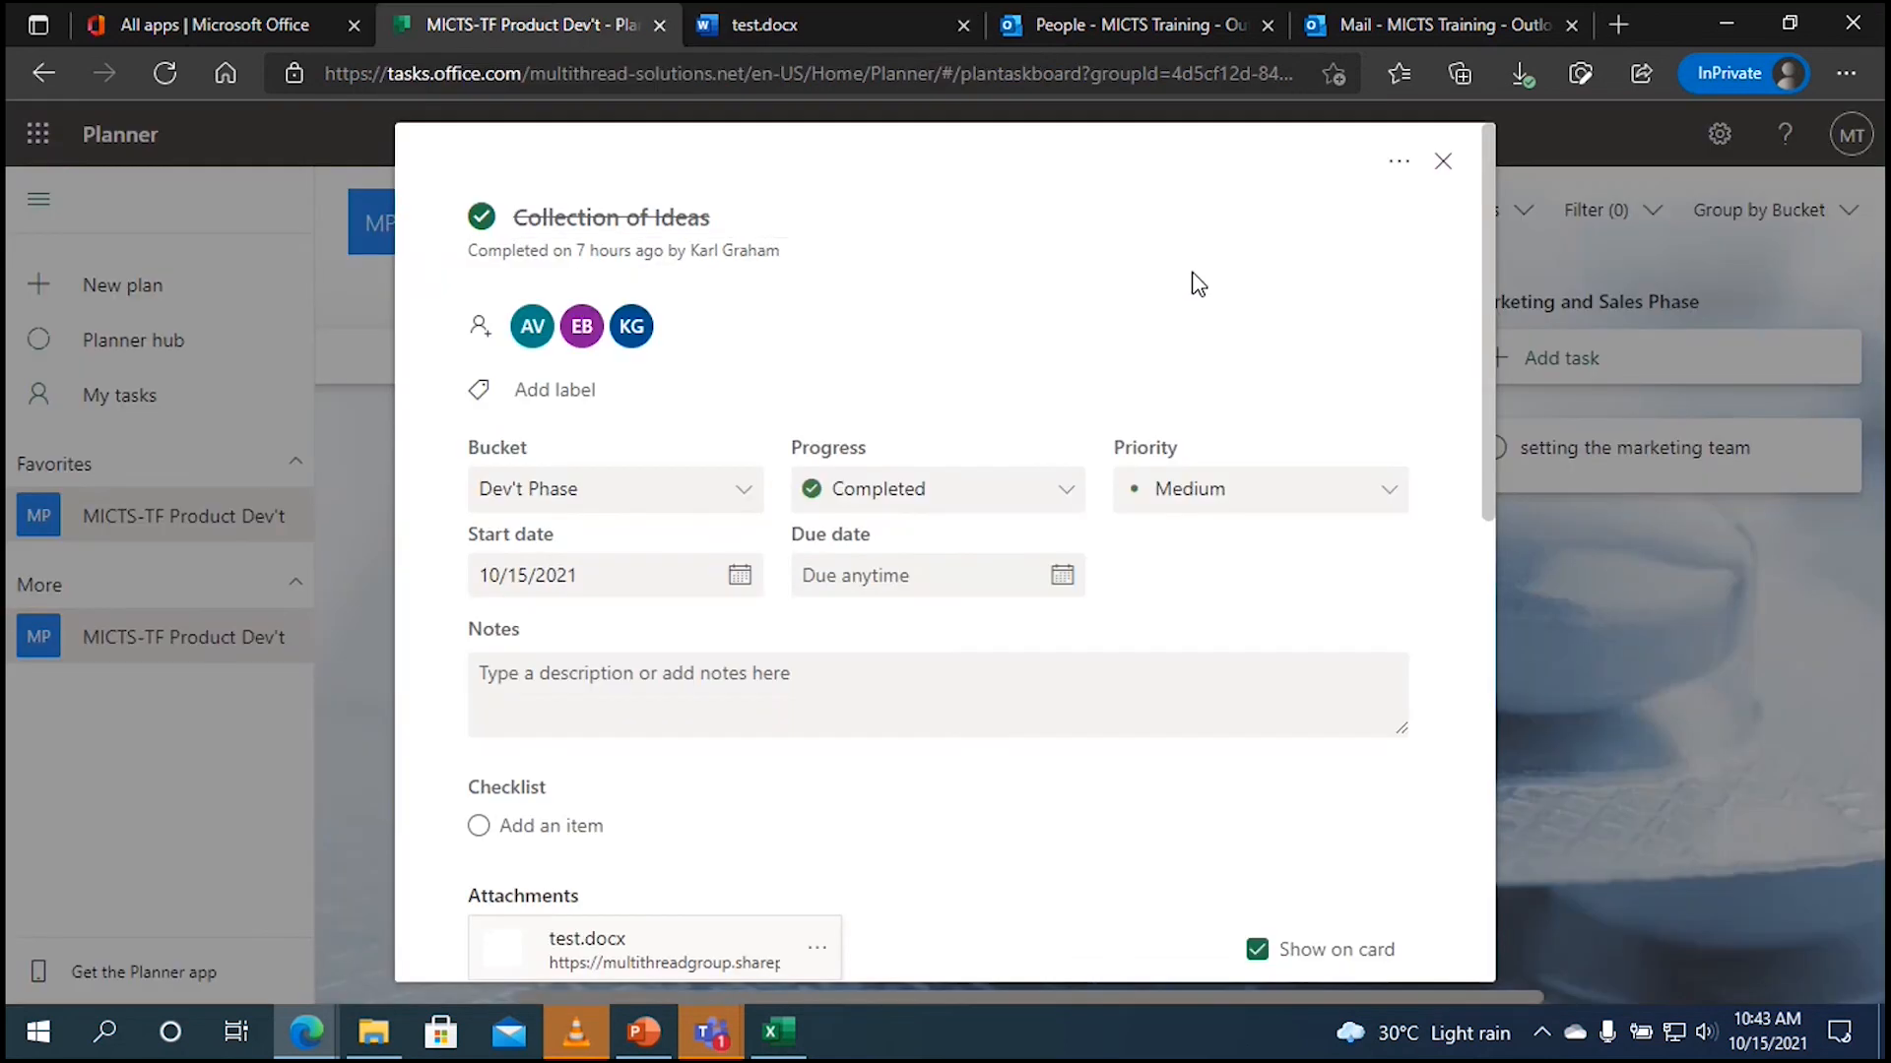
# Step: Close the task details and switch to the team member's Planner hub window
pyautogui.click(1442, 166)
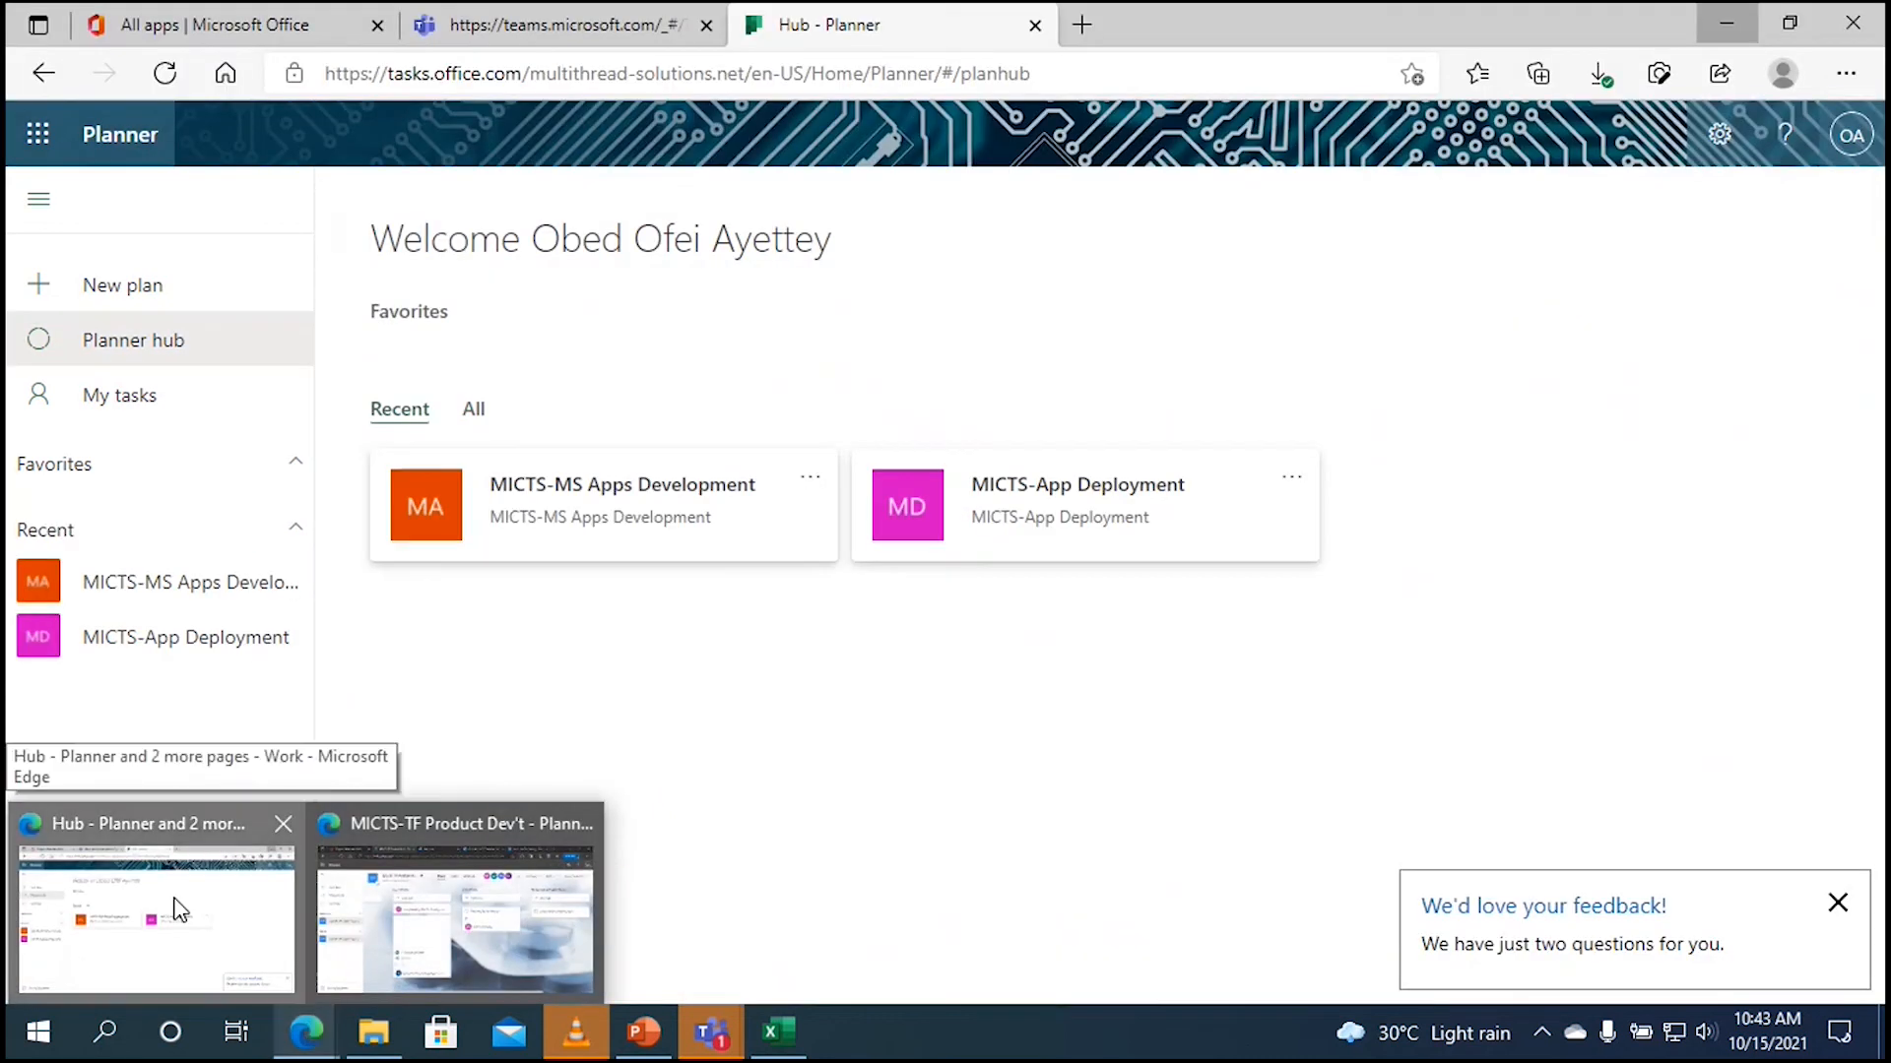
pyautogui.click(174, 904)
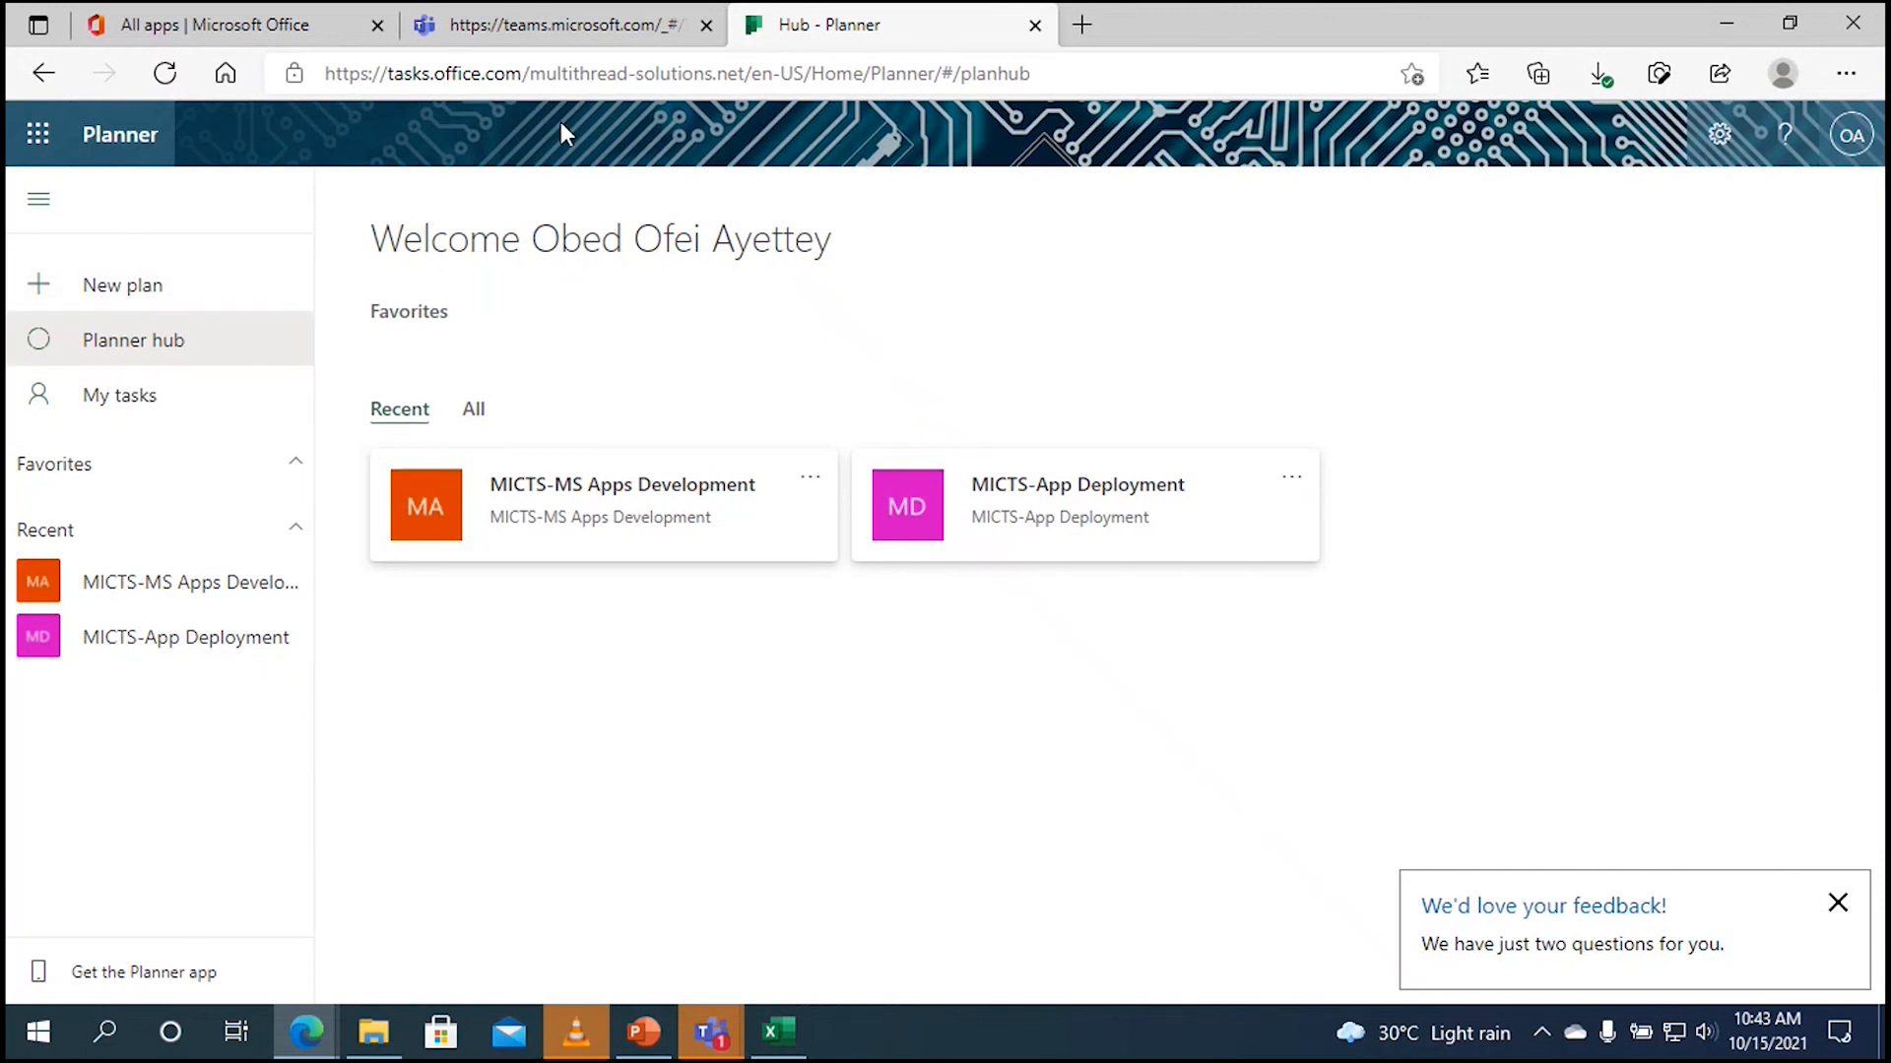
# Step: Reload the team member's Planner hub and open Presenting of Prototype from My tasks
pyautogui.click(166, 75)
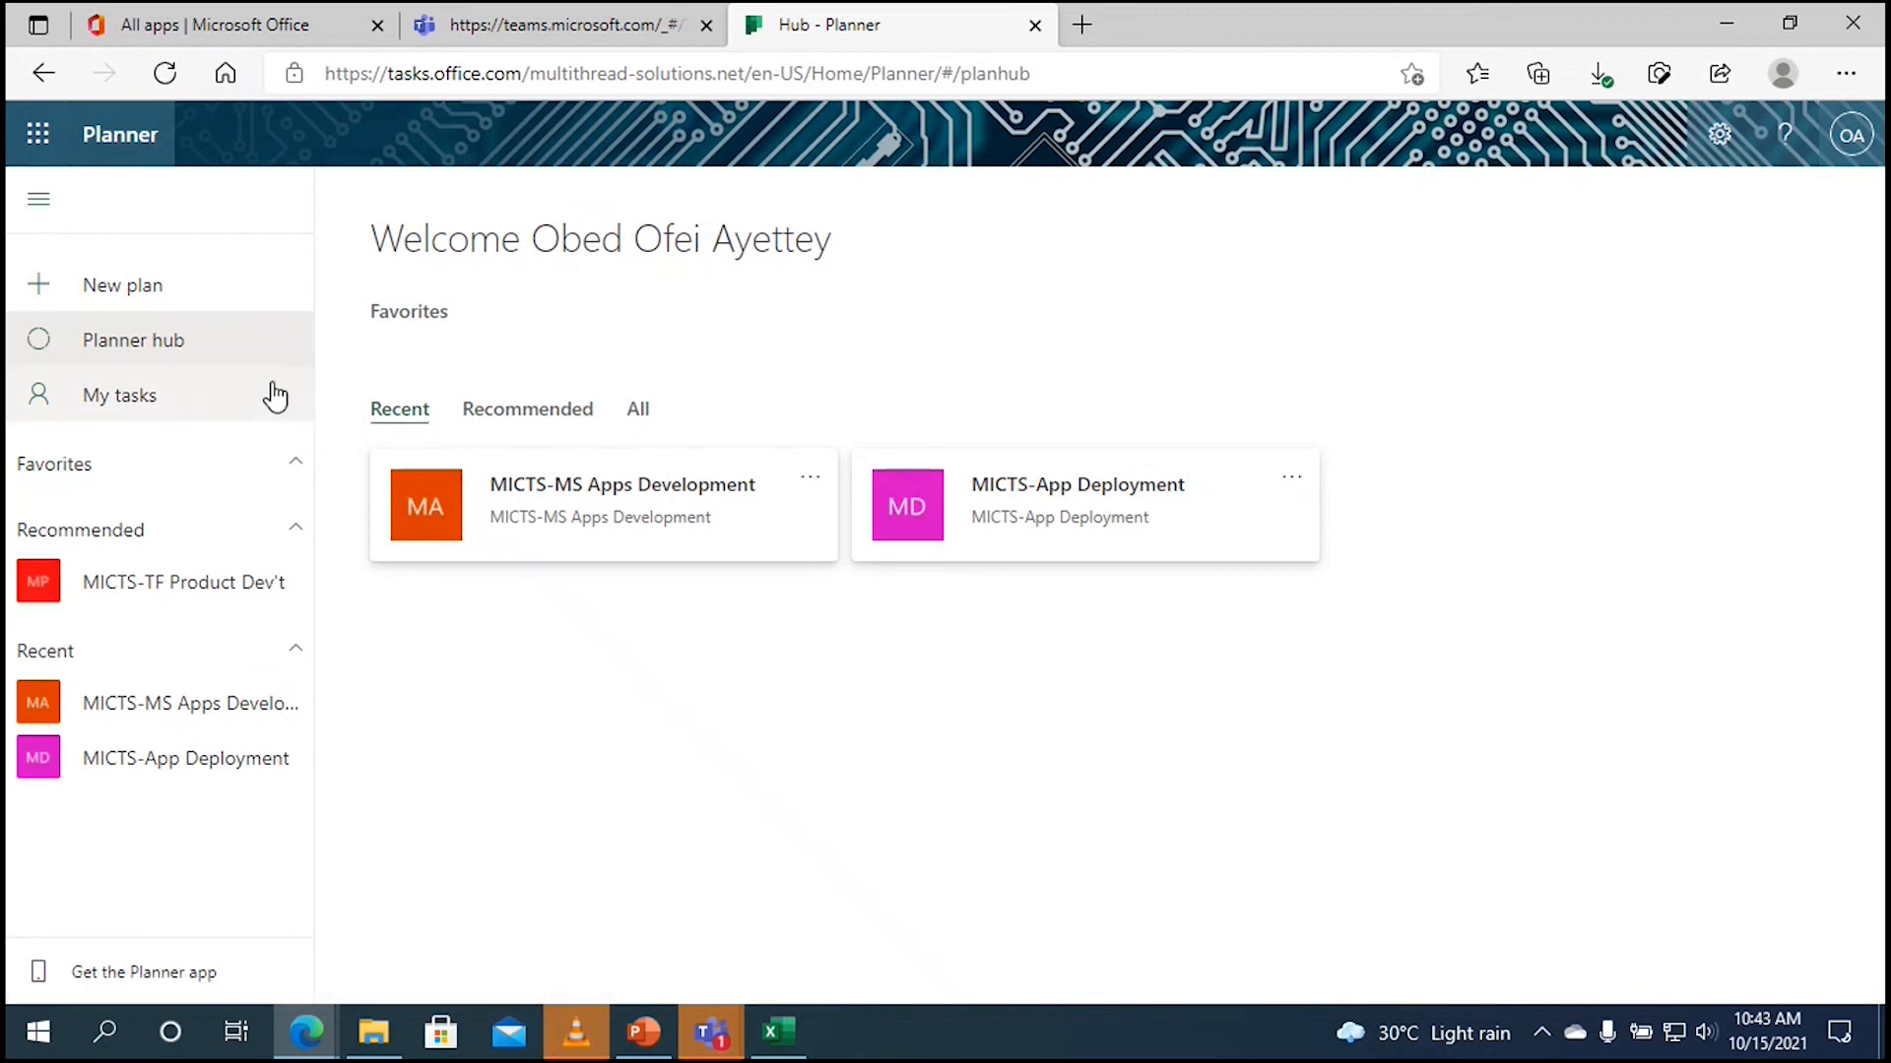
pyautogui.click(234, 400)
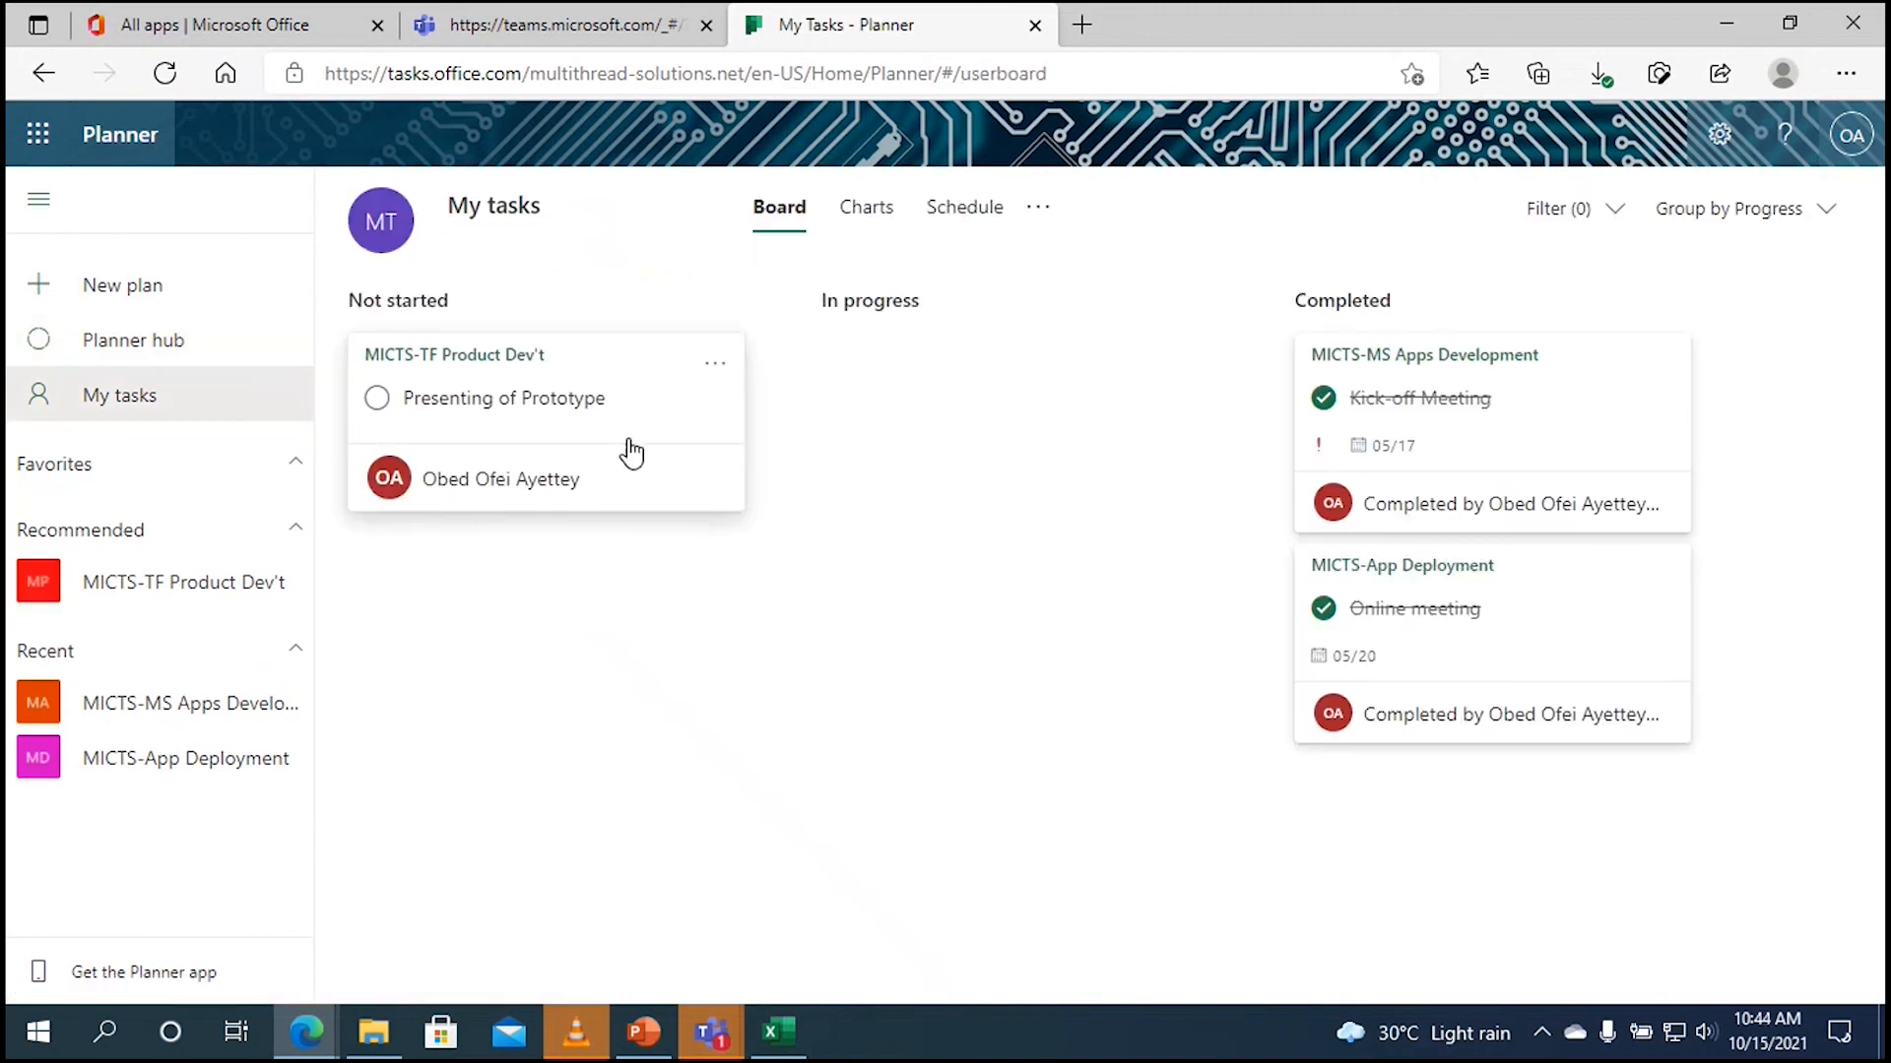
pyautogui.click(535, 421)
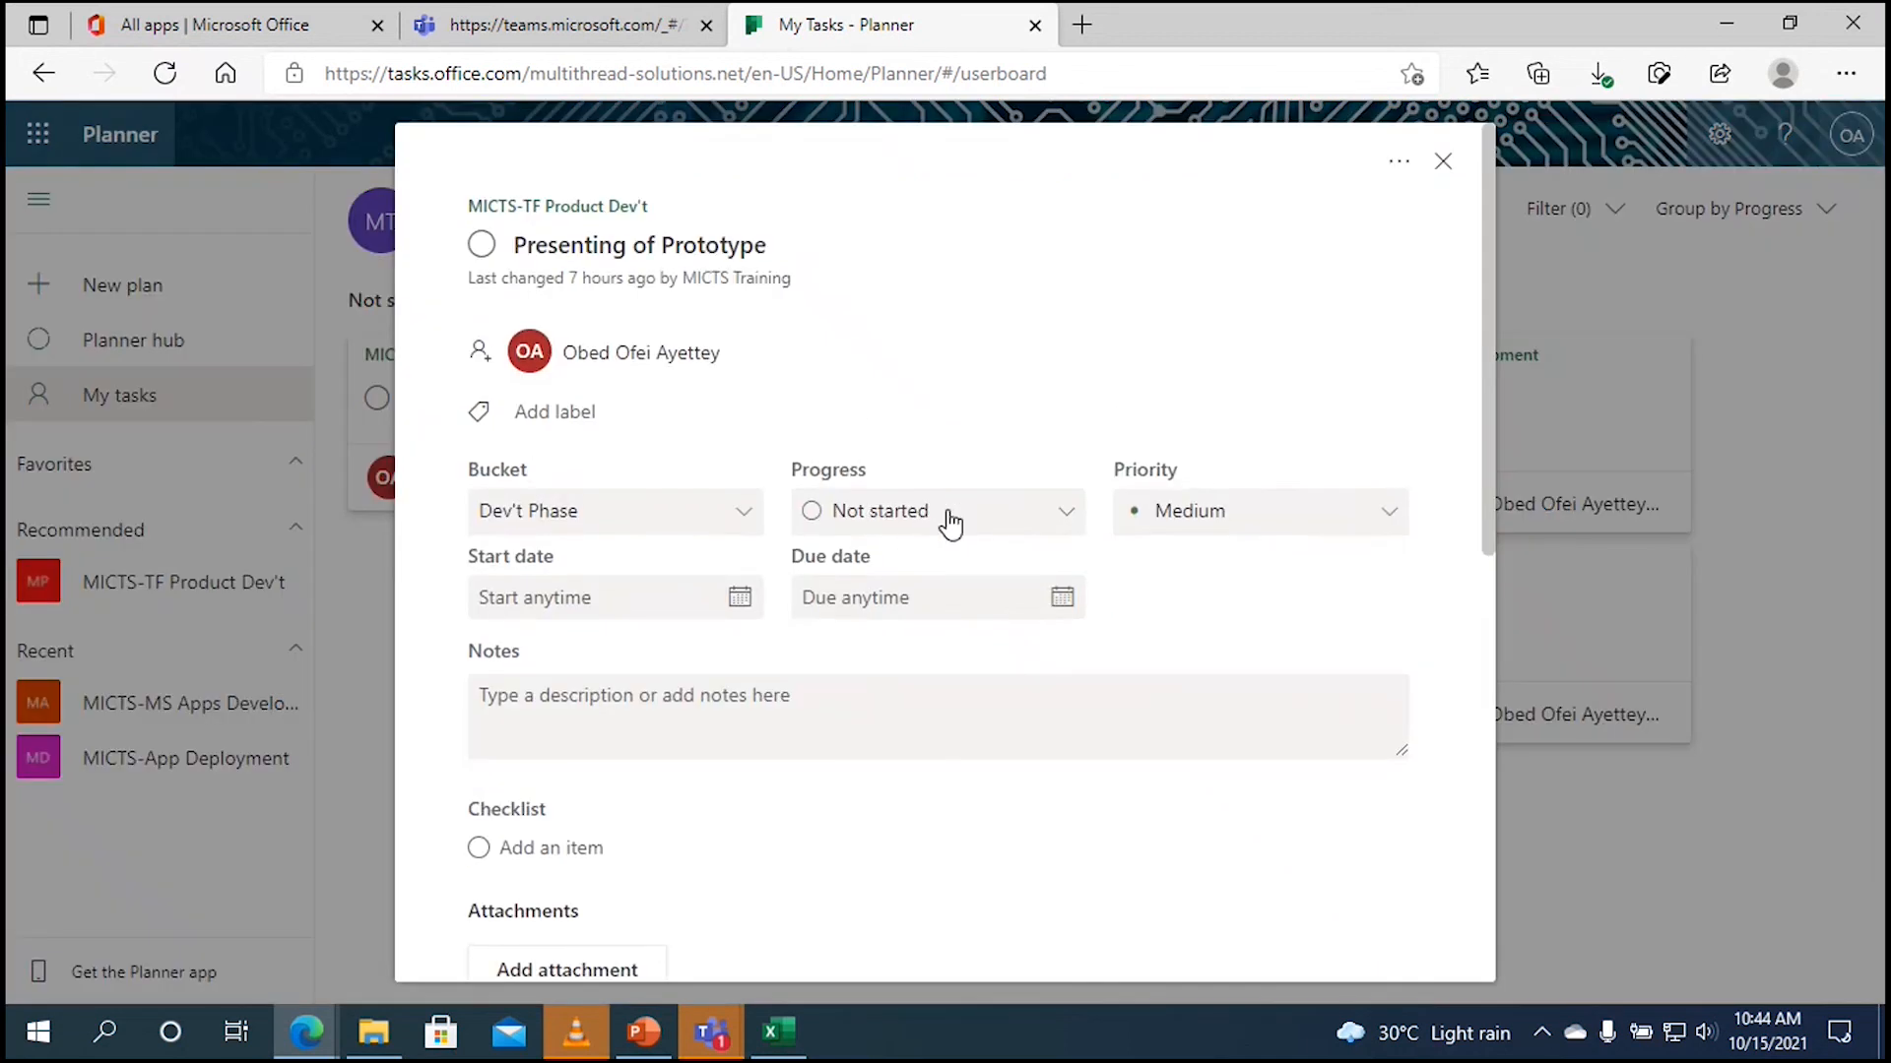
# Step: Set the Presenting of Prototype task's progress to Completed
pyautogui.click(948, 520)
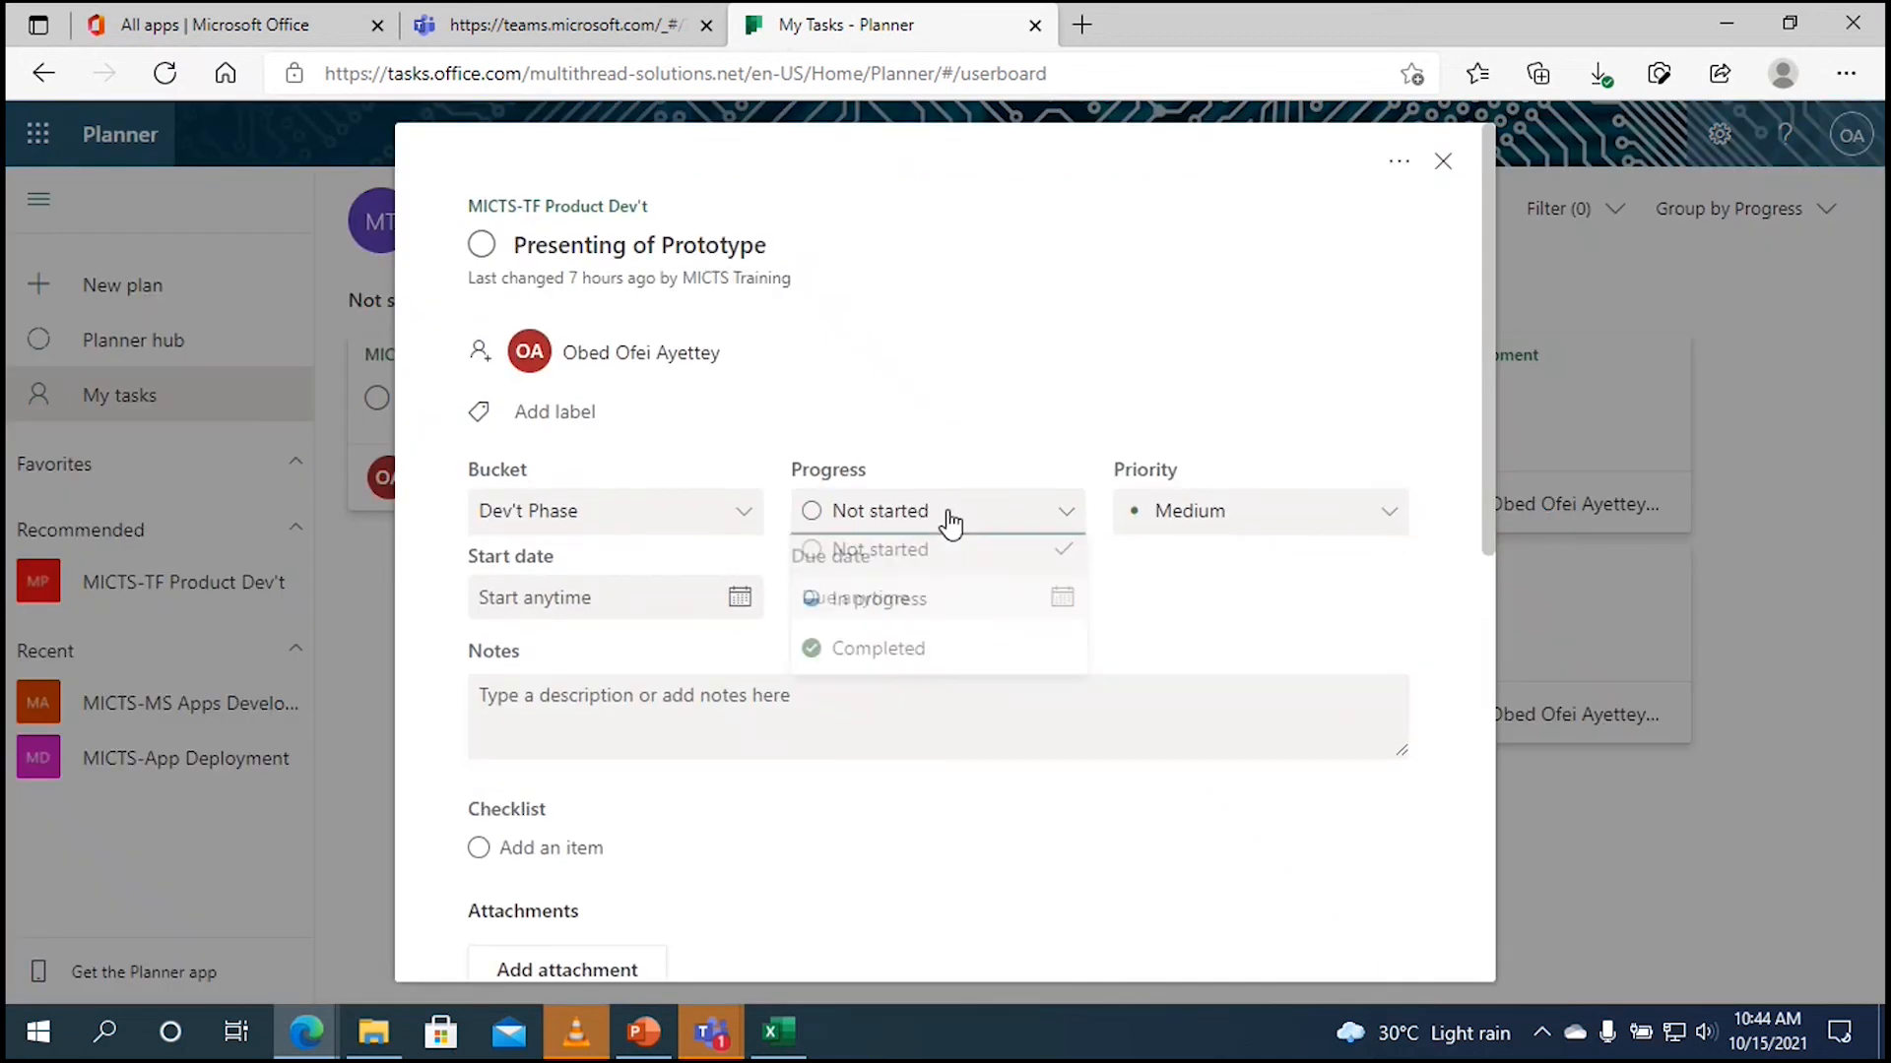
pyautogui.click(920, 658)
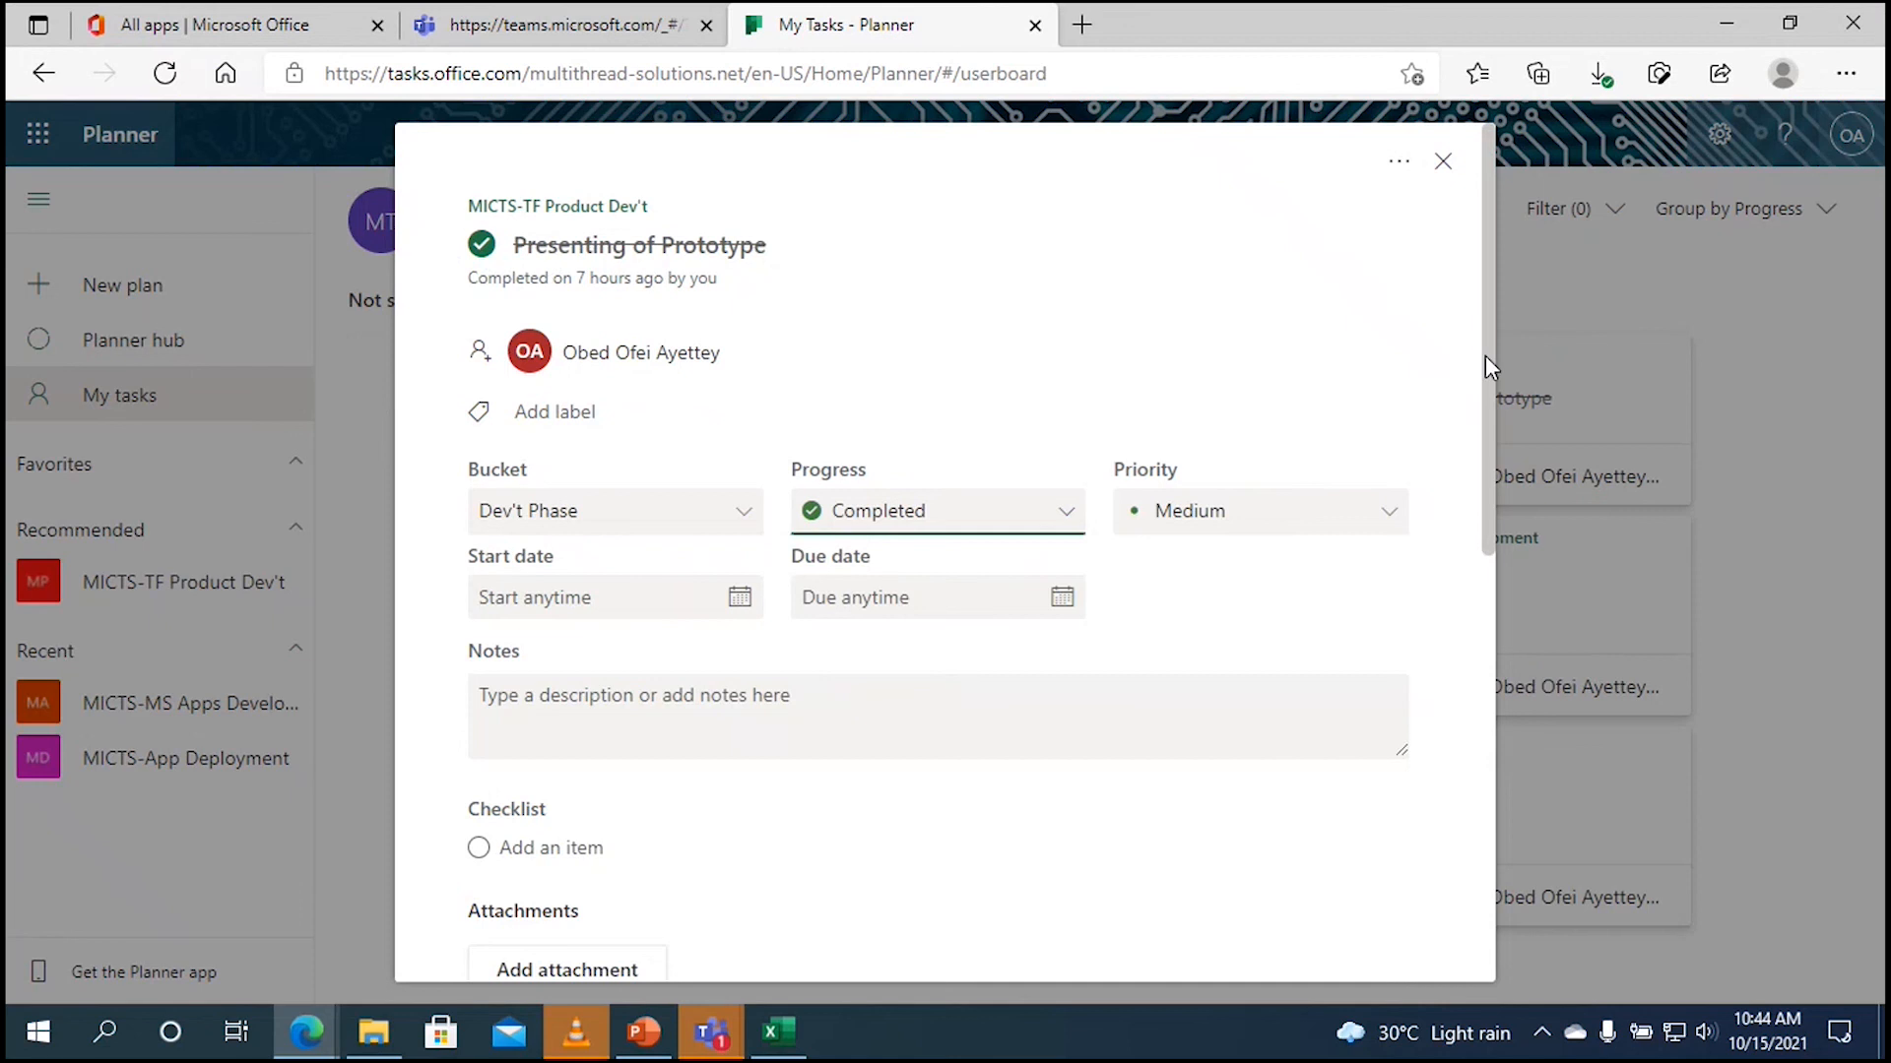
pyautogui.moveTo(1485, 386); pyautogui.dragTo(1458, 613)
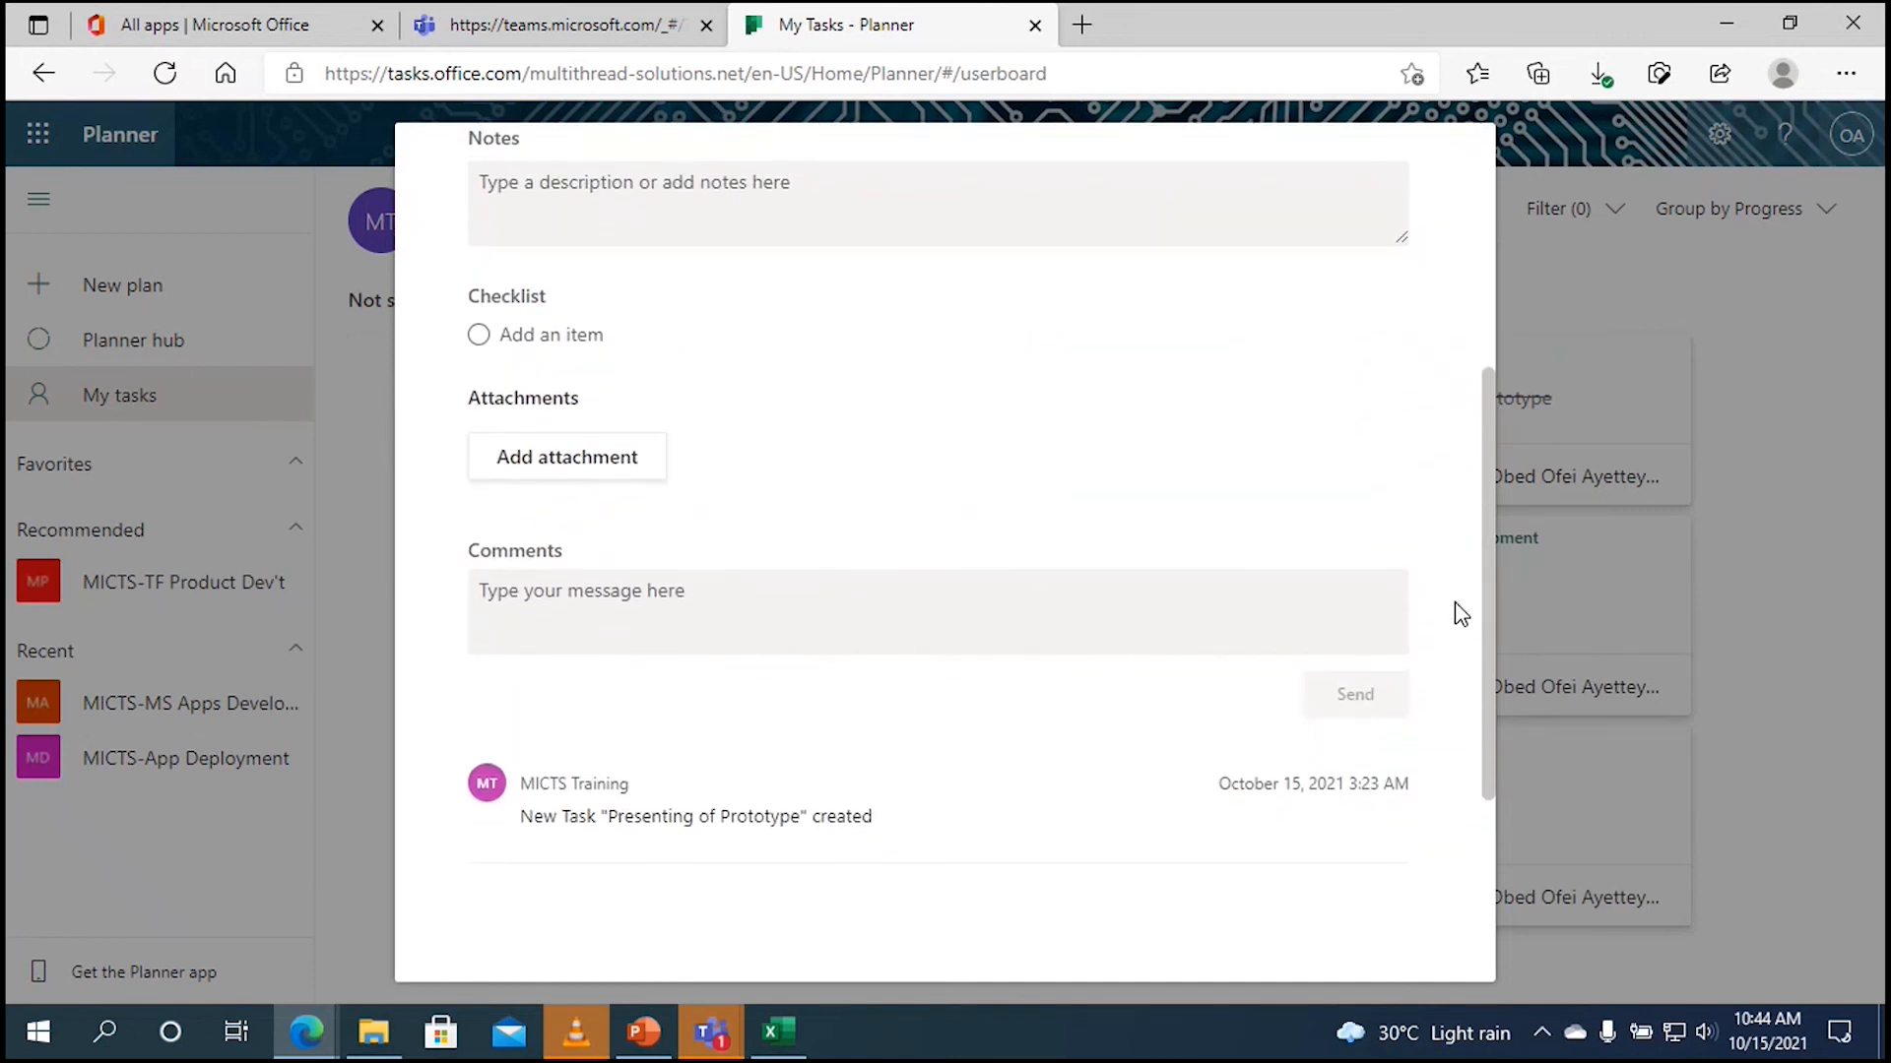
# Step: Post the comment 'I will post the details soon' on the task, then close it
pyautogui.click(837, 591)
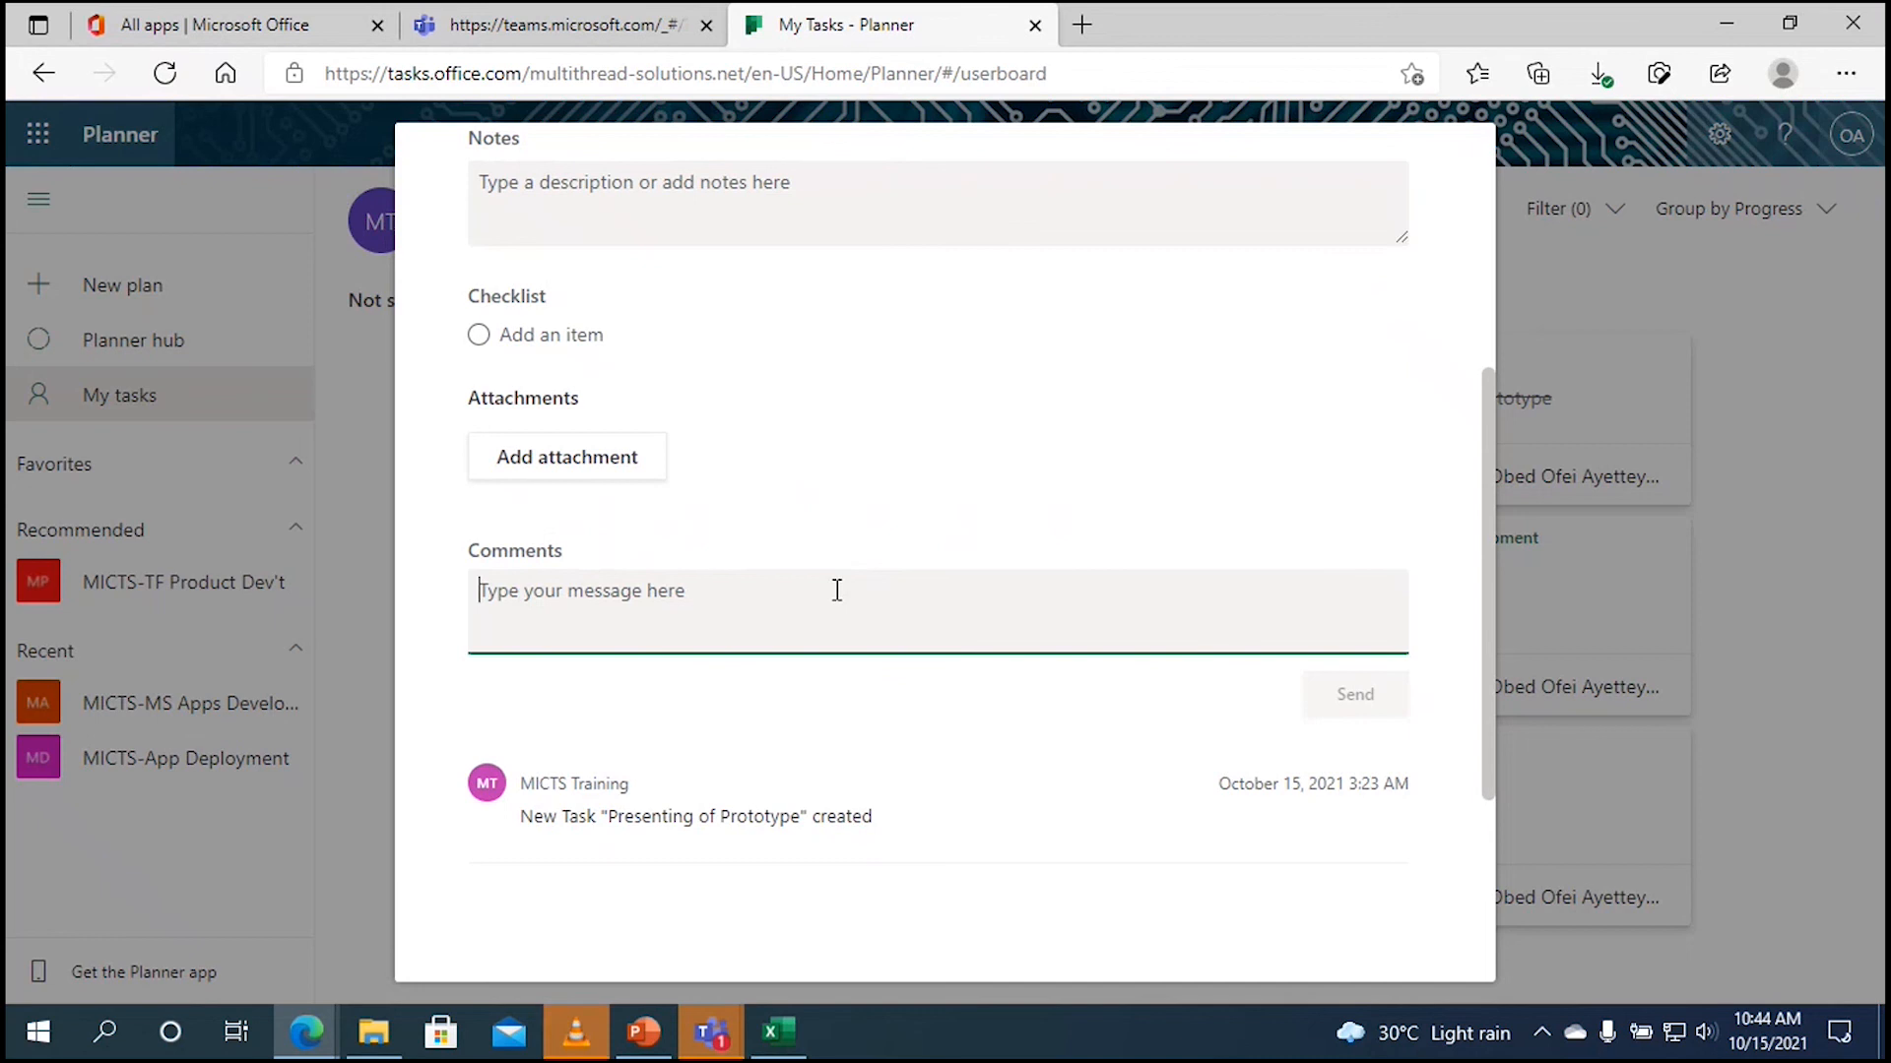
pyautogui.write('will ')
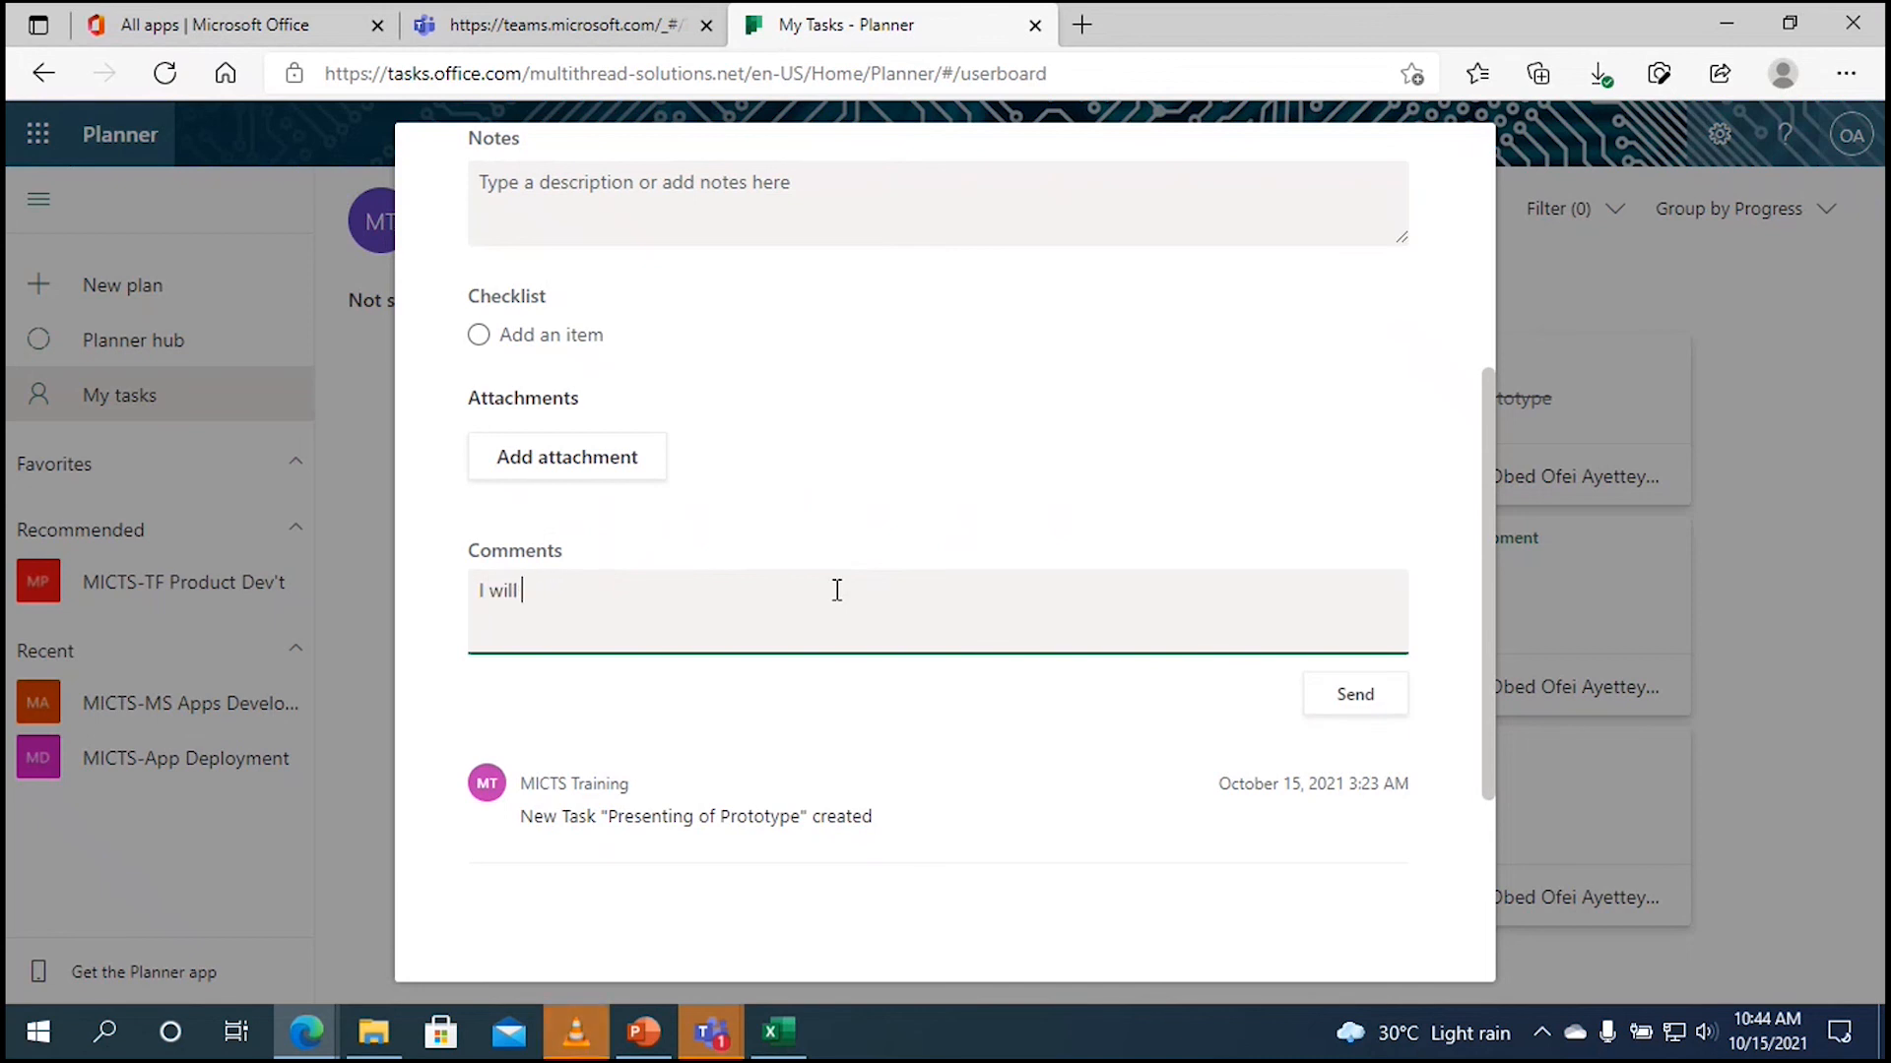
pyautogui.write('post the de')
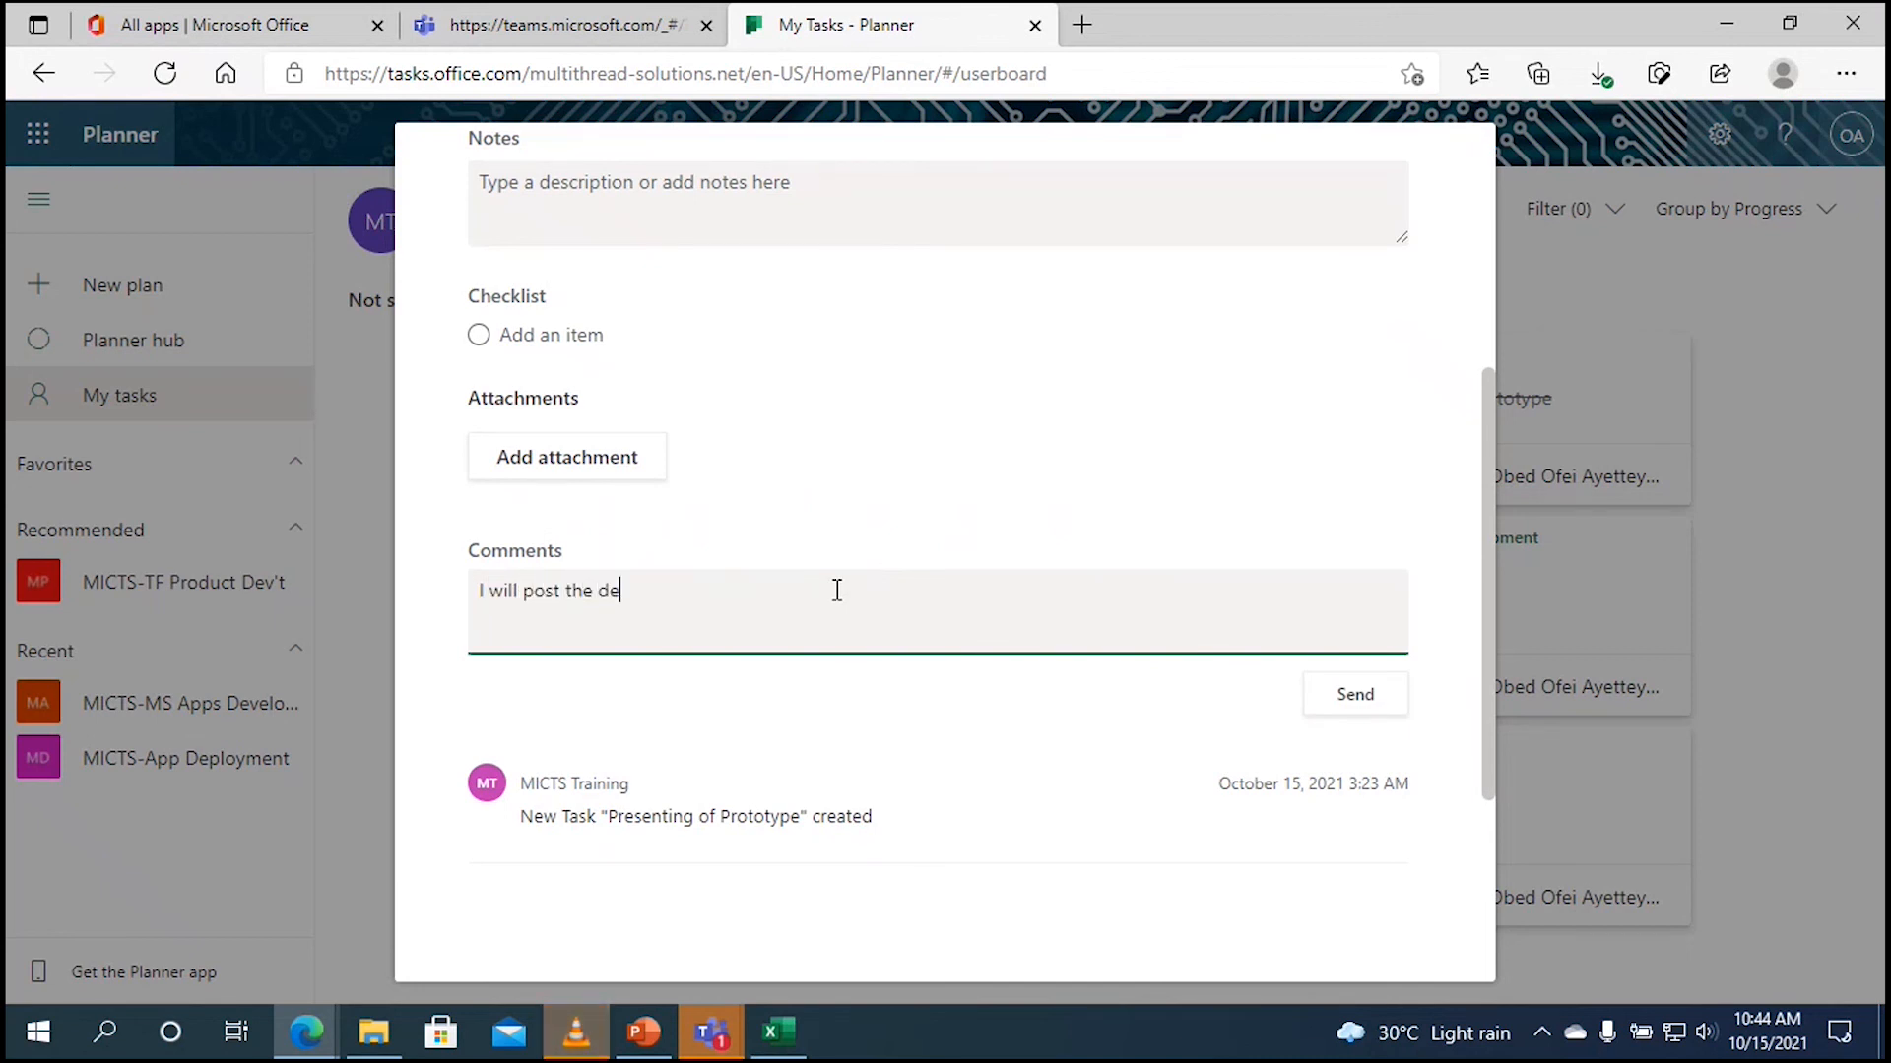
pyautogui.write('tails')
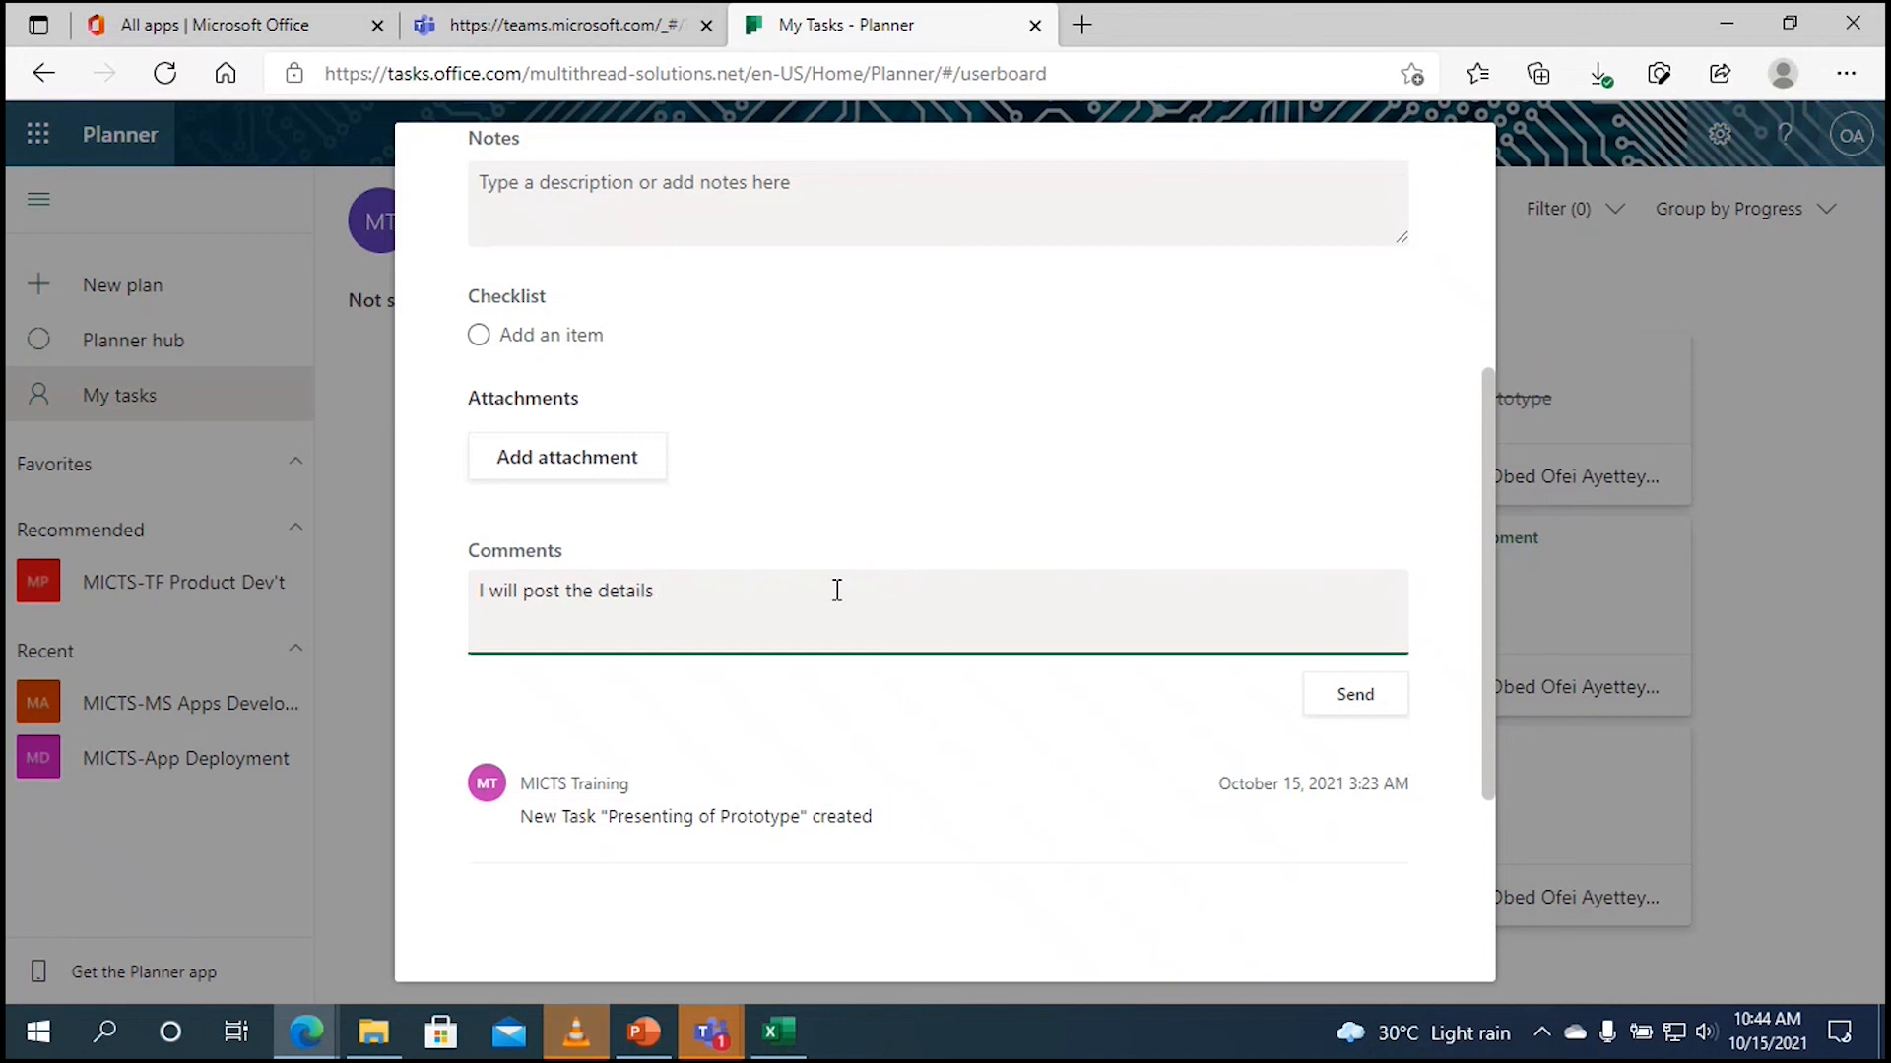
pyautogui.write(' soon')
pyautogui.click(1351, 694)
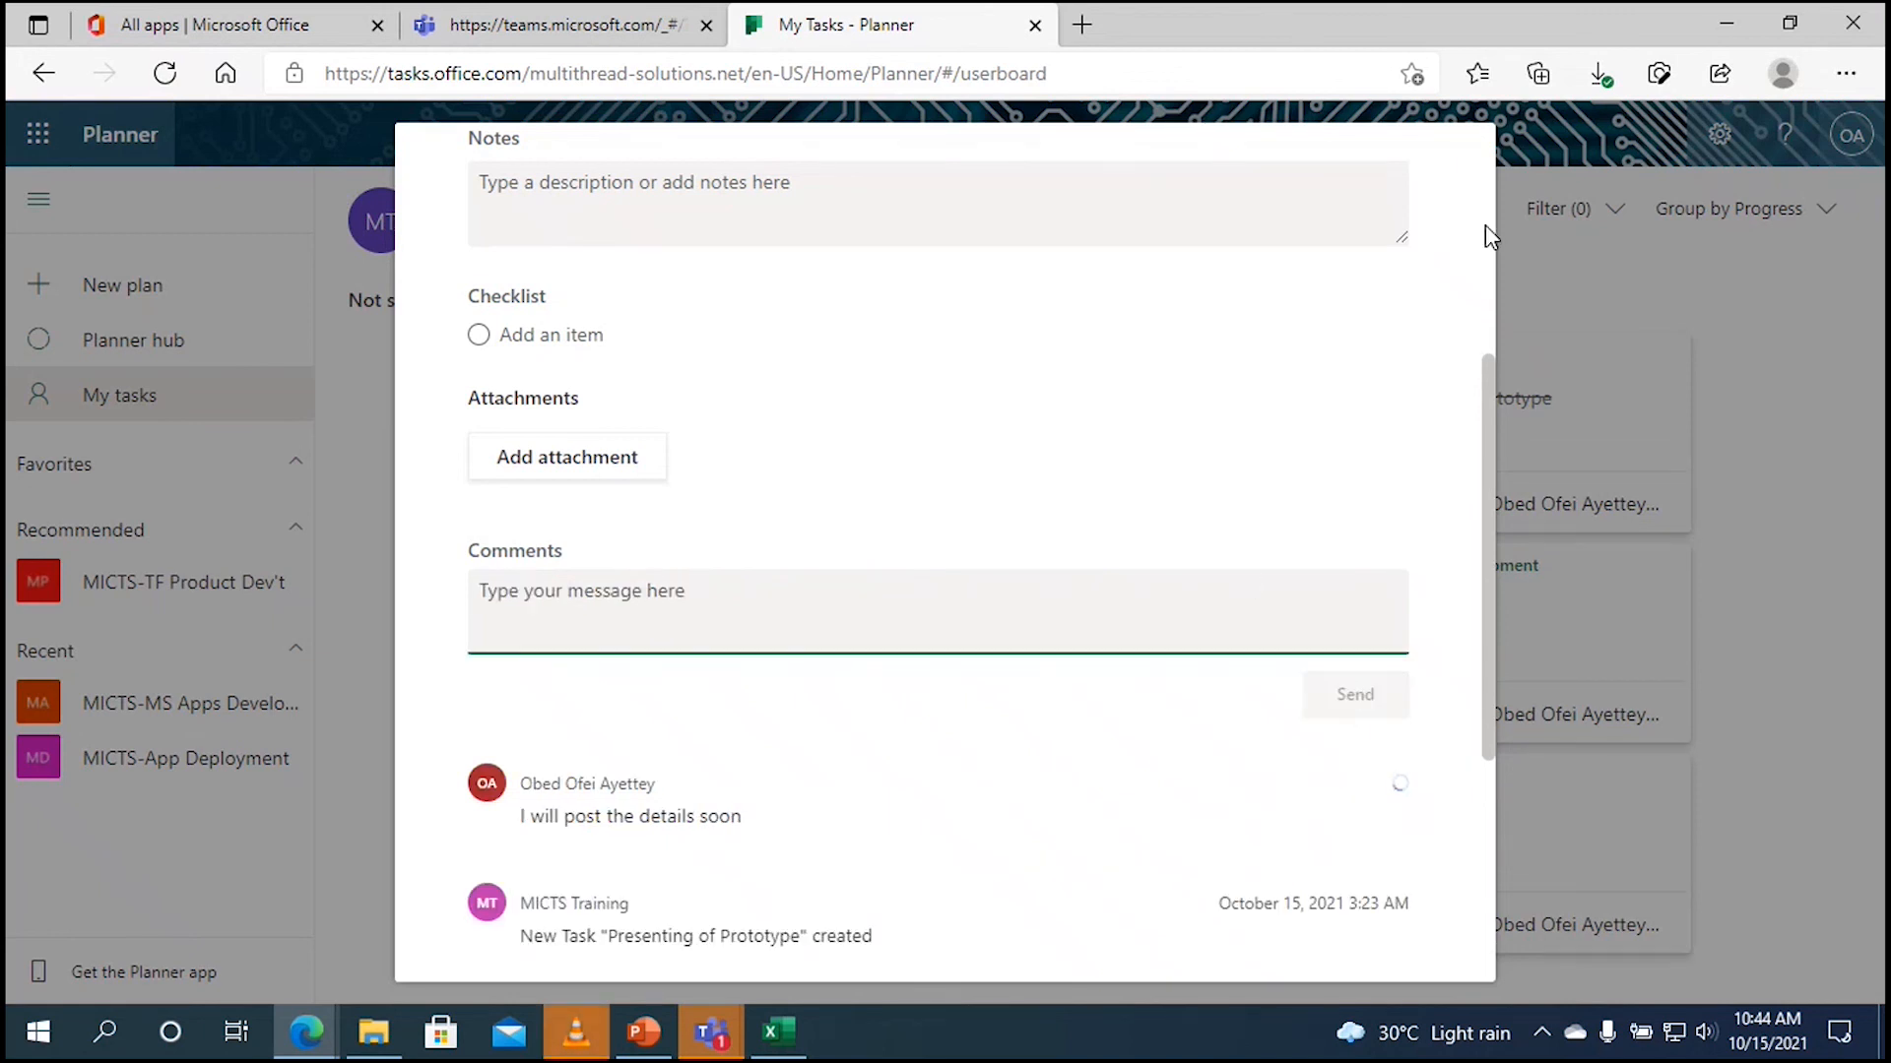
pyautogui.scroll(5, 1491, 412)
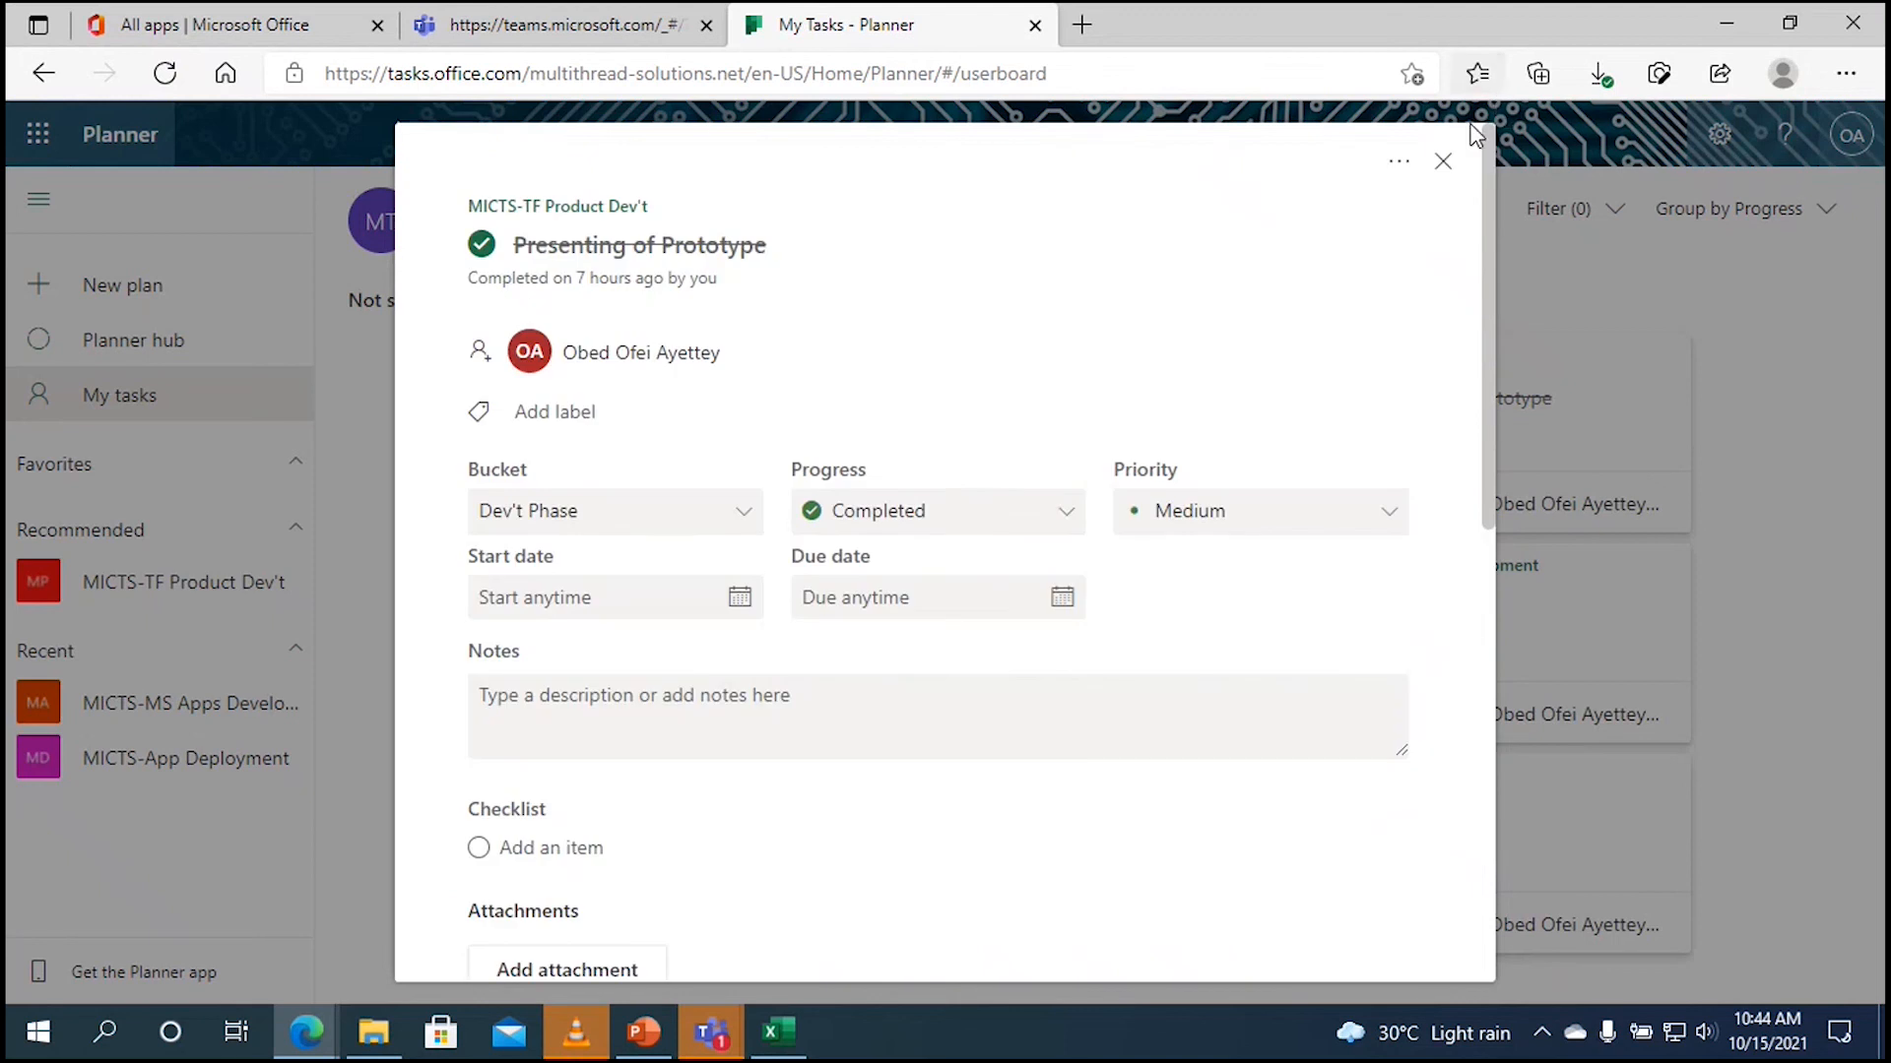
pyautogui.click(1440, 160)
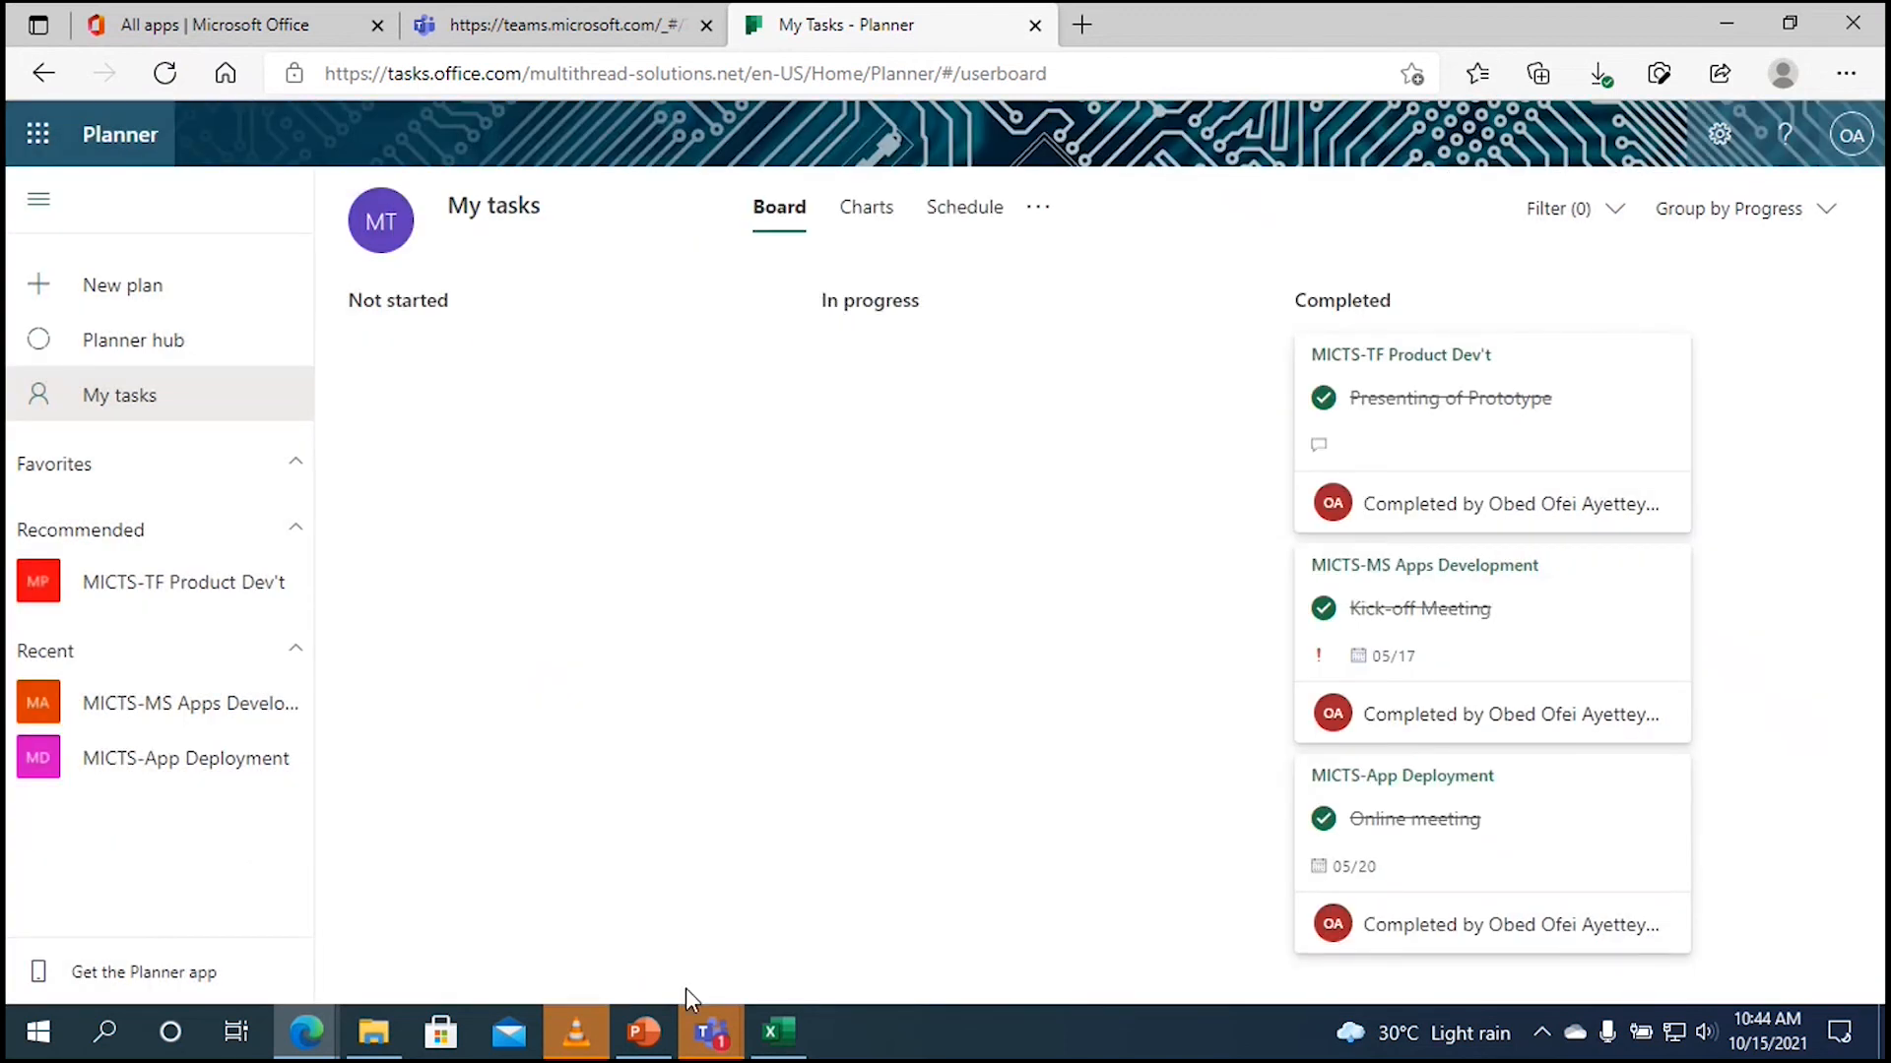
# Step: Return to the MICTS-TF Product Dev't plan window and show its Charts view
pyautogui.click(308, 1036)
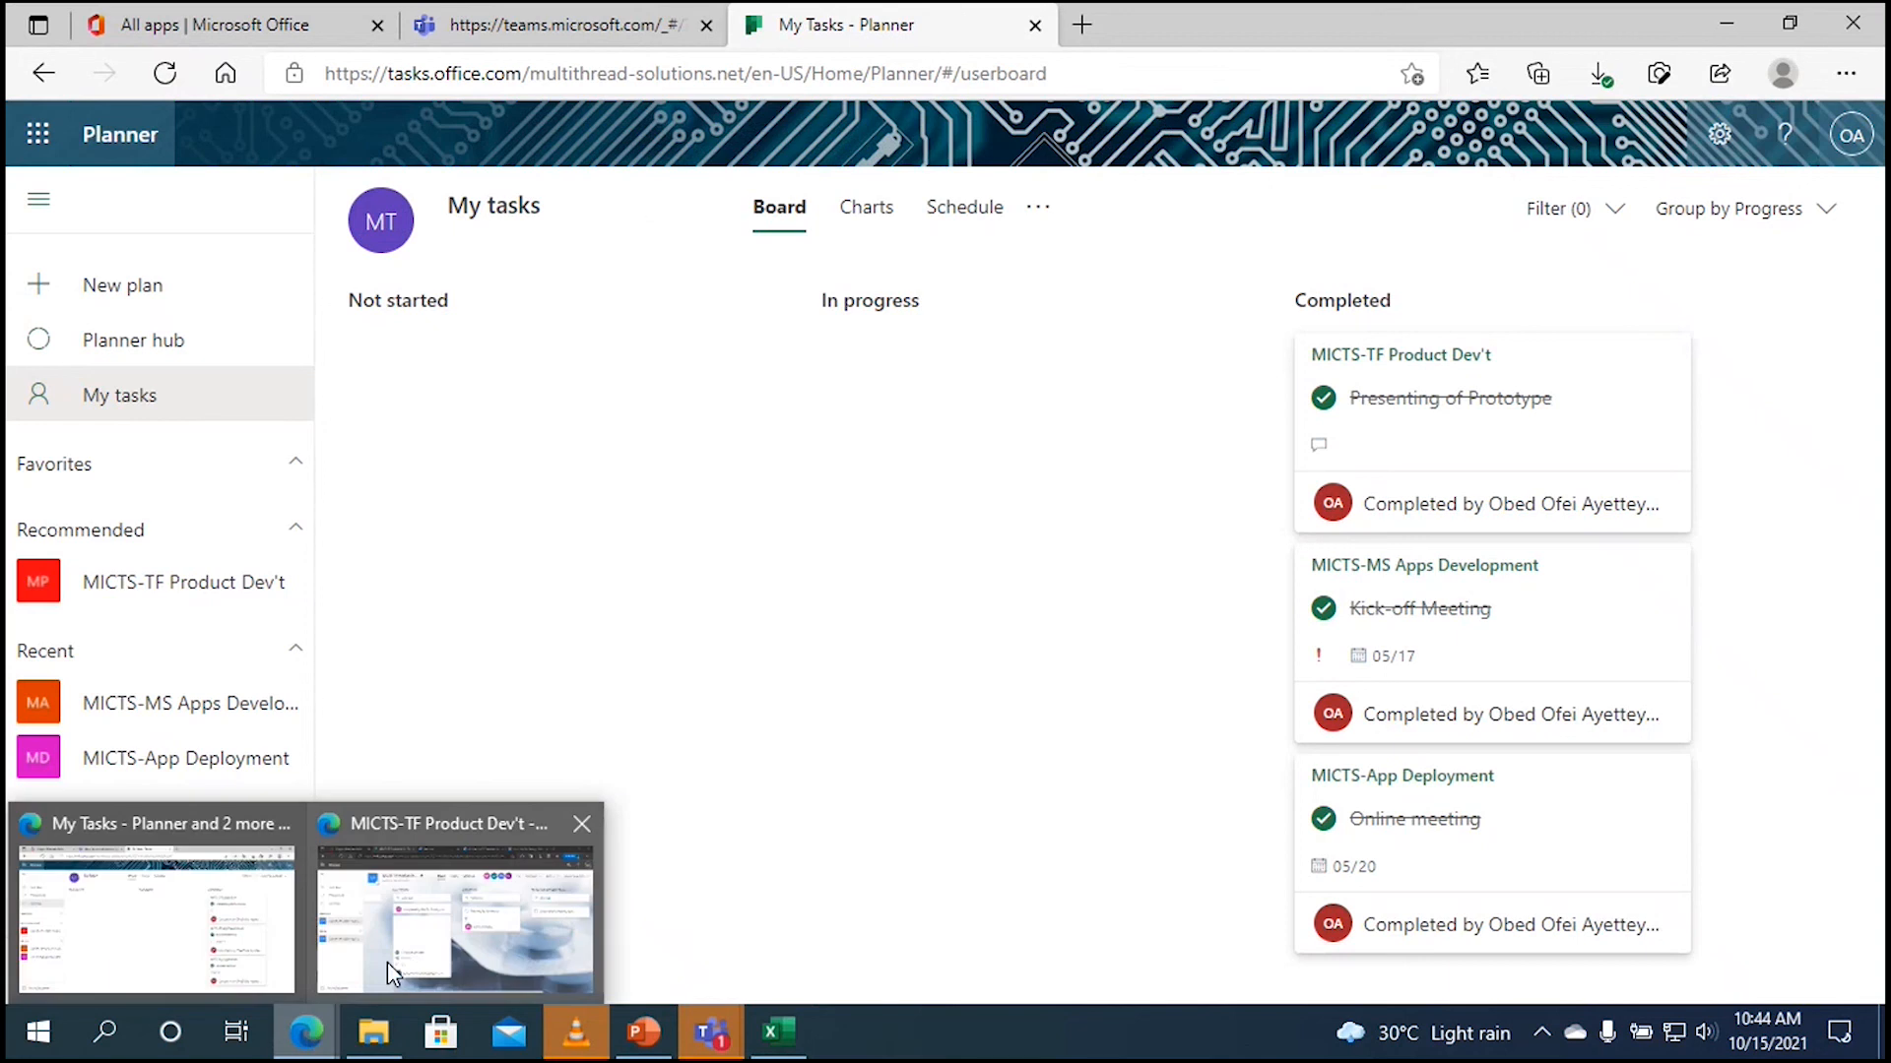
pyautogui.click(412, 947)
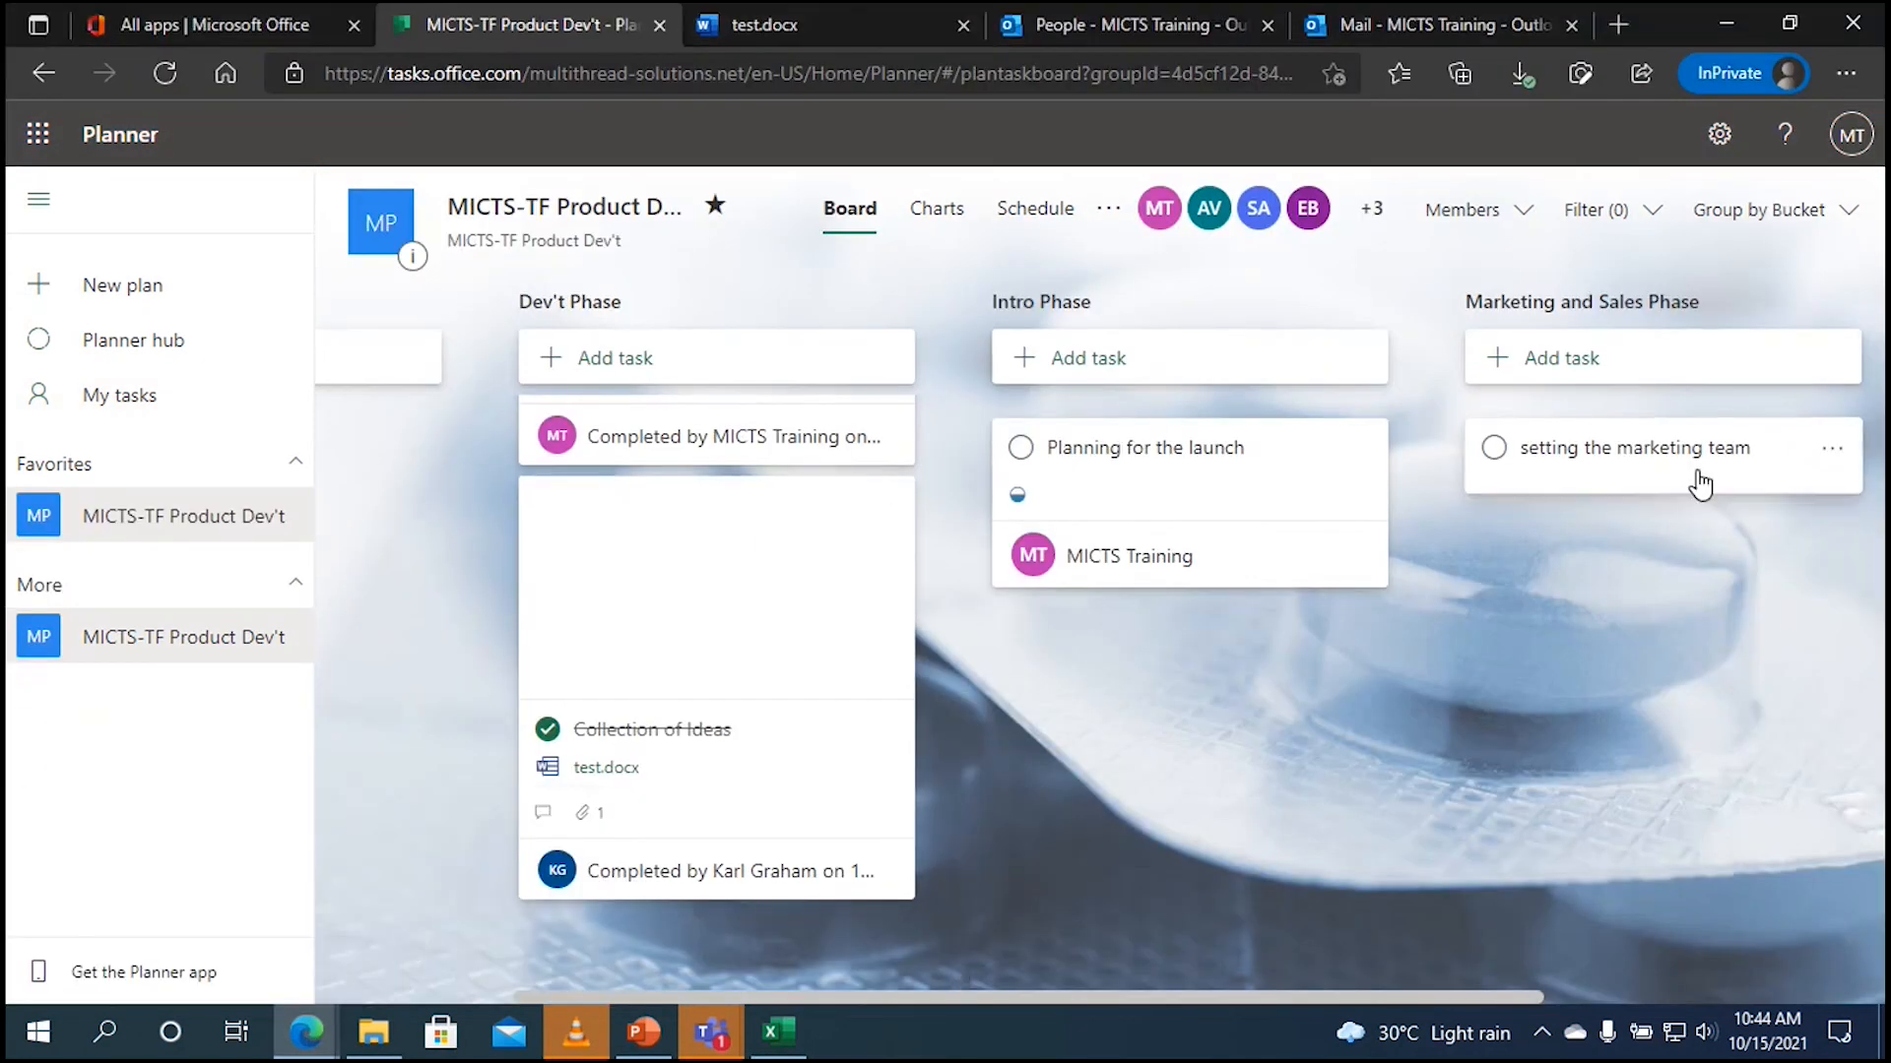
pyautogui.click(941, 228)
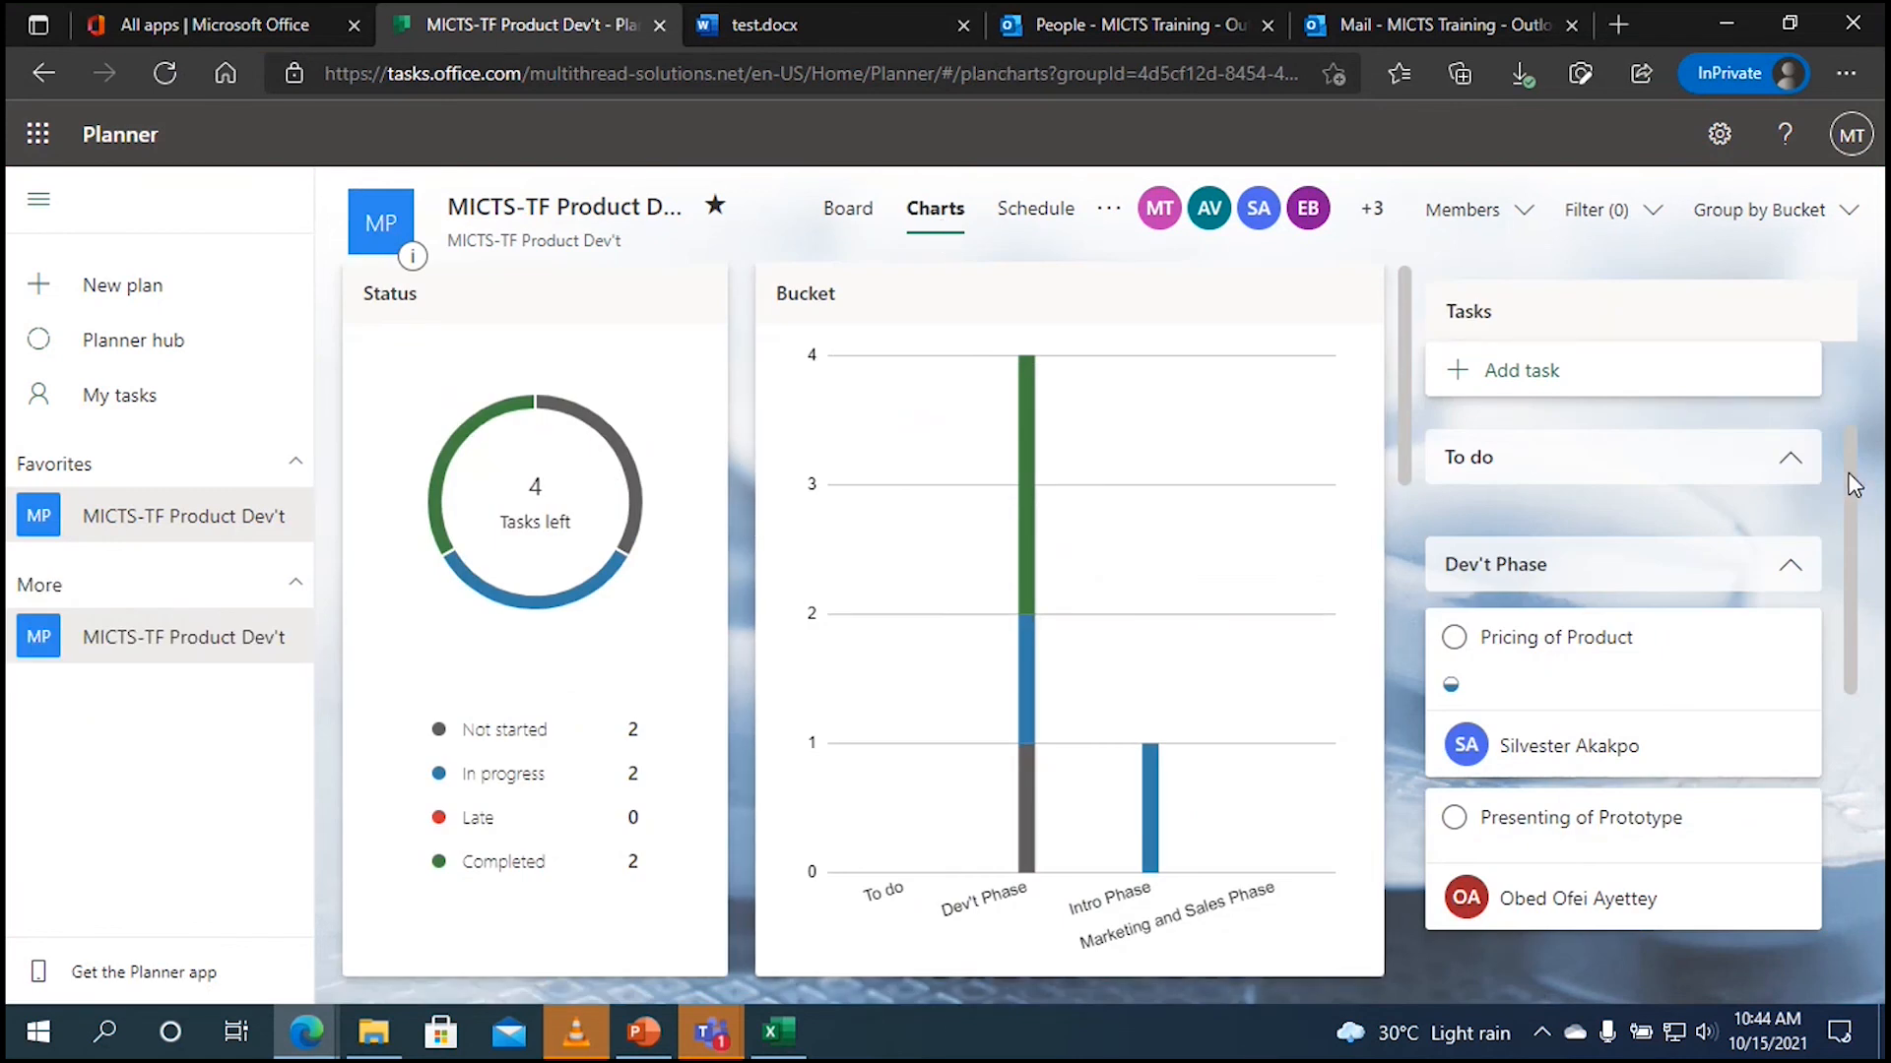
# Step: Review the charts now showing 3 completed tasks, then reopen the MICTS-TF Product Dev't board
pyautogui.moveTo(1854, 483); pyautogui.dragTo(1857, 566)
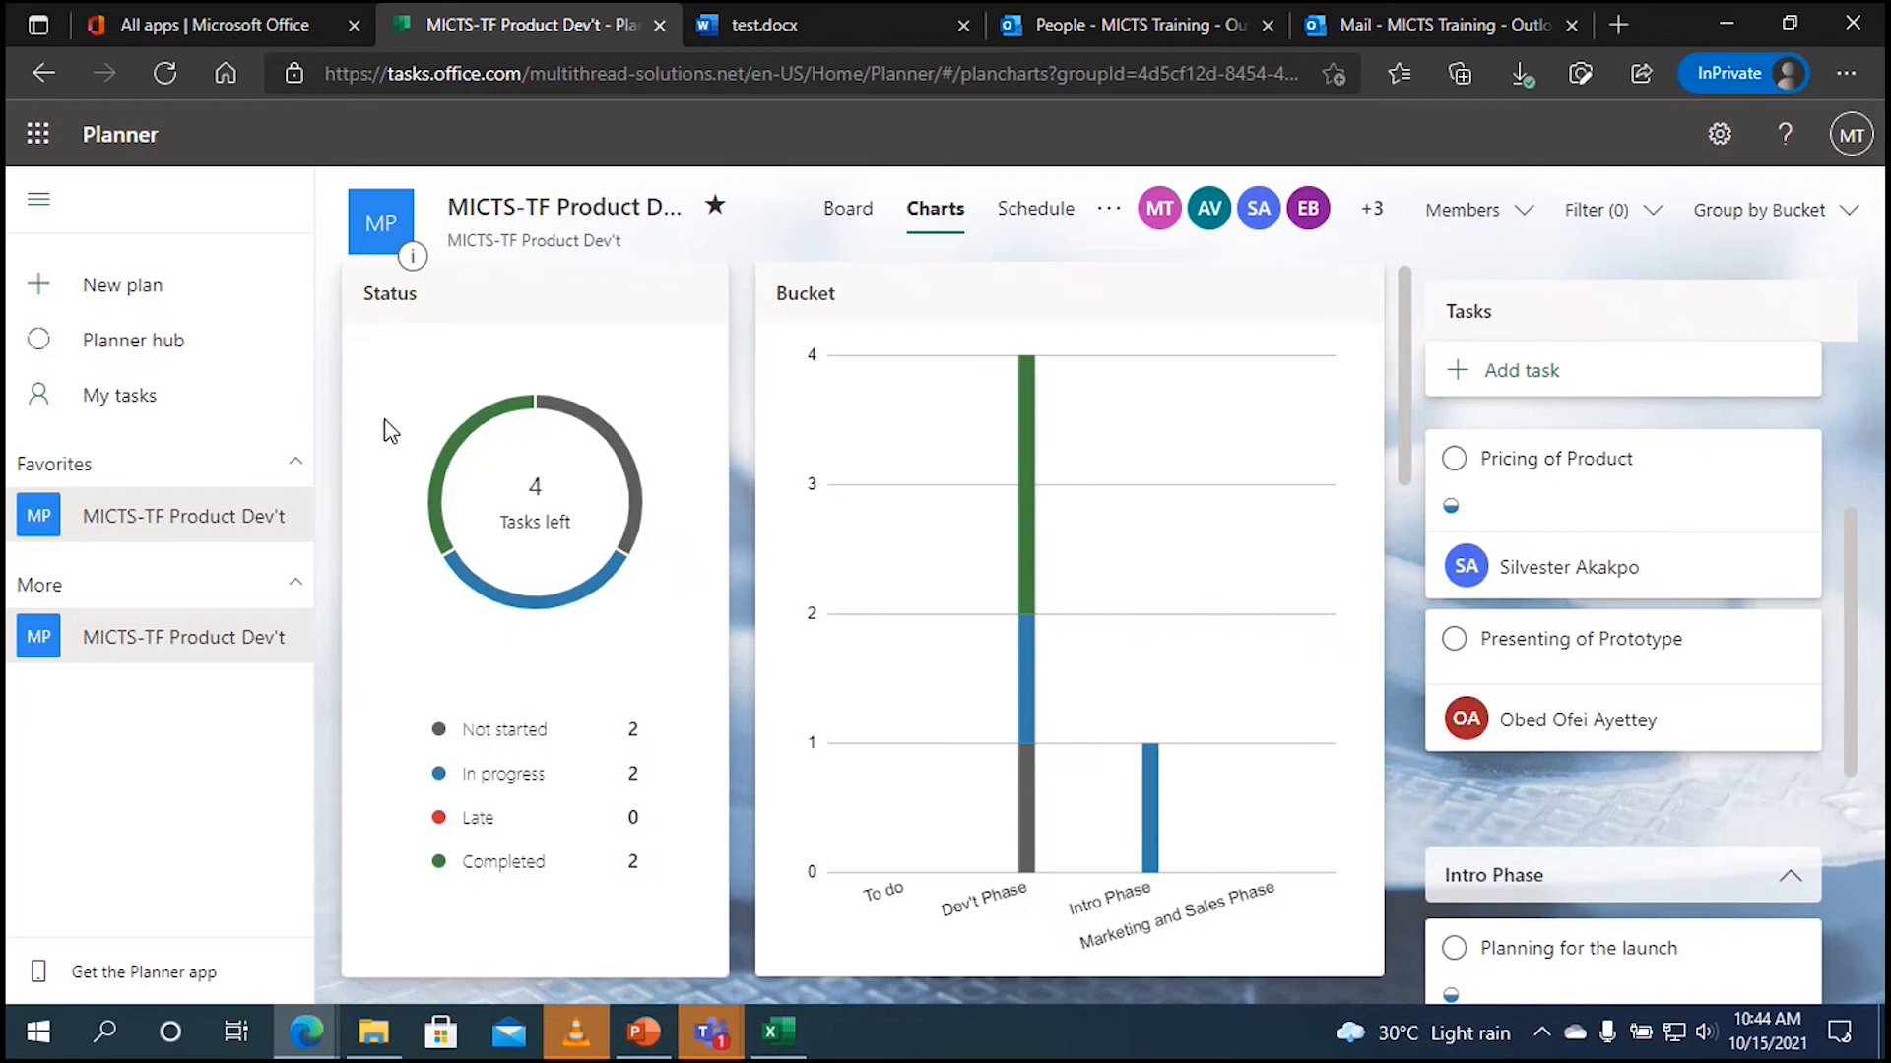
pyautogui.moveTo(455, 451)
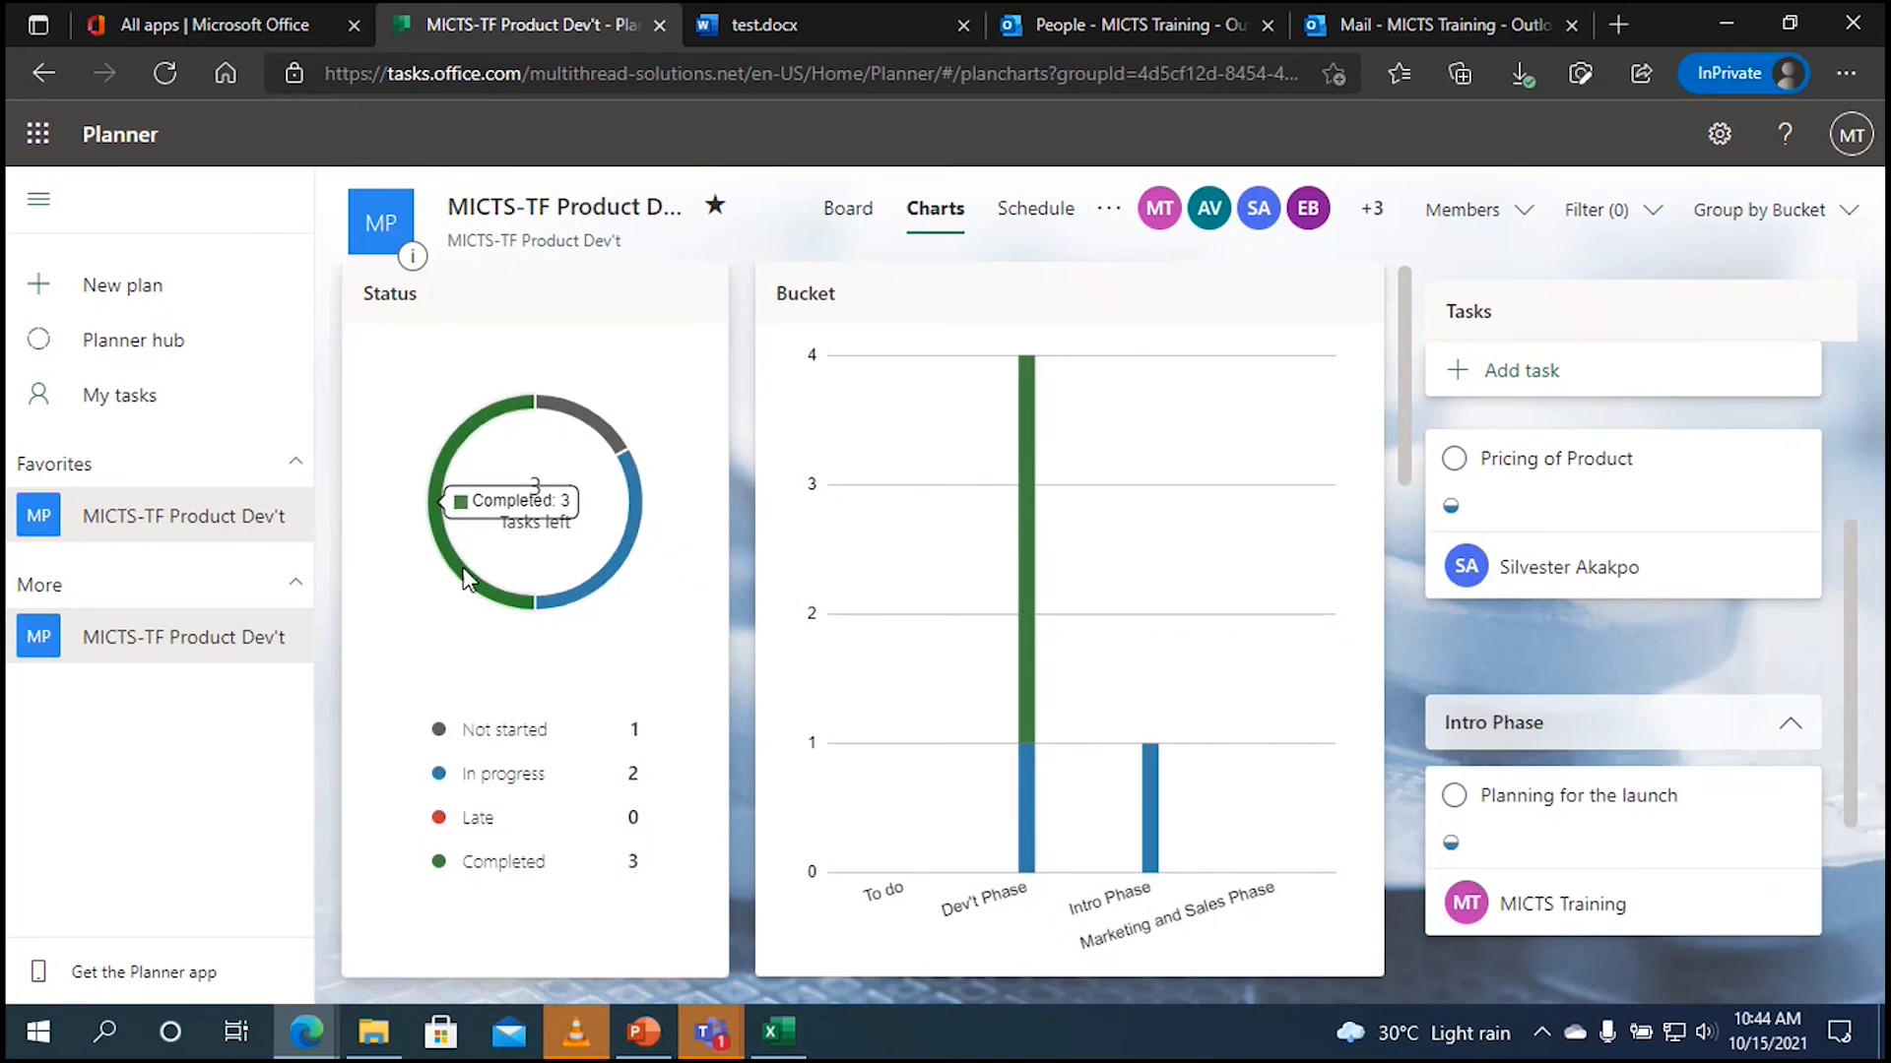
pyautogui.moveTo(610, 581)
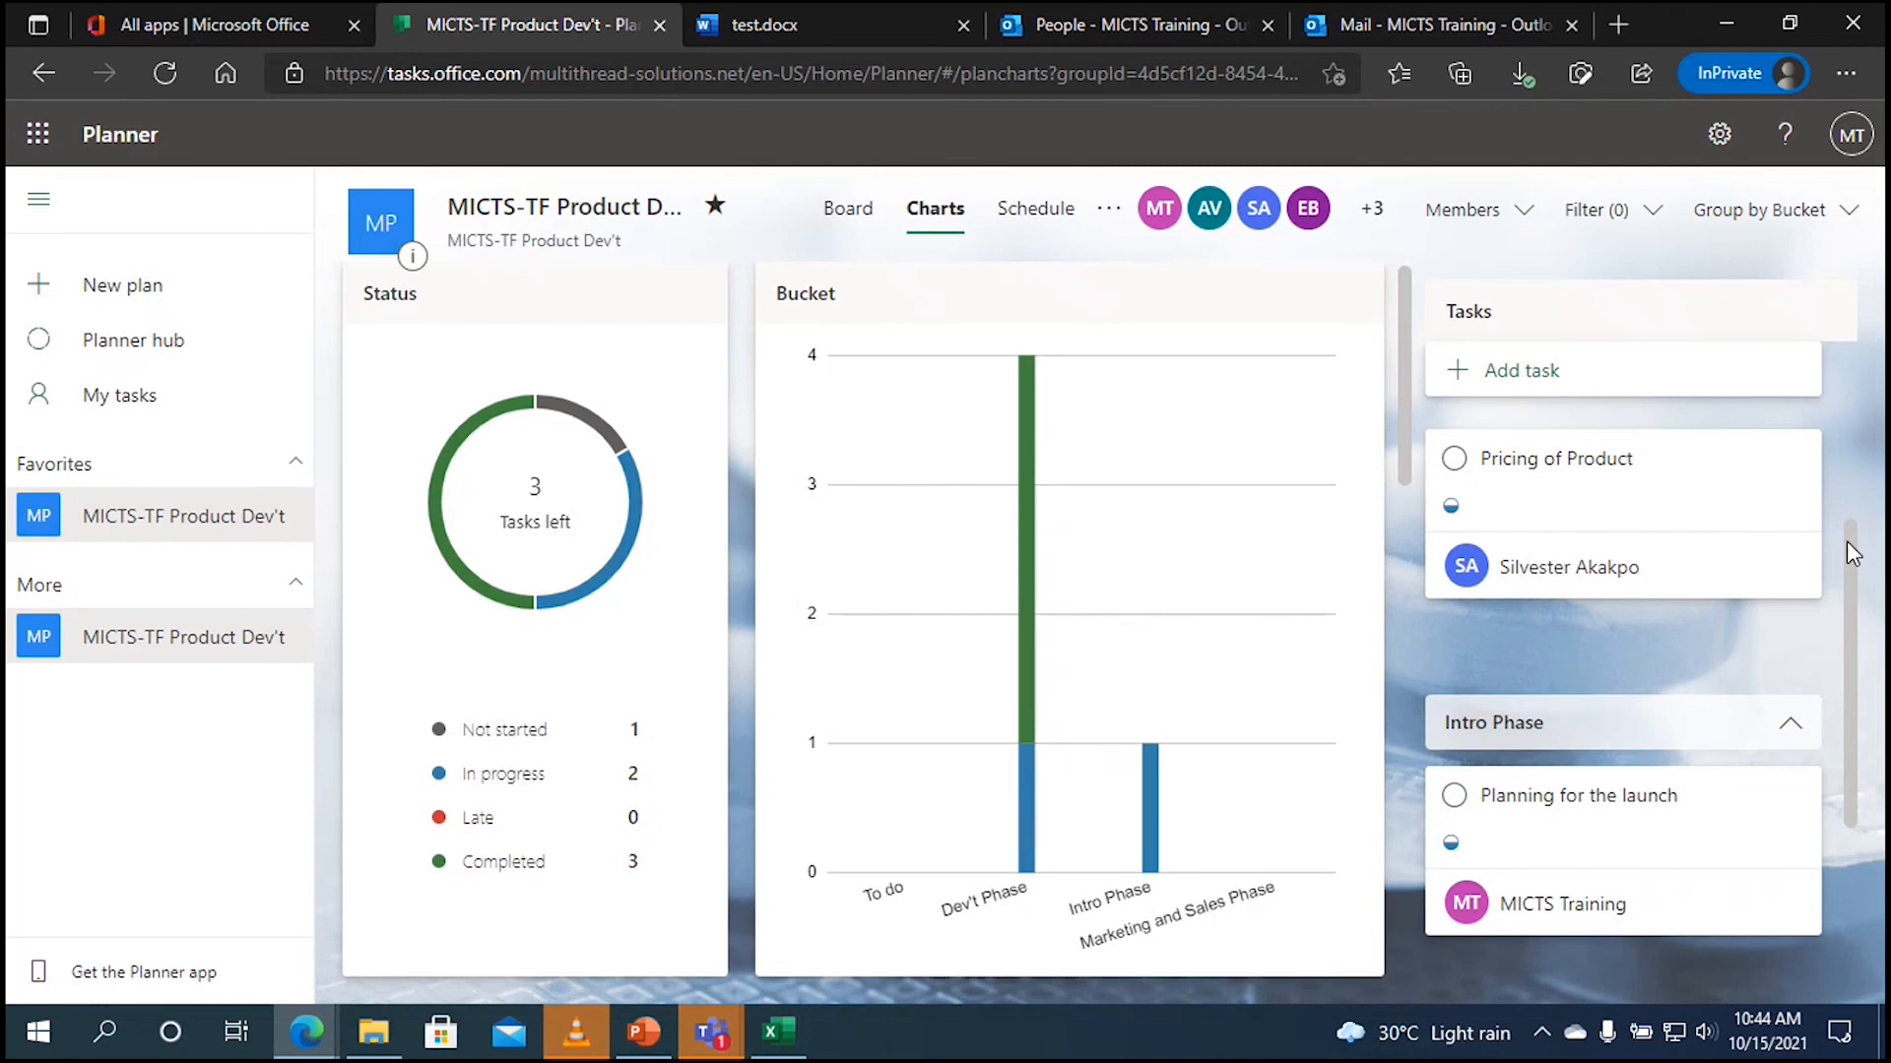
pyautogui.moveTo(1851, 553); pyautogui.dragTo(1851, 711)
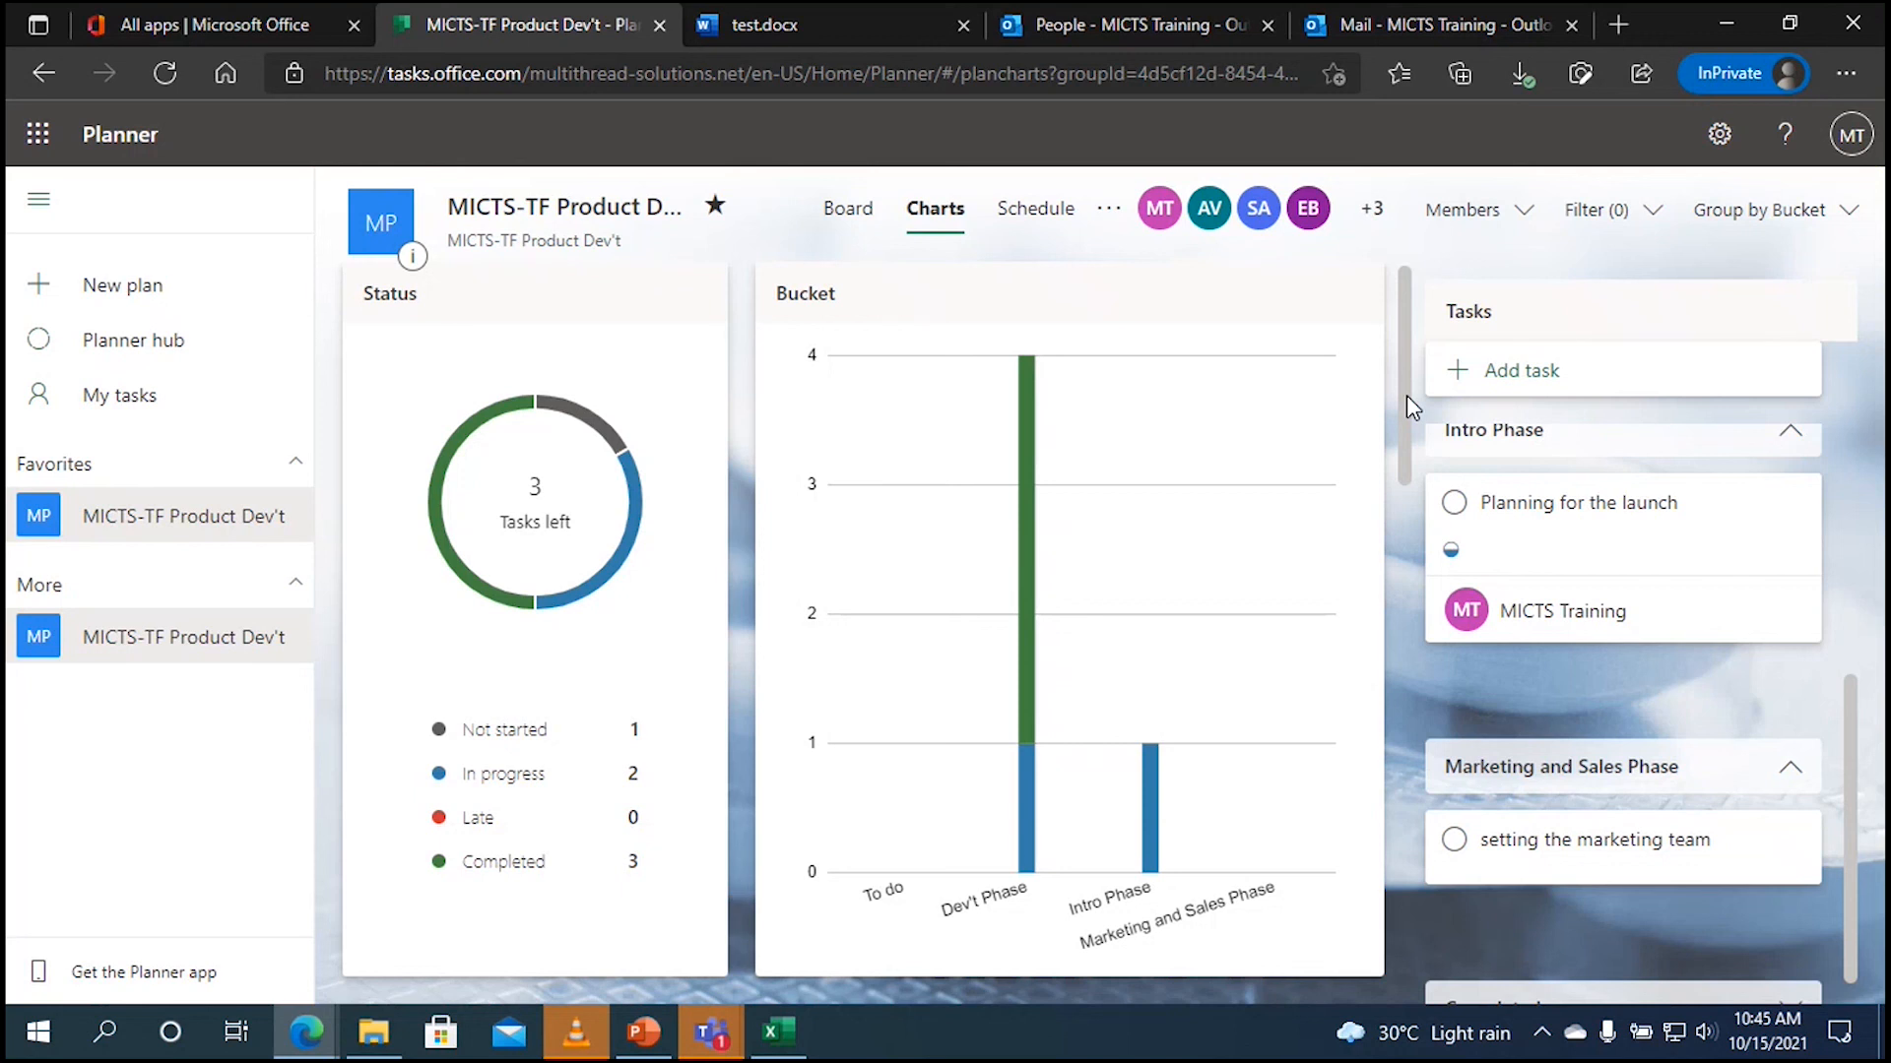
pyautogui.moveTo(1406, 374); pyautogui.dragTo(1385, 569)
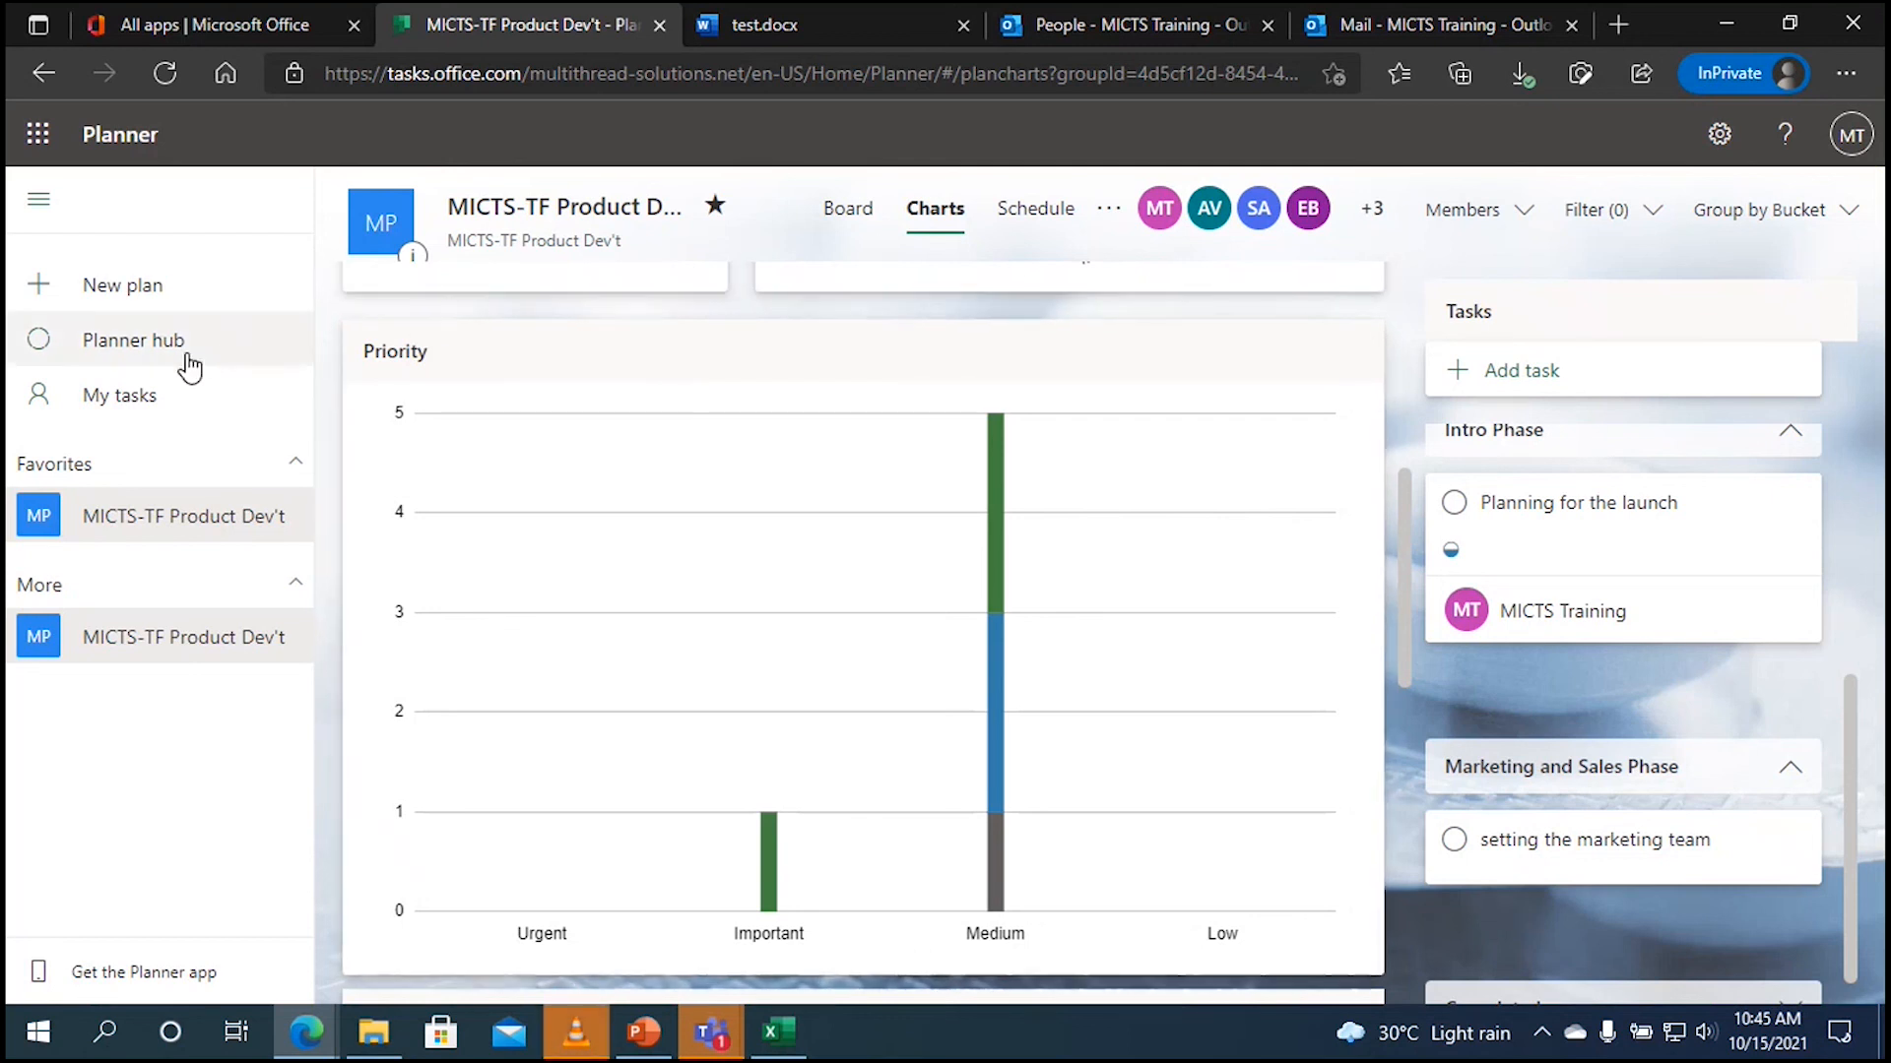
pyautogui.click(276, 357)
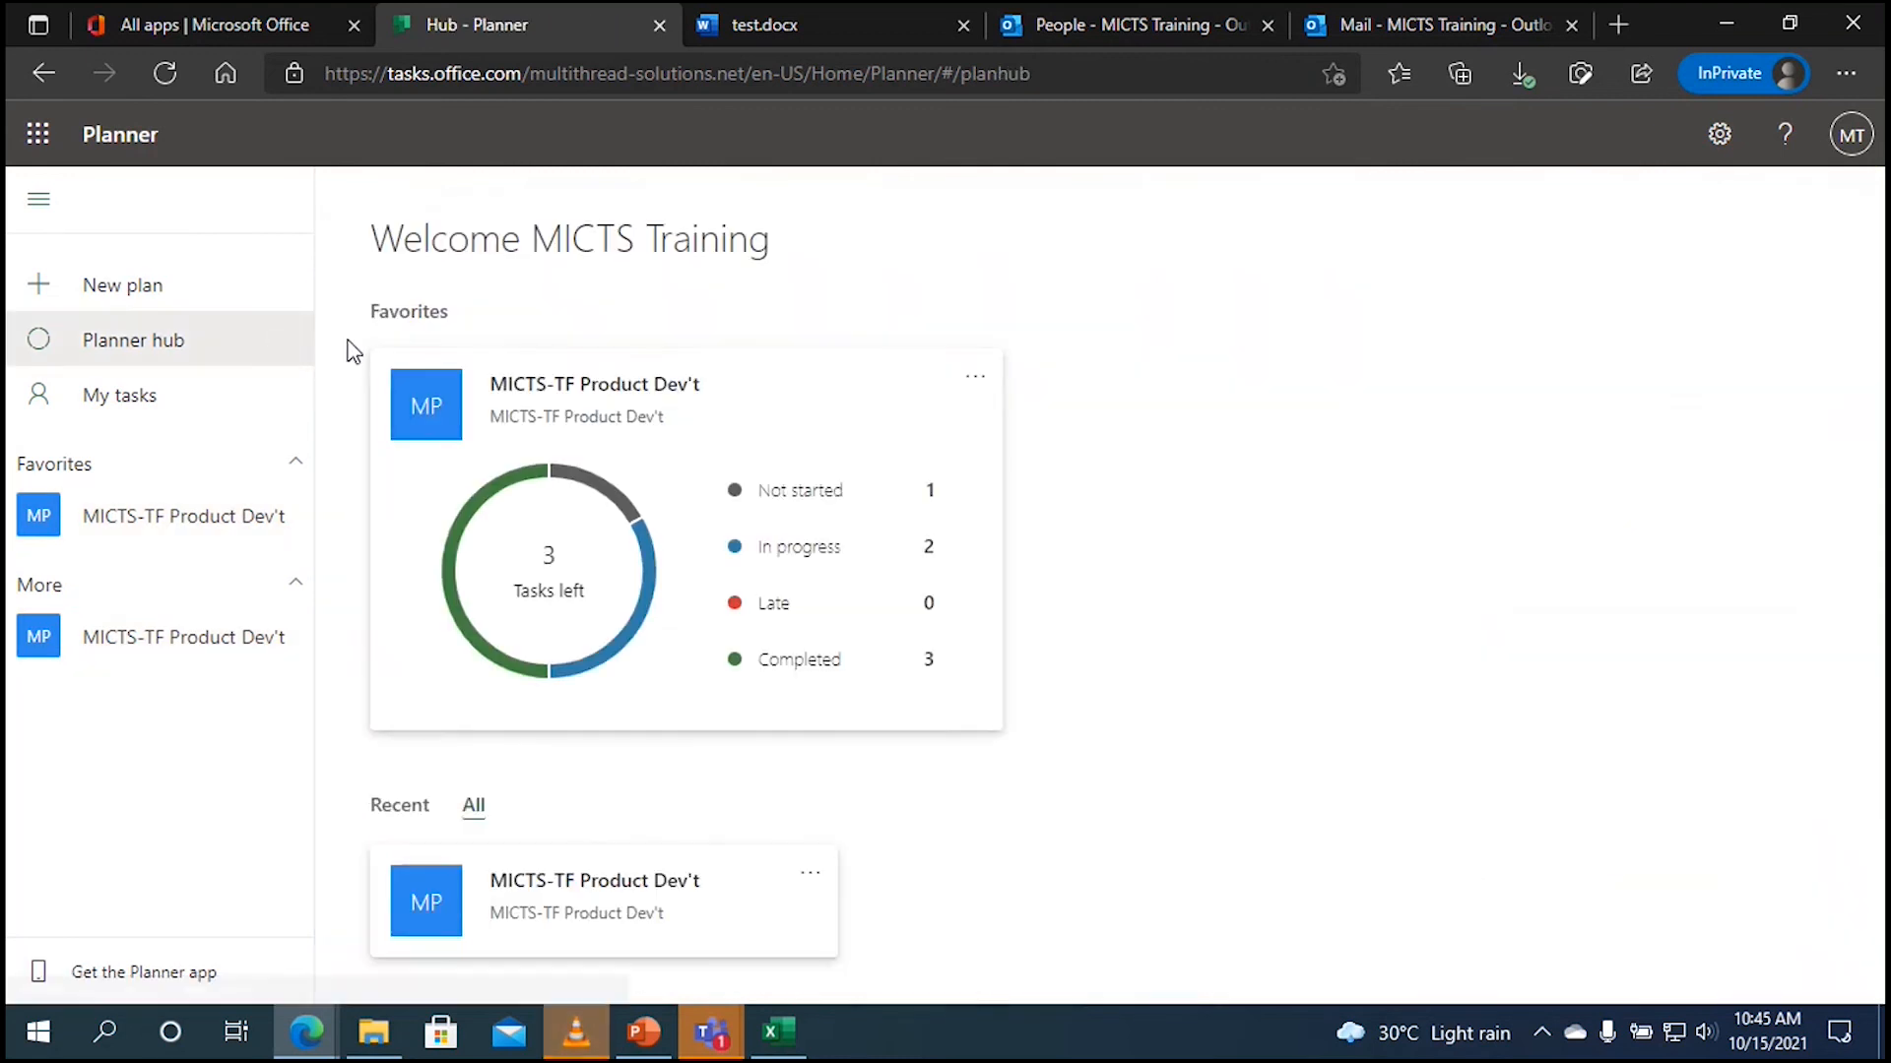
pyautogui.click(638, 425)
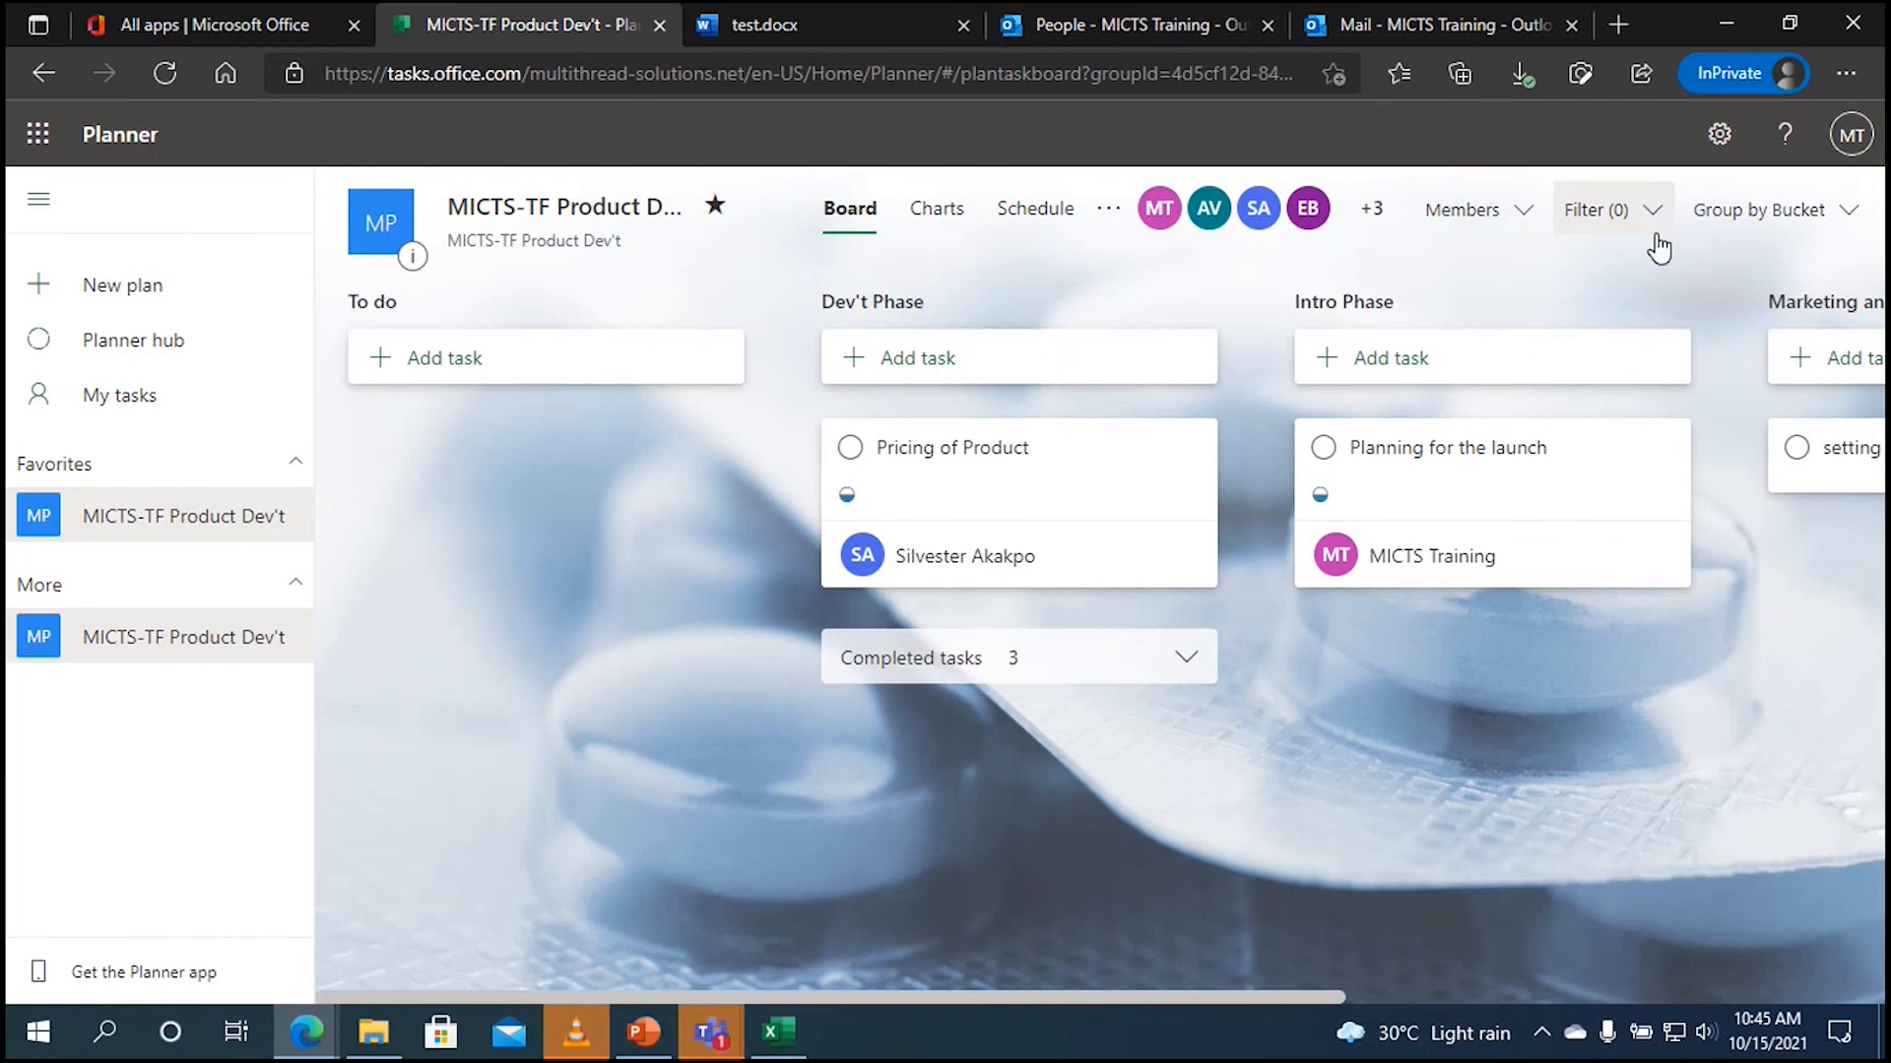
pyautogui.click(645, 215)
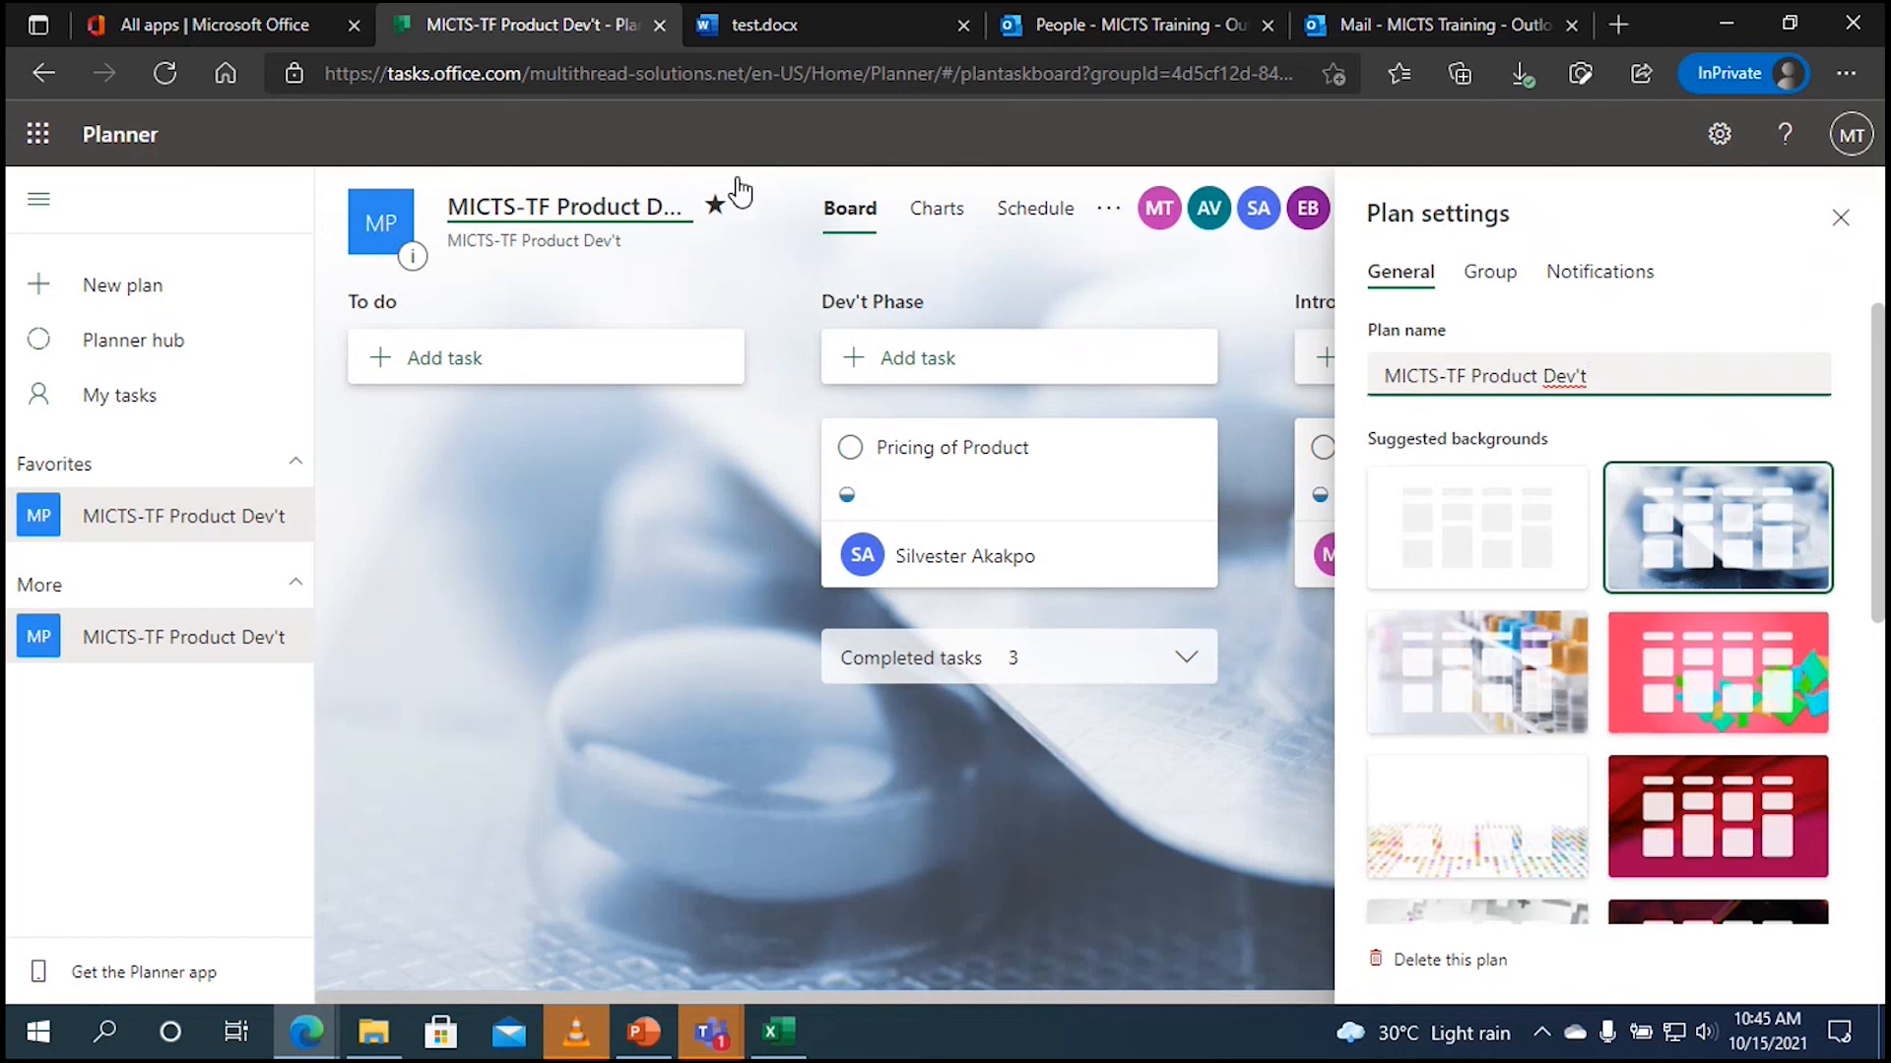
pyautogui.click(1490, 280)
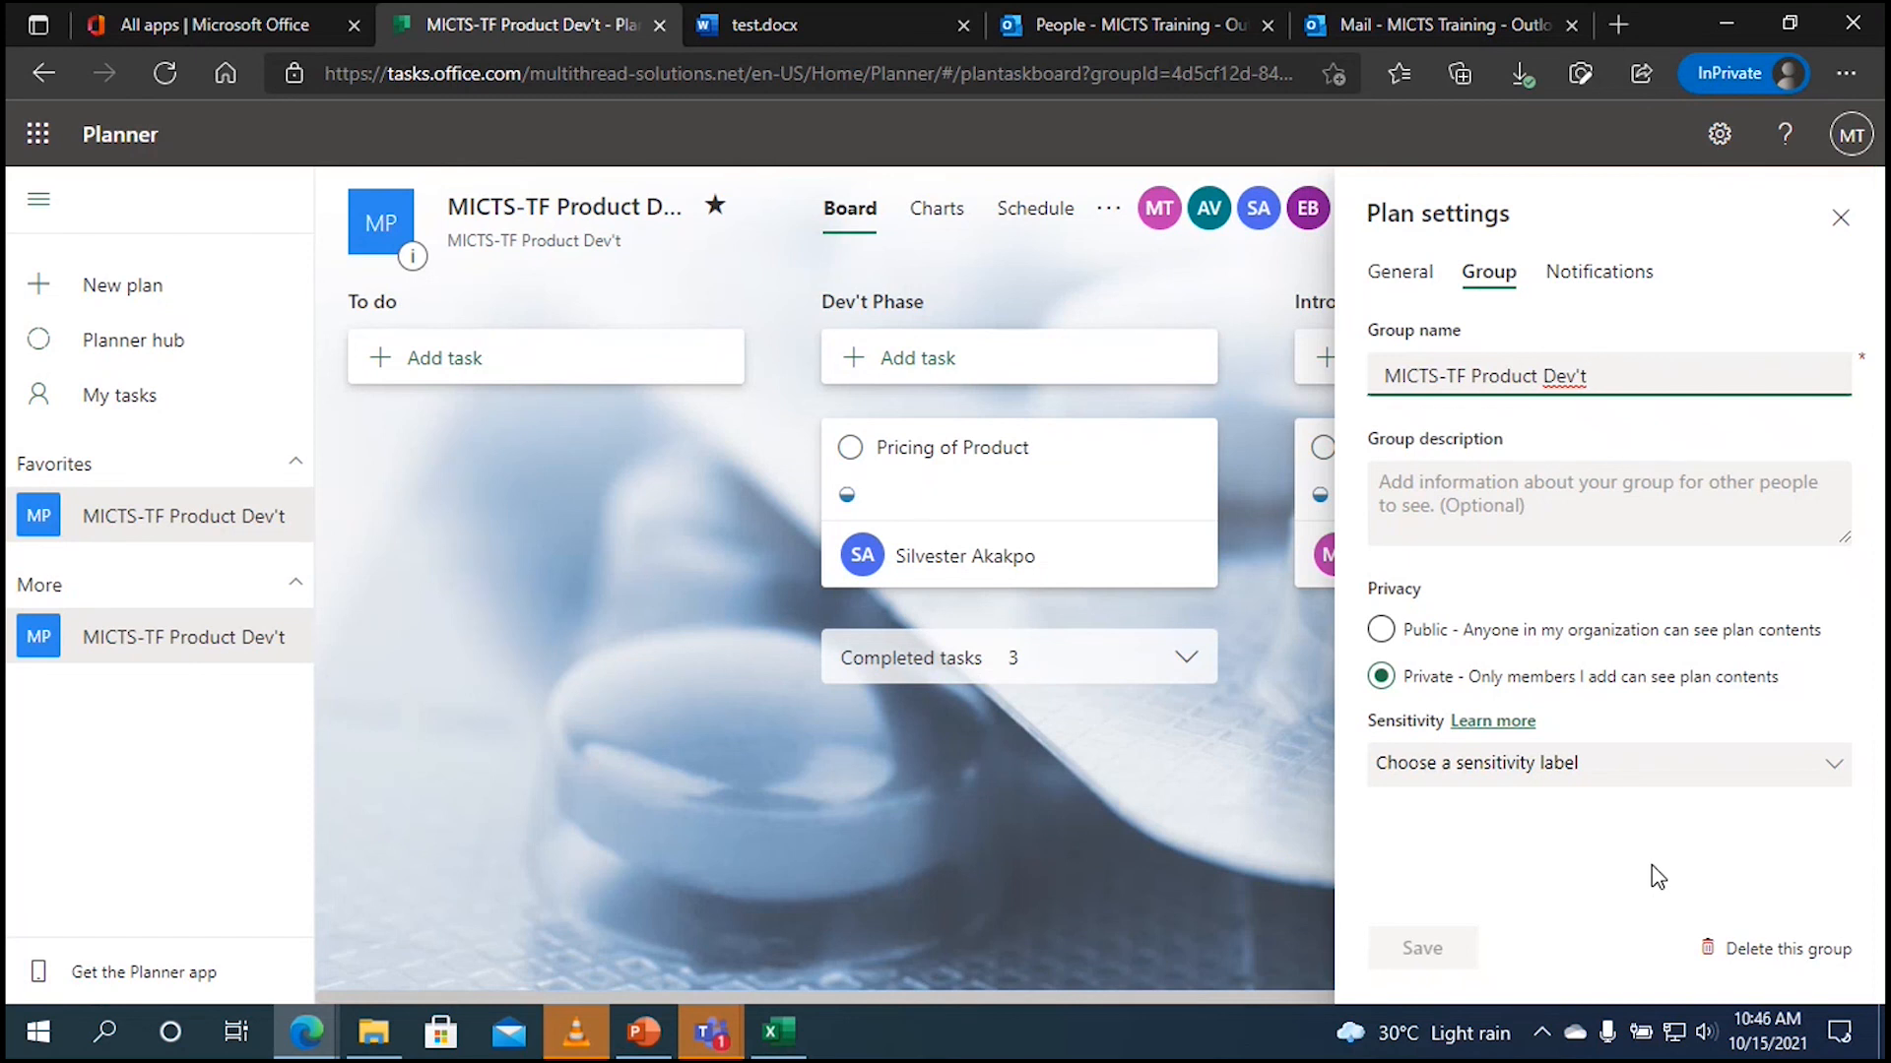
pyautogui.click(1405, 285)
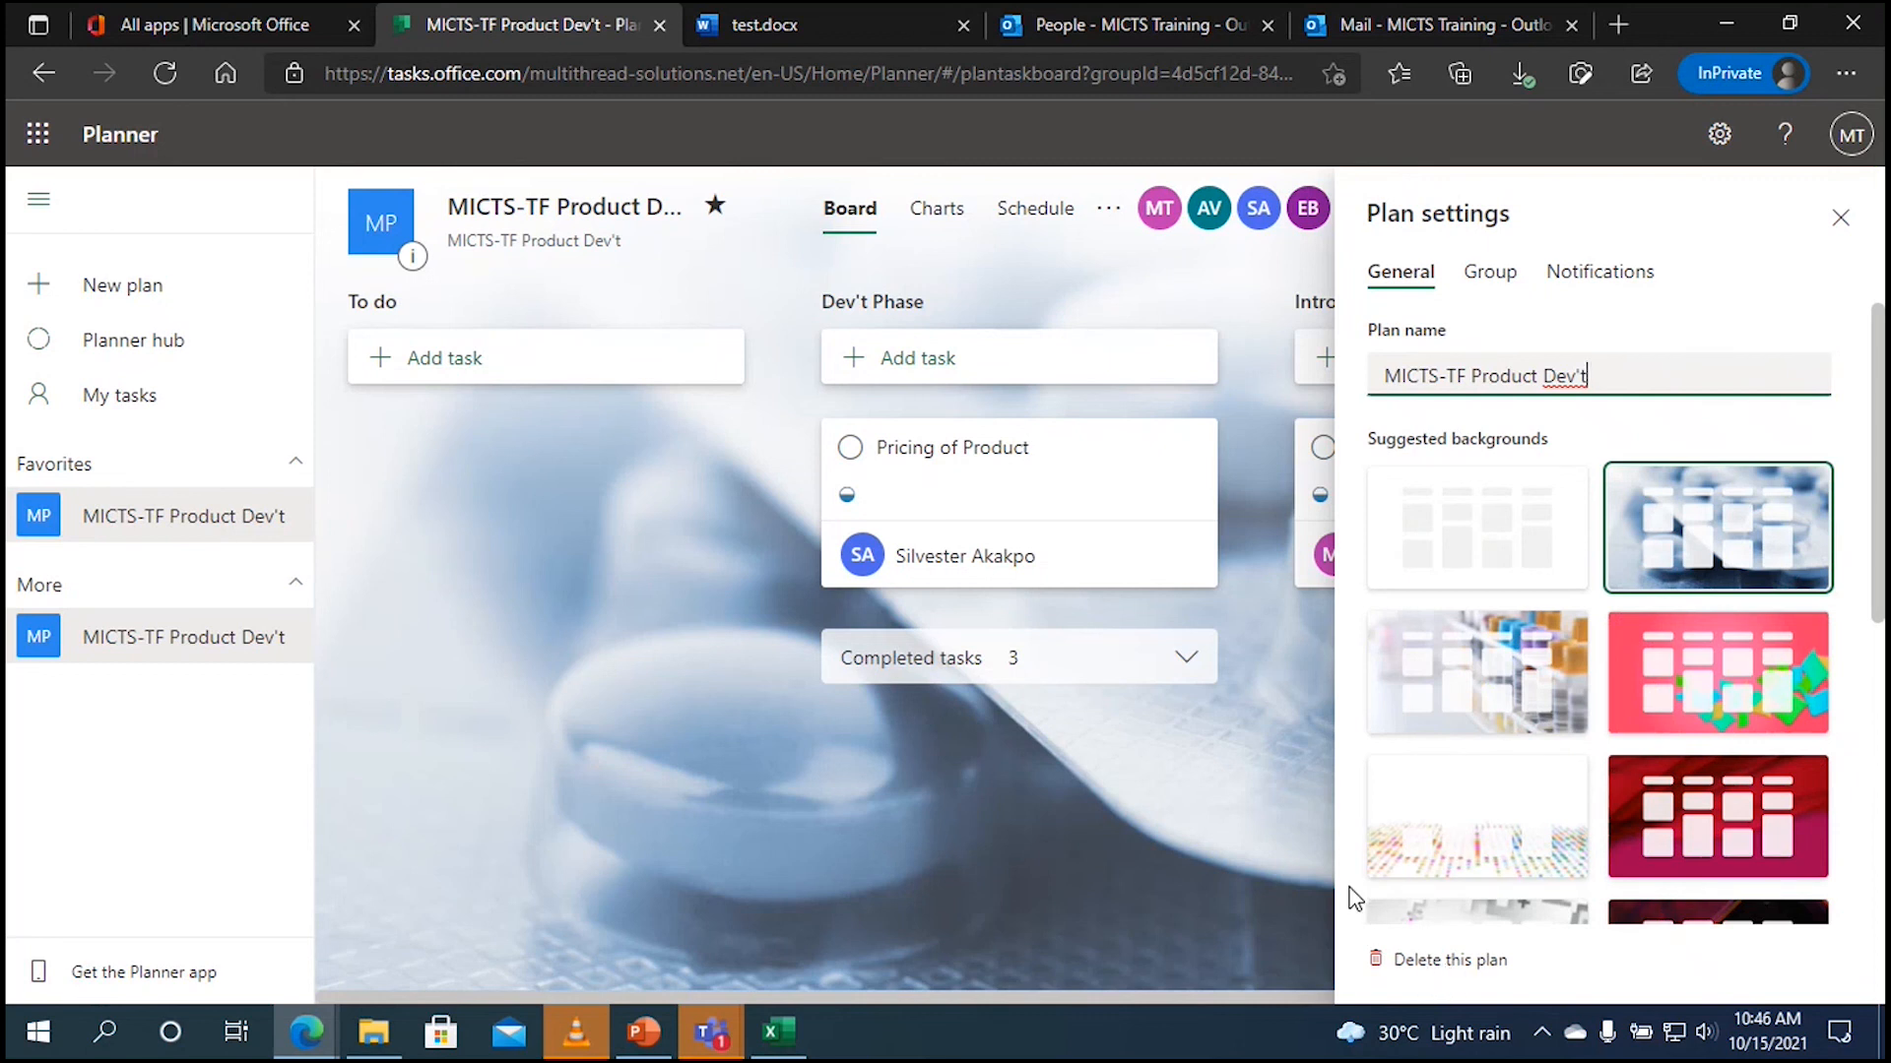
pyautogui.click(1841, 225)
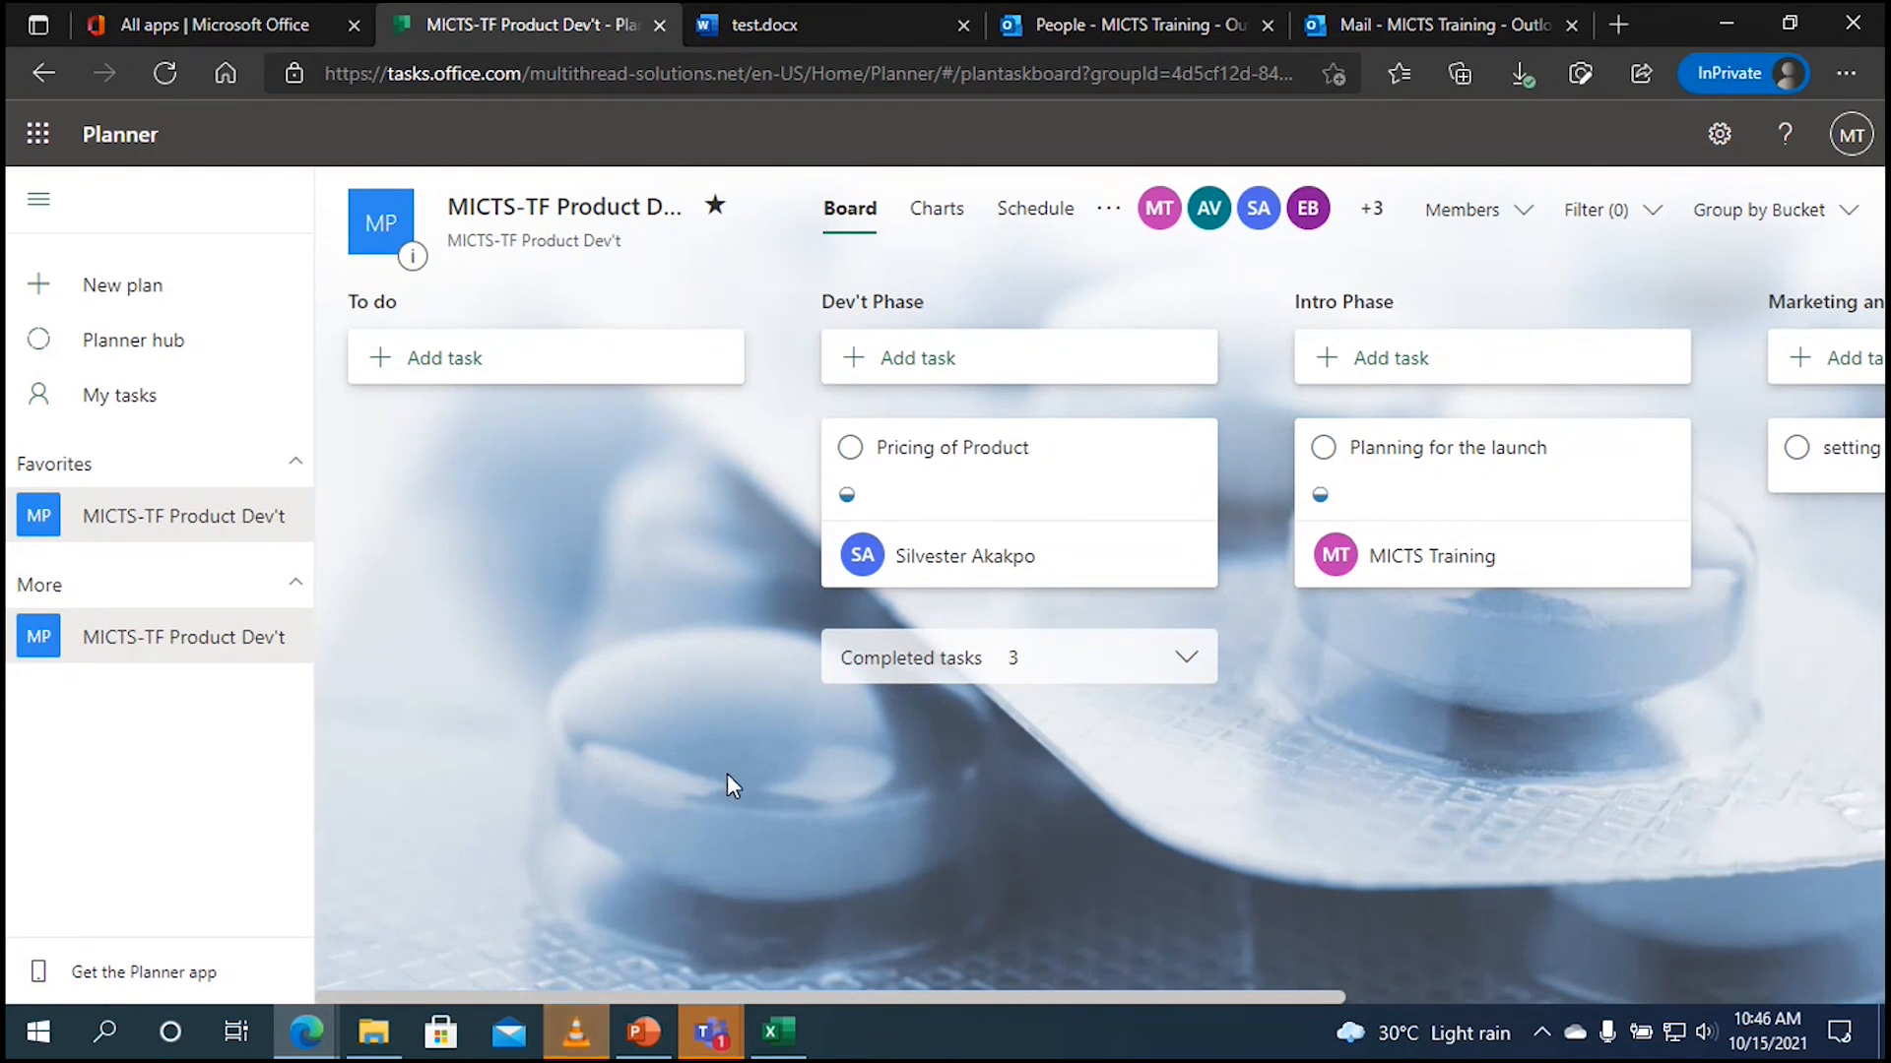
# Step: Bring Teams to the front and open Join or create a team from the teams list
pyautogui.moveTo(706, 1036)
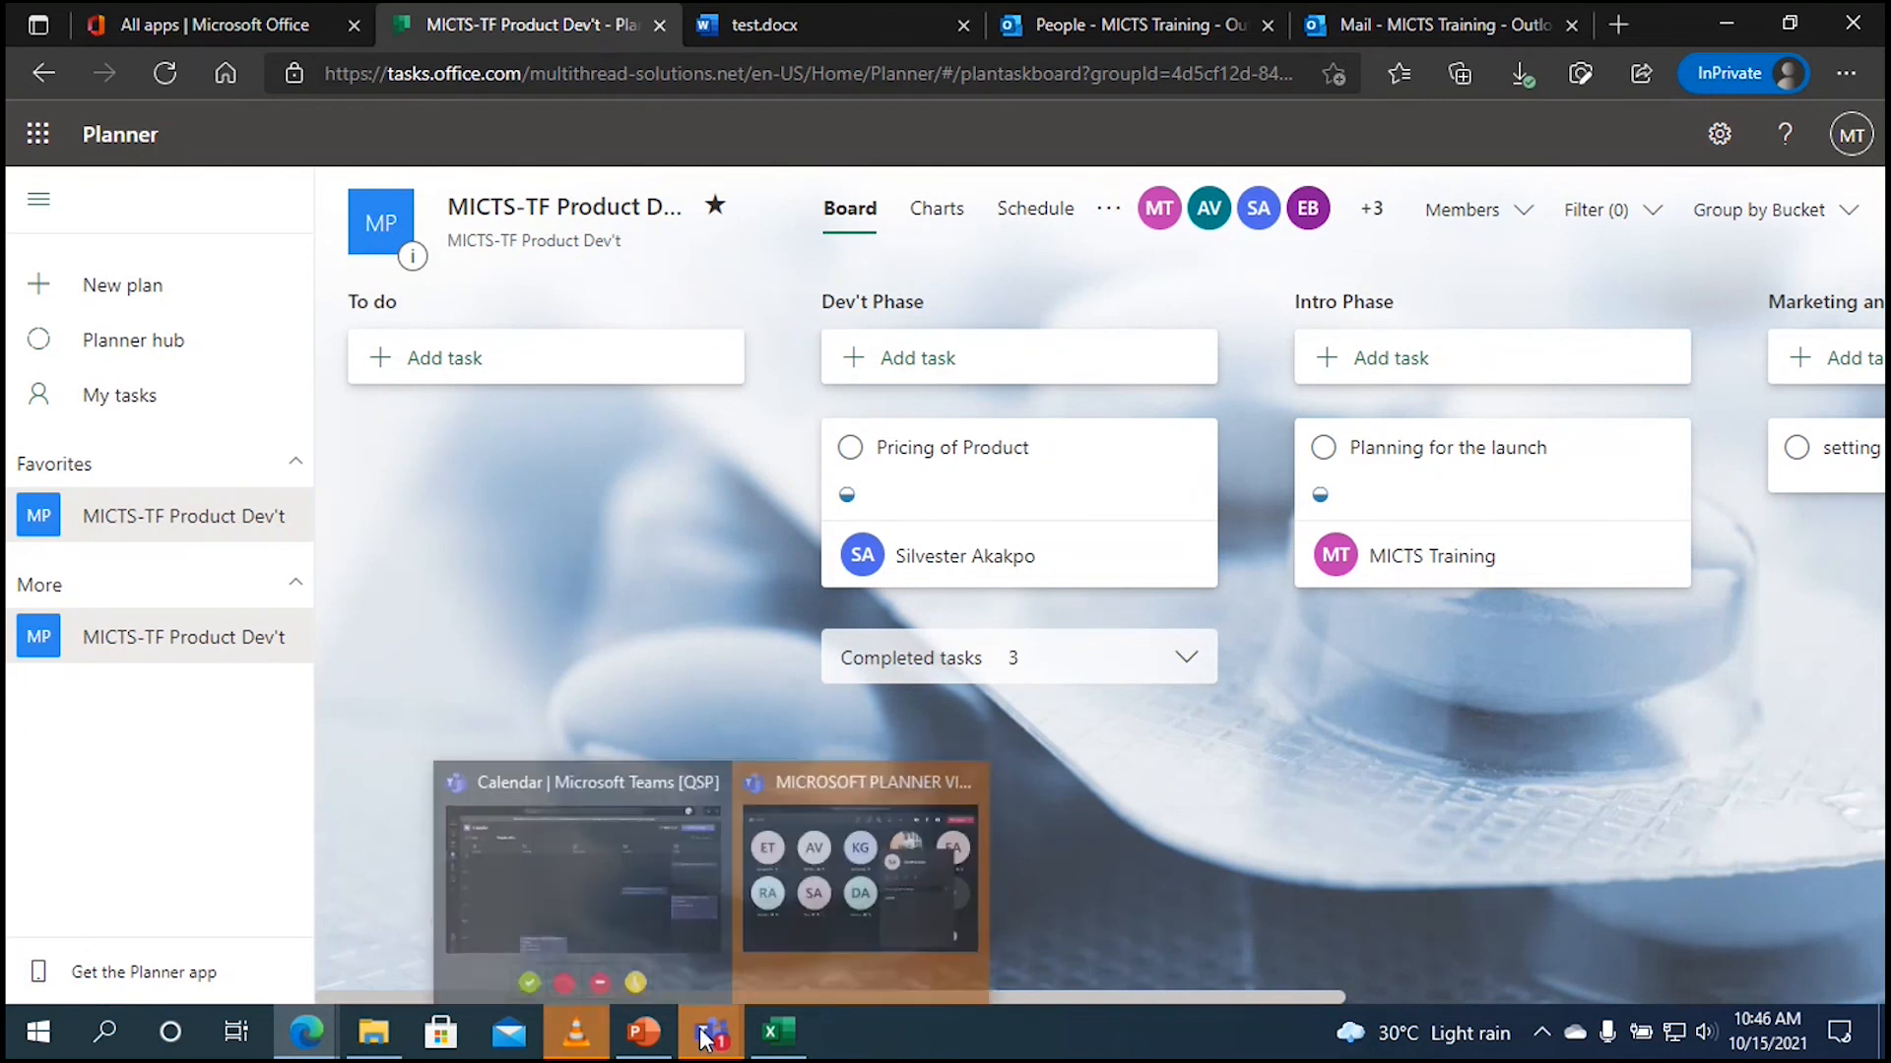
pyautogui.click(618, 889)
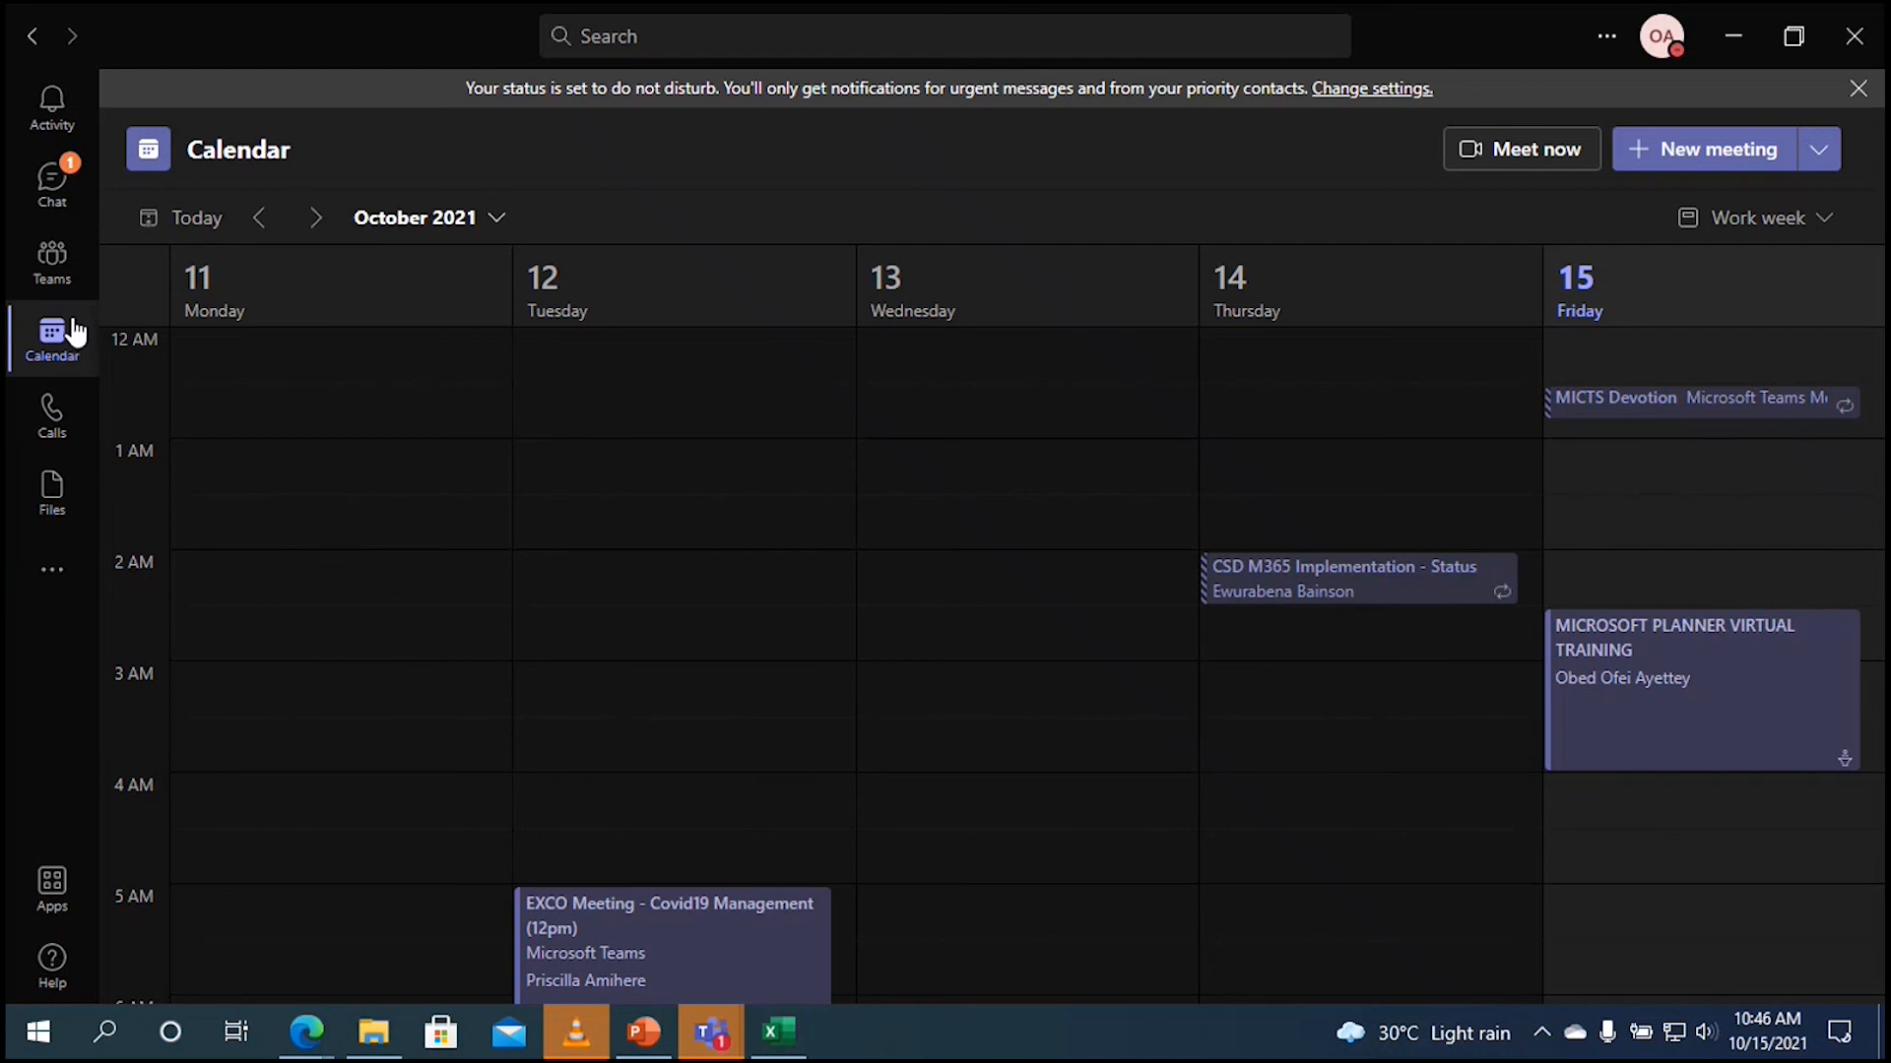
pyautogui.click(57, 284)
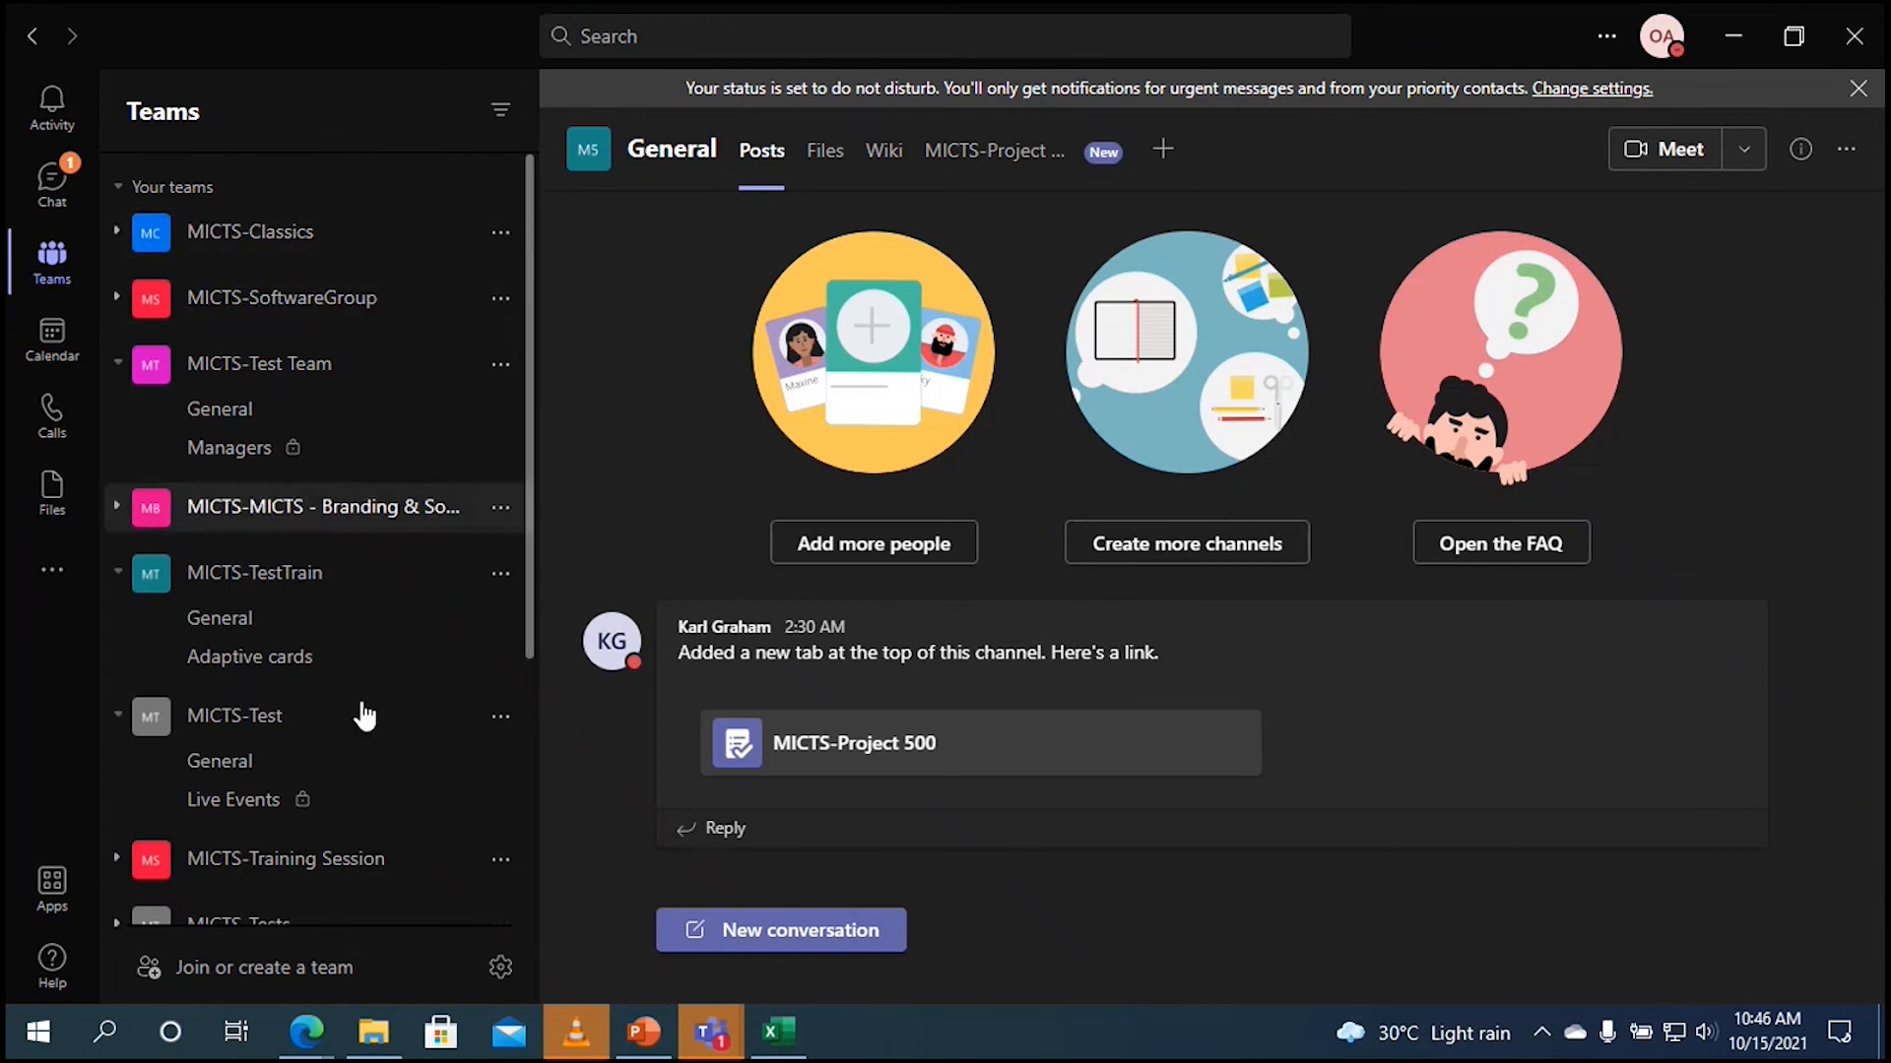
pyautogui.click(329, 969)
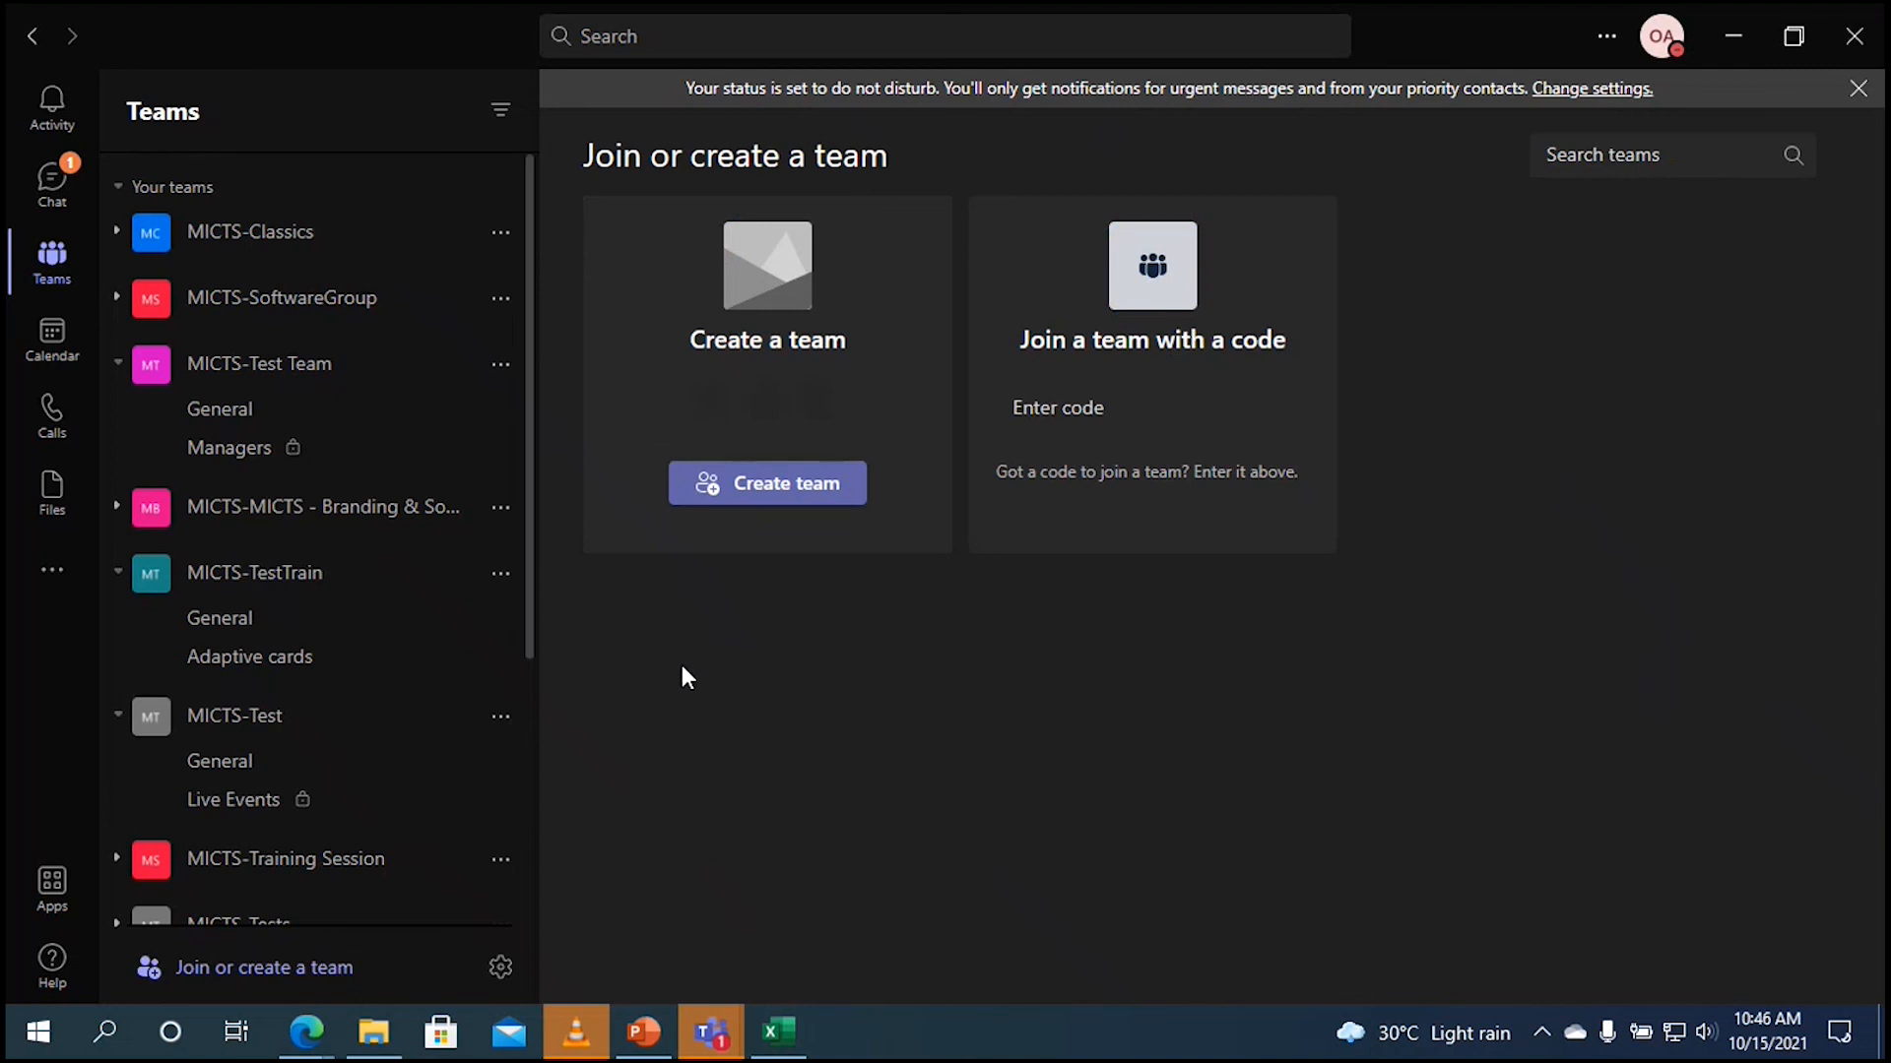
# Step: Create a team from the existing MICTS-TF Product Launch Microsoft 365 group
pyautogui.click(800, 484)
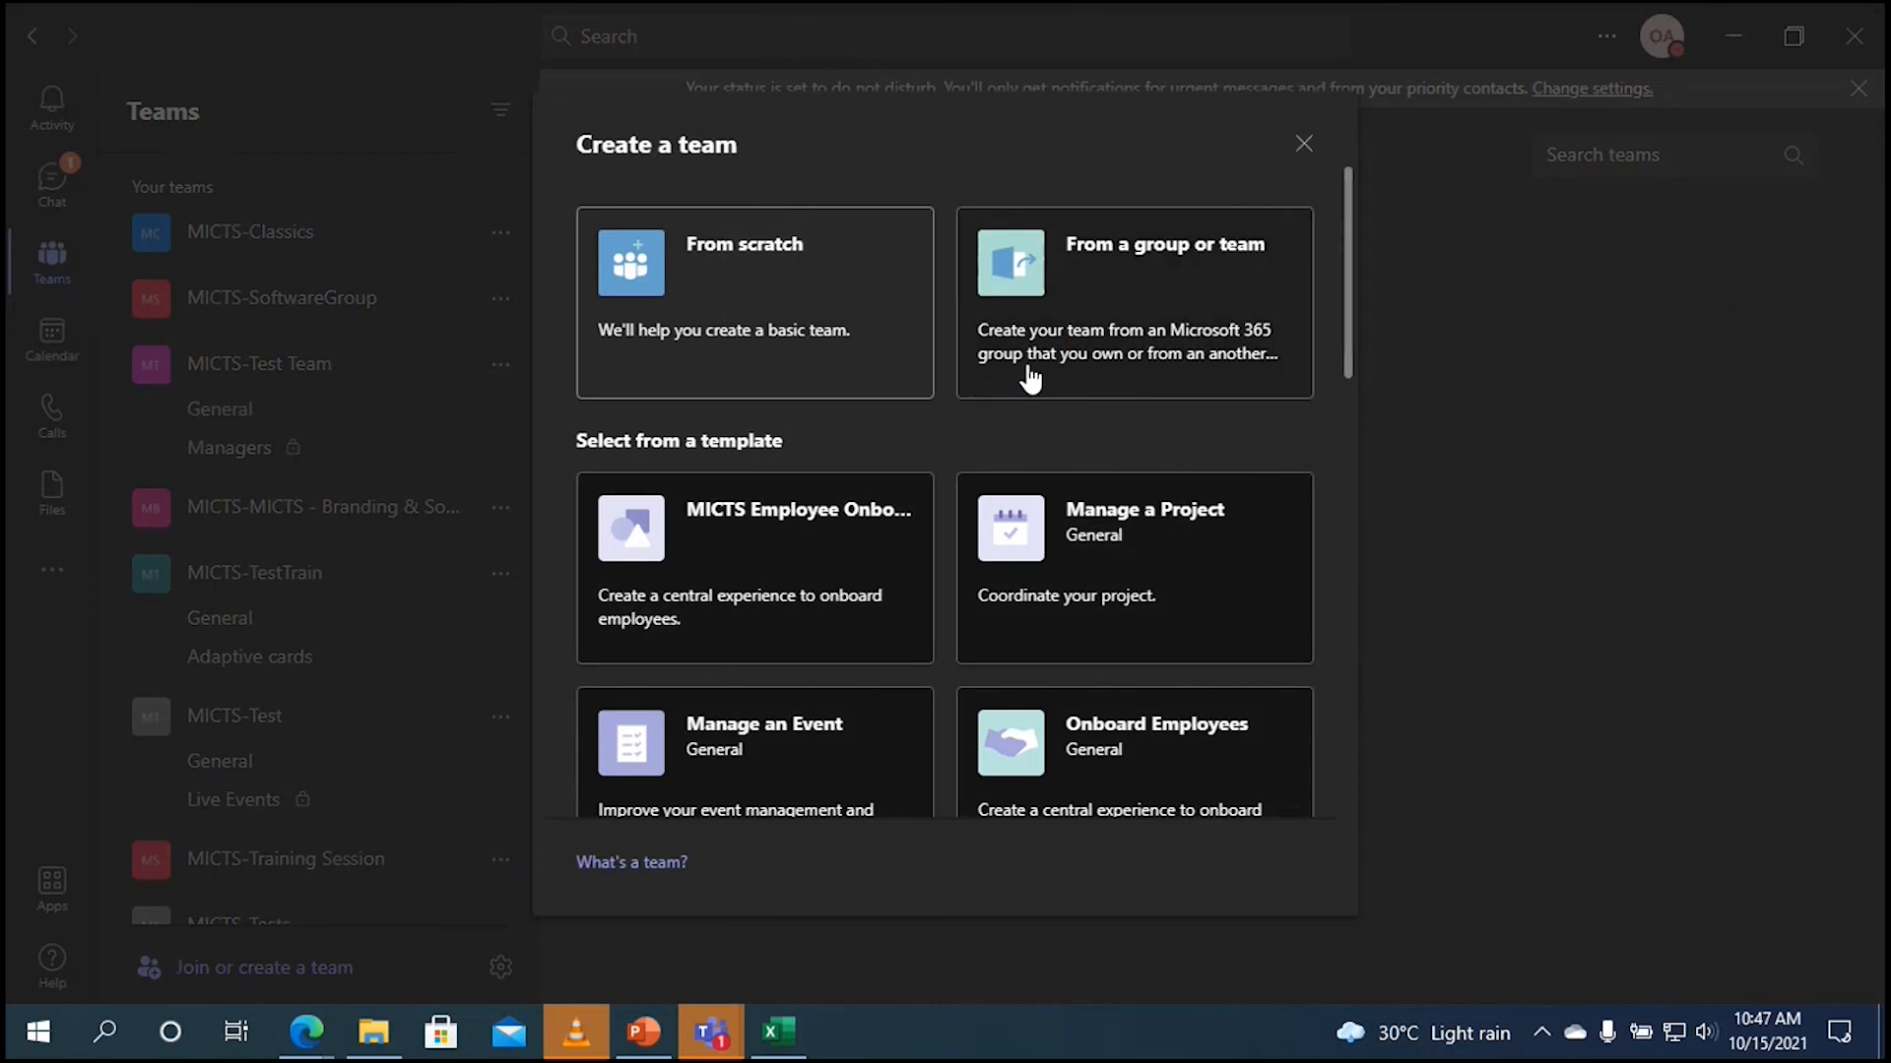
pyautogui.click(1123, 347)
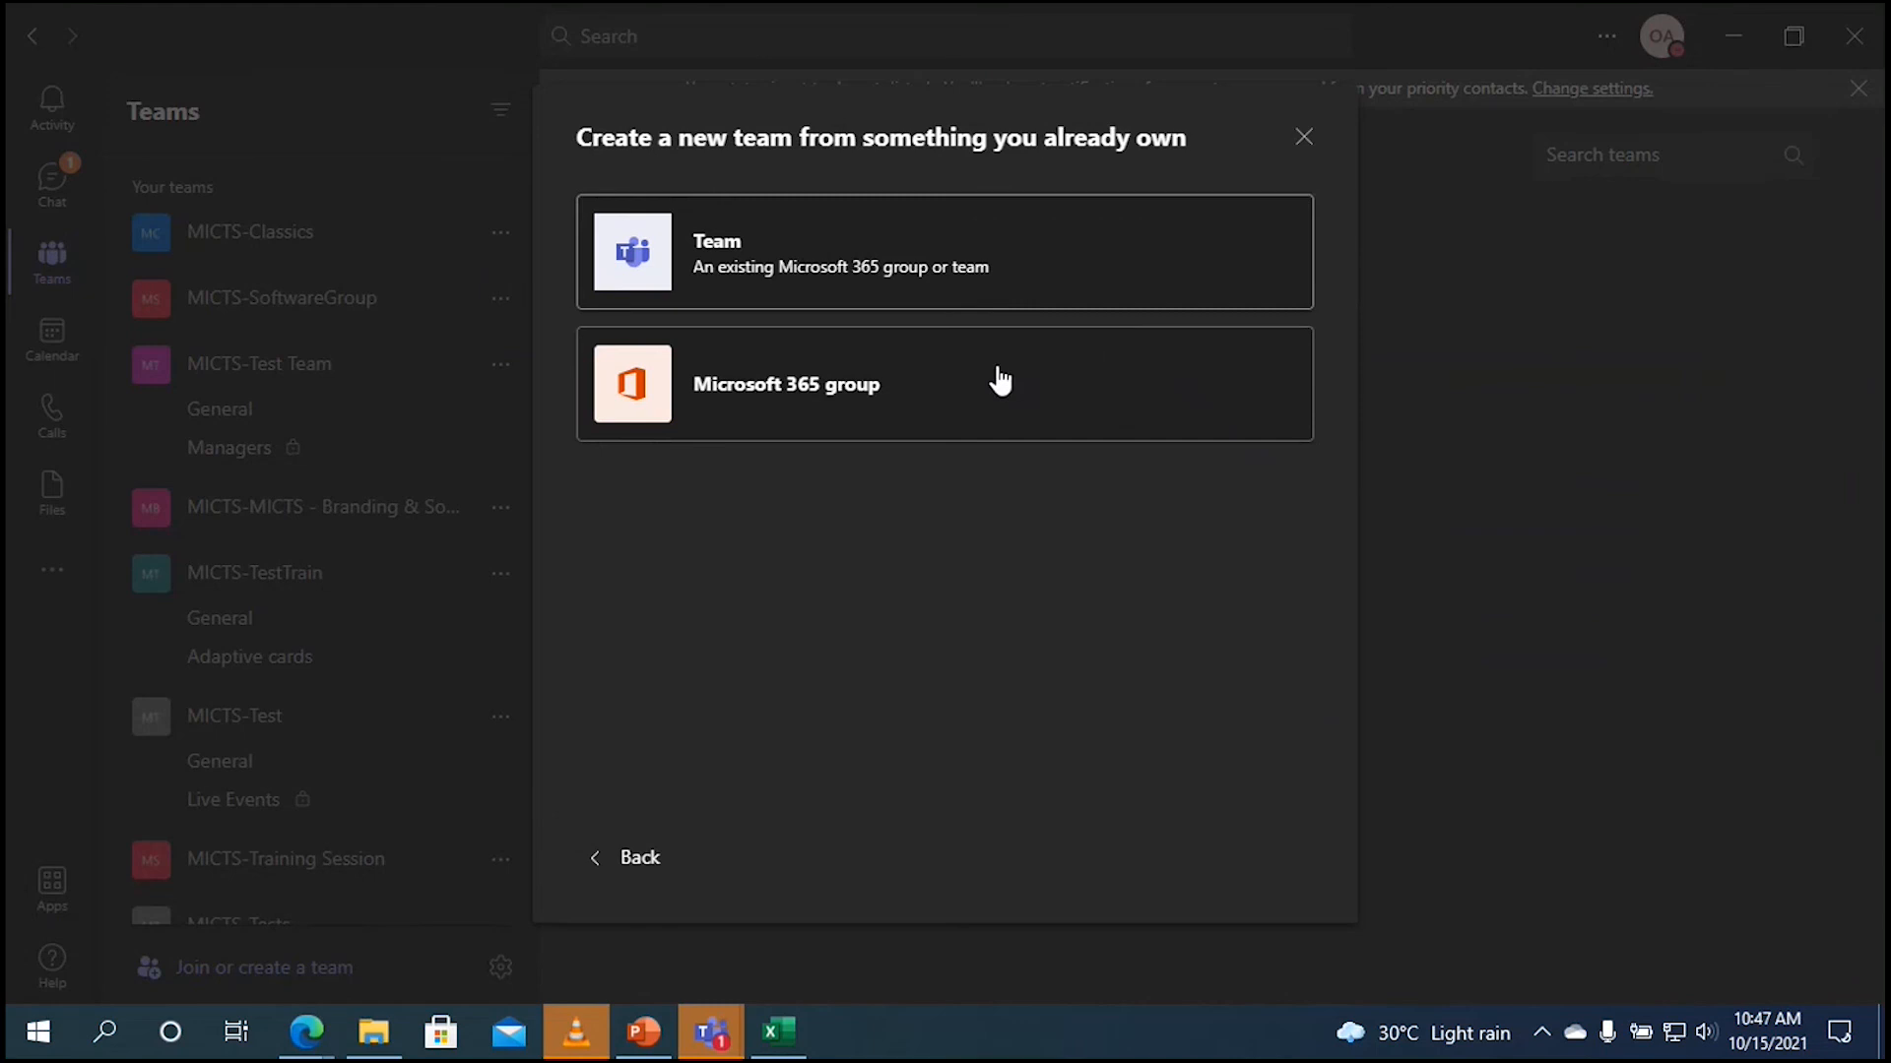
pyautogui.click(944, 400)
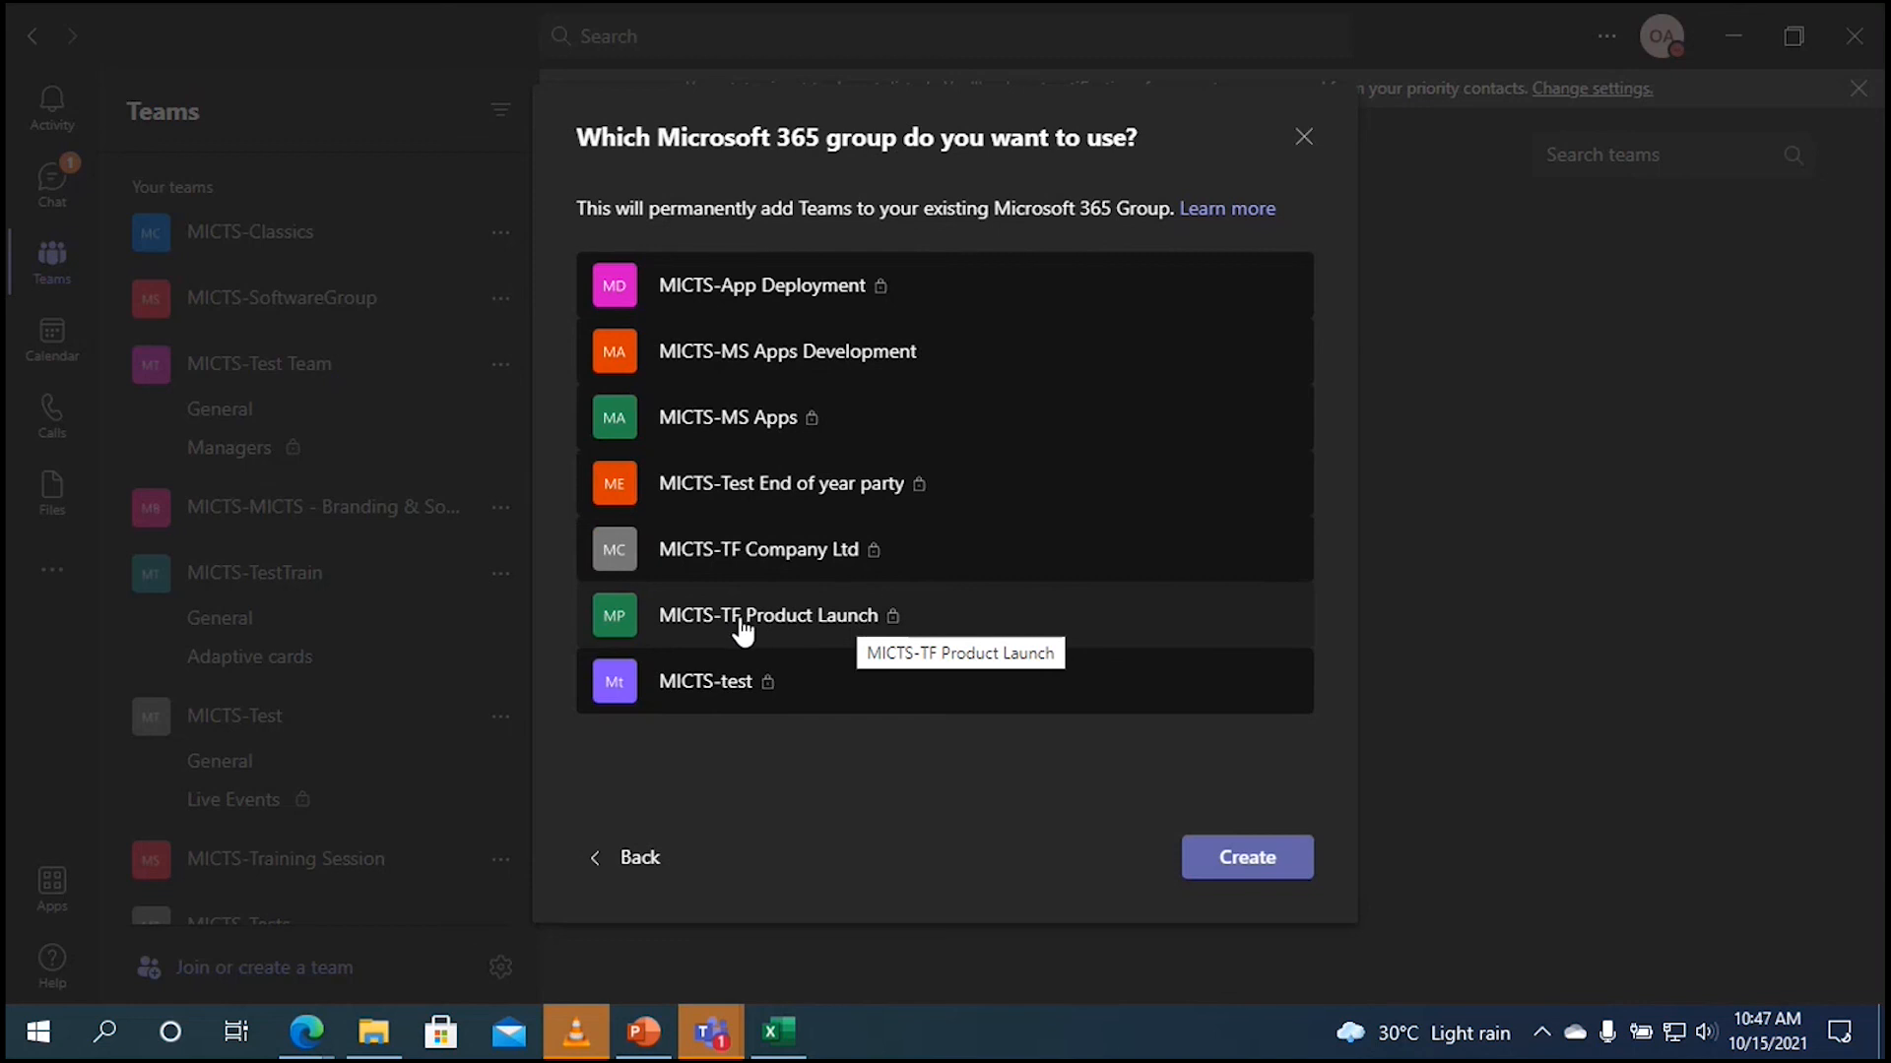
pyautogui.click(812, 636)
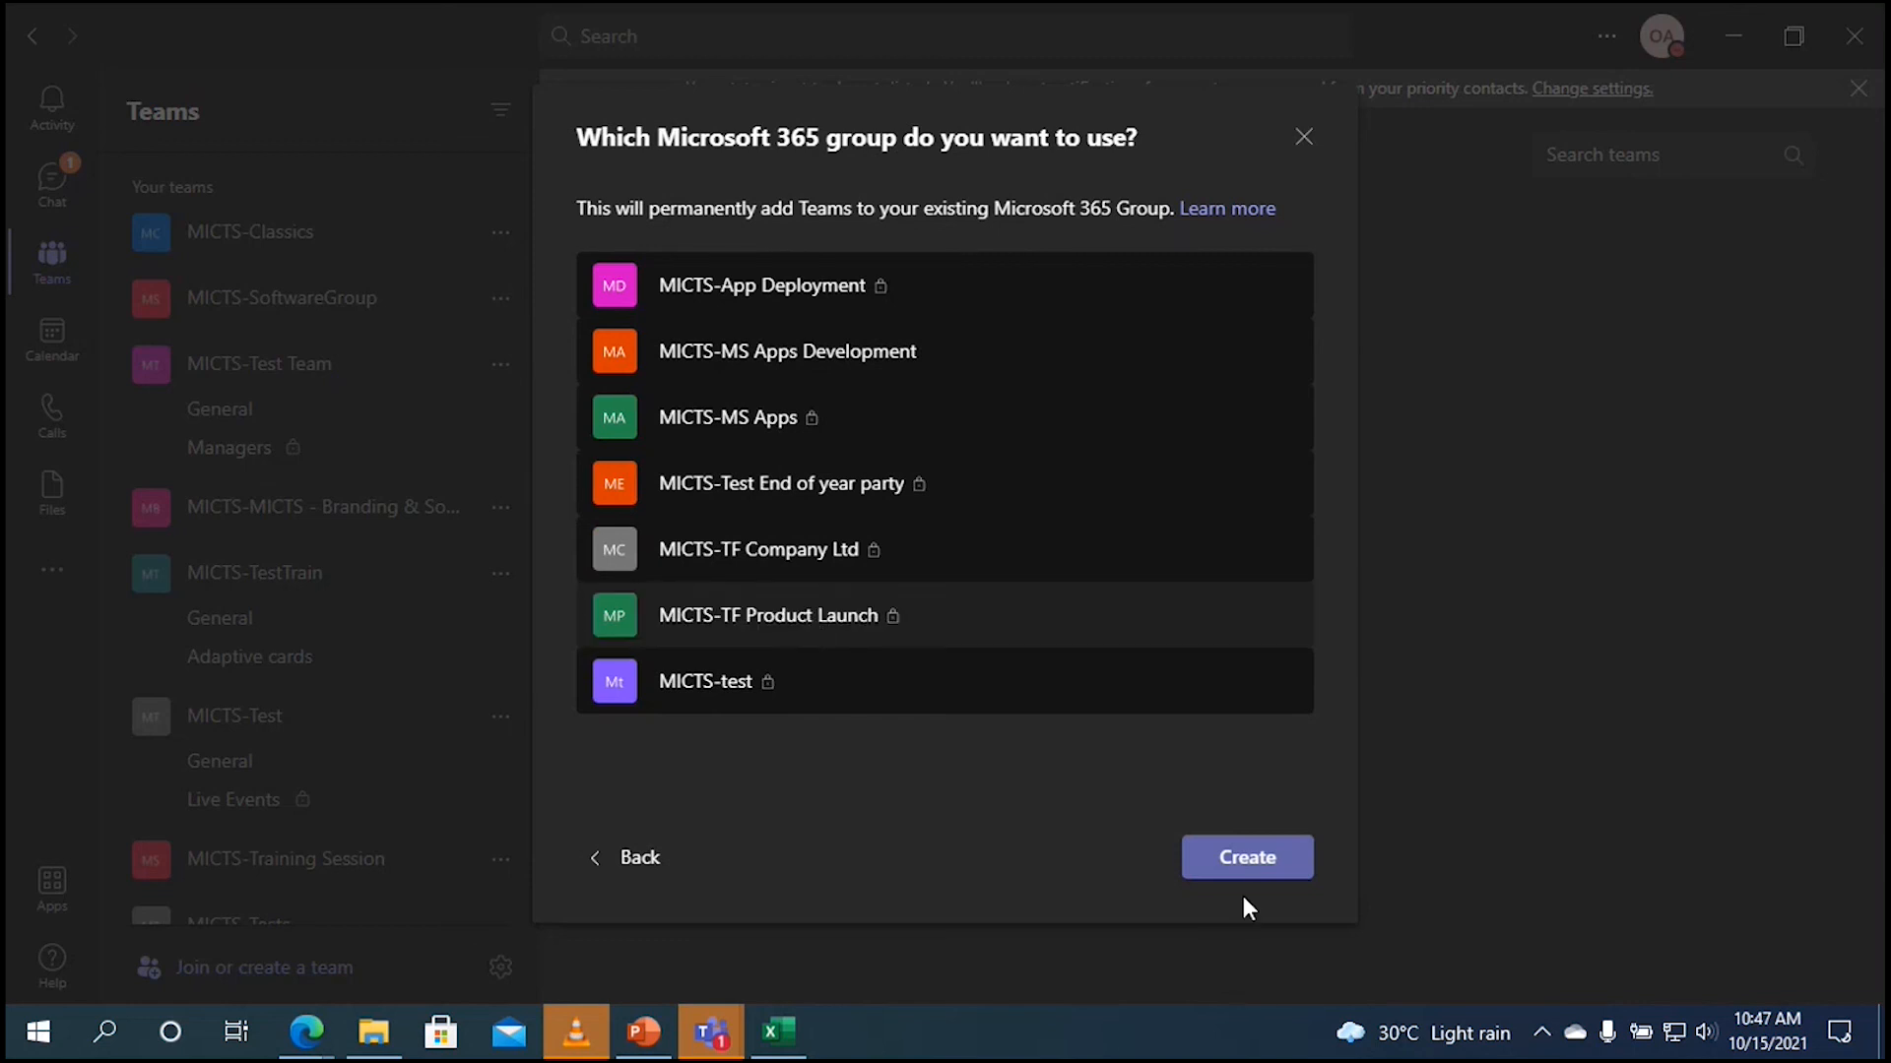
pyautogui.click(1257, 871)
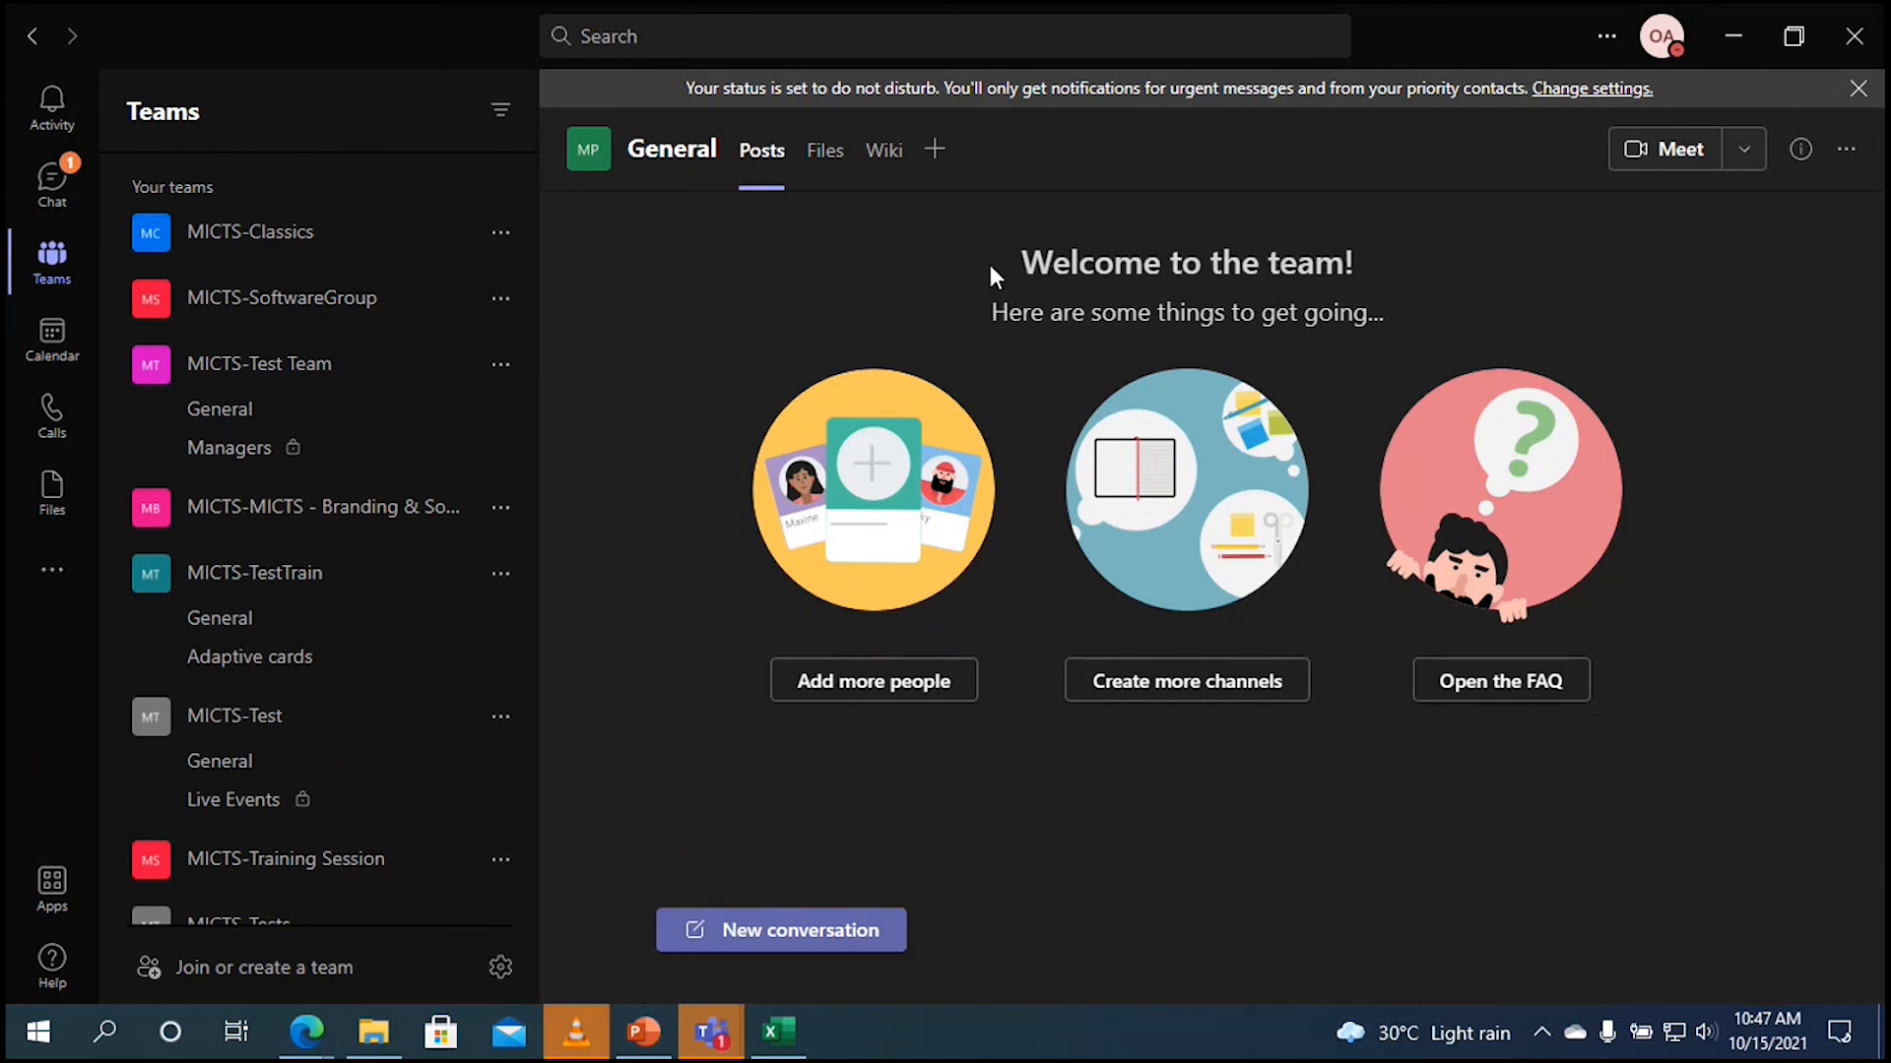
pyautogui.click(933, 152)
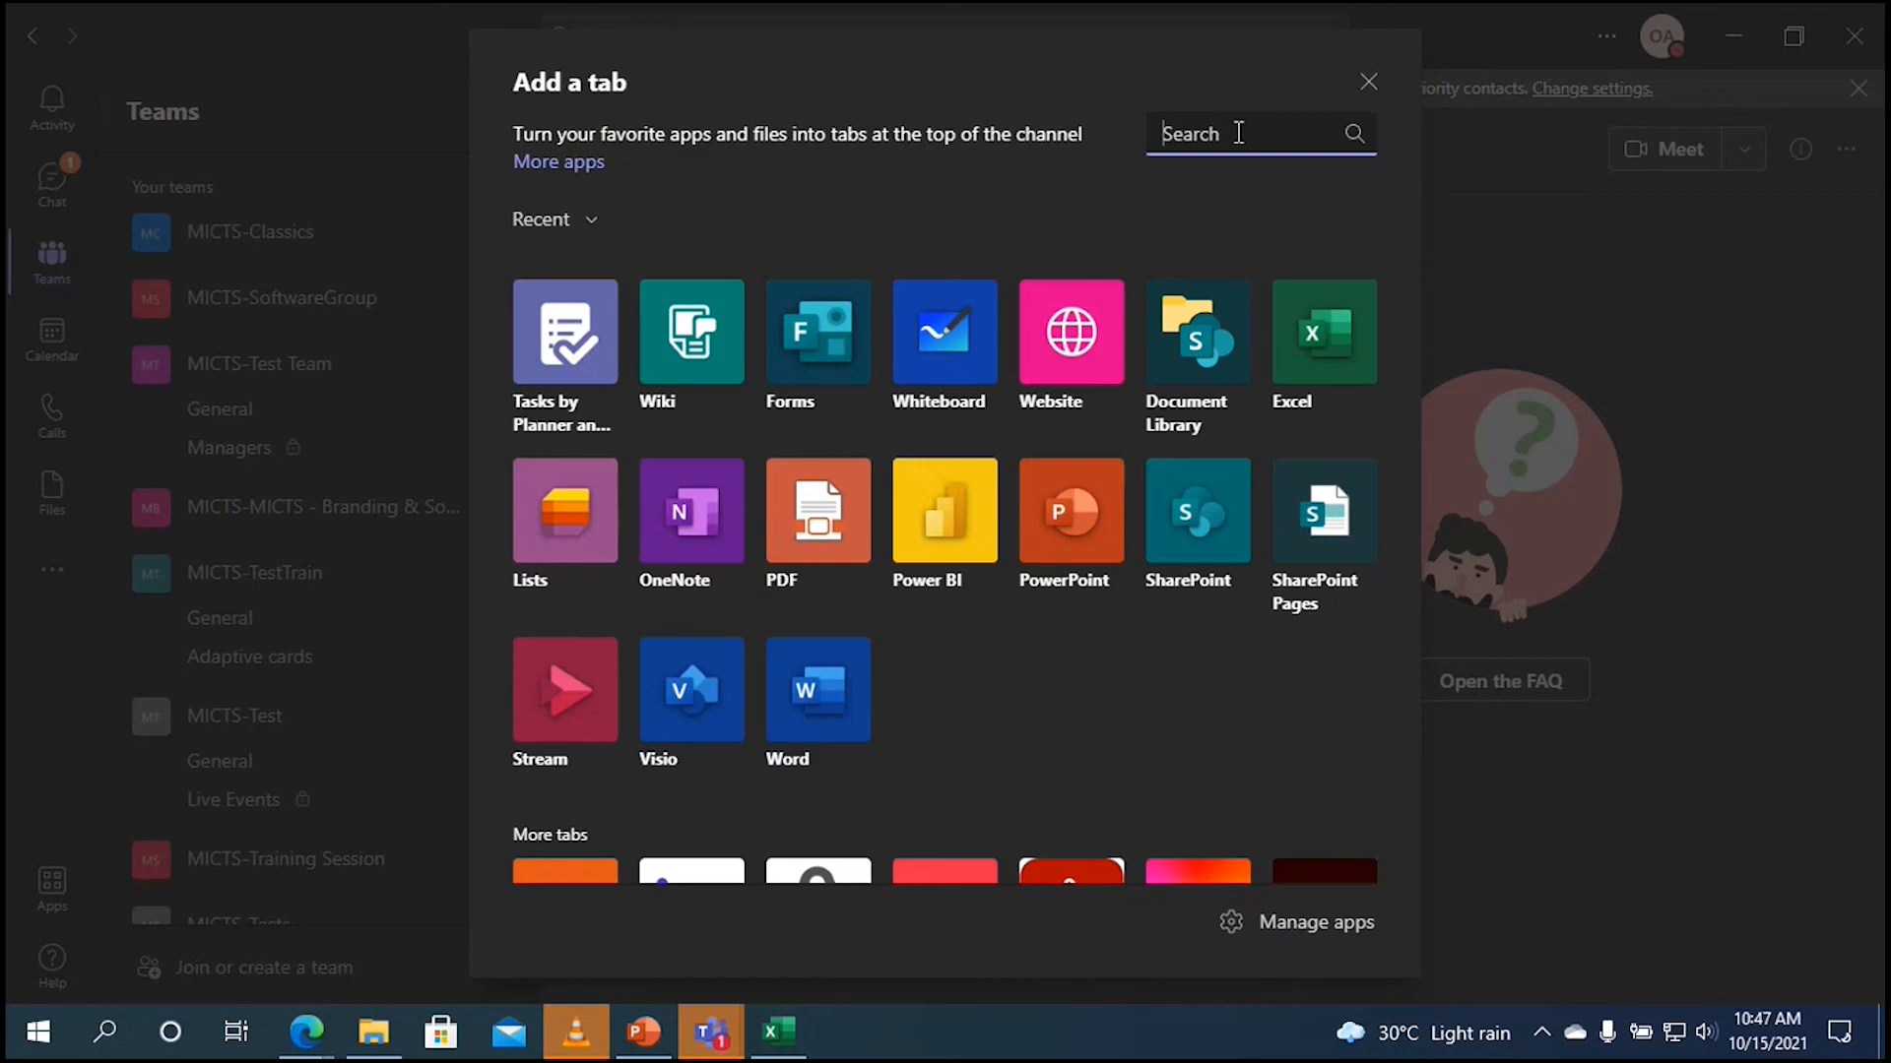
pyautogui.write('pla')
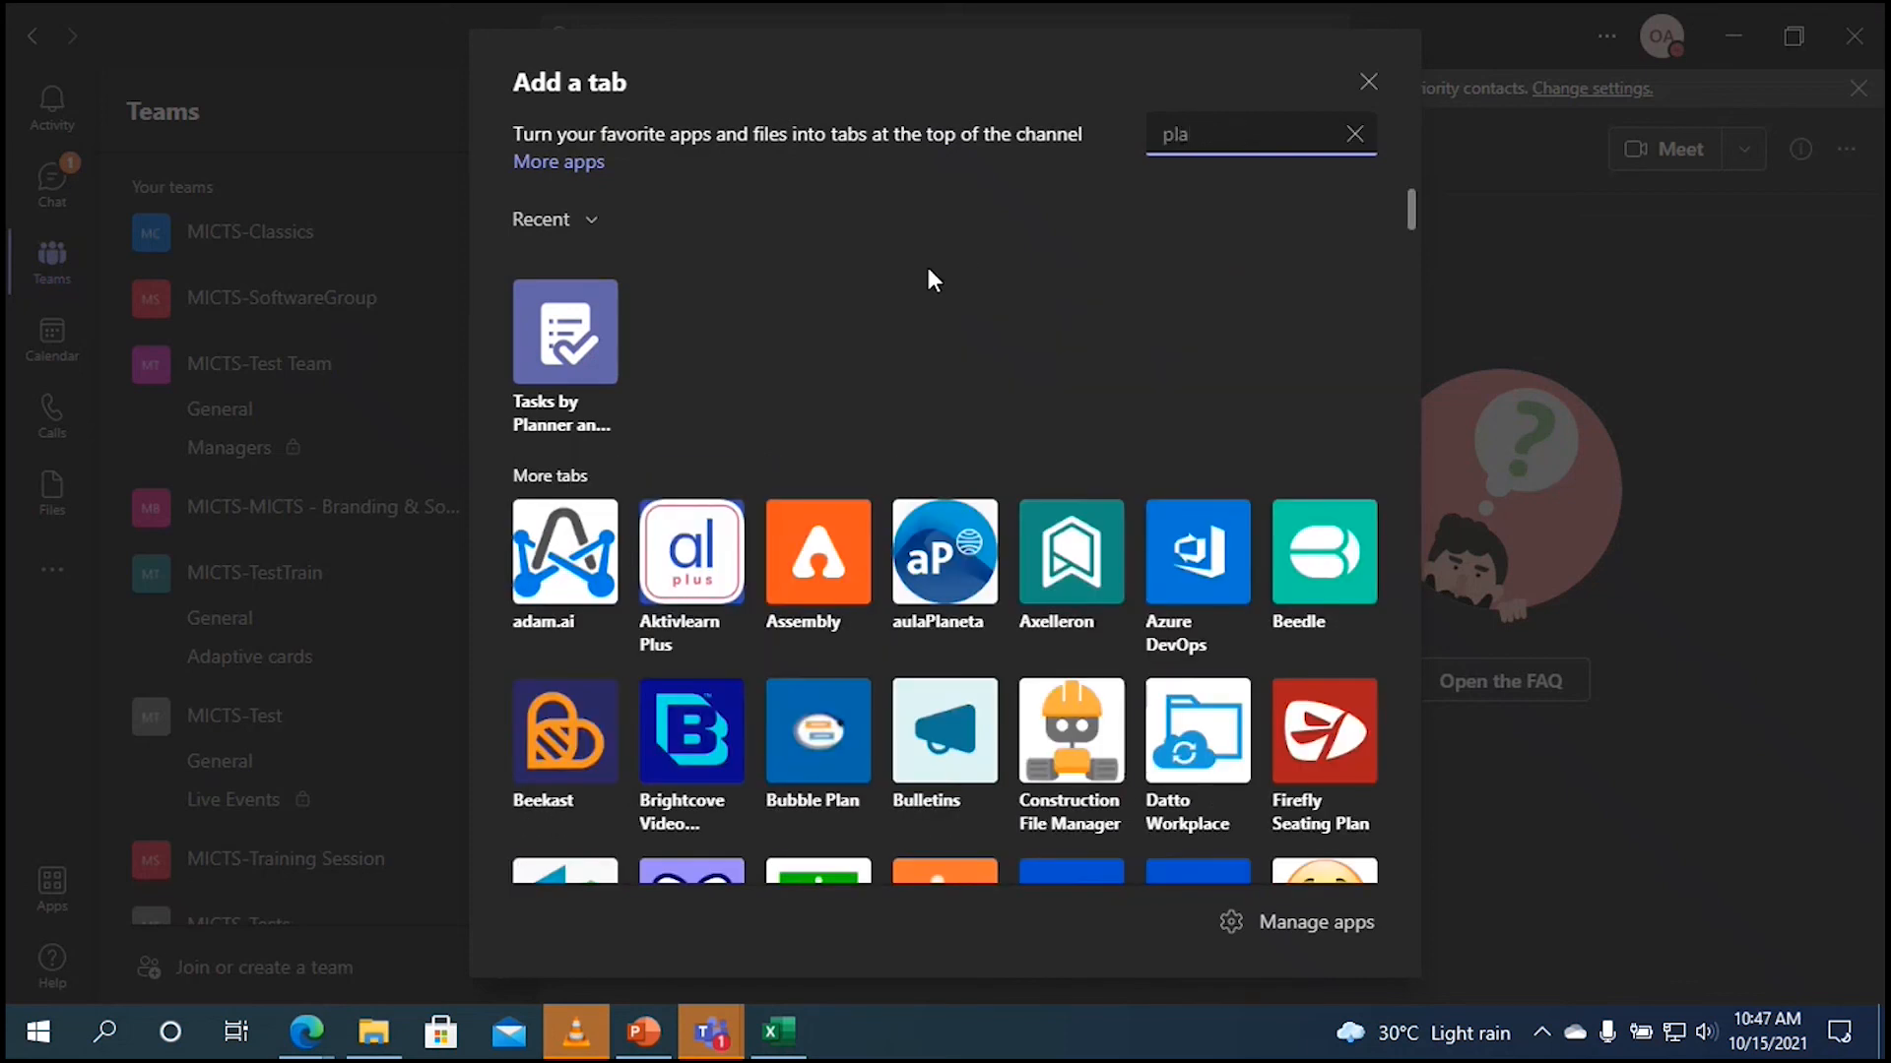
pyautogui.click(576, 363)
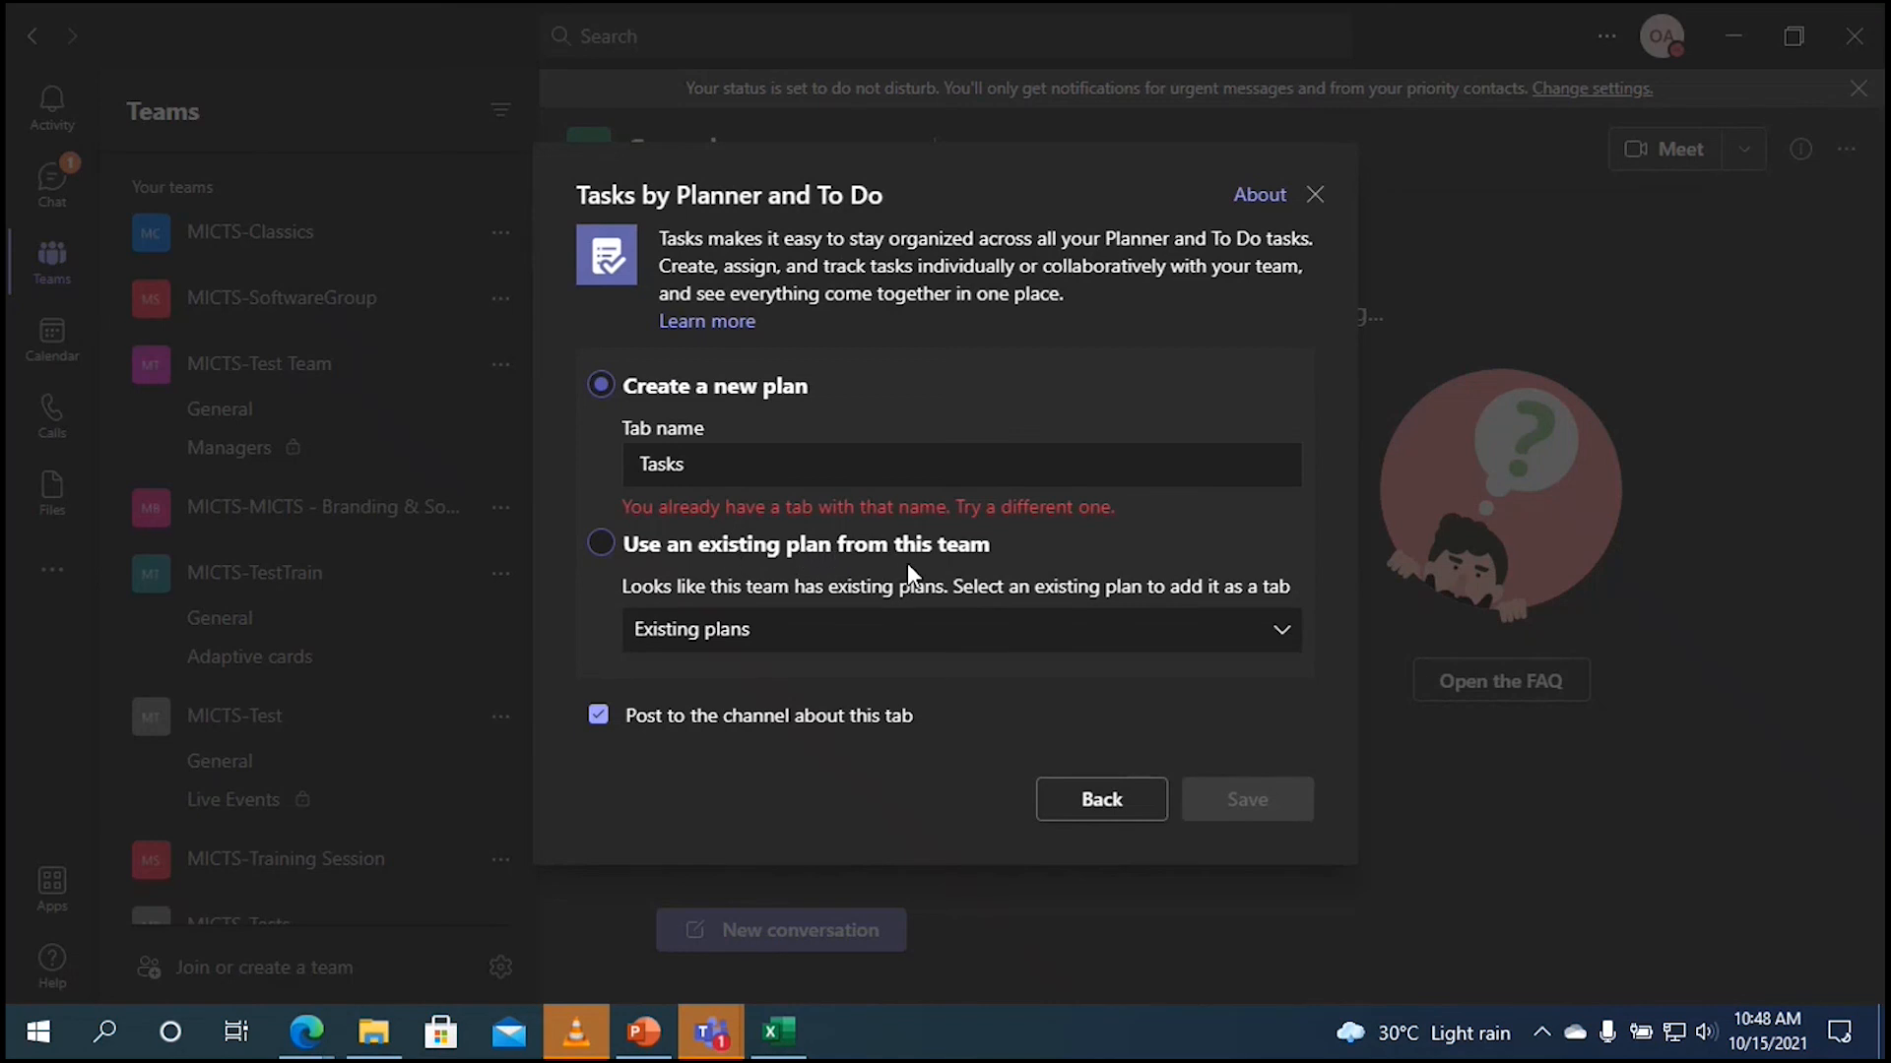
pyautogui.click(1103, 799)
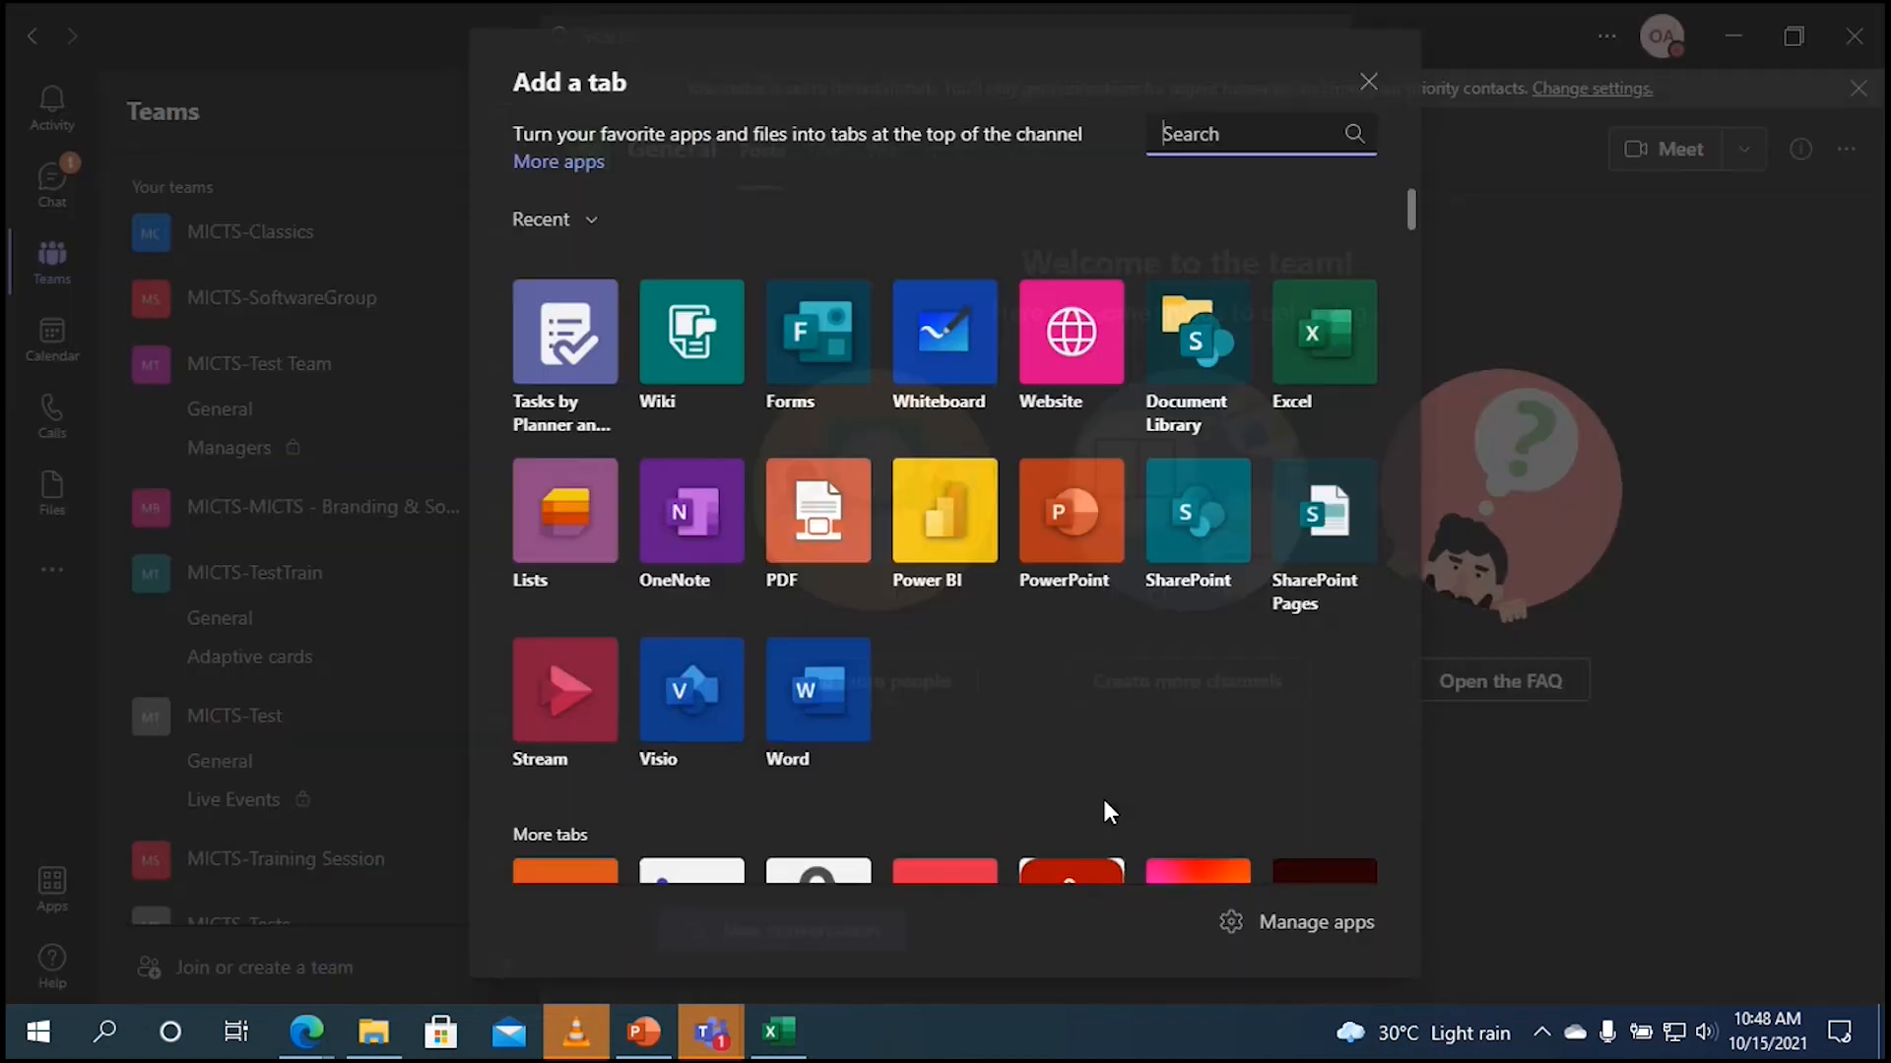
pyautogui.click(1368, 85)
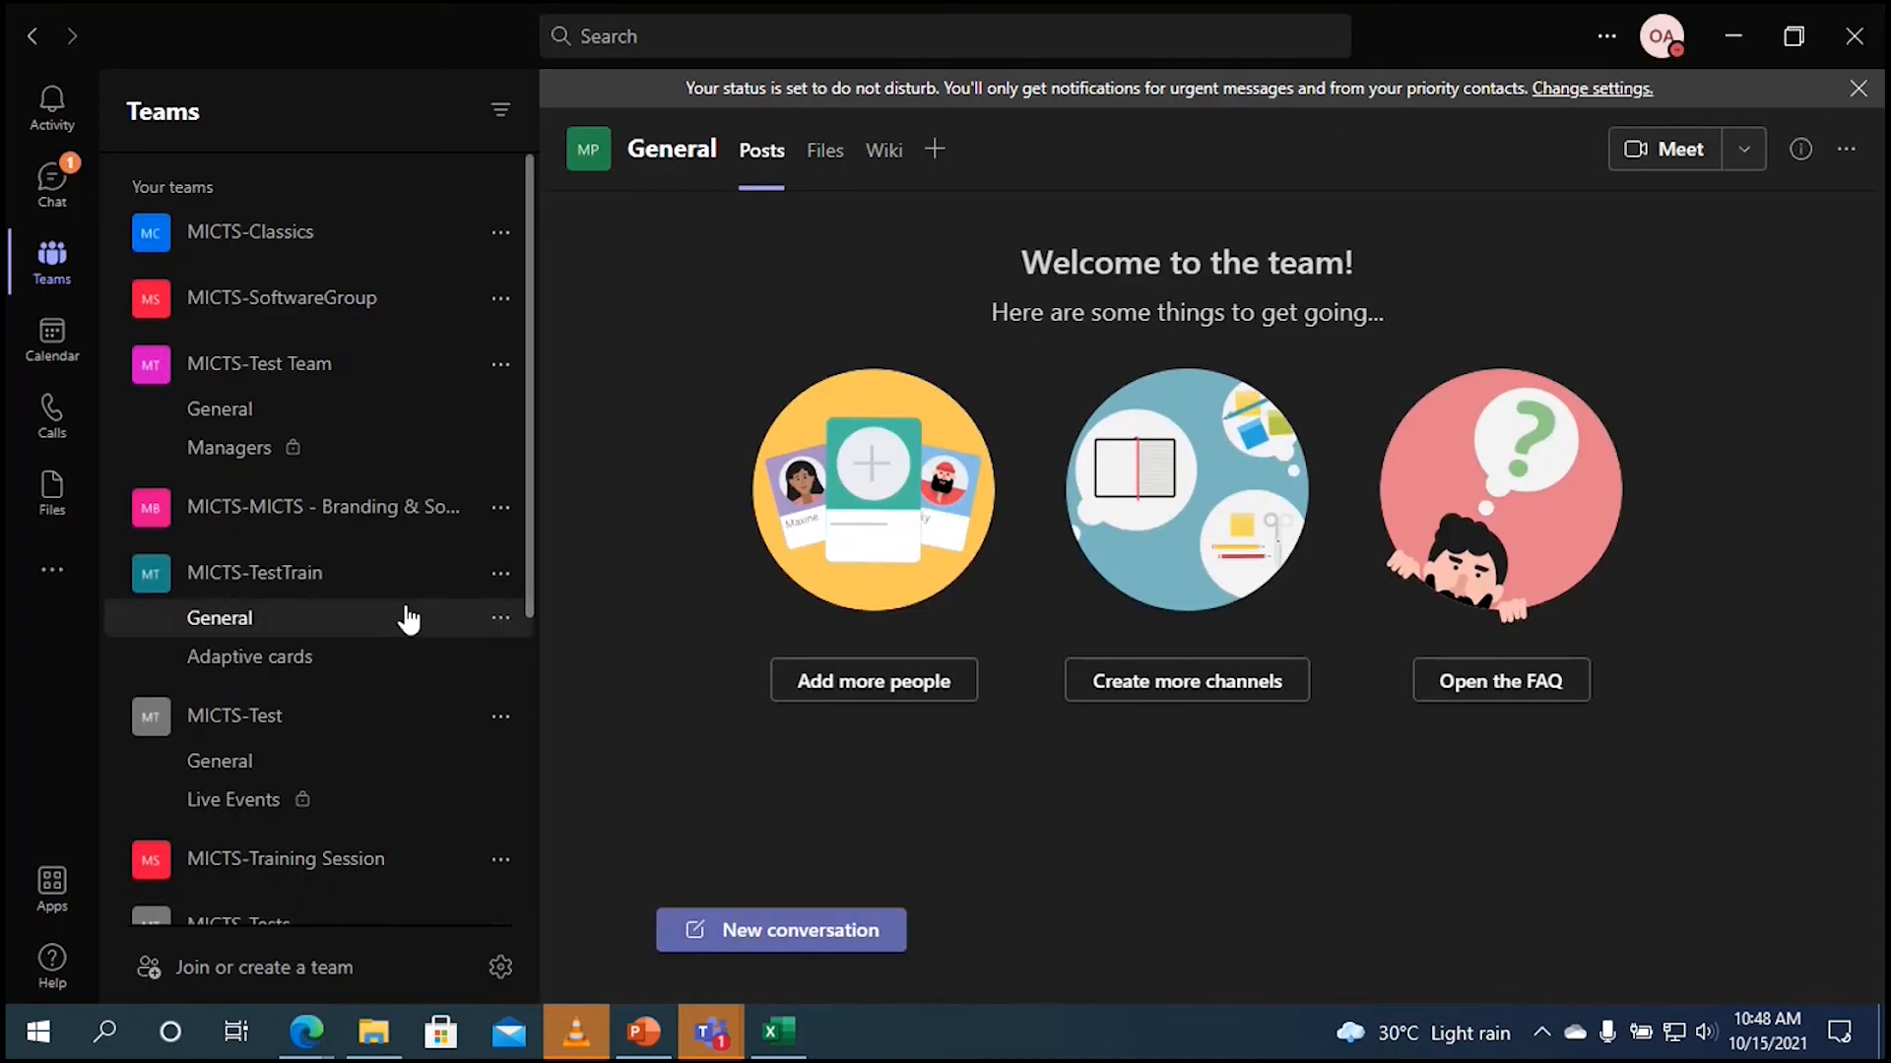
# Step: Open the MICTS-Project 500 plan tab in its General channel and inspect the trial task
pyautogui.moveTo(531, 463); pyautogui.dragTo(518, 701)
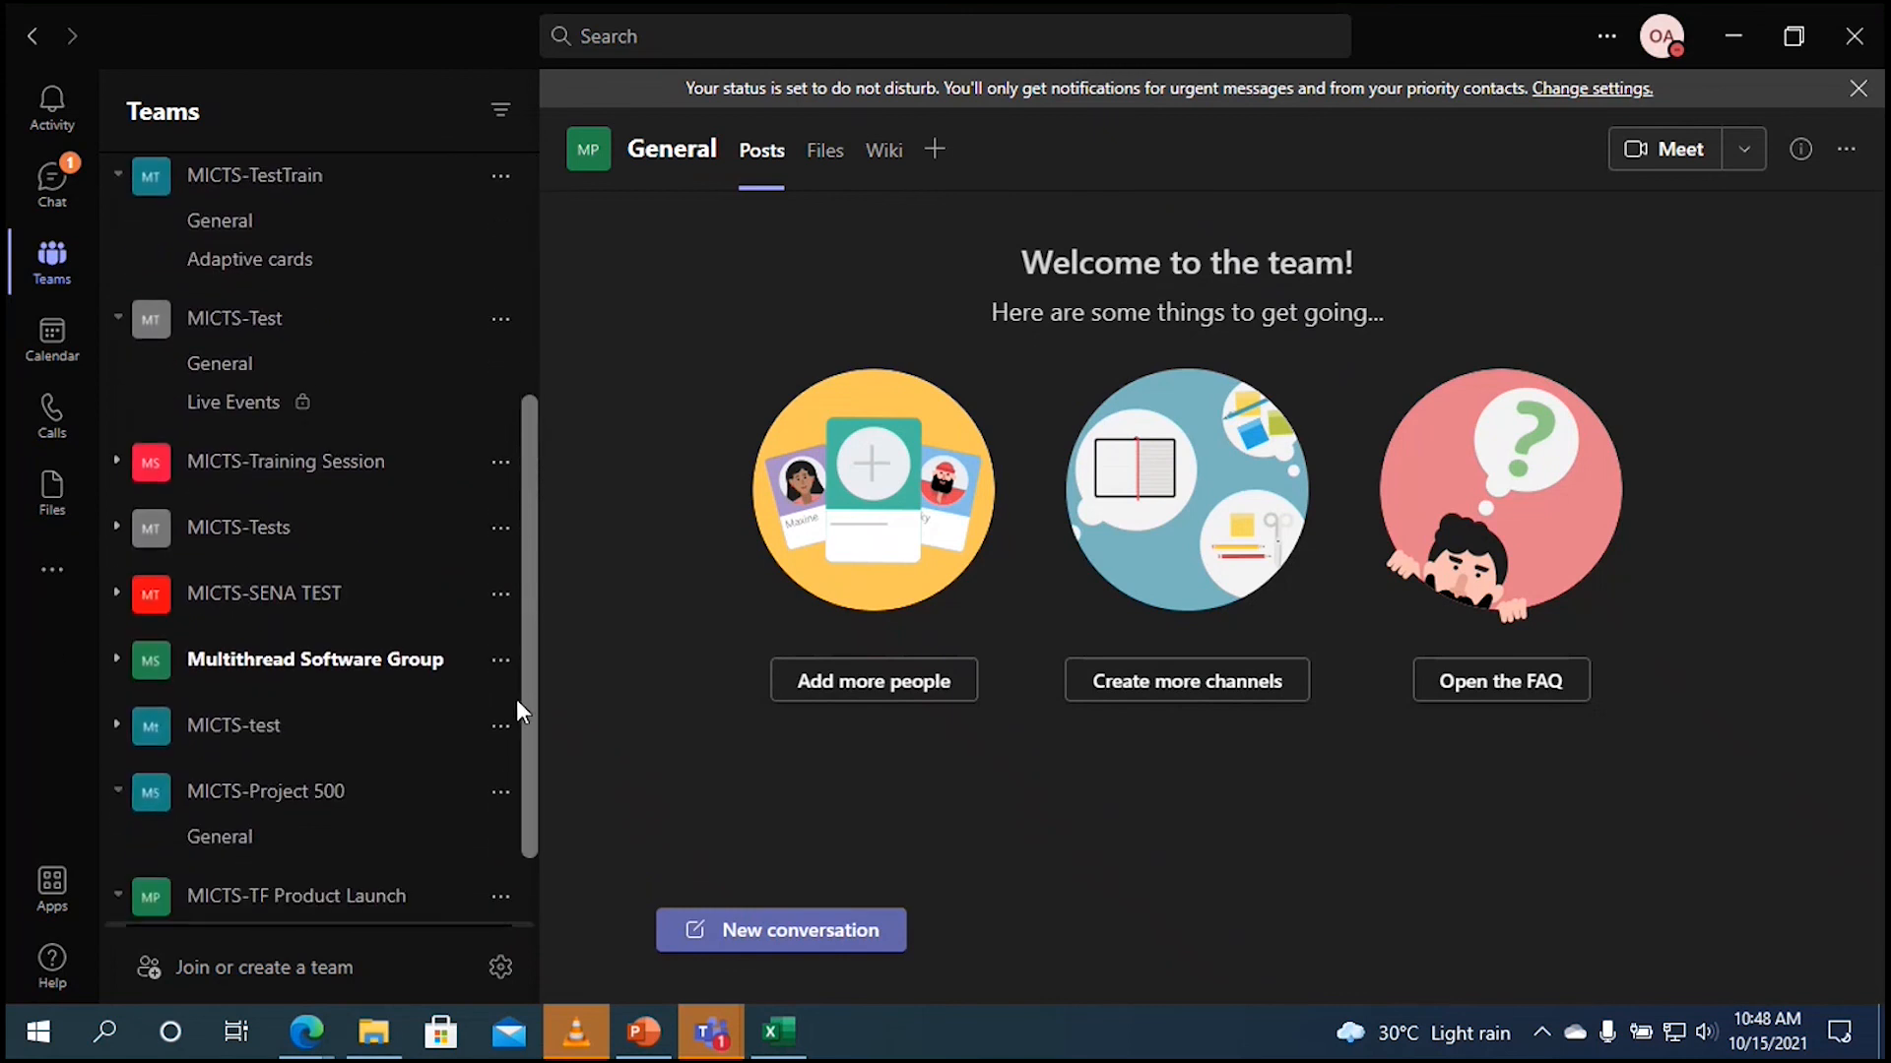
pyautogui.click(310, 819)
pyautogui.click(310, 820)
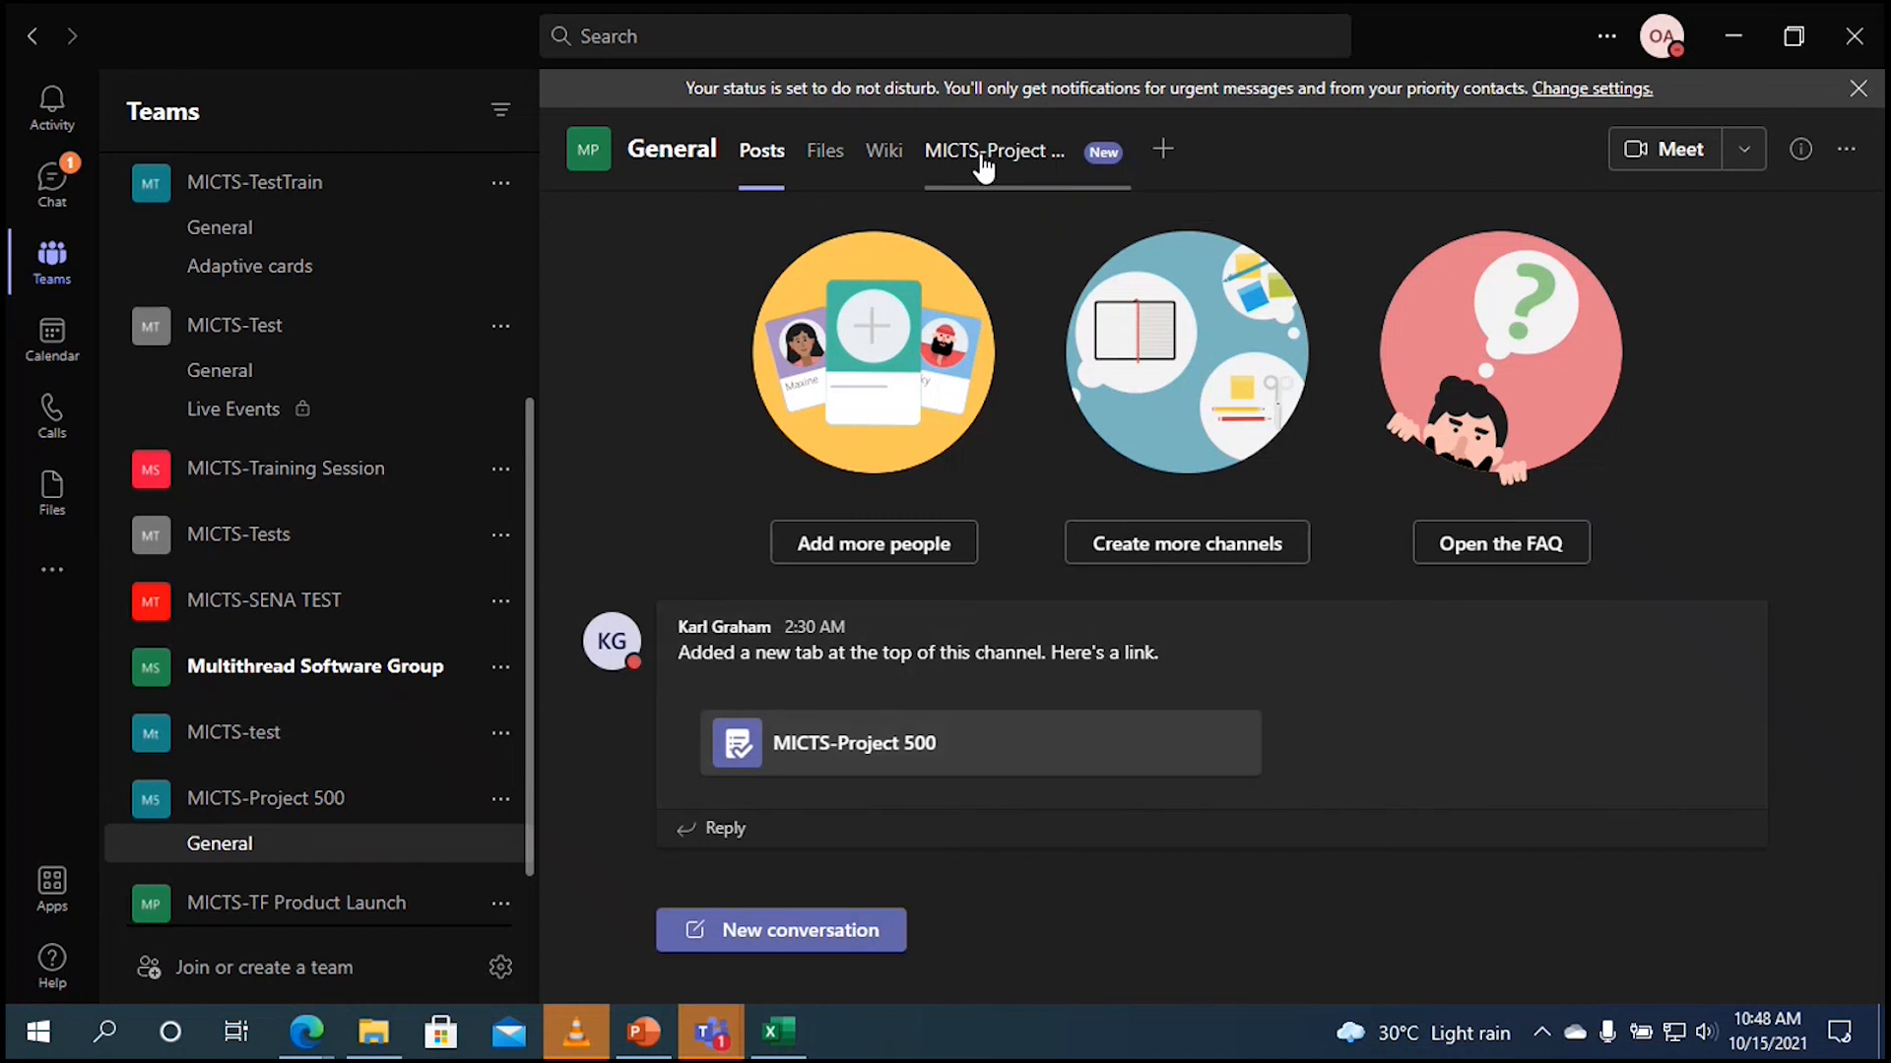
pyautogui.click(1033, 175)
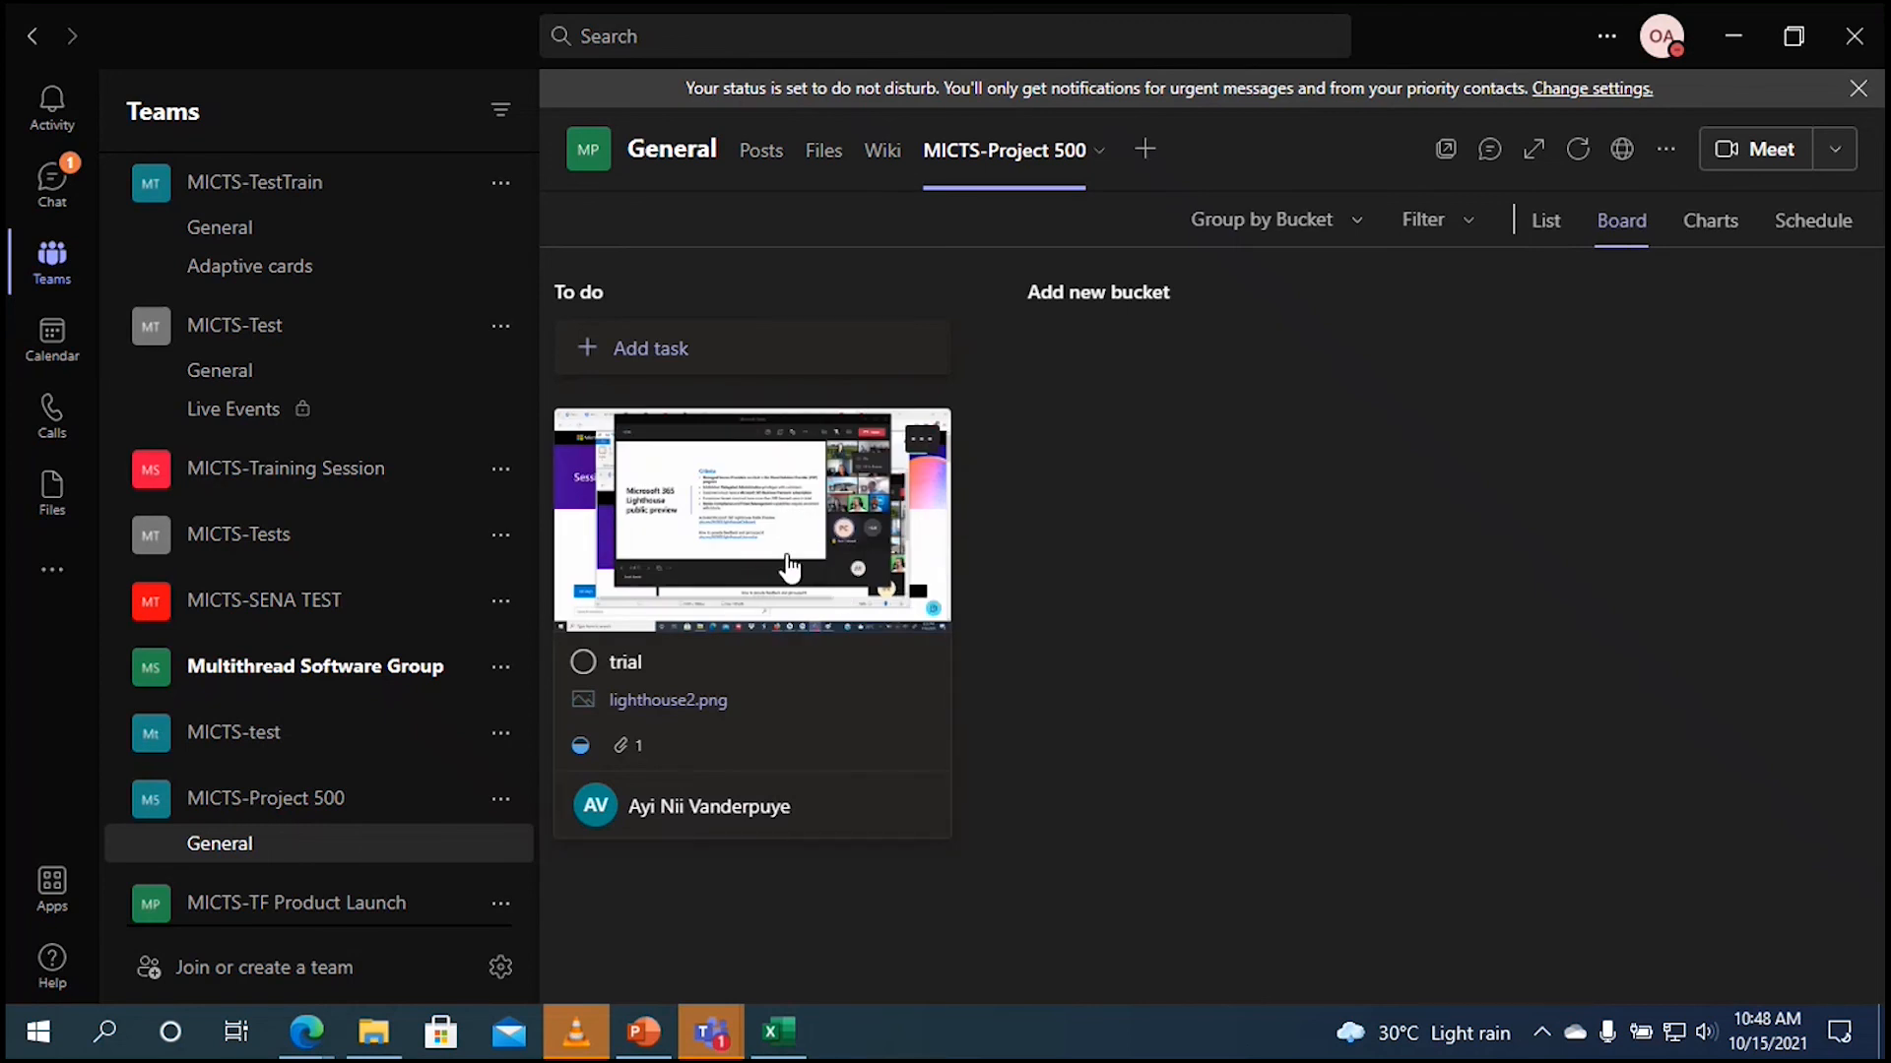
pyautogui.click(732, 579)
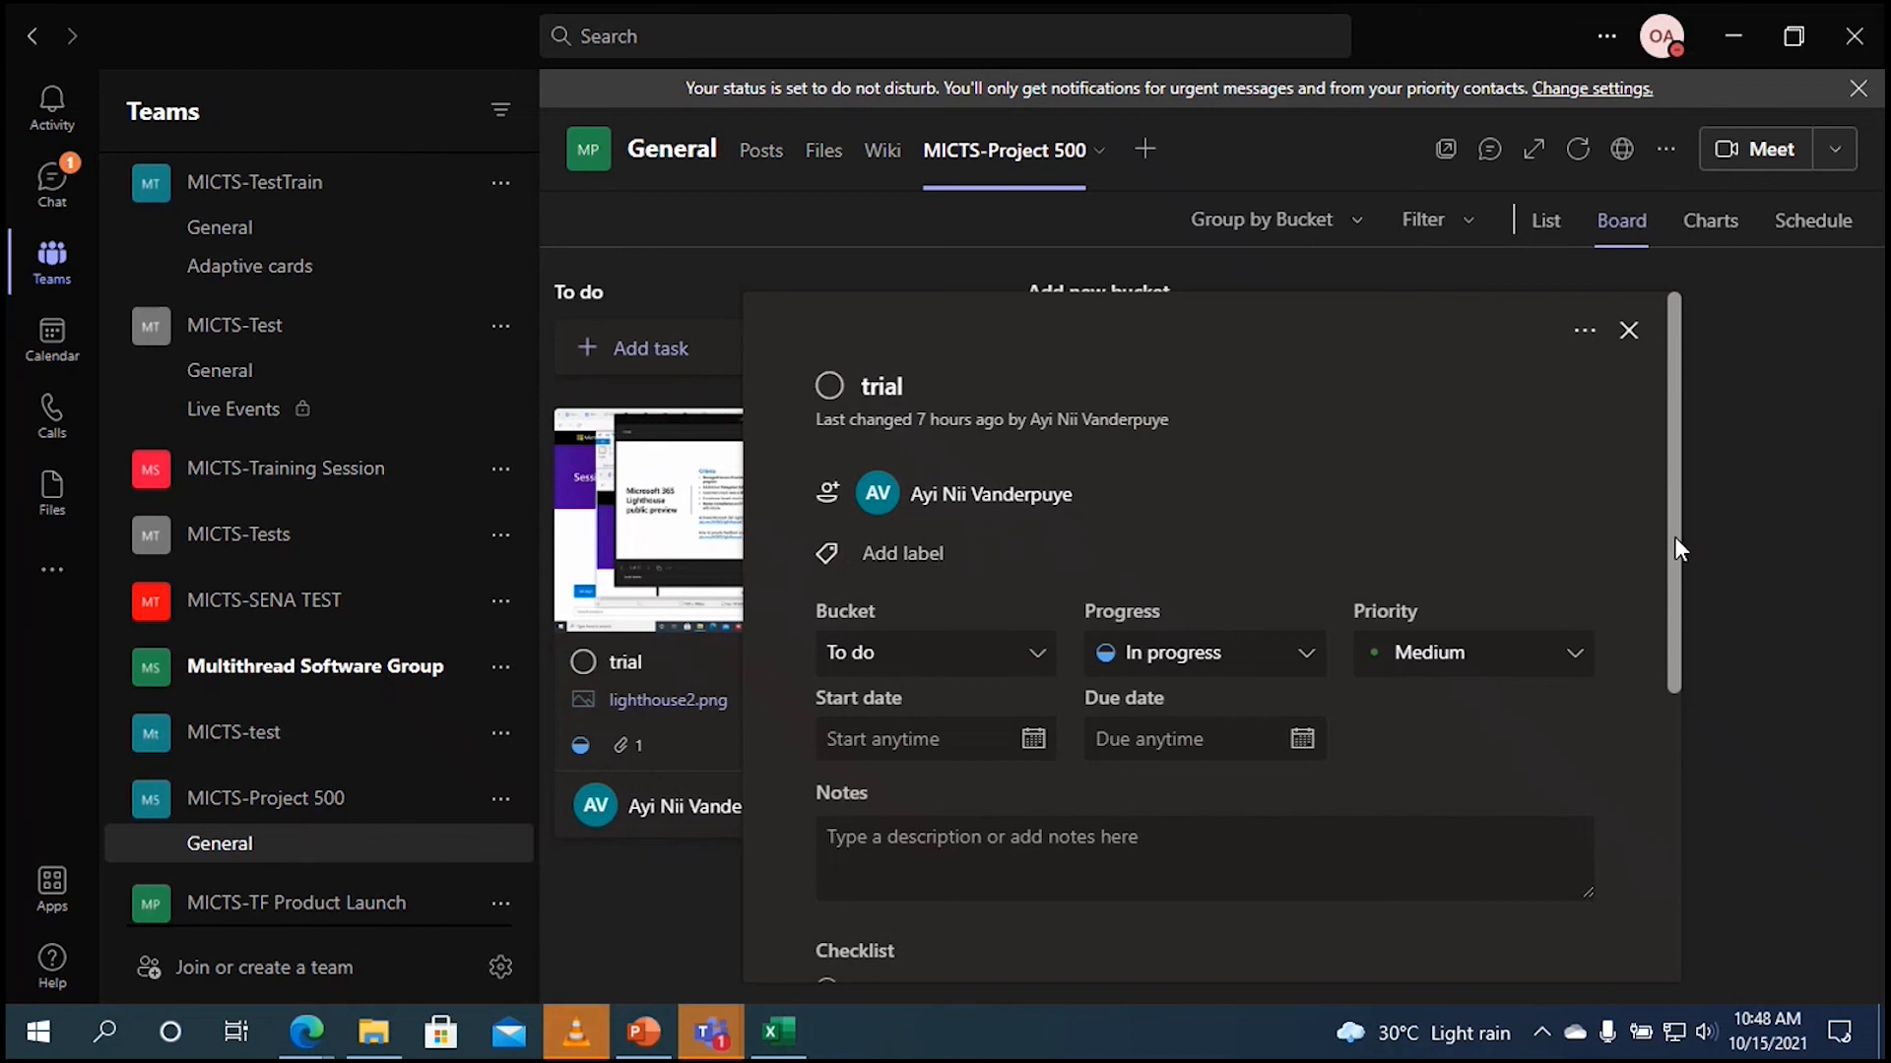
pyautogui.moveTo(1674, 539); pyautogui.dragTo(1634, 896)
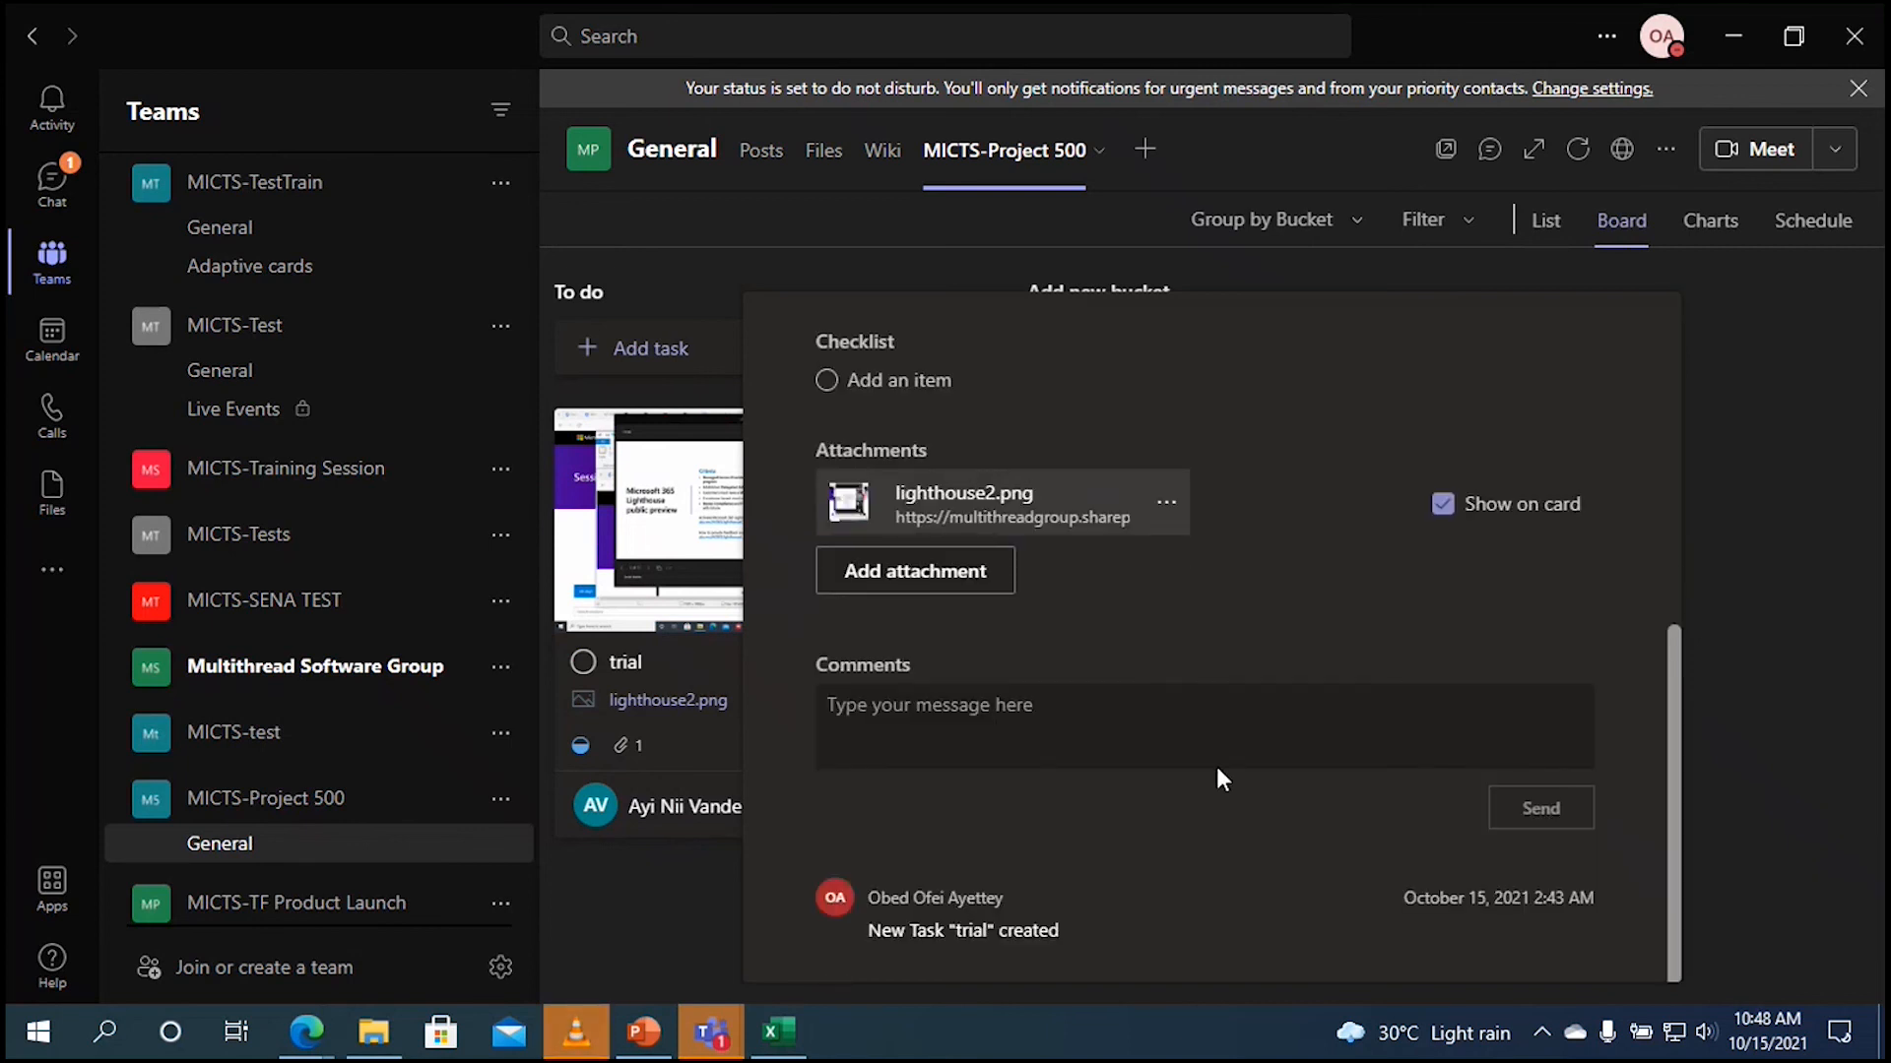
pyautogui.click(1706, 461)
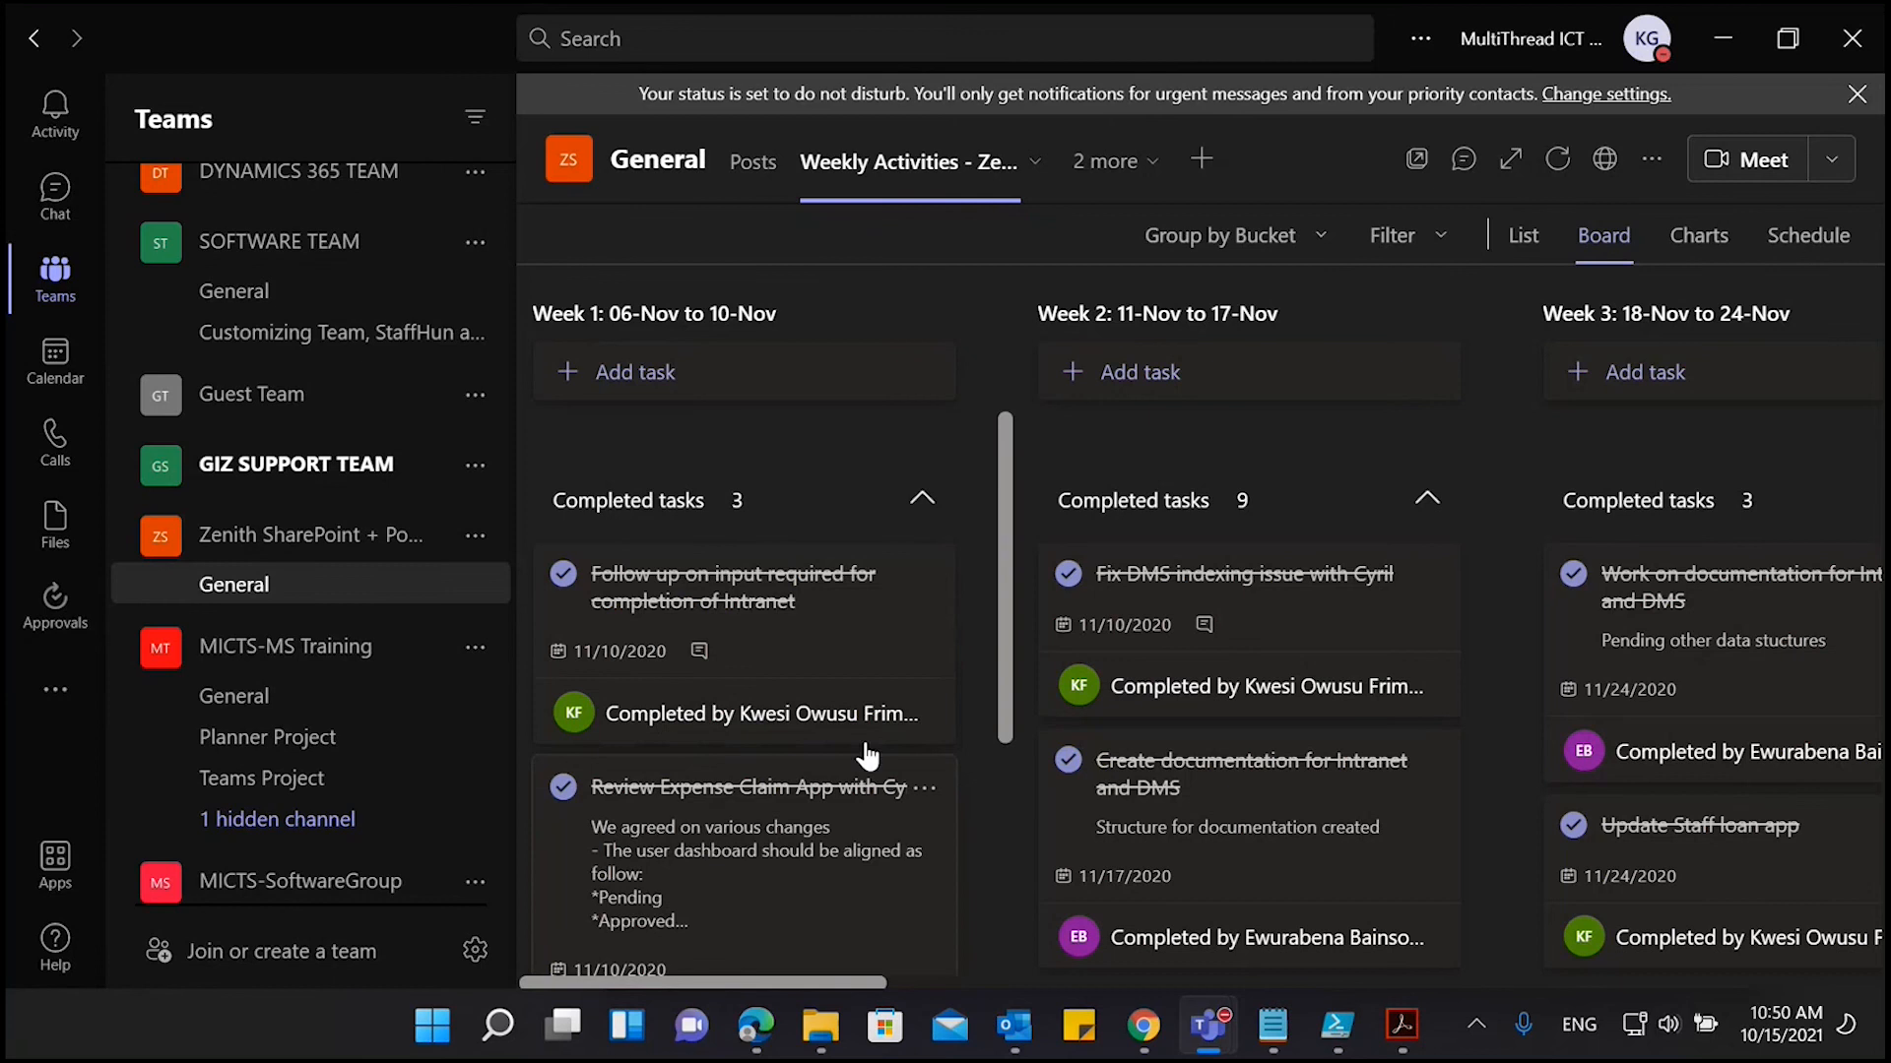
# Step: Scroll the Weekly Activities board across to Week 9, then return to the Teams meeting window
pyautogui.scroll(-3, 860, 654)
pyautogui.scroll(1, 861, 652)
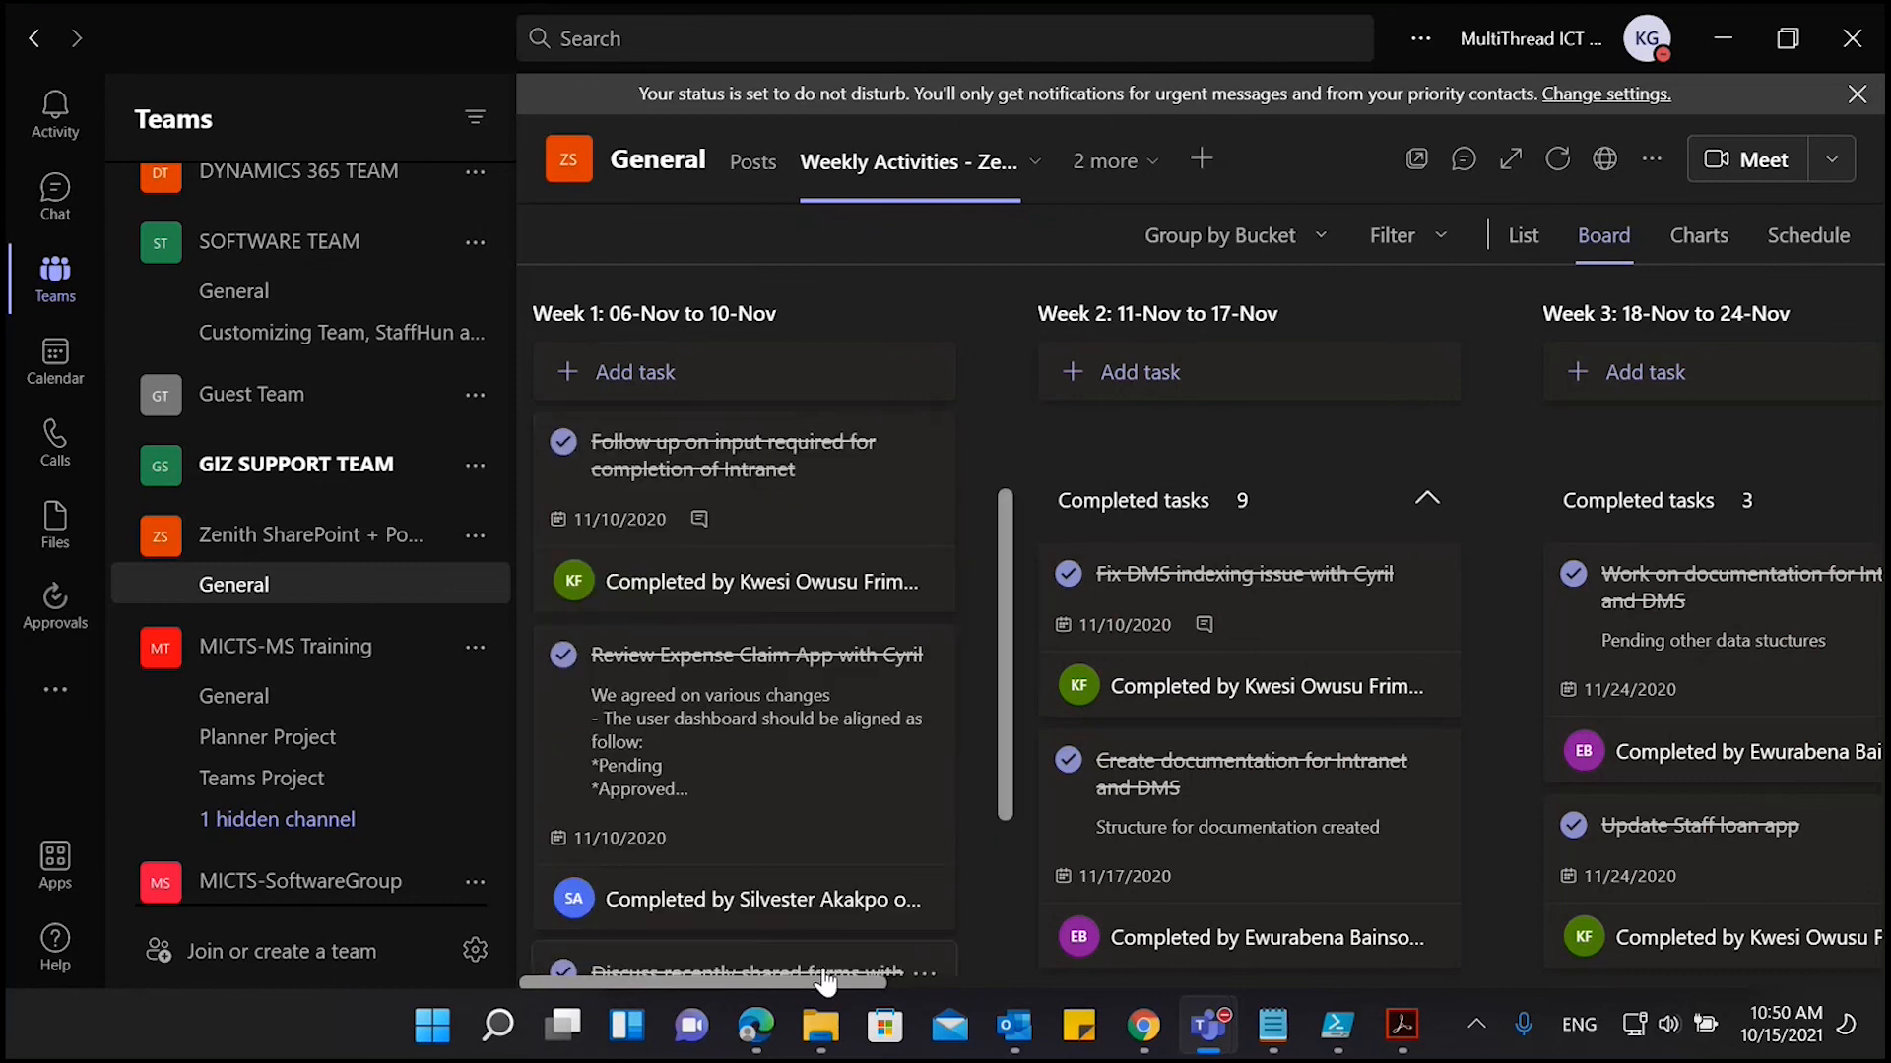
pyautogui.moveTo(836, 988); pyautogui.dragTo(1026, 1001)
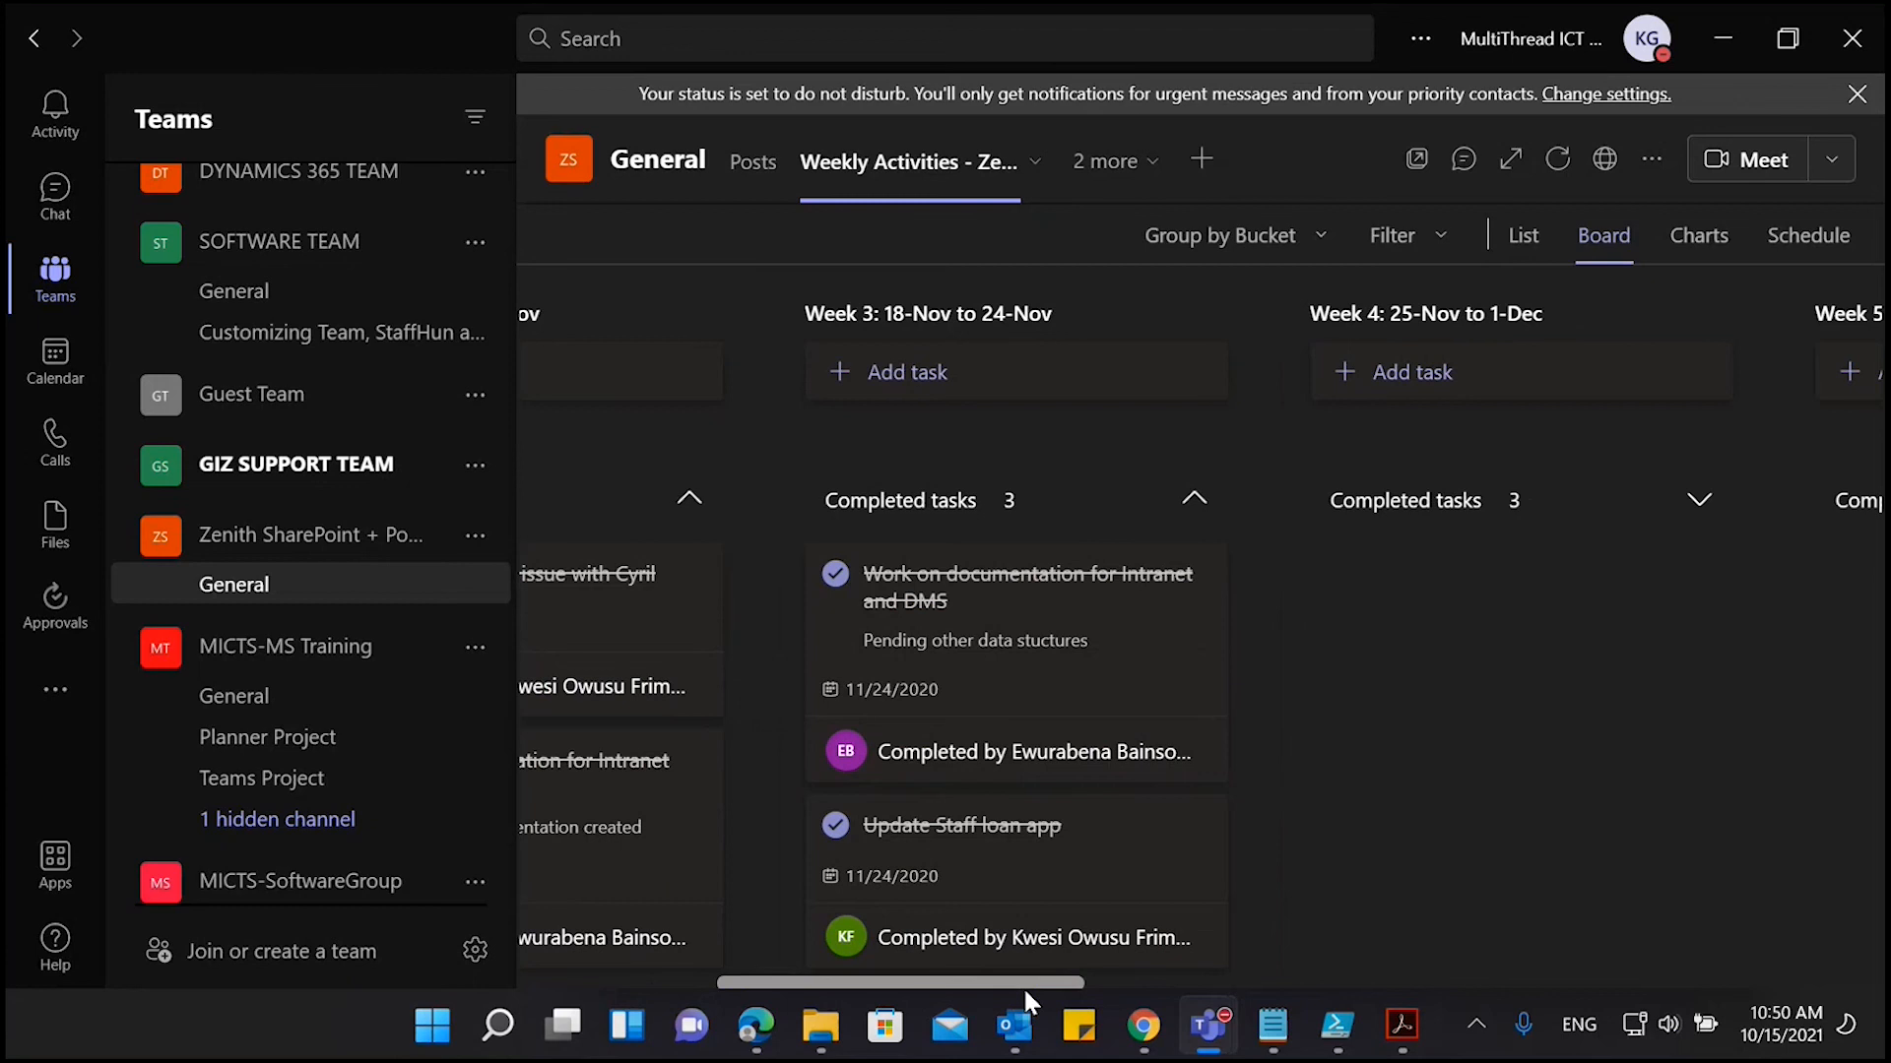
pyautogui.moveTo(1025, 994); pyautogui.dragTo(1752, 969)
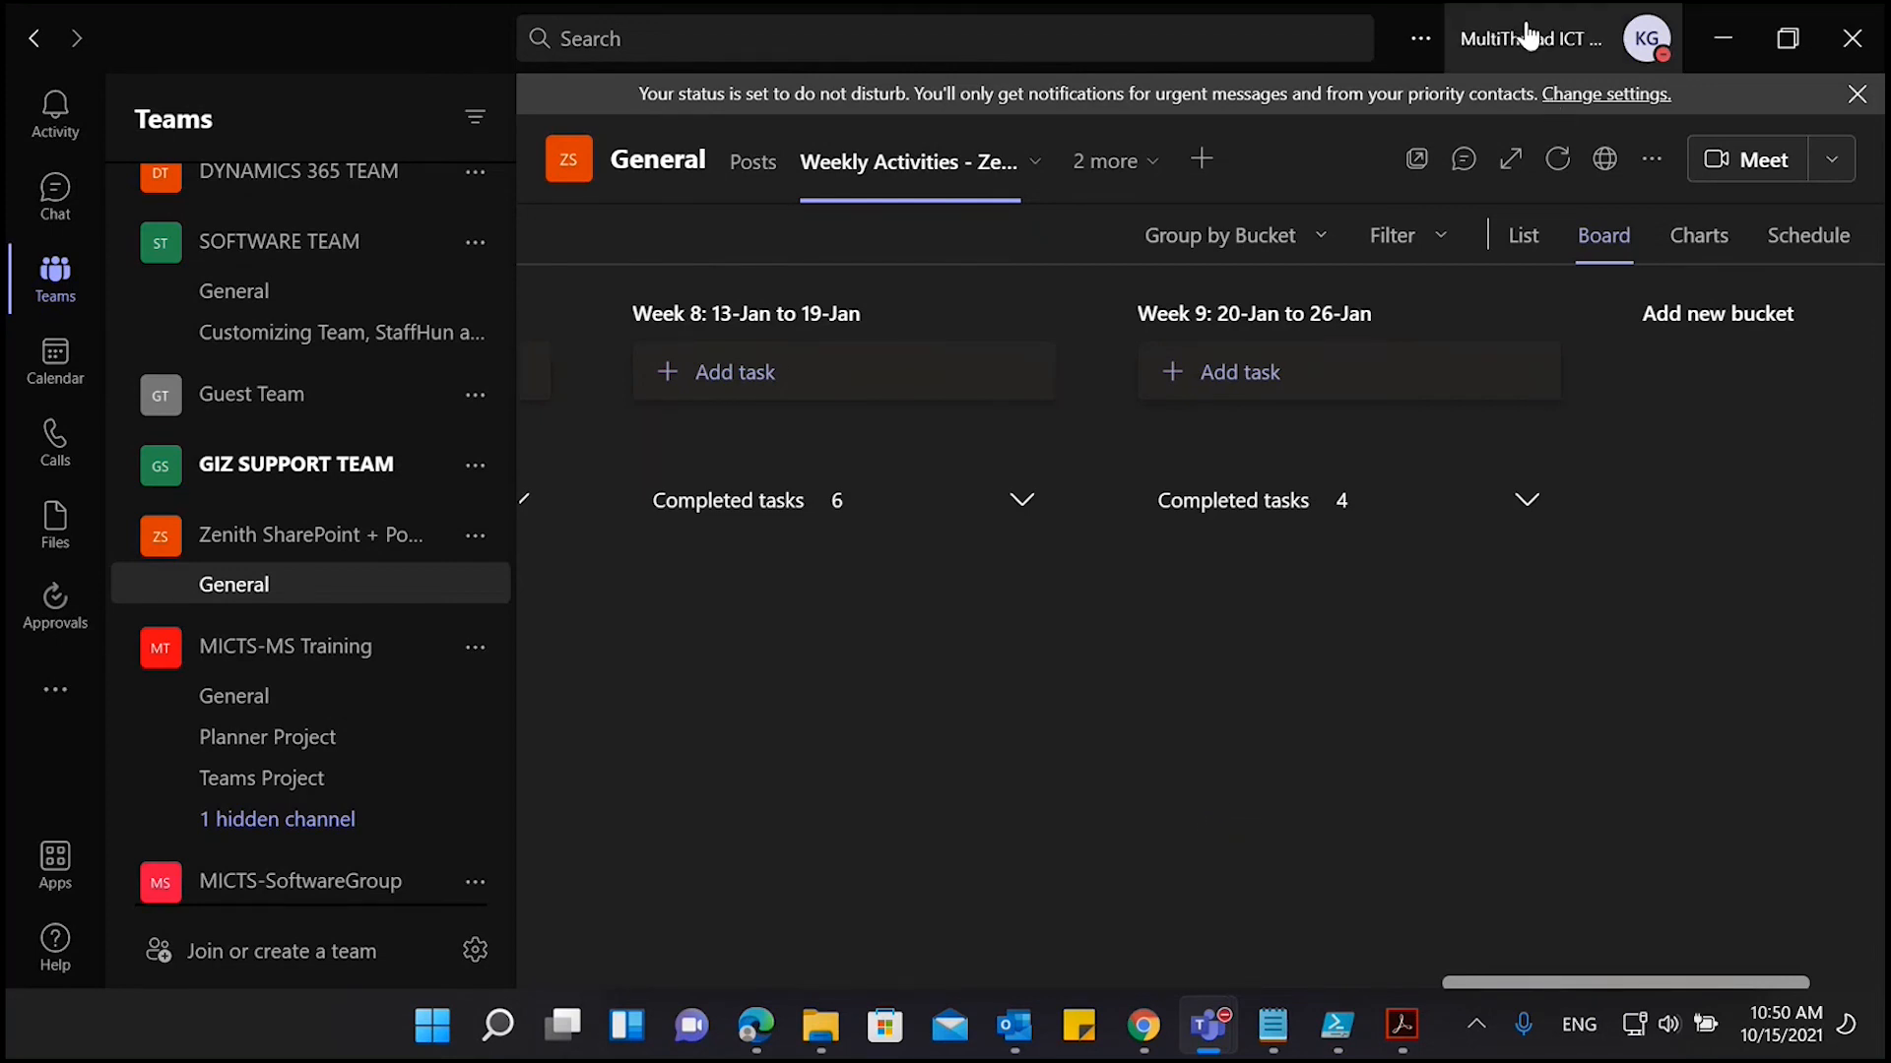
pyautogui.click(1209, 1026)
pyautogui.click(1448, 789)
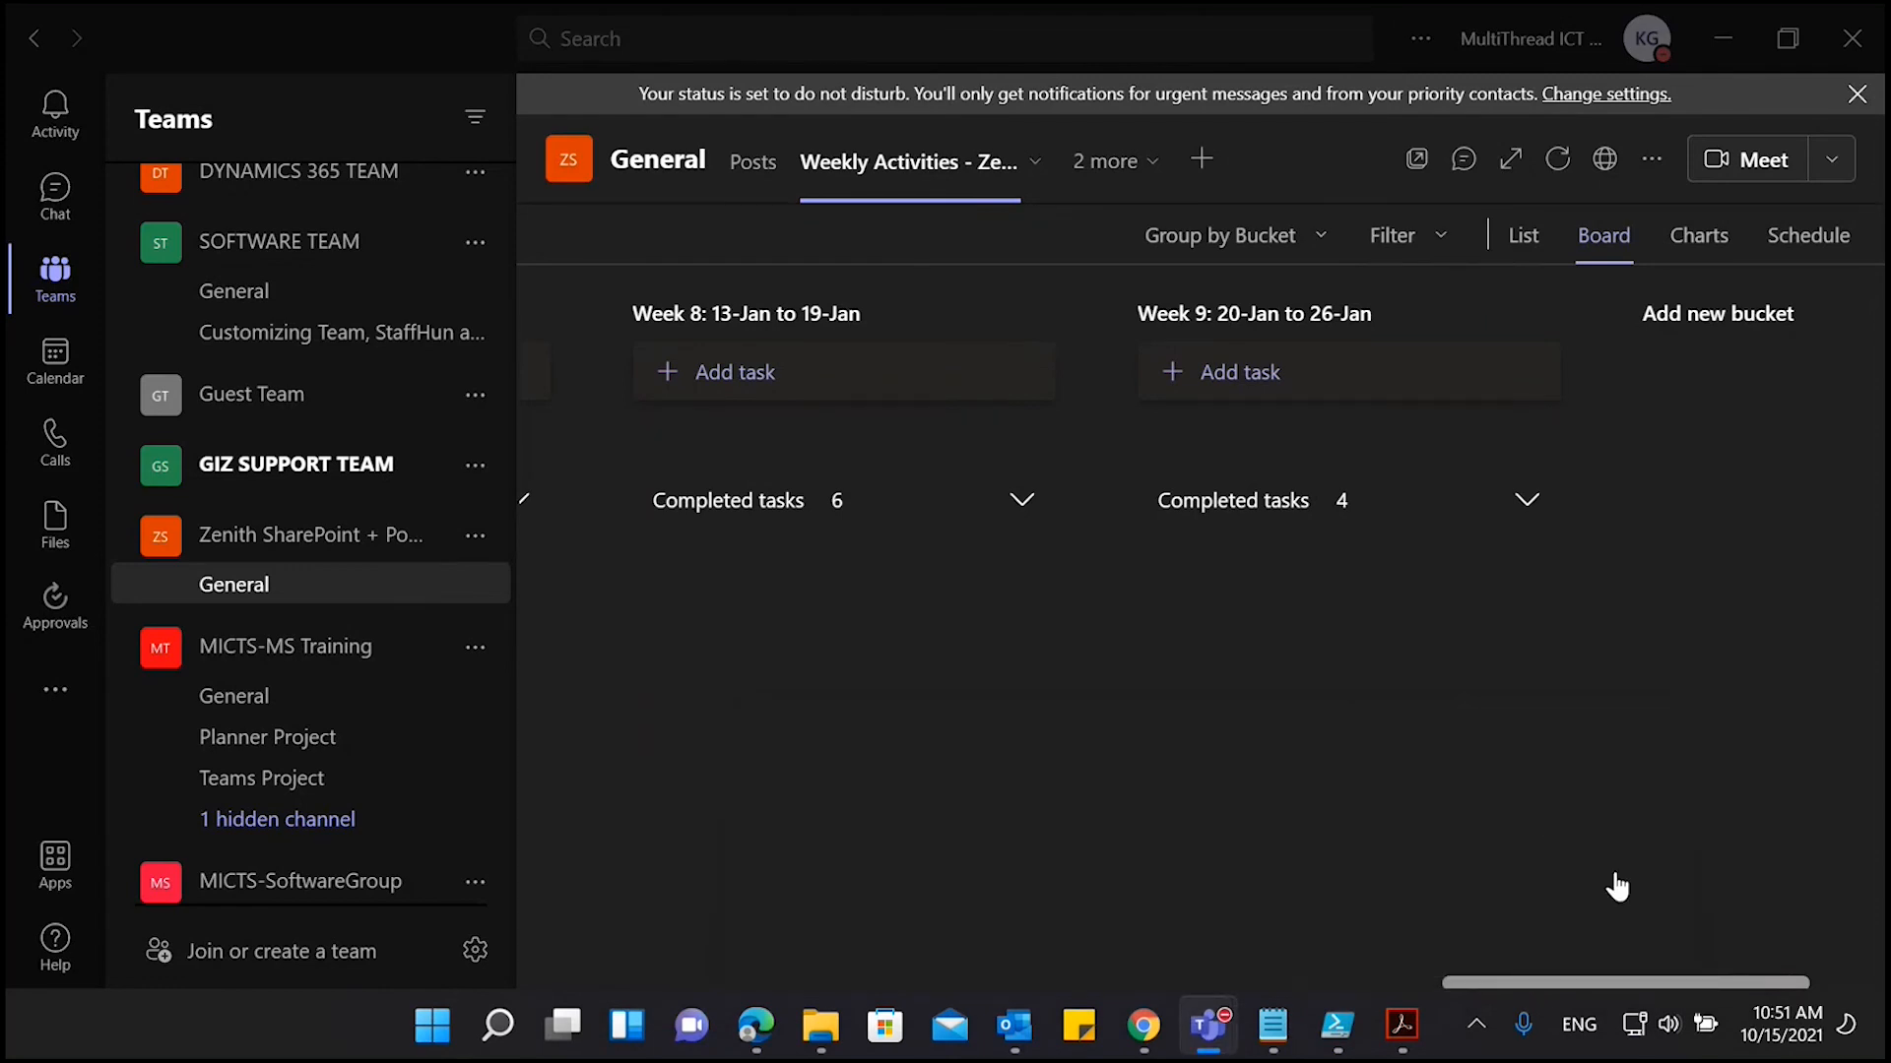